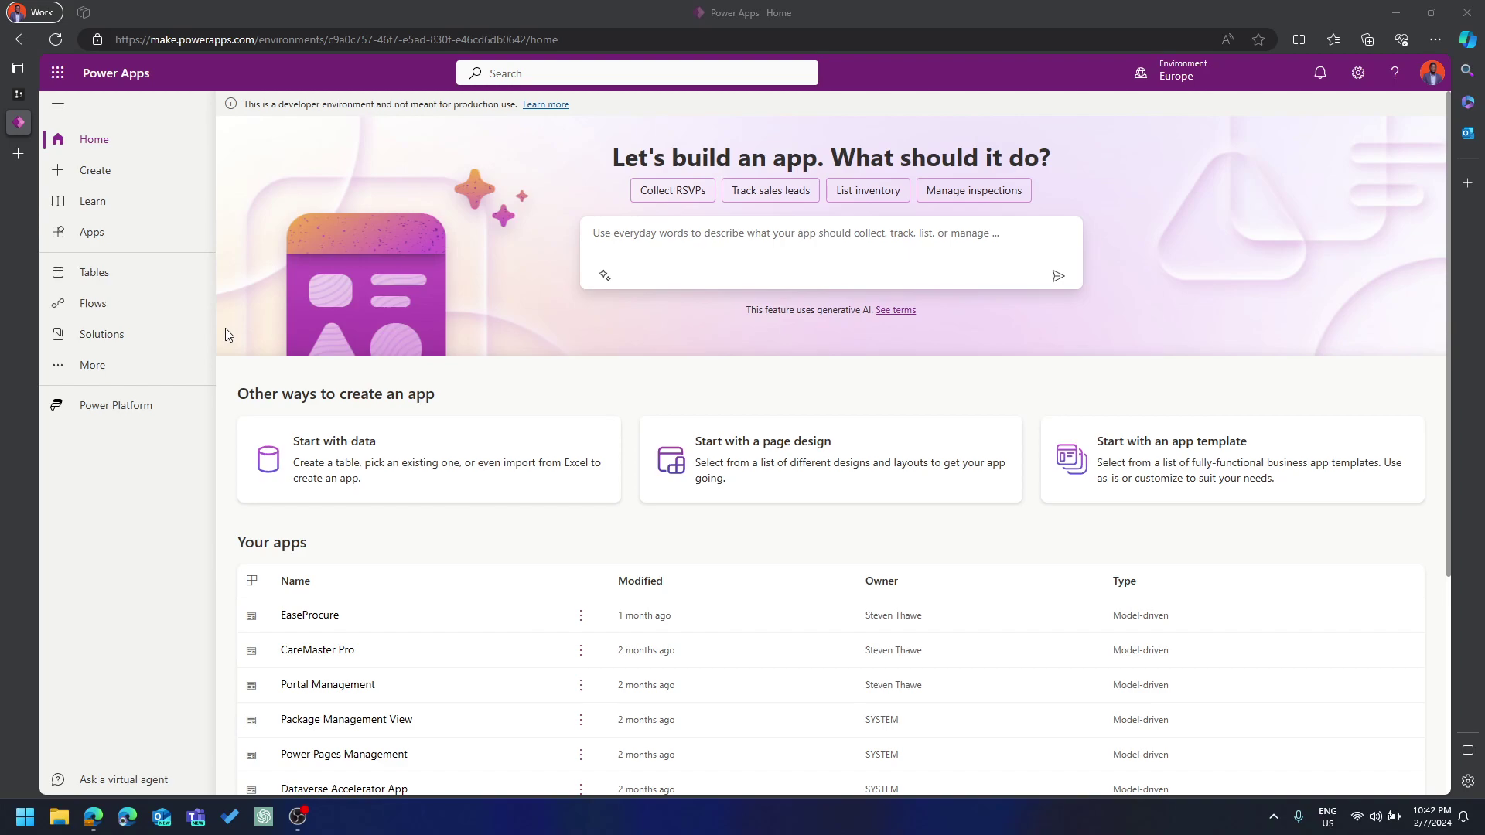
Switch to drawSQL and examine the Expense Tracker diagram's tables and the relationships between them
click(19, 94)
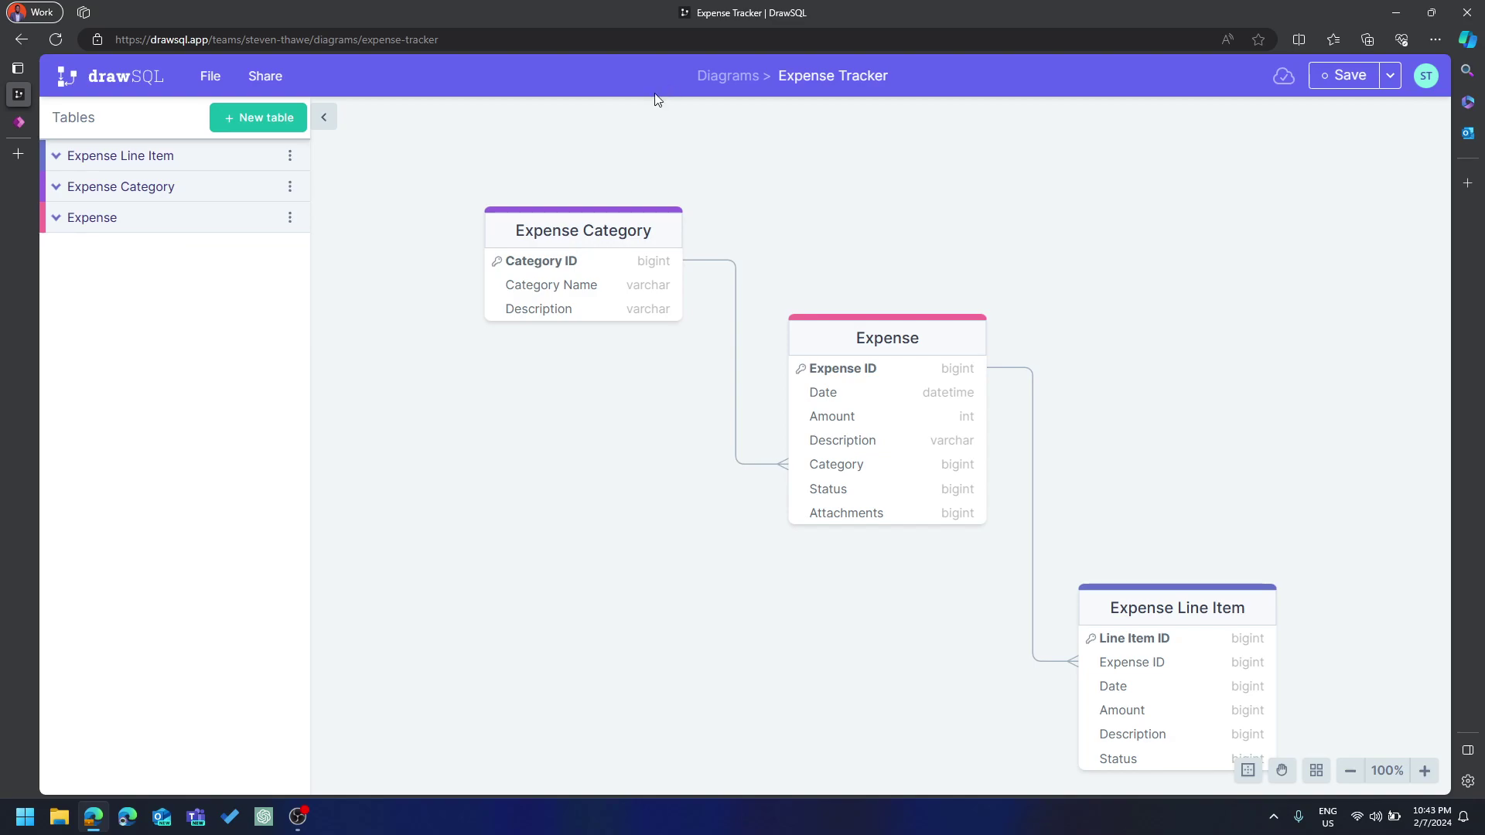
scroll(1107, 313, down, 1)
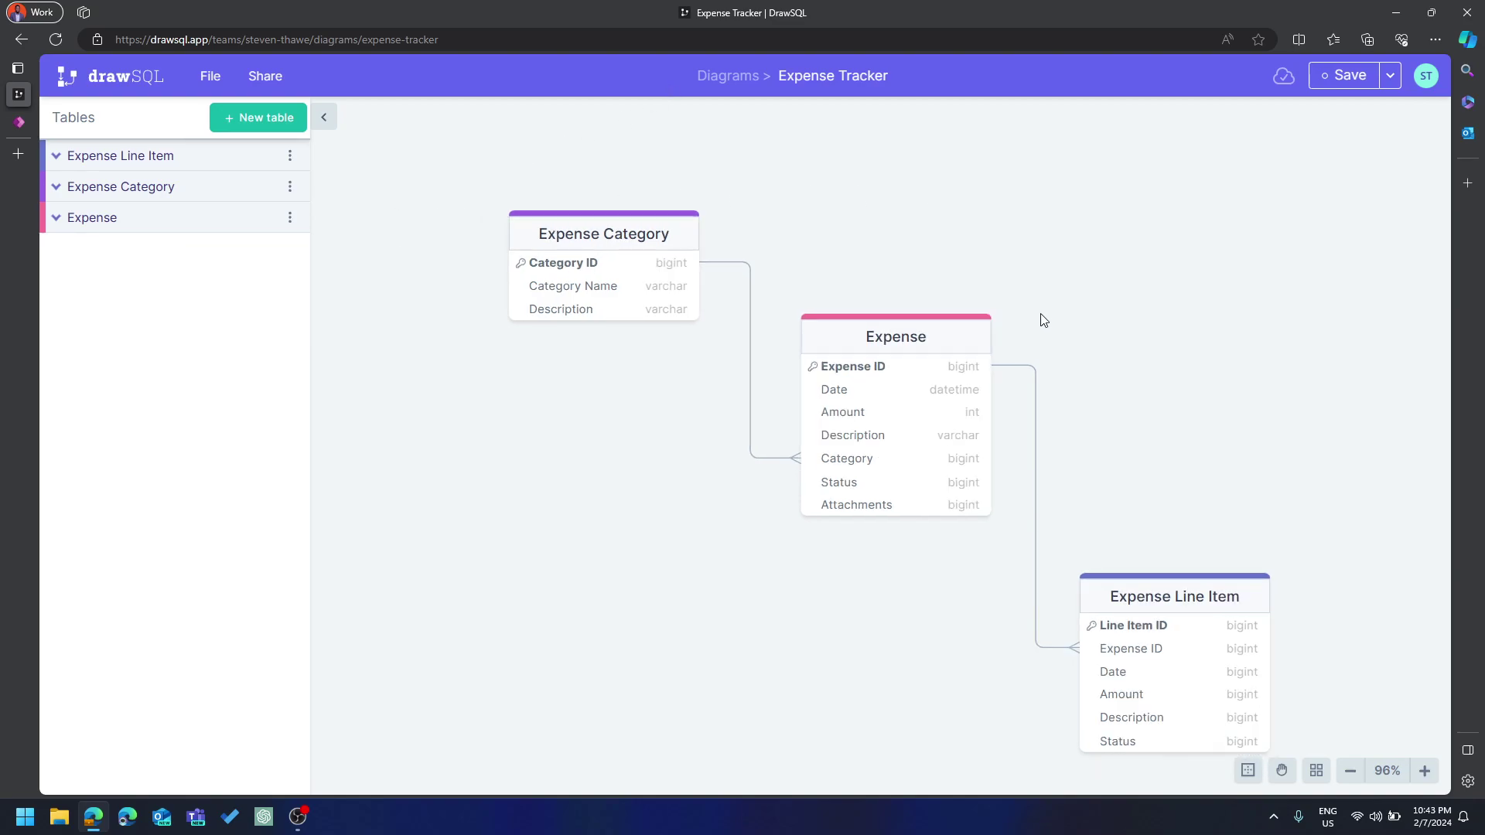
drag(657, 598, 620, 554)
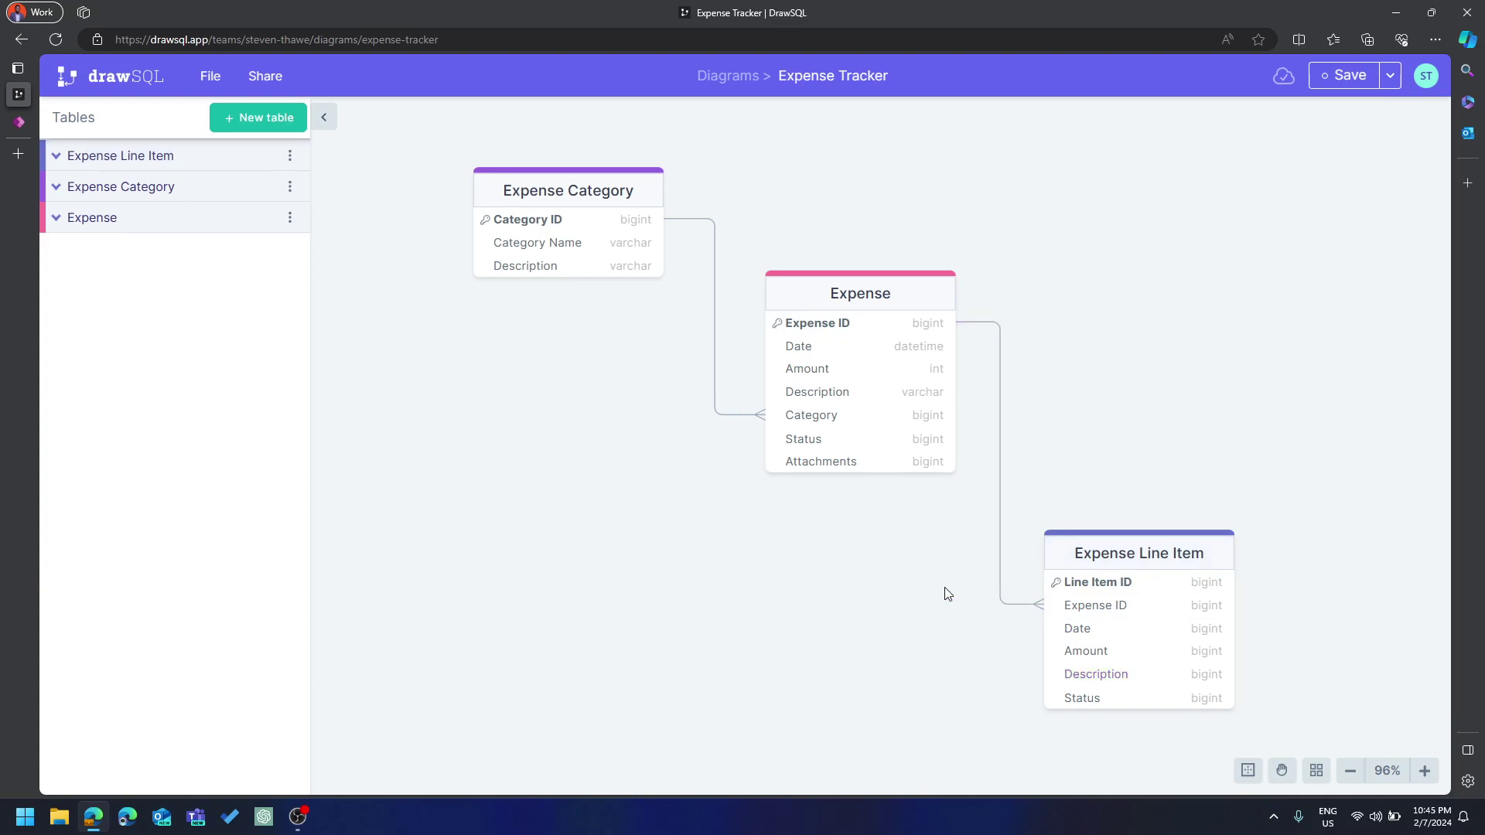
Return to Power Apps and start a new solution with the display name Expense Tracker
click(18, 123)
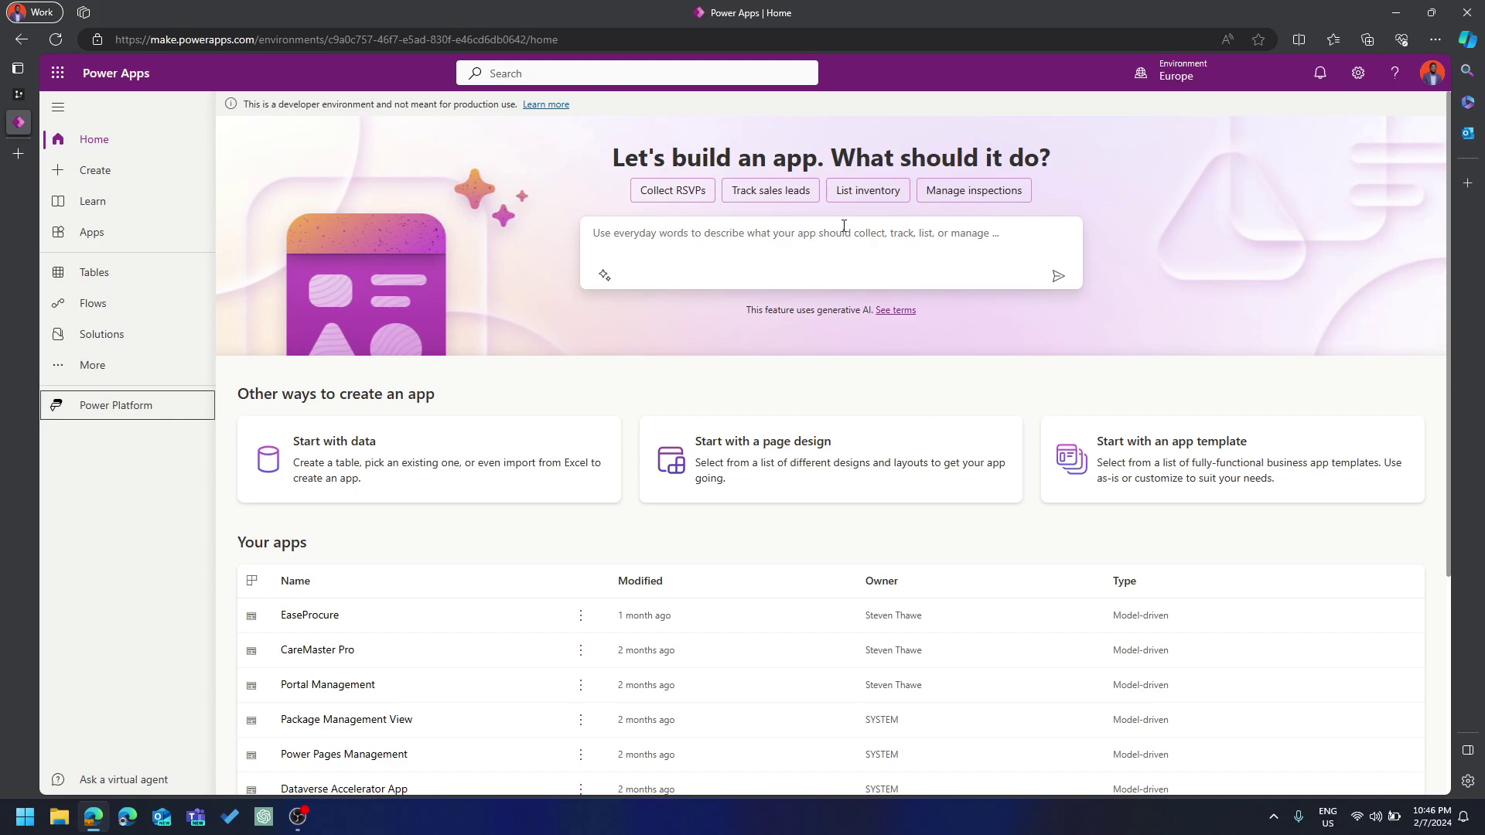
click(104, 341)
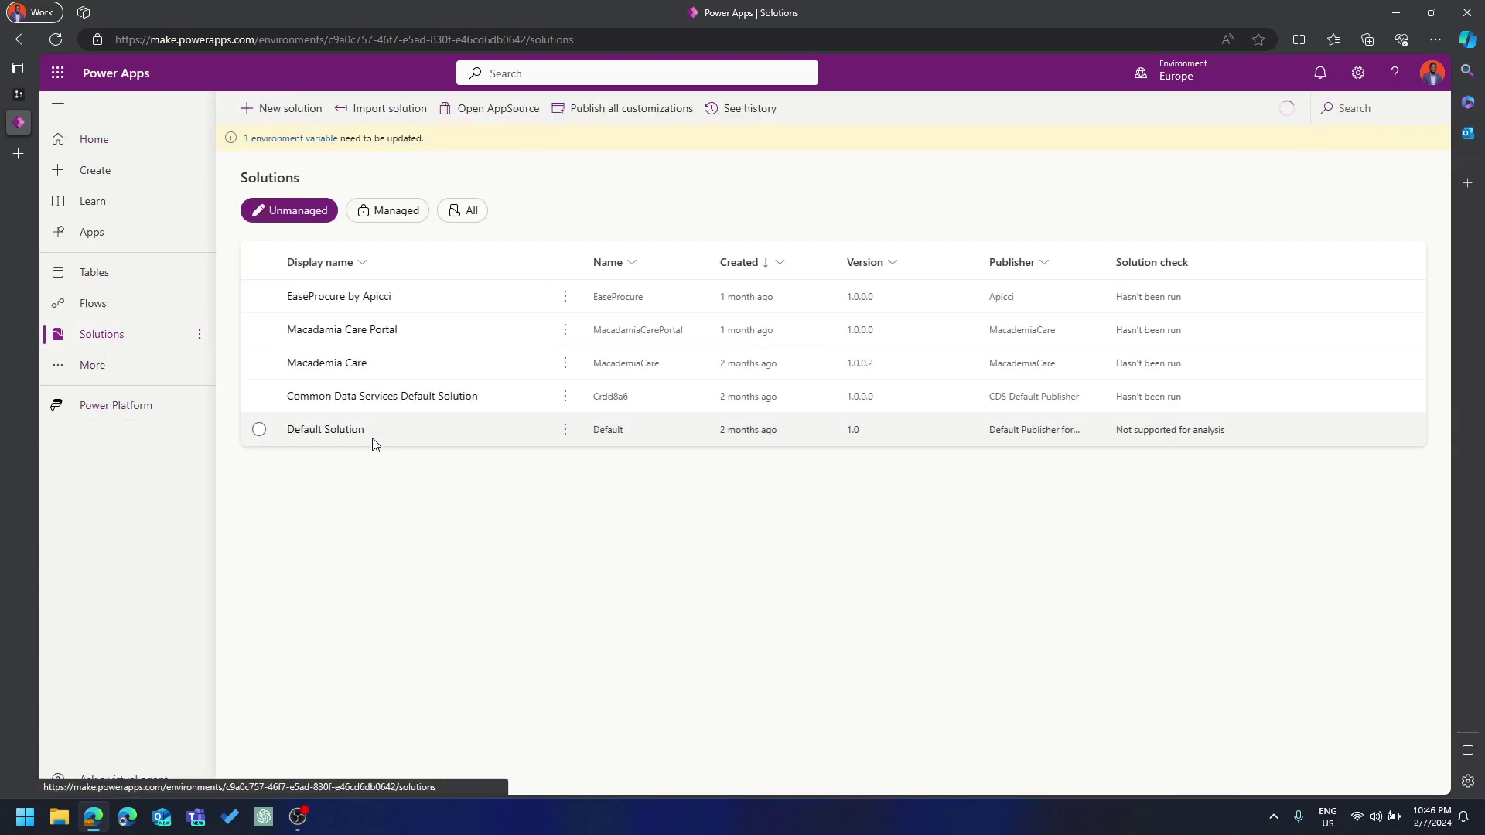
click(280, 108)
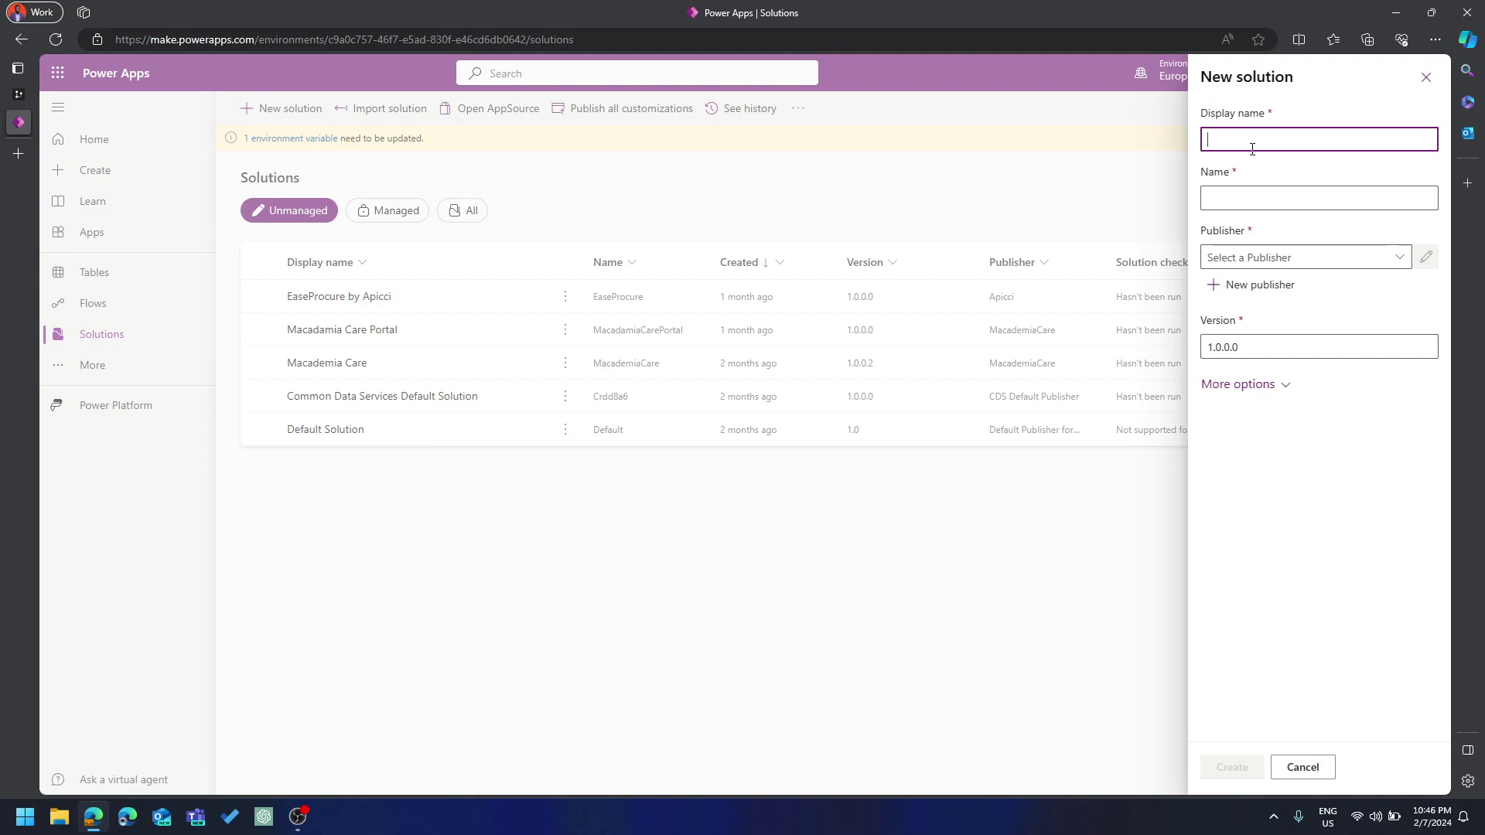
text(Expese)
key(BackSpace)
key(BackSpace)
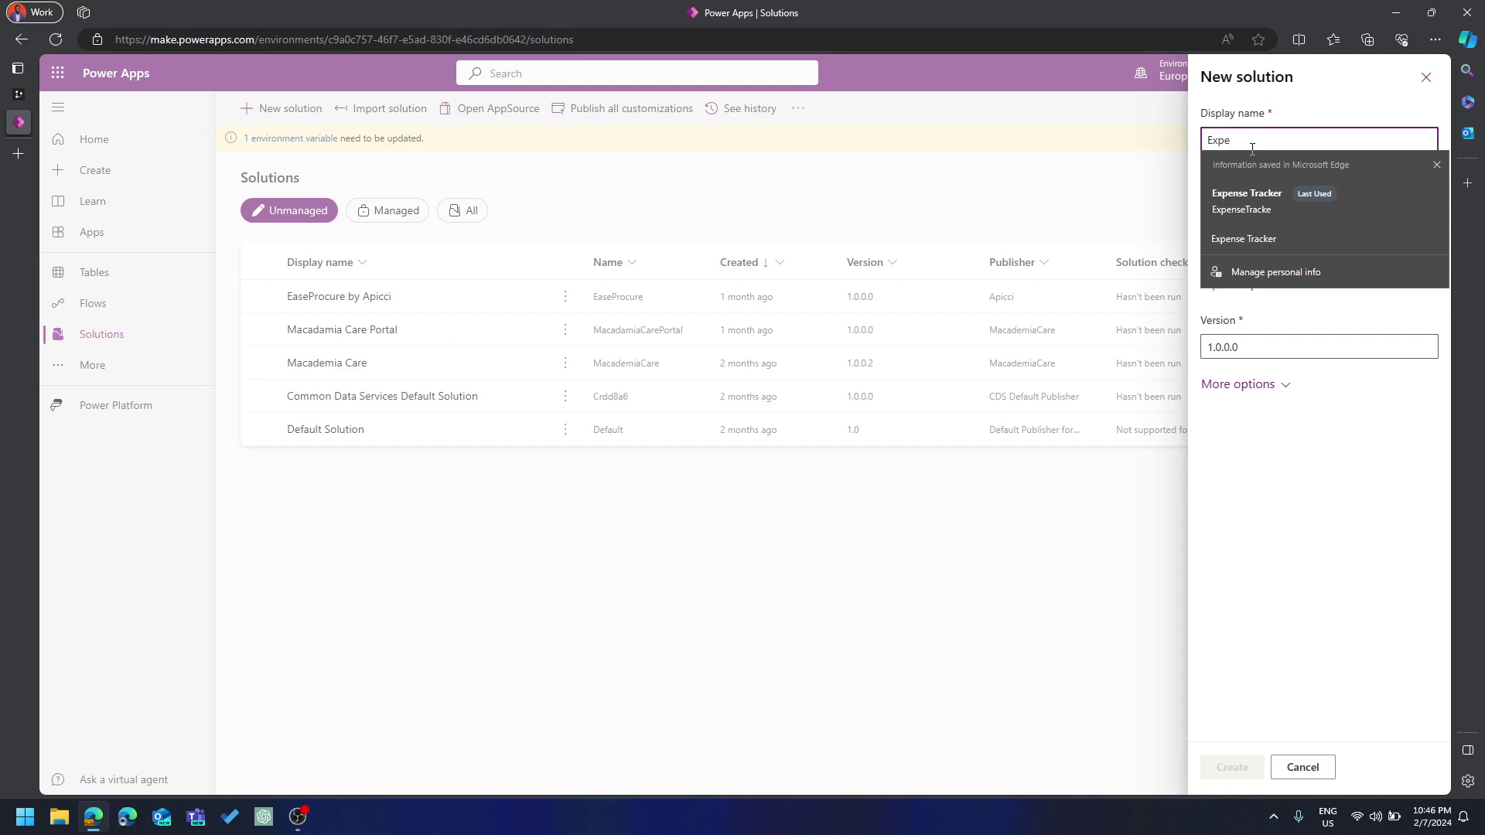
click(1270, 184)
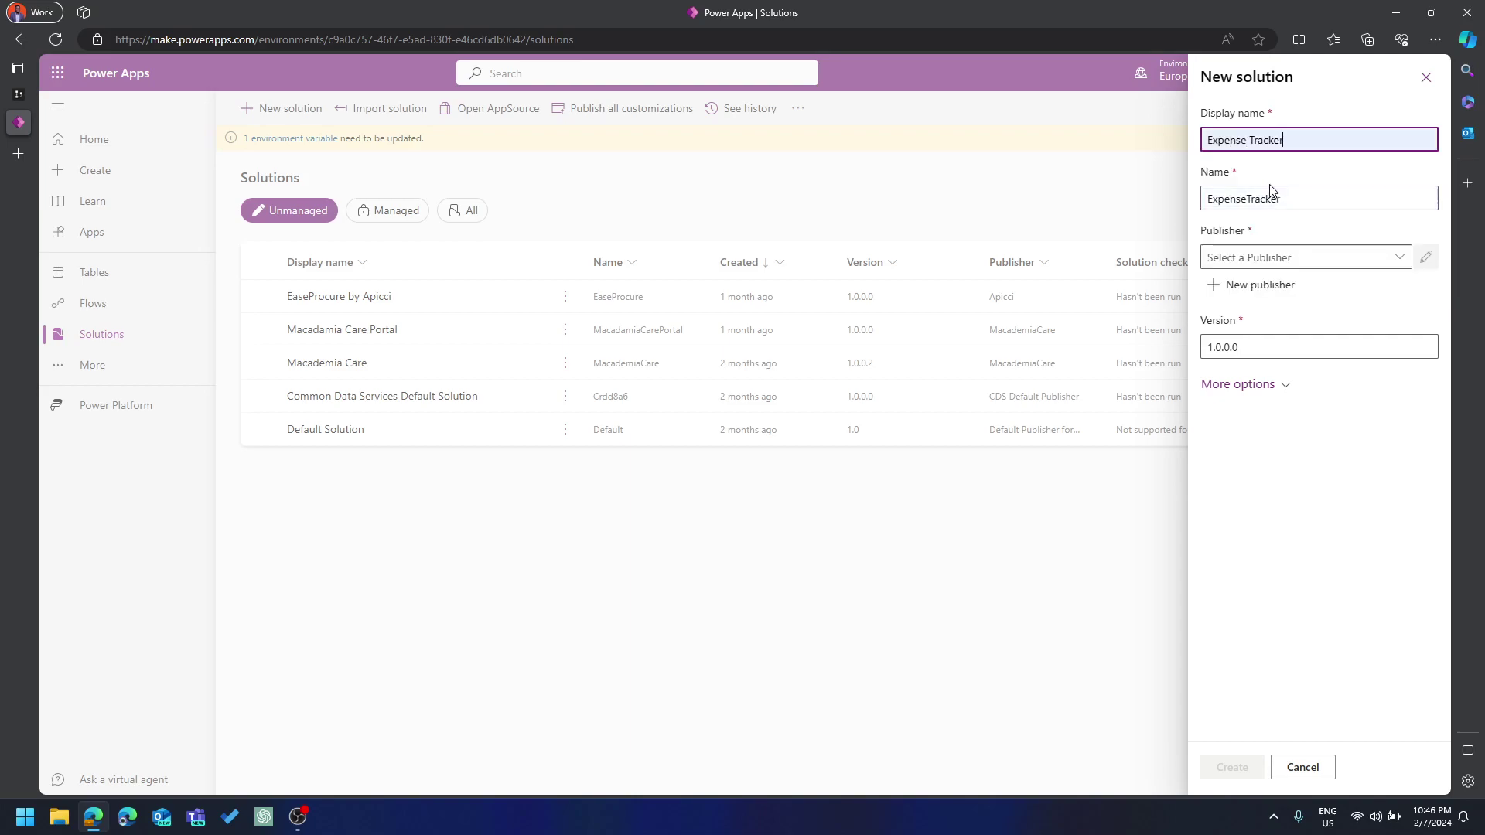
Assign CDS Default Publisher (Crec489) as the solution's publisher and create the solution
click(1387, 257)
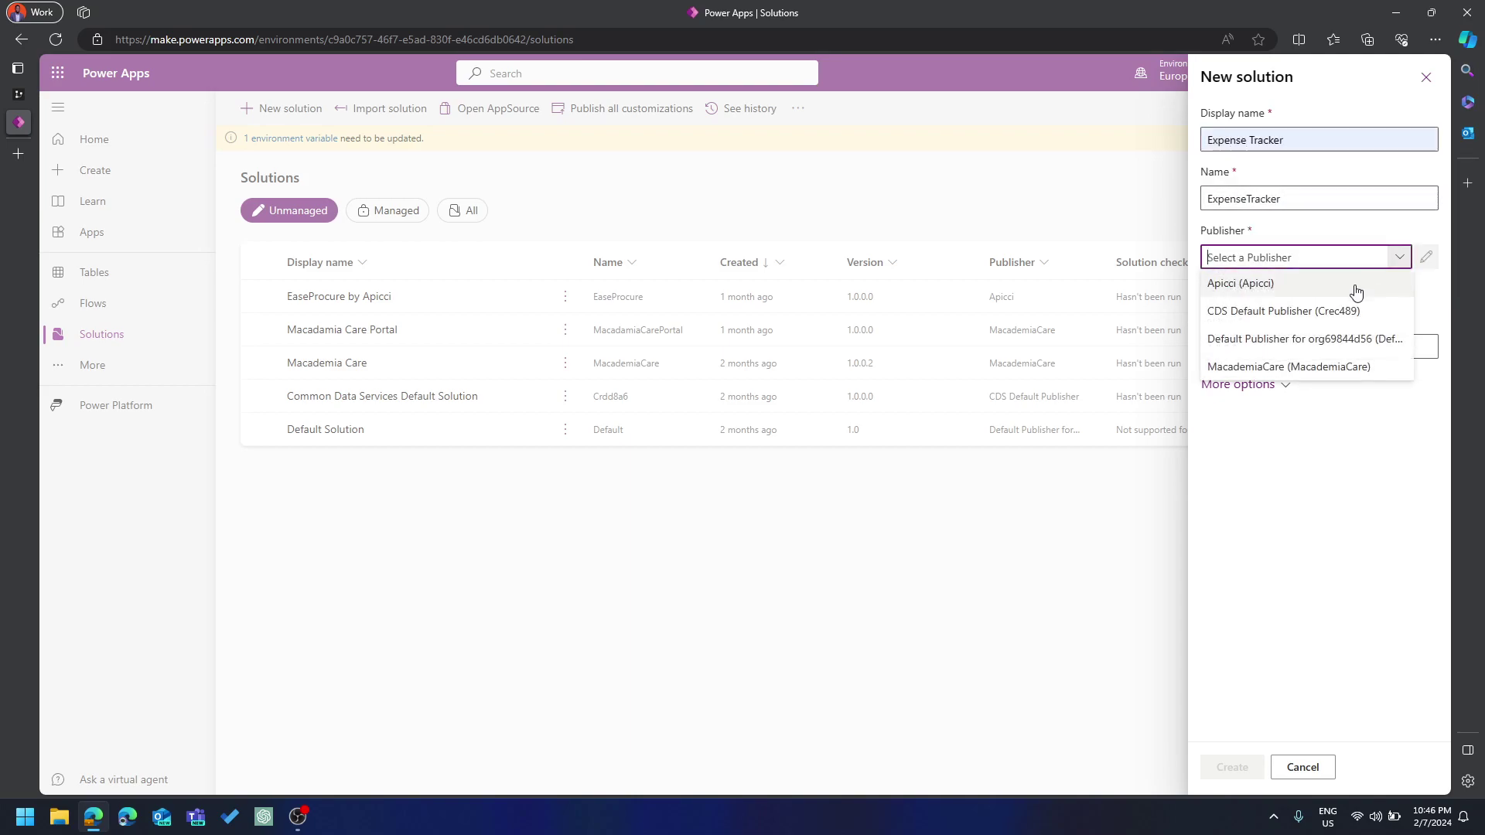
click(1259, 311)
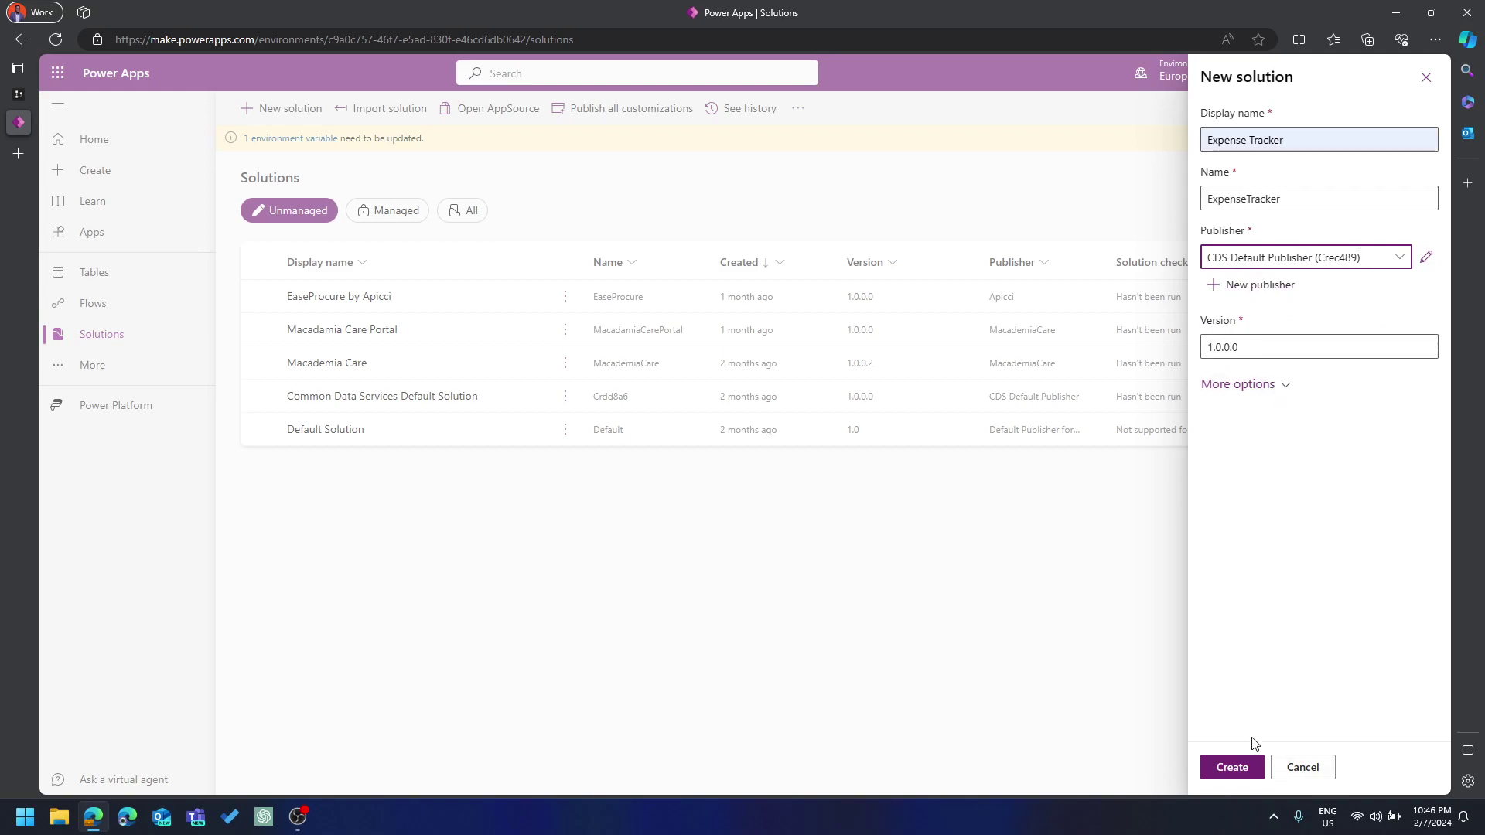
click(1235, 768)
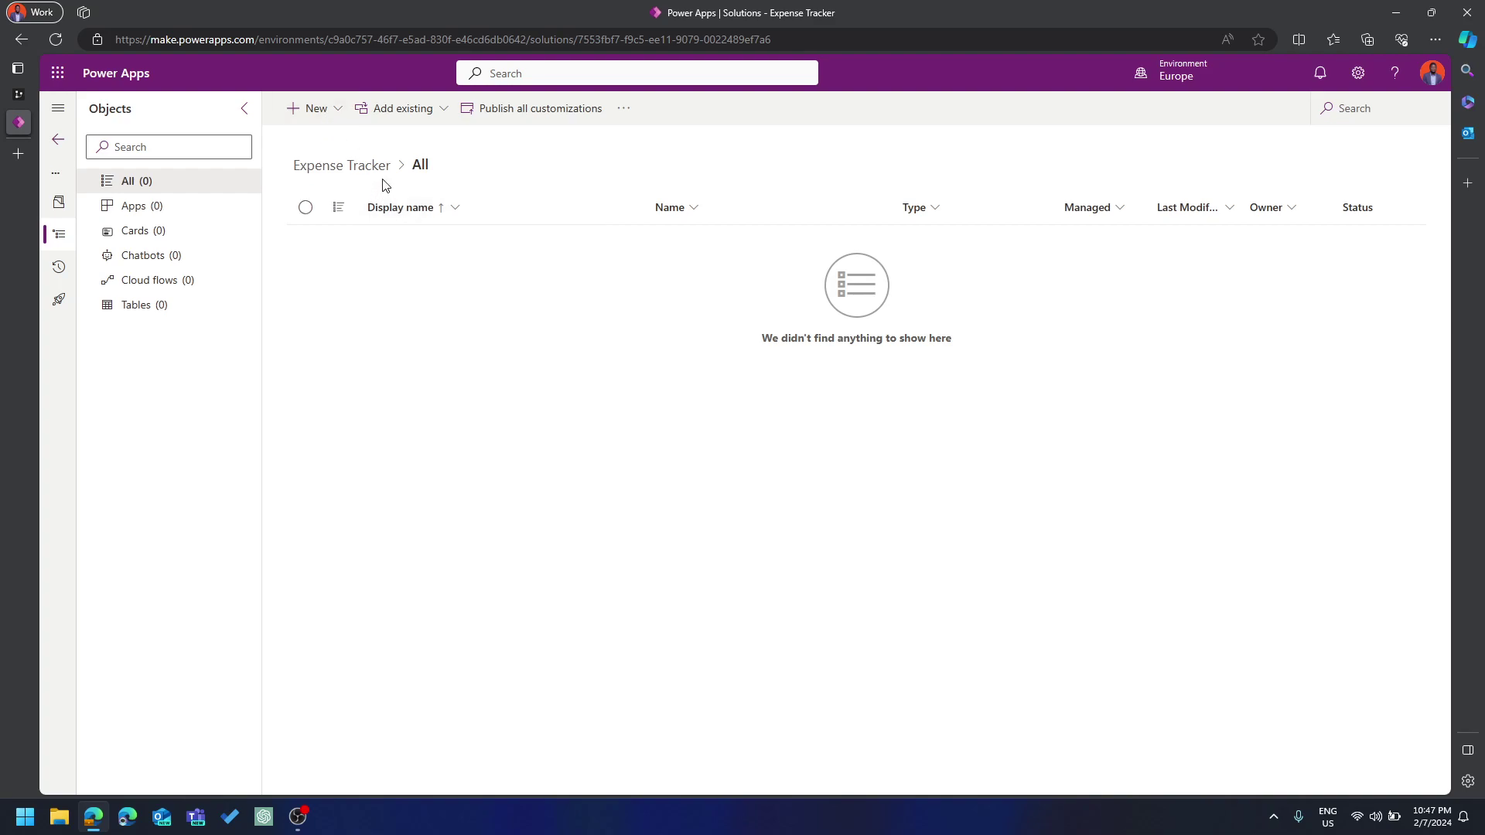
Start a new table in the Expense Tracker solution with the display name Expense Category
click(308, 116)
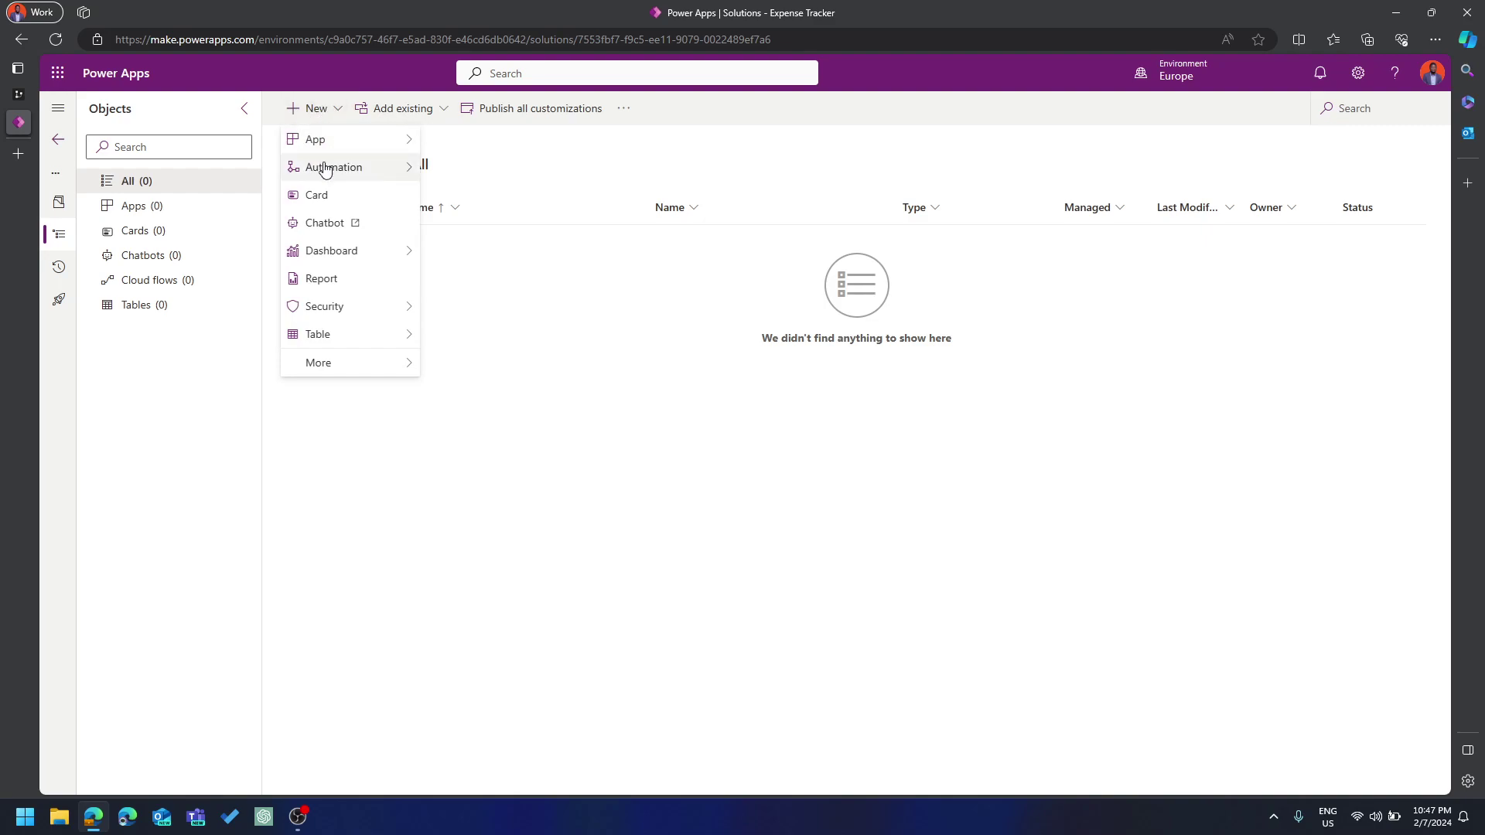
mouse_move(323, 348)
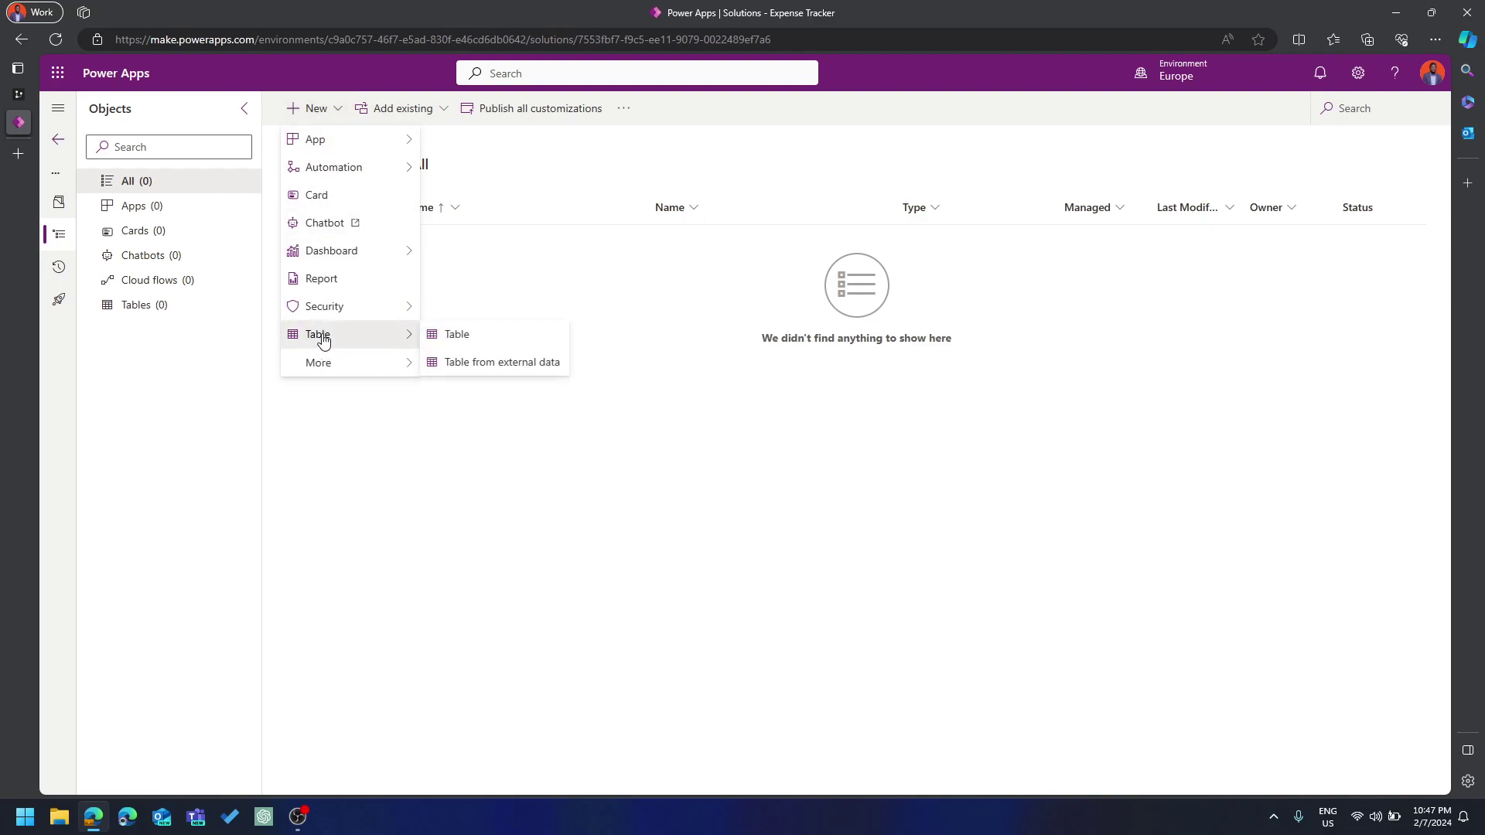
click(445, 342)
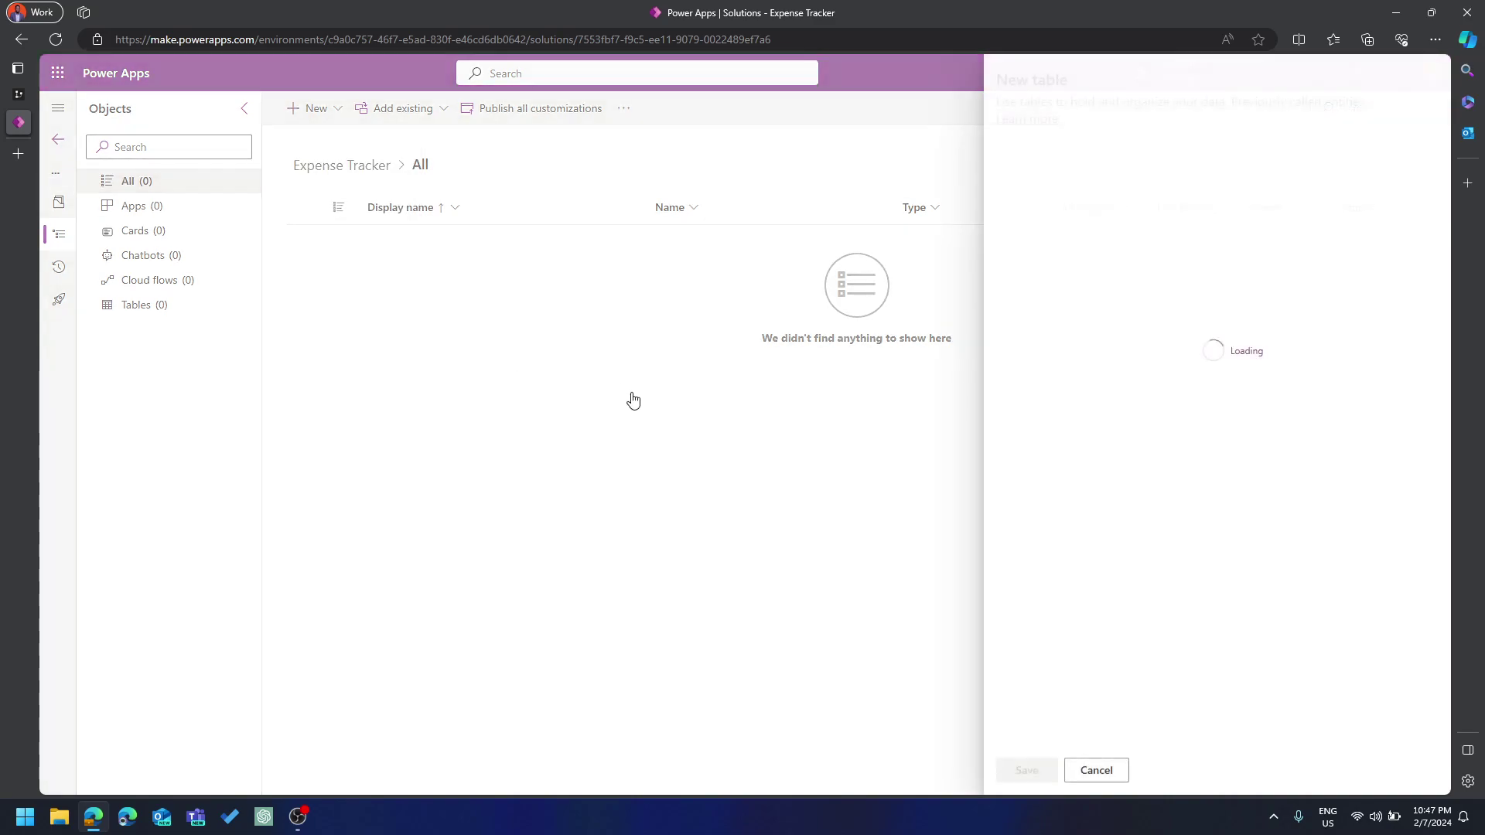
click(1064, 216)
text(E)
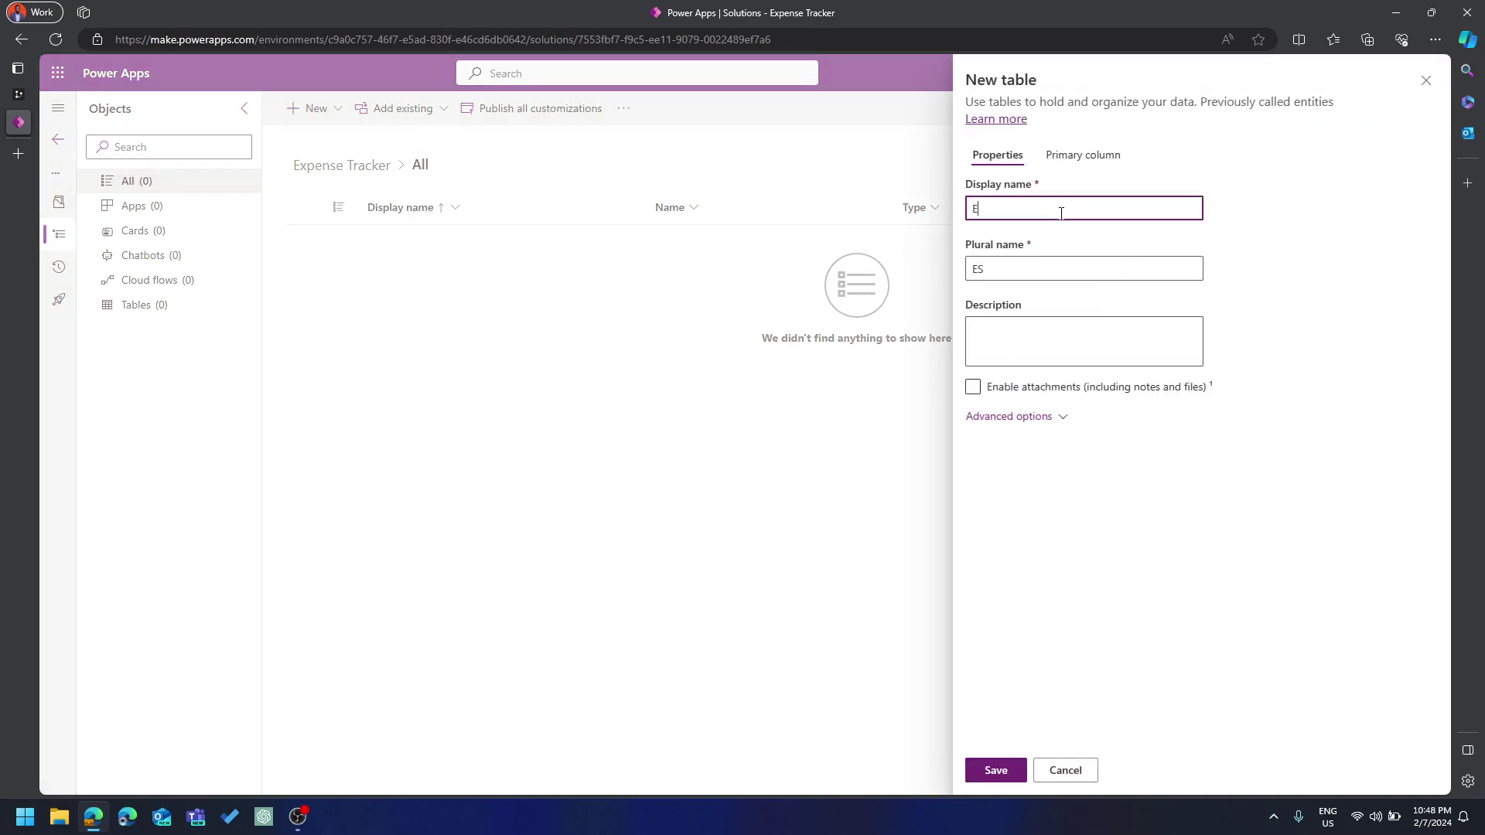
text(xpense CA)
text(ter)
text(gory)
right_click(1023, 209)
click(1057, 270)
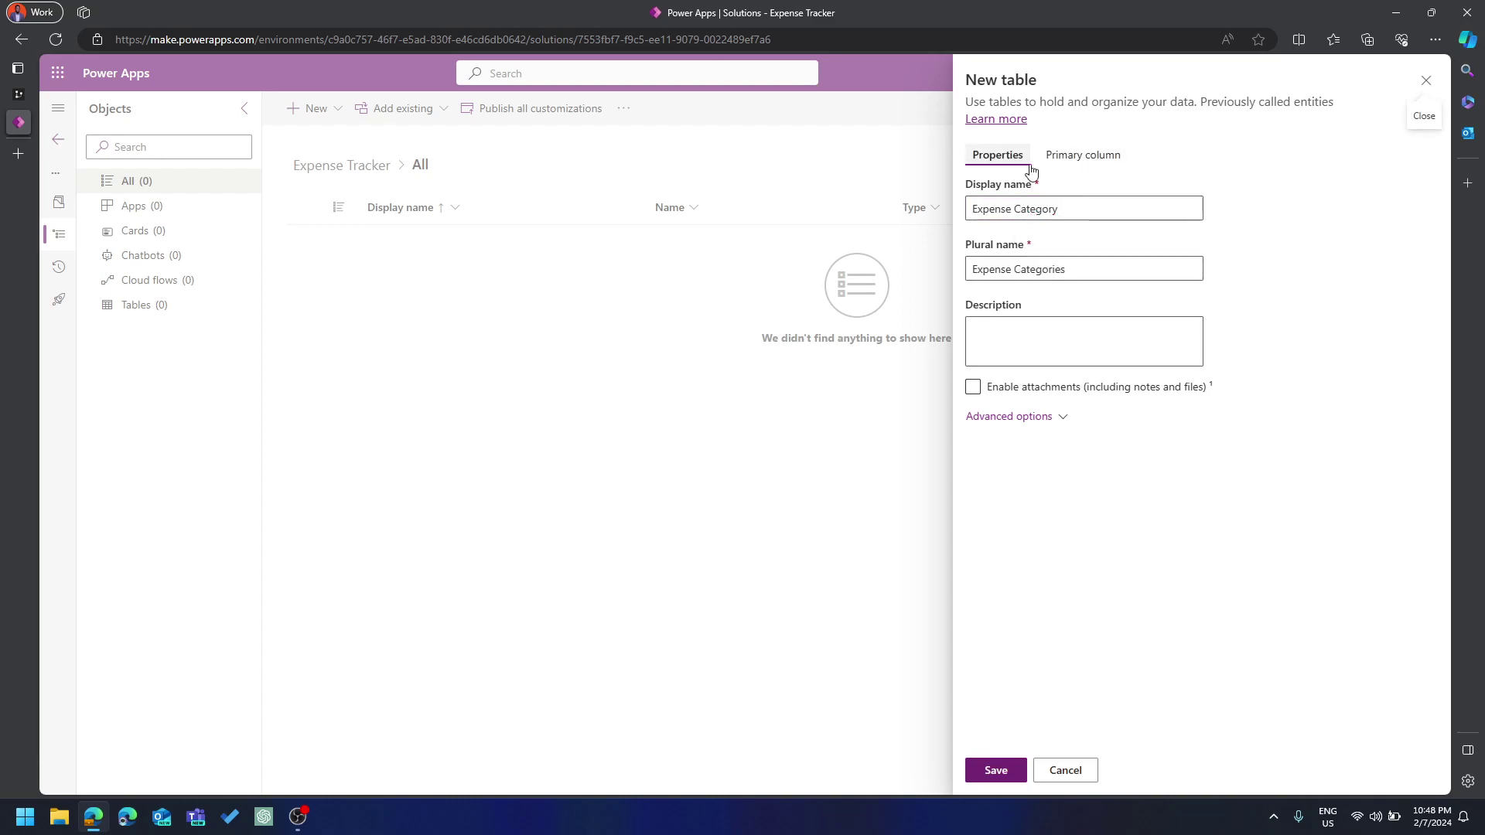
Set the new table's primary column display name to Category Name
click(1105, 157)
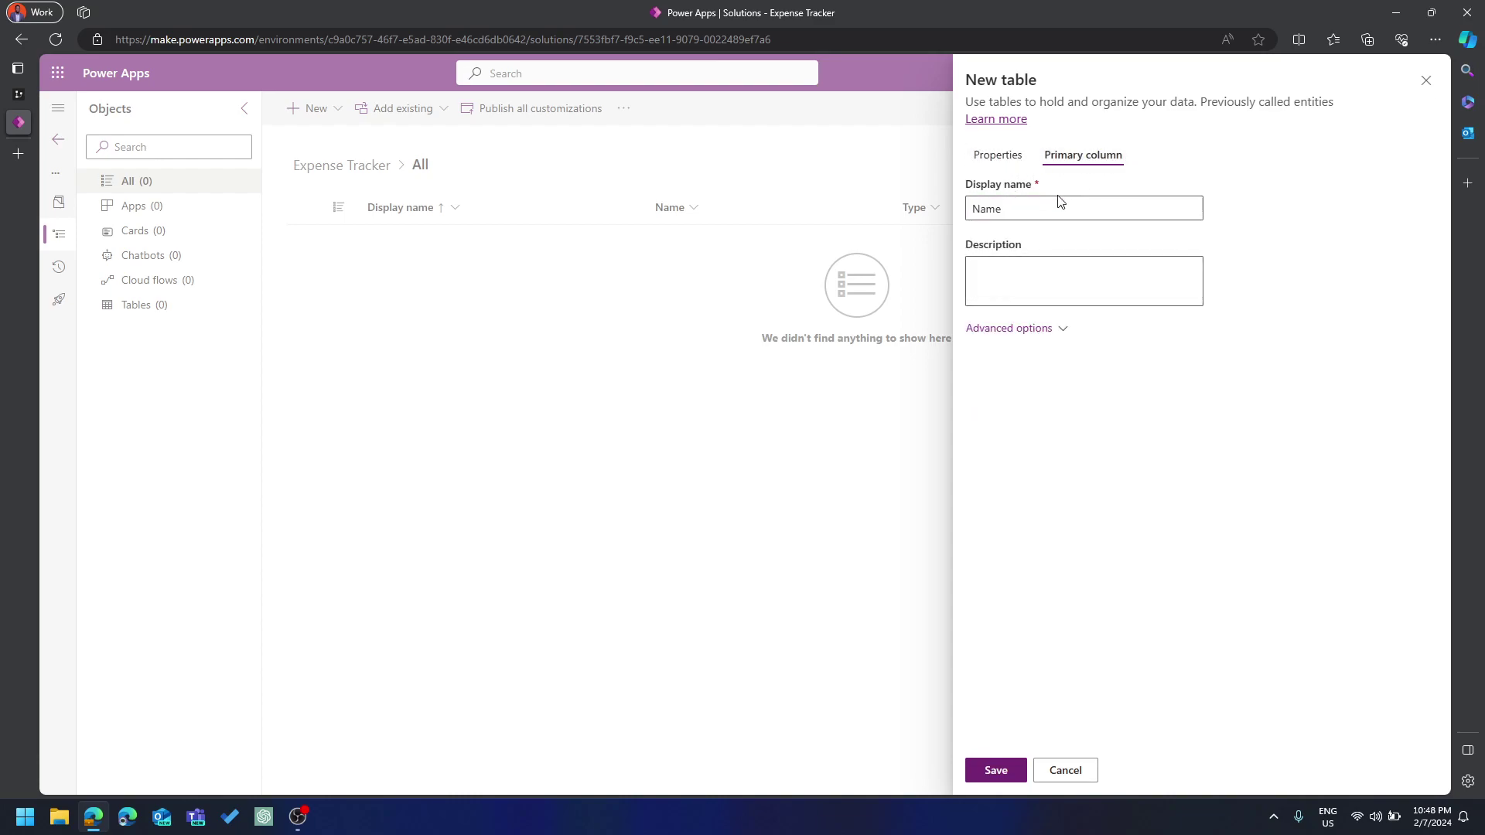
click(985, 217)
text(Category)
Examine the new table's advanced properties, including its schema name, type, record ownership and row options
click(984, 158)
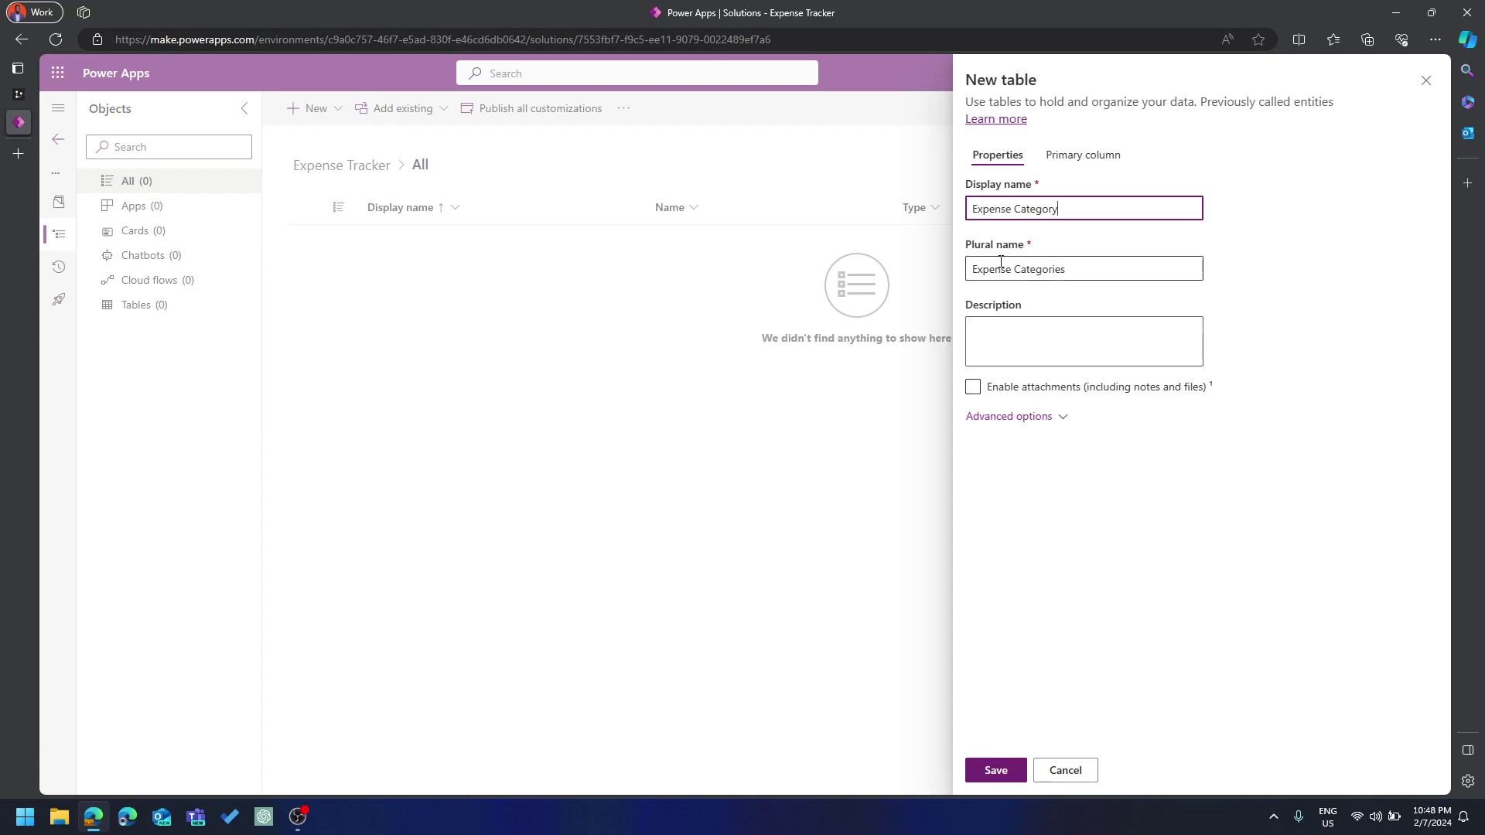
click(1040, 431)
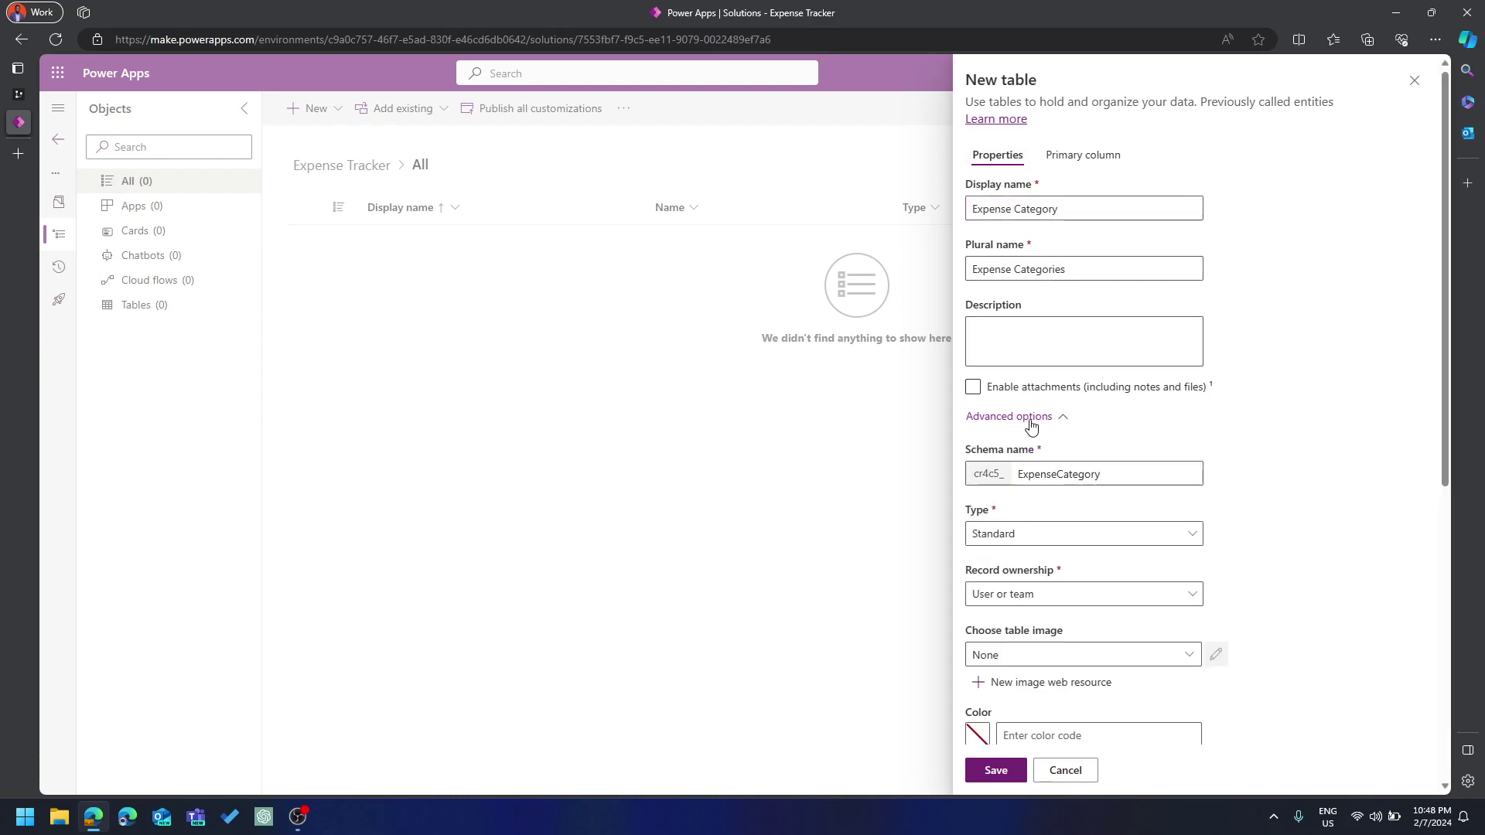
scroll(1035, 441, down, 1)
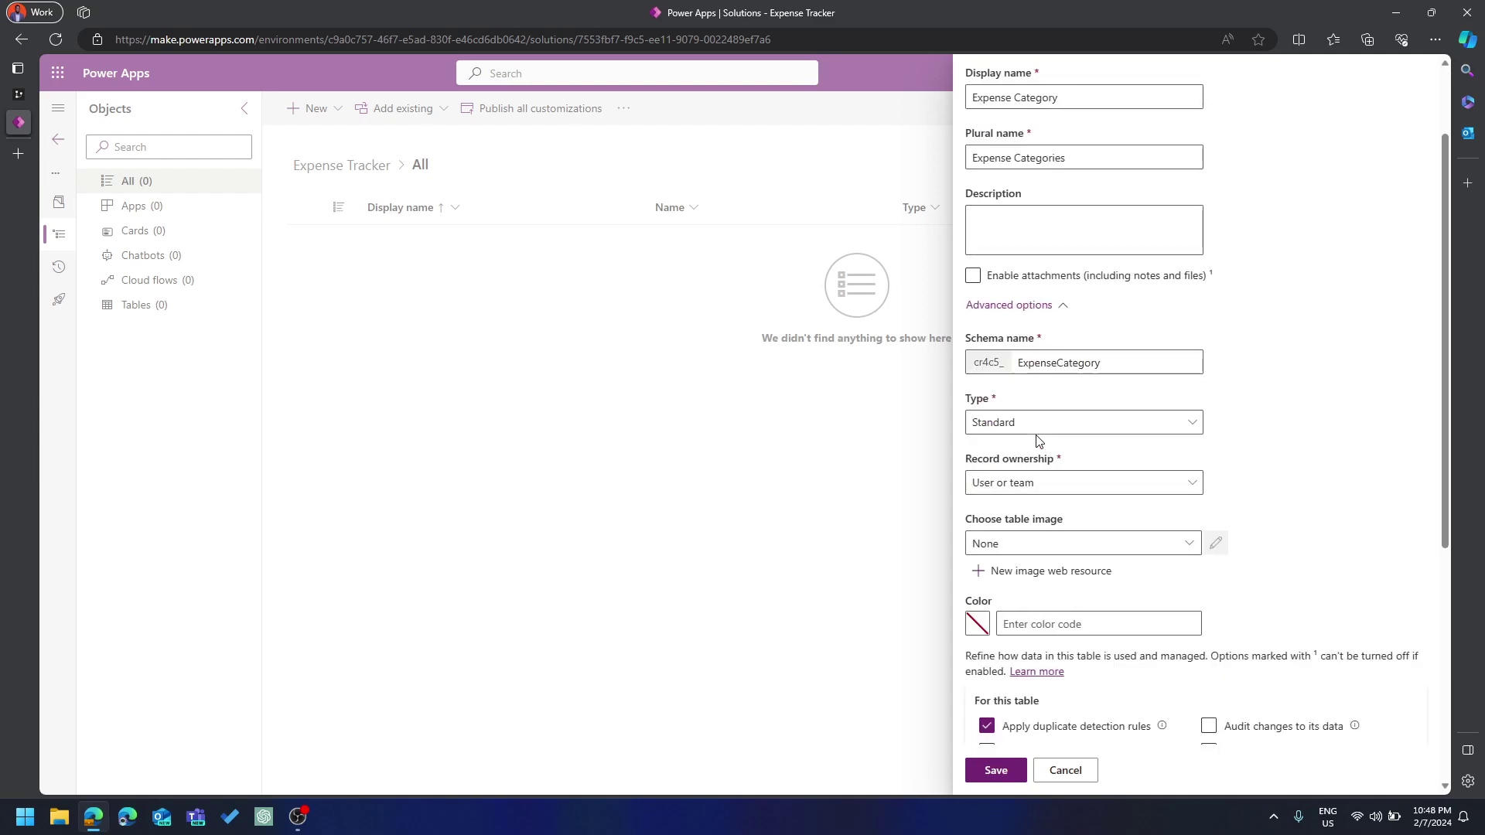
scroll(1052, 502, down, 3)
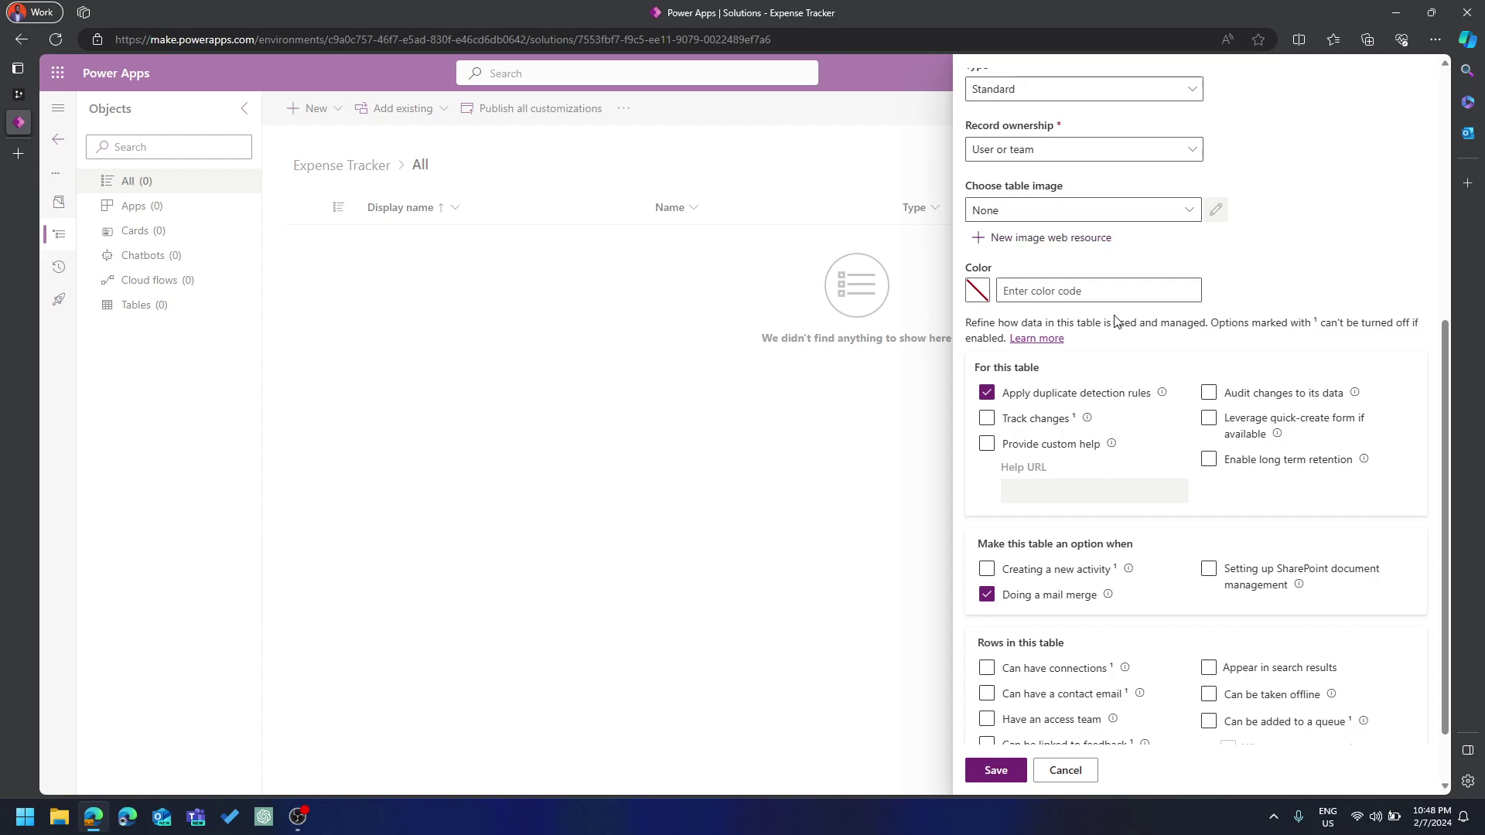
scroll(1226, 325, down, 1)
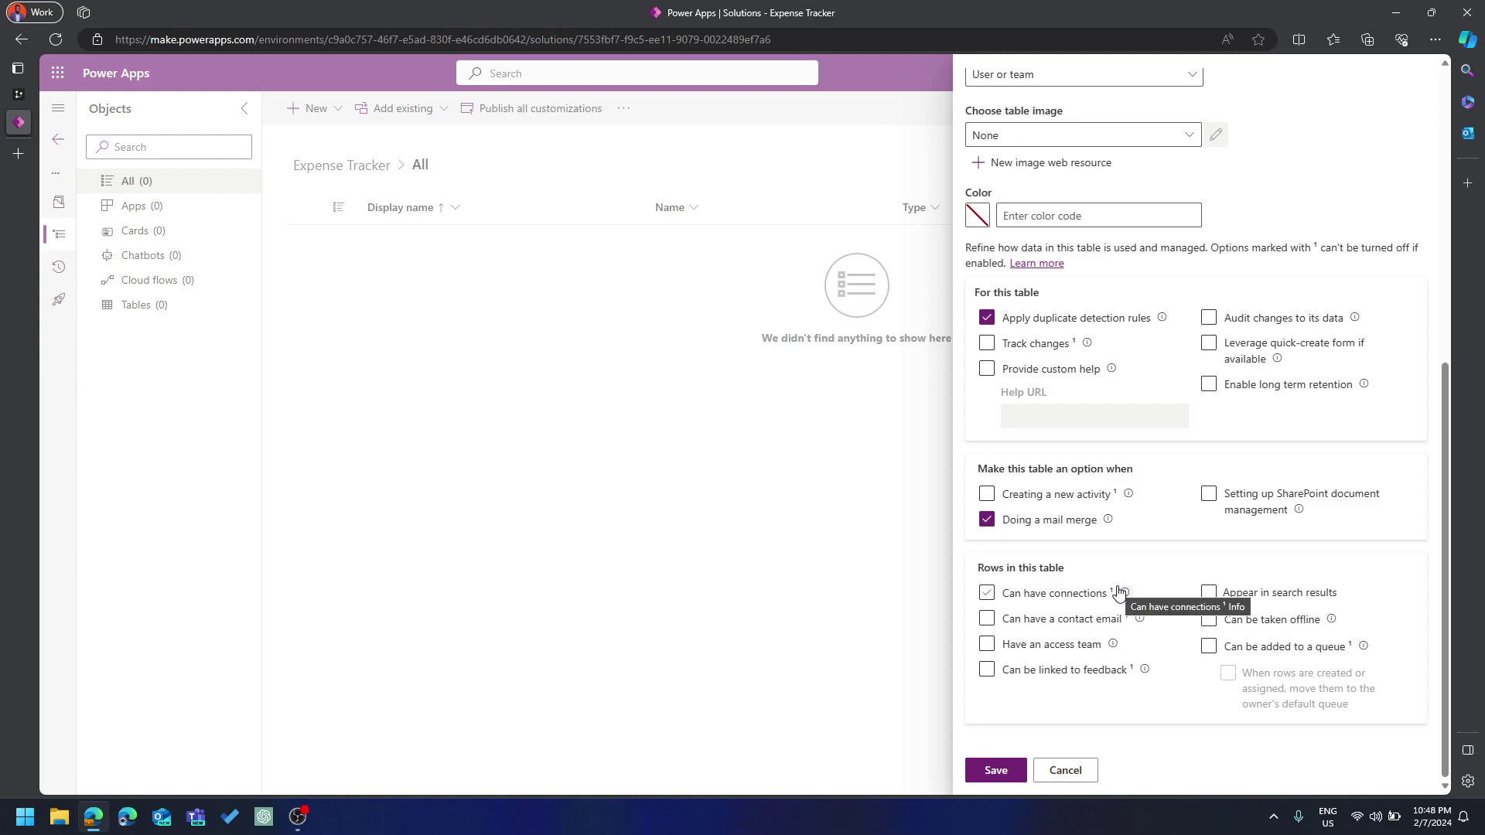
scroll(1110, 372, up, 7)
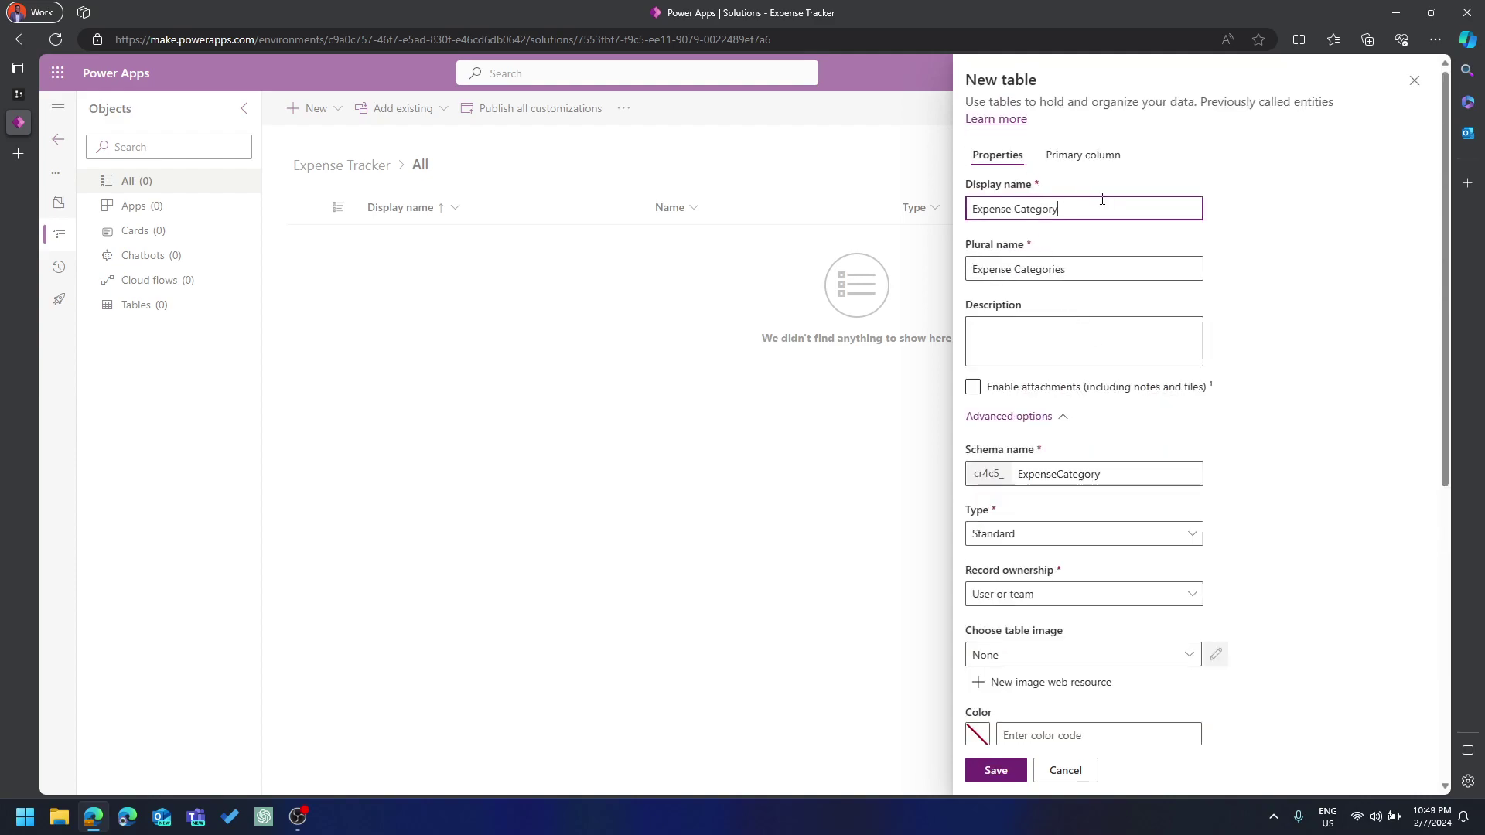
scroll(1106, 364, down, 2)
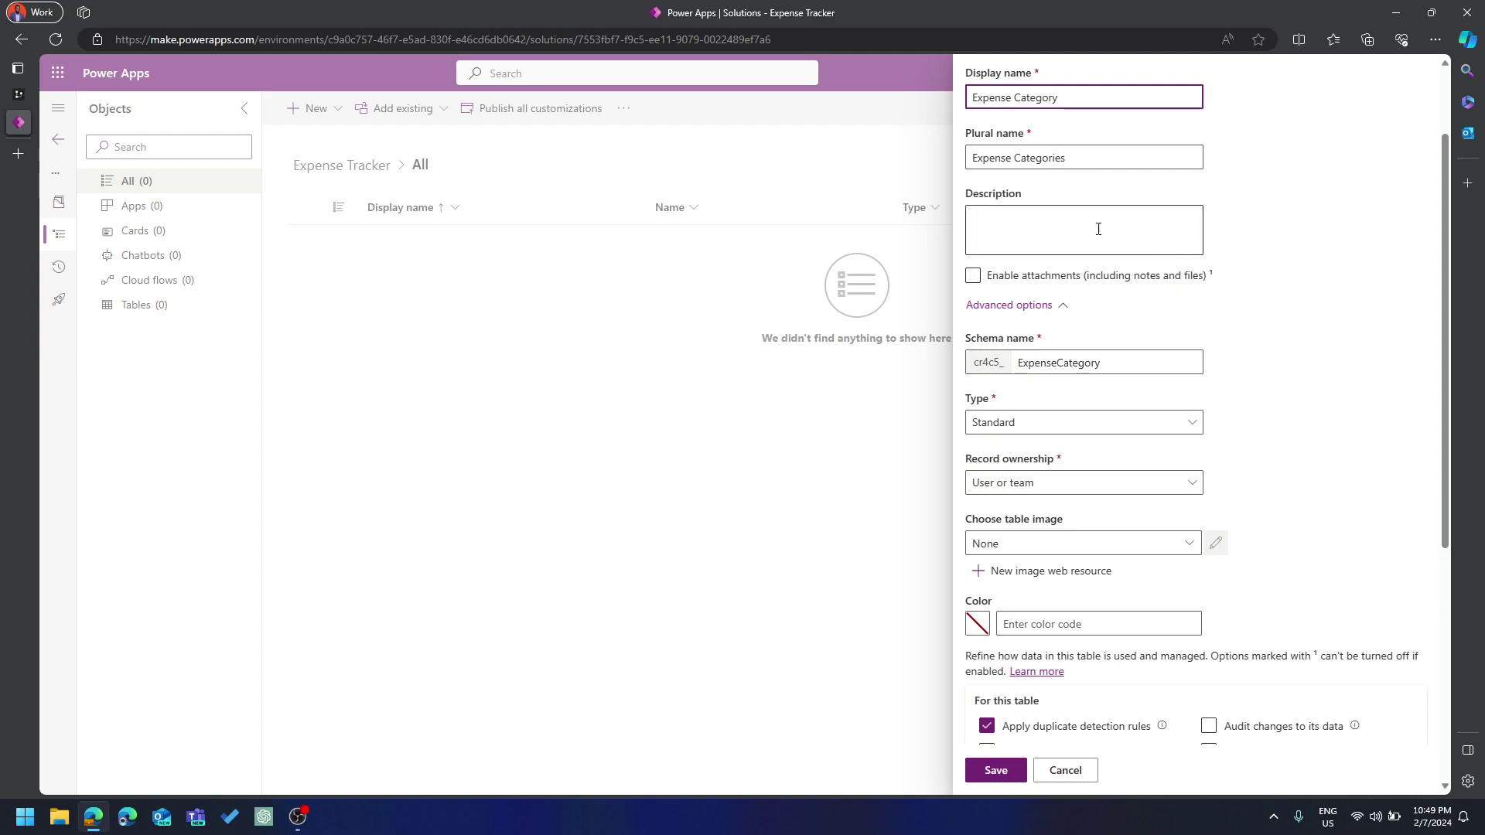
scroll(1145, 270, up, 2)
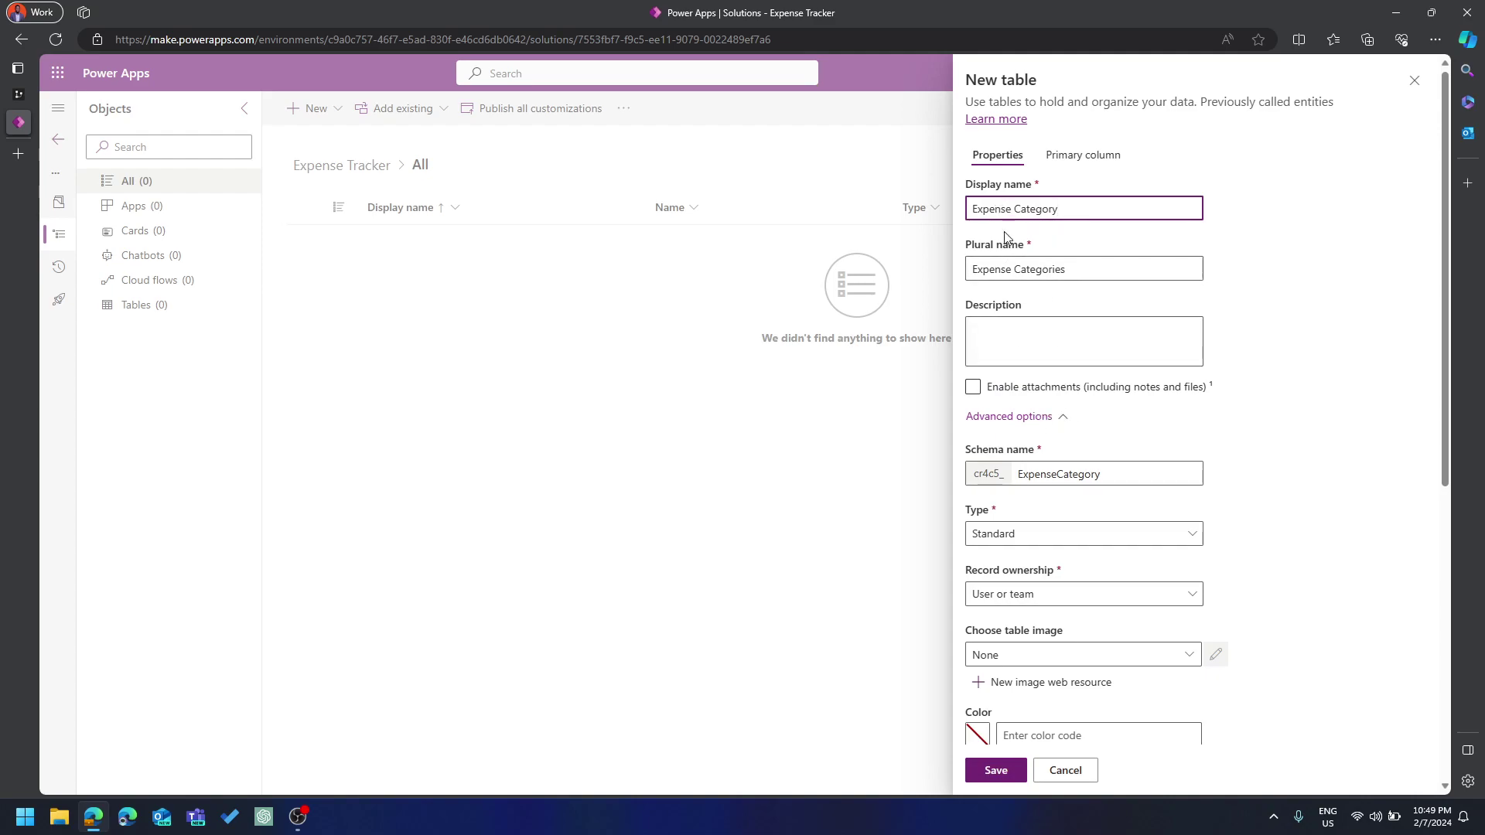
Save the new Expense Category table to the solution
click(1006, 392)
click(1018, 386)
click(1143, 390)
click(1146, 393)
click(1010, 781)
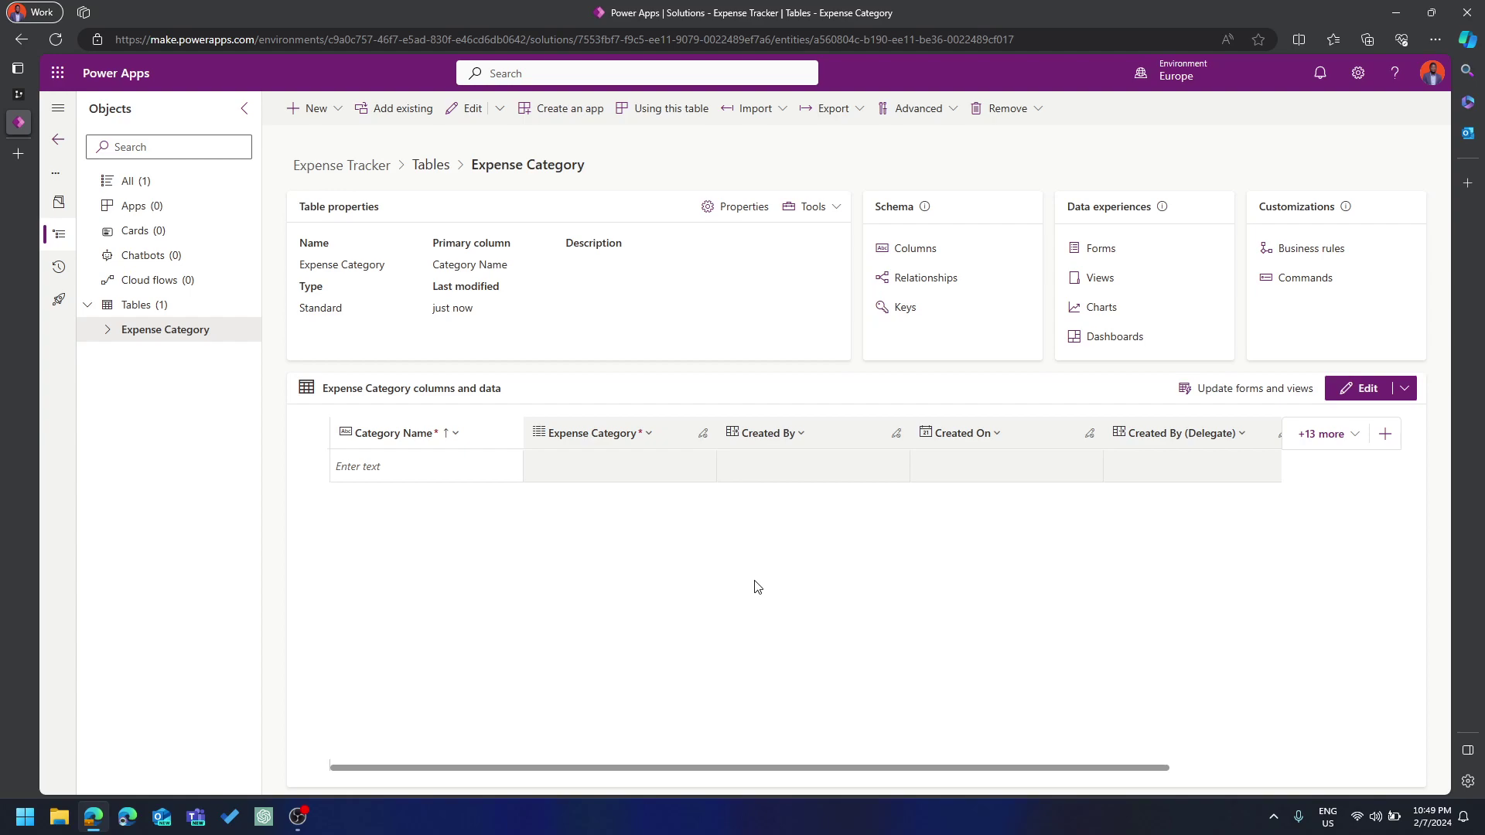
Open the Expense Category table's columns and examine the default ones
click(914, 250)
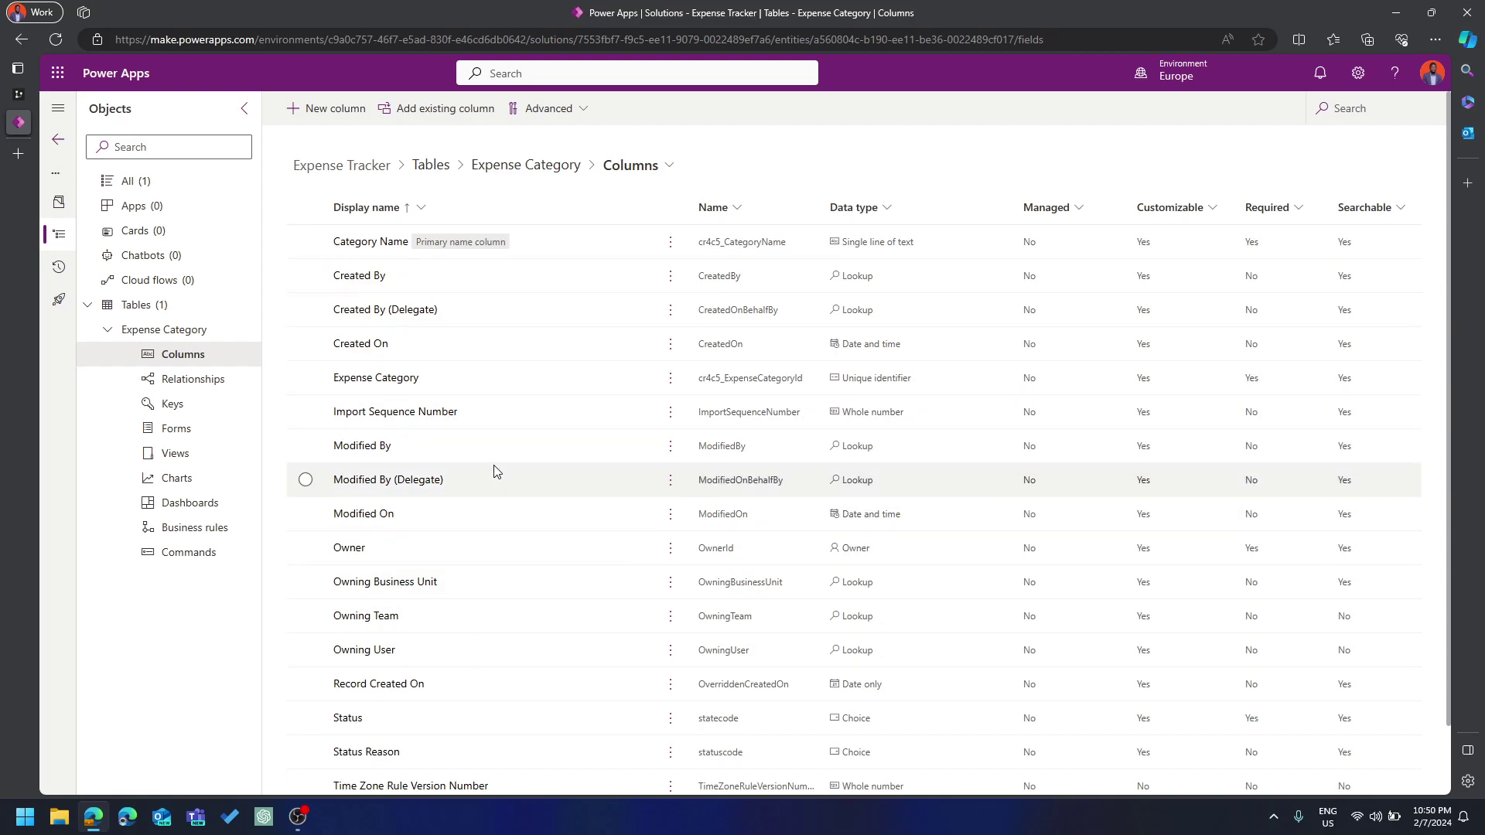
scroll(458, 570, down, 1)
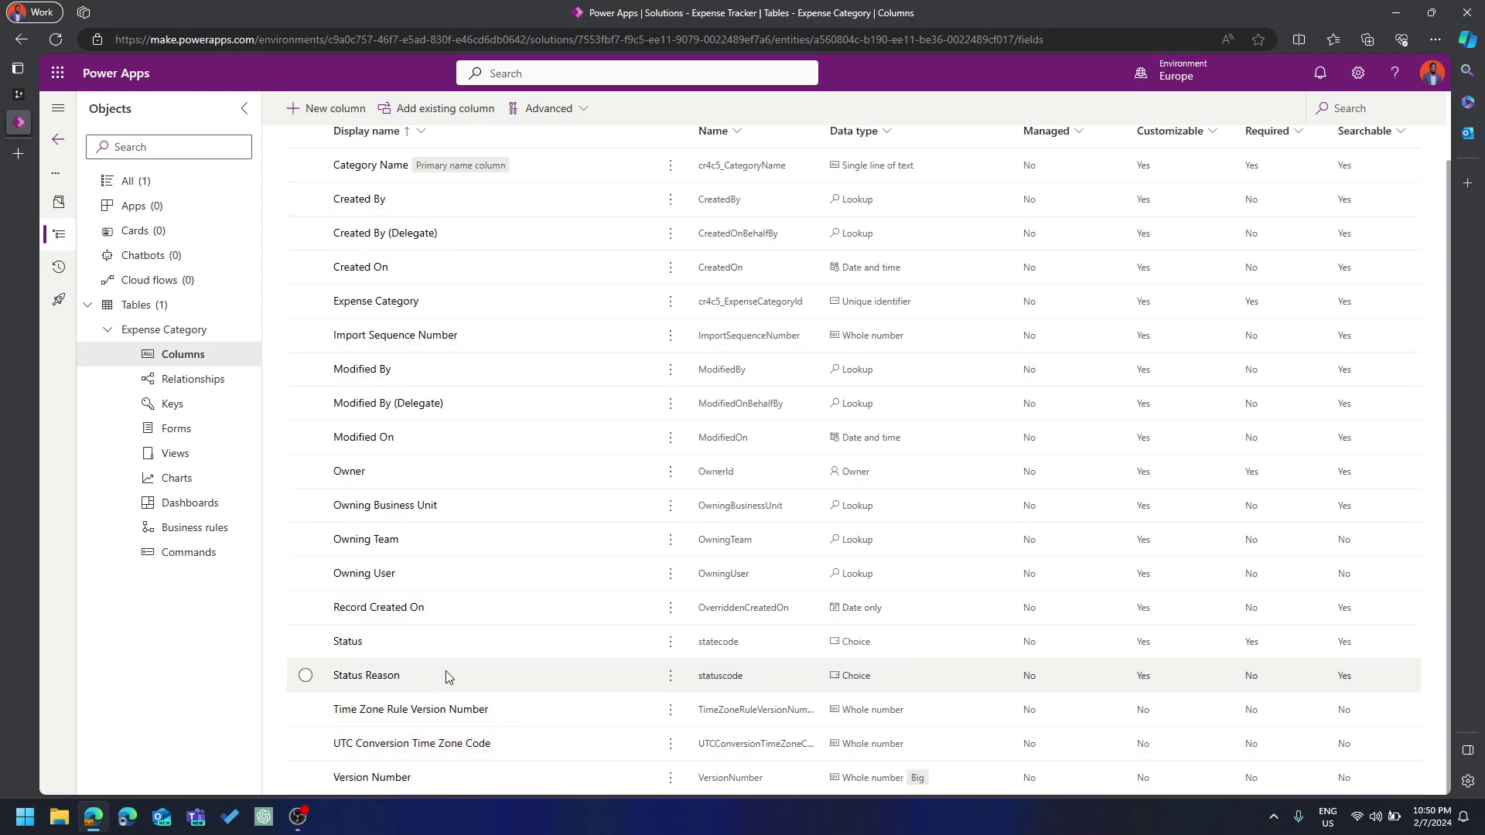
scroll(448, 677, up, 1)
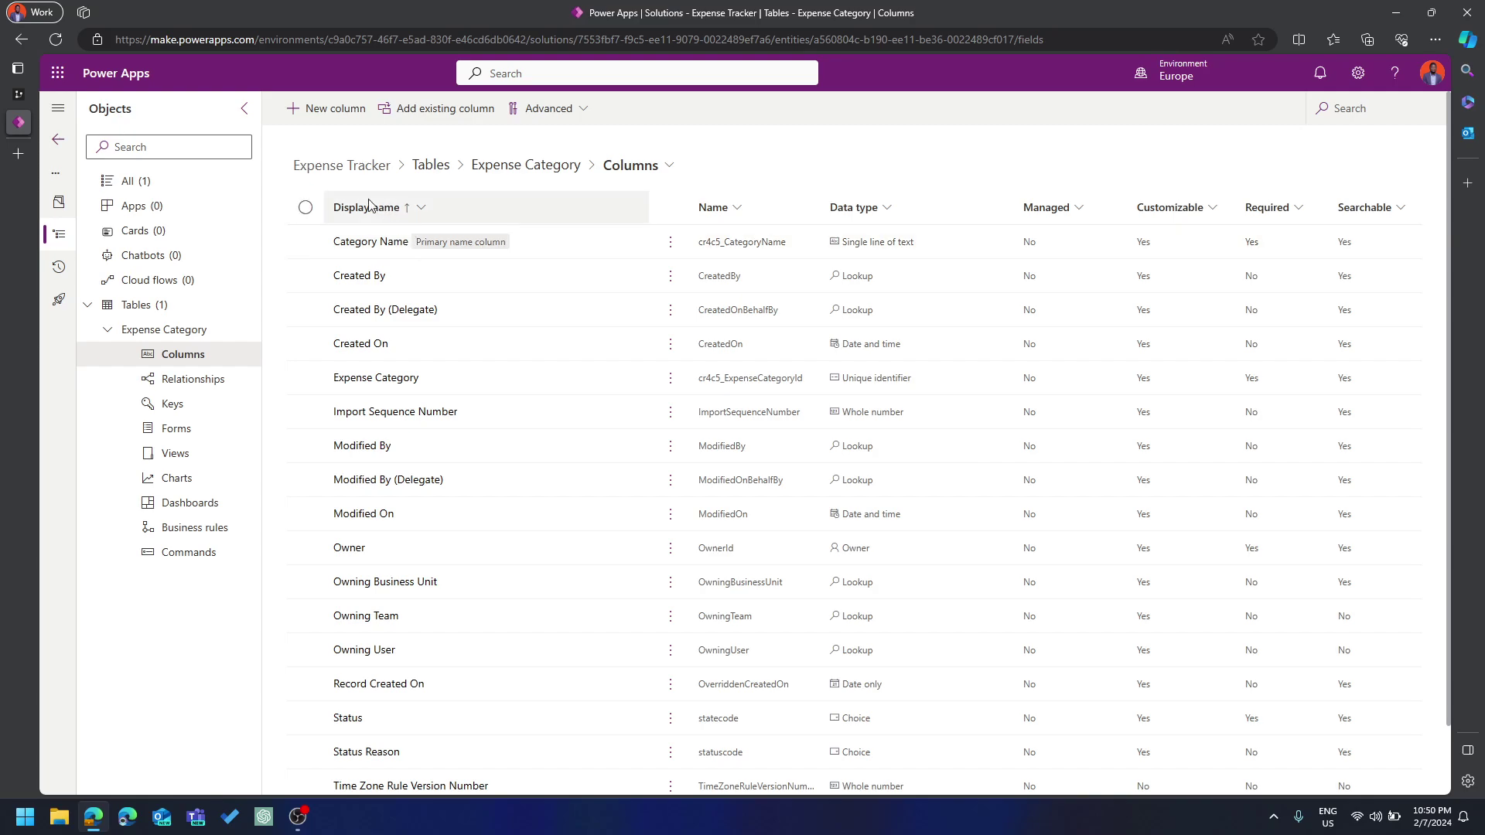
Start a new column named Description in the Expense Category table, keeping the Single line of text data type
click(326, 109)
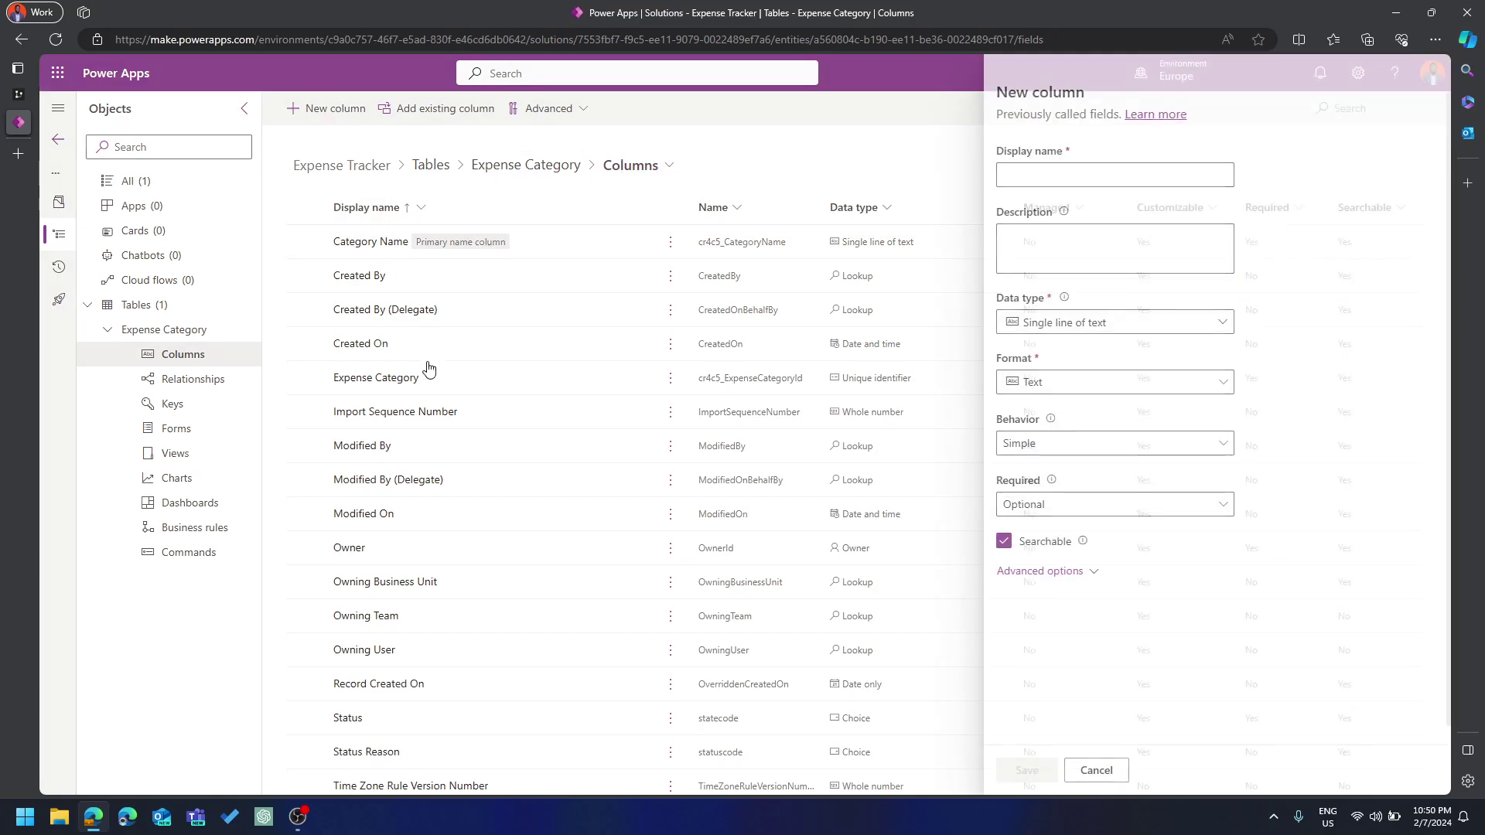
text(Des)
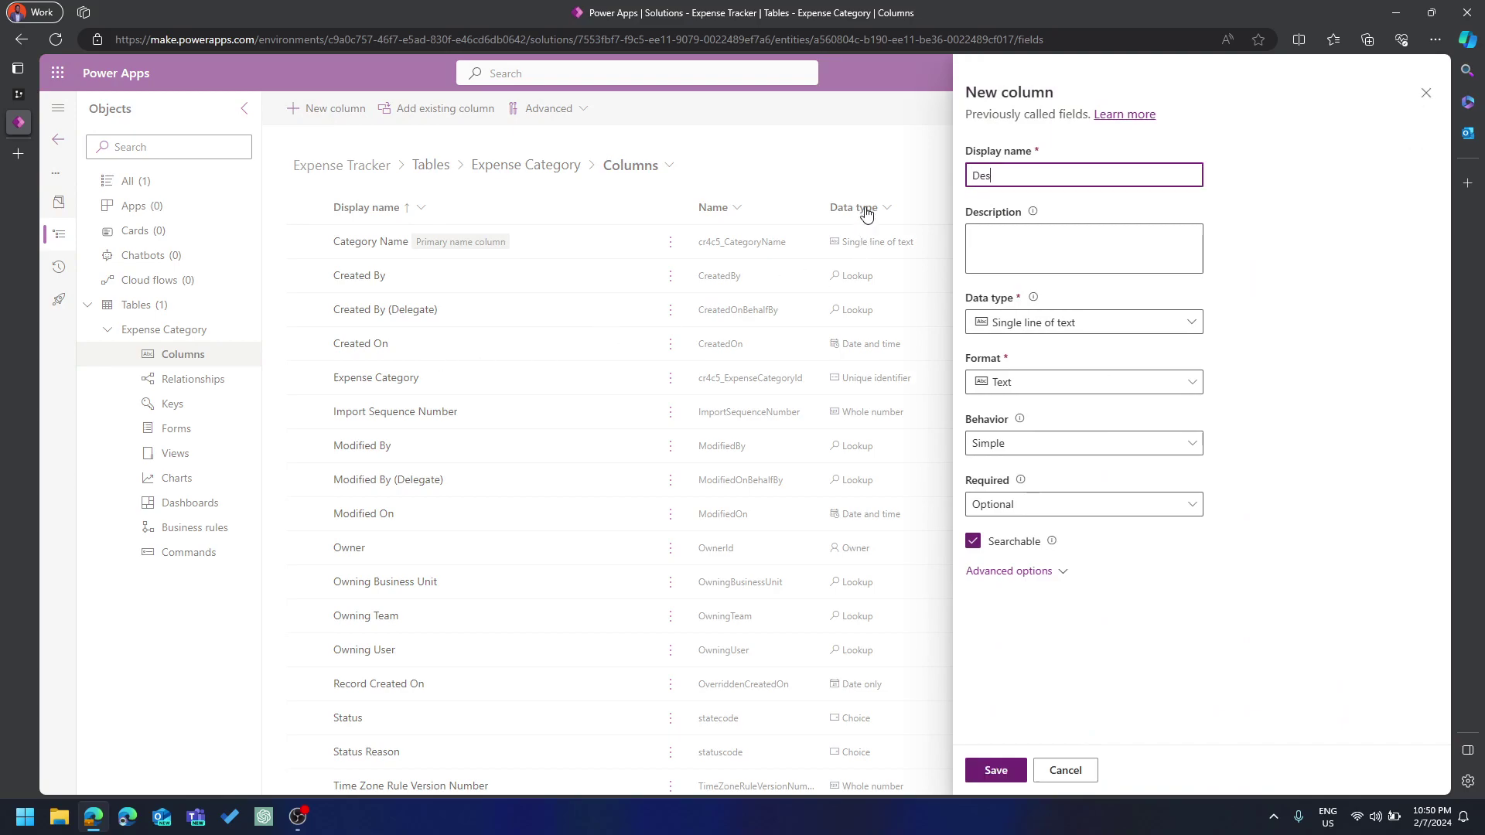
text(cription)
click(1106, 321)
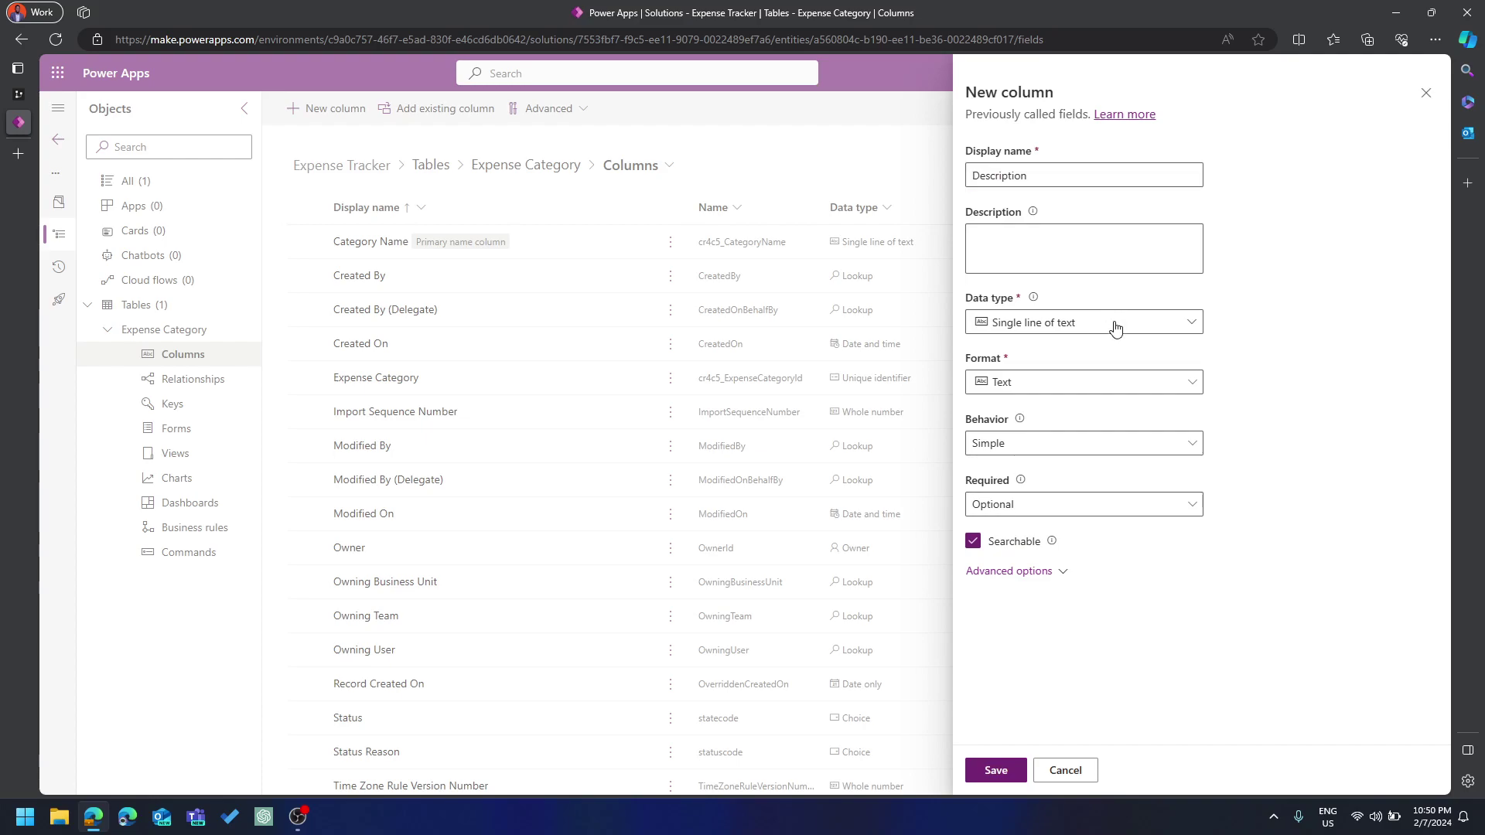
click(1134, 325)
Review the Description column's advanced options, set the column to Business required and save it
click(1053, 574)
scroll(1098, 556, down, 3)
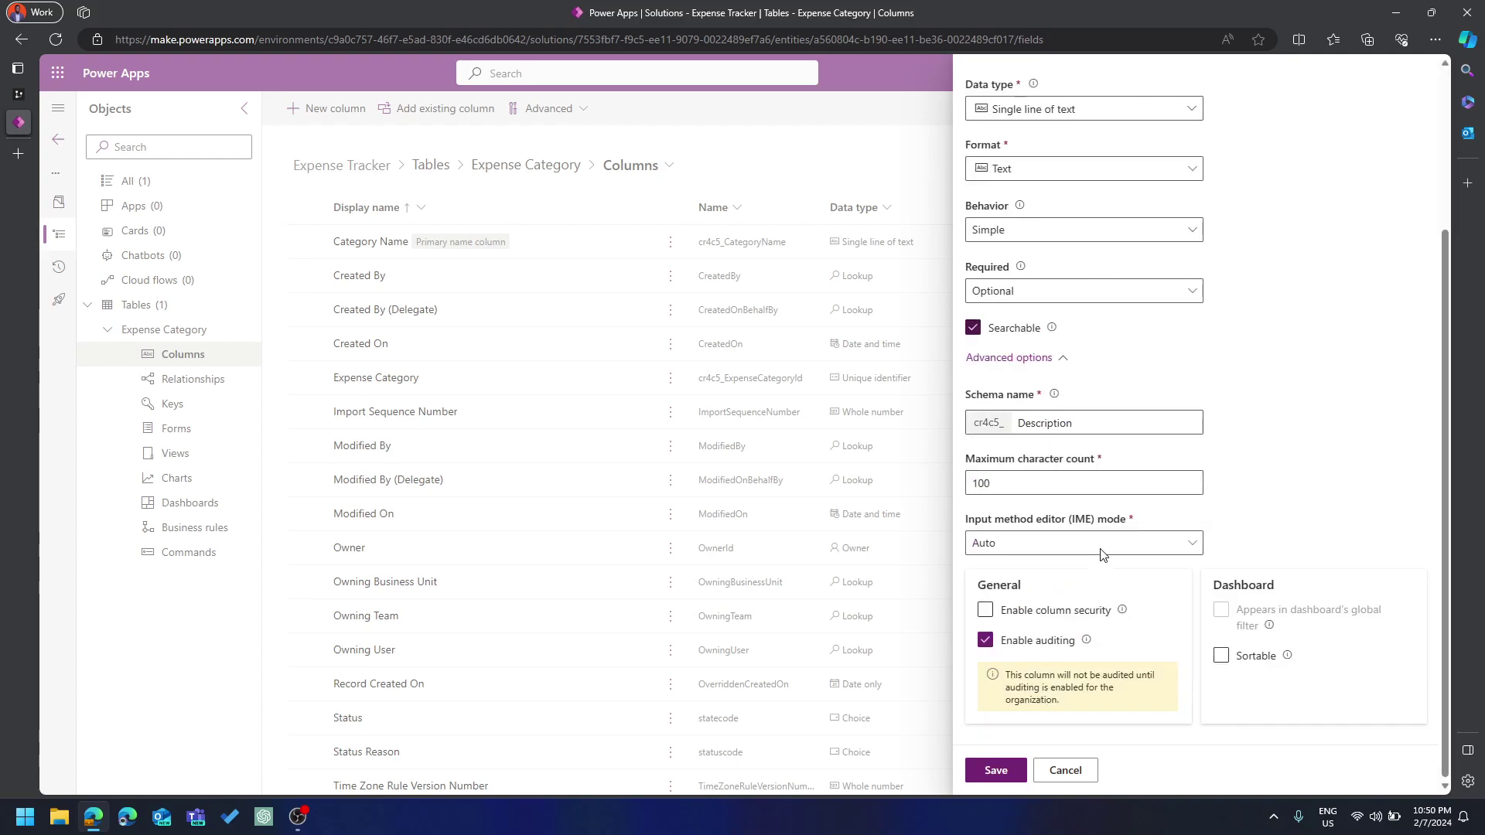
scroll(1037, 341, up, 3)
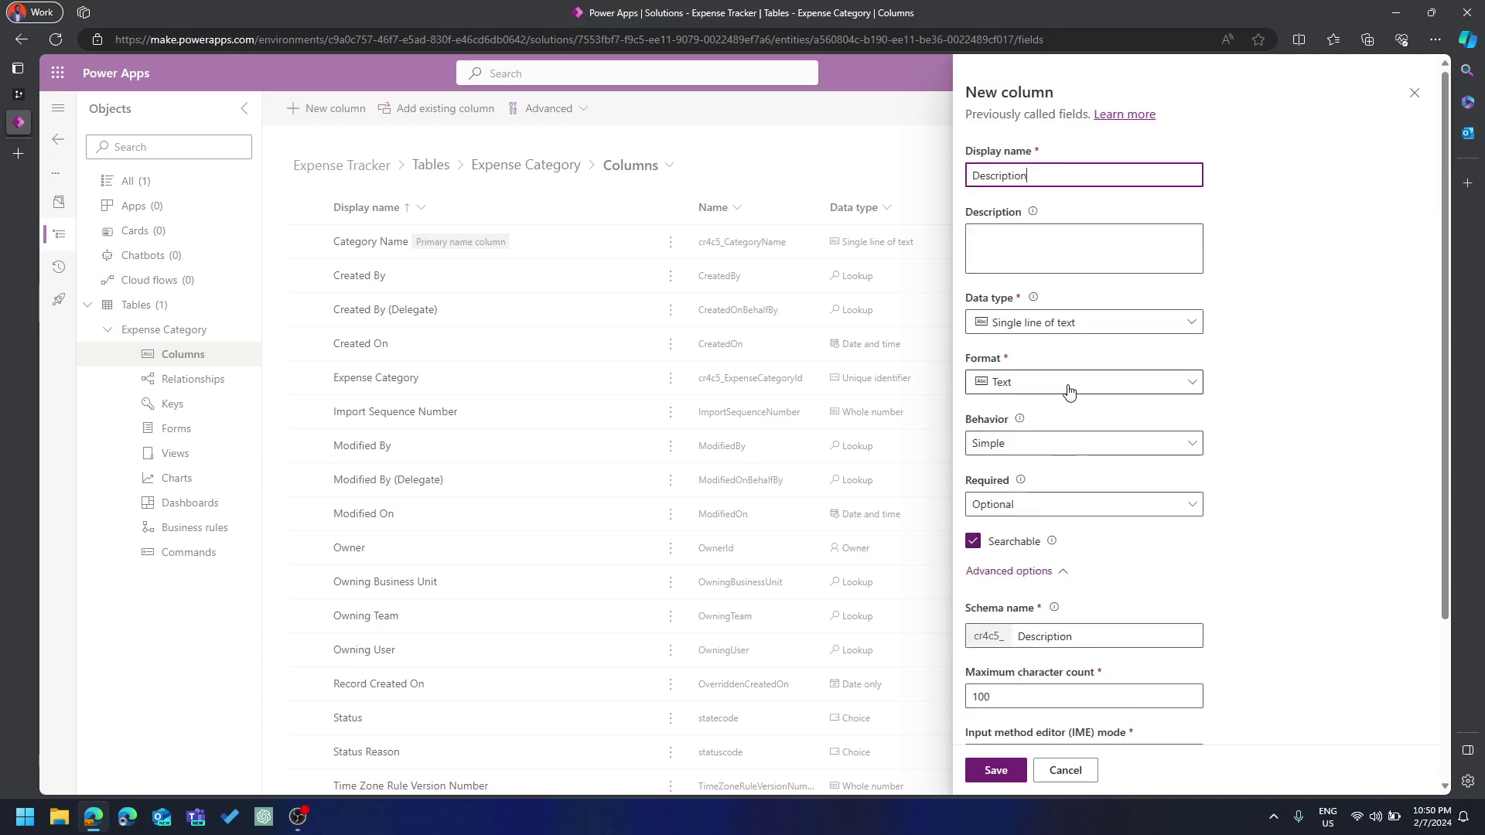
scroll(1075, 379, down, 1)
click(1076, 393)
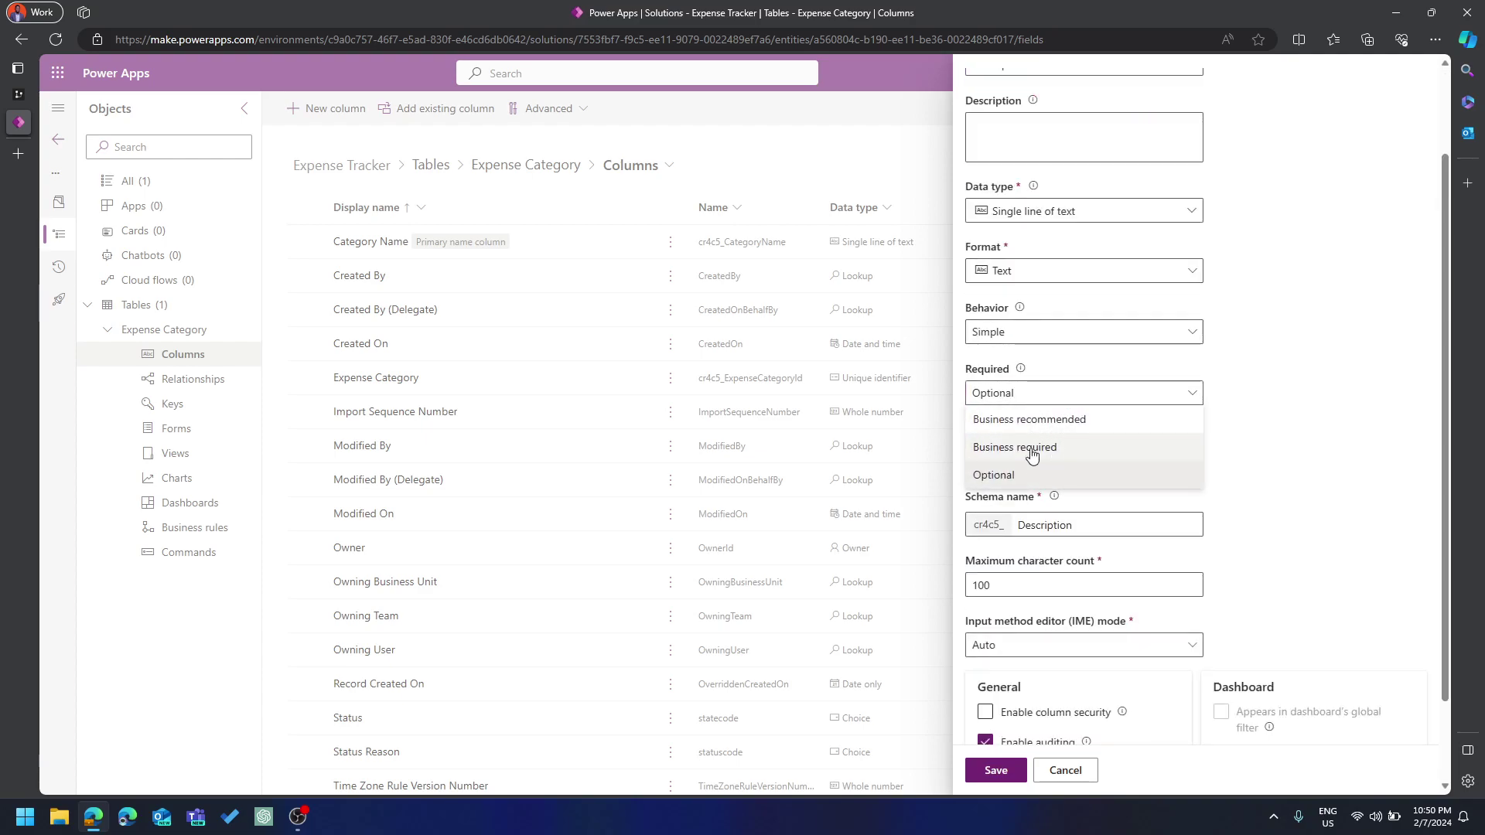
click(1040, 445)
click(1045, 397)
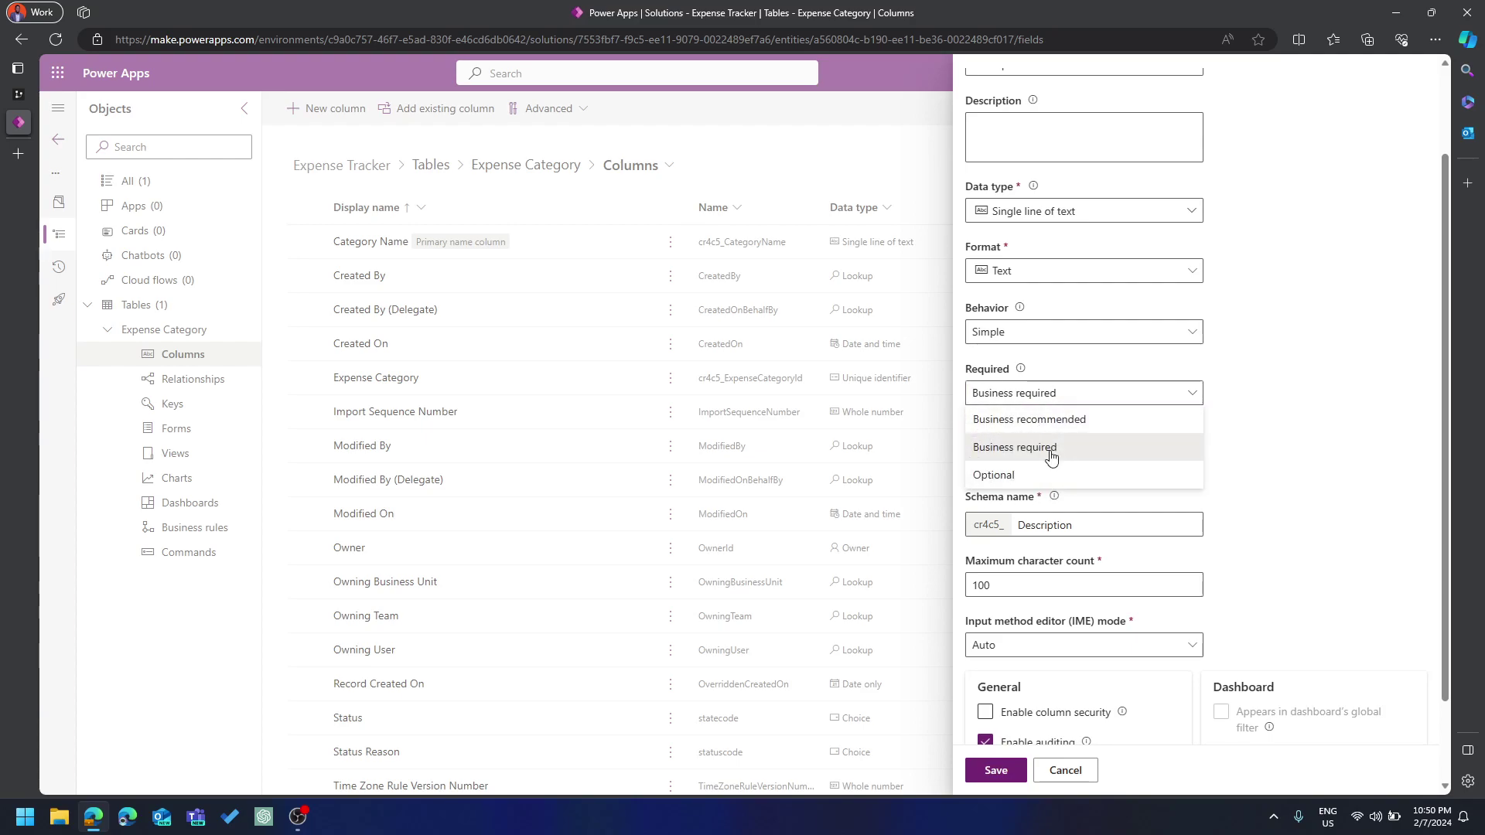
click(1259, 453)
click(1014, 780)
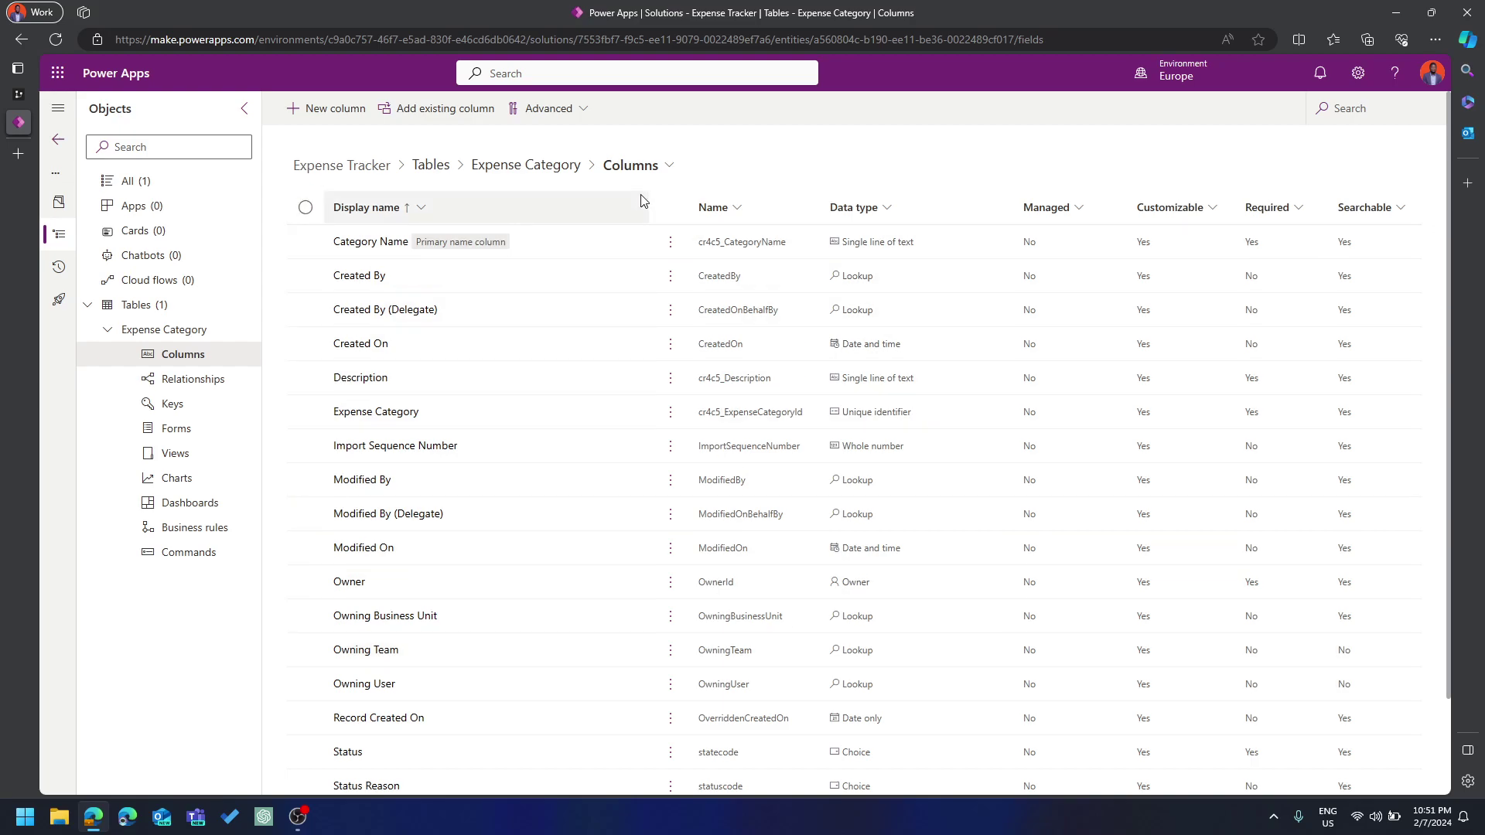
Open the Expense Category table's main Information form for editing and select the Category Name field
click(665, 167)
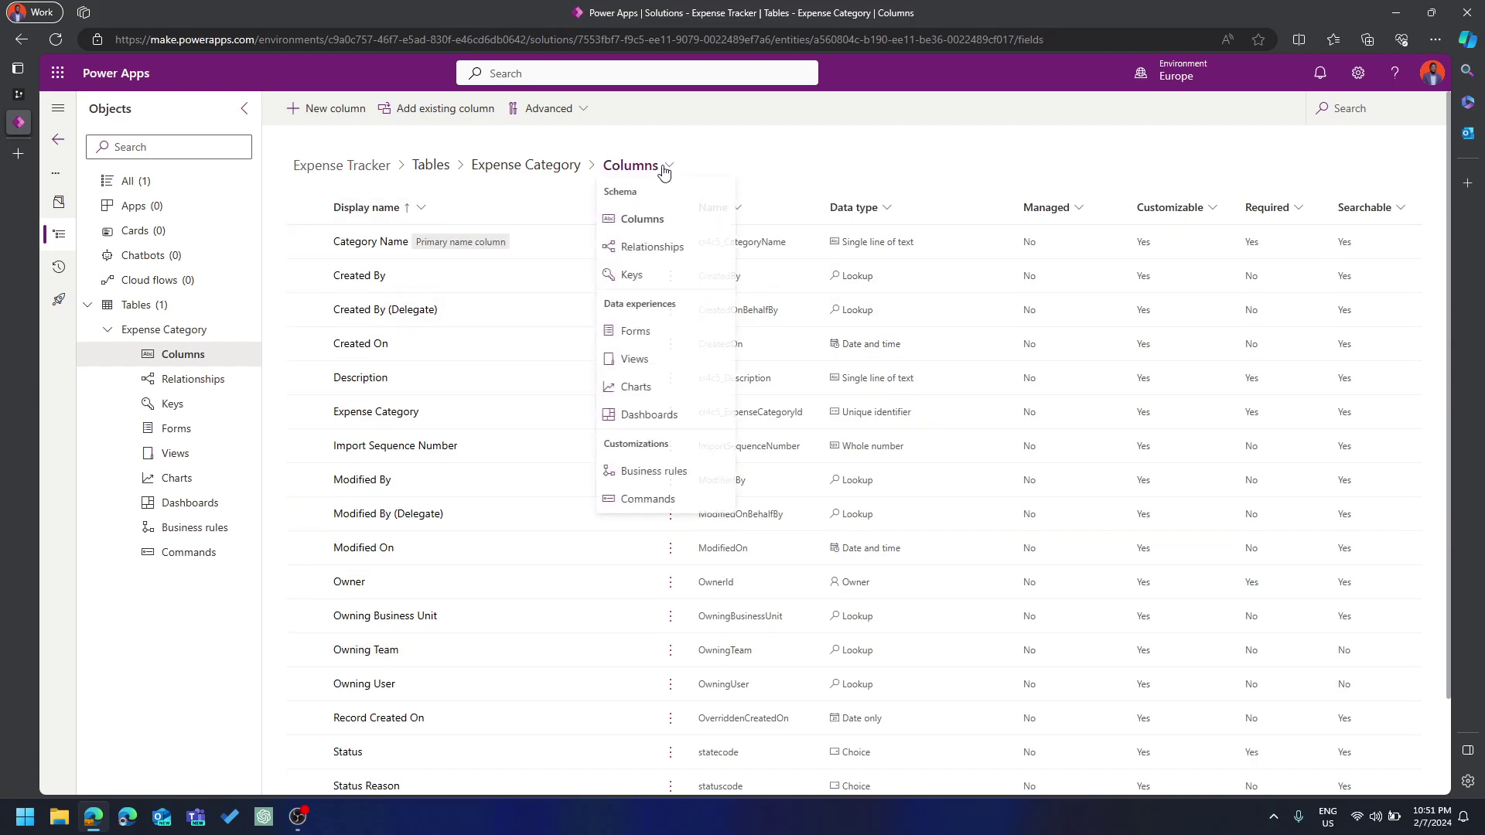
click(624, 340)
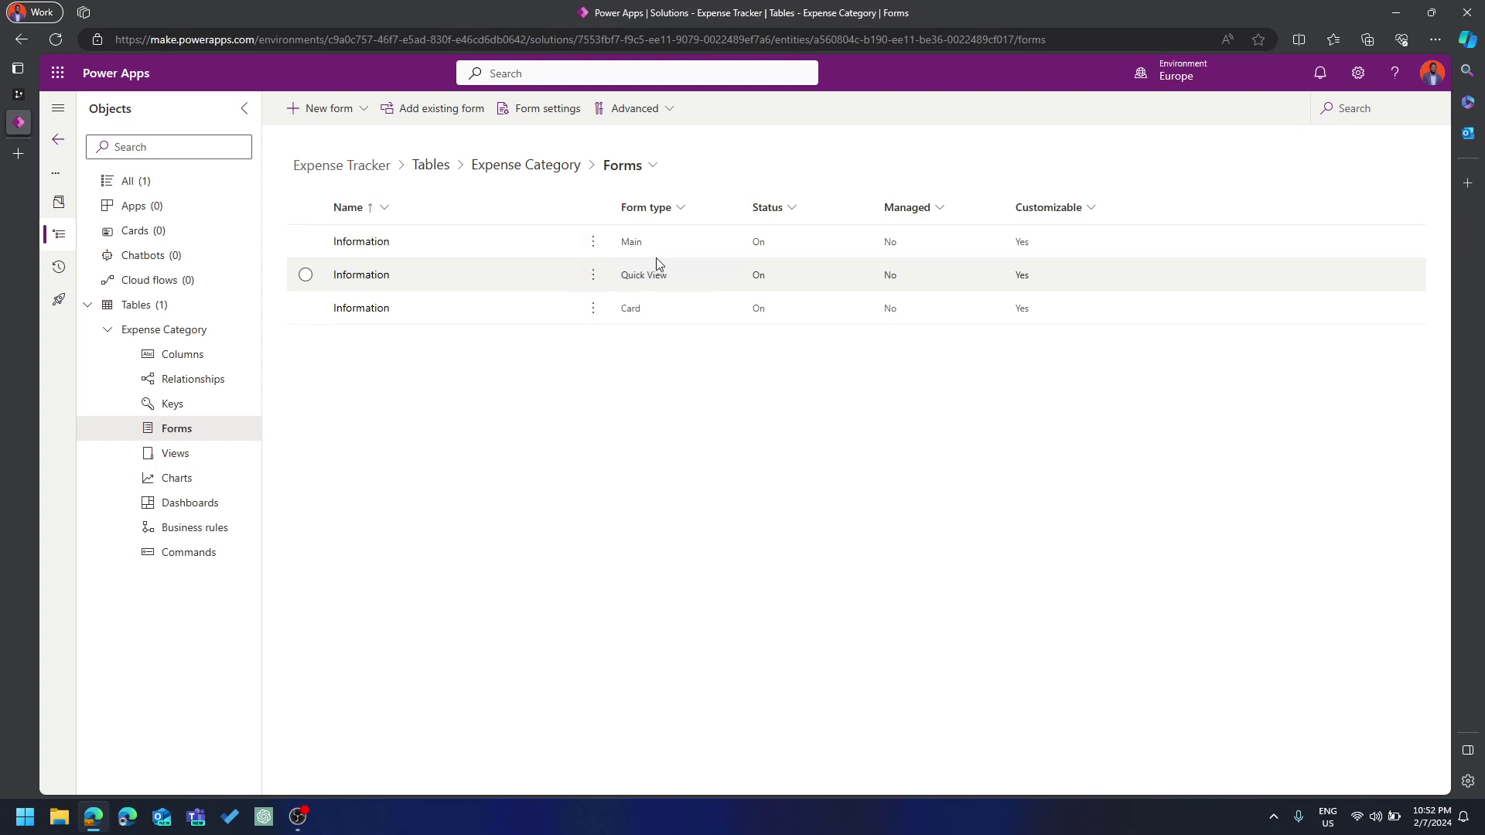
click(353, 243)
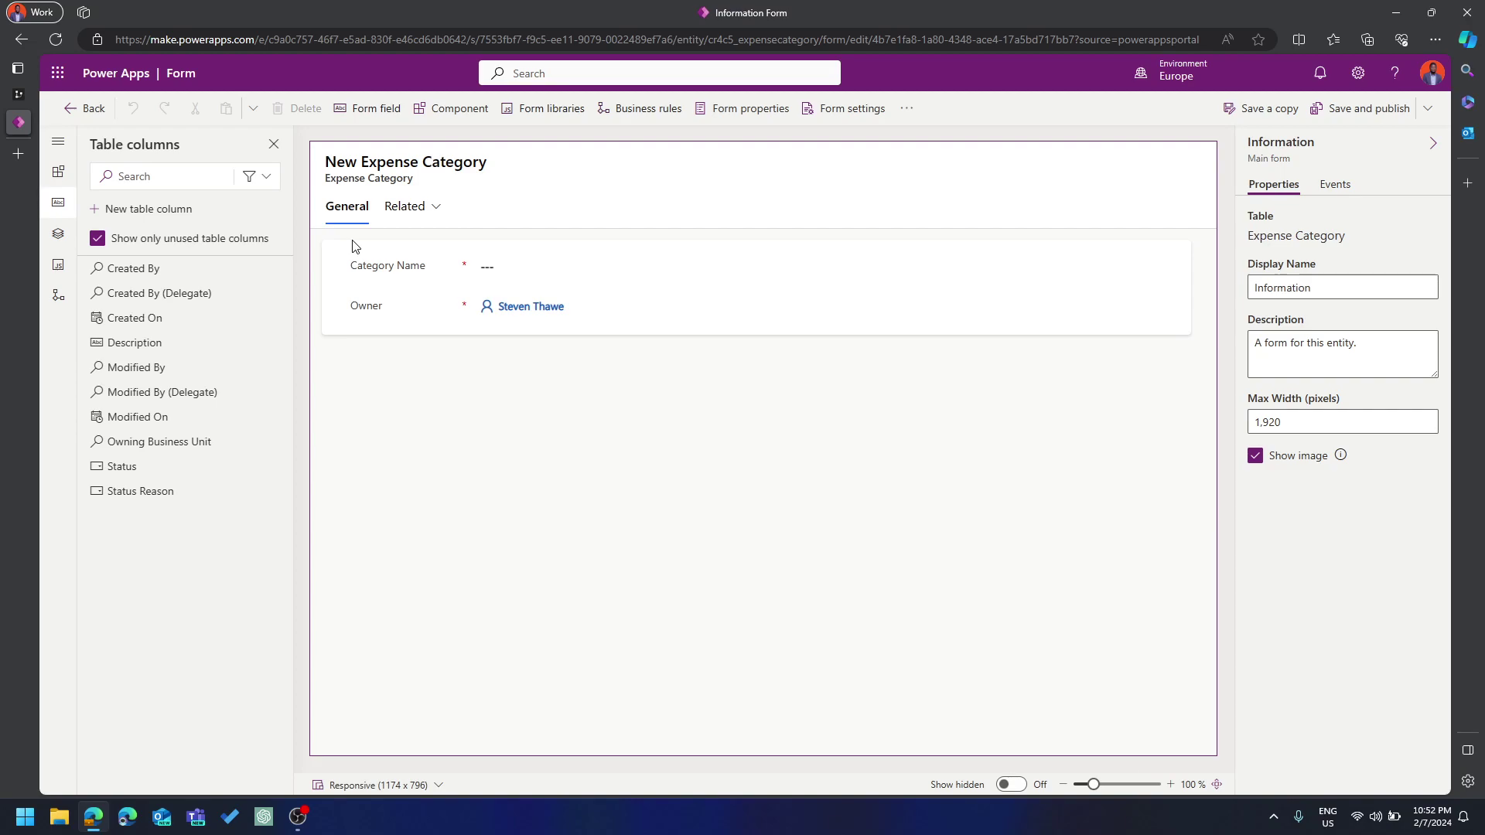
click(418, 270)
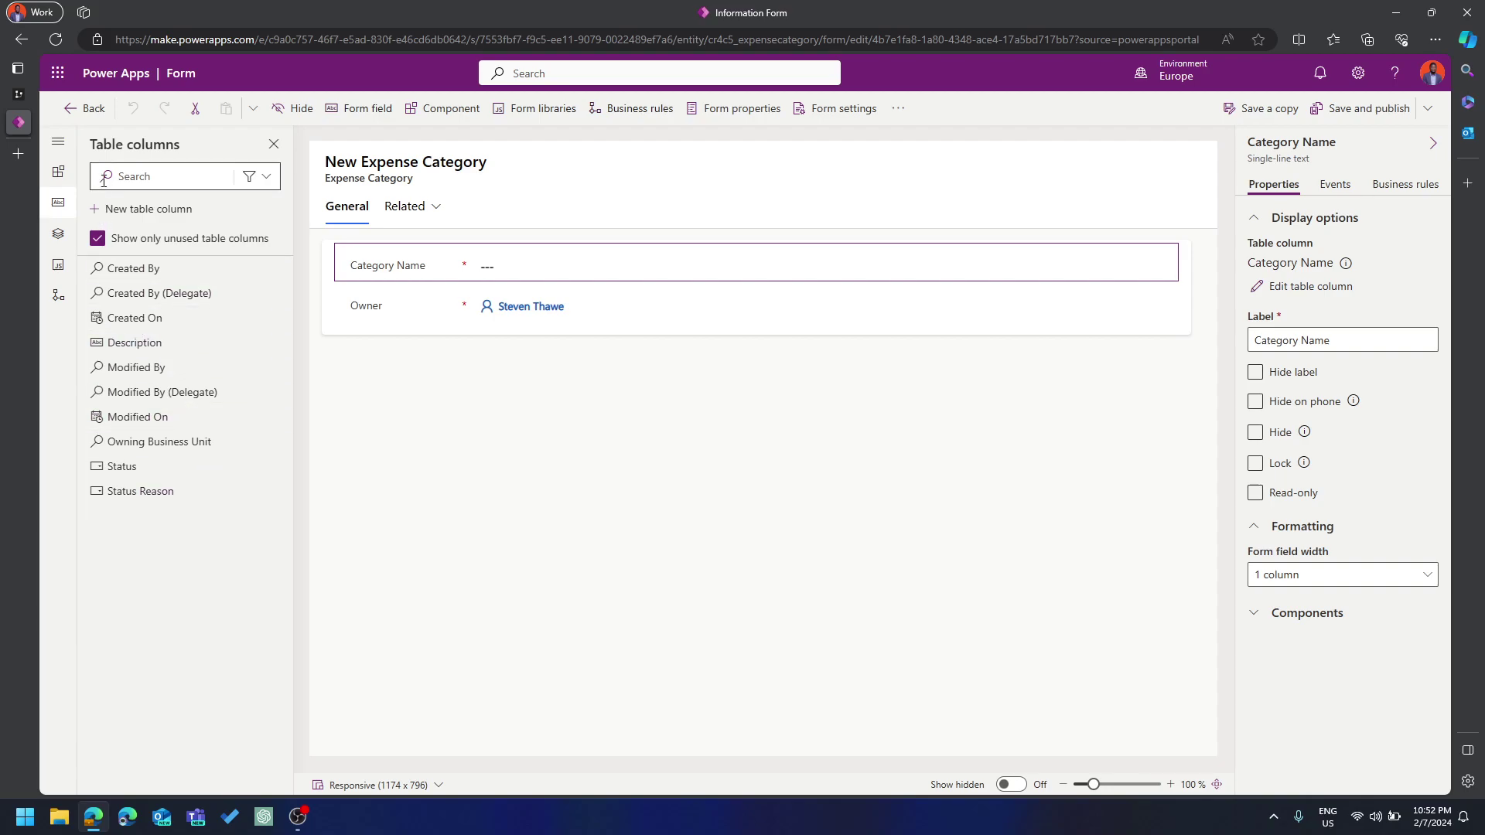
Filter the form's table columns to custom ones and place the Description field between Category Name and Owner
click(264, 177)
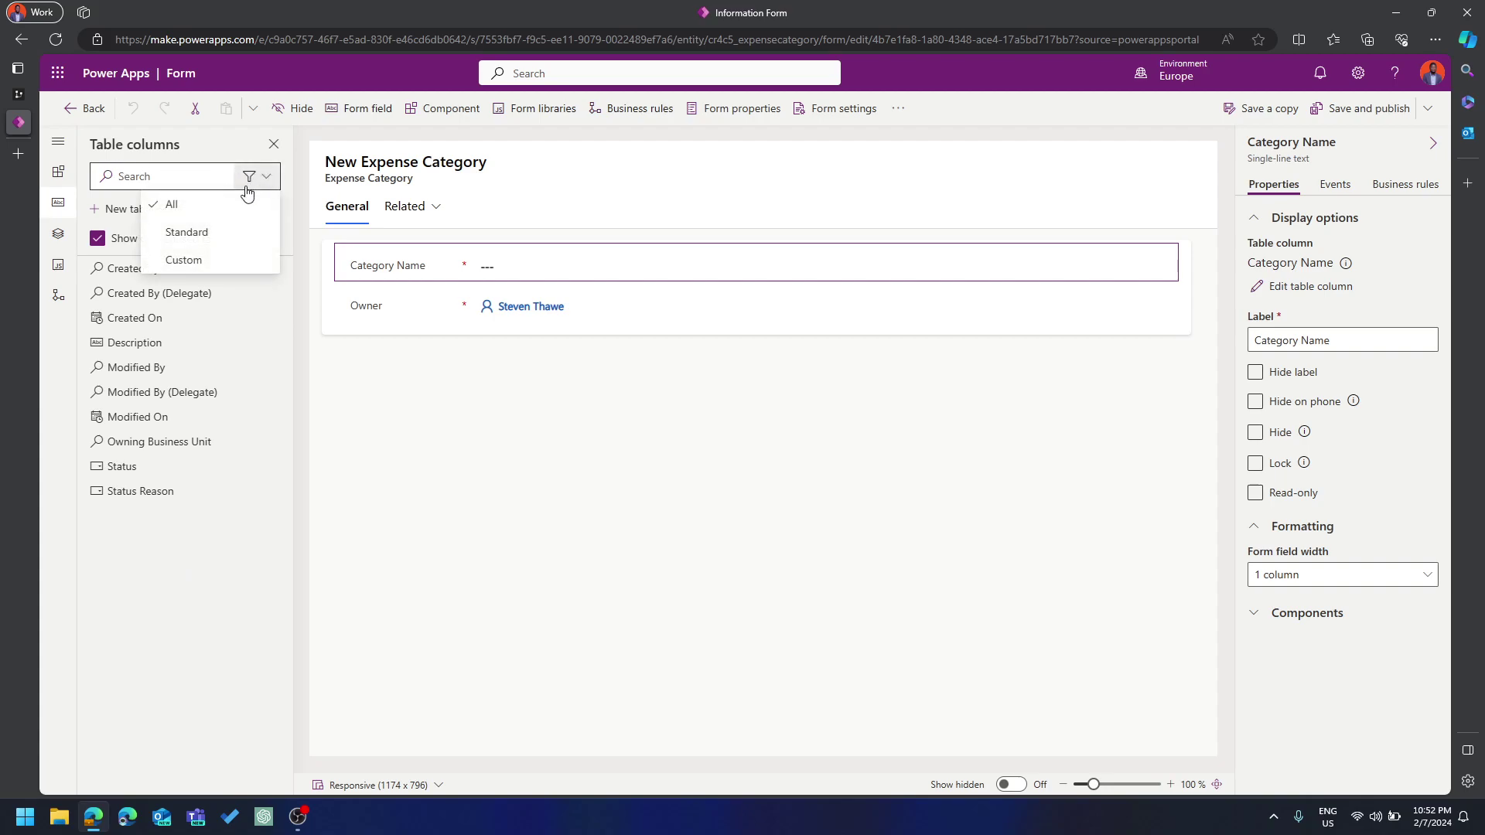
click(195, 260)
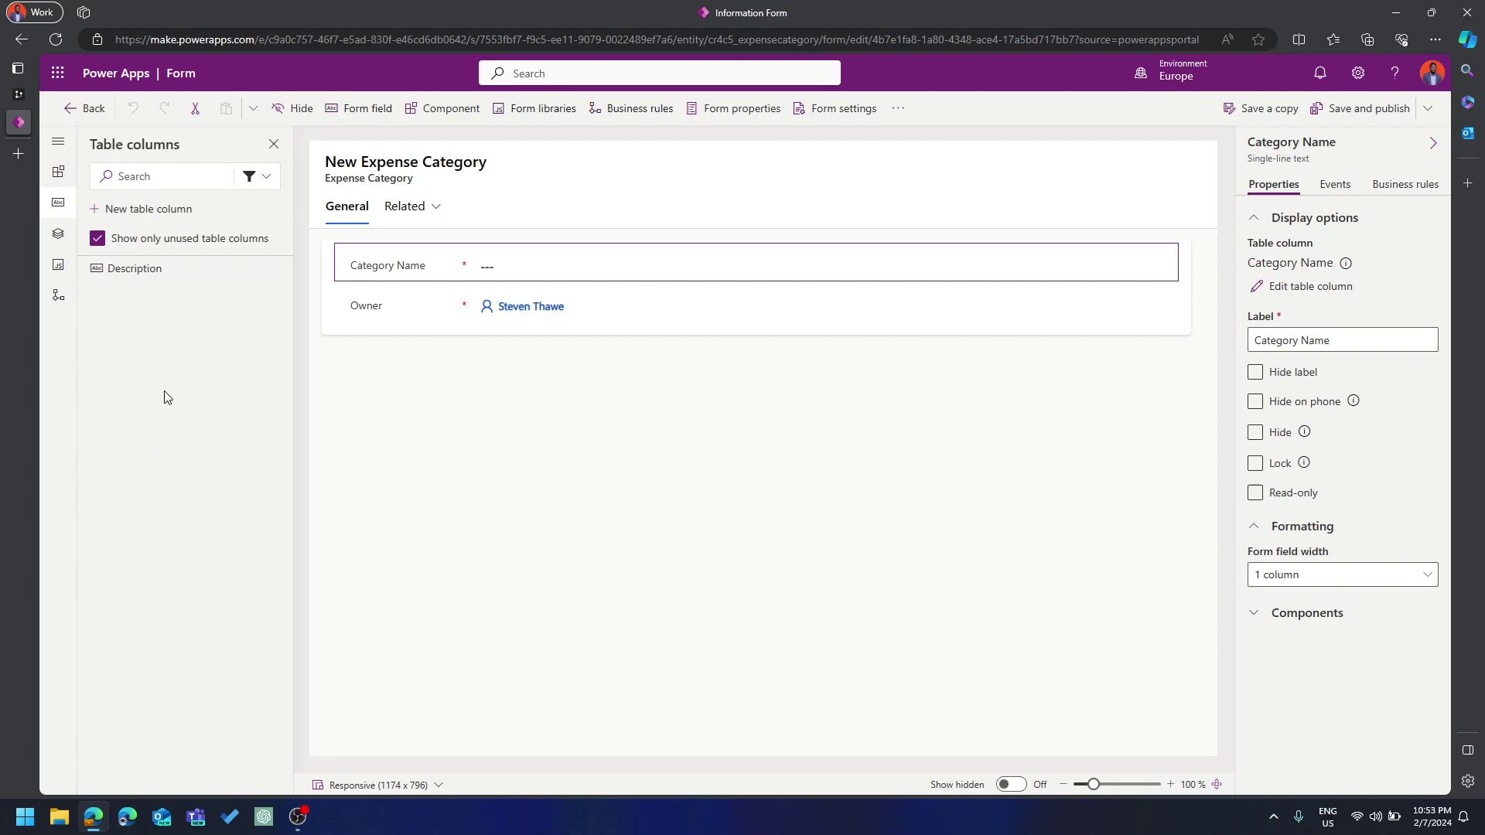
mouse_move(159, 280)
drag(123, 268, 427, 288)
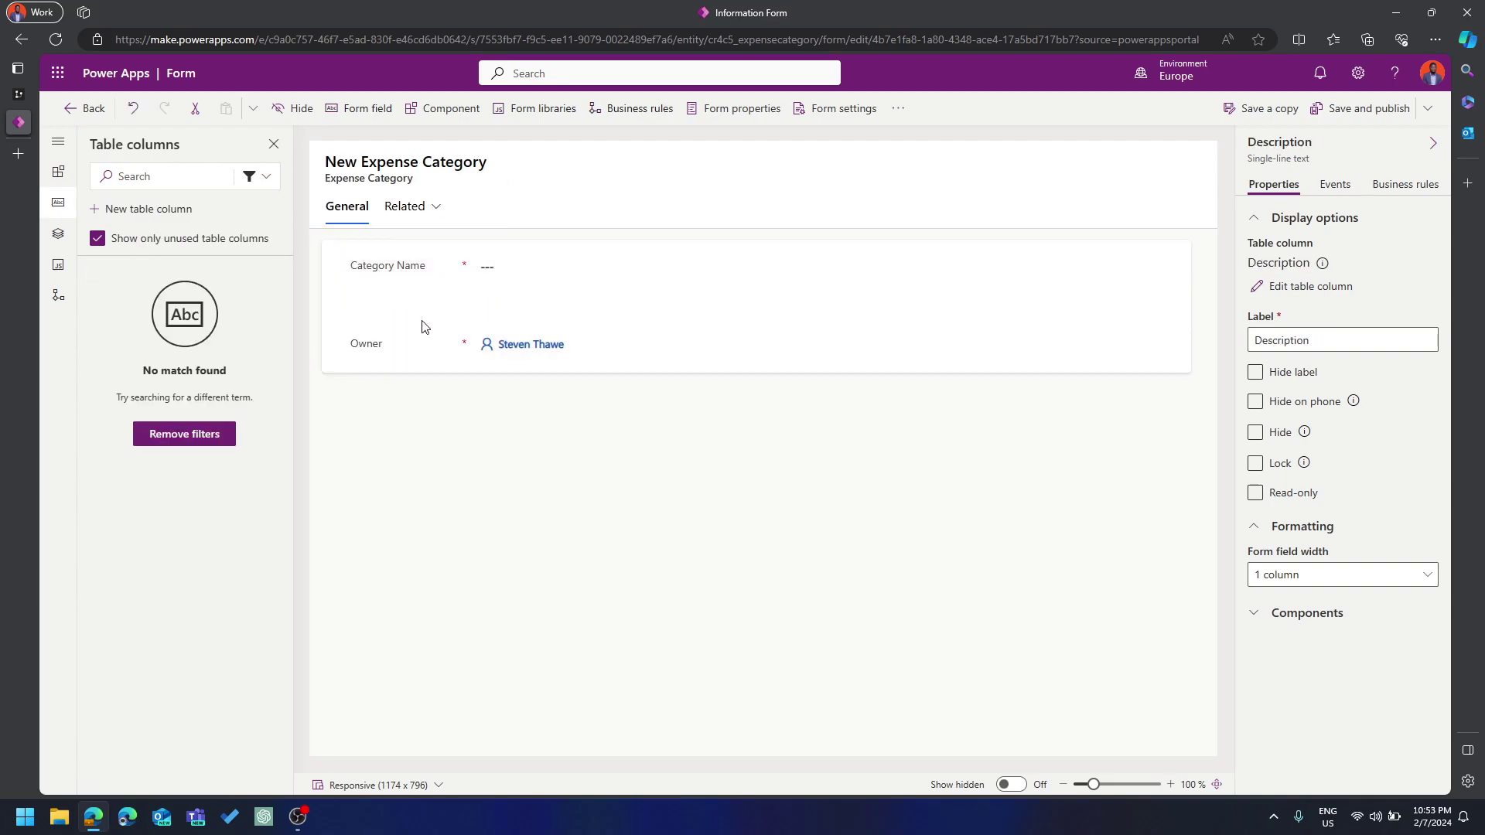
Hide the Owner field on the form, save and publish the form, and return to the table's forms list
click(392, 352)
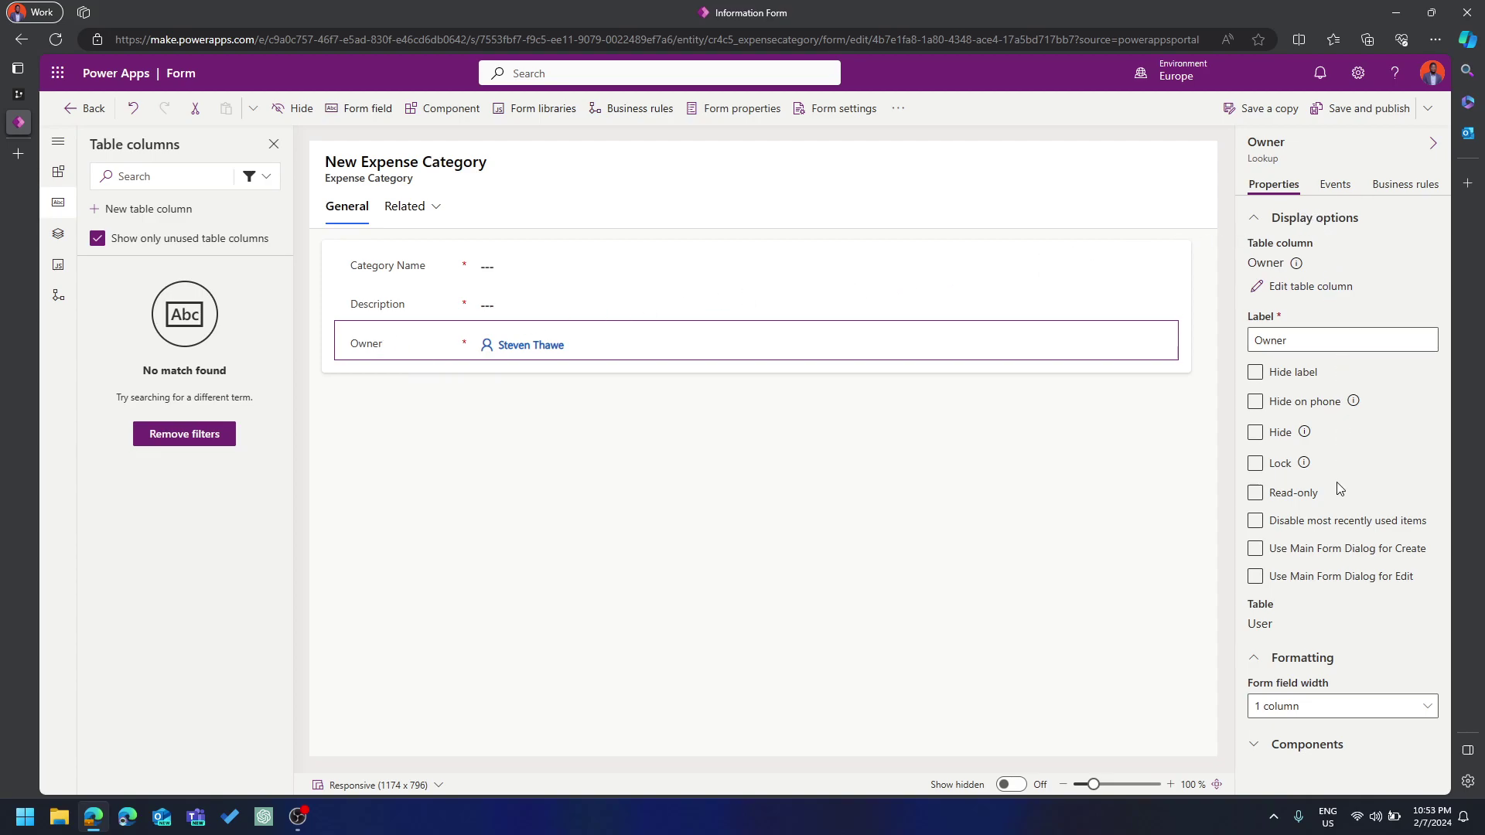
click(1278, 493)
click(1255, 433)
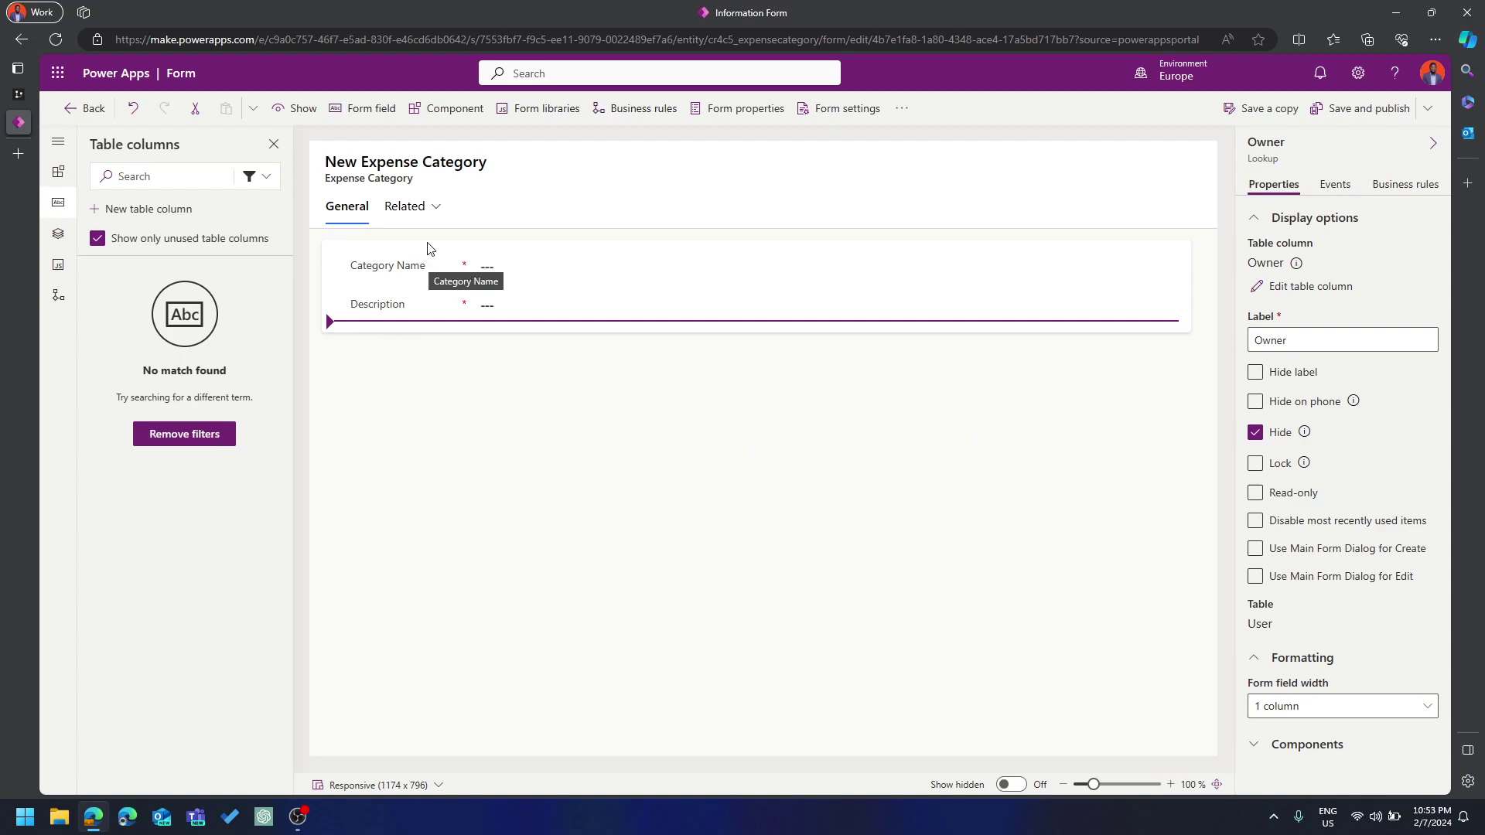
click(1334, 99)
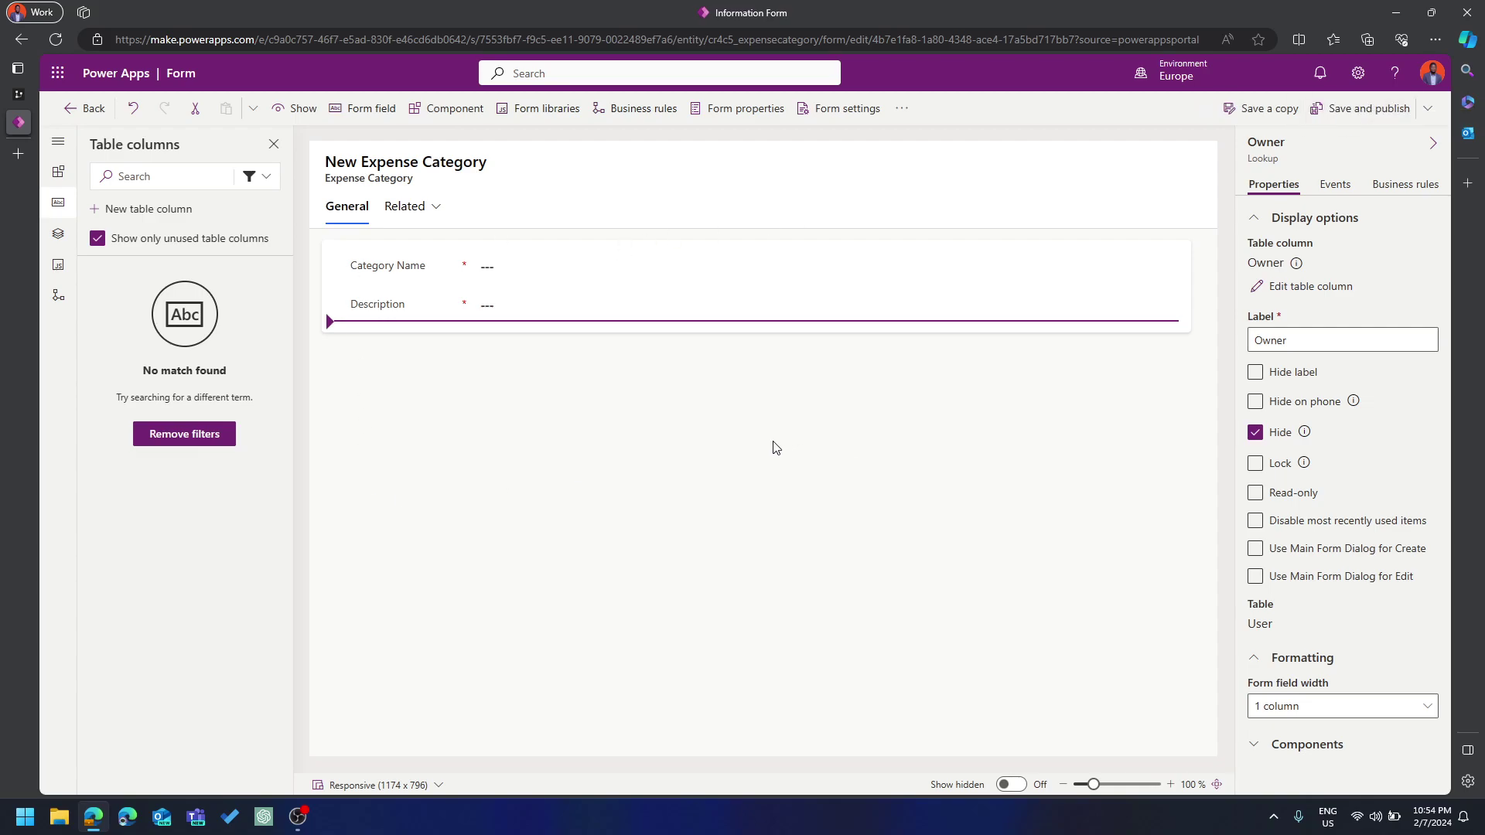
click(82, 108)
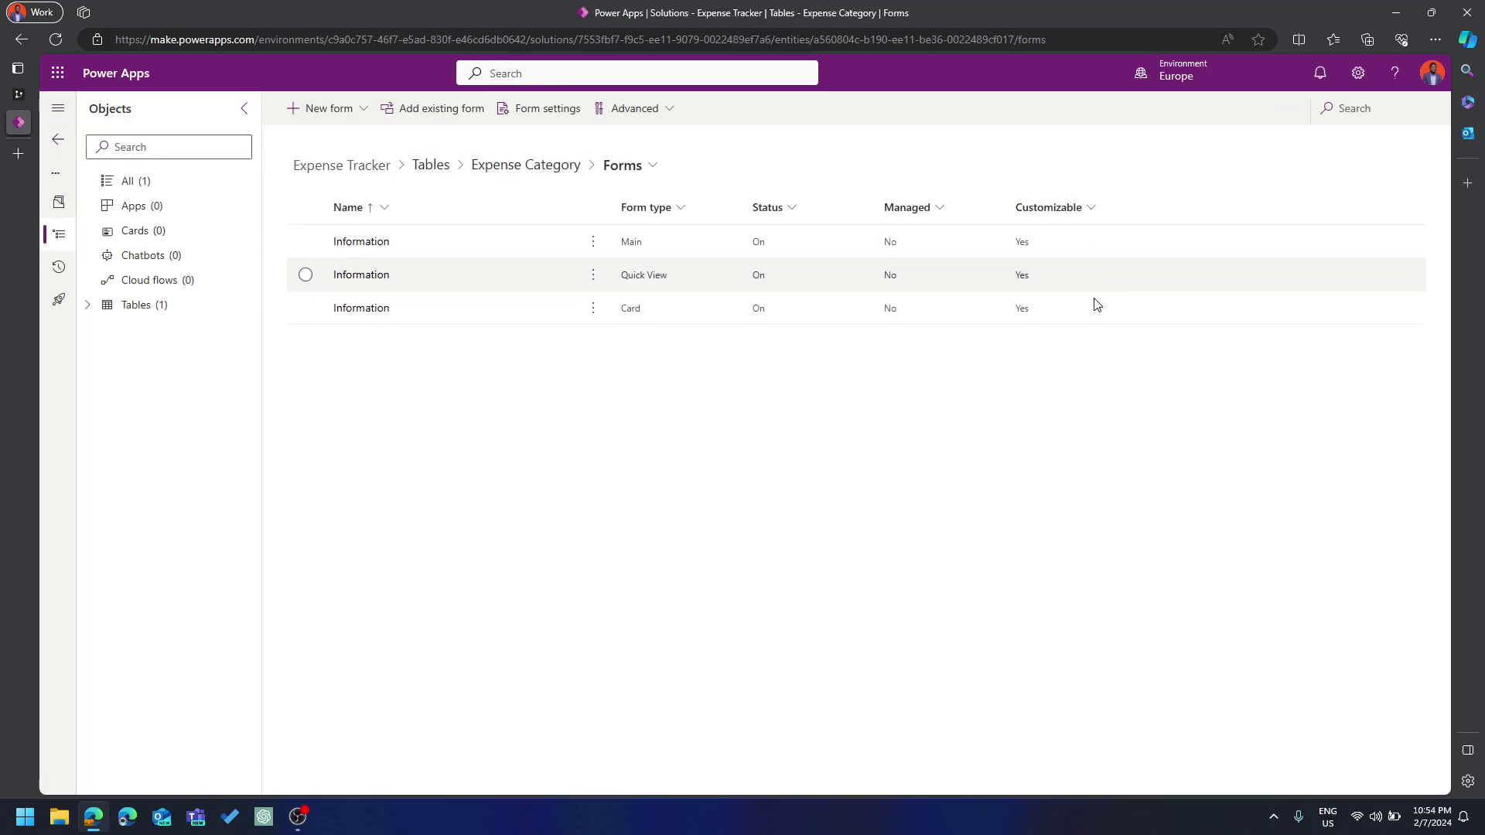
Open the Active Expense Categories public view of the Expense Category table for editing
click(653, 168)
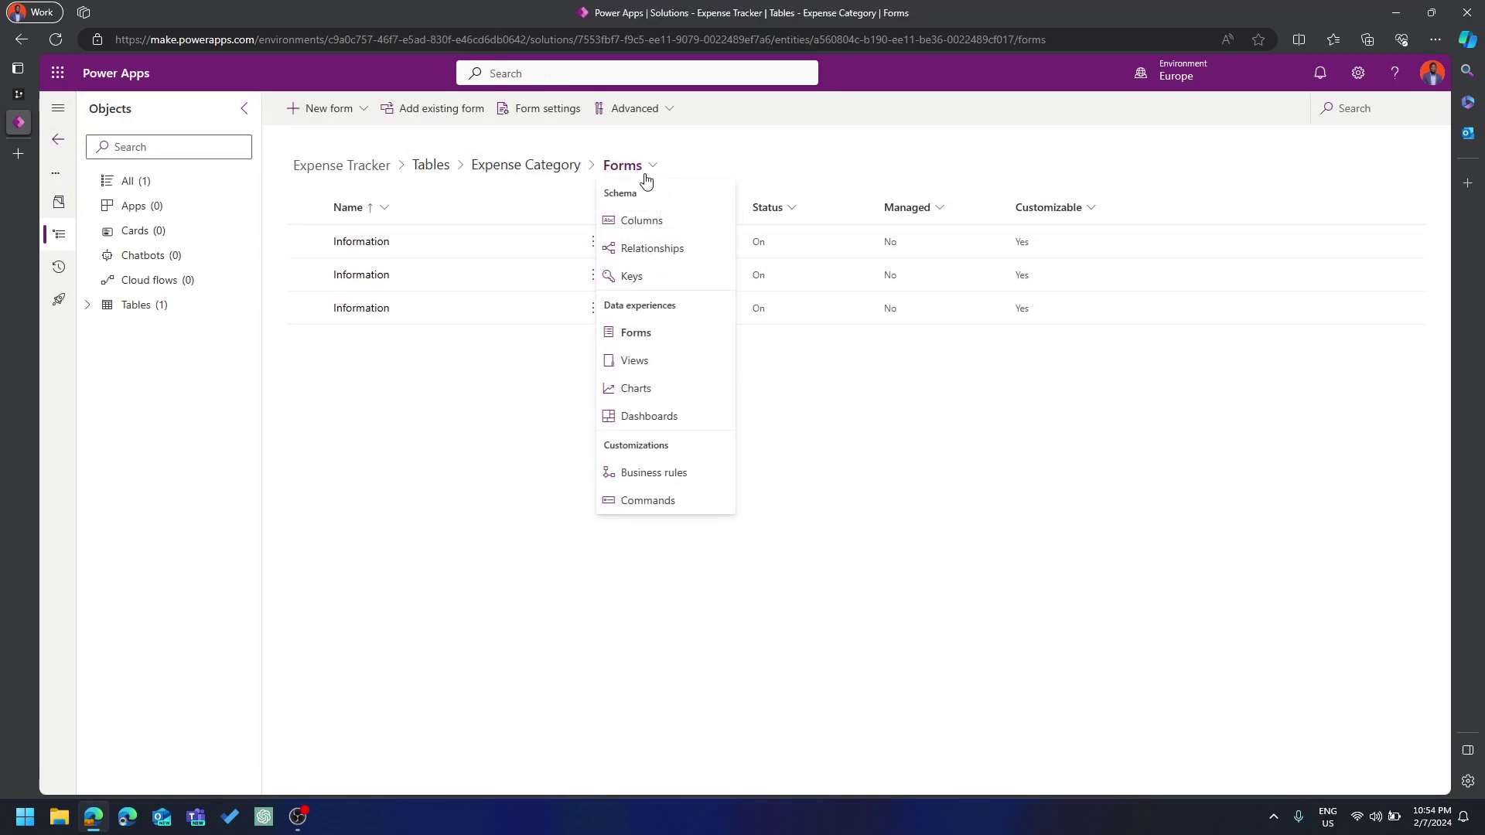
click(639, 362)
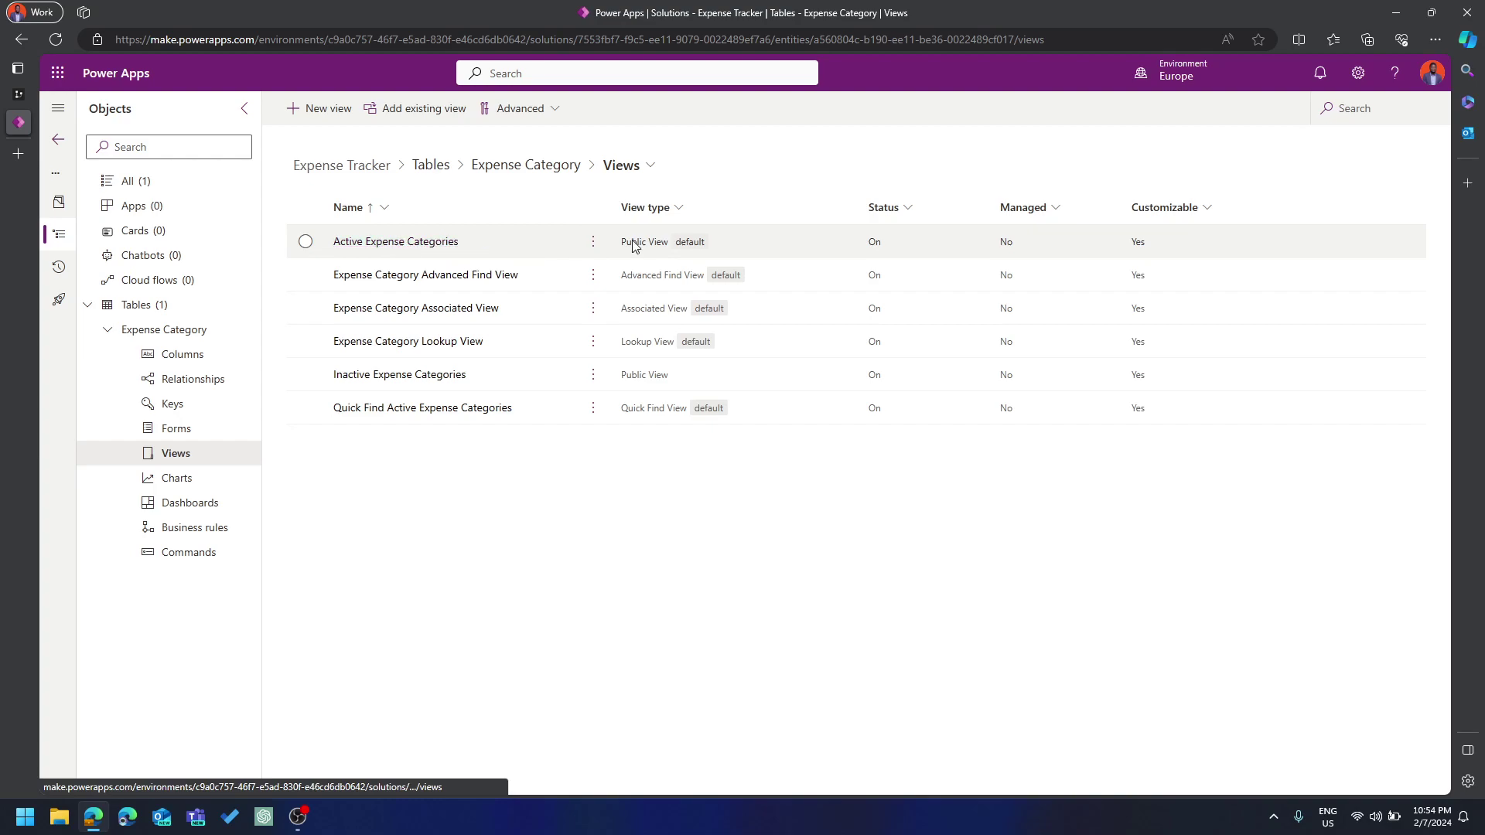
click(425, 243)
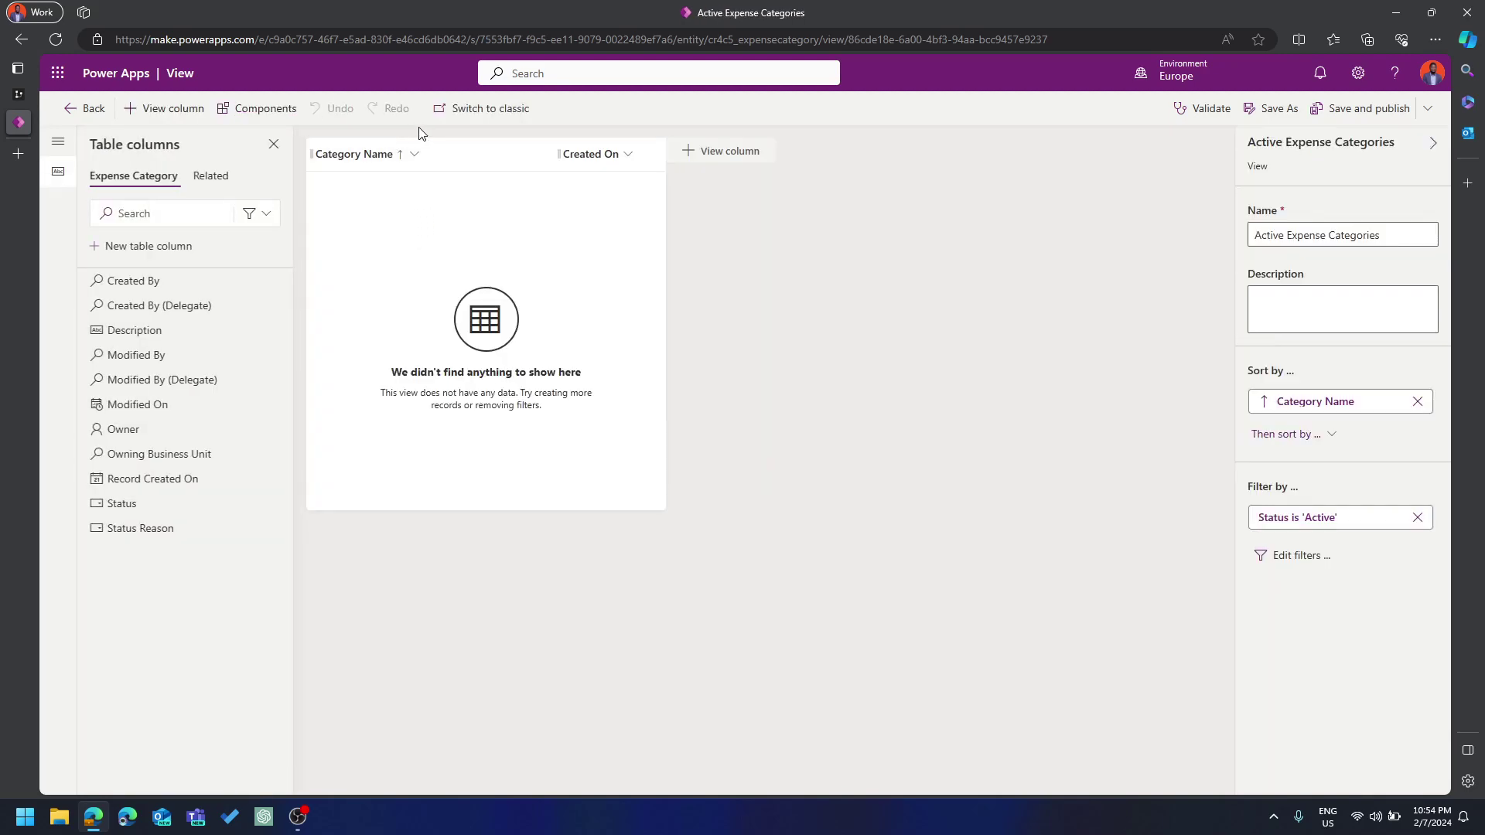
Add the Description column after Category Name in the view and remove the Created On column
mouse_move(136, 339)
drag(136, 339, 517, 156)
click(723, 154)
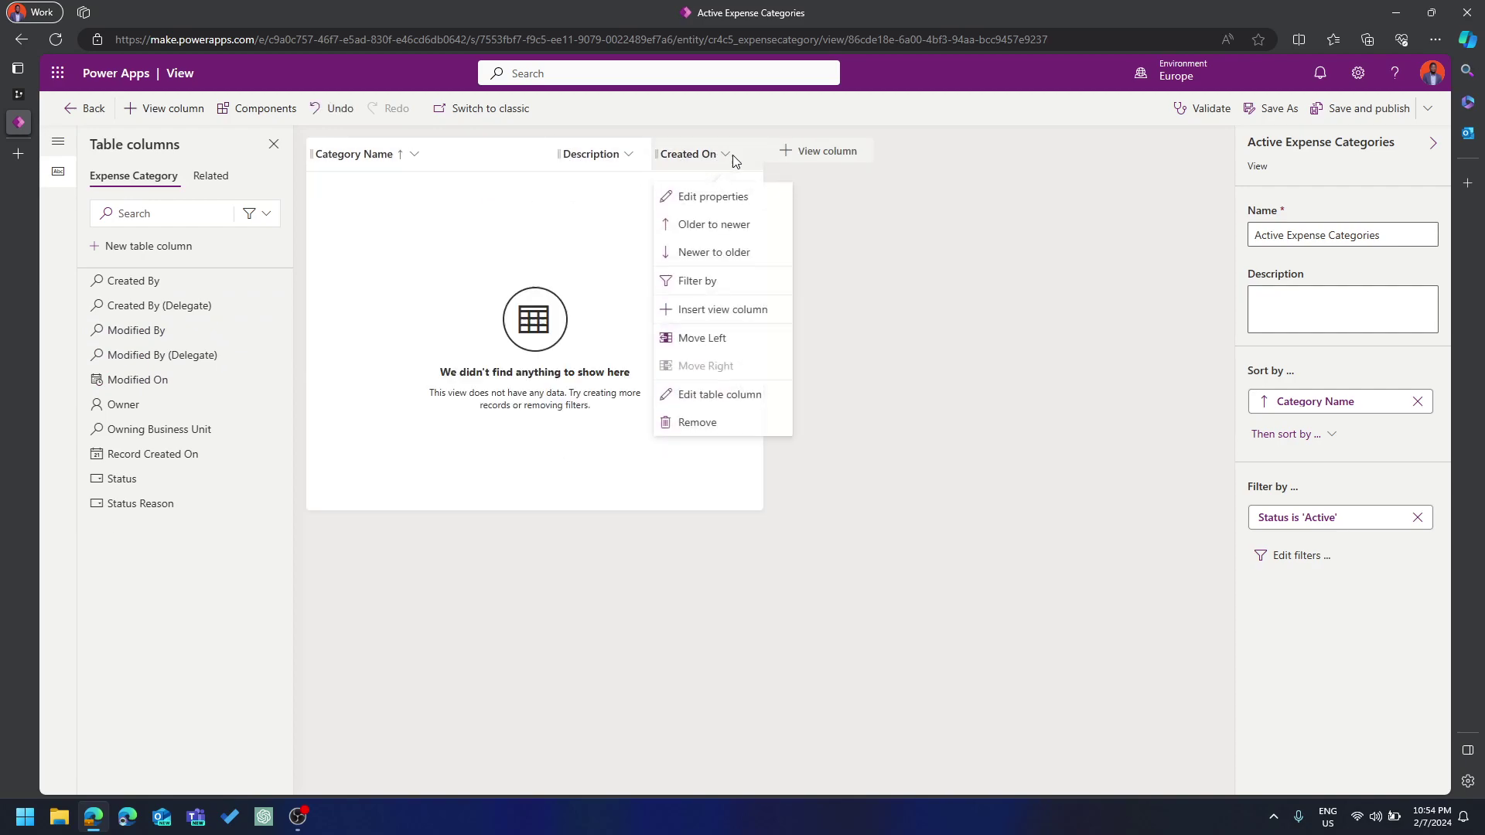
click(737, 421)
Widen the view's Description column, save and publish the view, and return to the table's views list
click(430, 154)
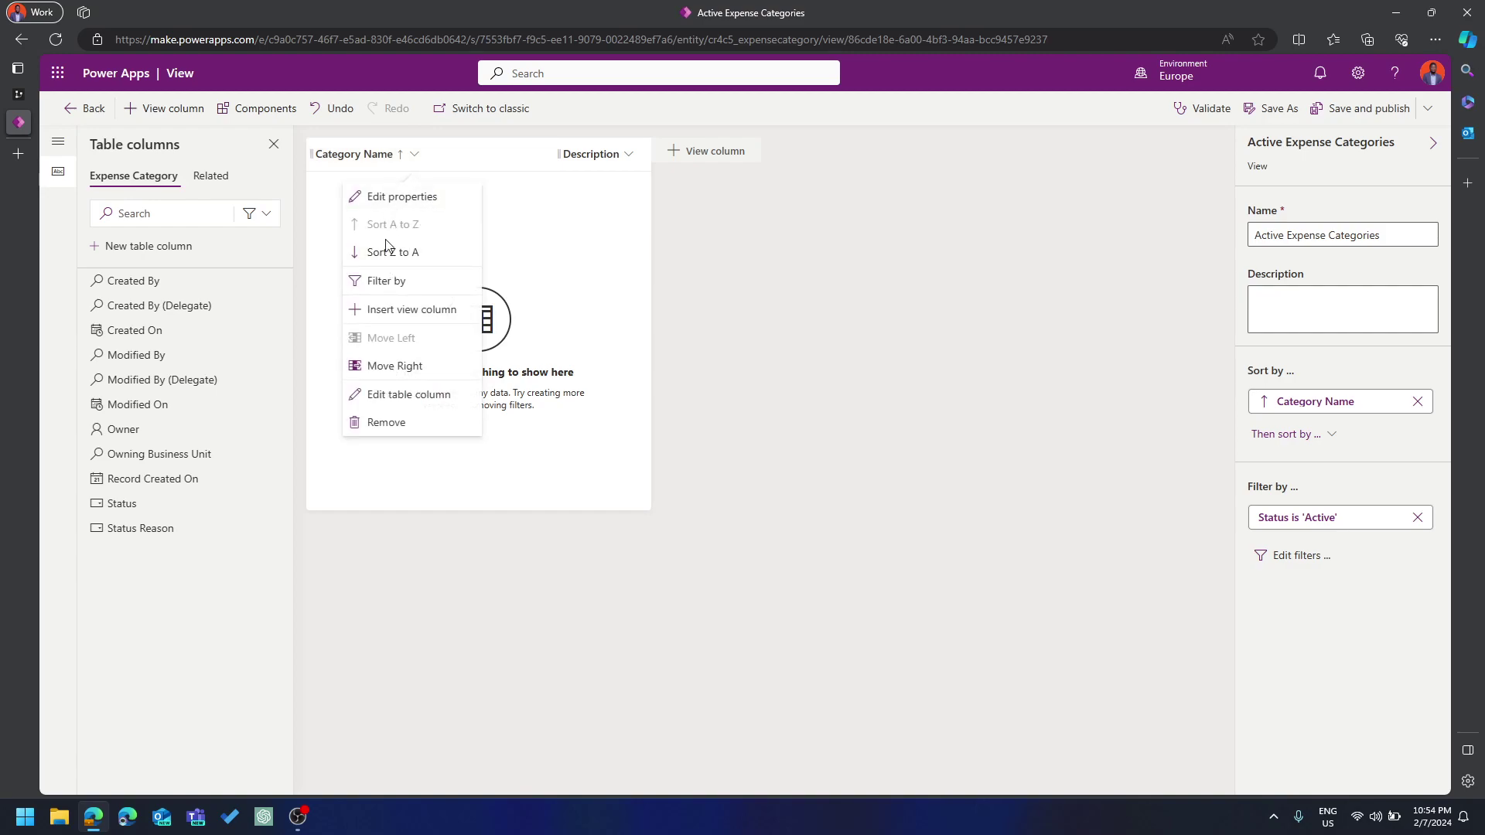
click(544, 210)
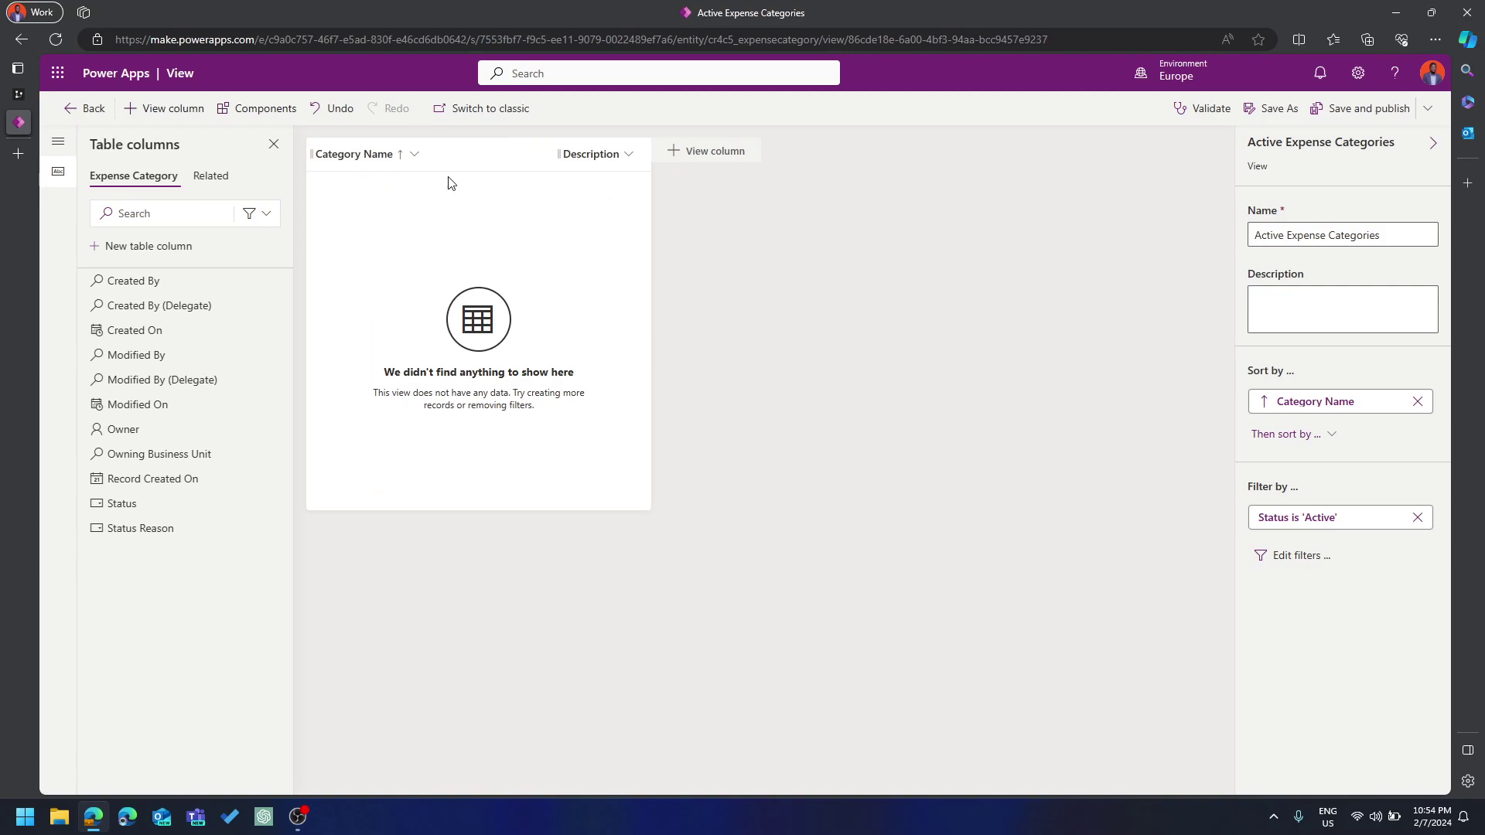
drag(651, 152, 802, 154)
click(1371, 109)
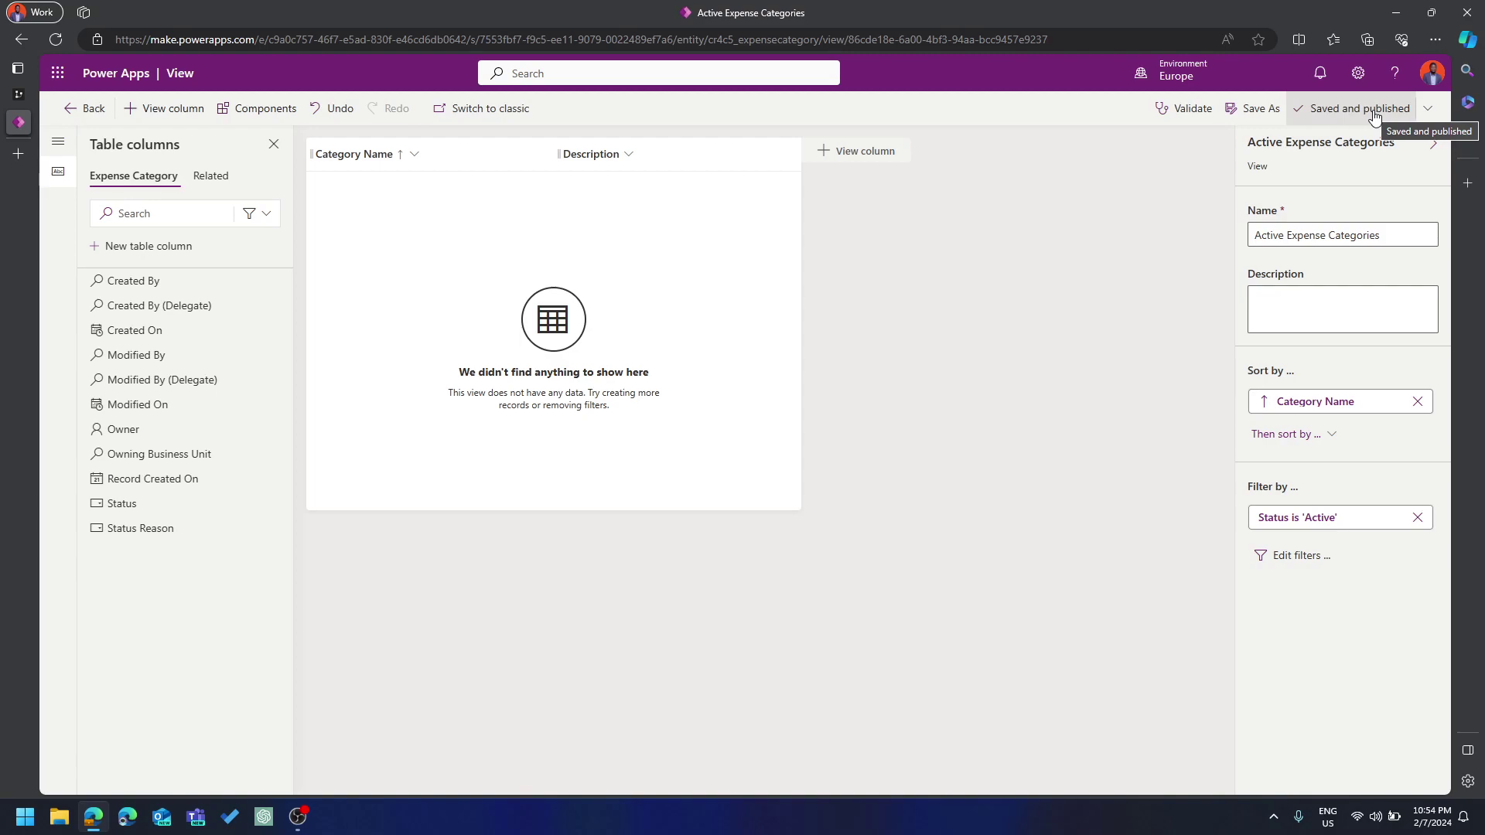
click(94, 115)
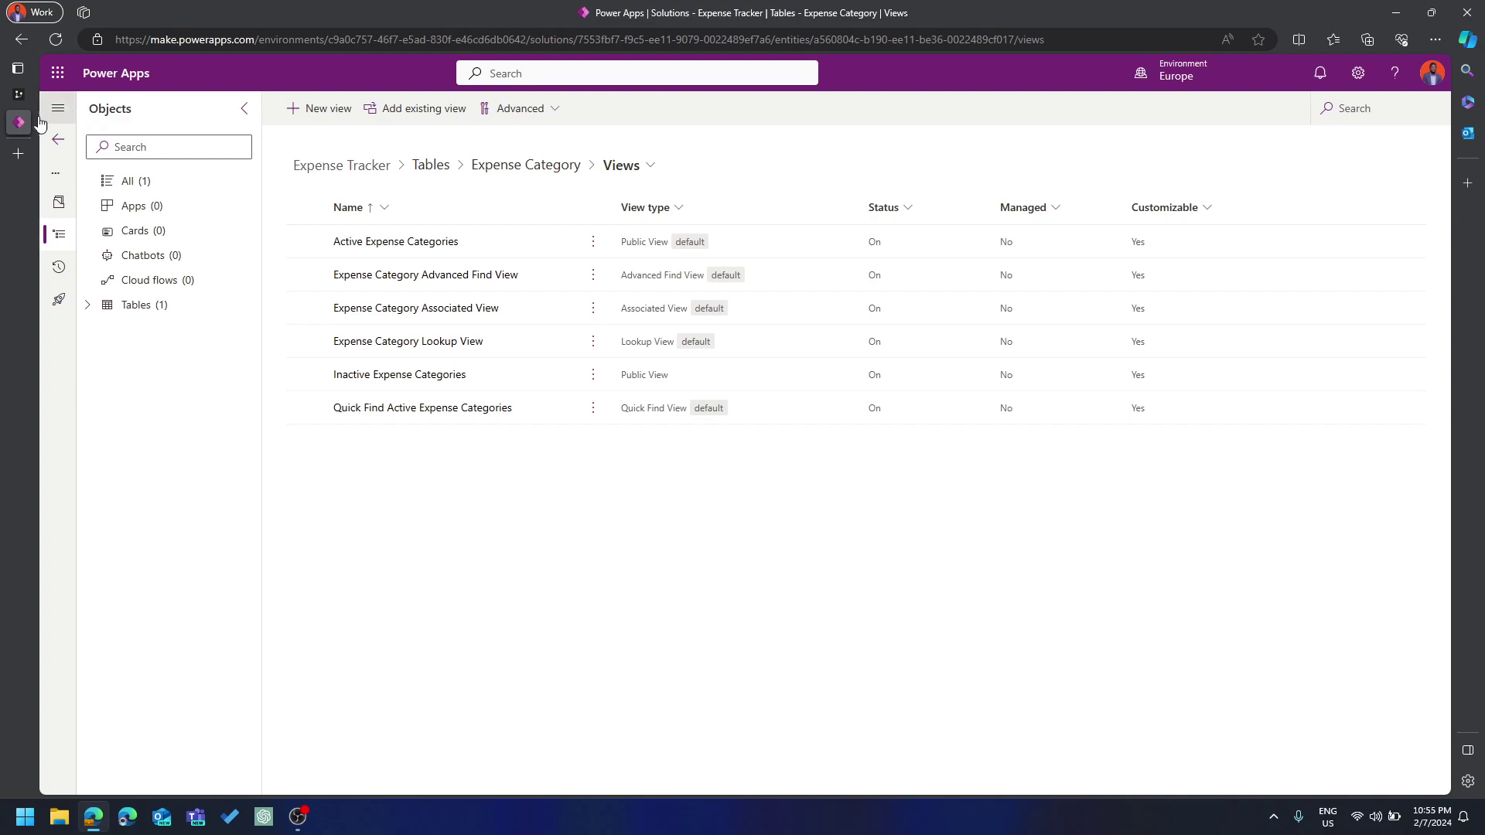
Start a new table in the Expense Tracker solution with the display name Expense
click(136, 307)
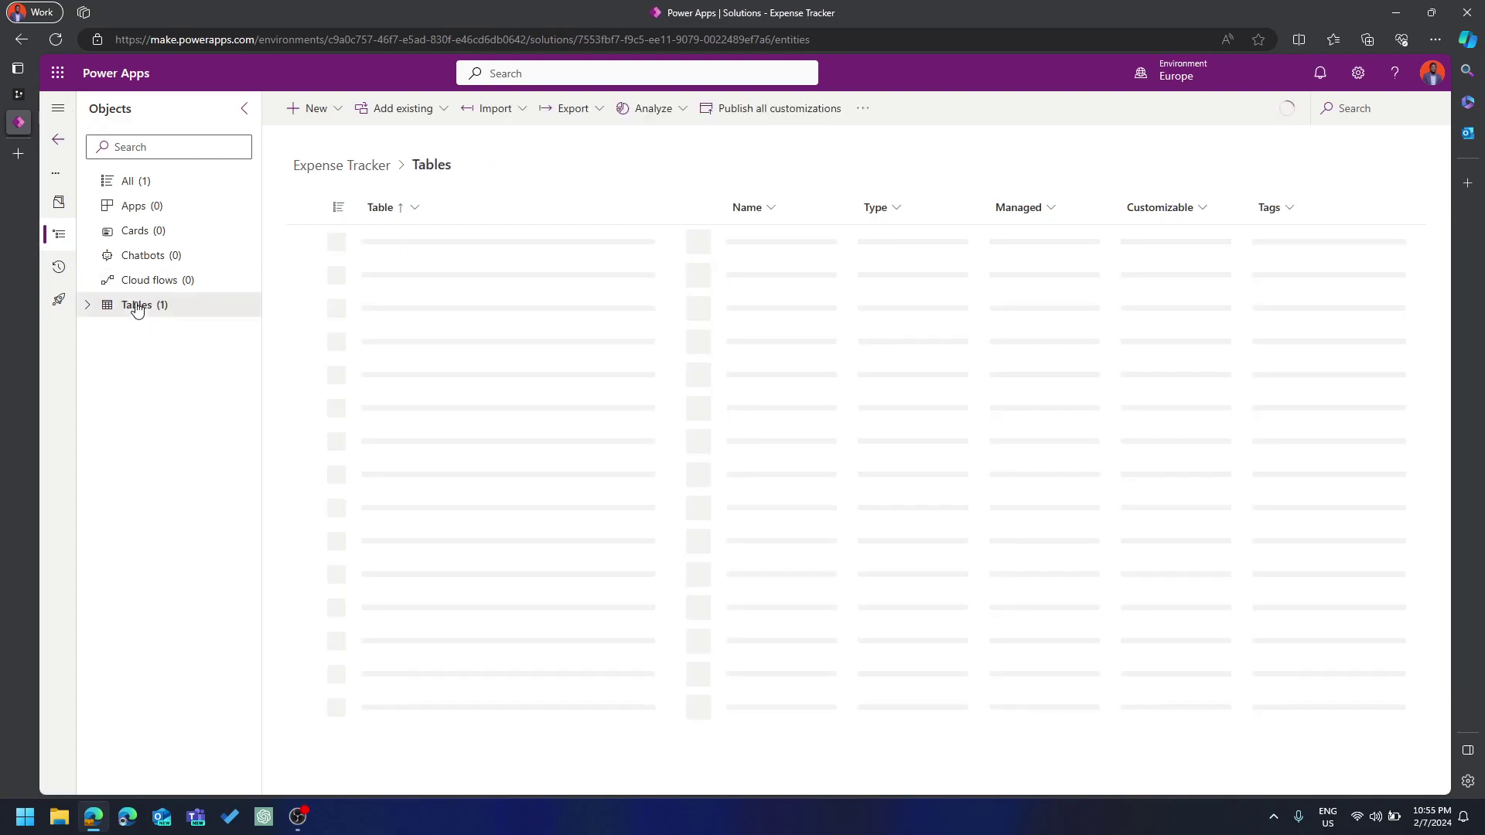
click(334, 110)
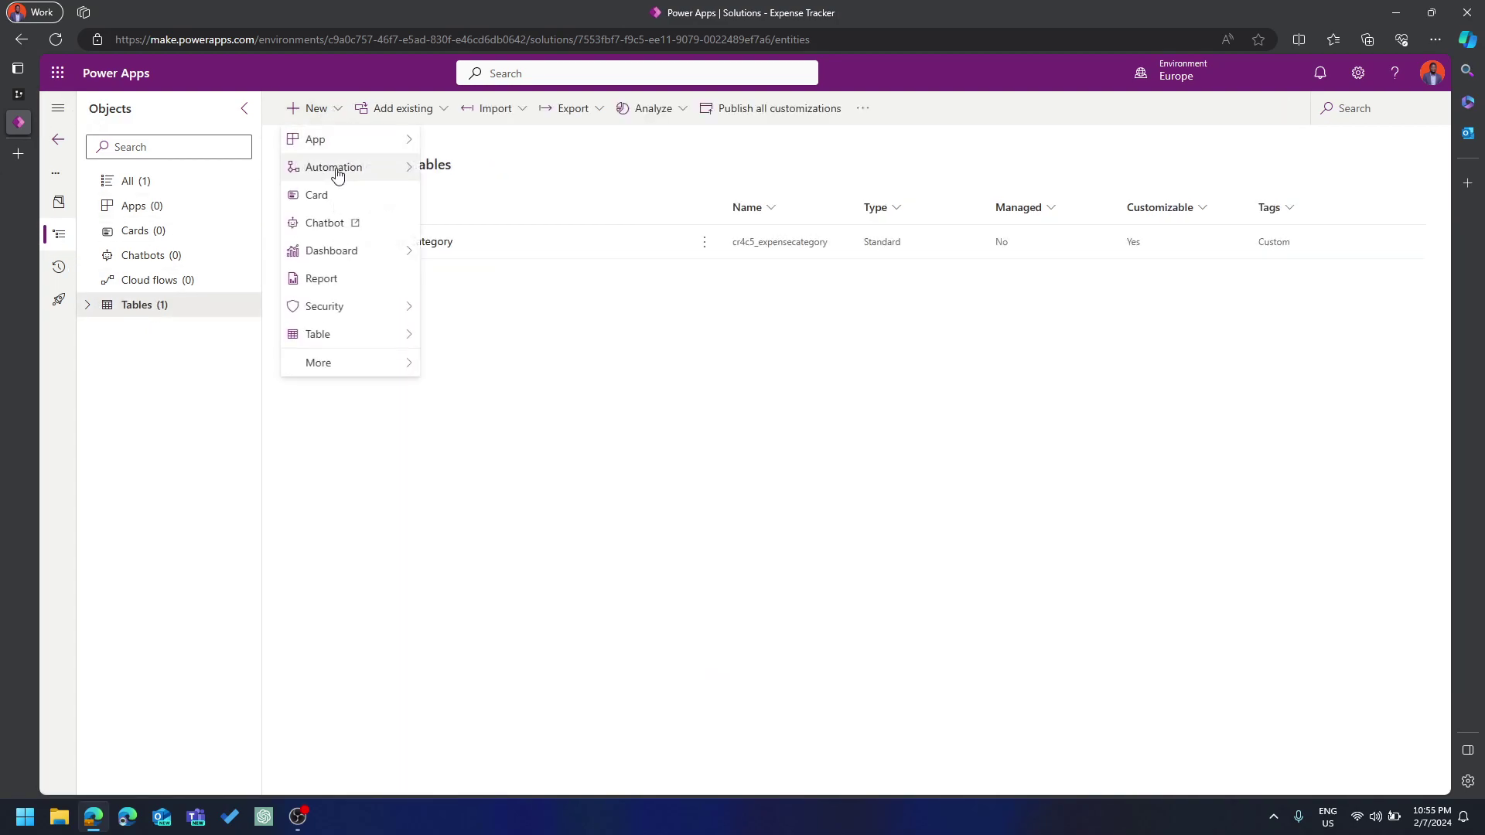
mouse_move(405, 335)
click(457, 335)
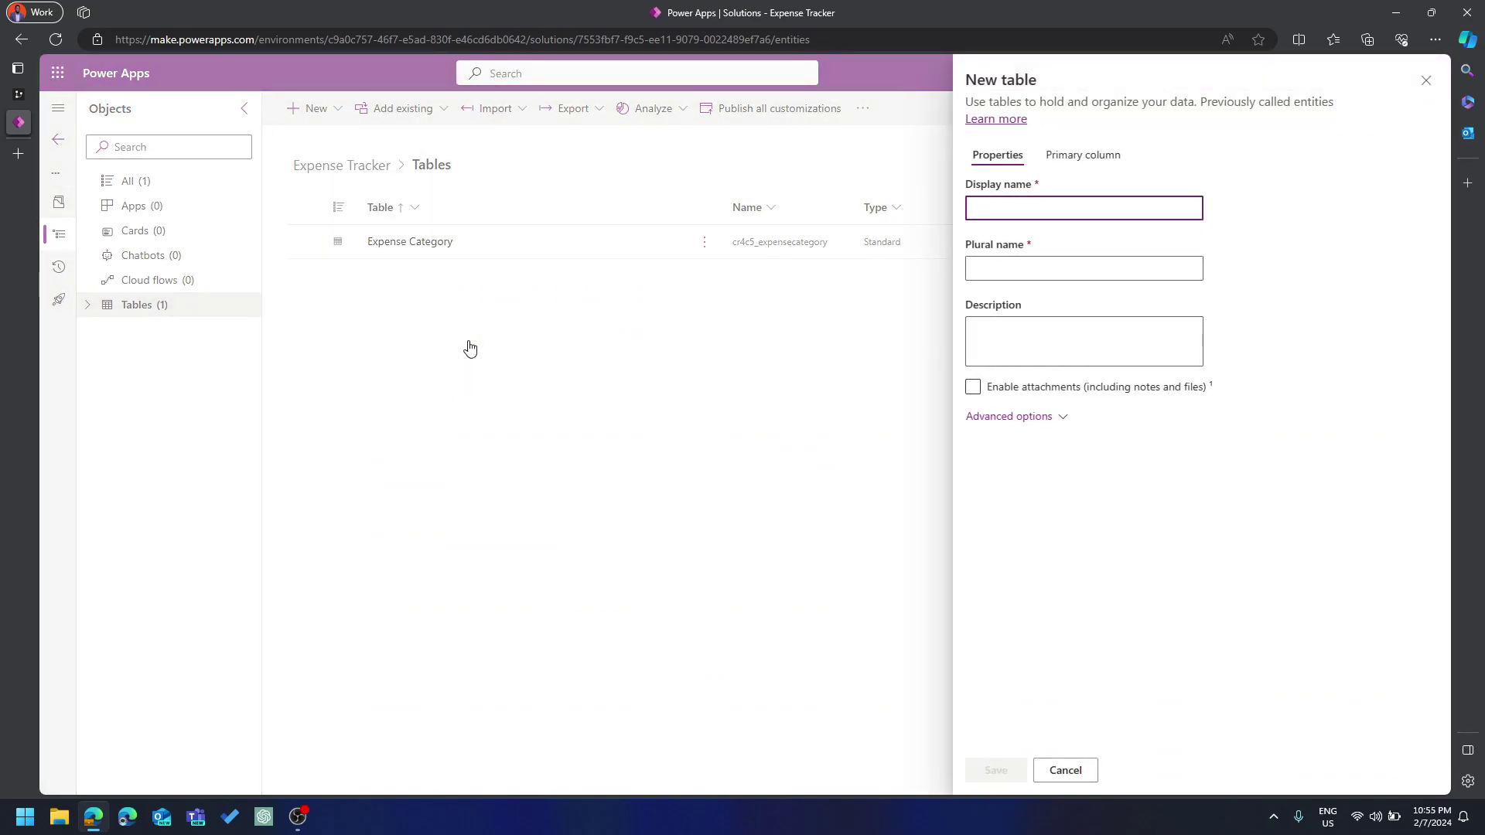
text(Expense)
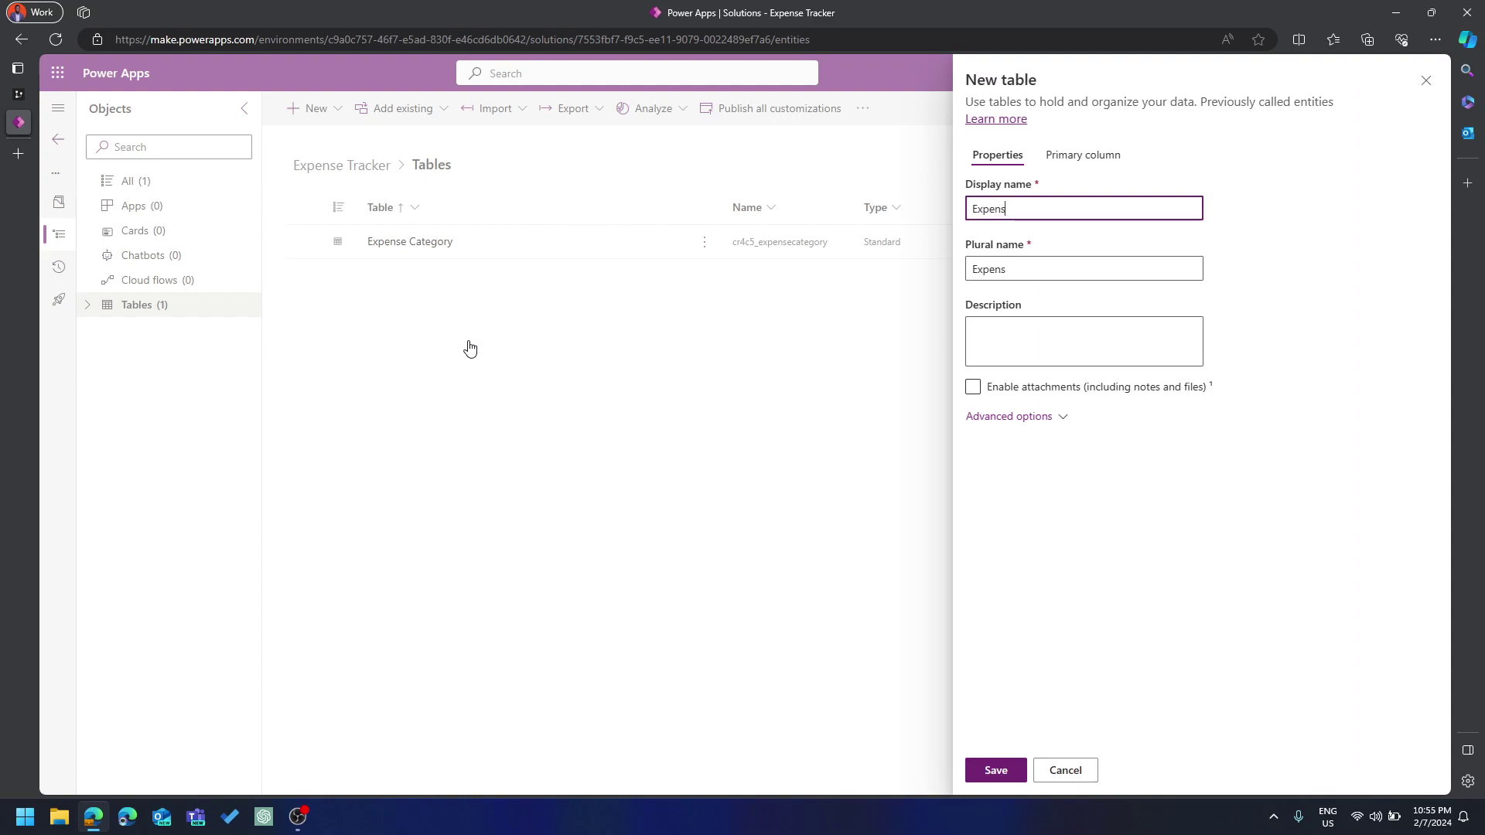
Rename the Expense table's primary column to Description
click(1092, 154)
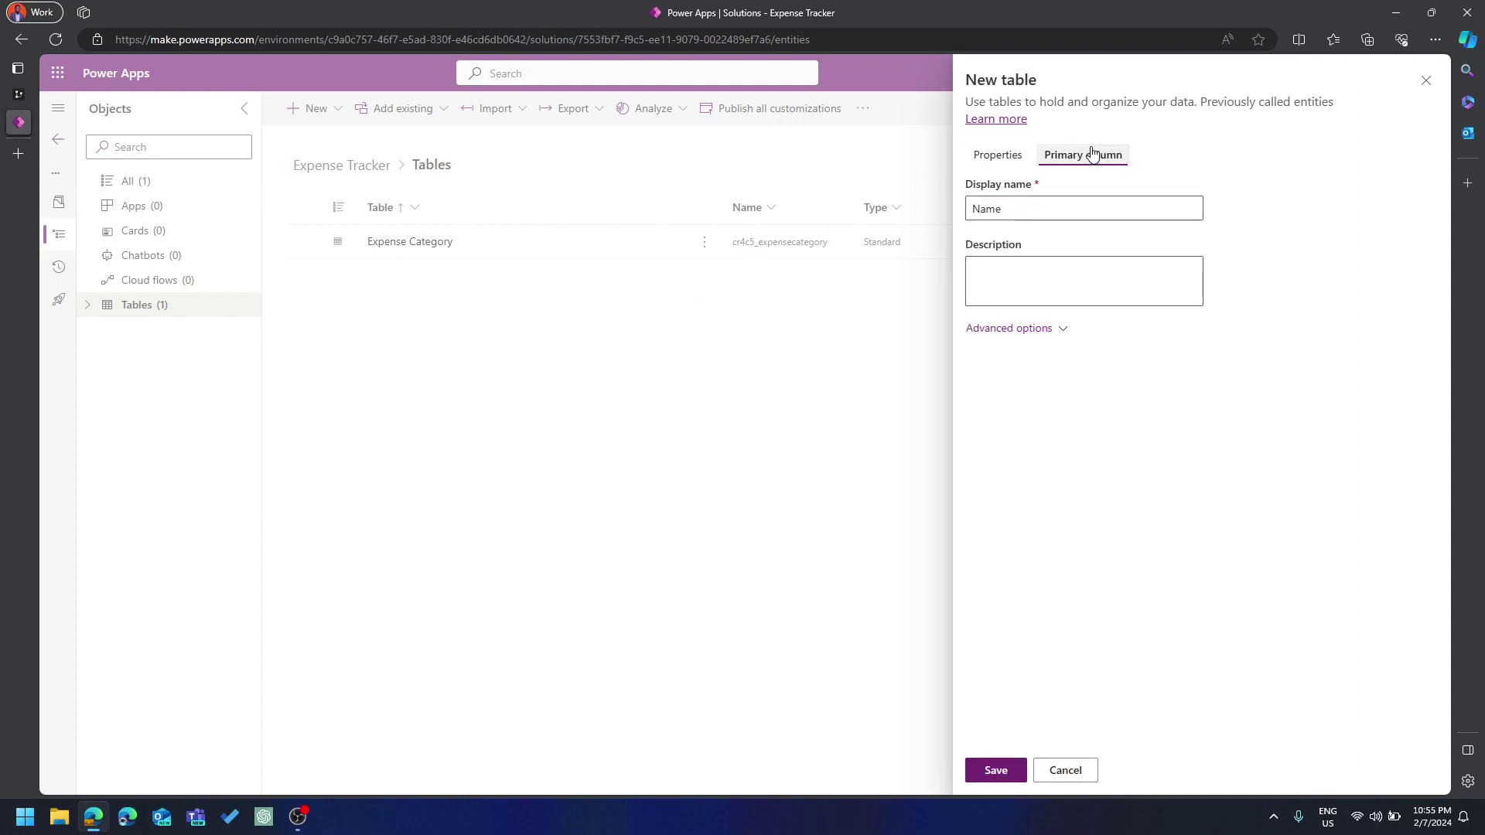
double_click(1034, 205)
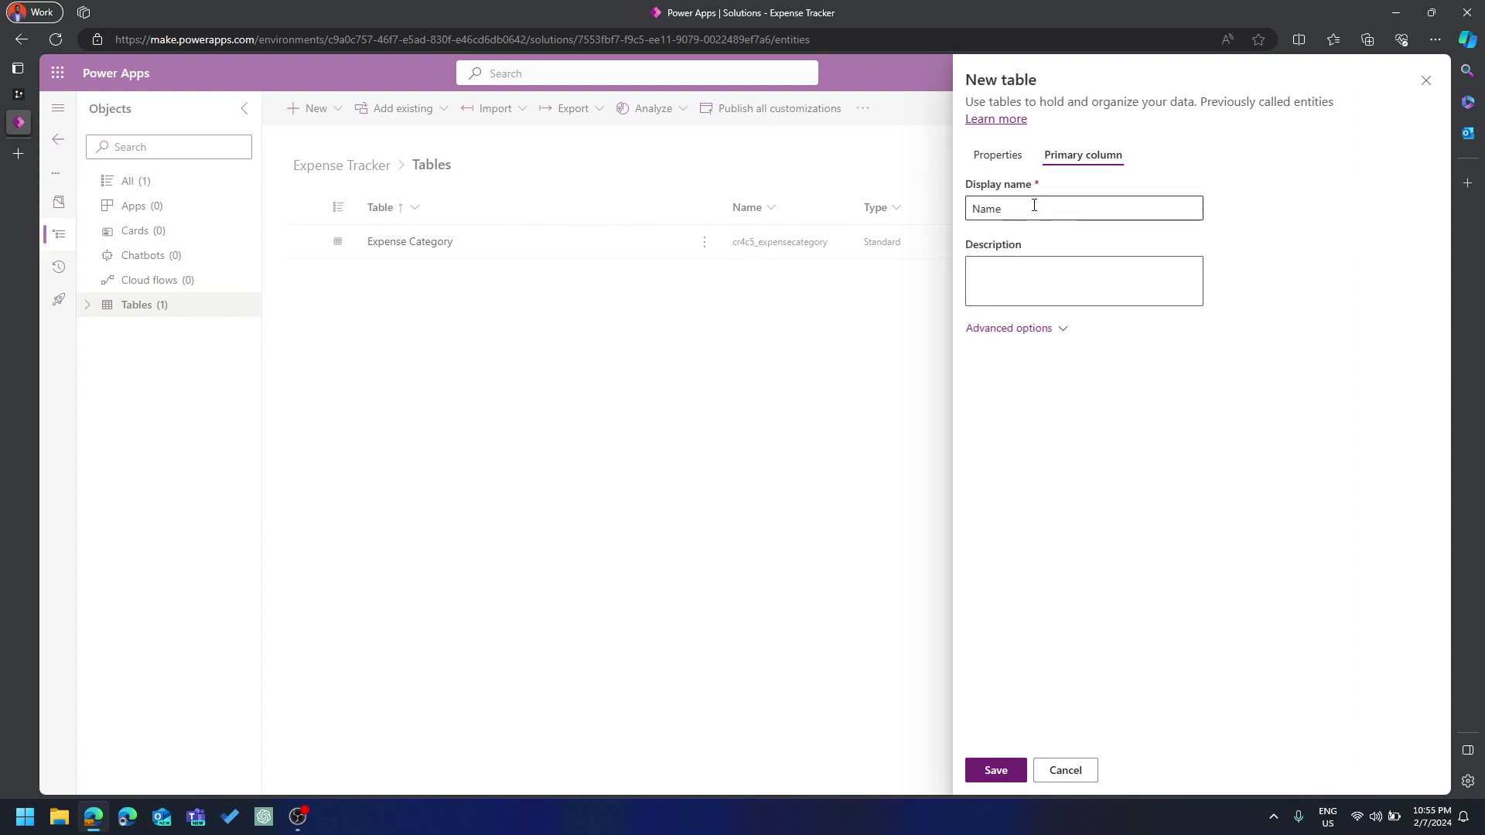
text(Descp)
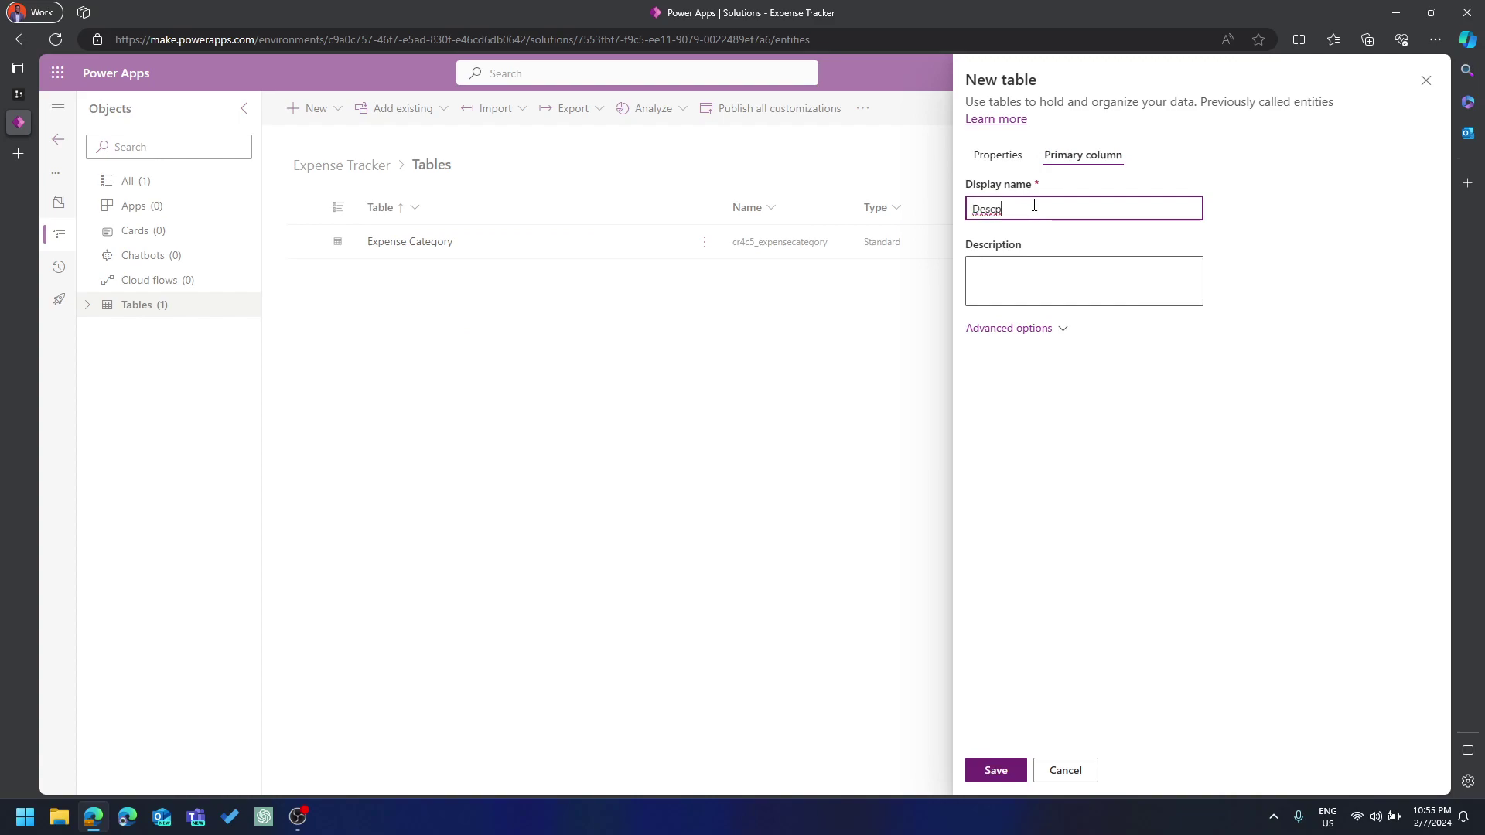
key(BackSpace)
text(ription)
Enable attachments, including notes and files, for the Expense table and review its advanced options
click(998, 155)
click(1069, 388)
click(1090, 395)
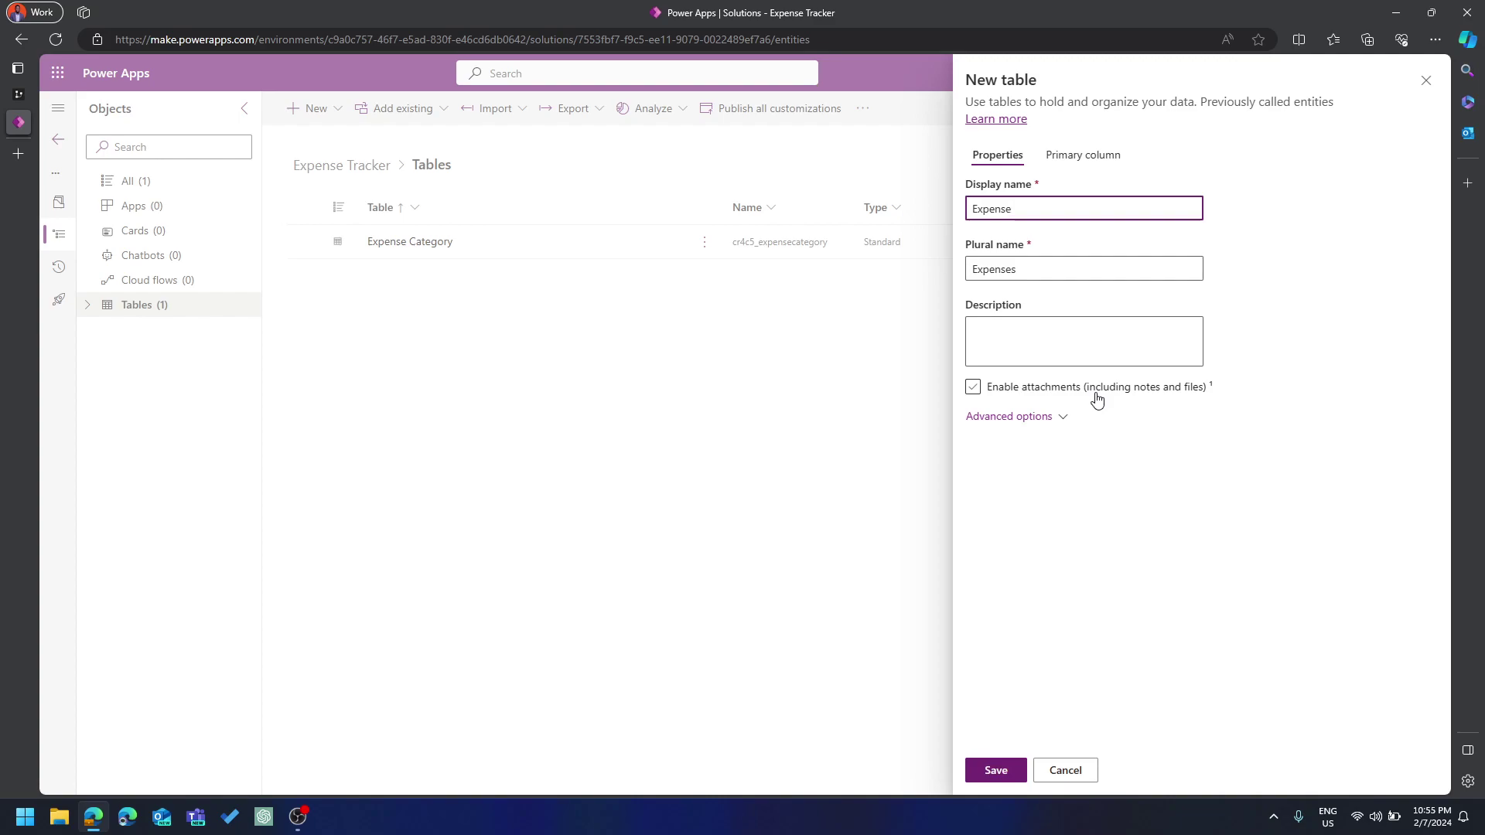
click(1097, 394)
click(978, 389)
click(975, 388)
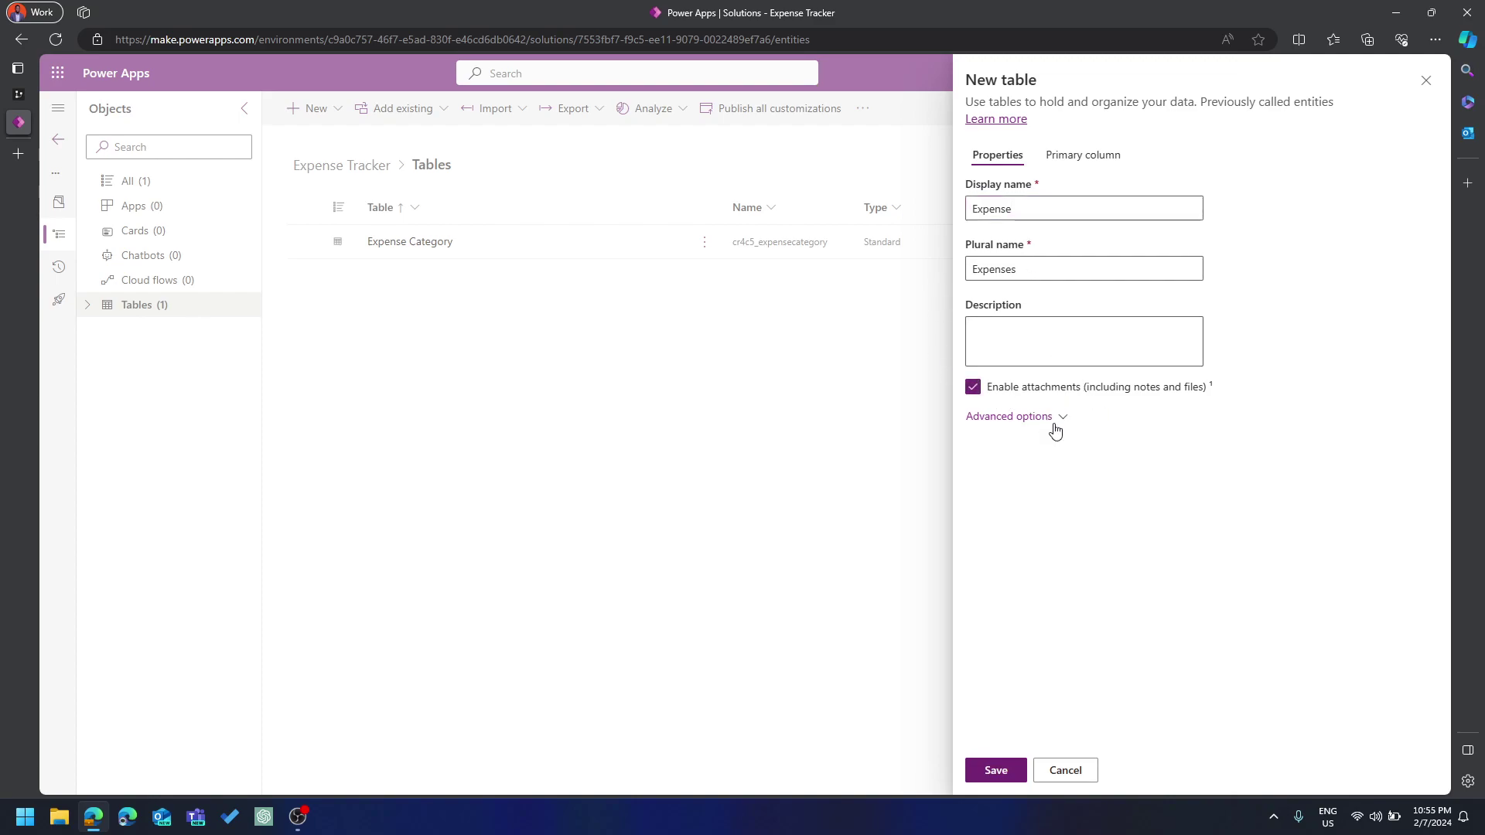
click(1056, 429)
scroll(1134, 508, down, 7)
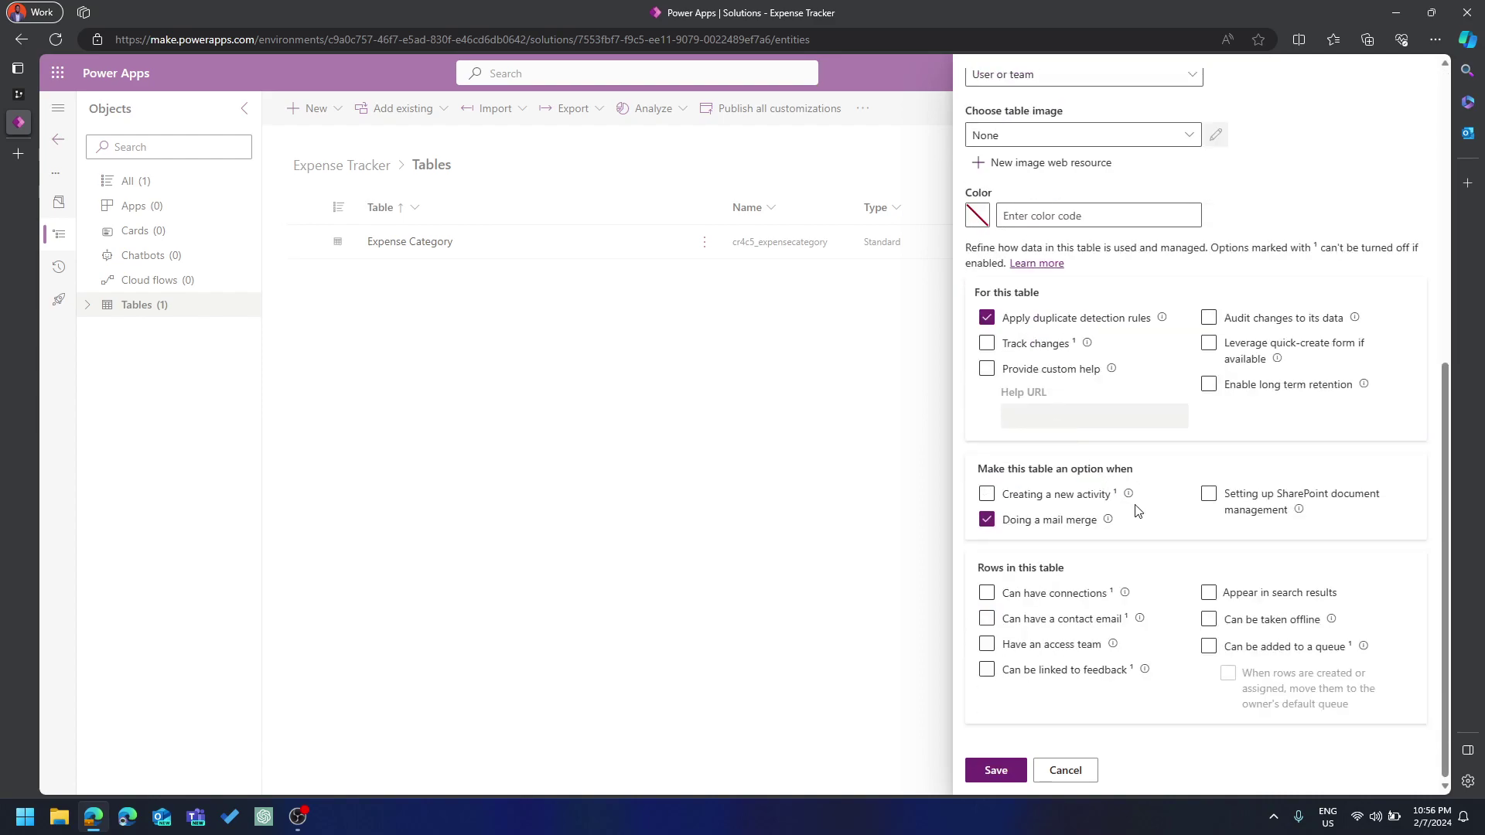
scroll(1264, 523, up, 7)
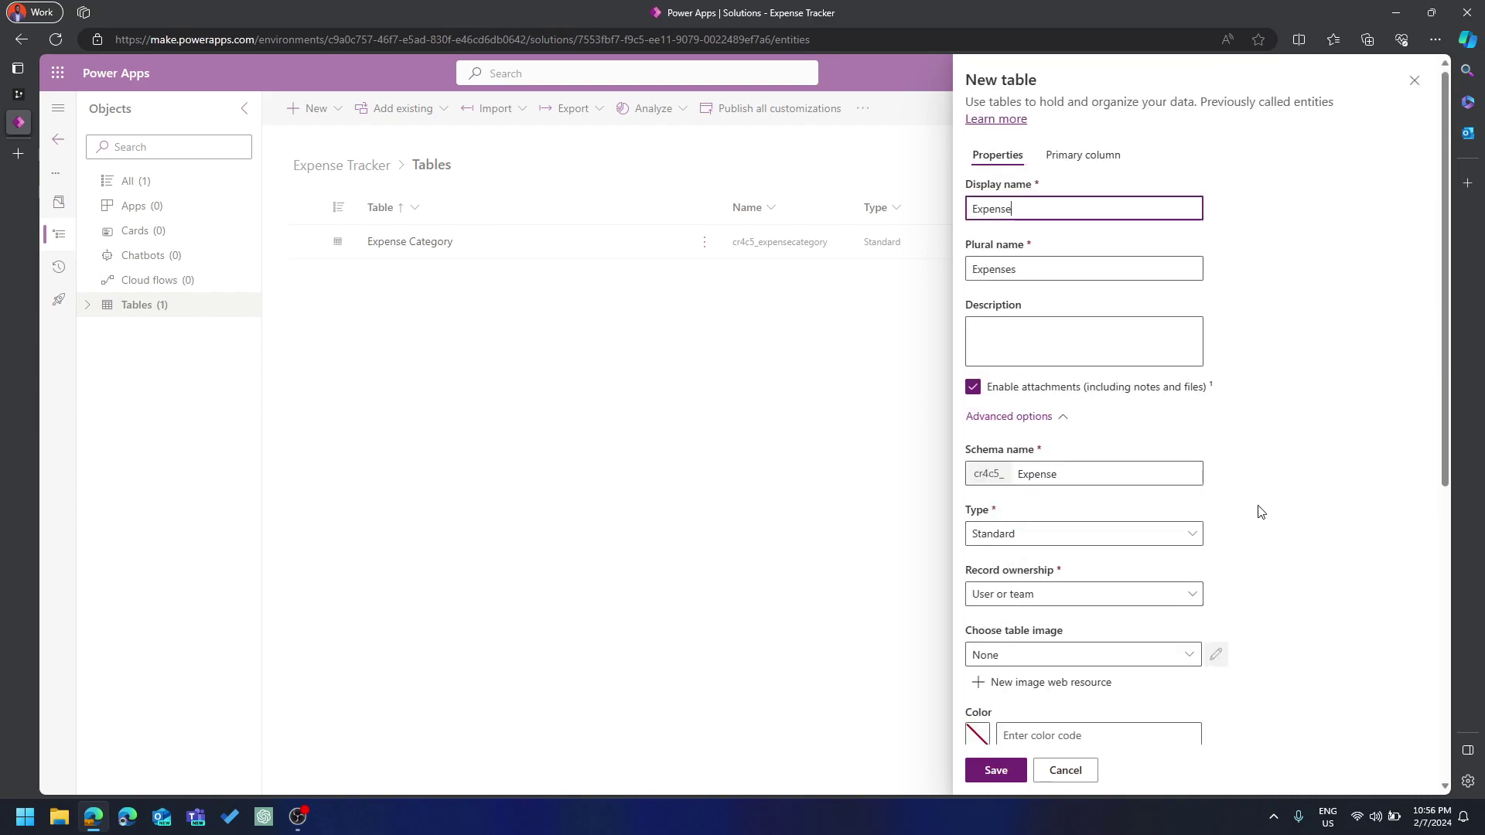
Review the Expense table's primary column and properties, and save the new table
click(1079, 156)
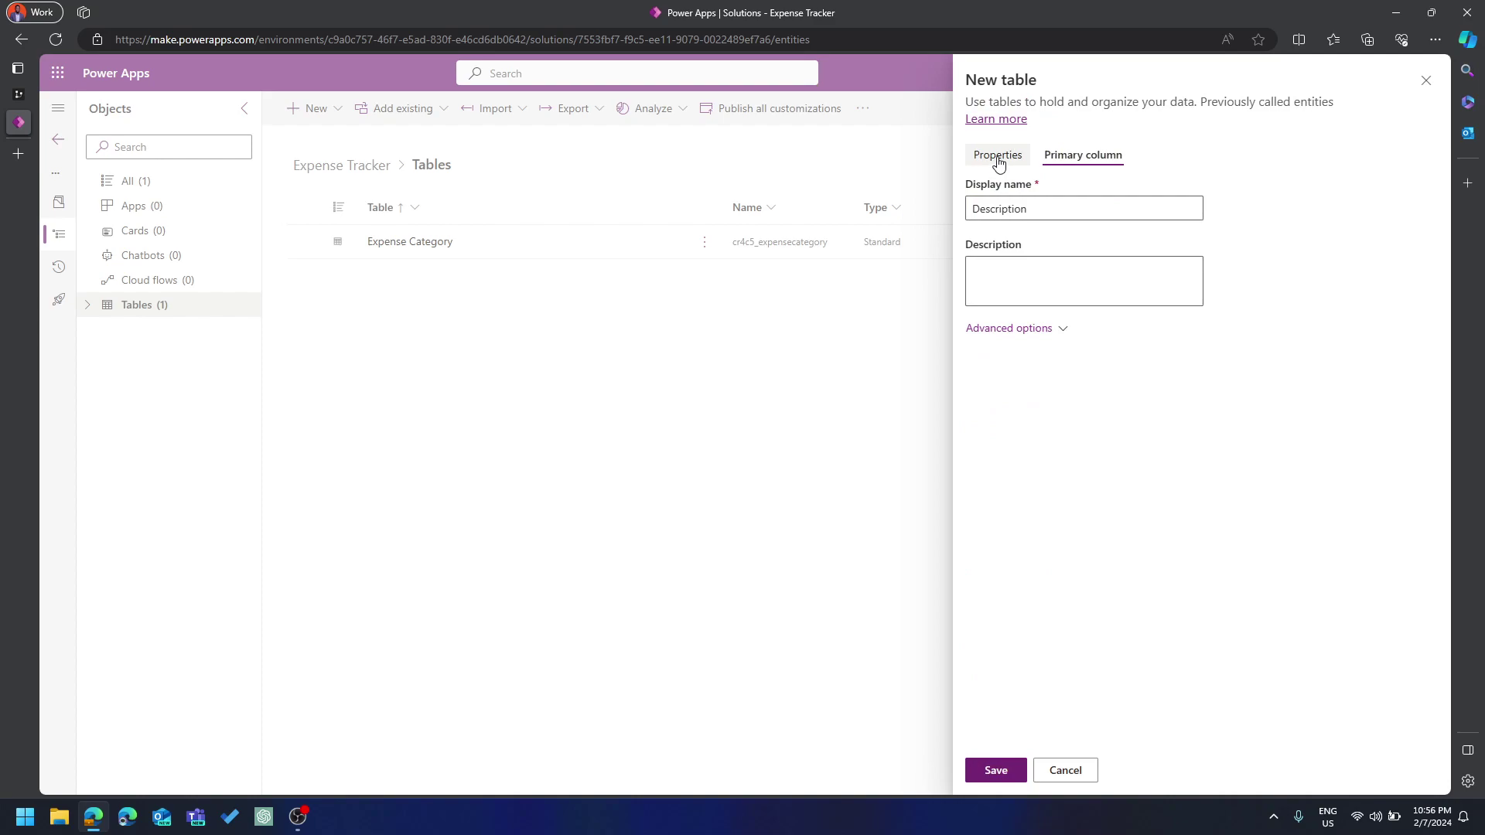
click(997, 159)
click(1074, 158)
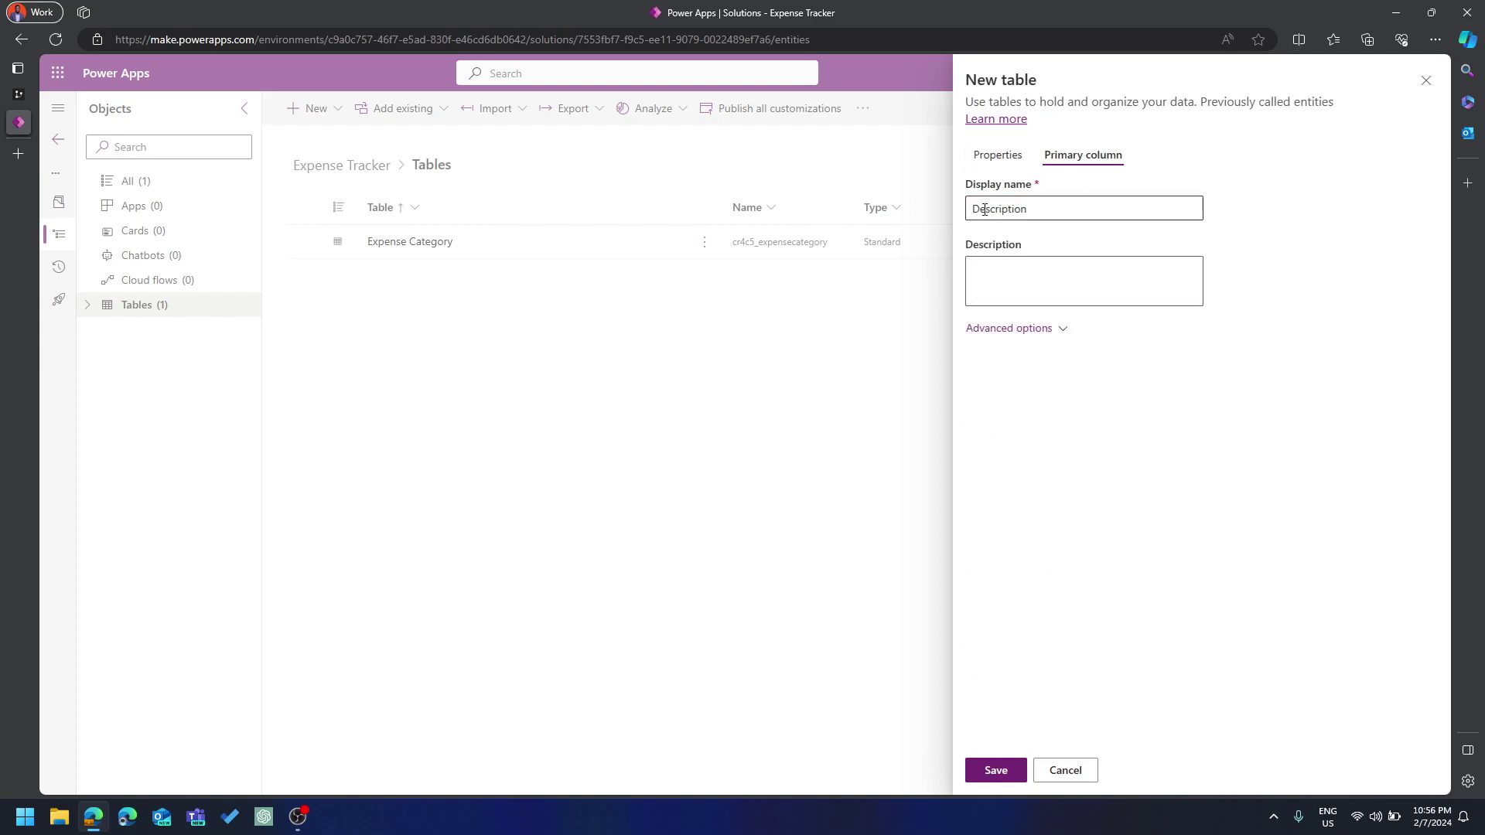
click(997, 156)
click(998, 779)
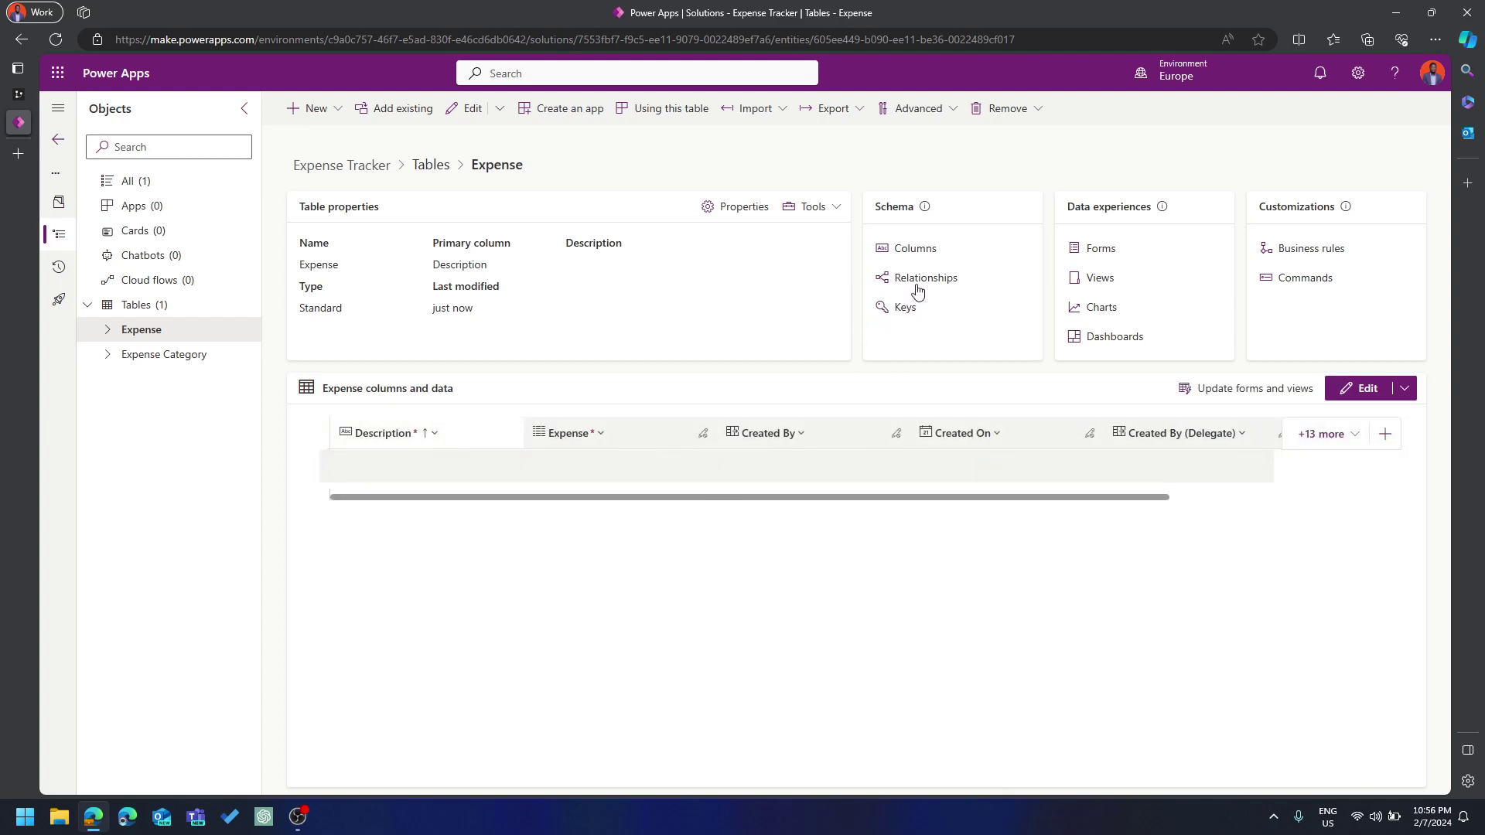
Add a Date column to the Expense table with the Date and time data type, make it Business required, and save it
click(920, 256)
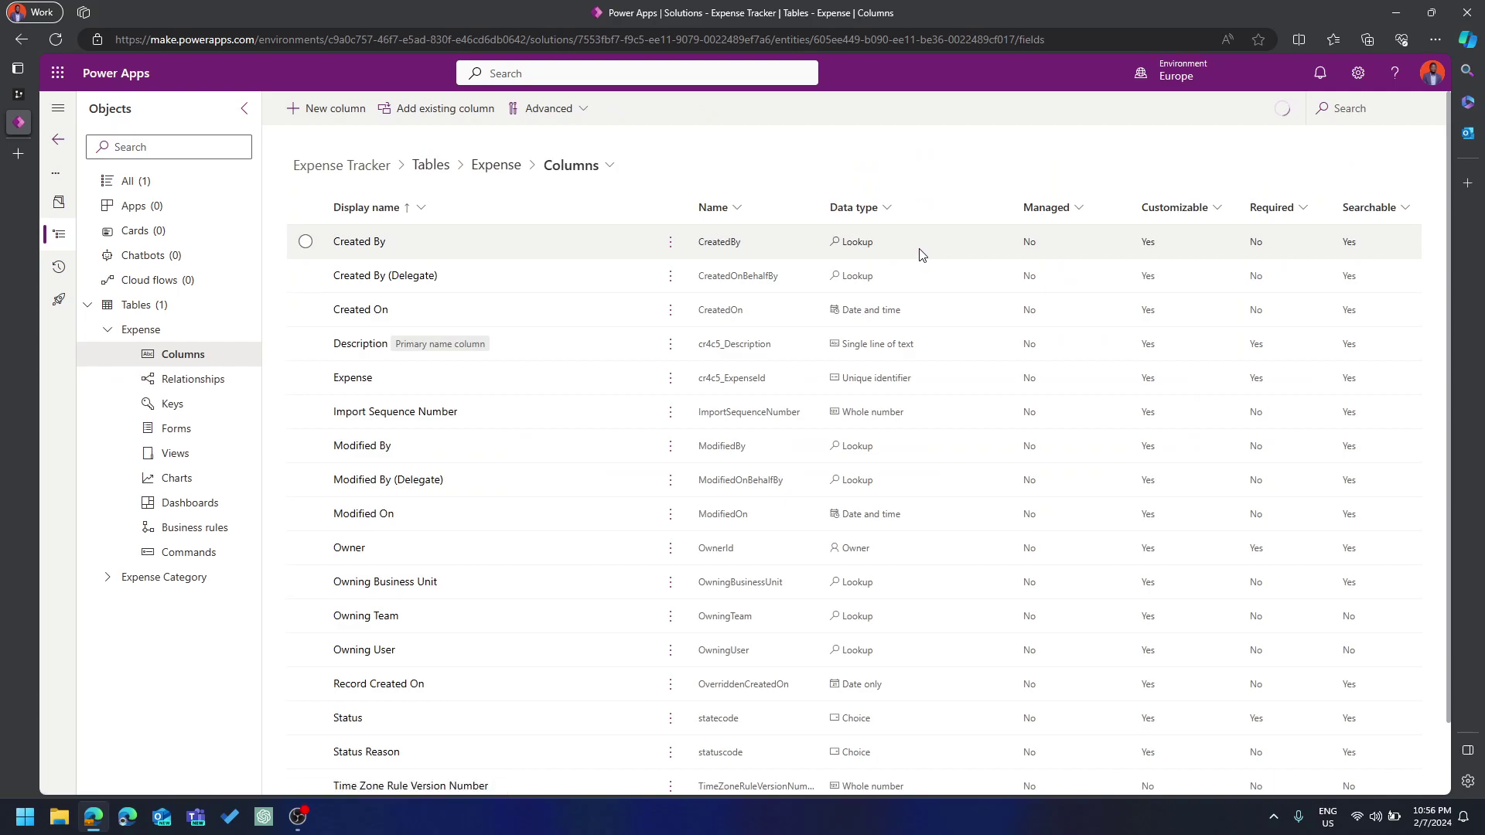
click(317, 116)
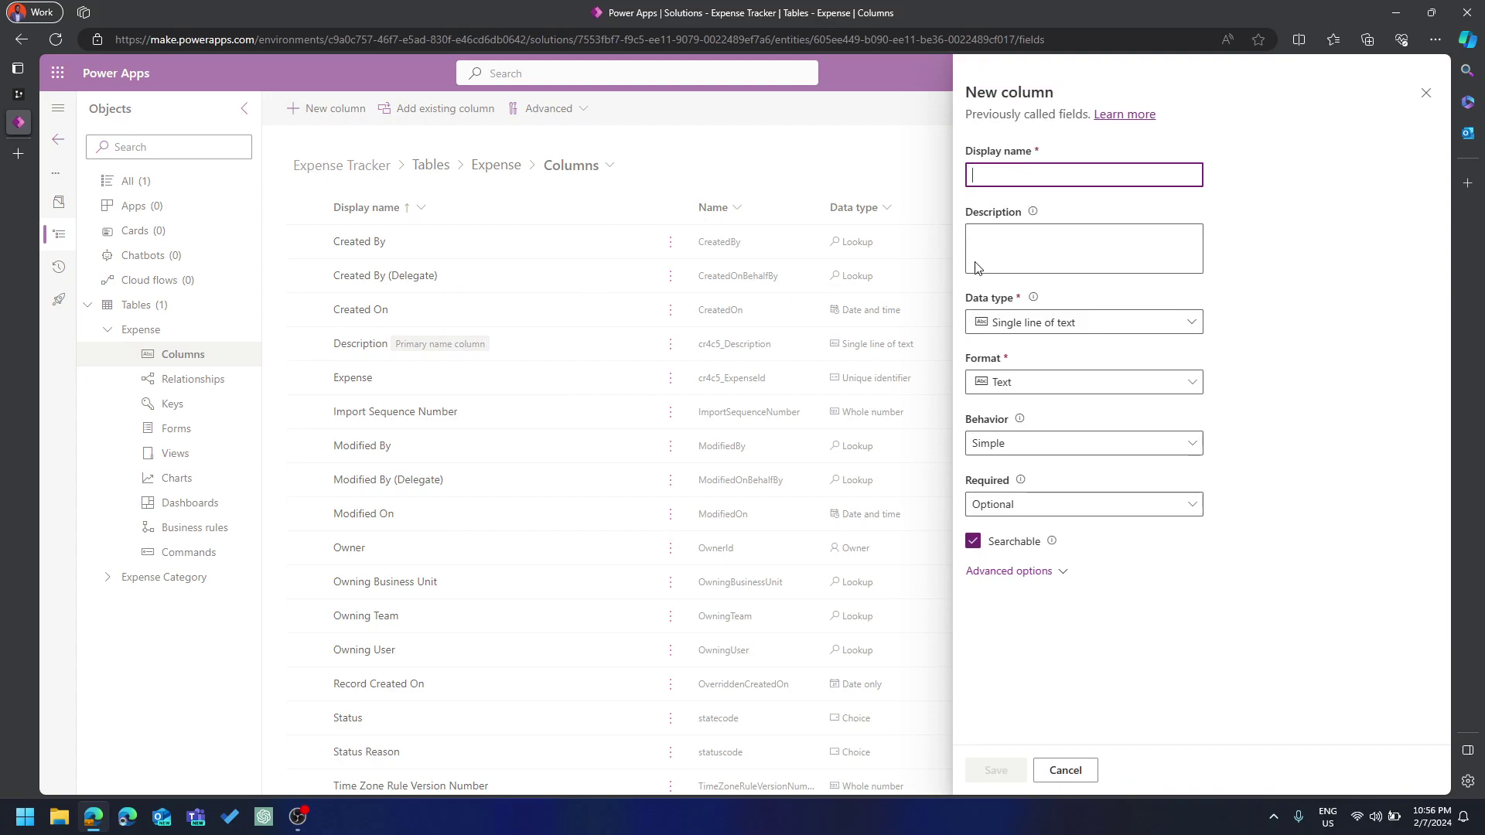
click(1428, 93)
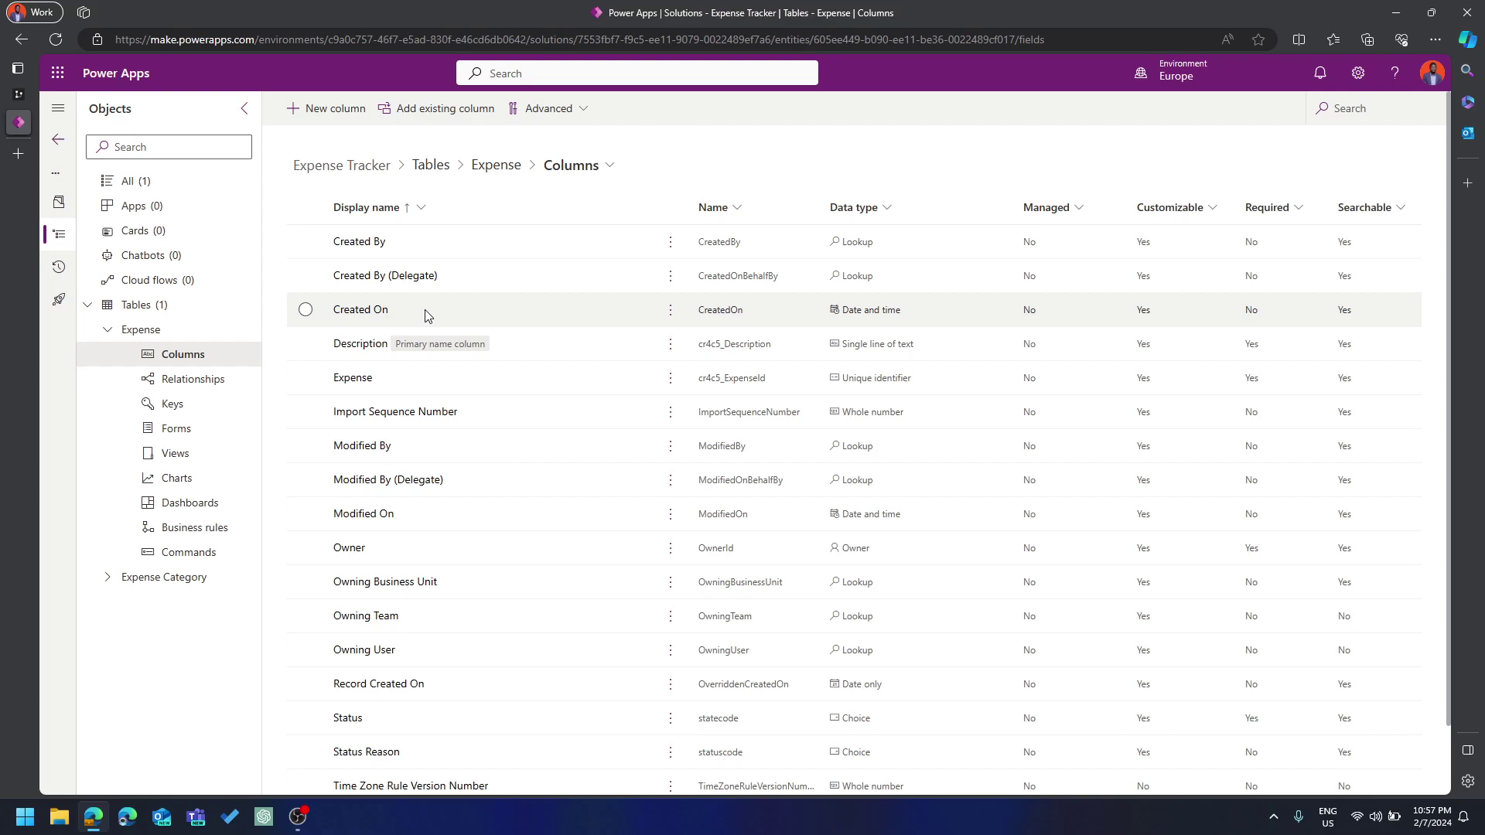
click(328, 108)
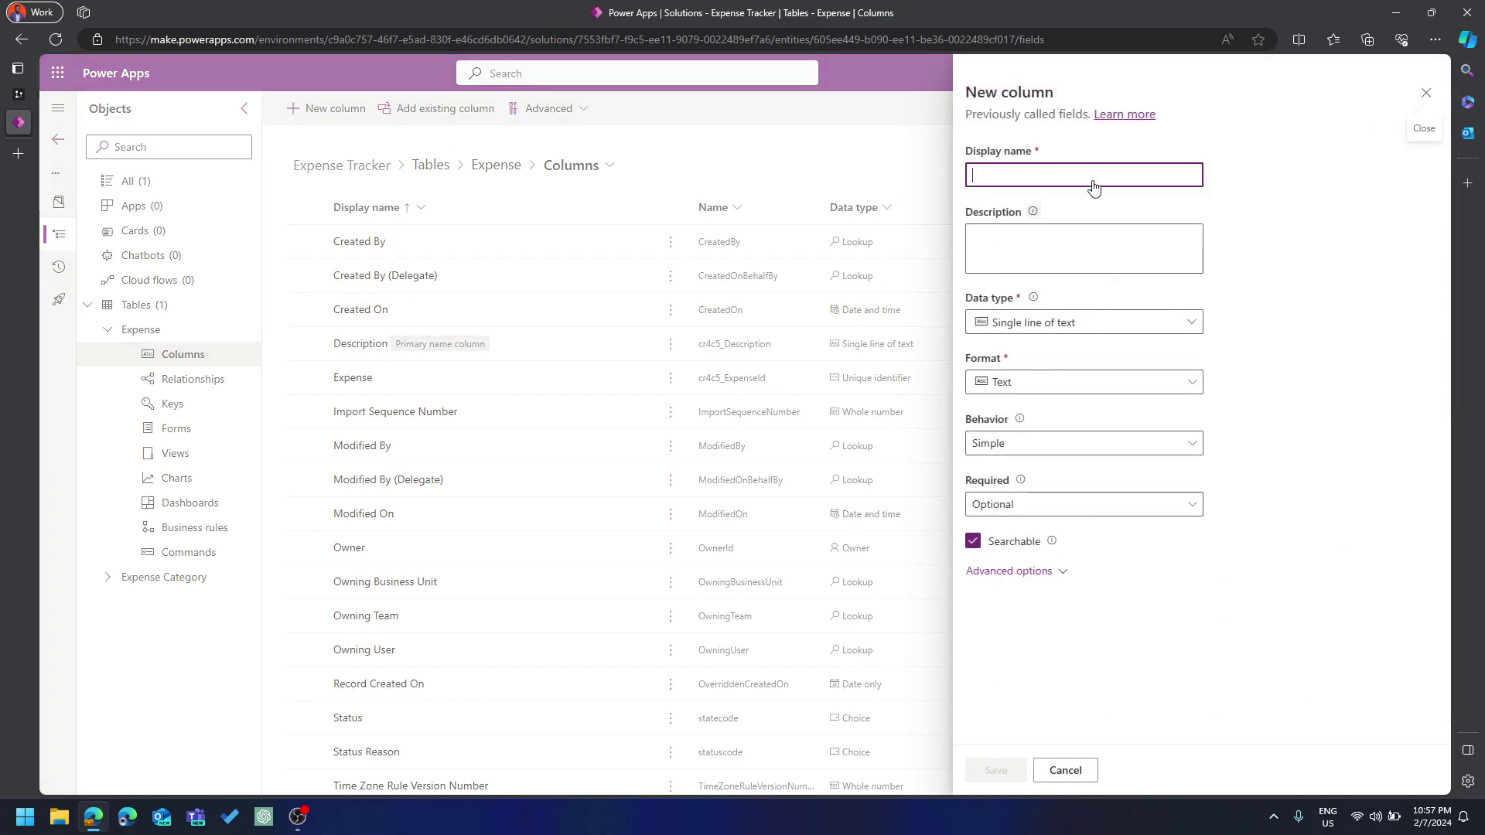
text(Date)
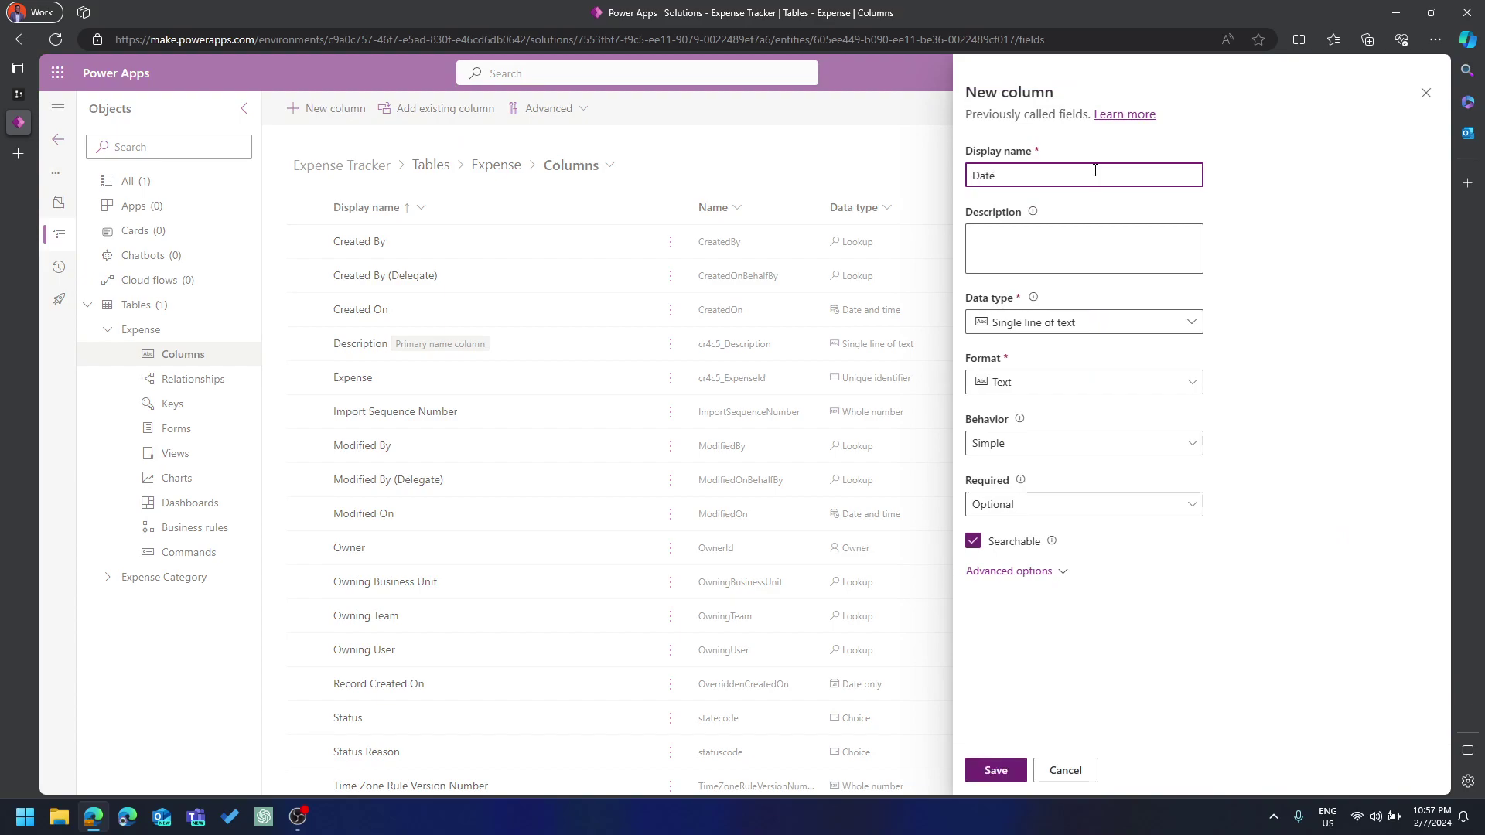
click(1085, 324)
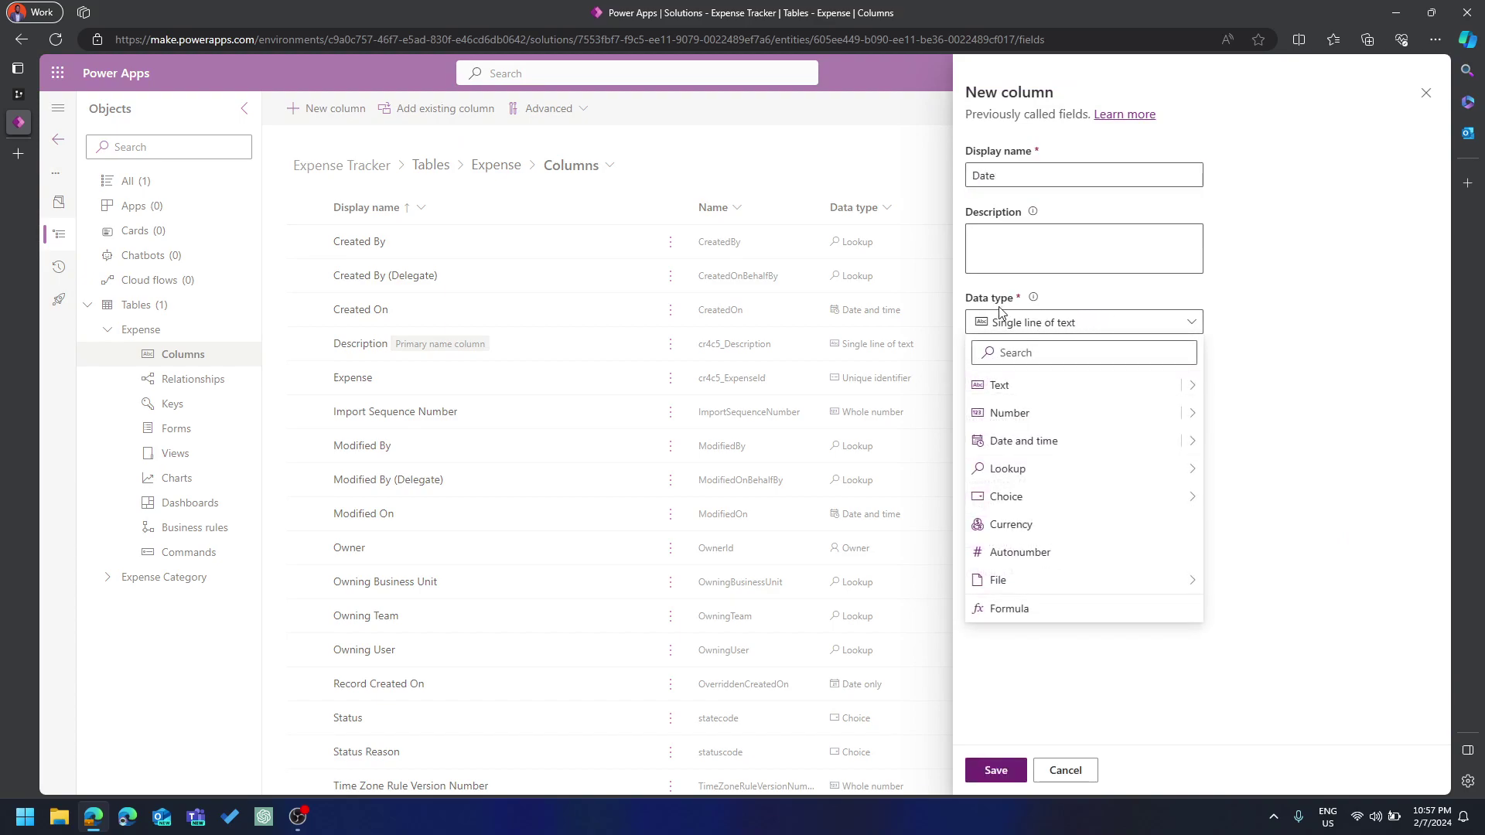
click(1083, 440)
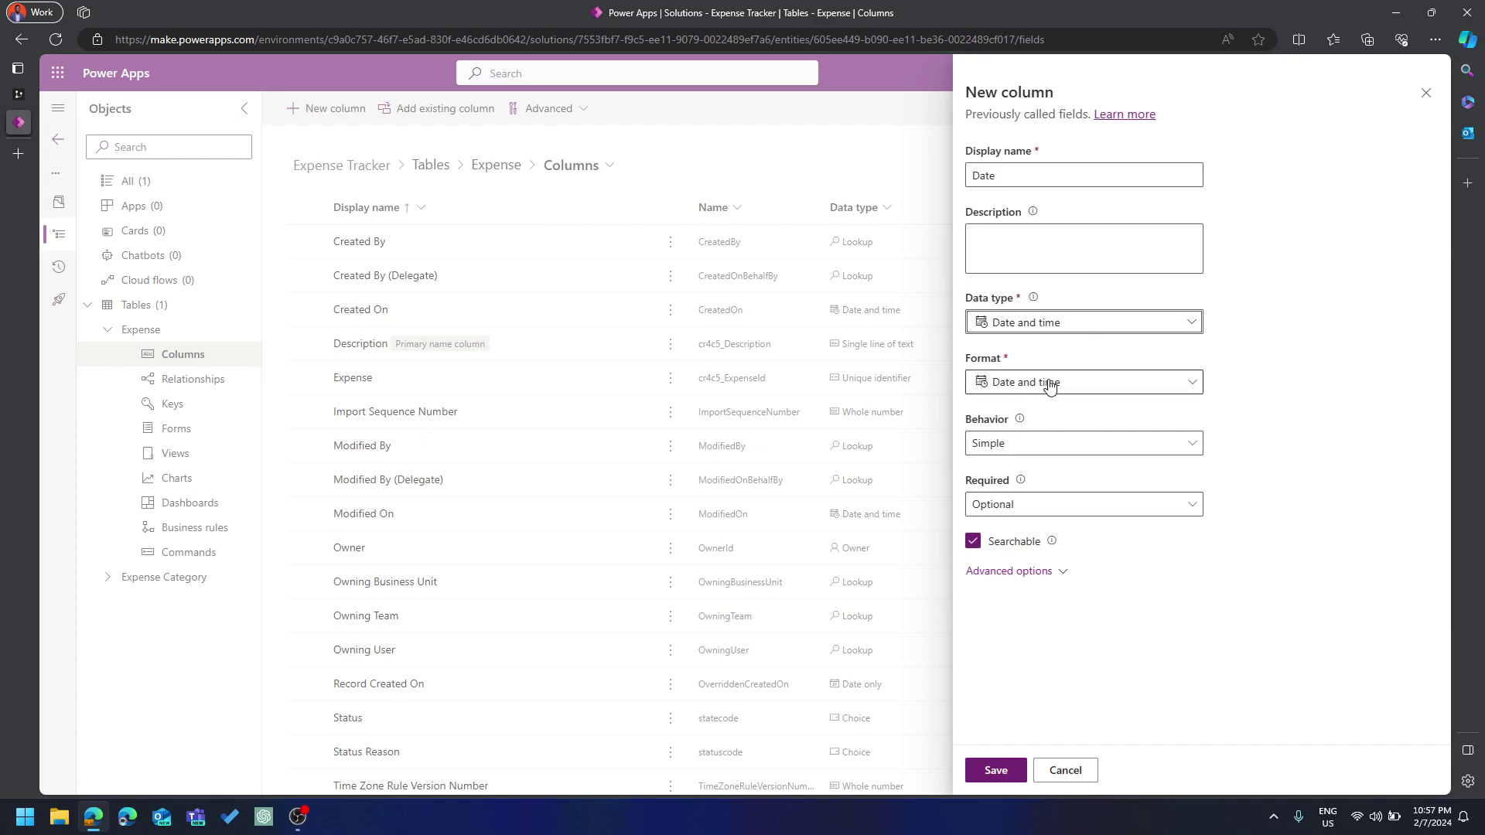
click(1070, 508)
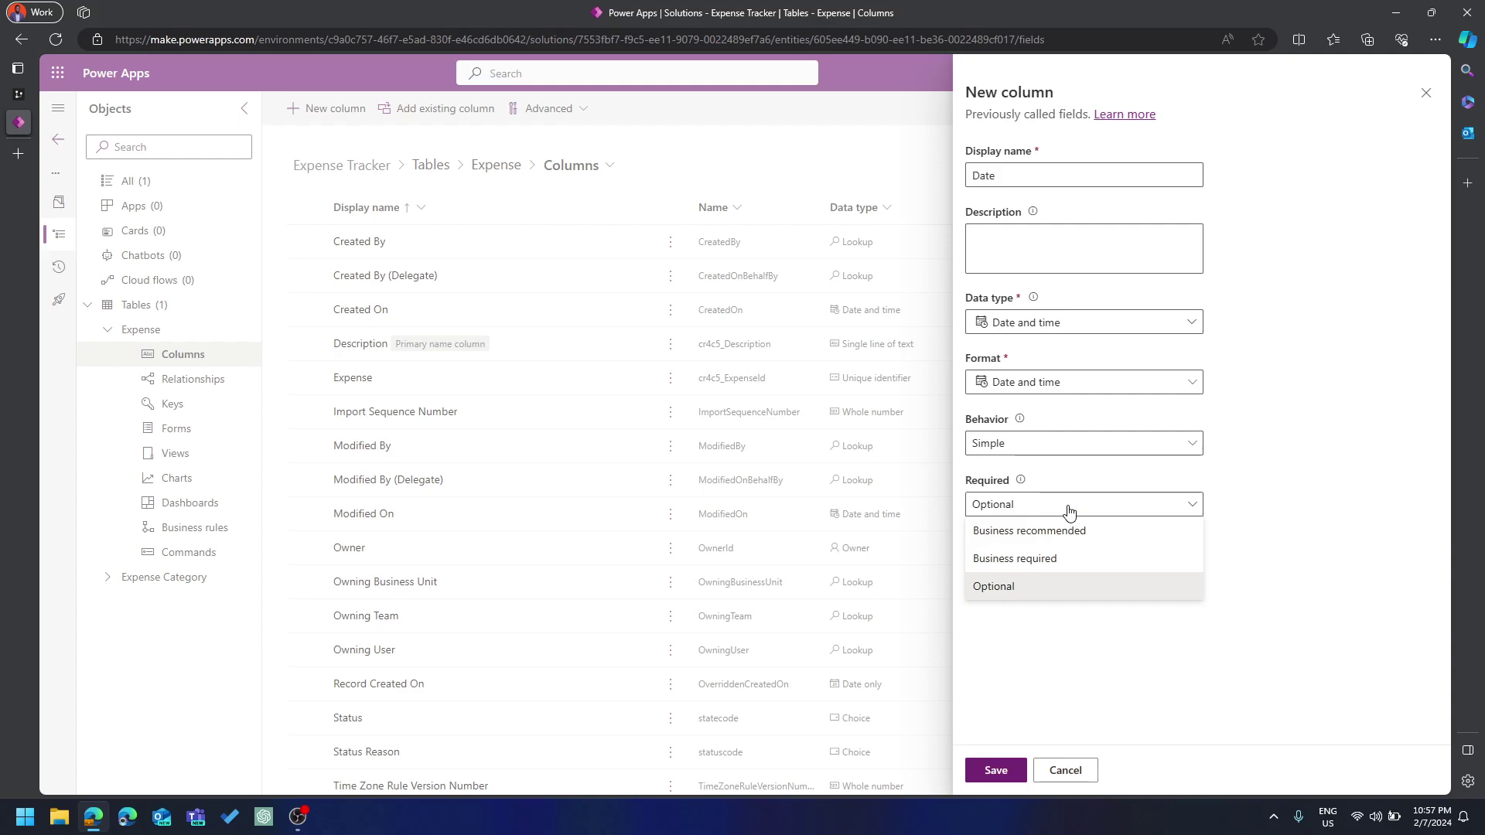
click(1029, 560)
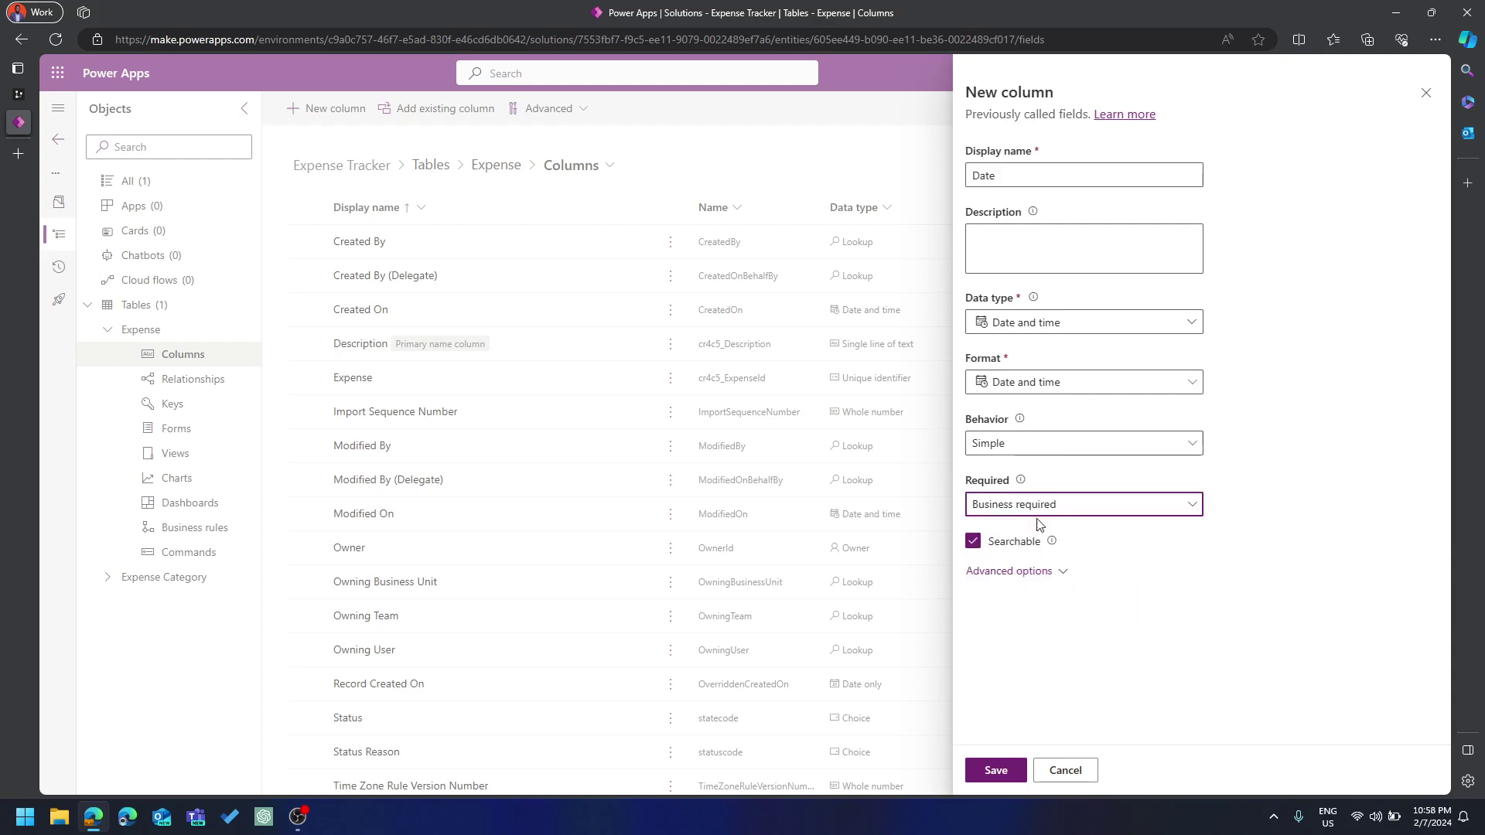
click(1006, 778)
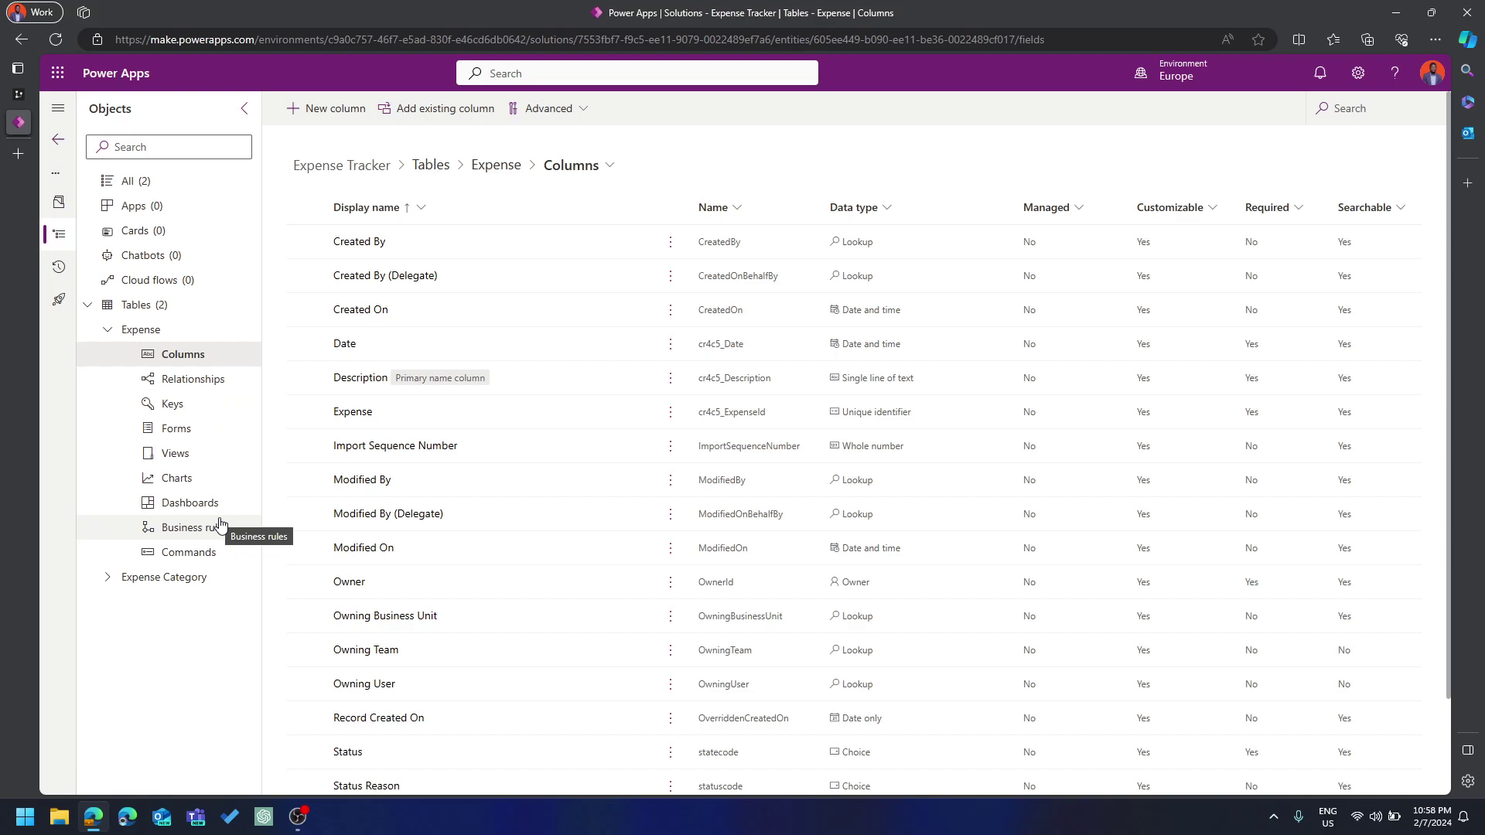
click(314, 126)
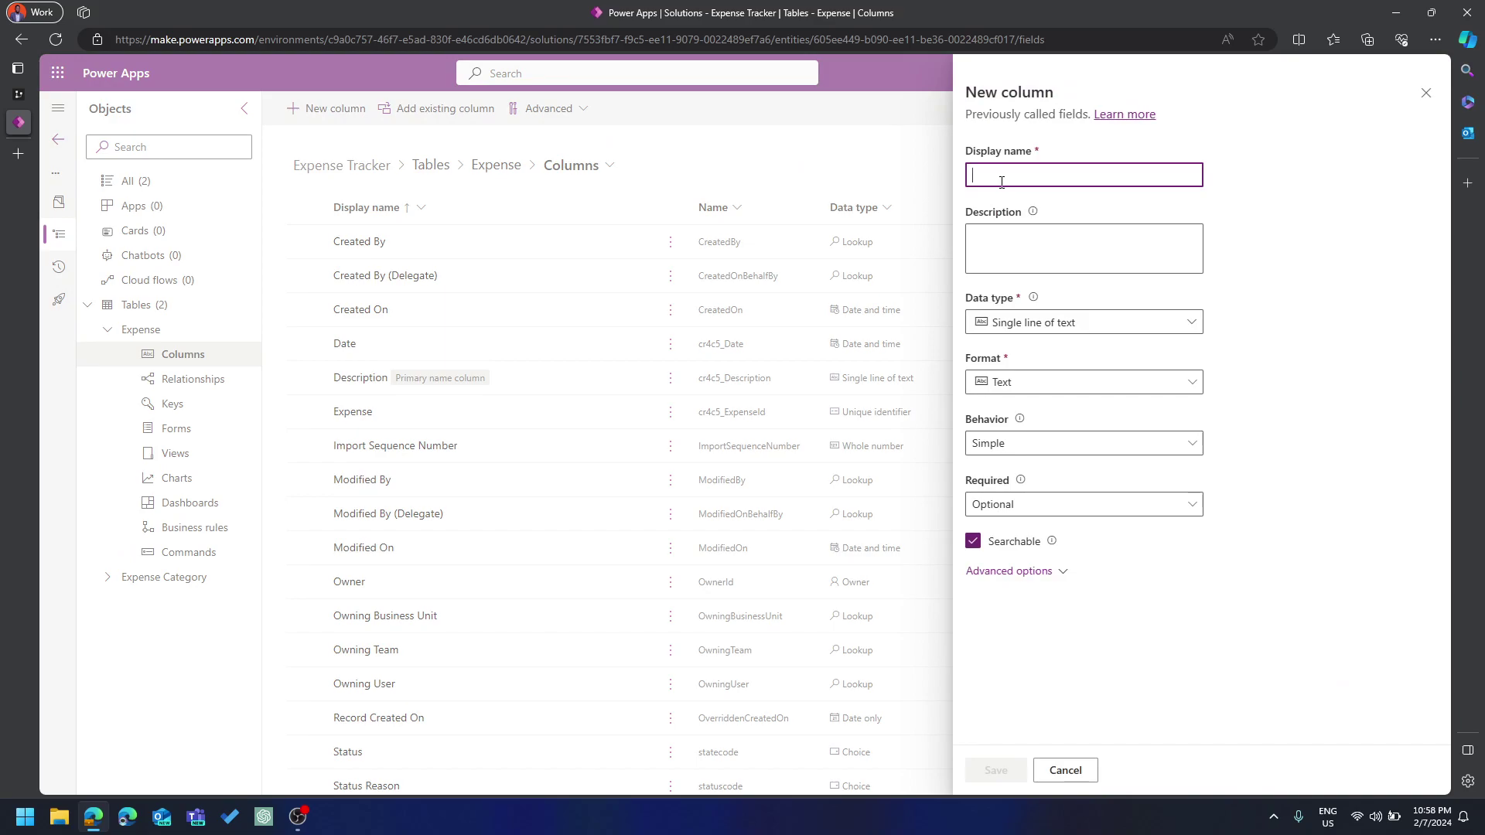
text(Catego)
text(ry)
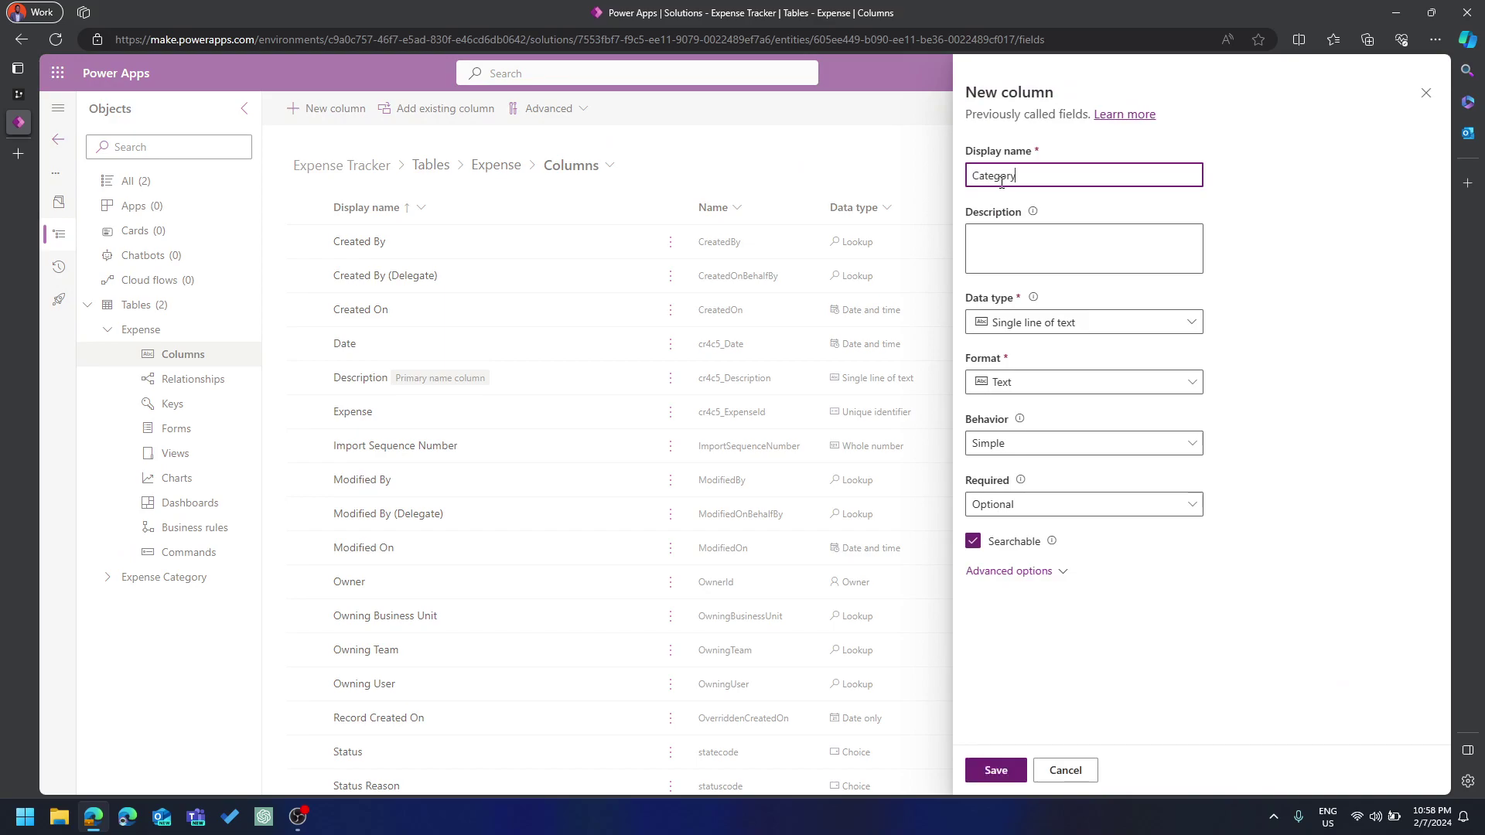
click(1086, 331)
mouse_move(1042, 478)
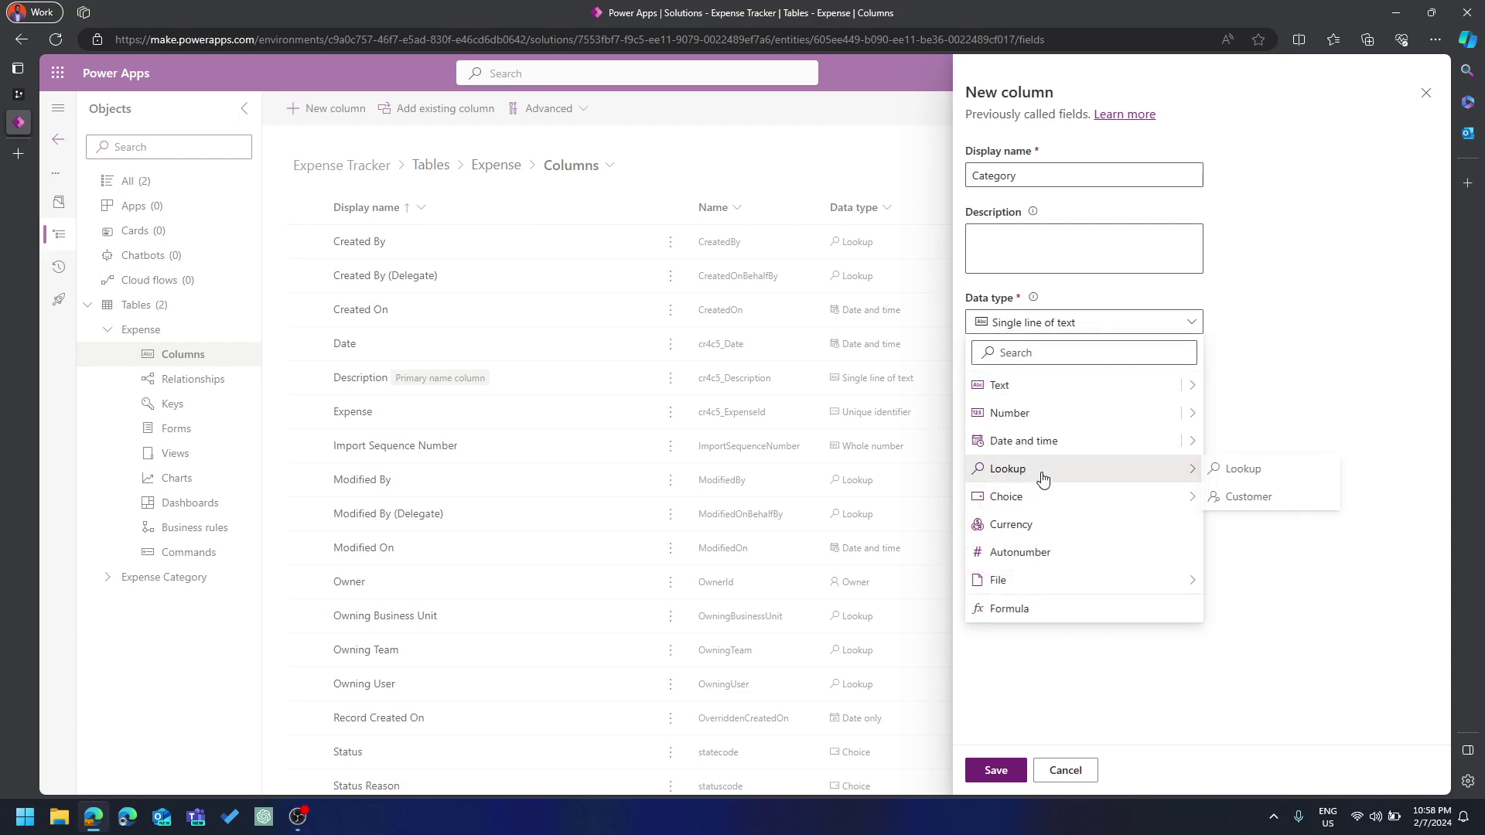
click(1243, 469)
click(1097, 484)
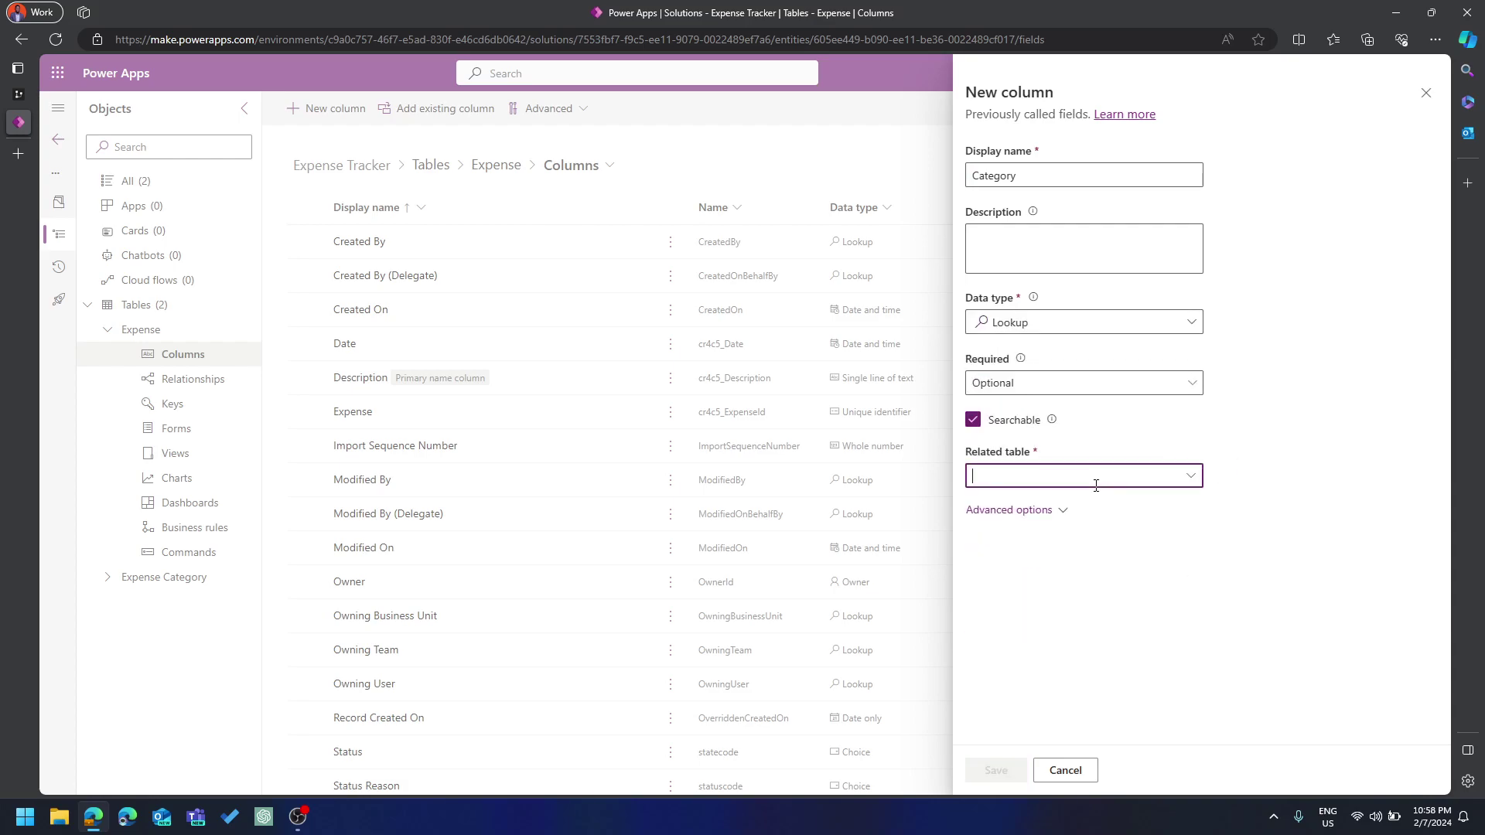
text(CAtego)
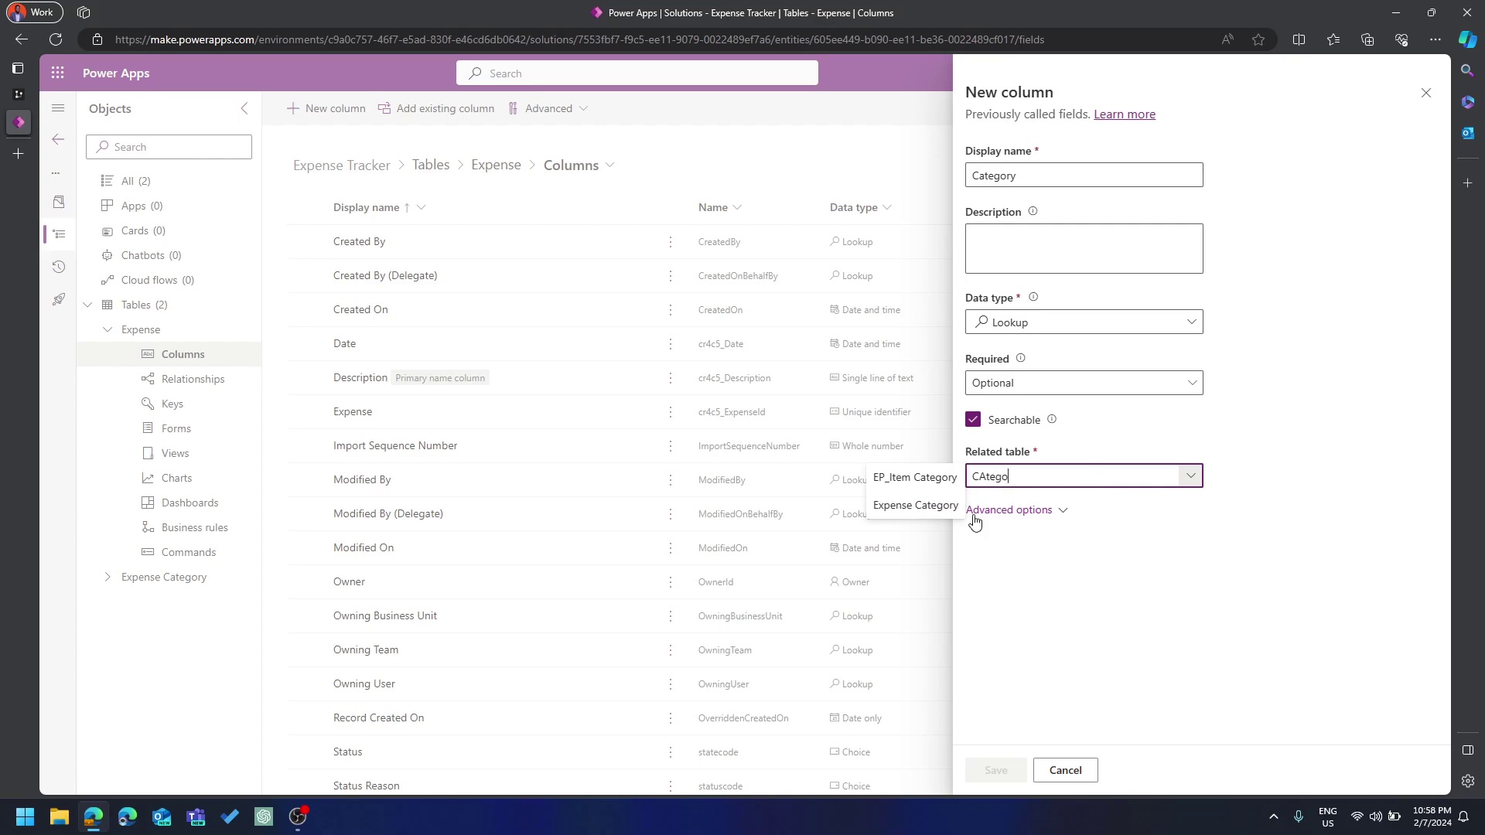
click(932, 506)
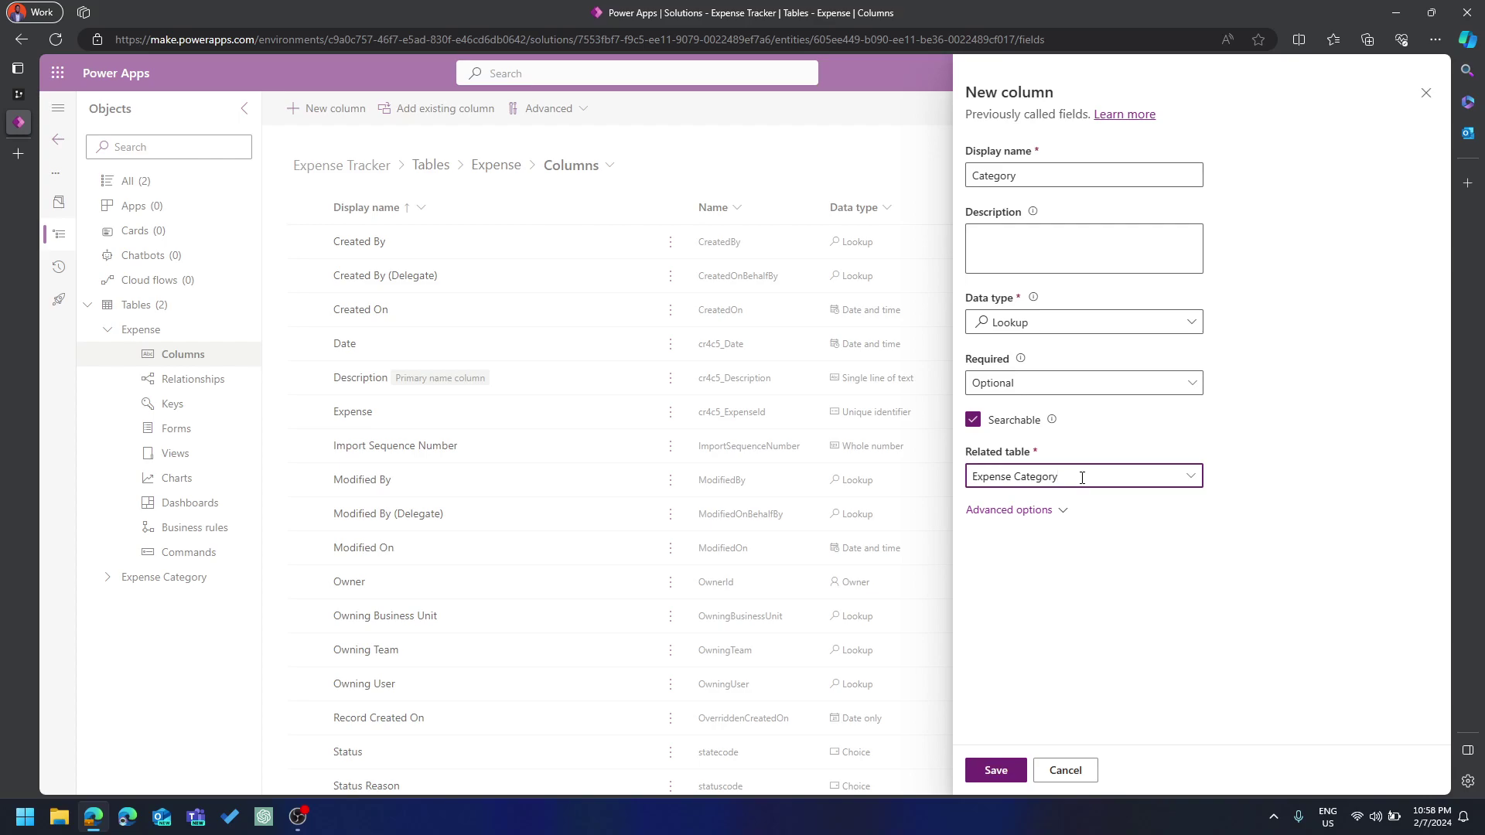
double_click(1068, 183)
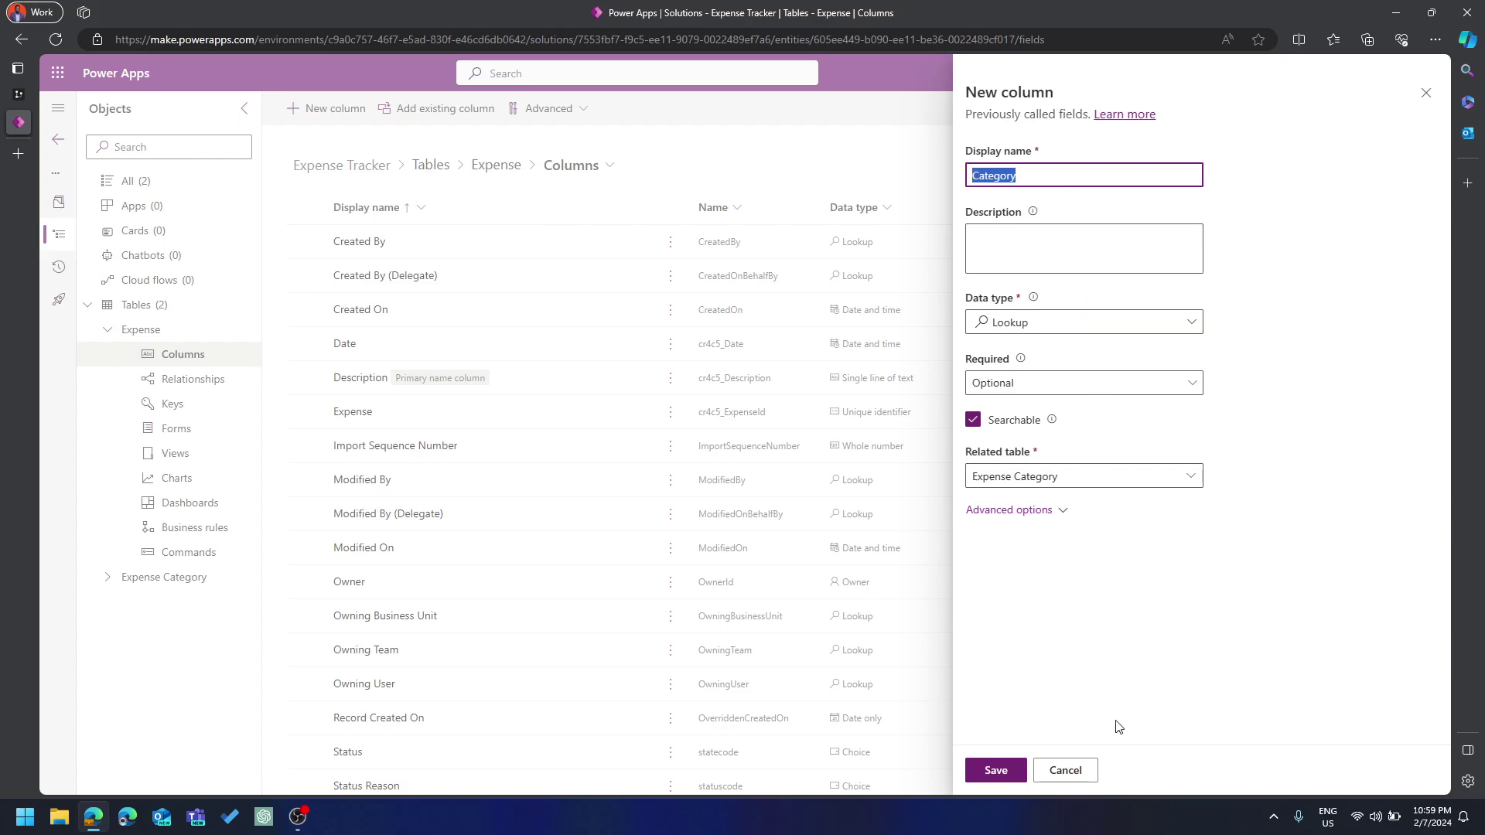
click(1072, 772)
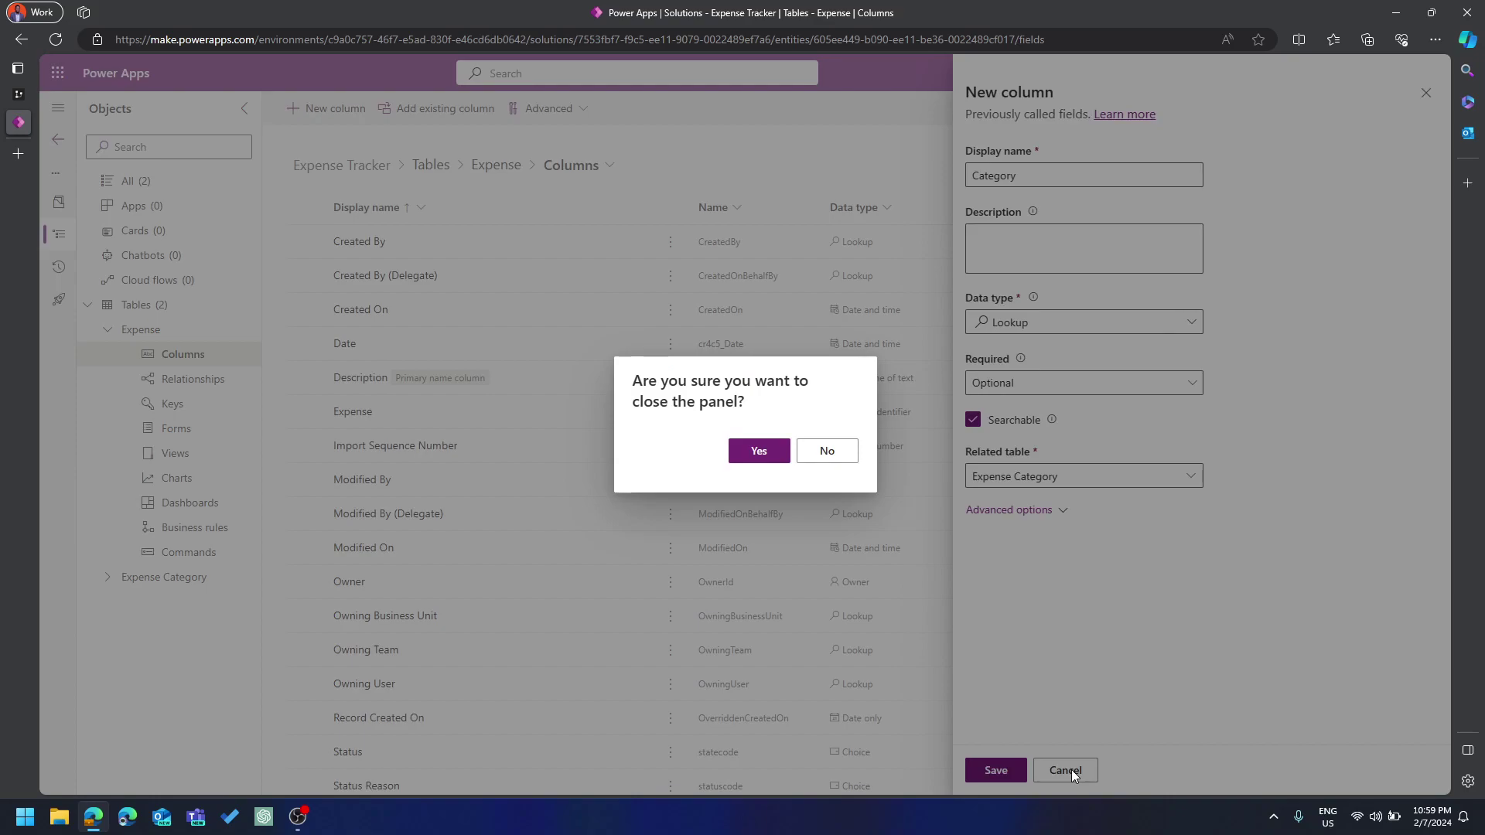
click(749, 456)
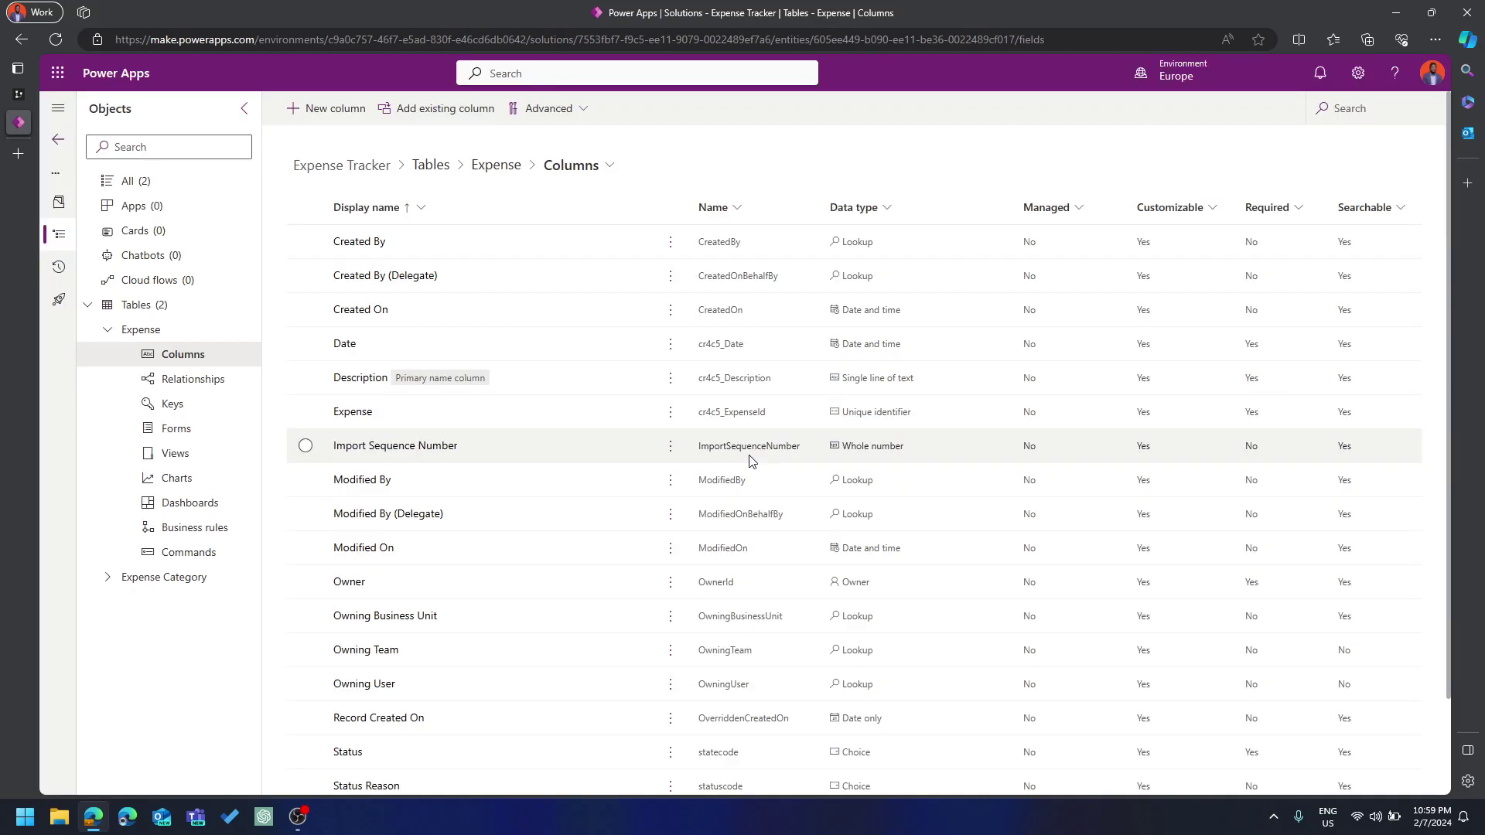
Start a many-to-one relationship from the Expense table with Expense Category as the related table
click(605, 168)
click(606, 254)
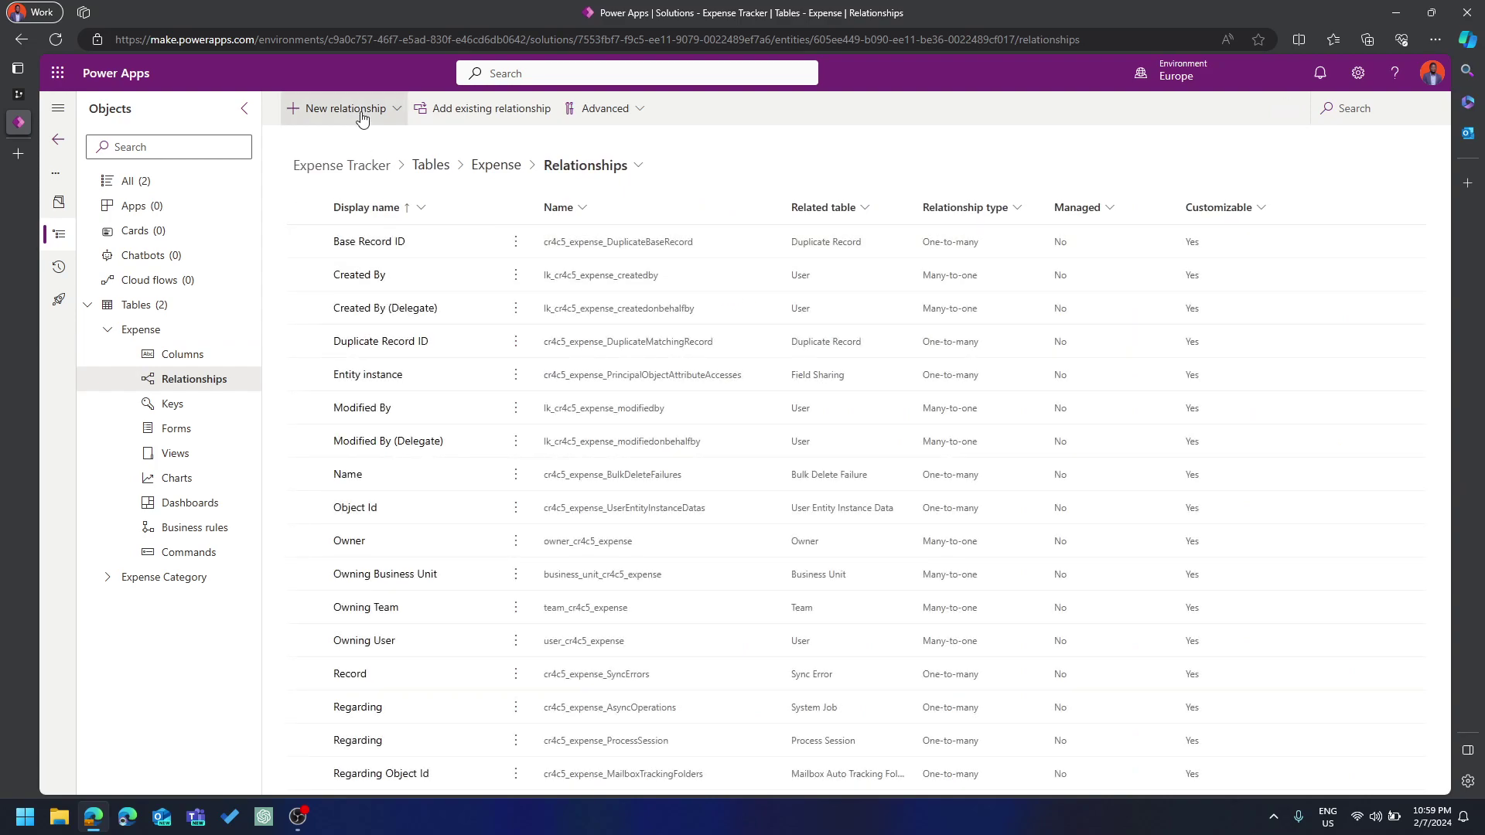
click(370, 122)
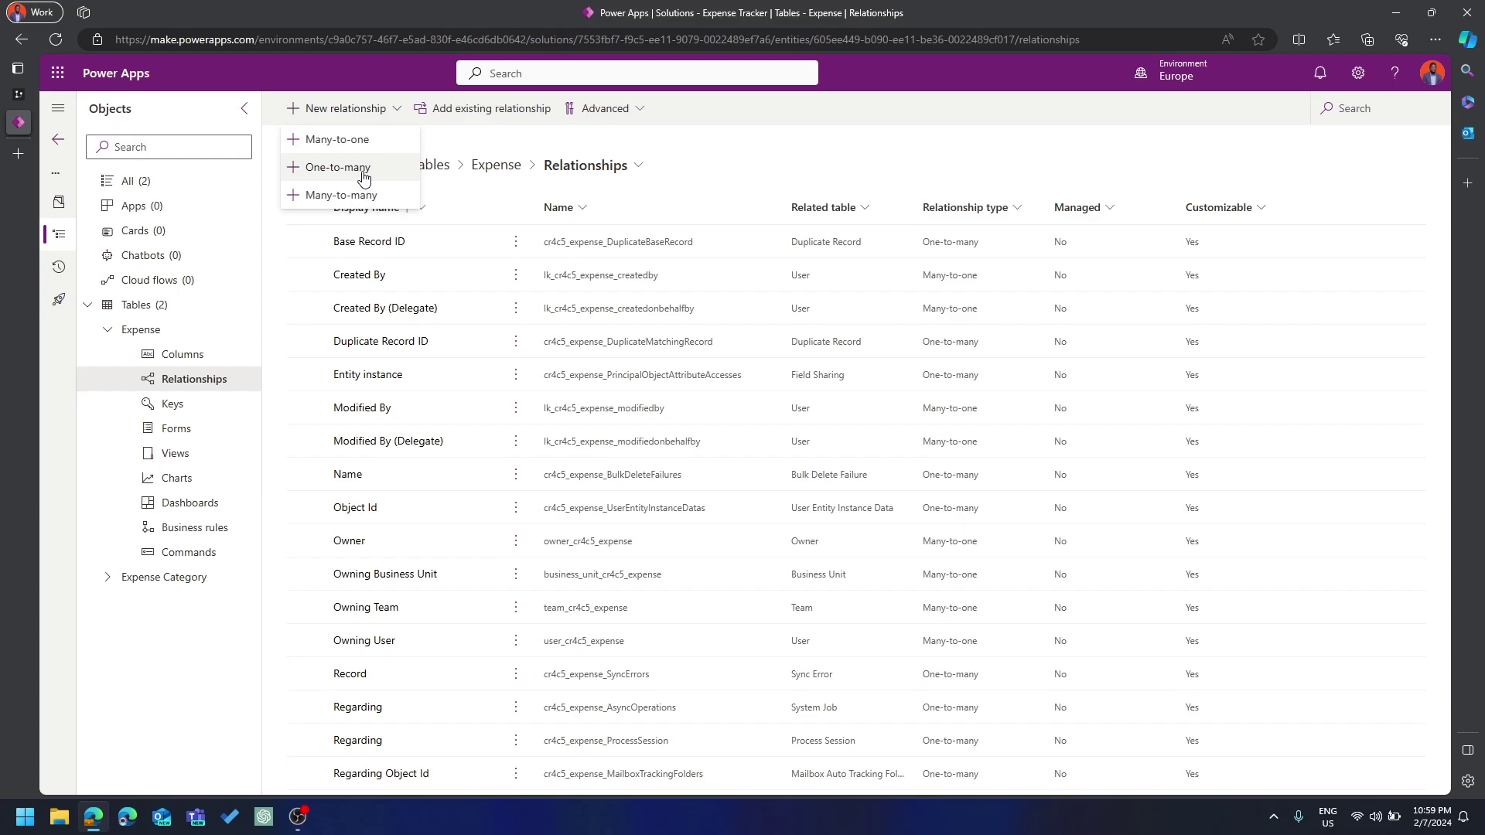
click(341, 142)
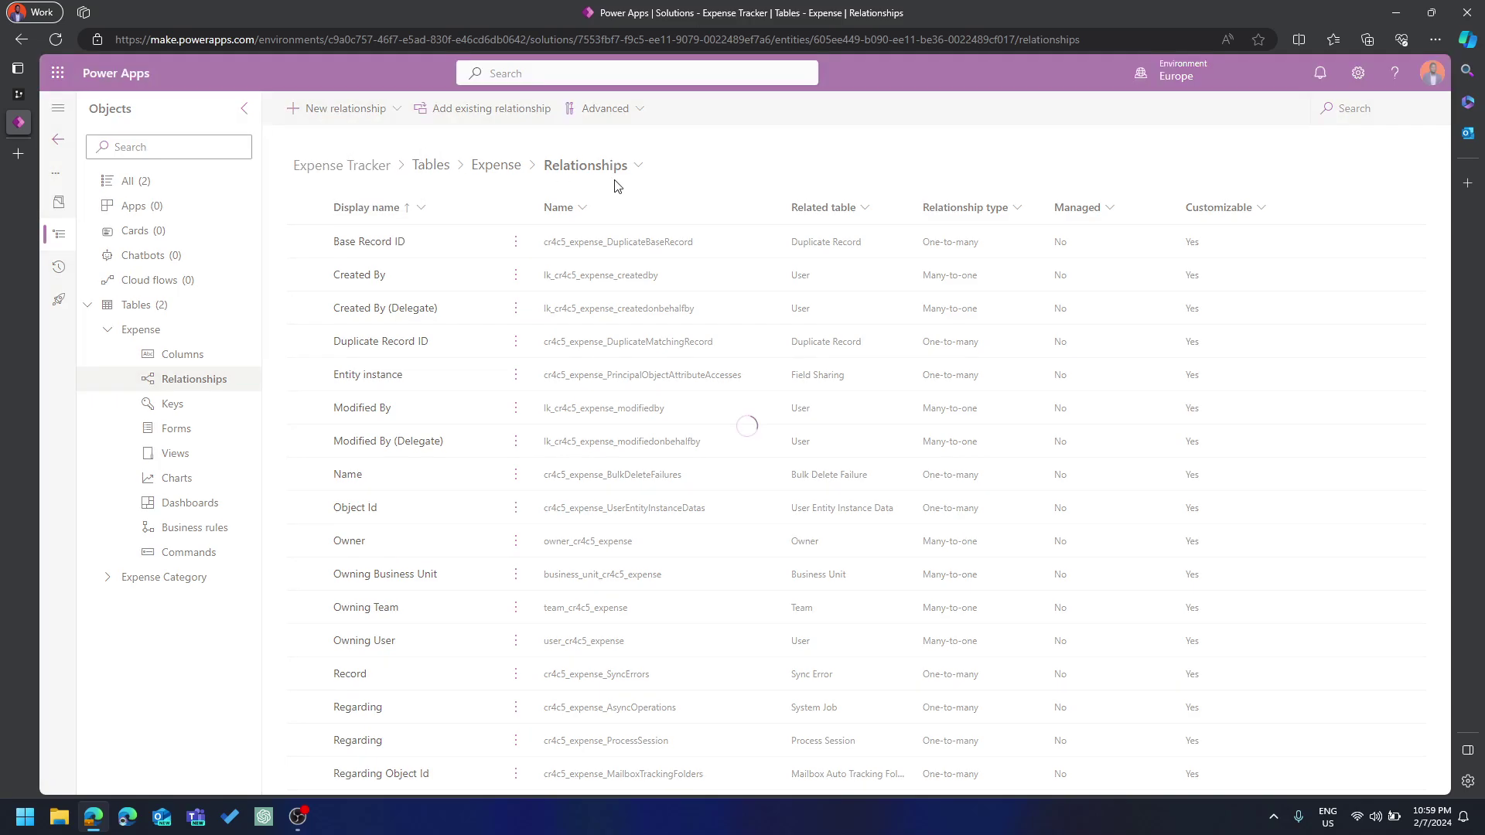
click(1222, 190)
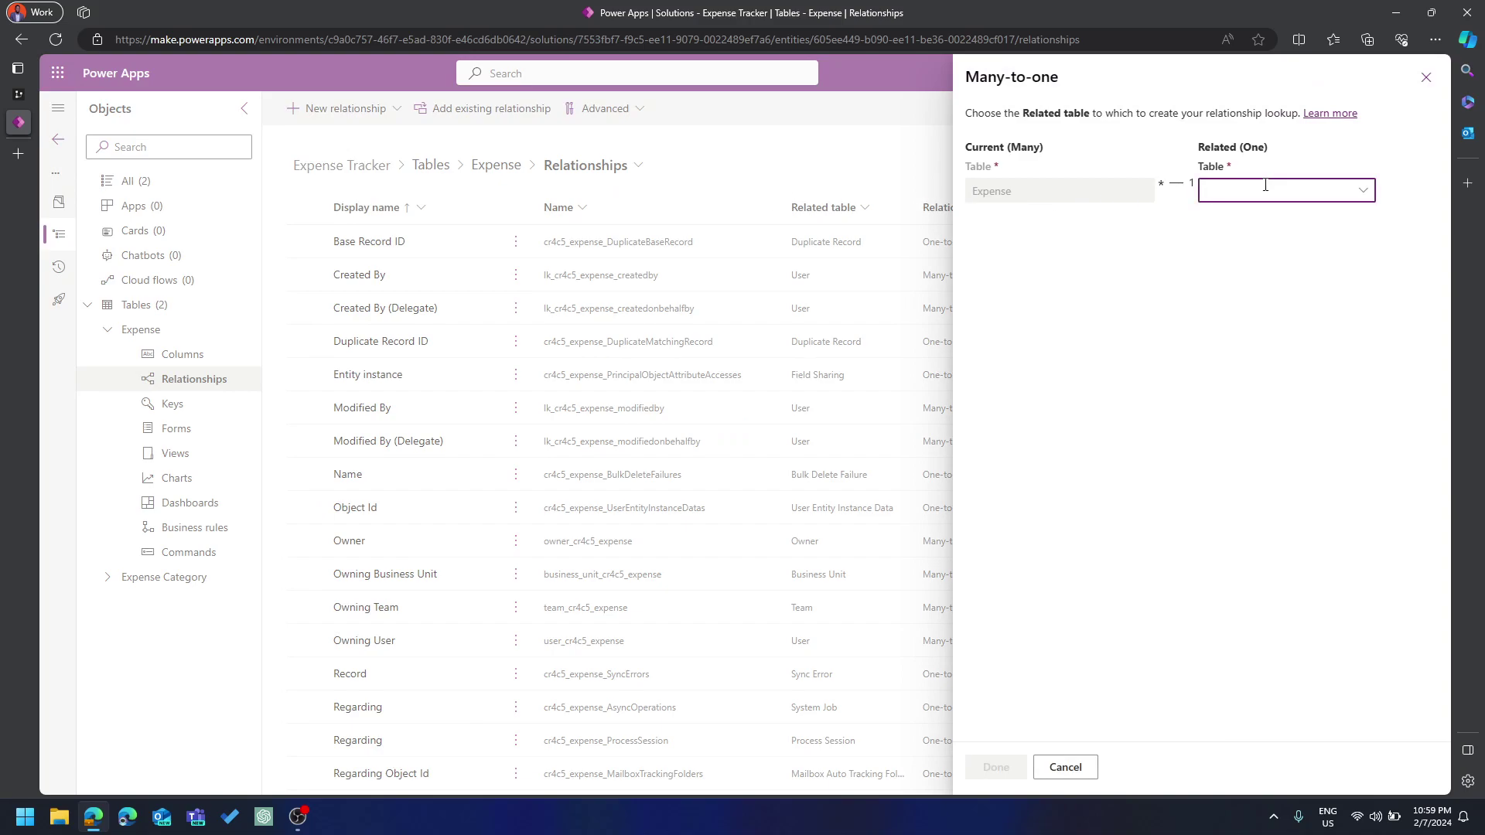
text(CAt)
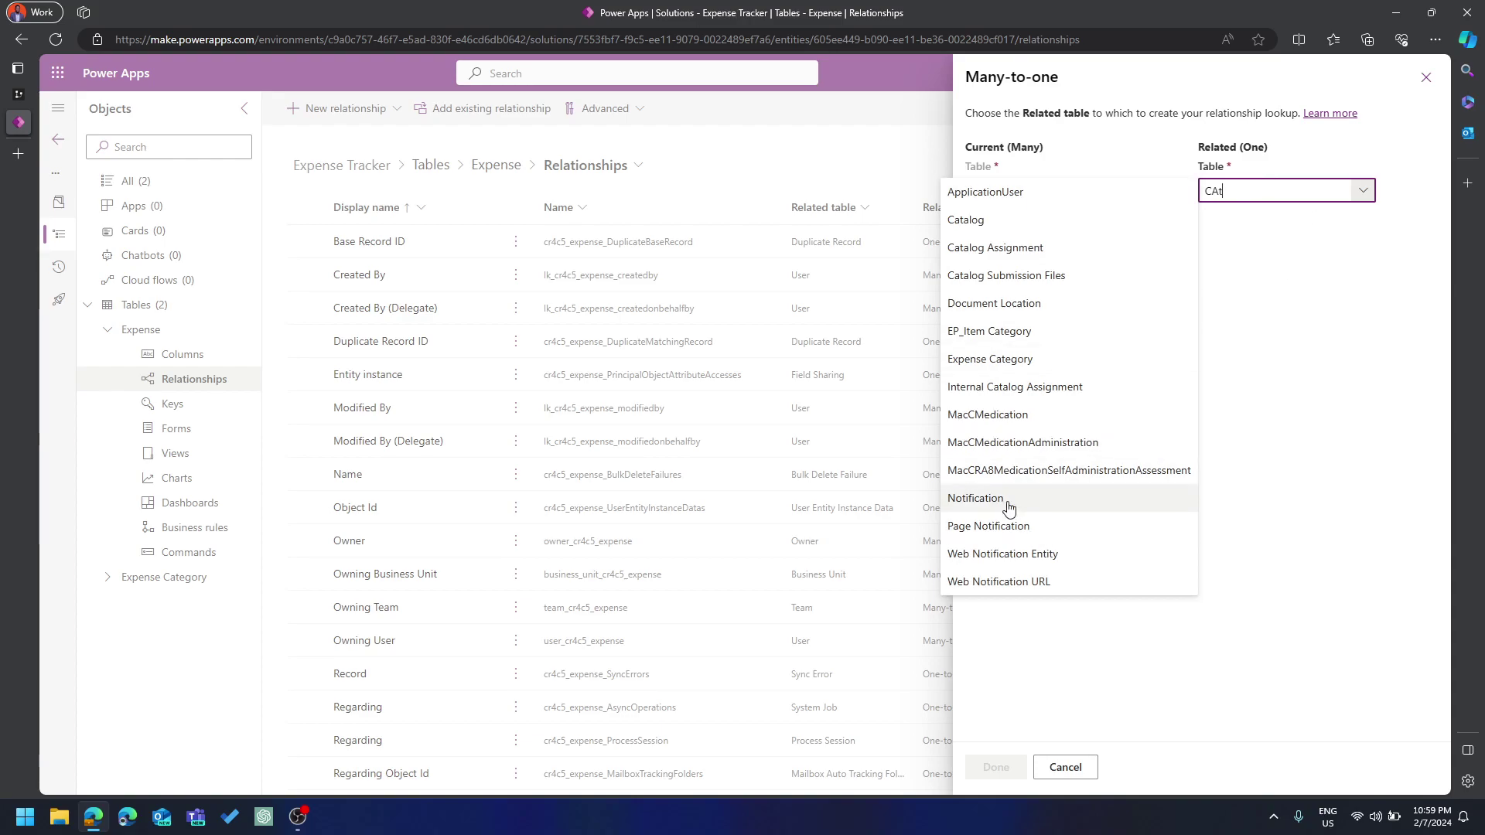
click(981, 360)
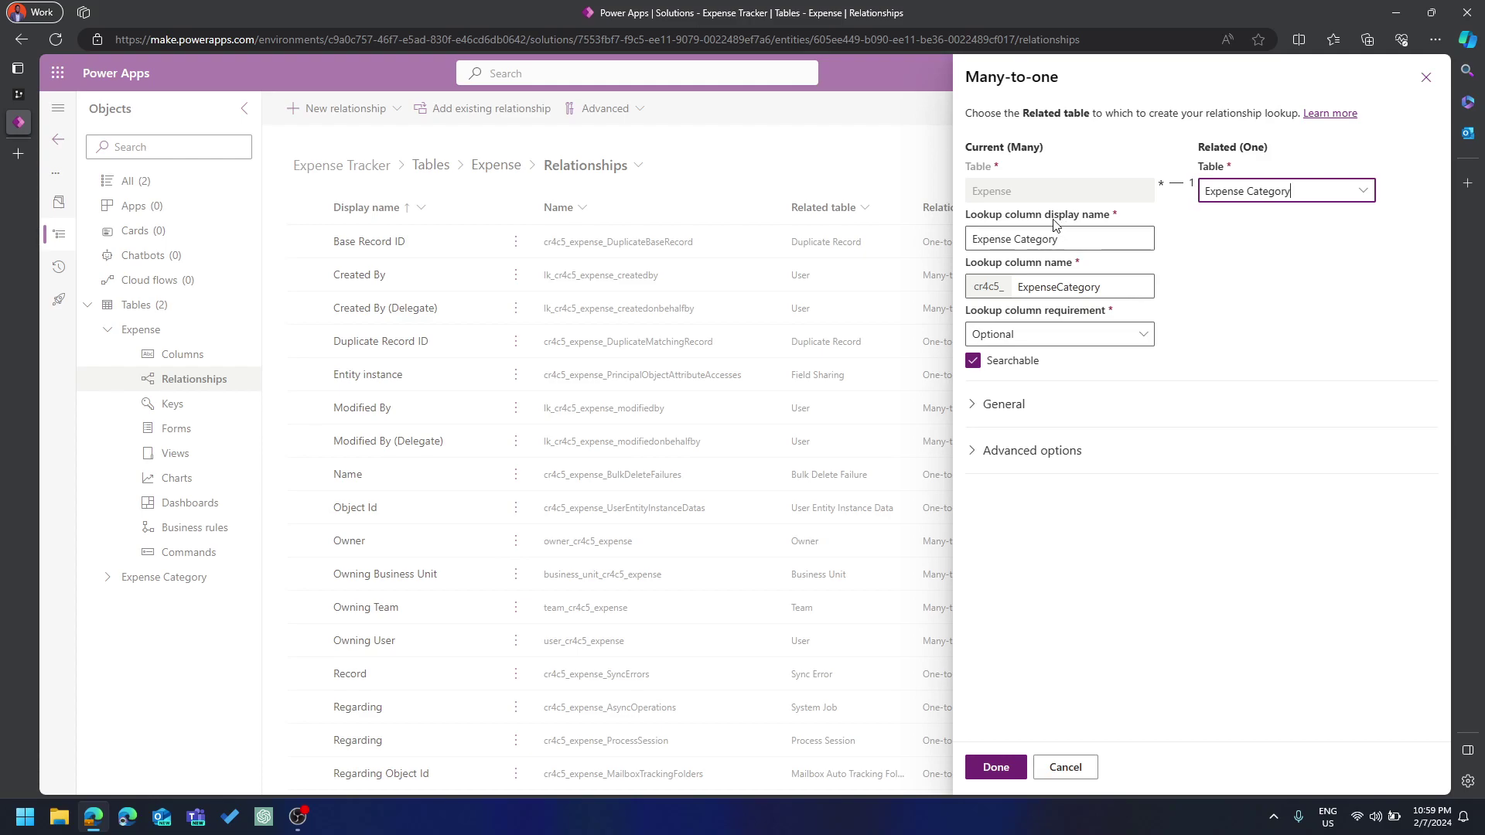
Set the relationship's lookup column requirement to Business Required and finish creating the relationship
drag(1065, 235, 950, 253)
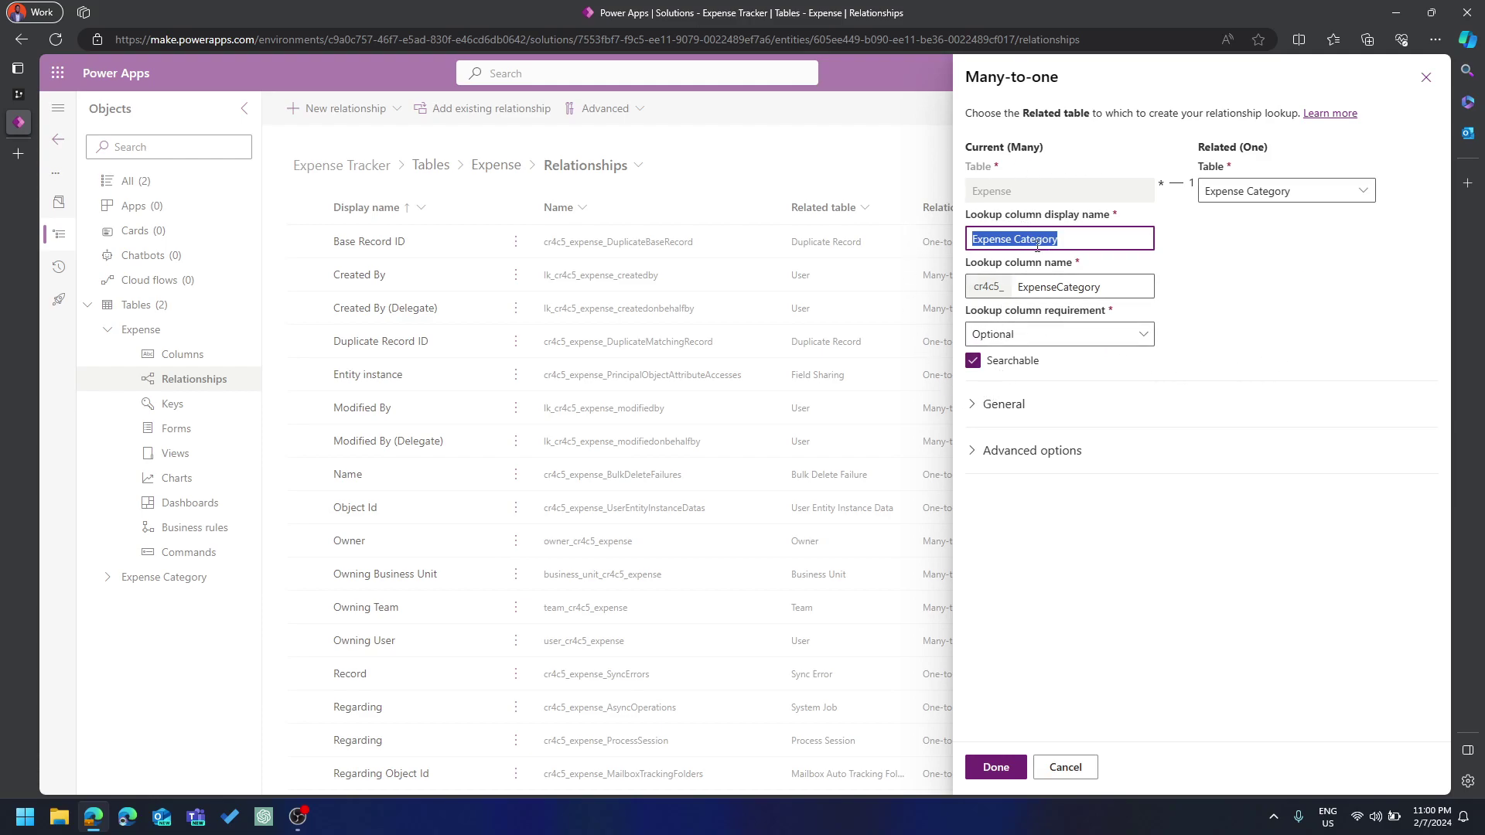
click(1049, 336)
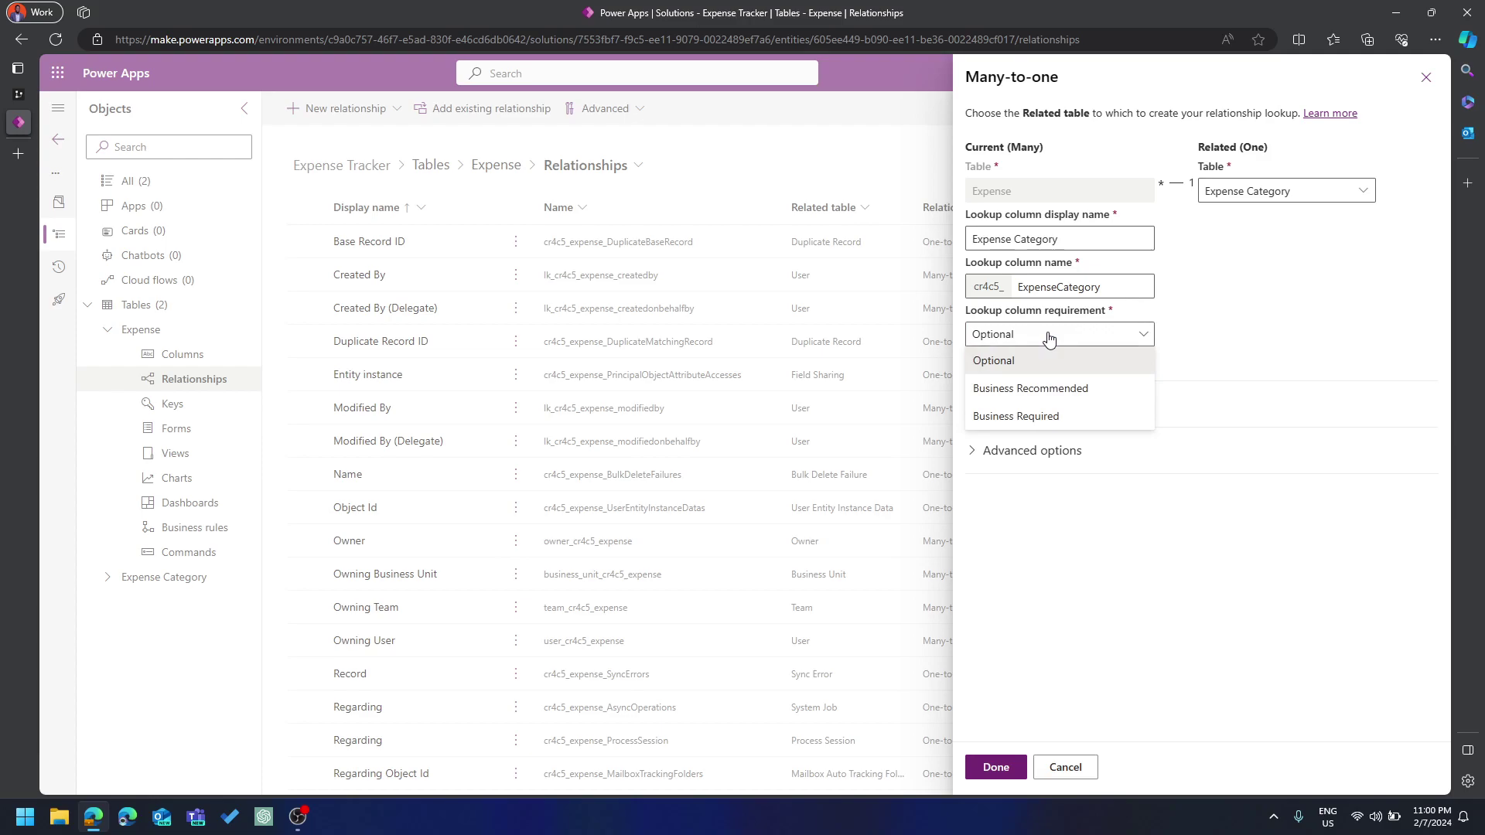
click(1011, 417)
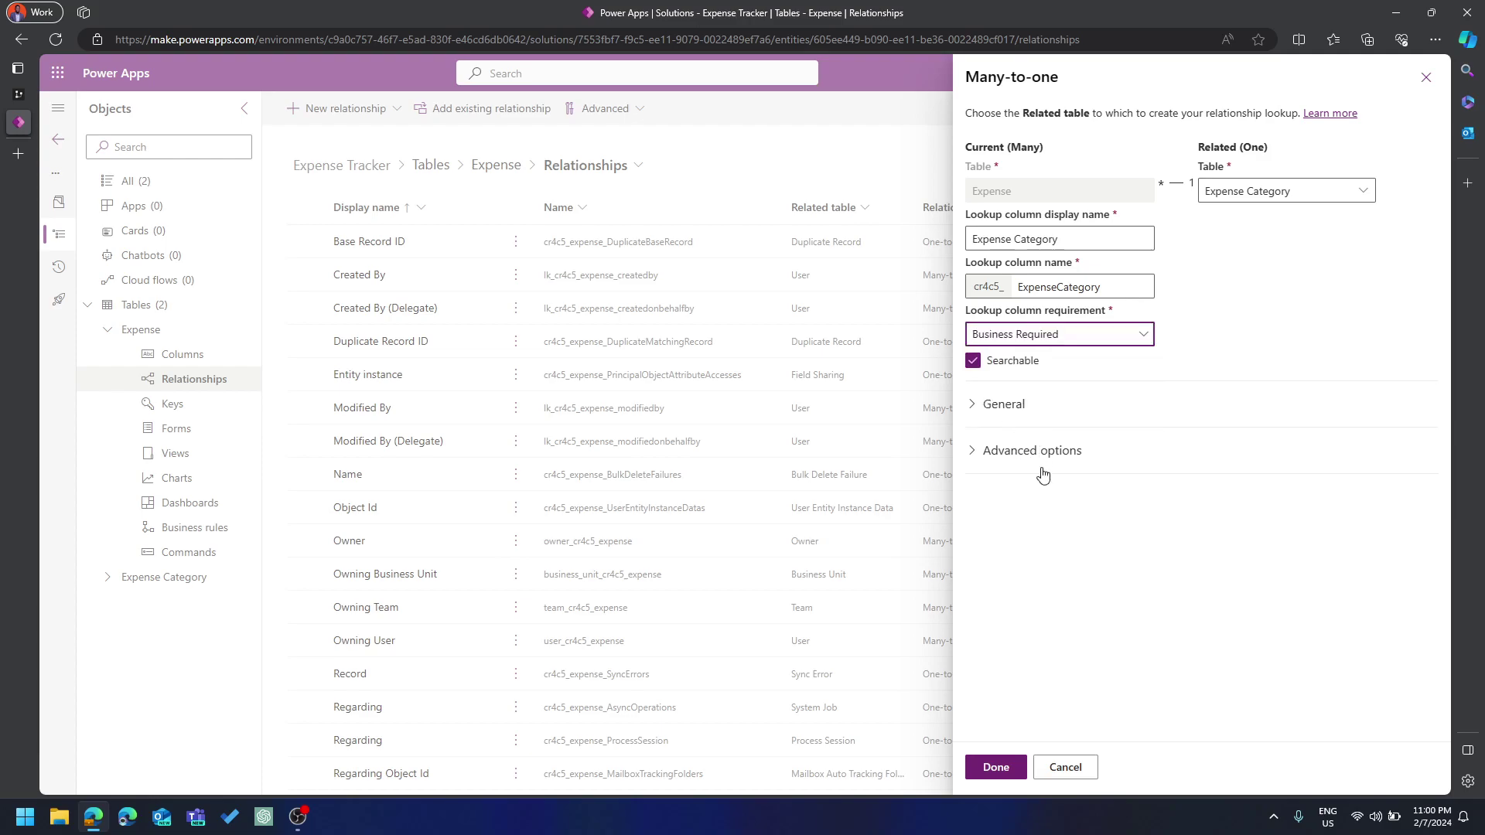
click(1000, 776)
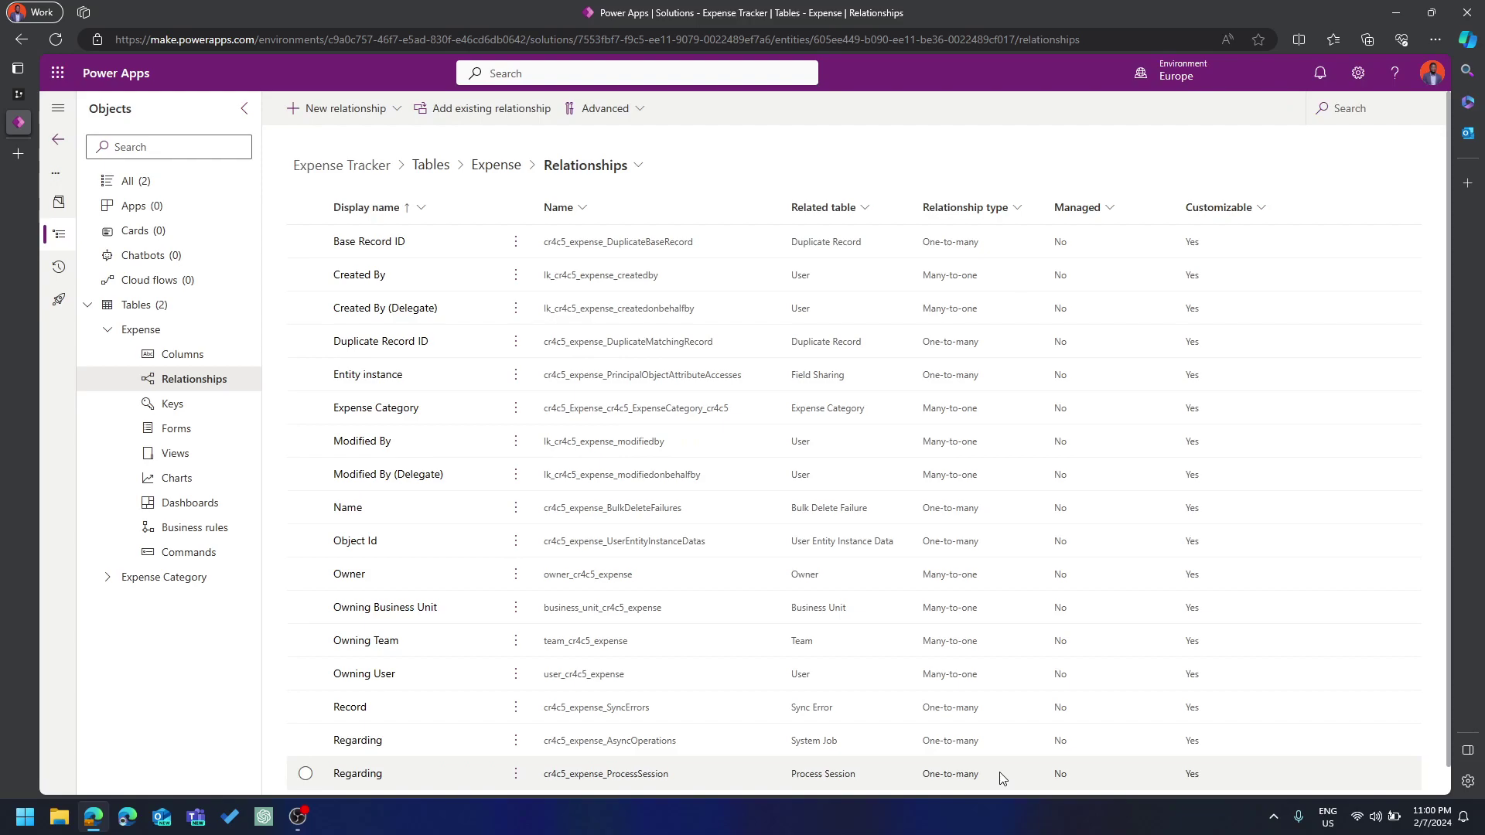
Check the Expense table's columns list and switch to the Expense Tracker diagram in drawSQL to compare the planned fields
click(624, 170)
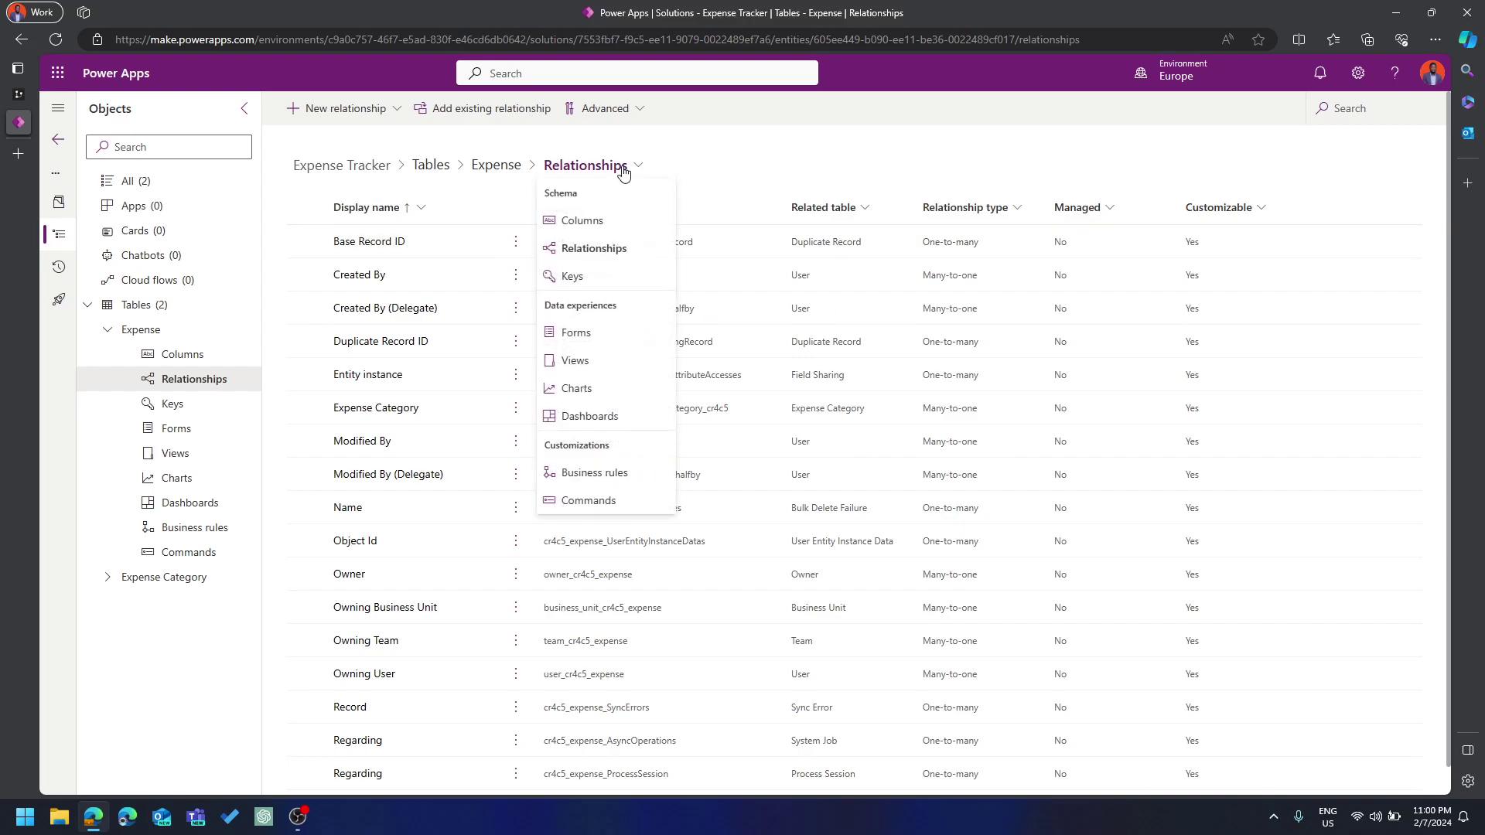
click(594, 222)
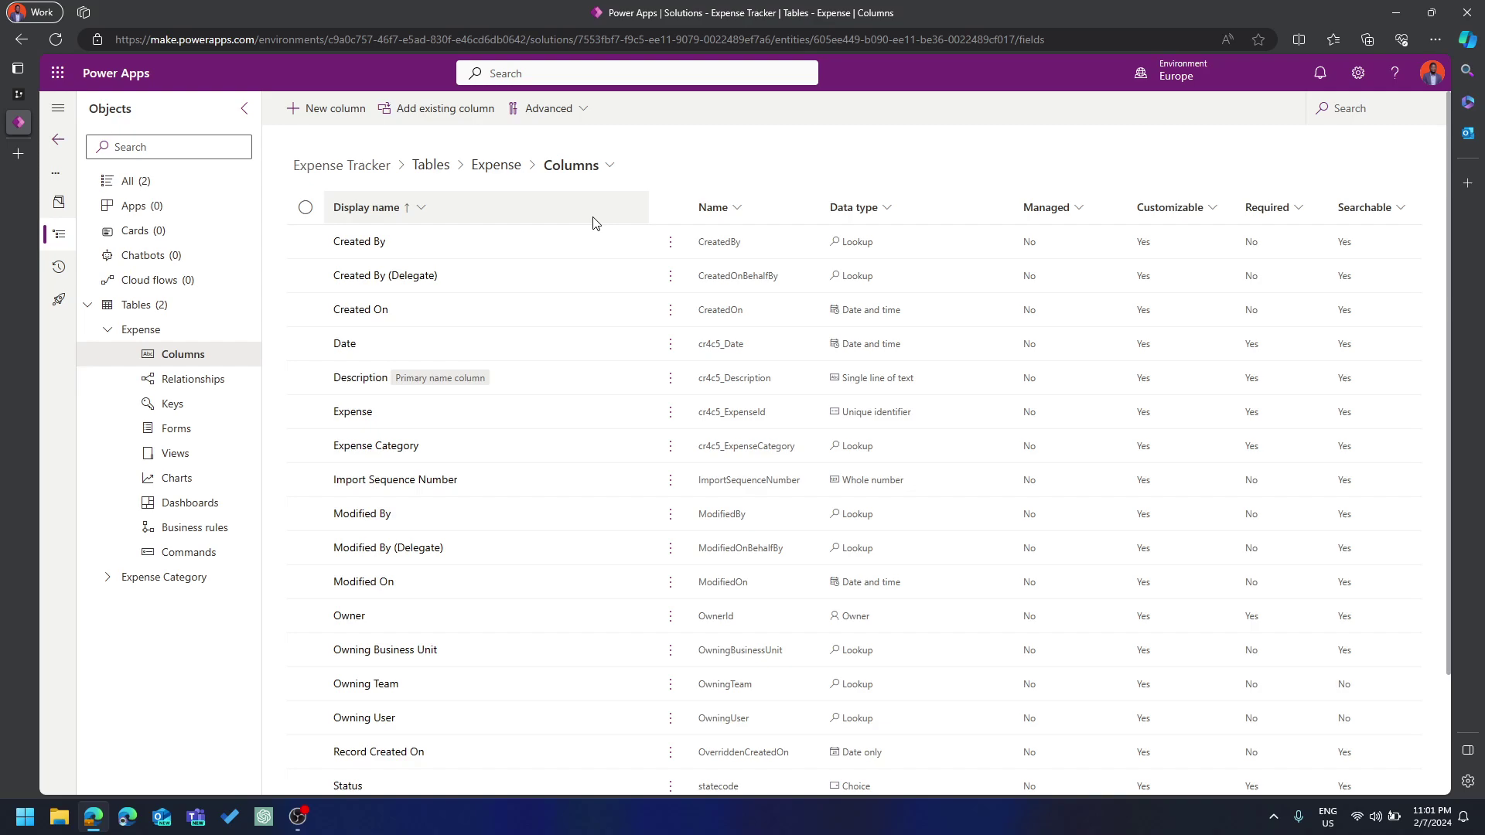
click(19, 94)
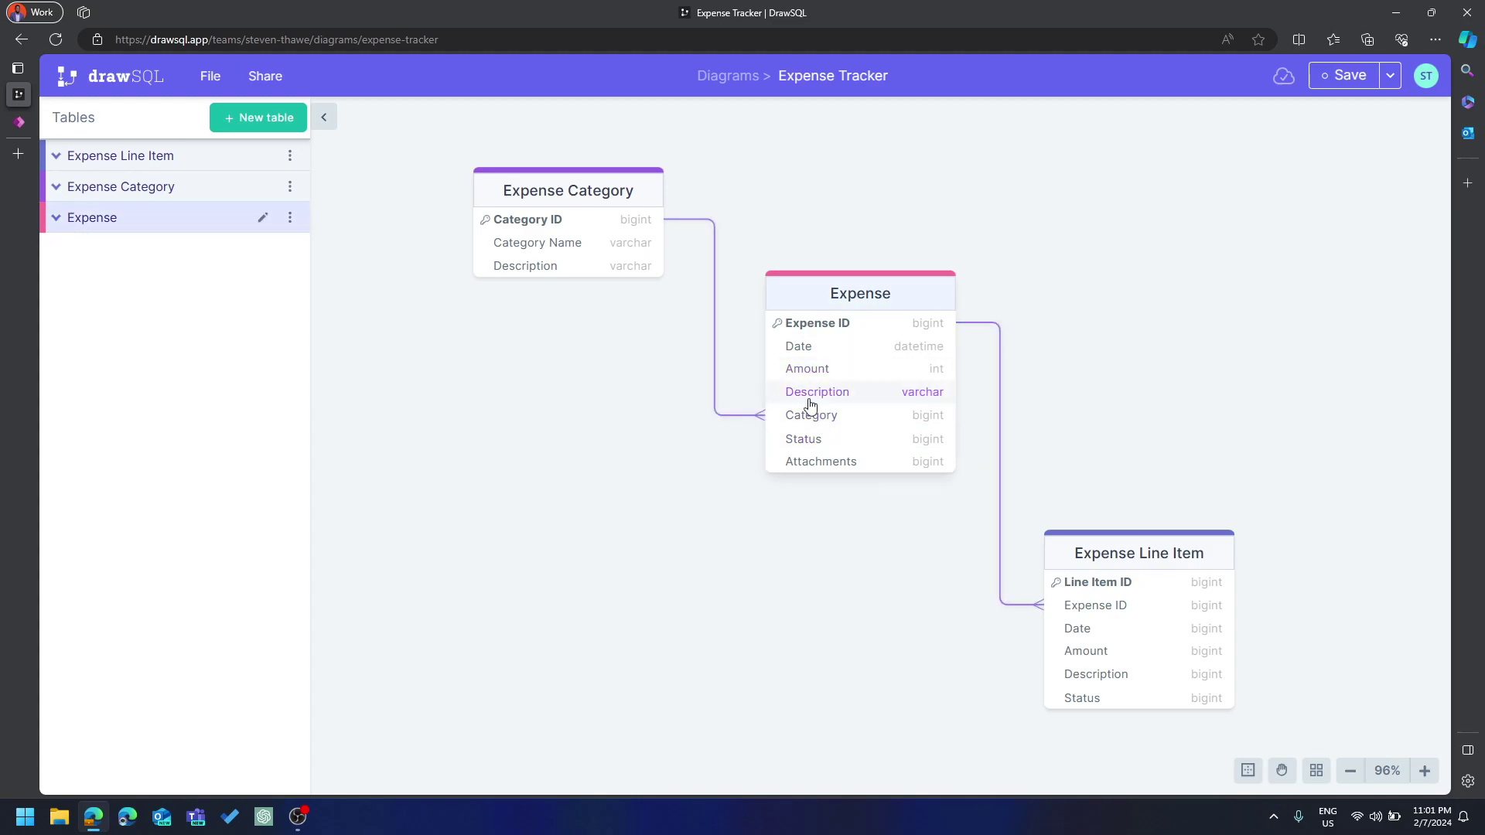
Switch back to Power Apps and open the Expense table's main Information form for editing
click(16, 124)
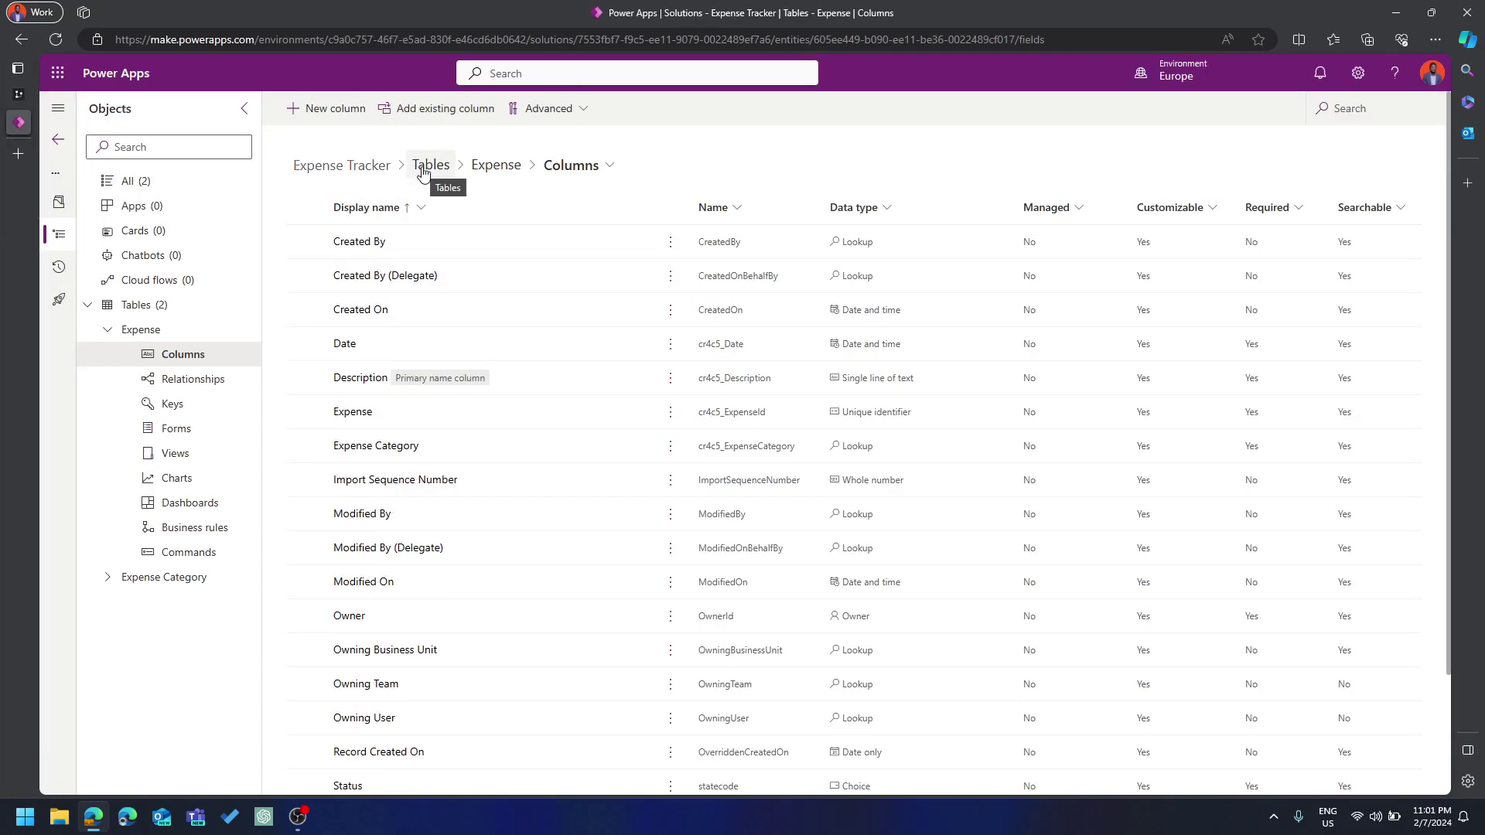
click(582, 166)
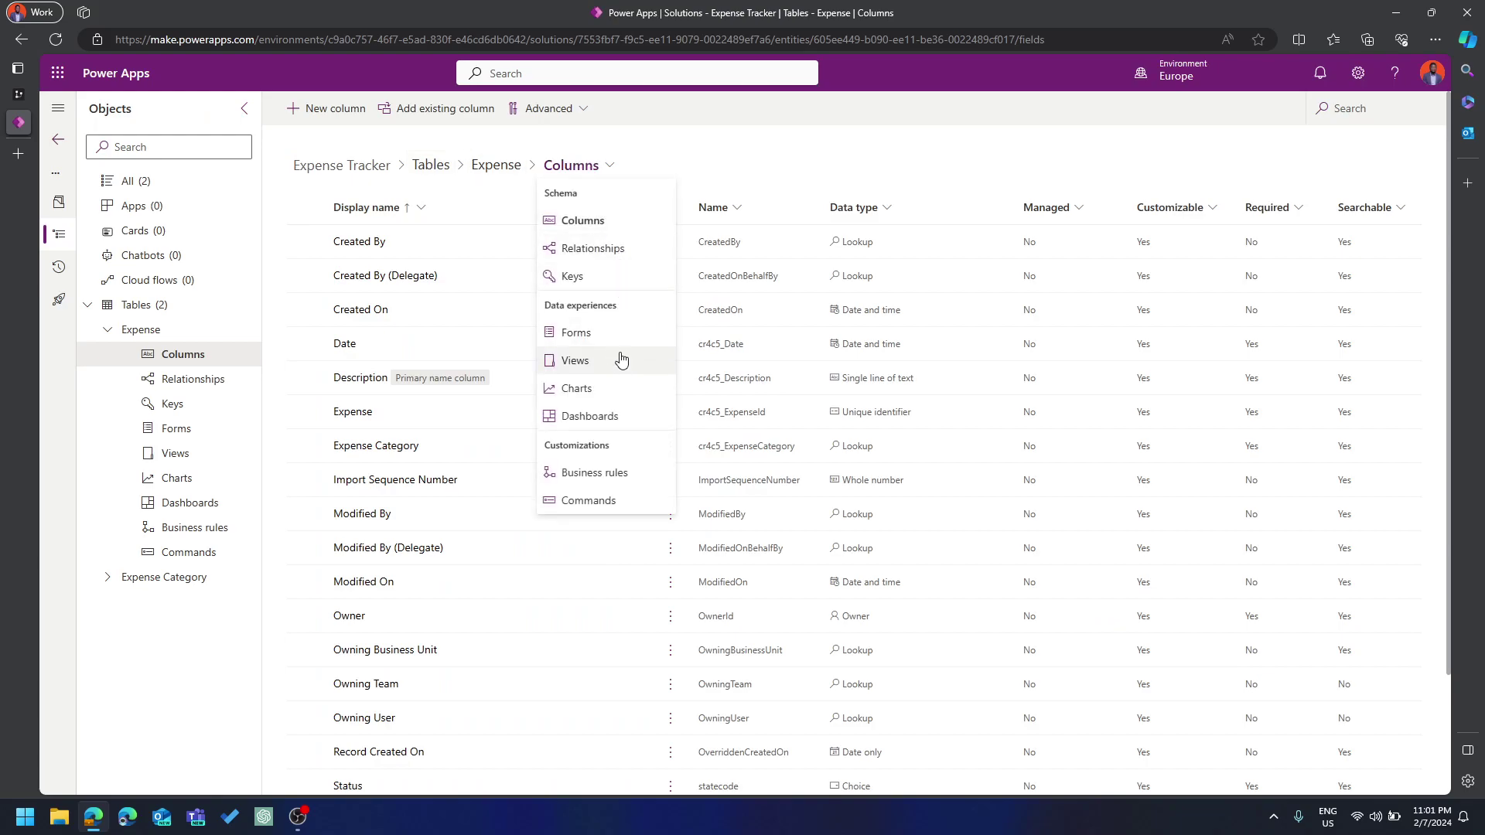
click(620, 333)
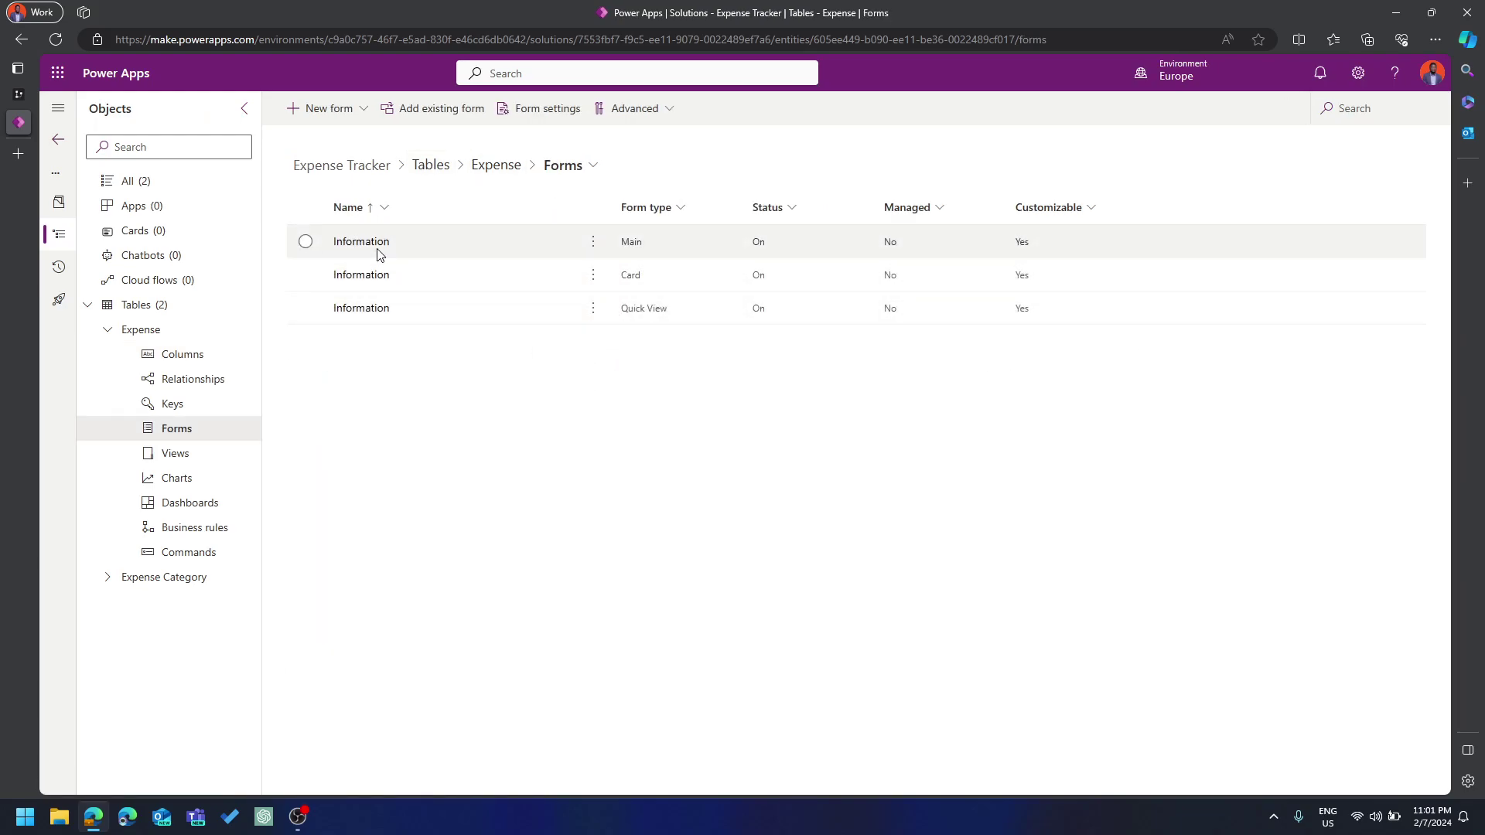
click(341, 242)
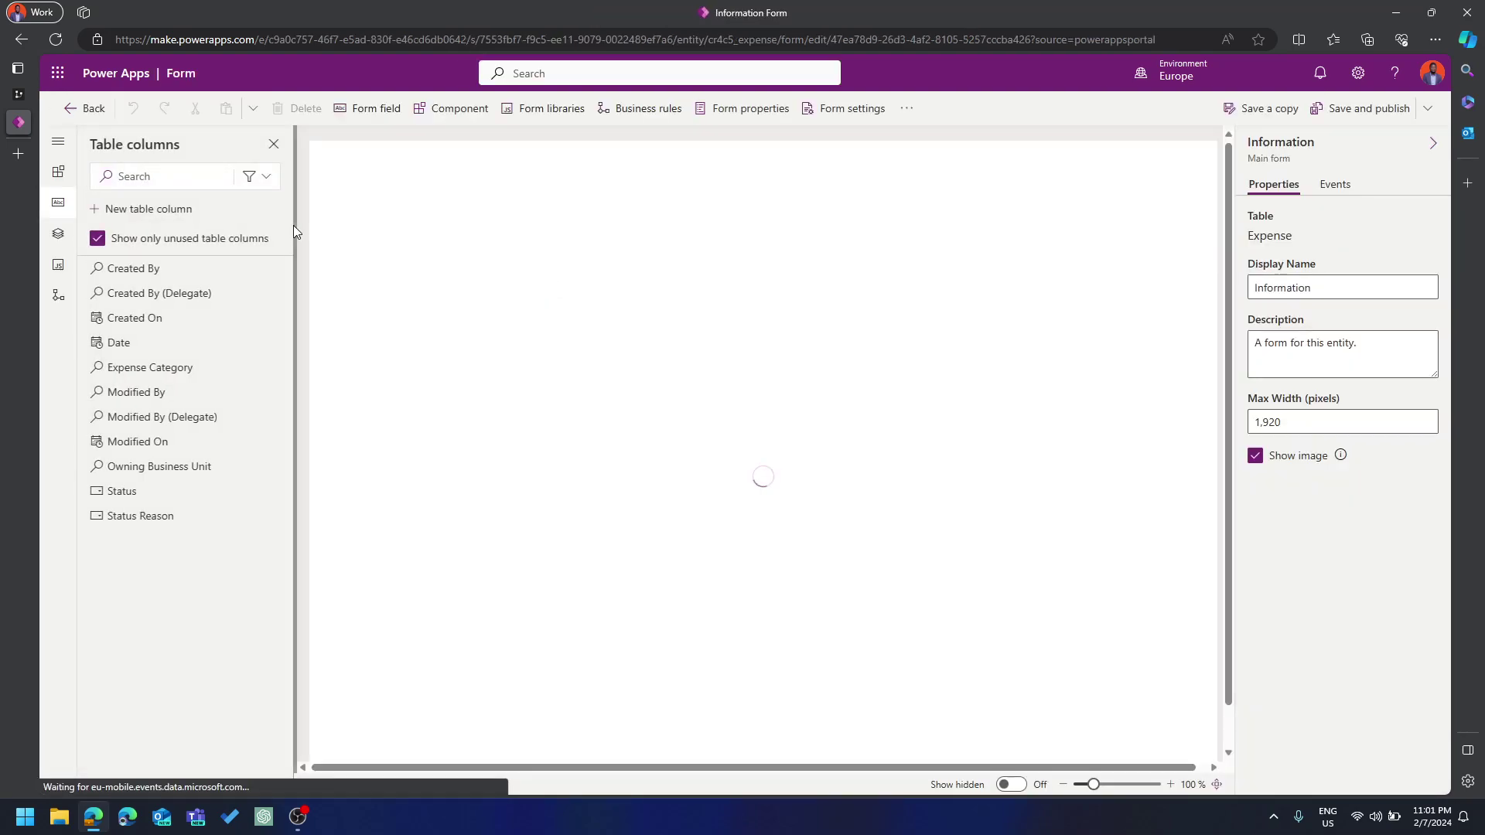
Filter the available table columns and add Date and Expense Category to the form between Description and Owner
click(264, 177)
click(226, 261)
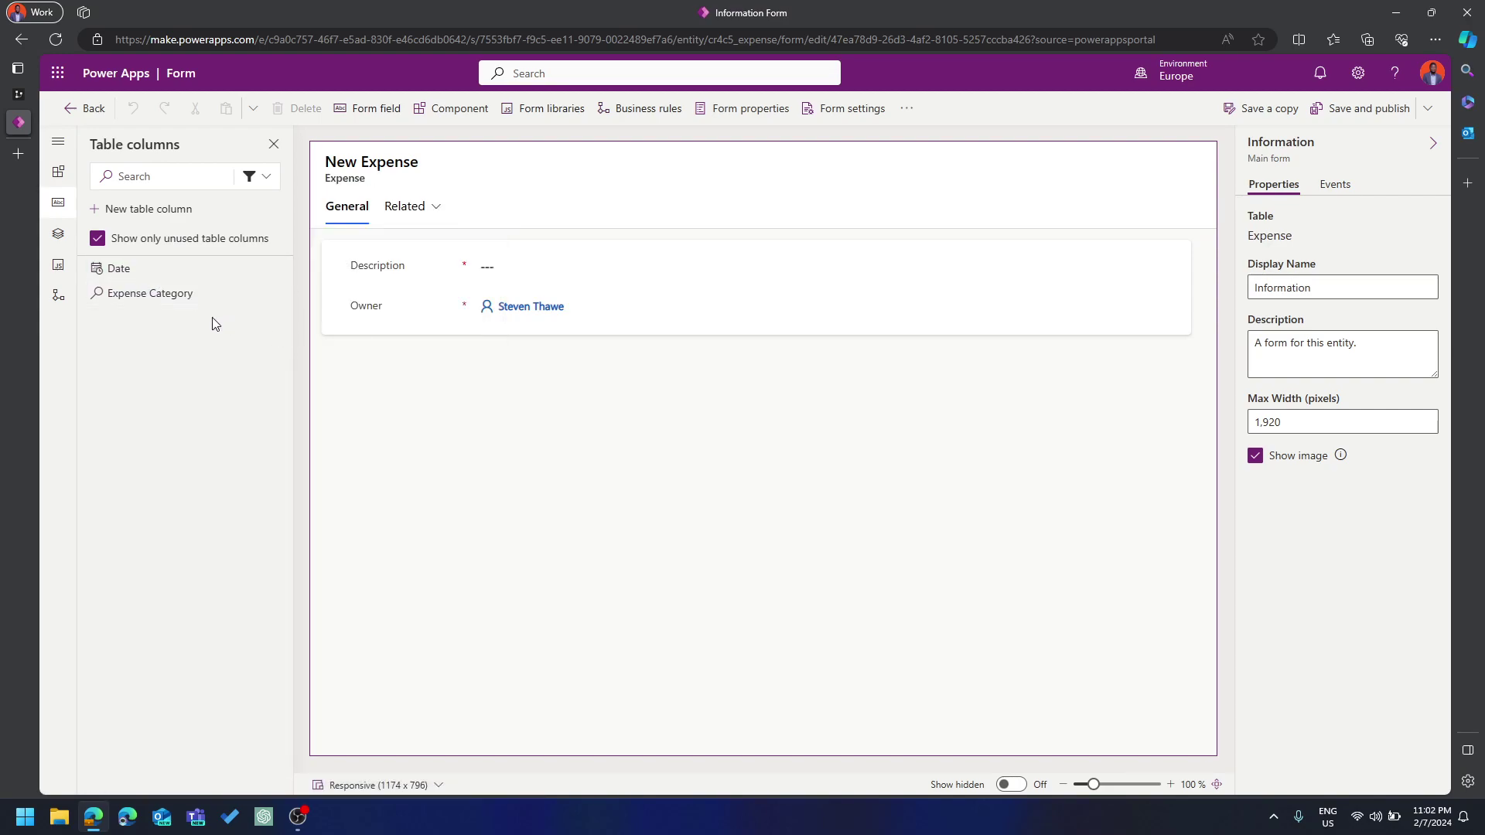
drag(173, 279, 362, 323)
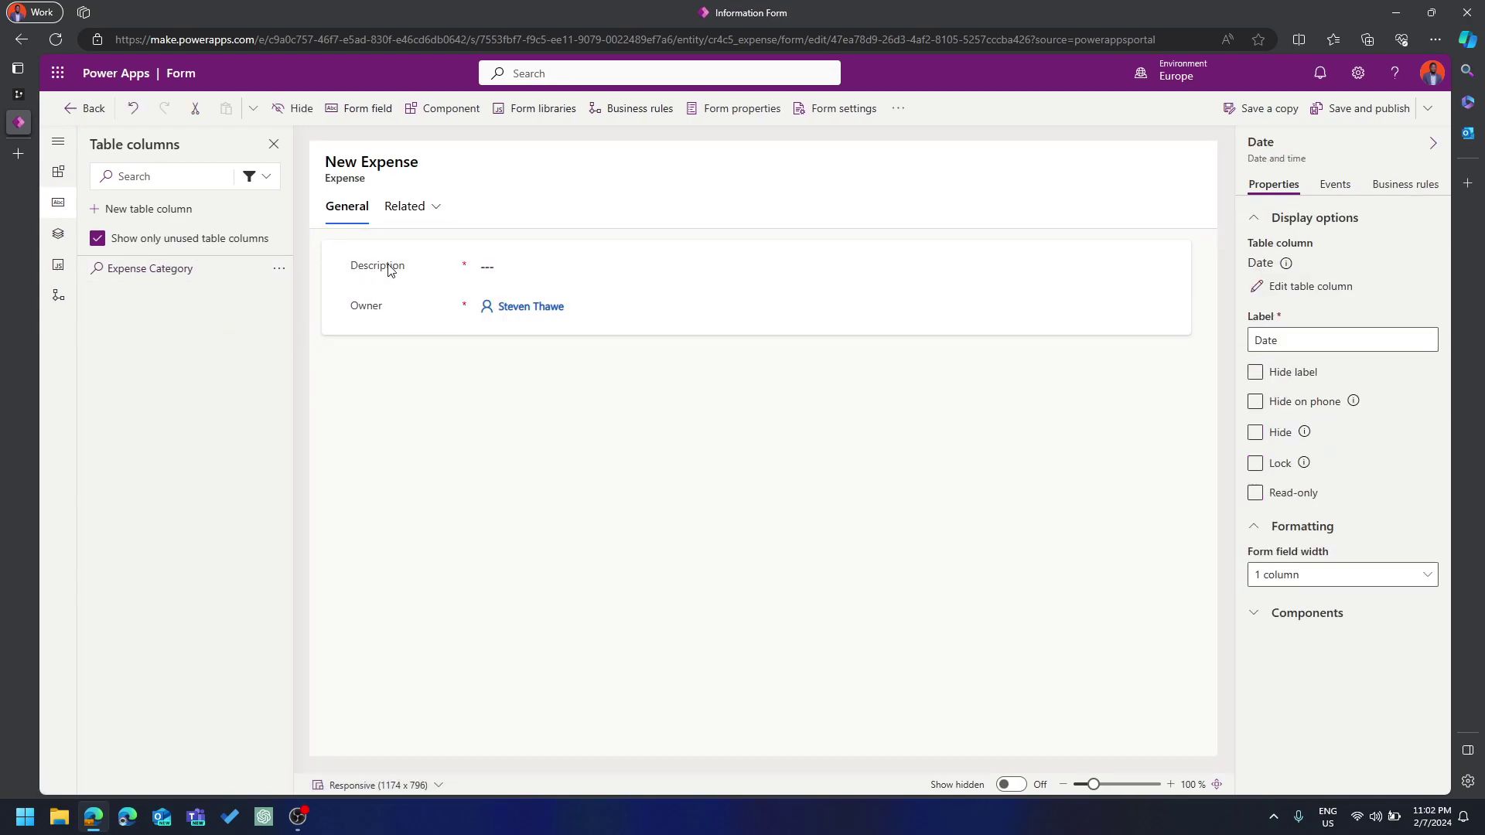
drag(147, 269, 398, 363)
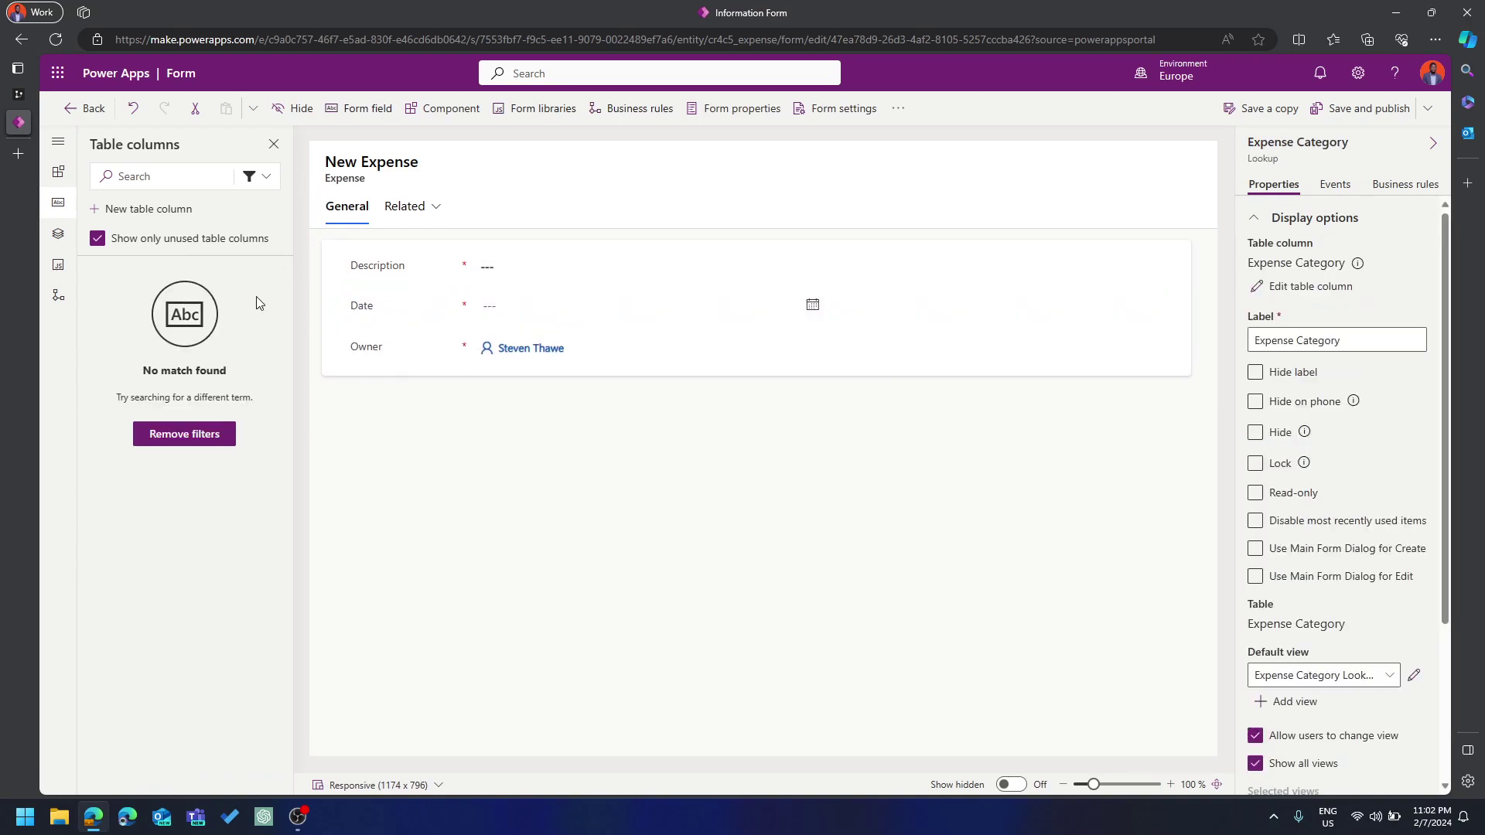
Hide the Owner field on the Expense form
click(420, 396)
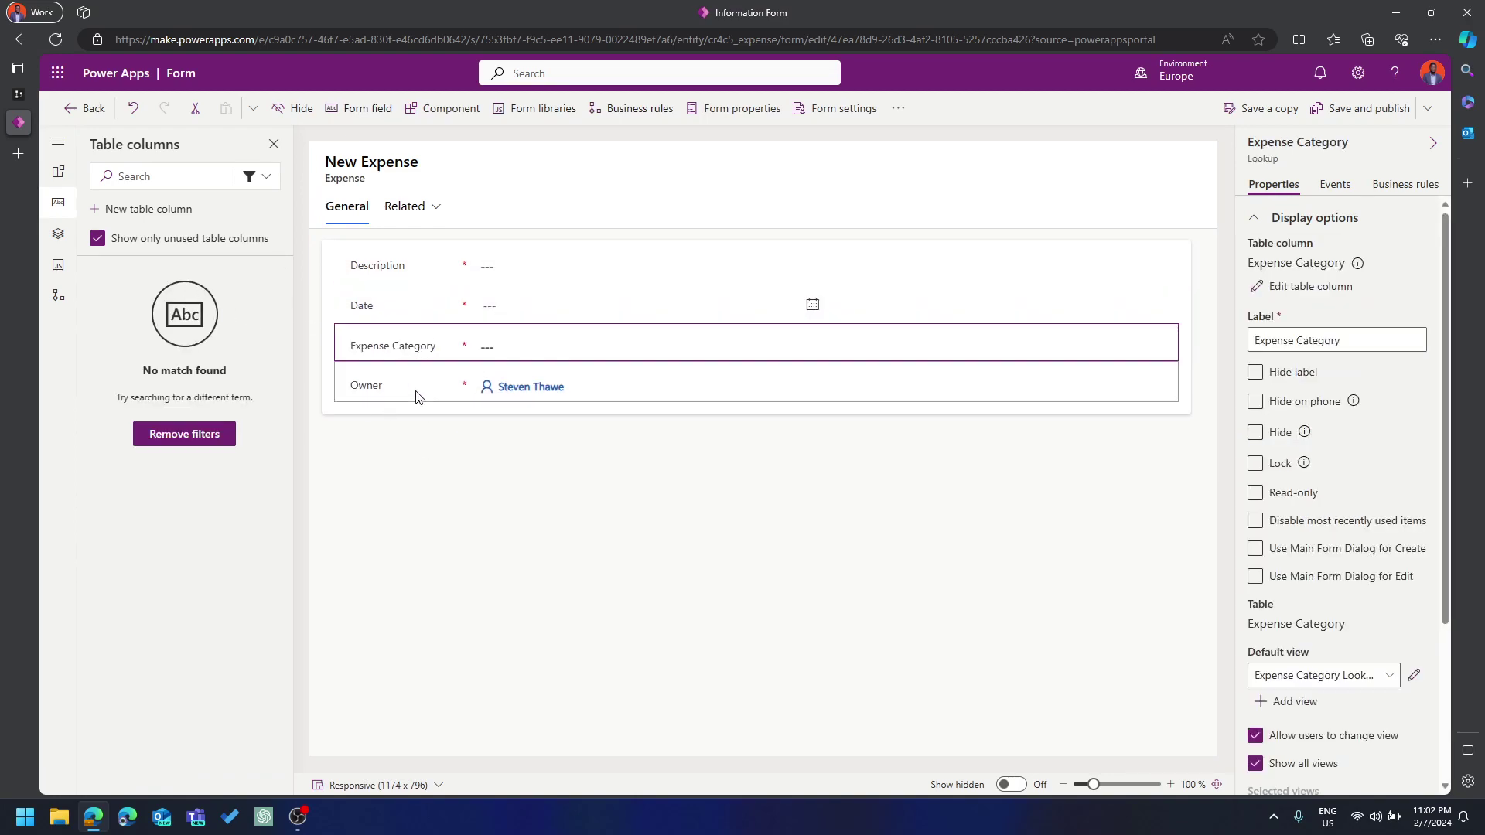
click(1255, 432)
click(710, 486)
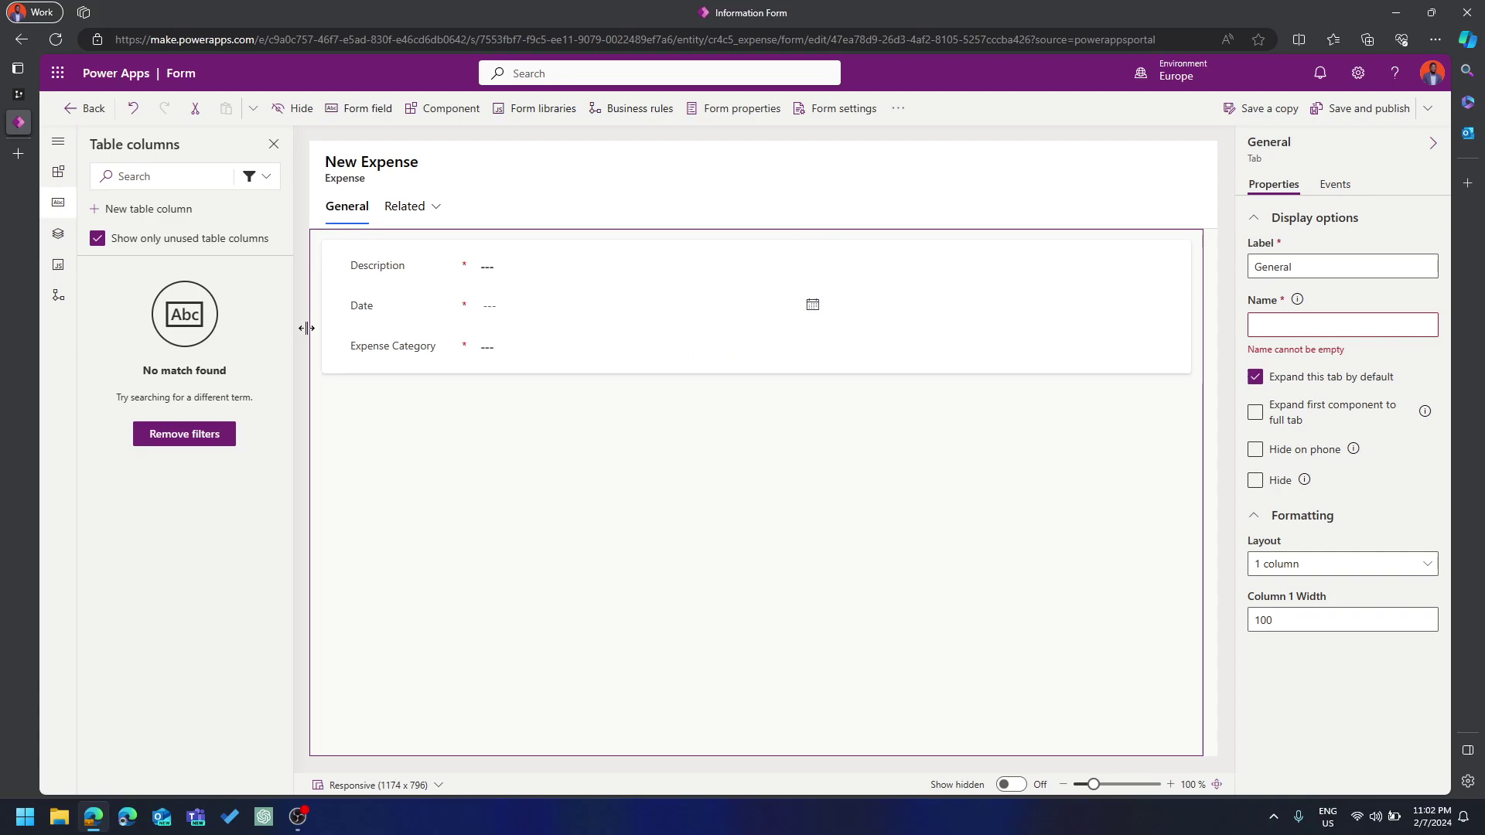
click(304, 305)
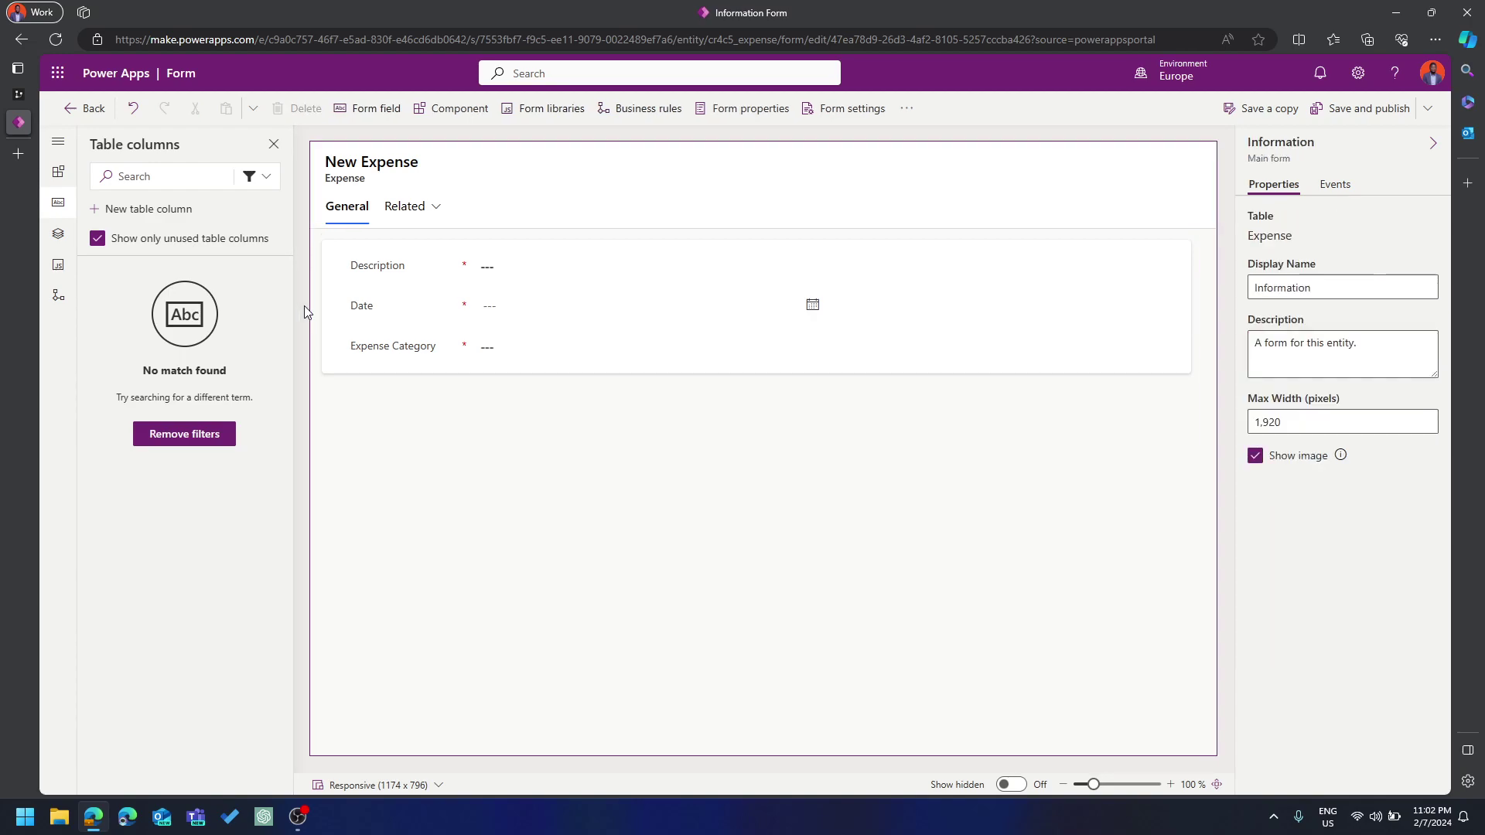
Set the layout of the form's General tab to 2 columns
click(365, 391)
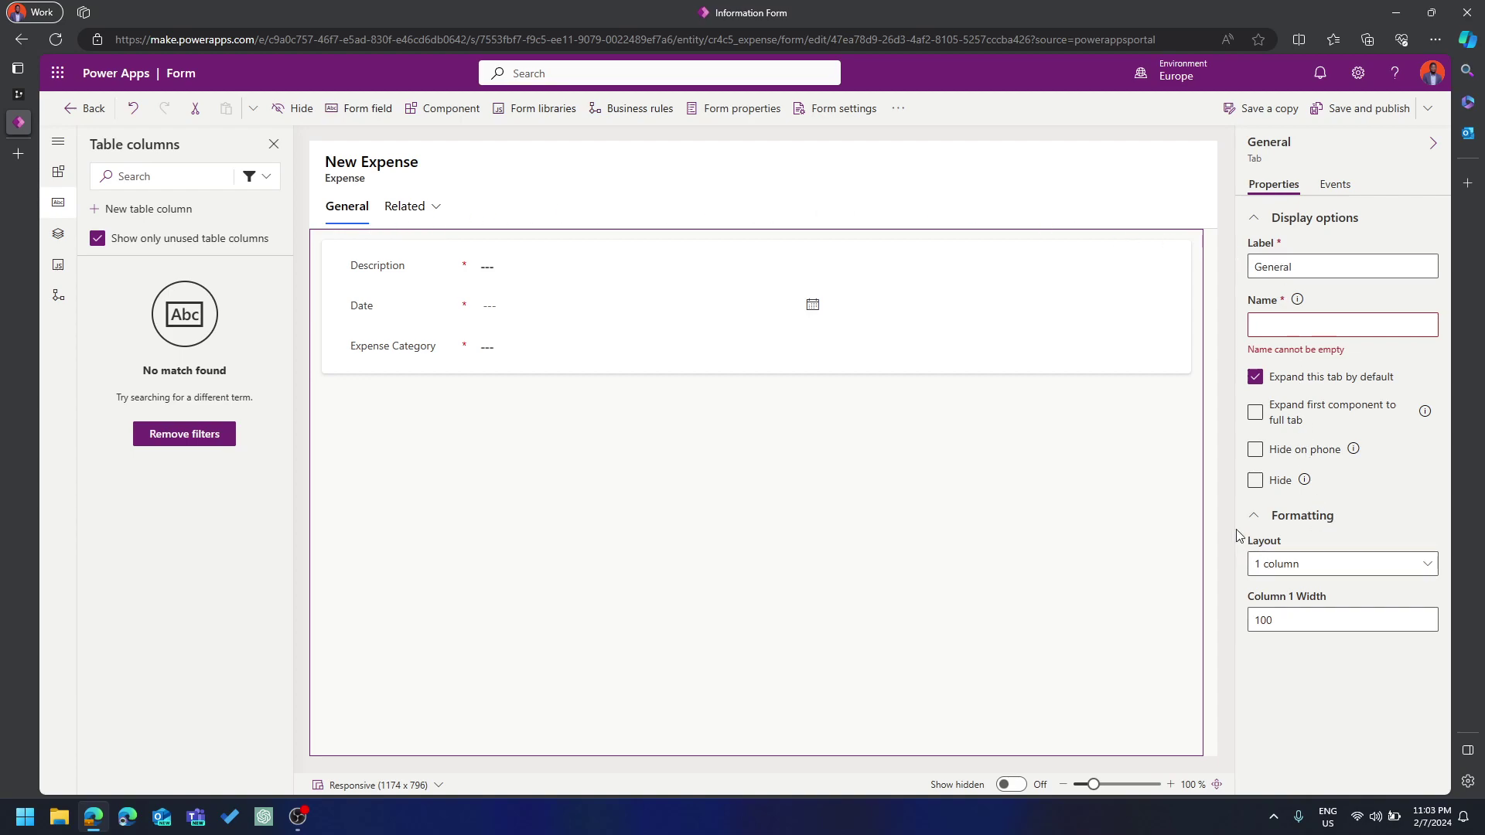
click(1292, 563)
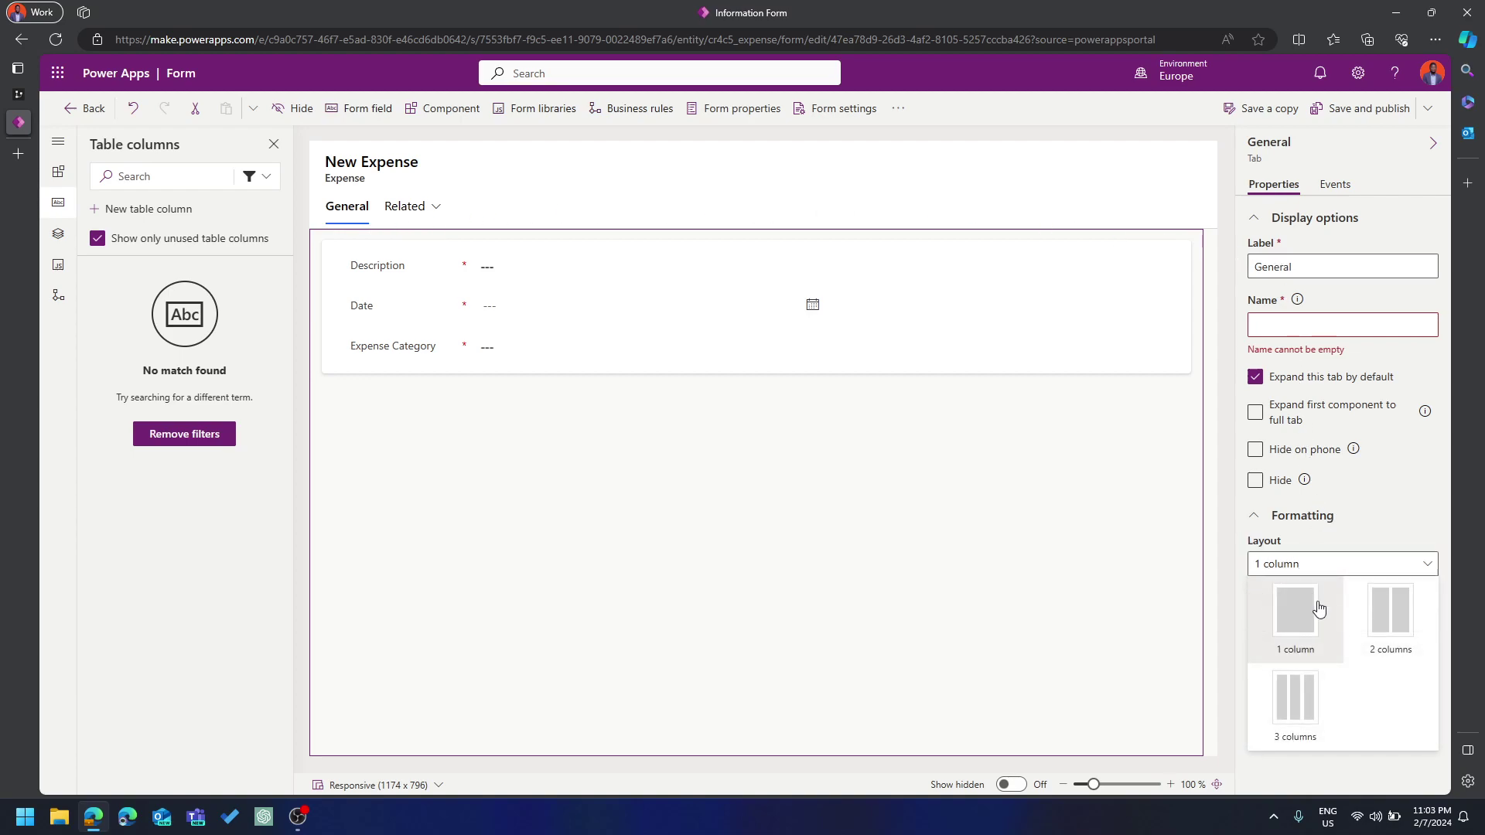
click(1386, 621)
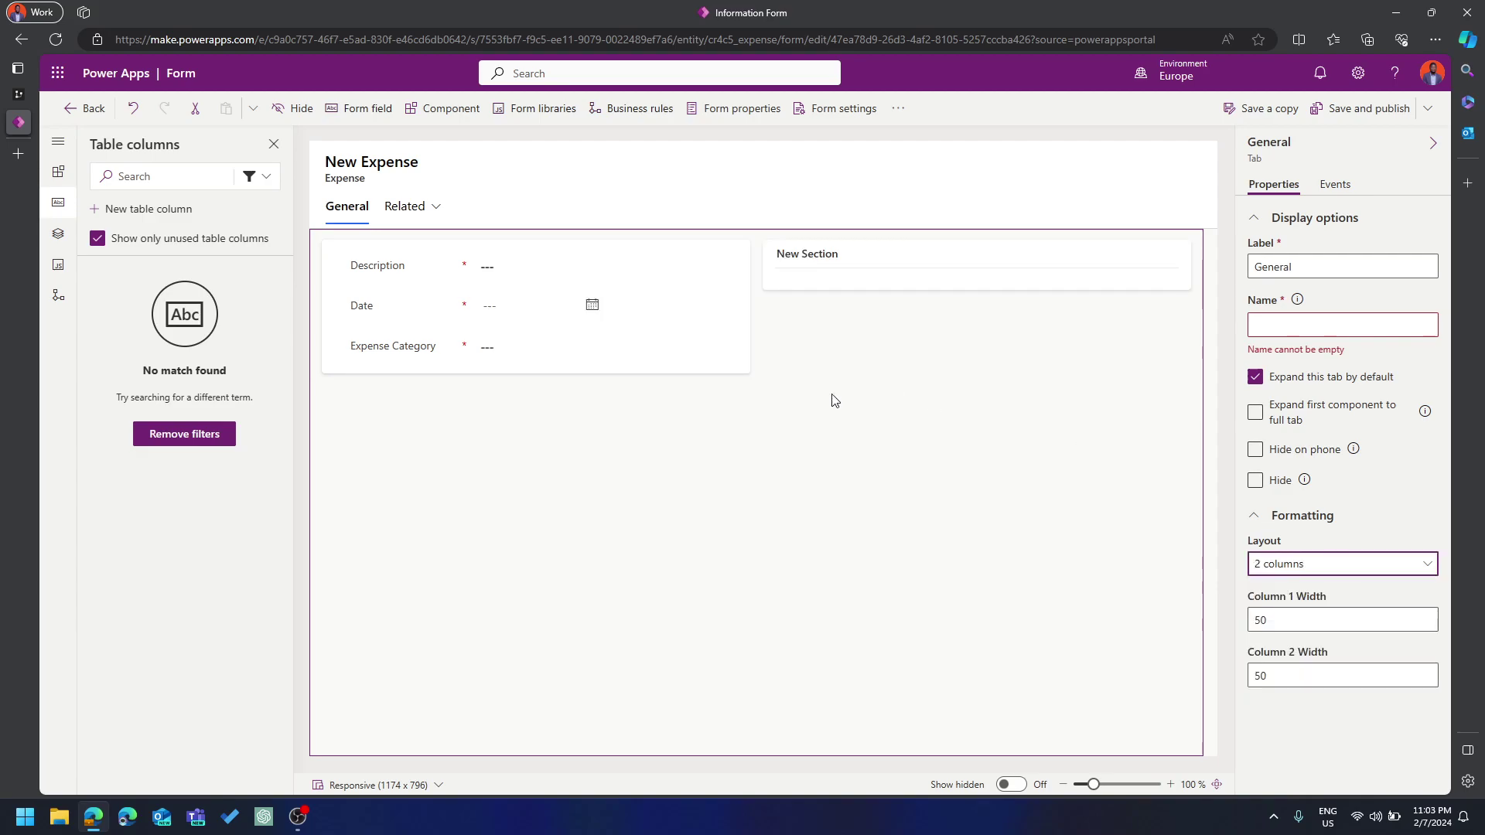
click(462, 361)
click(387, 307)
click(381, 267)
click(388, 309)
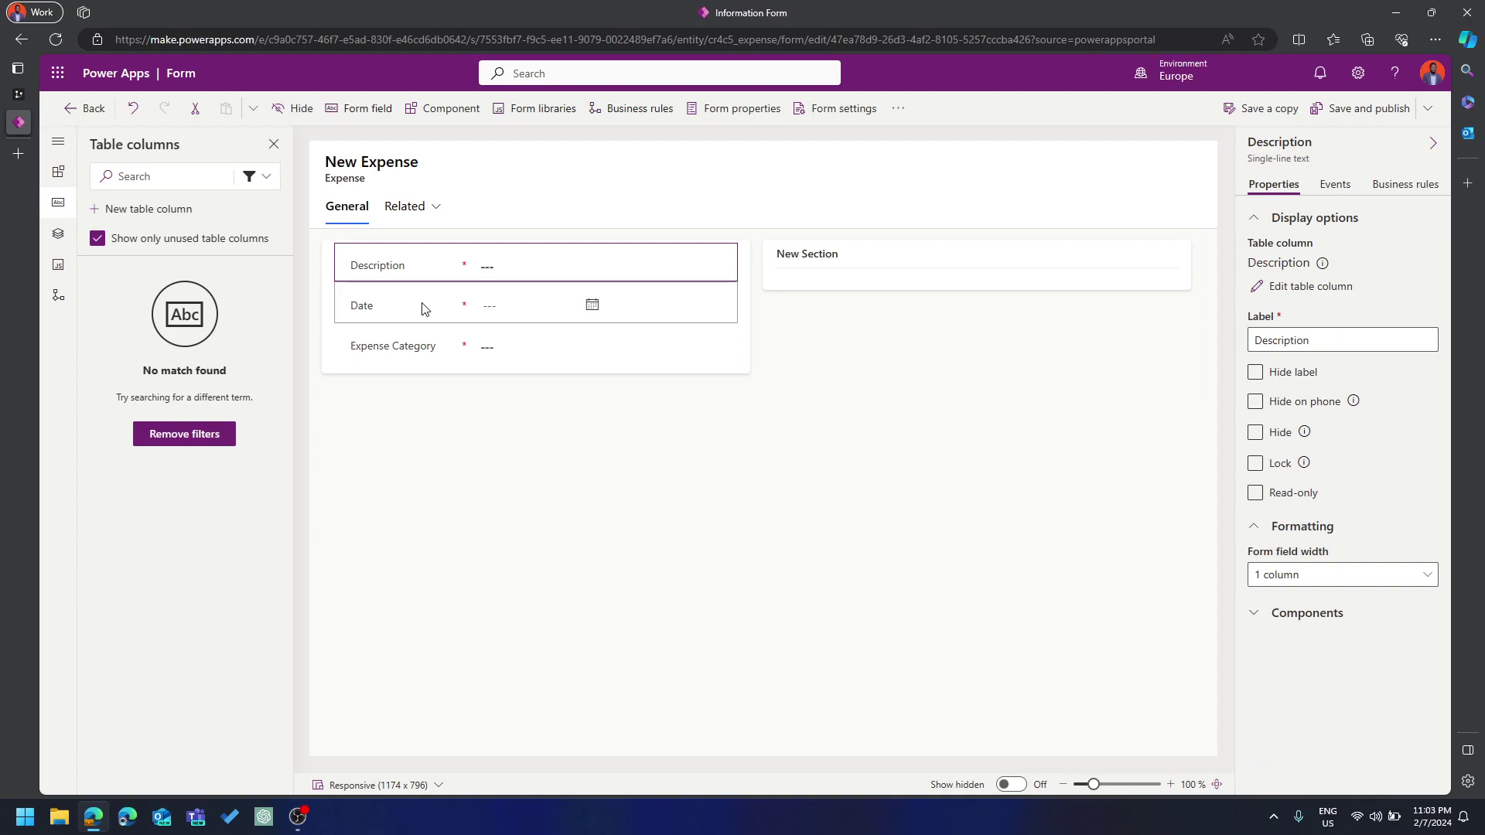
Add a Timeline component to the New Section in the second column and hide the section's label
click(830, 270)
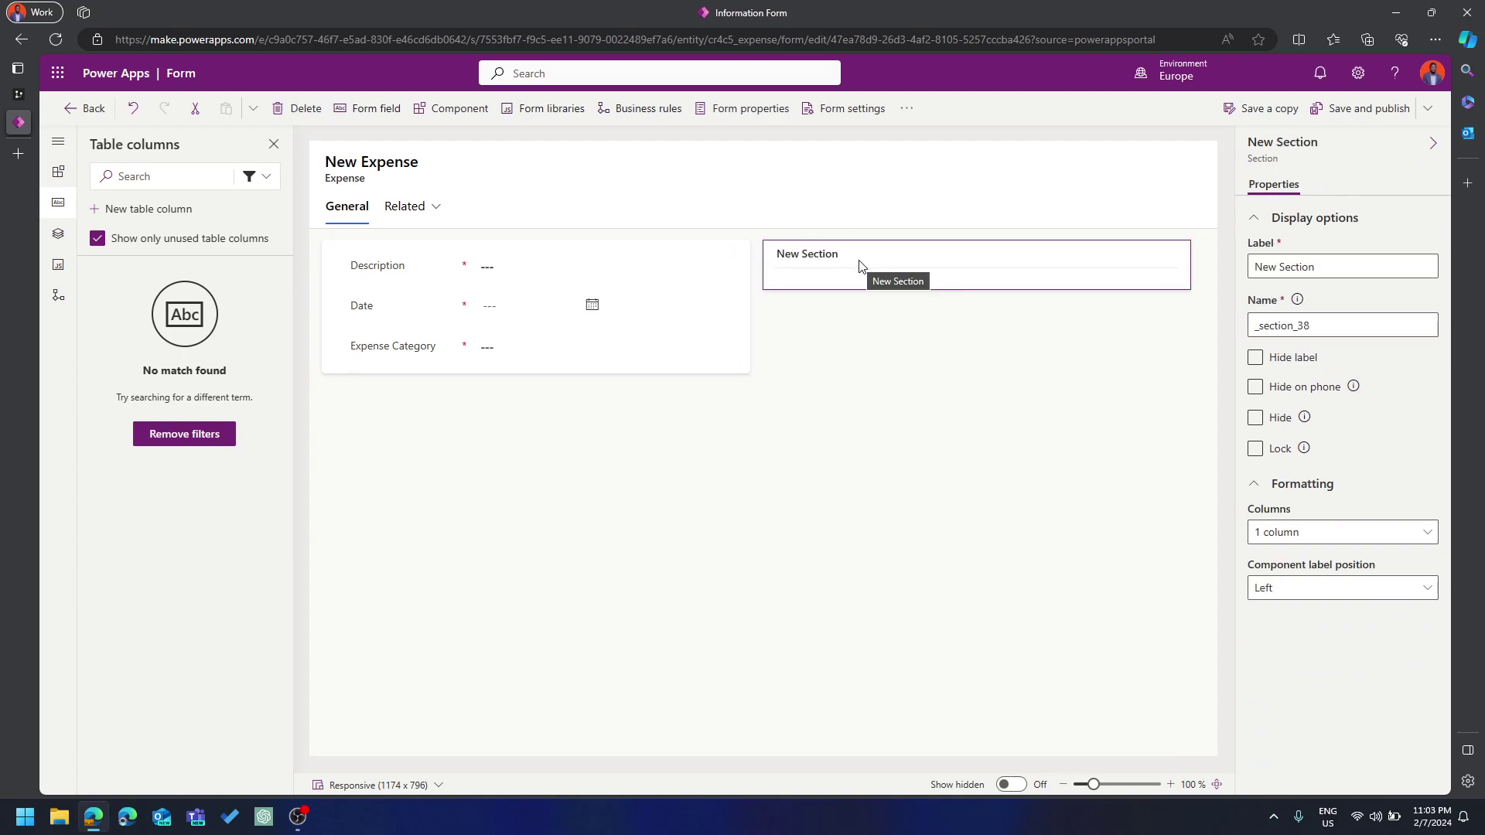
click(456, 115)
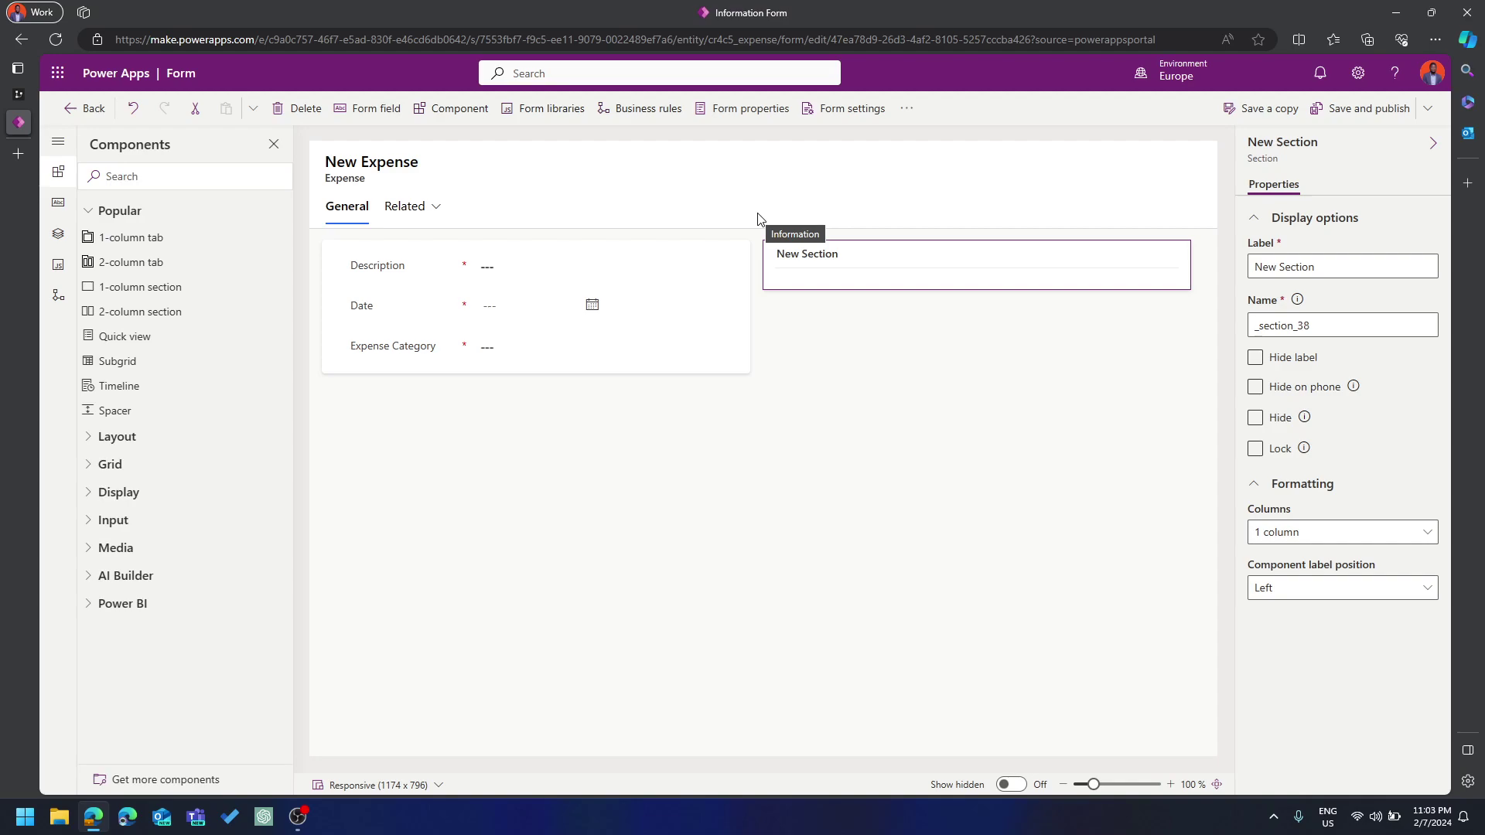
drag(120, 387, 847, 258)
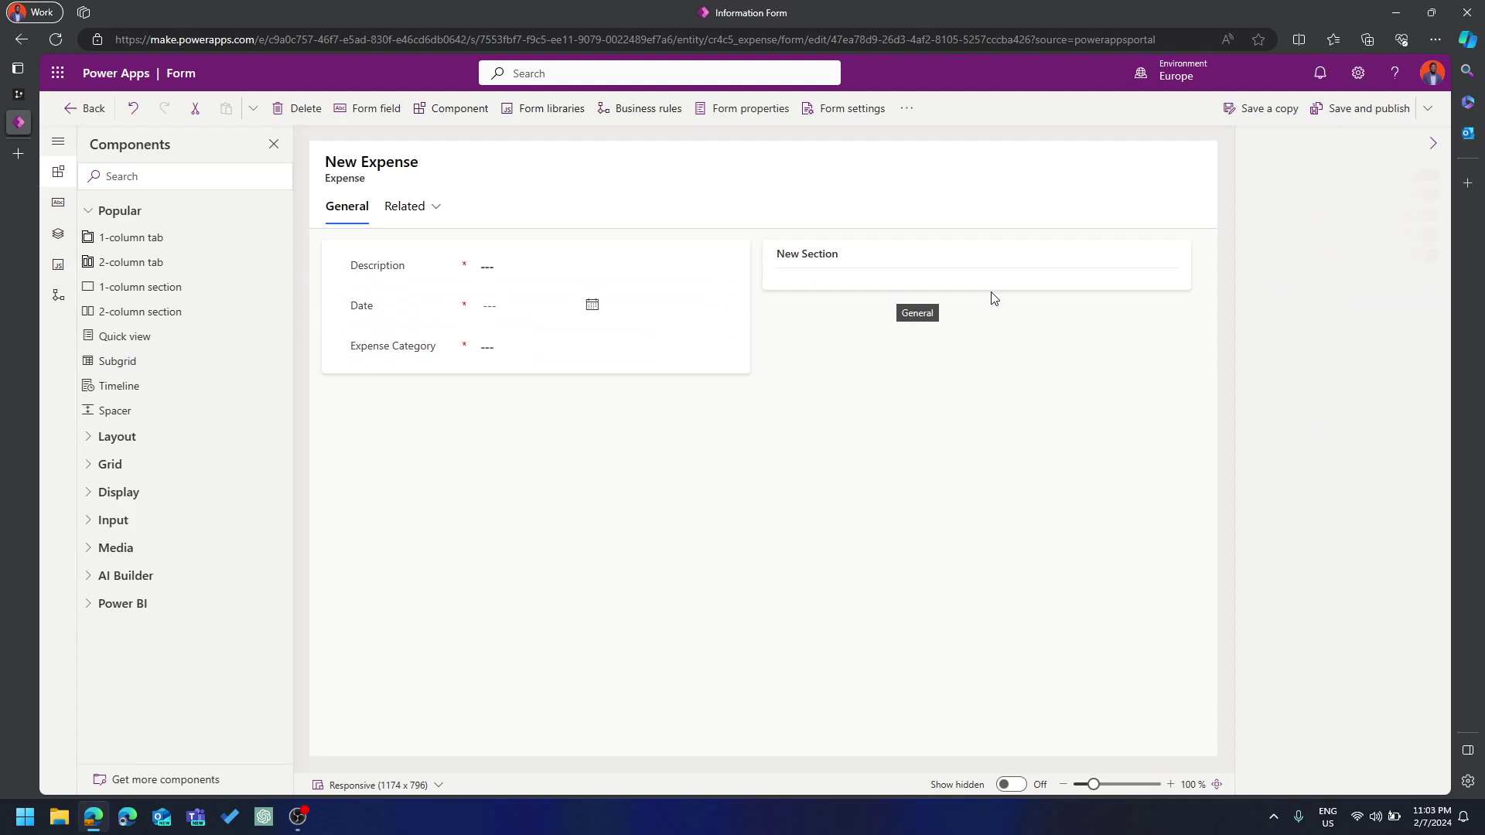
click(817, 256)
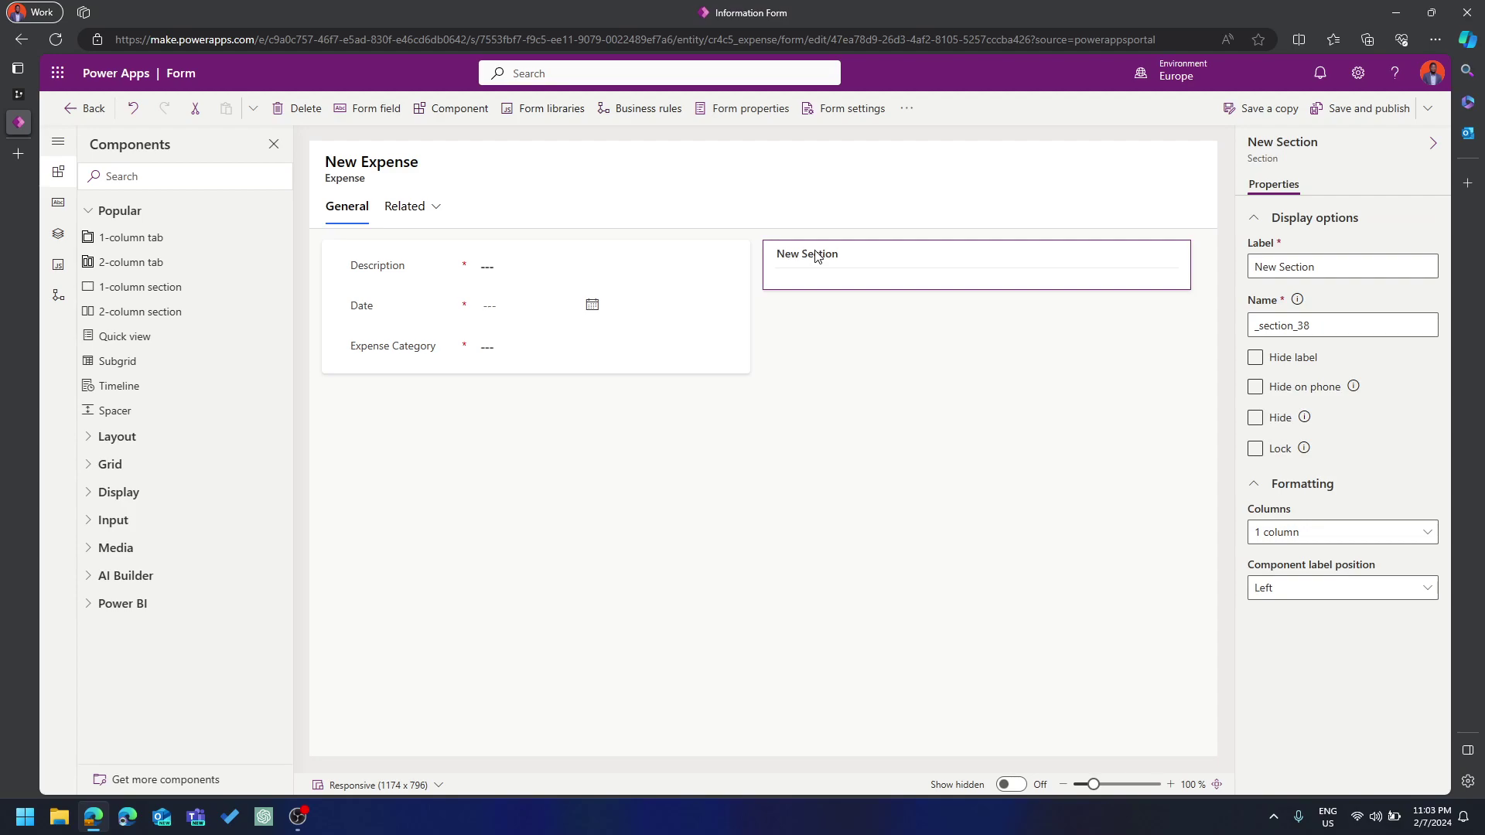
drag(136, 388, 626, 319)
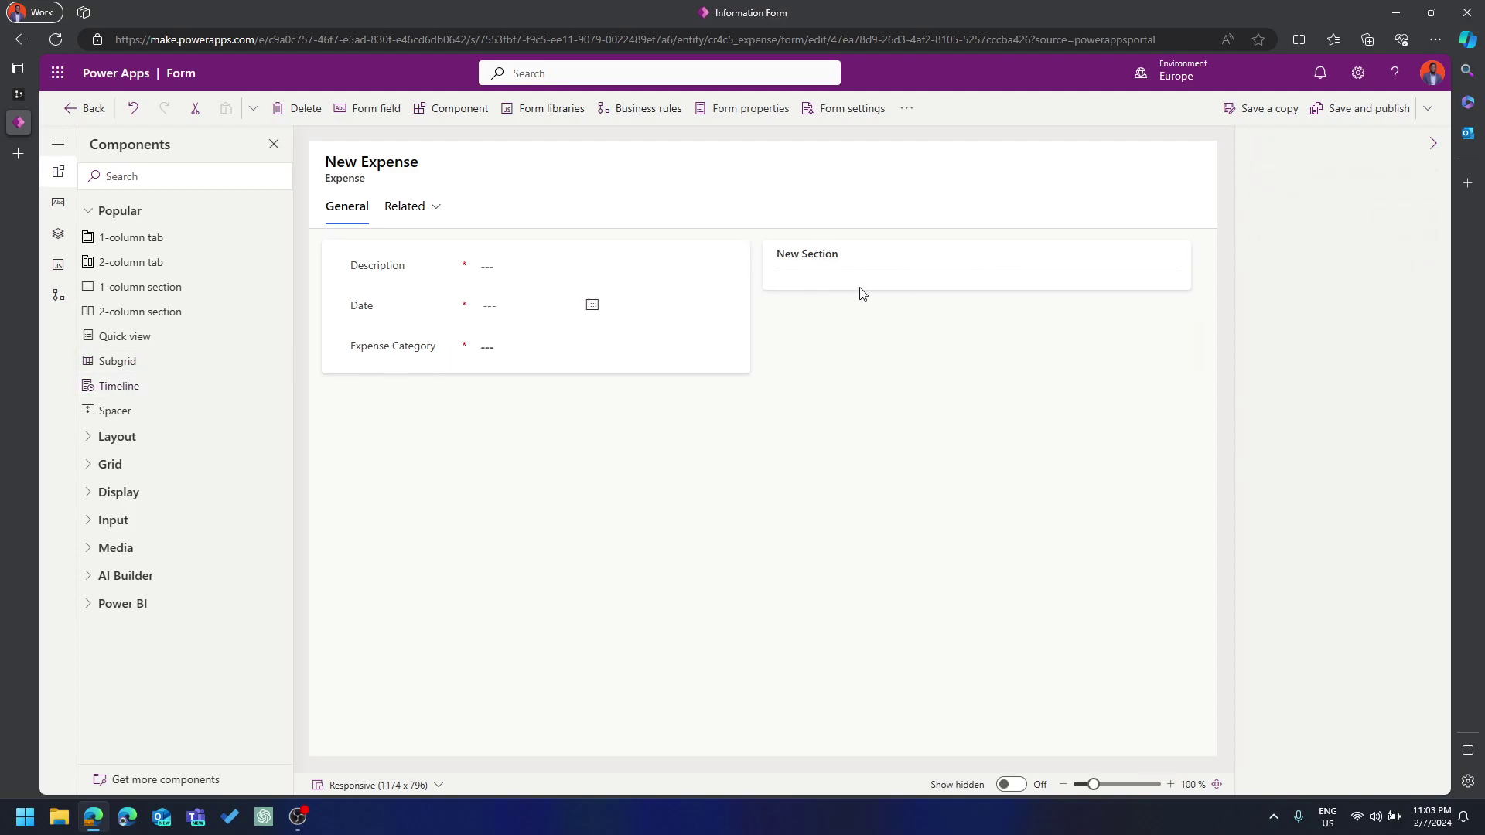
click(792, 257)
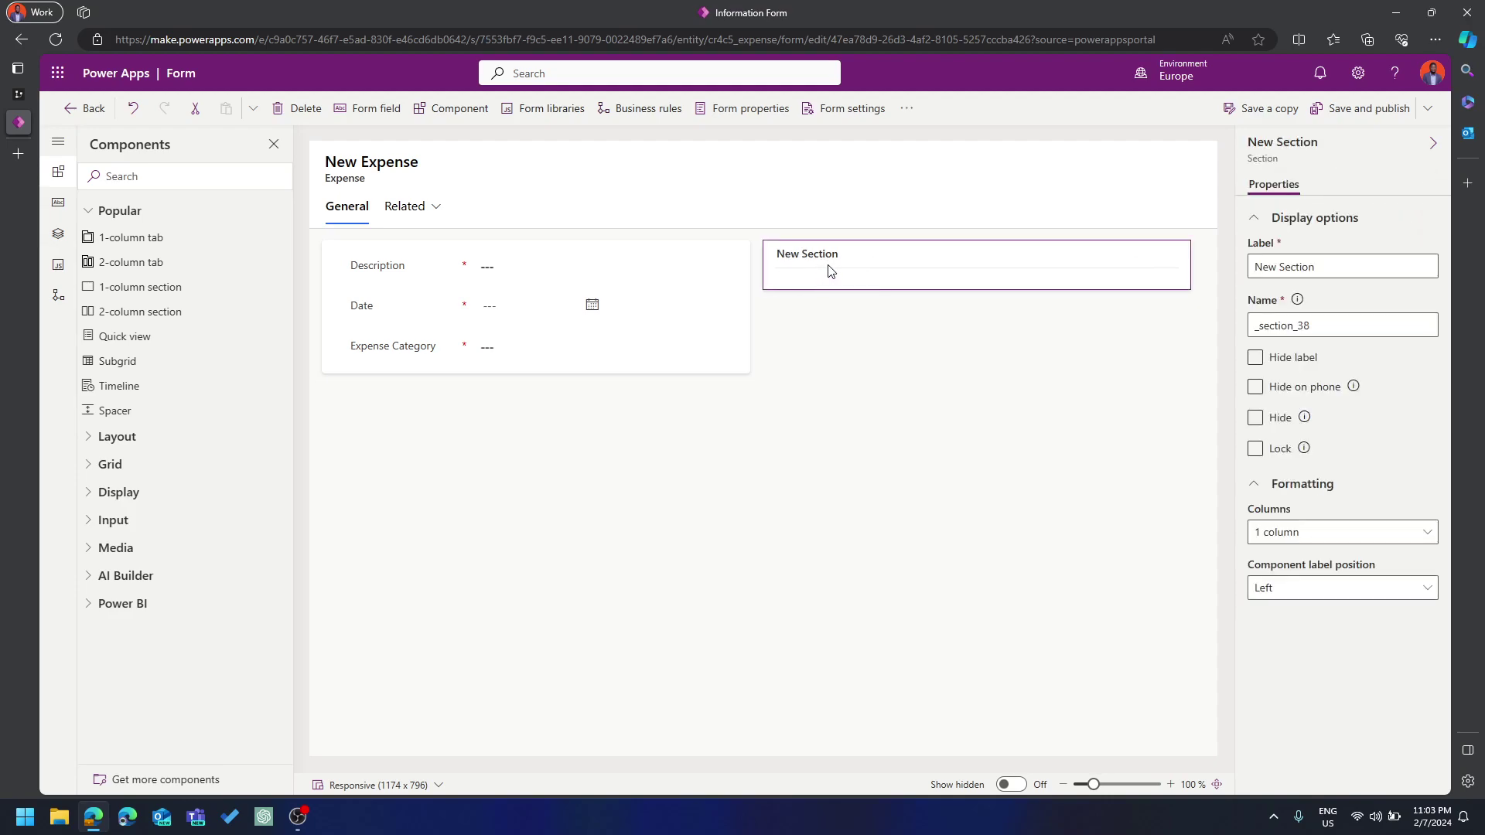
click(1286, 362)
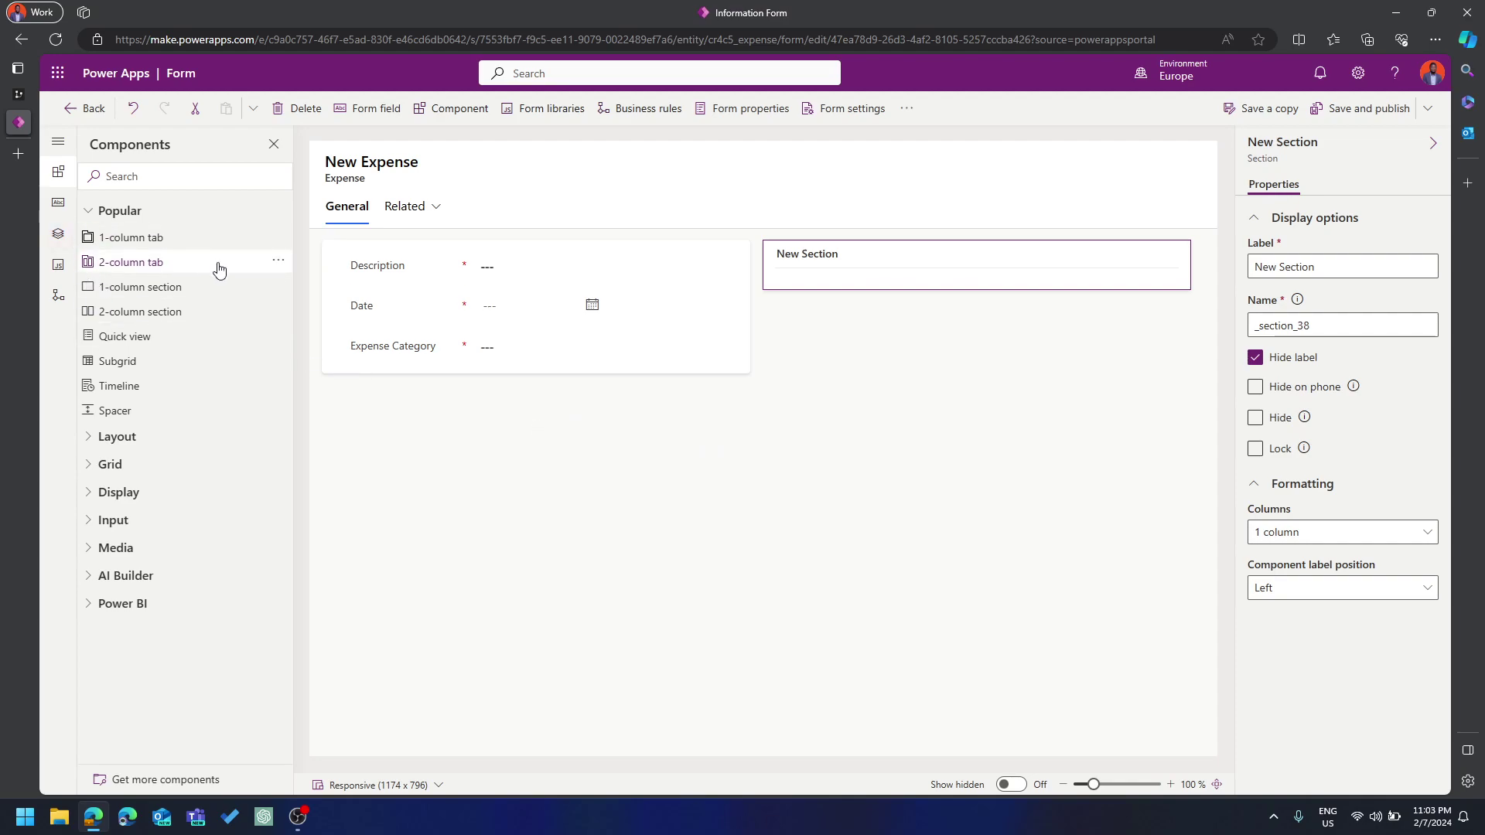
click(57, 206)
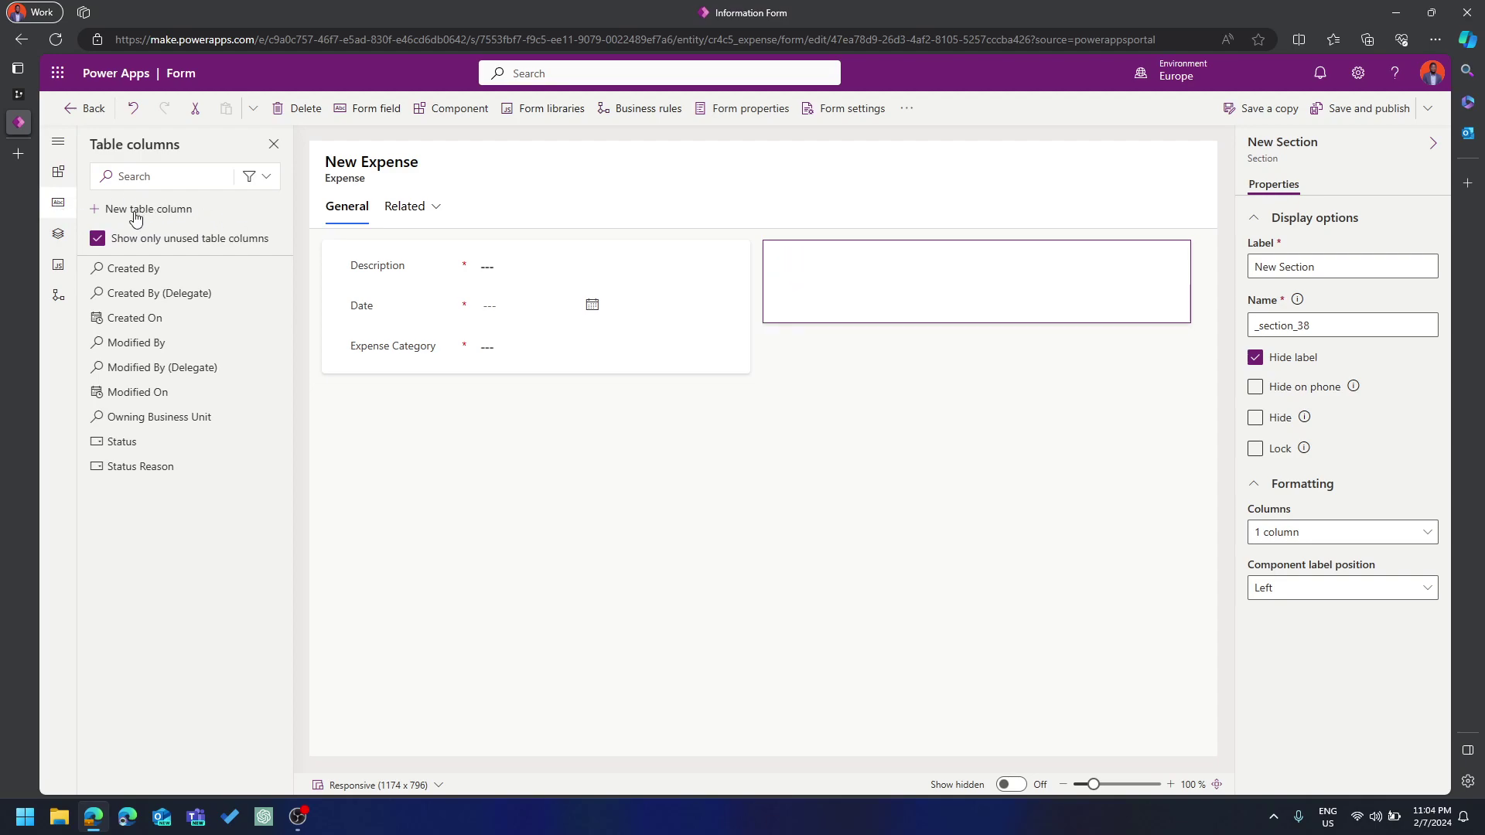
click(175, 209)
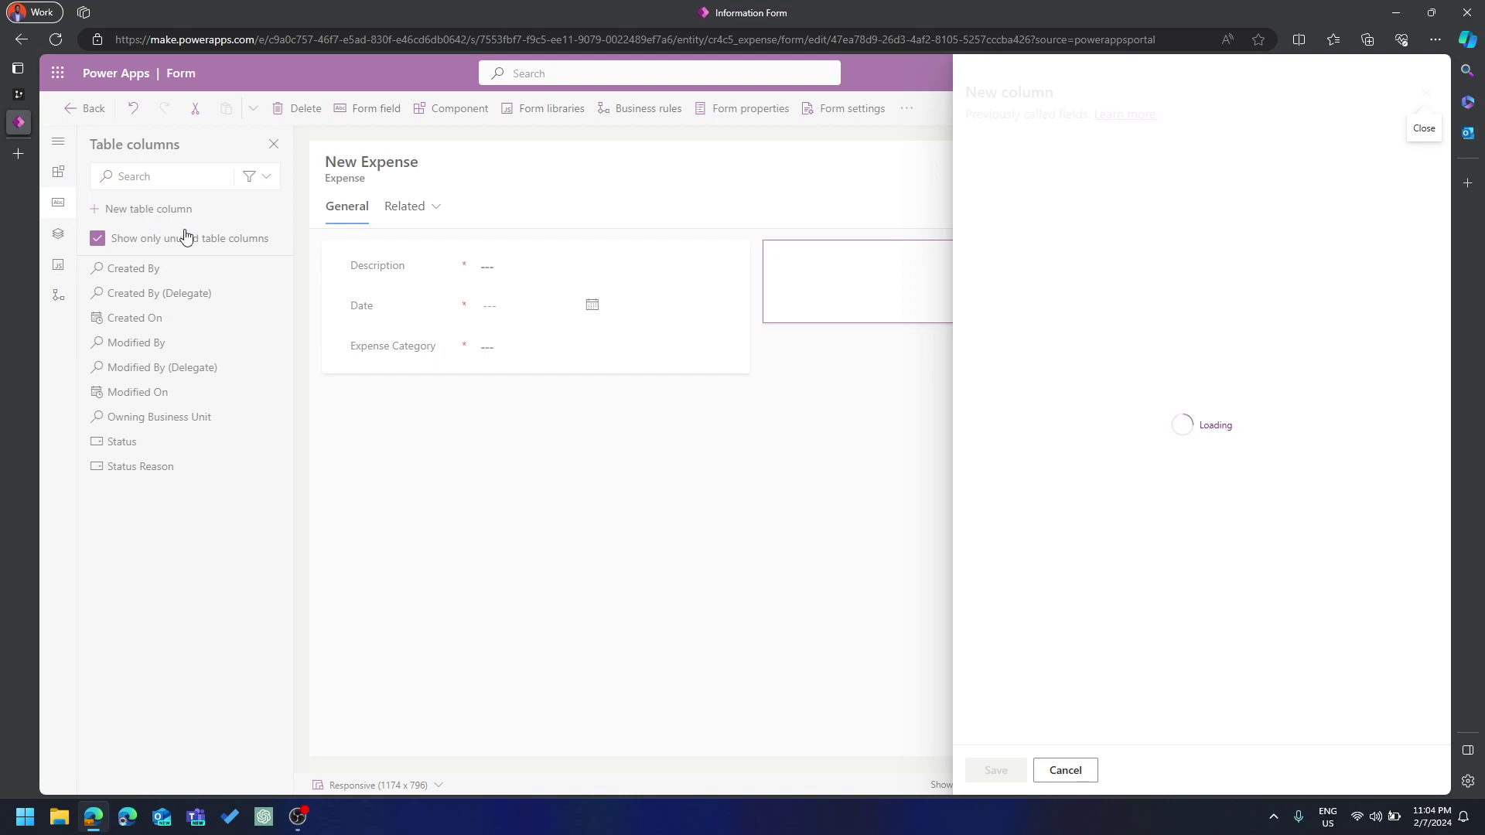
click(1075, 770)
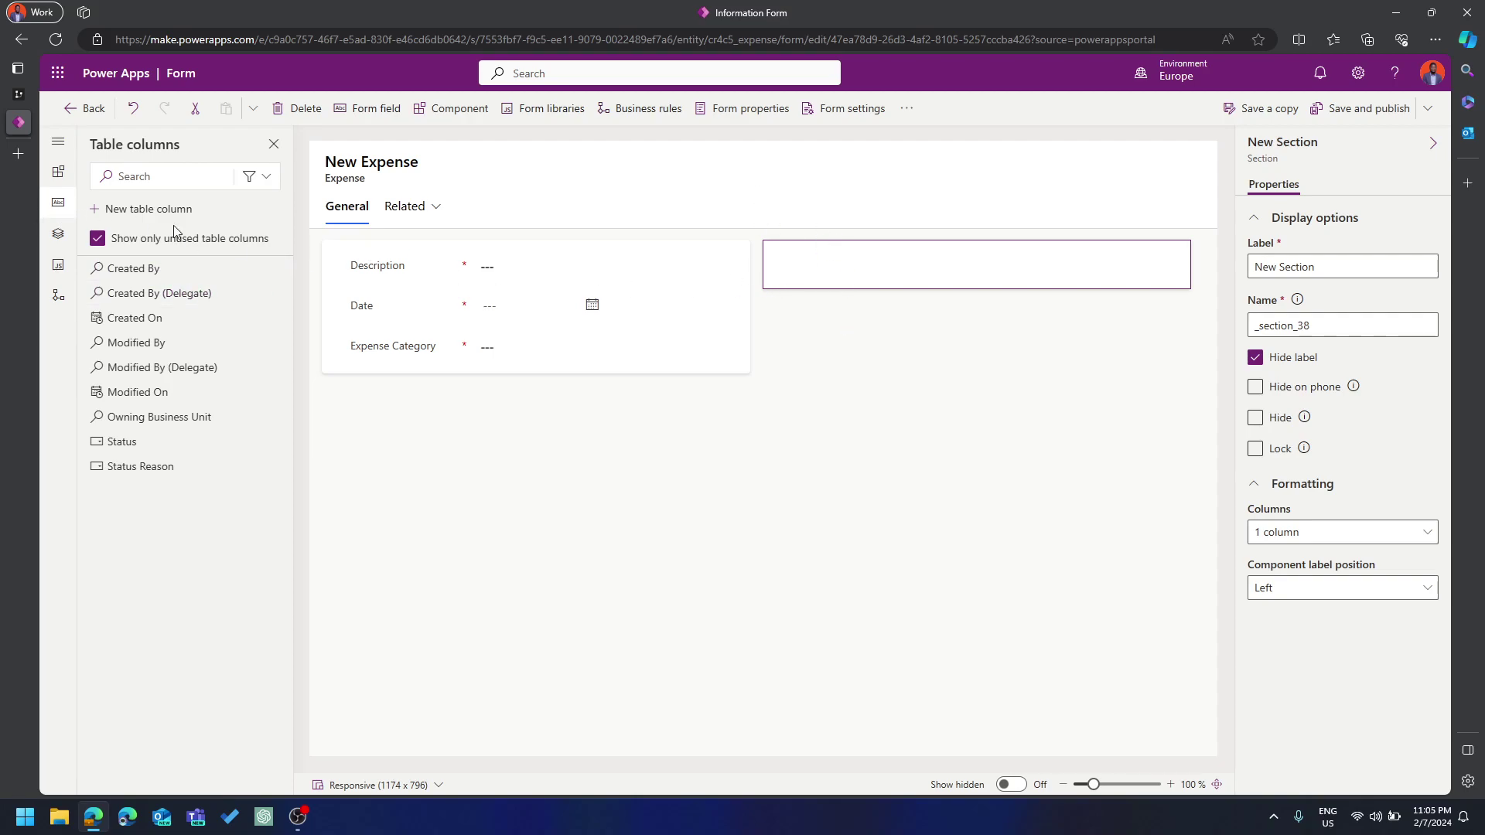
Label the timeline section ATTACHMENTS with its label hidden, and save and publish the form before returning to the forms list
drag(1319, 267, 1213, 276)
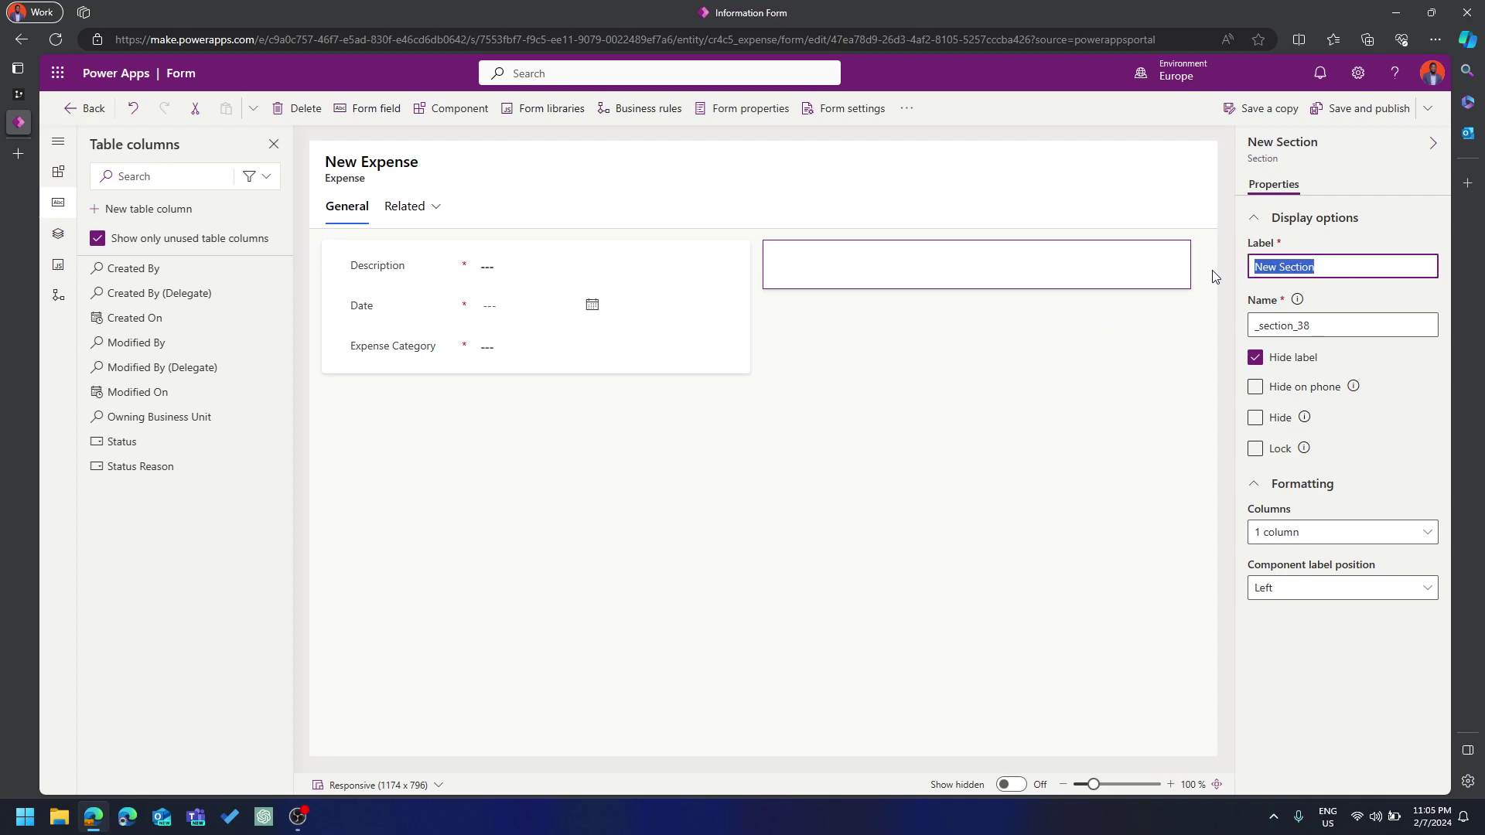
text(ATTACHMENTS)
click(1275, 364)
click(1360, 109)
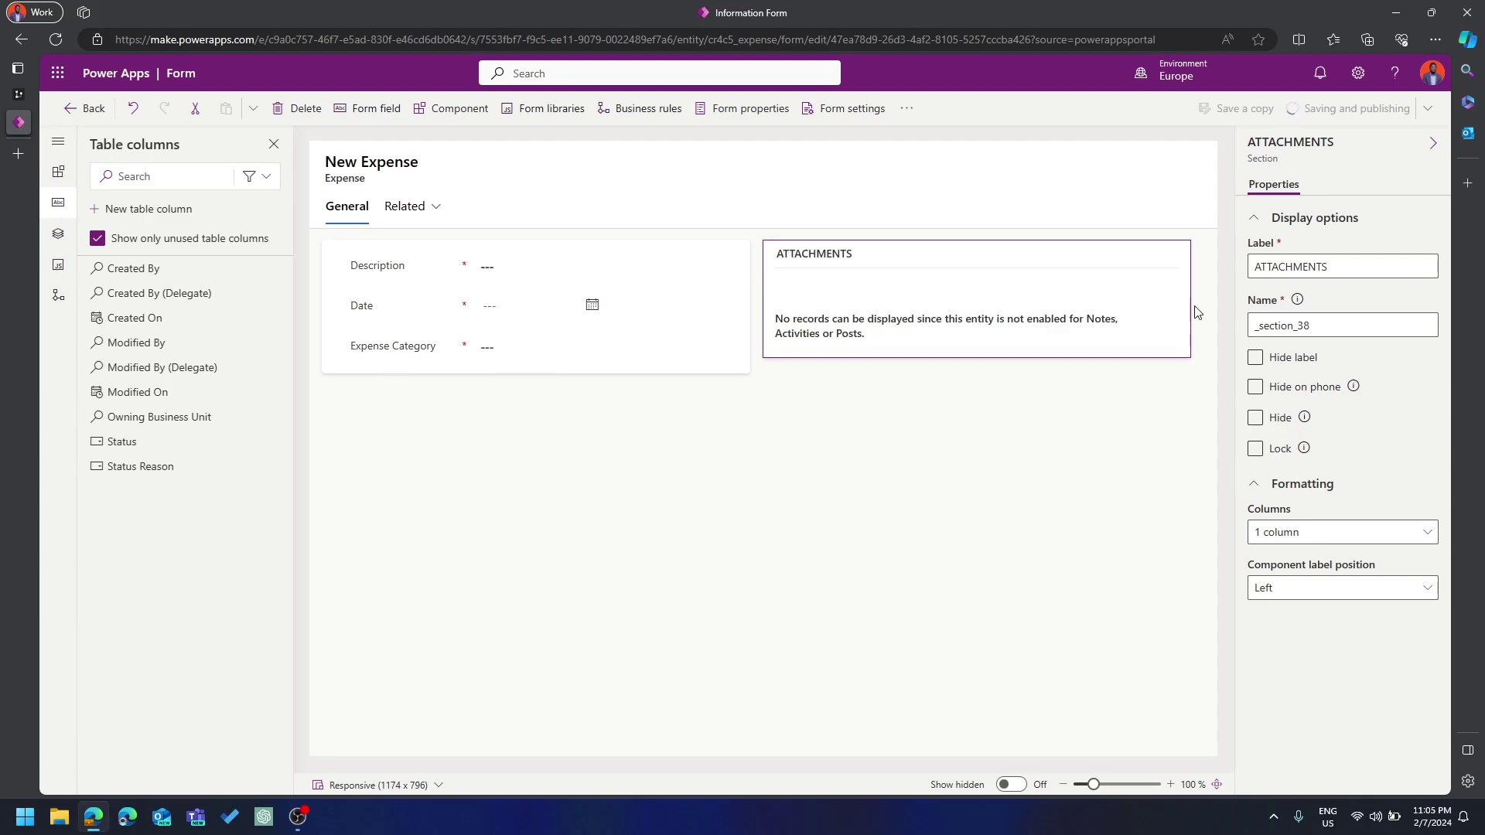
click(1278, 368)
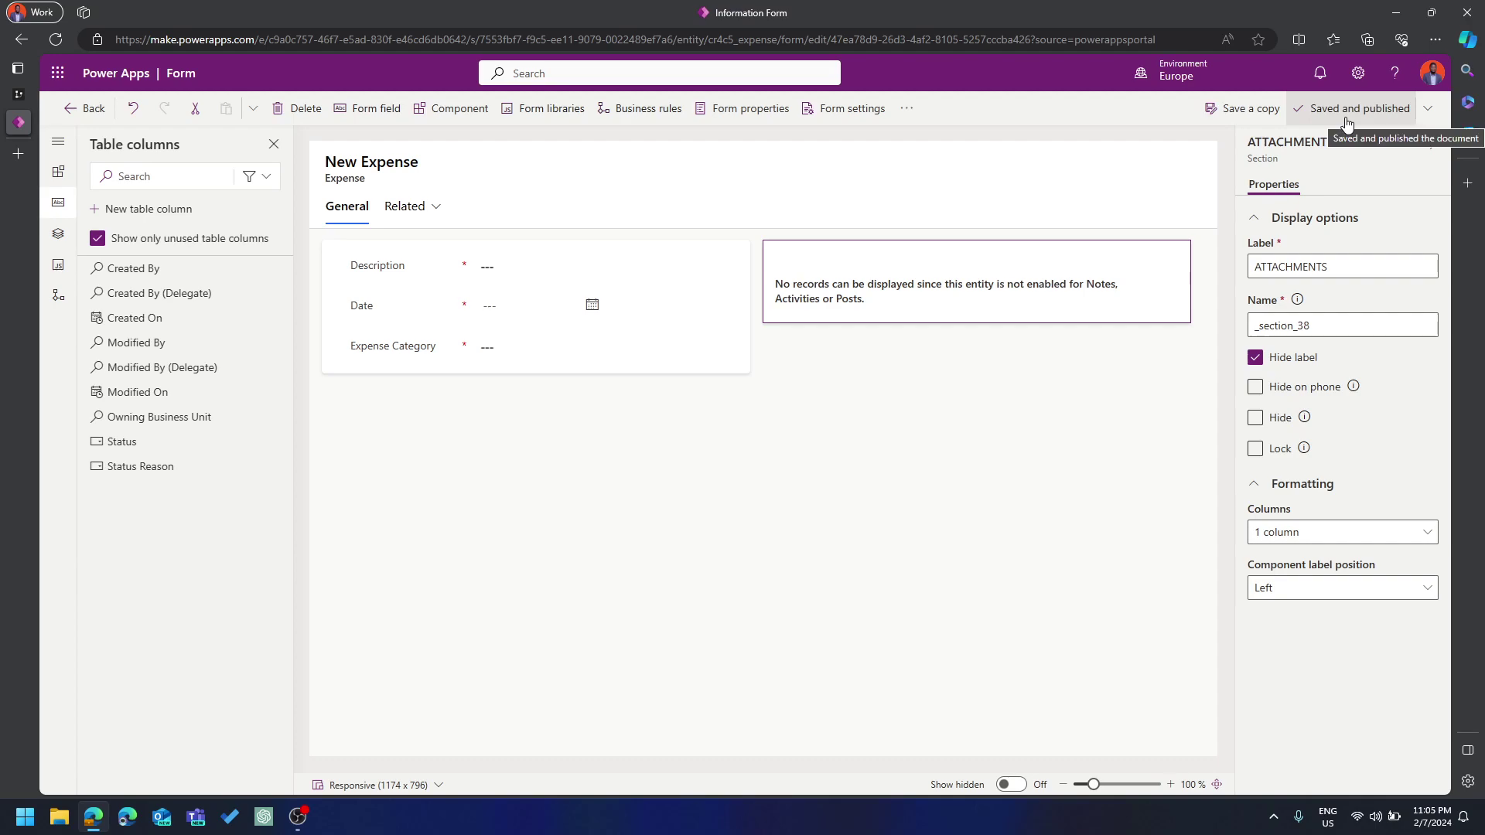
click(85, 109)
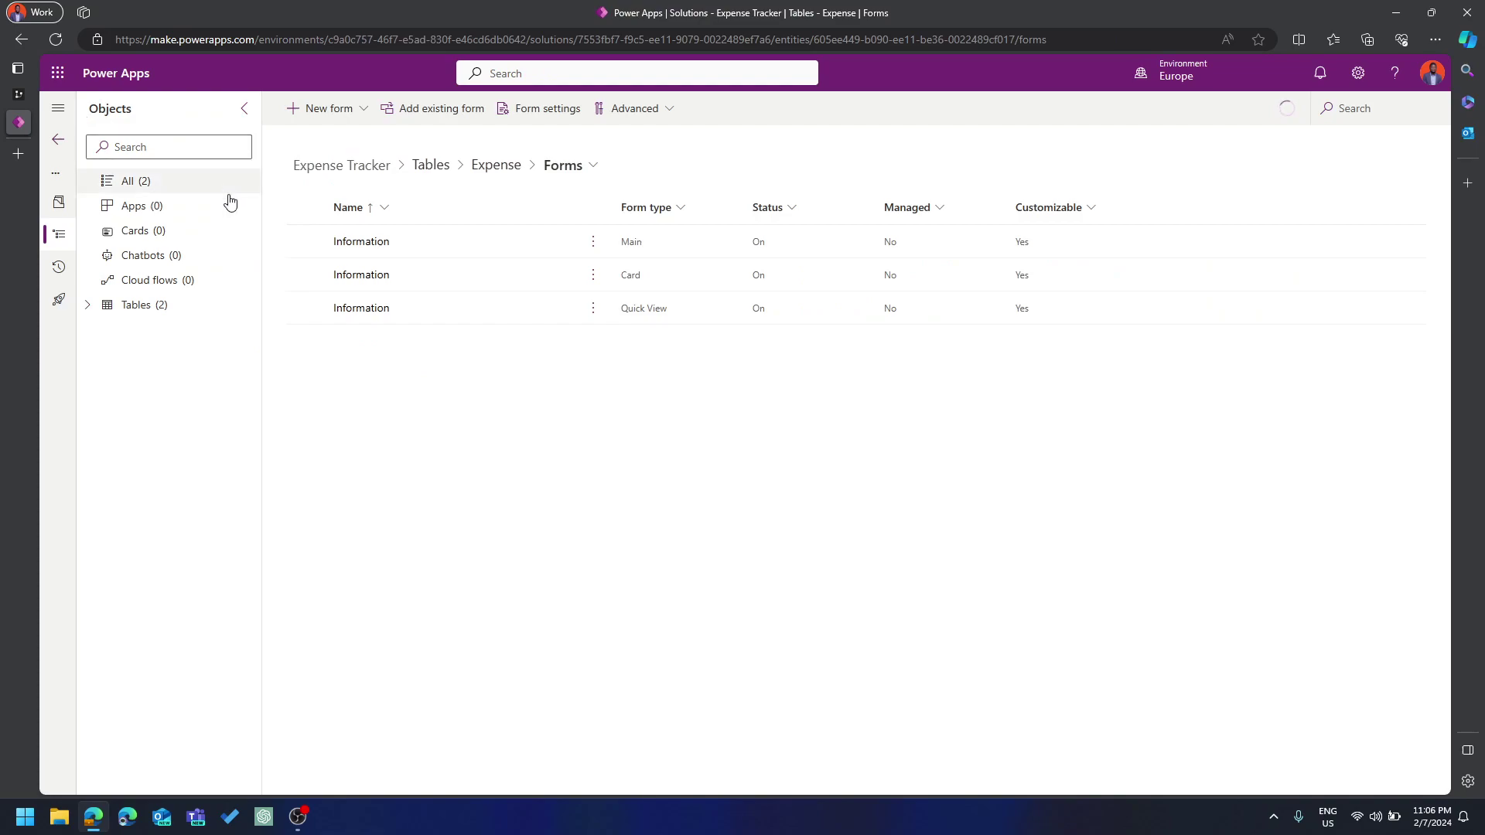
Open the Expense table's Active Expenses view for editing
click(582, 171)
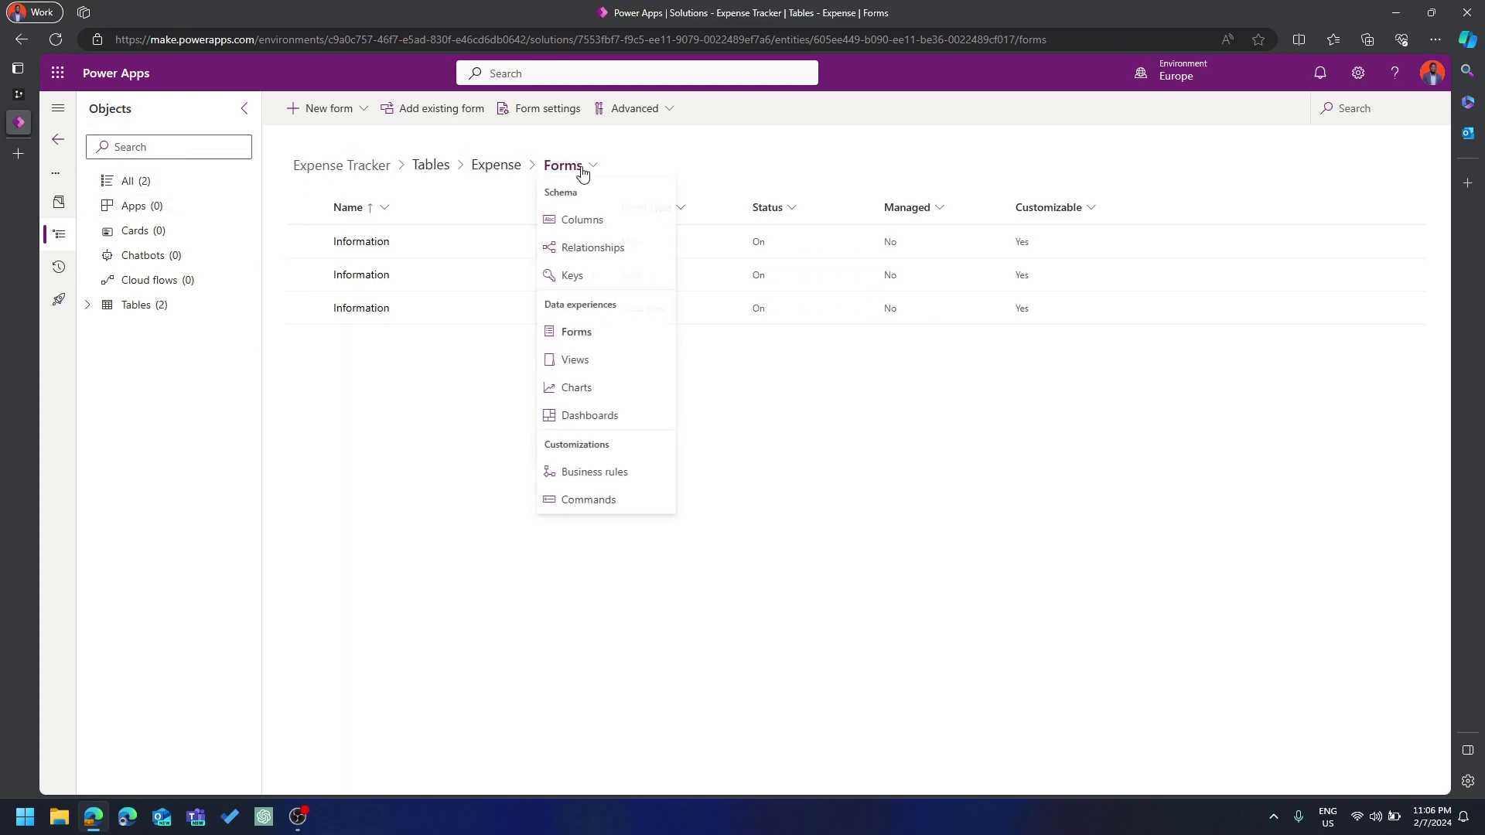
click(584, 359)
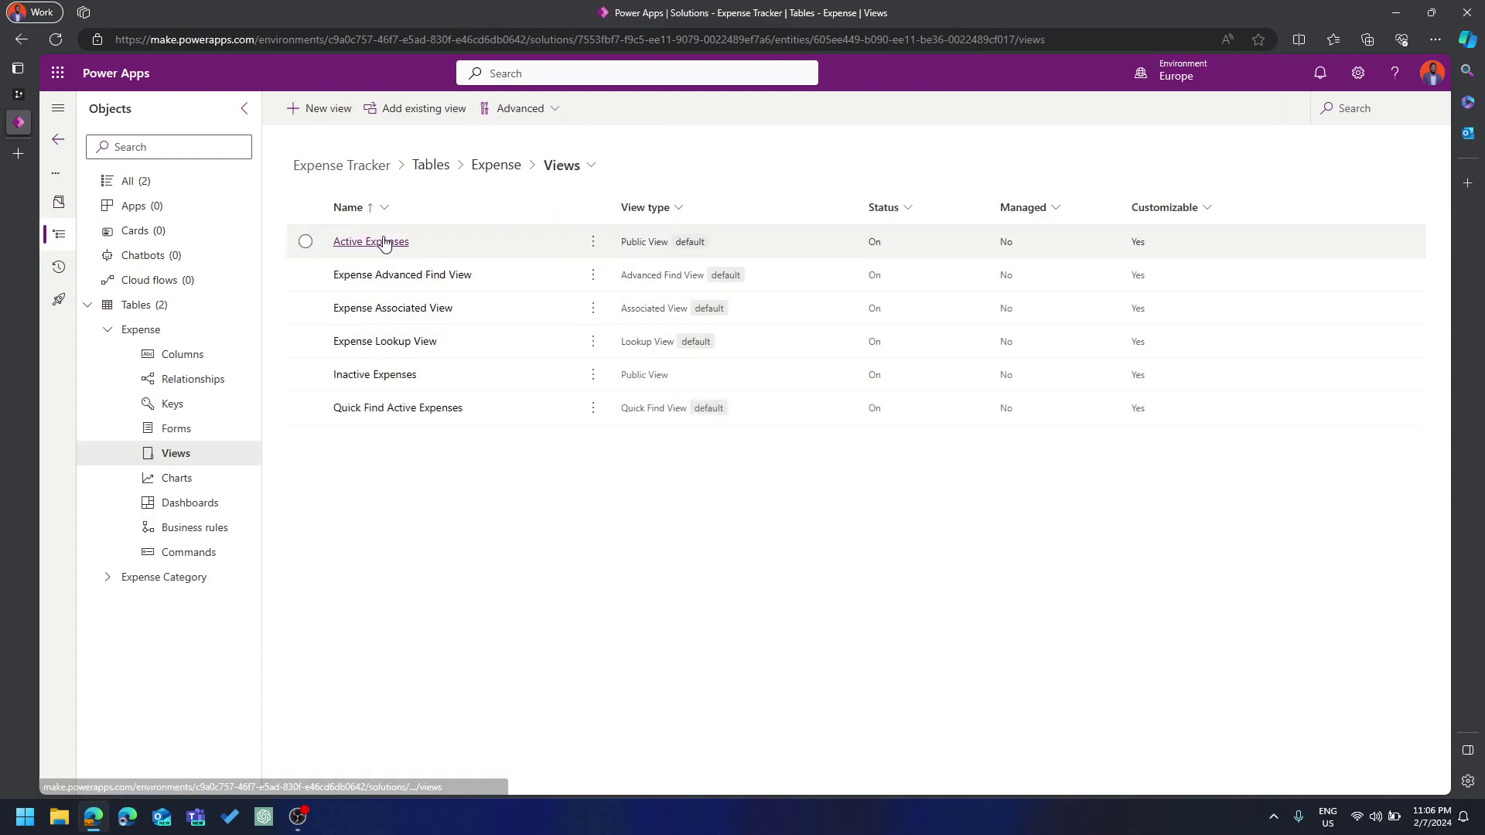
click(387, 241)
click(402, 236)
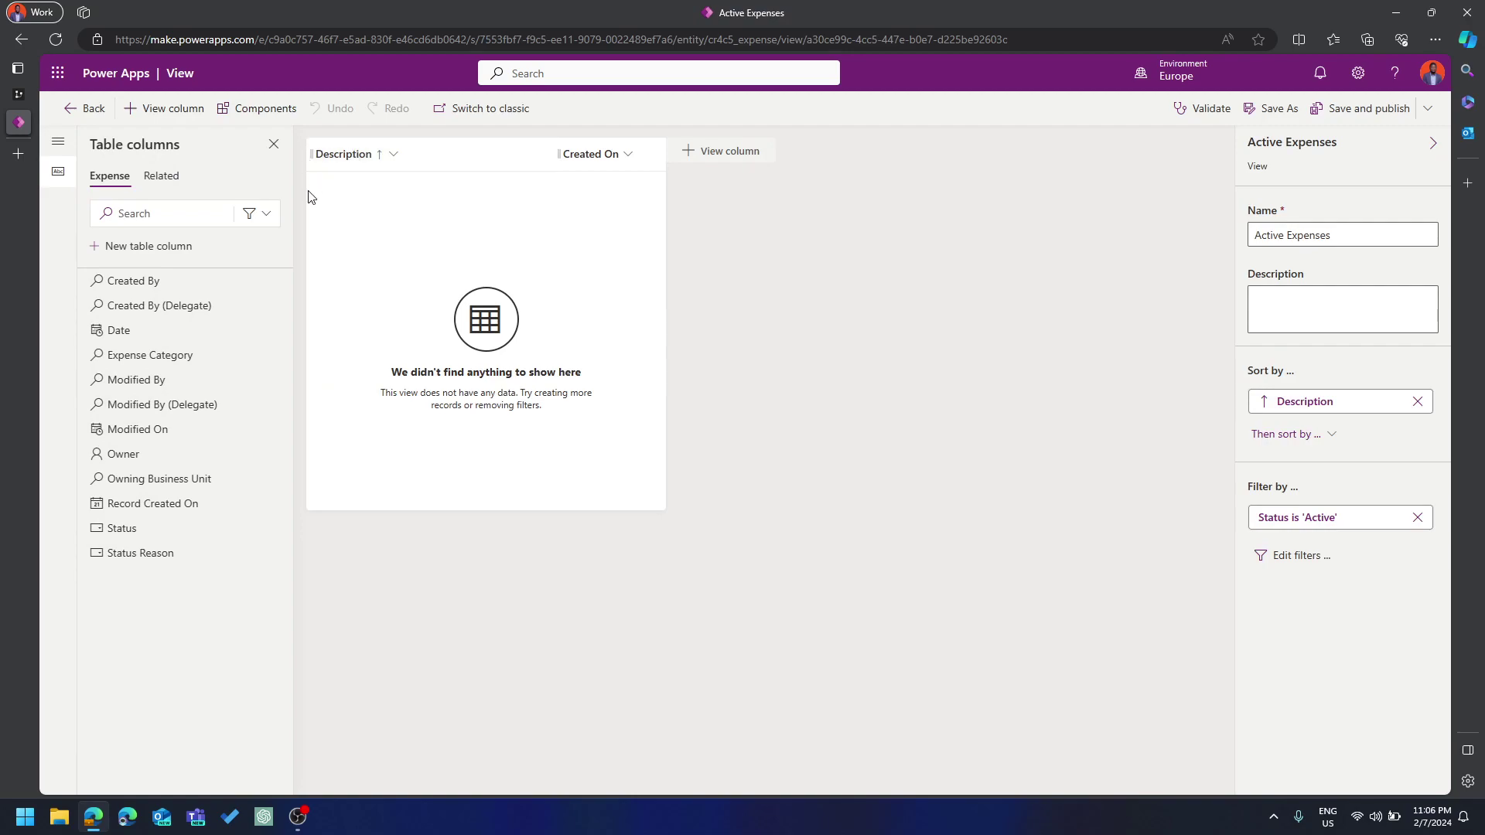
Add the Expense Category and Date columns after Description in the Active Expenses view and remove Created On
click(263, 214)
click(200, 294)
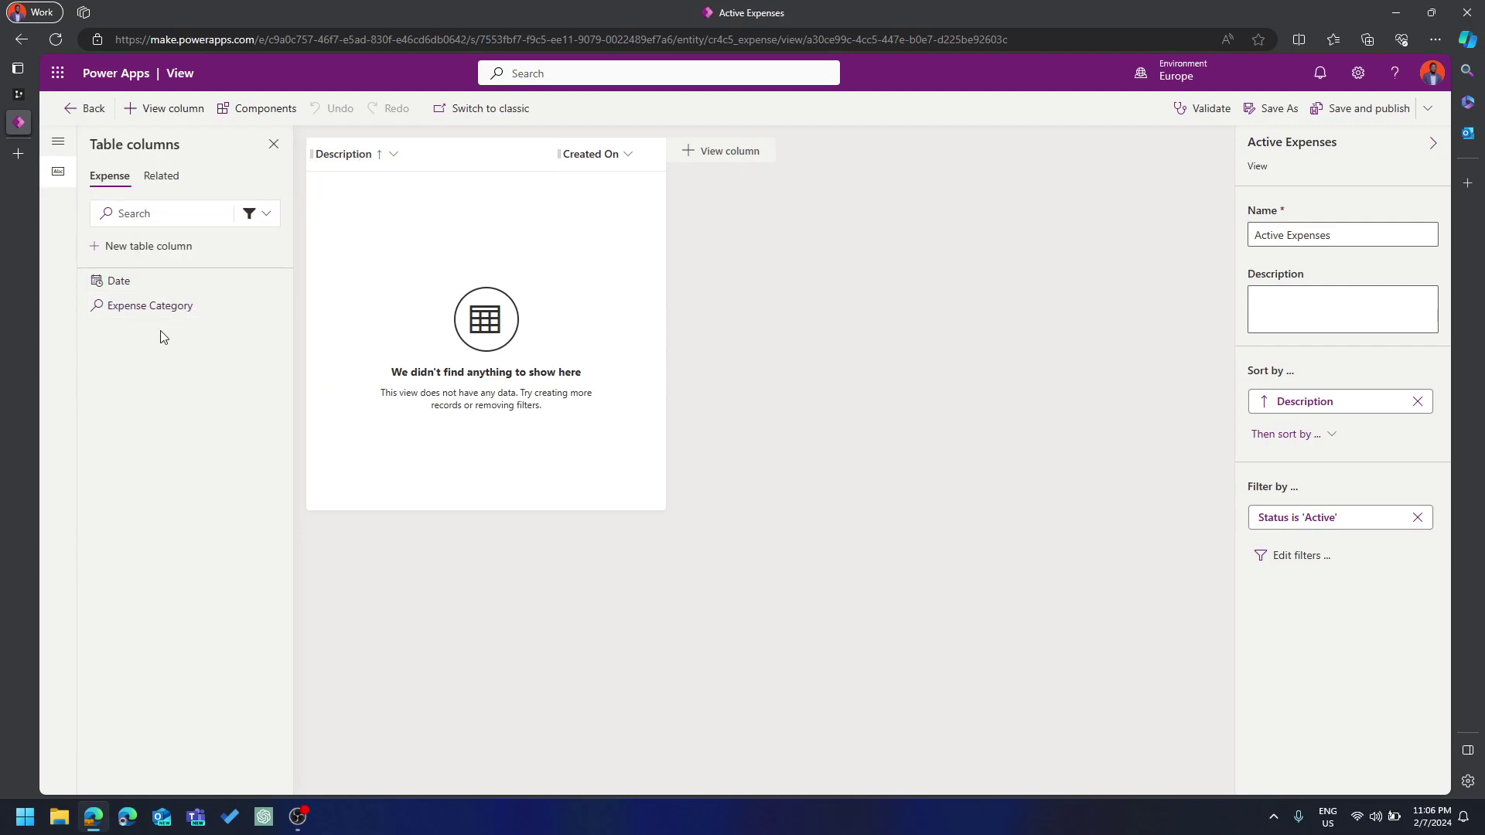
drag(98, 283, 433, 167)
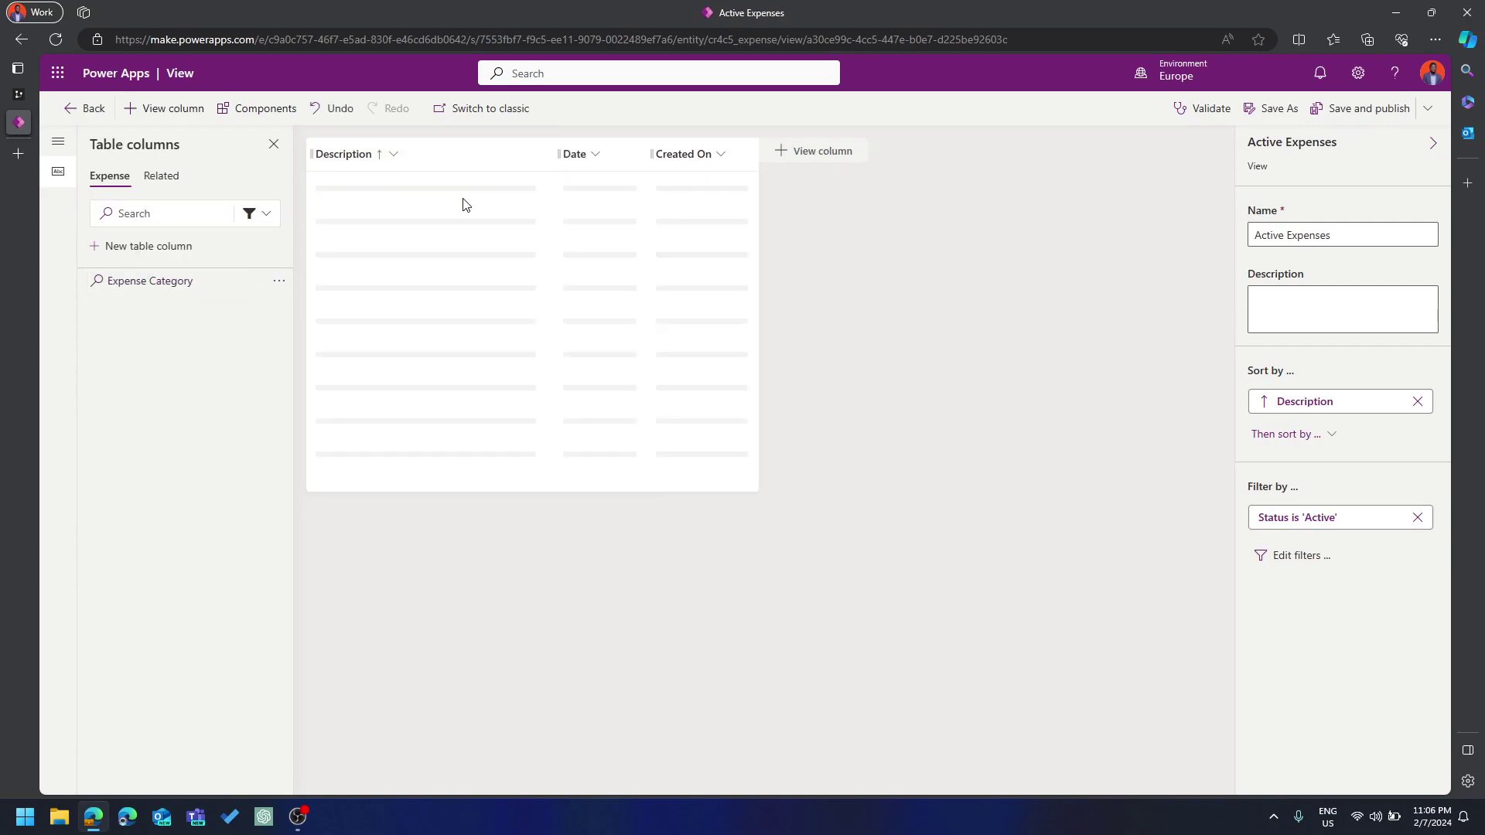
drag(133, 283, 554, 164)
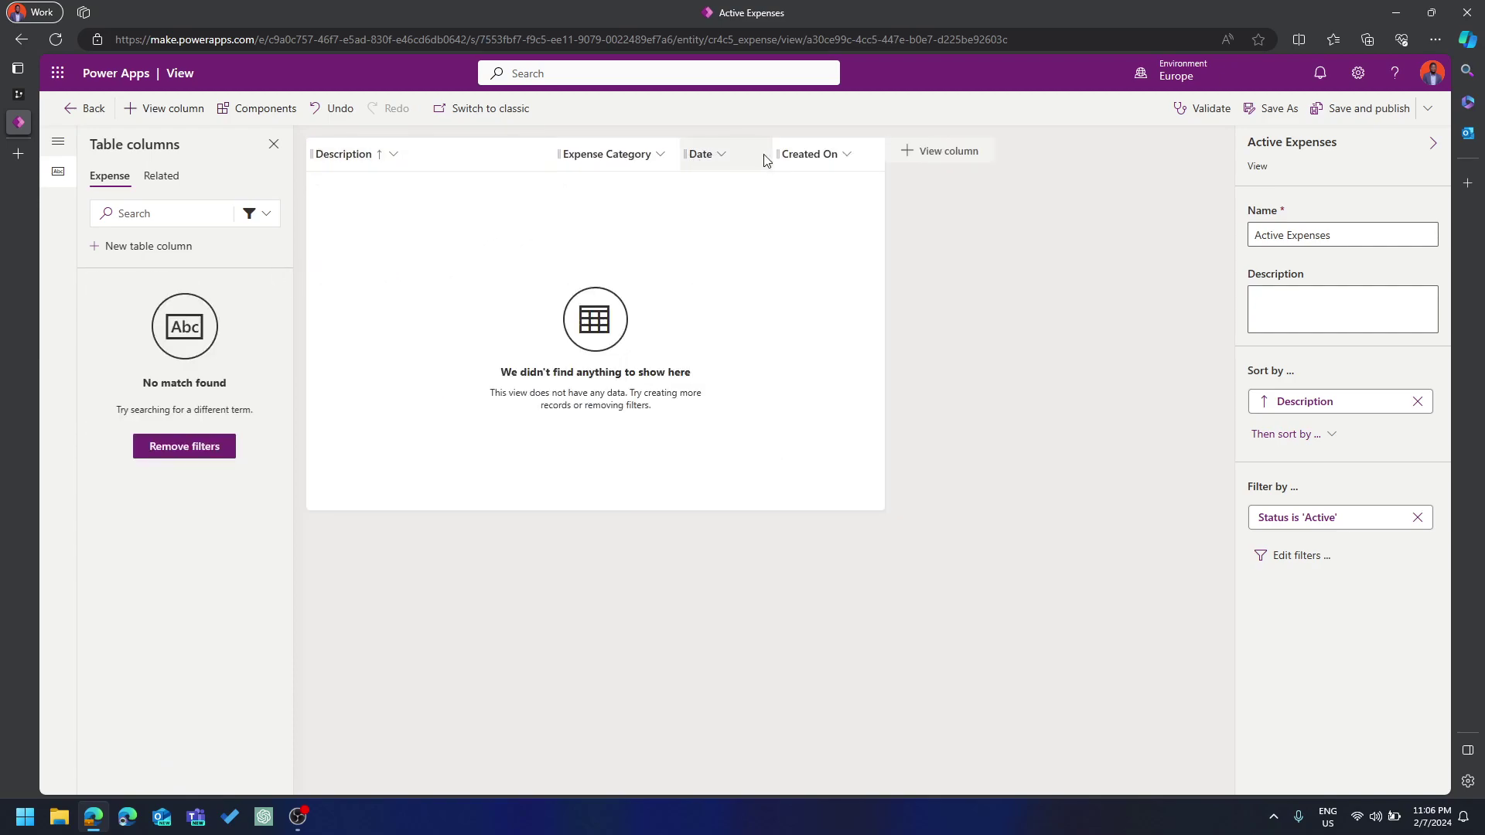
click(842, 161)
click(841, 420)
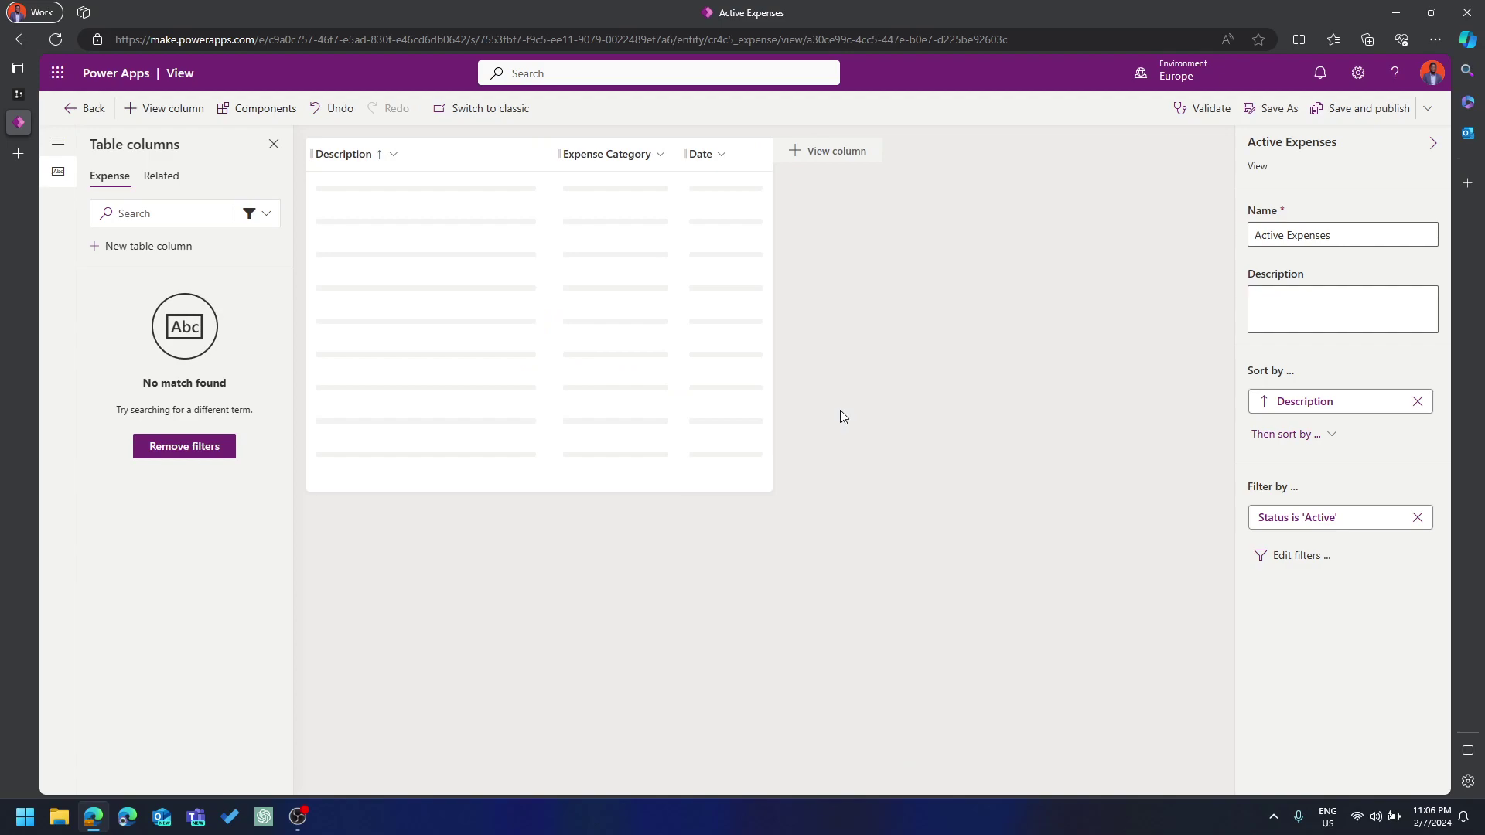
Sort the Active Expenses view by Date from newer to older, save and publish it, and return to the solution's tables
click(778, 154)
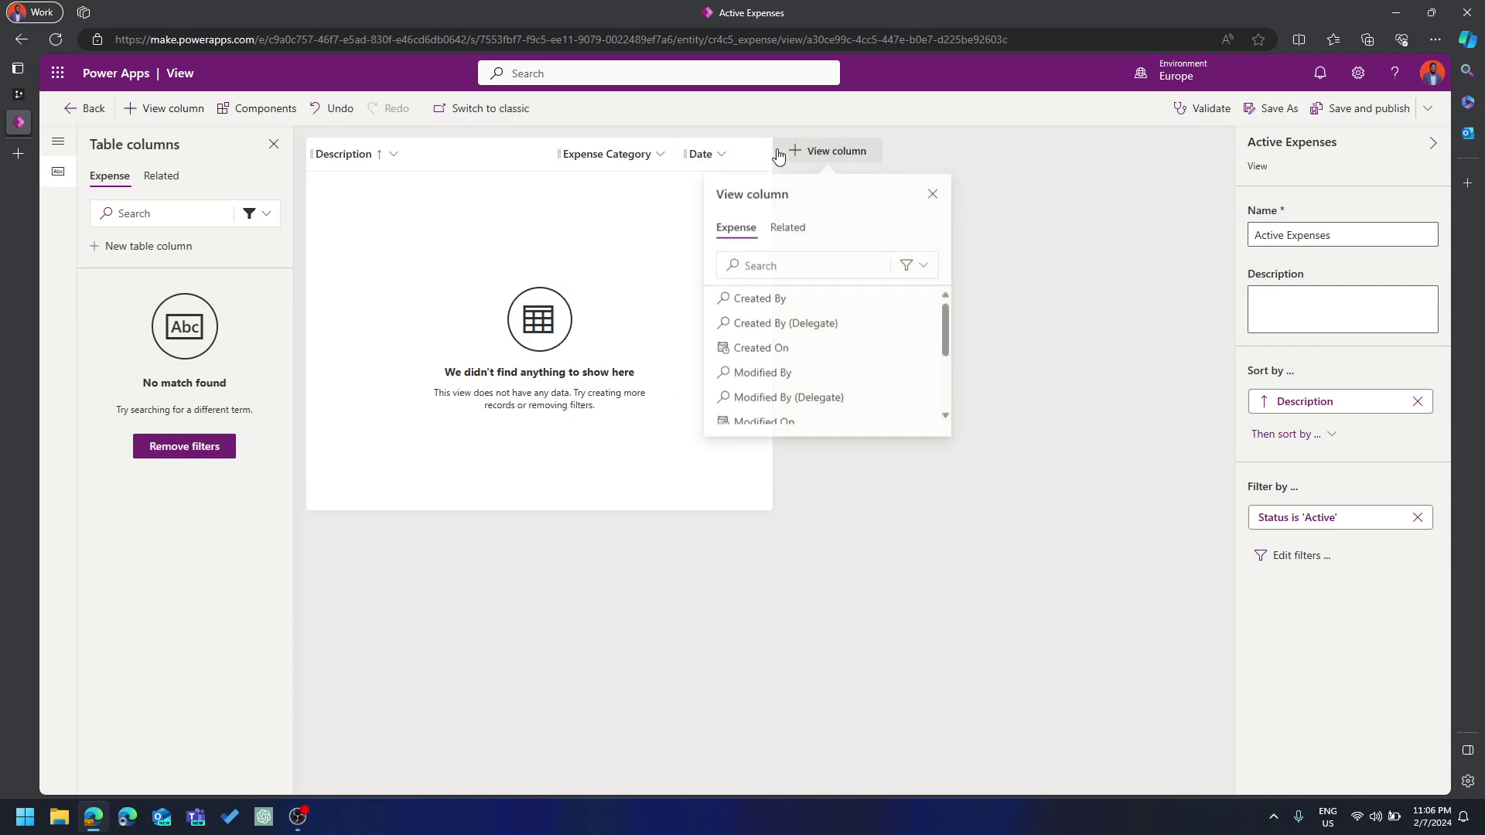
click(720, 154)
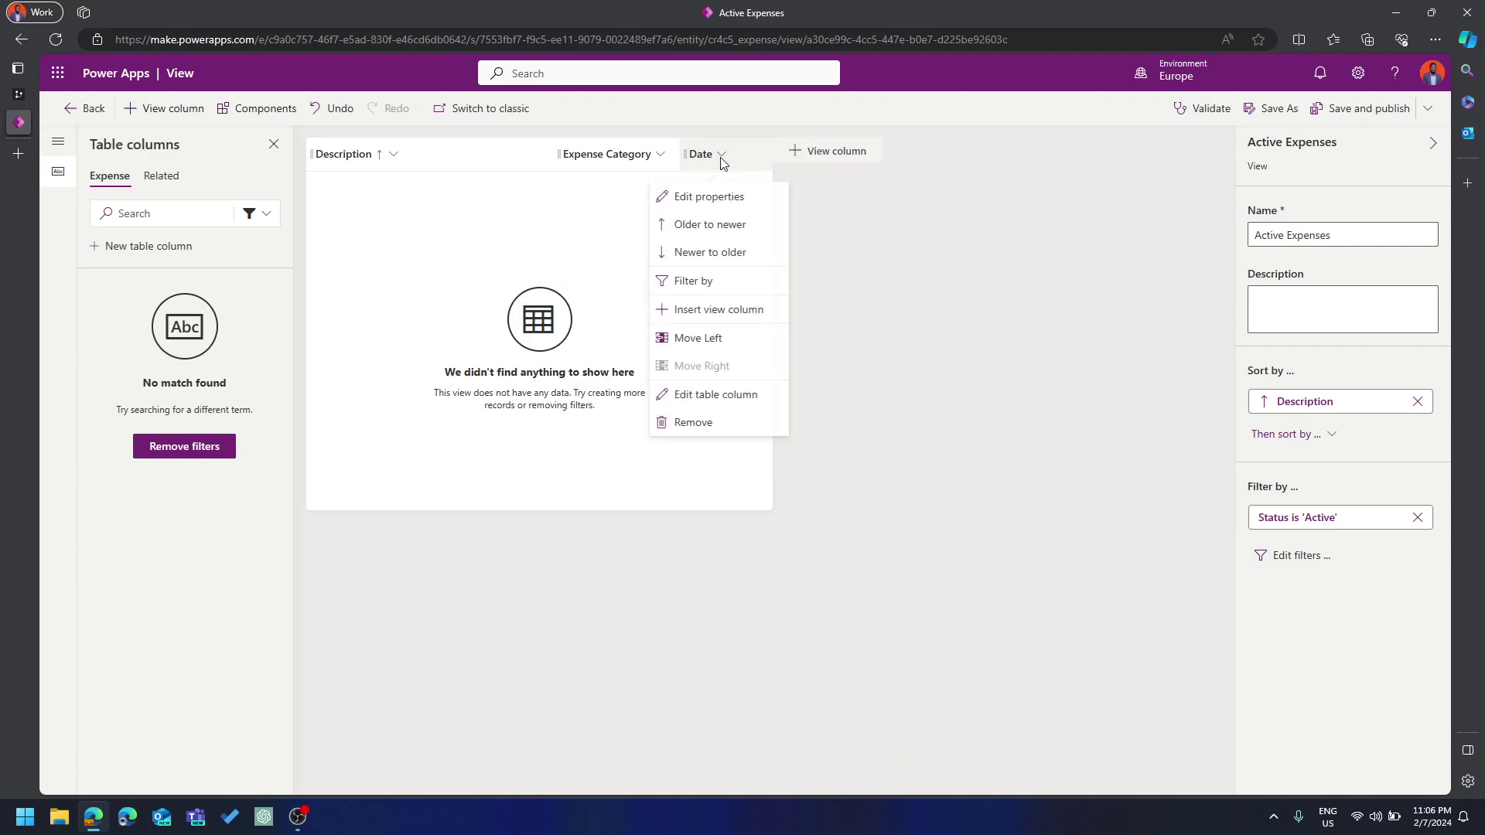
click(701, 254)
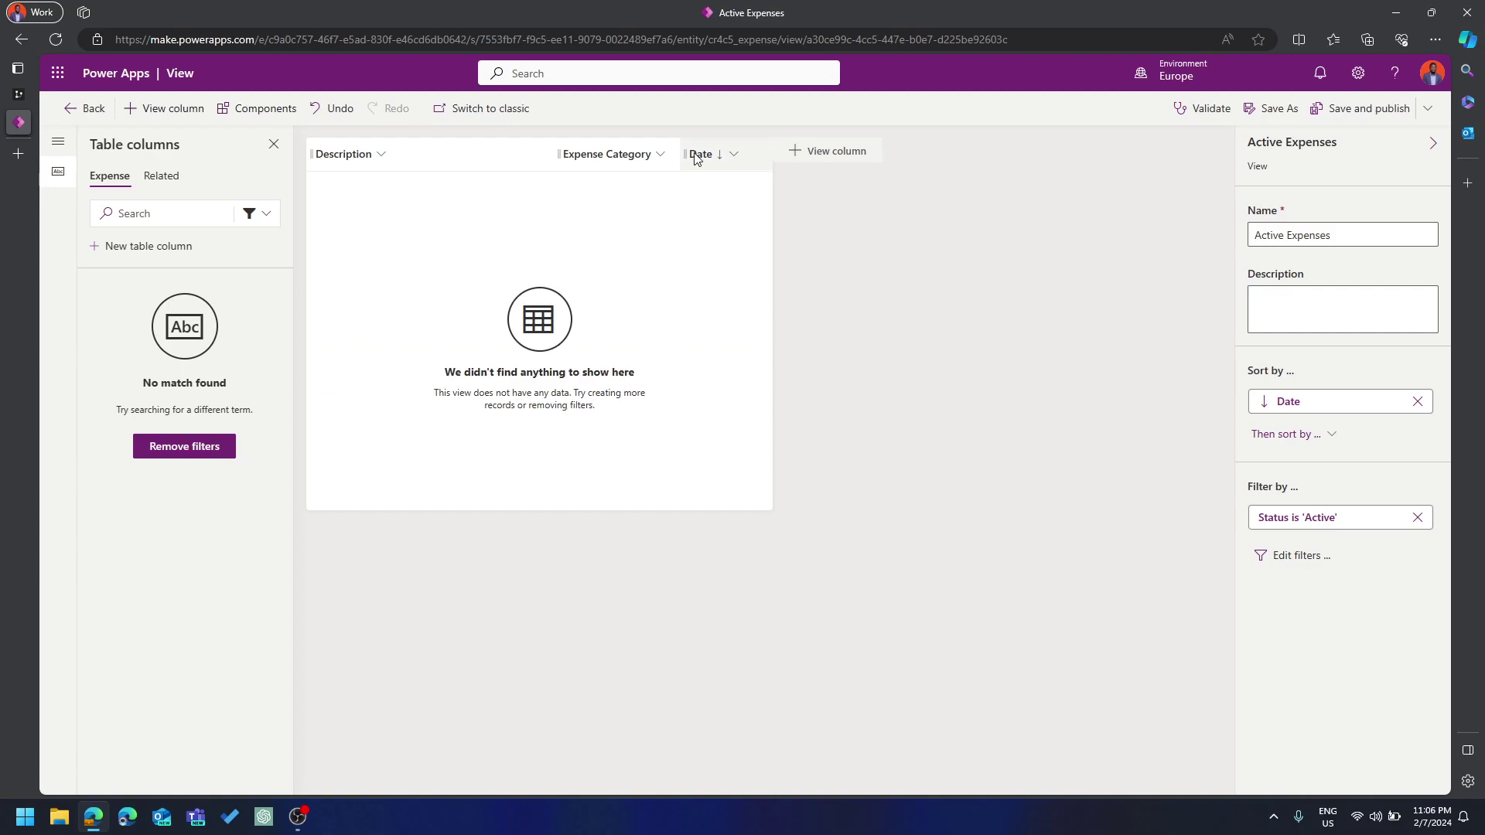
click(1371, 109)
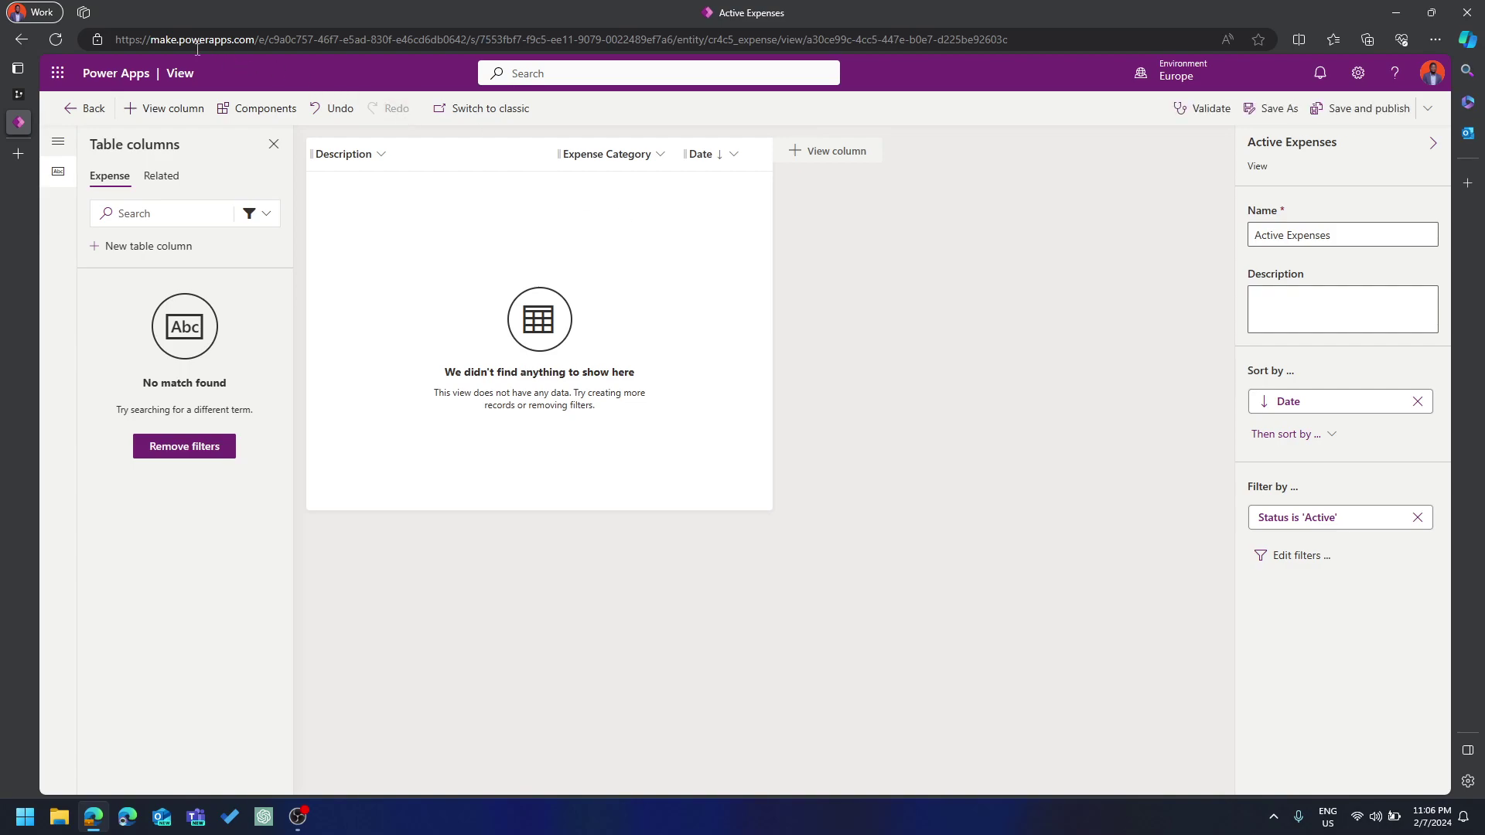
click(72, 111)
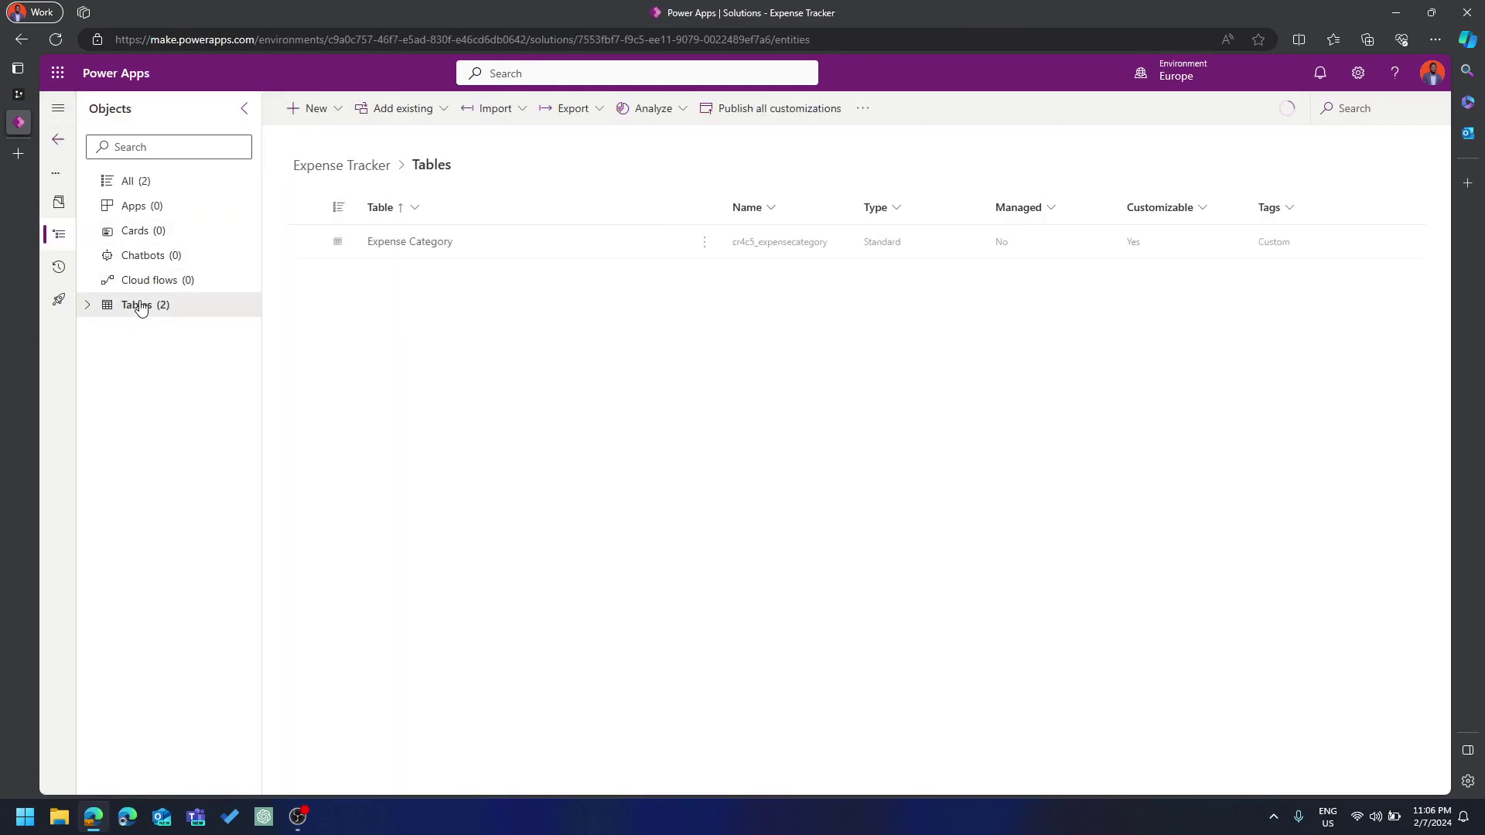
Start a new table in the Expense Tracker solution, checking the data diagram, and name it Expense Line Item
click(323, 109)
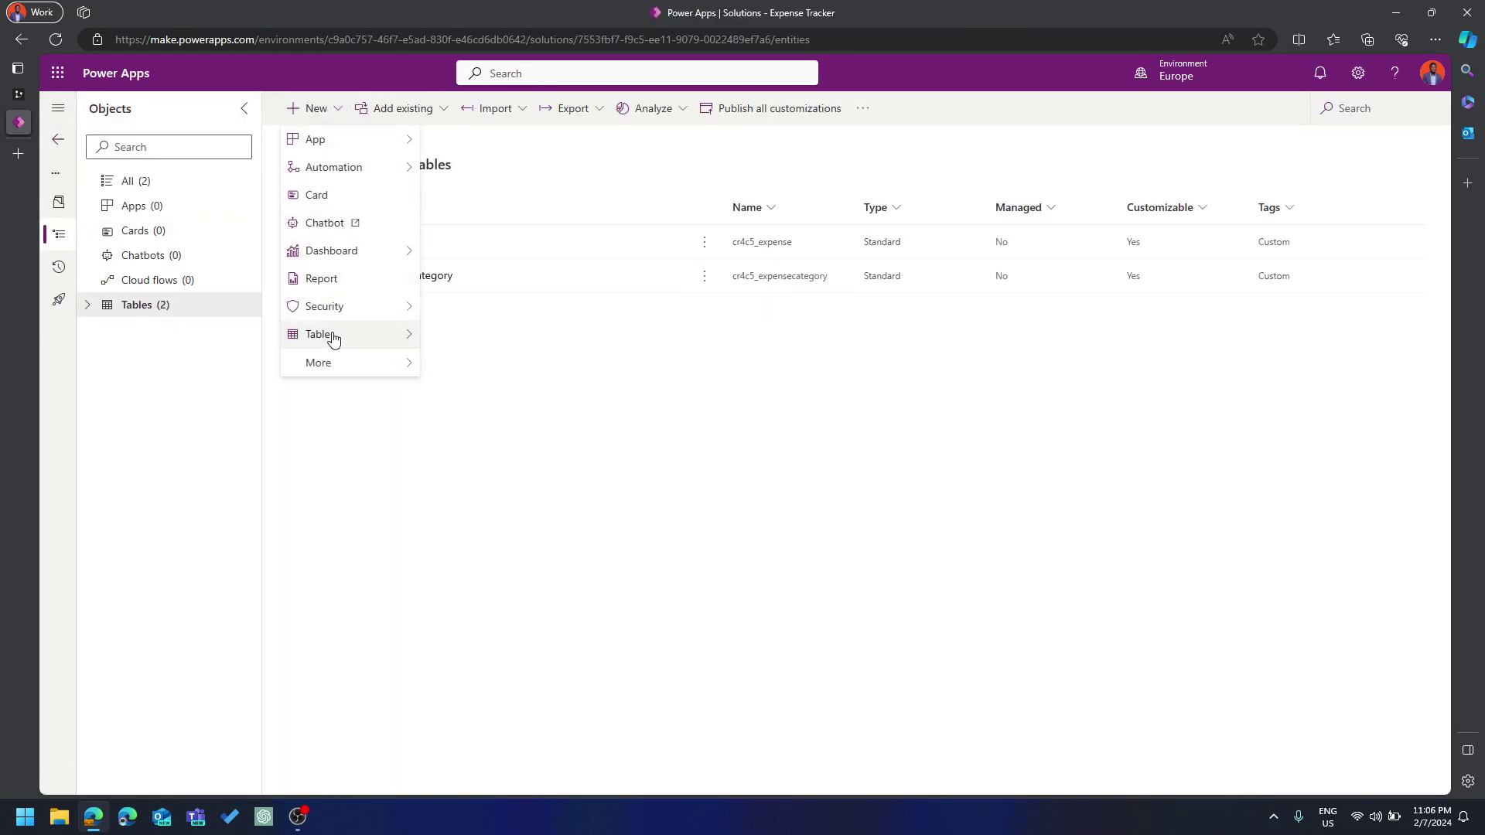
click(18, 96)
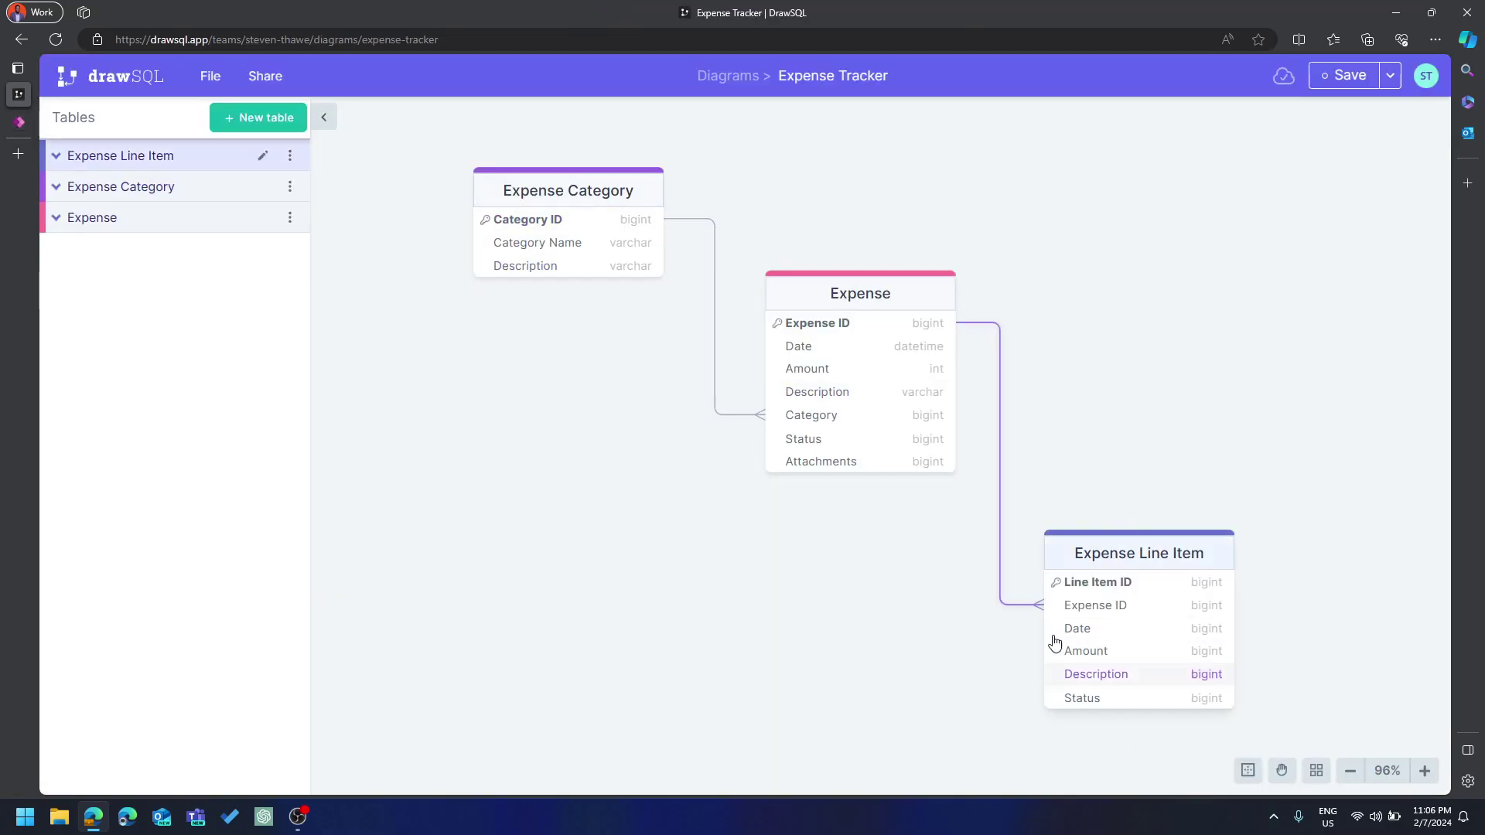
click(15, 125)
click(1018, 210)
text(Exp)
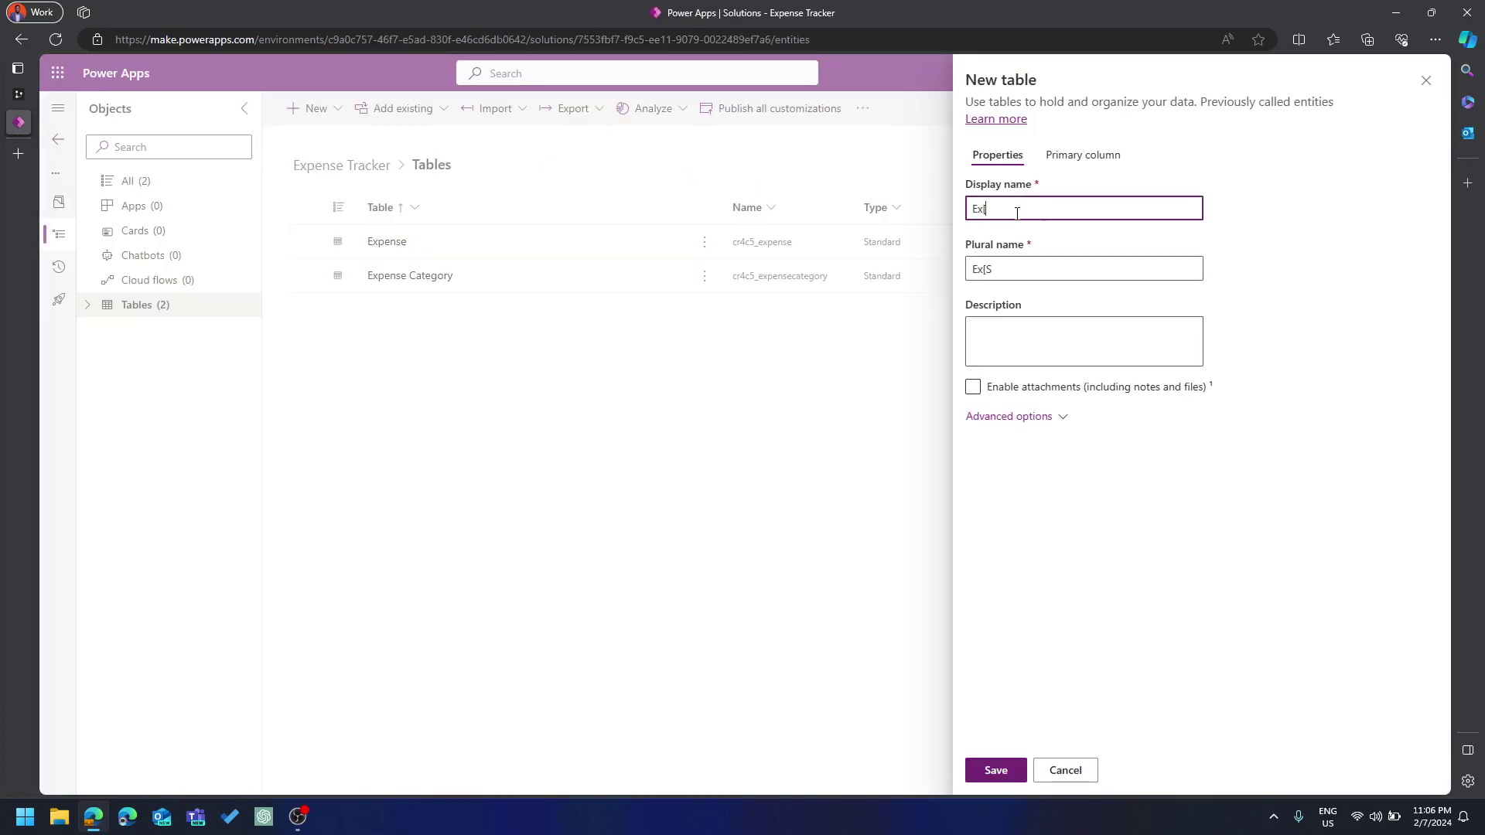
text(pense Line Item)
Set the display name of the new table's primary column to Description
click(1081, 157)
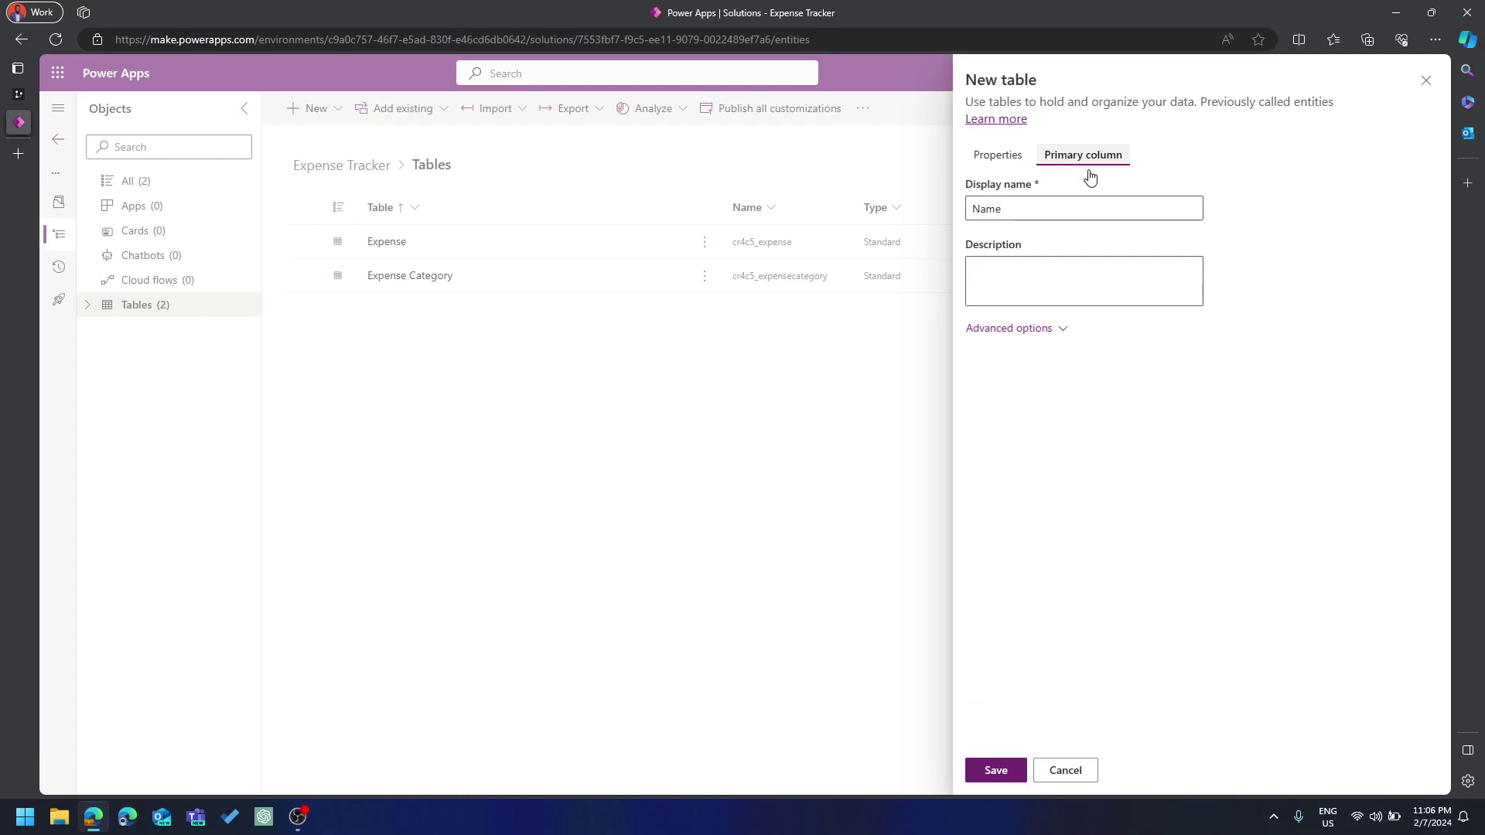
click(1031, 205)
key(ctrl+a)
text(Desscri)
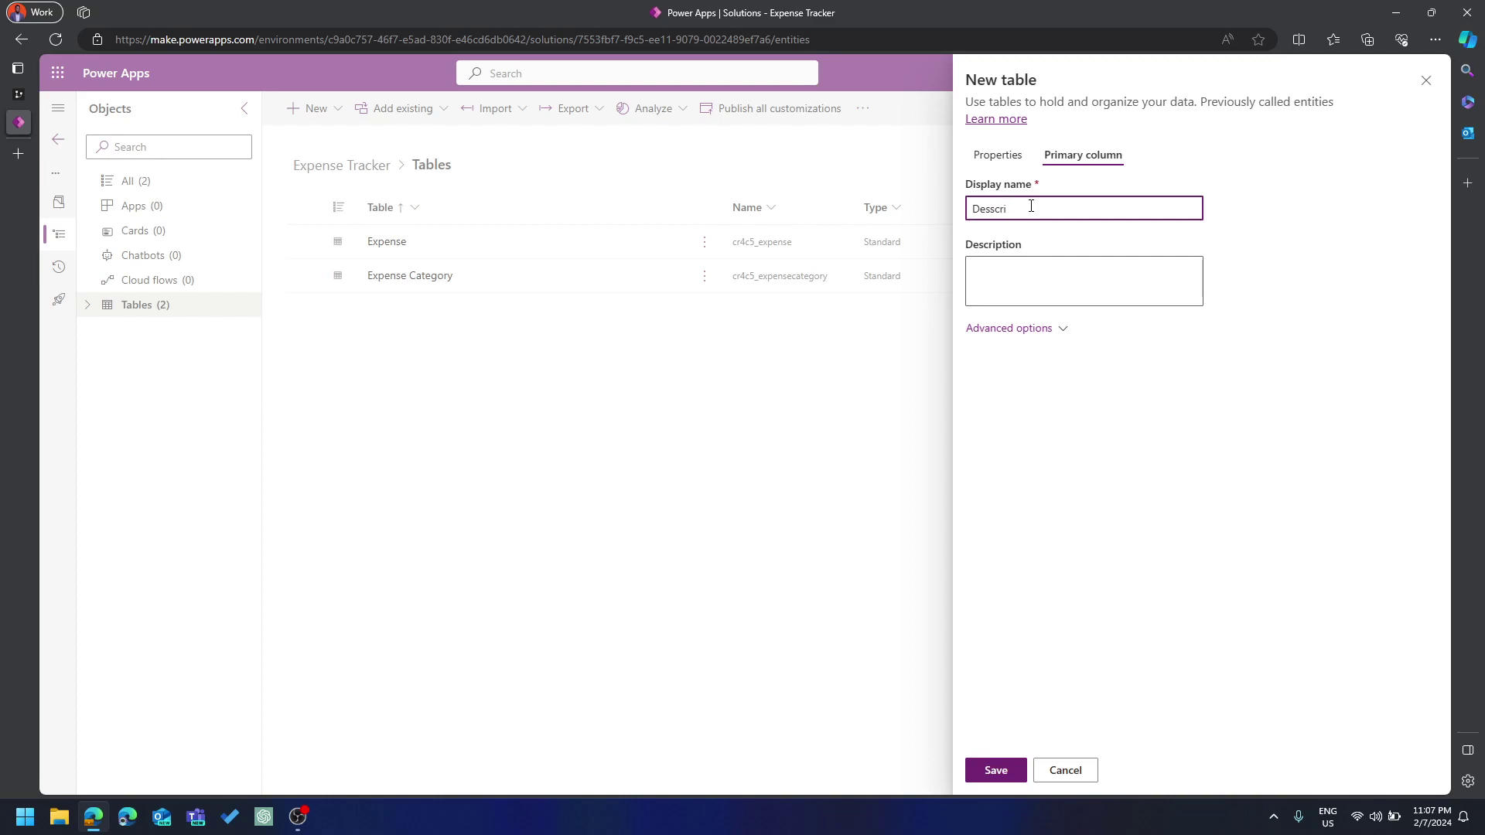
key(BackSpace)
key(BackSpace)
key(BackSpace)
text(scription)
click(1045, 330)
Enable the quick-create form option in the new table's advanced properties, leaving attachments turned off
click(996, 153)
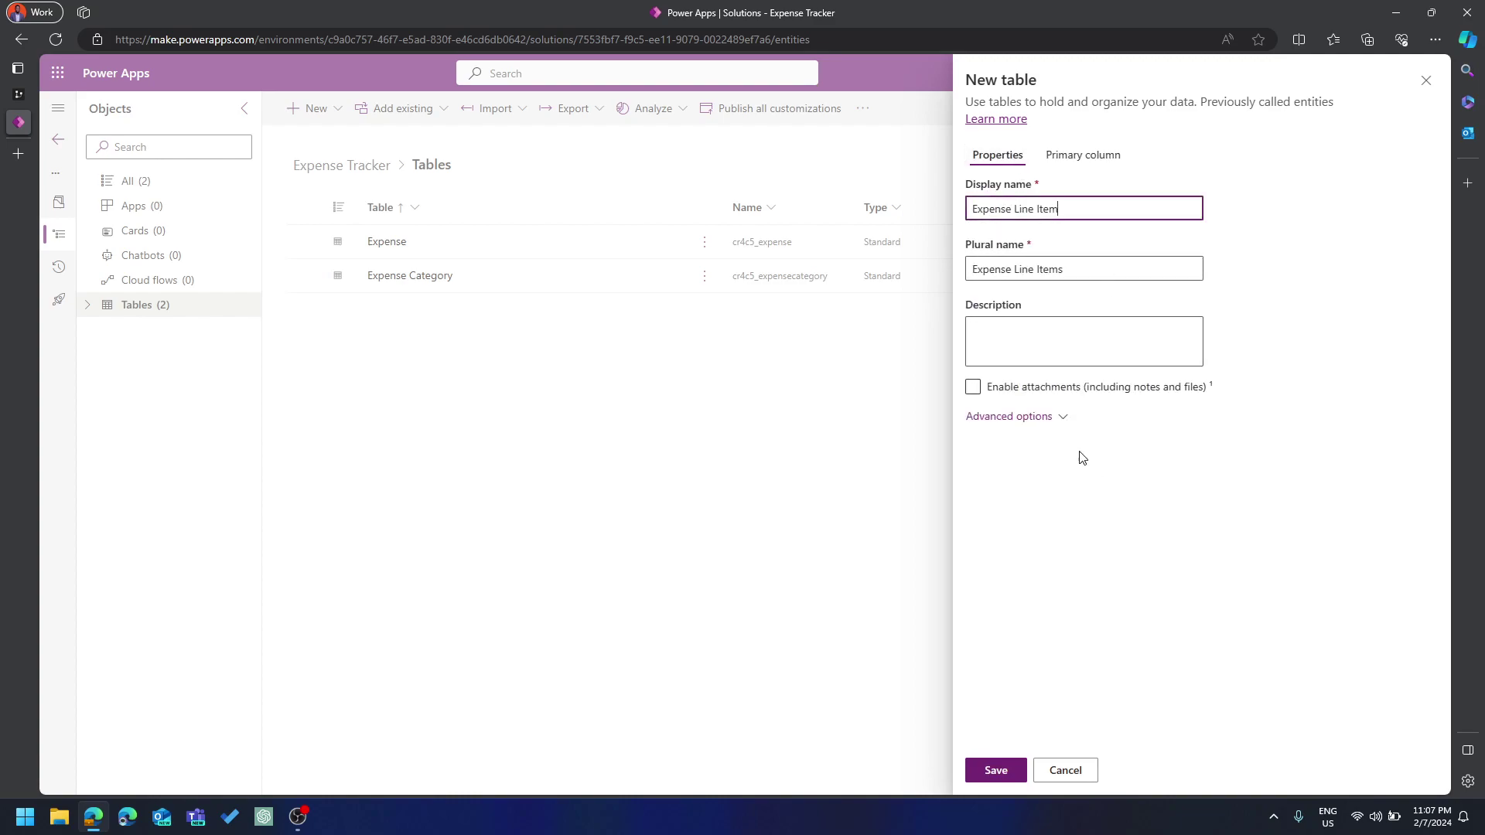
click(990, 389)
click(1034, 422)
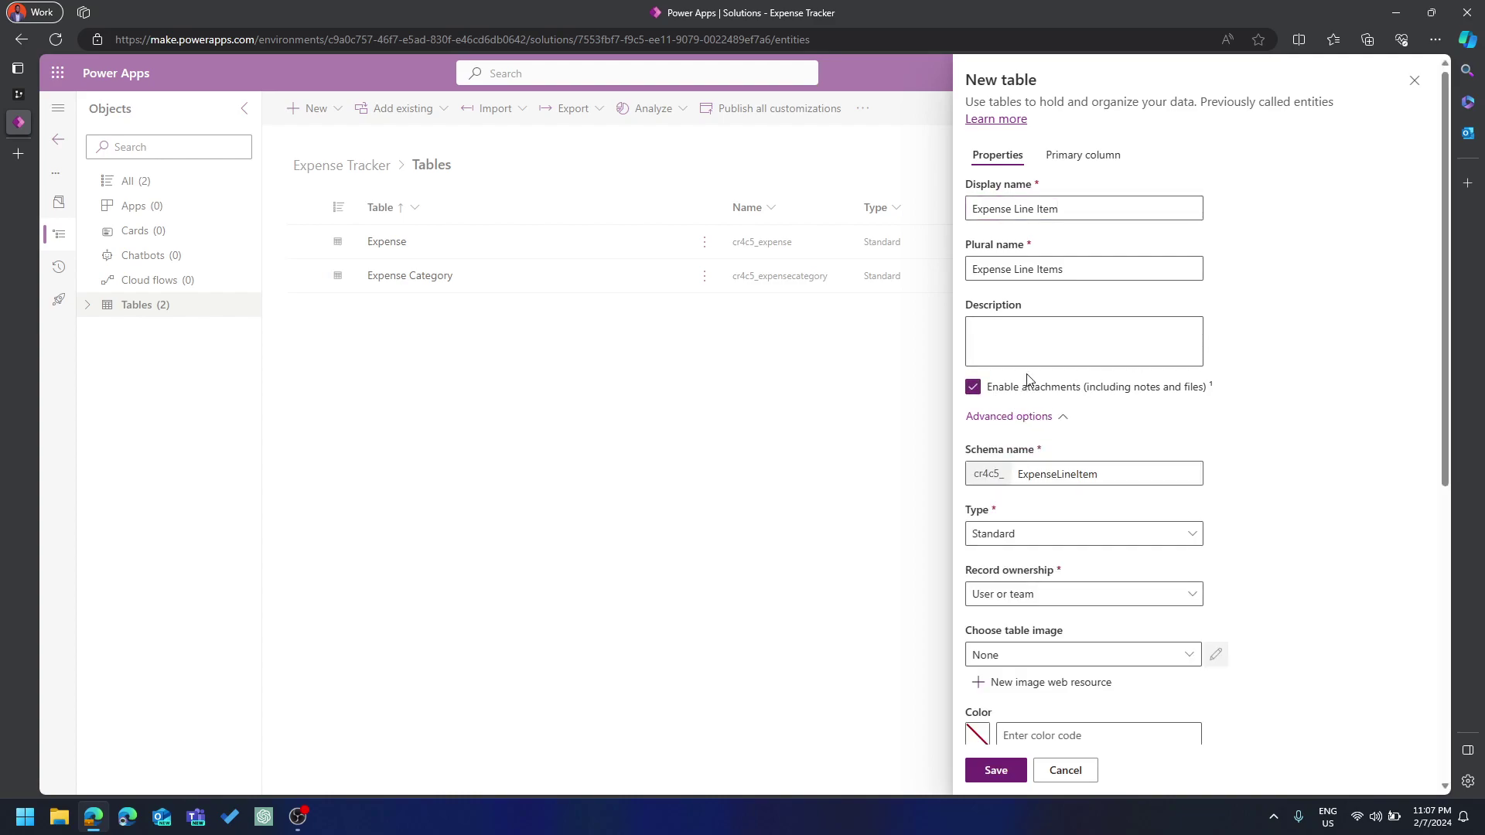
click(972, 387)
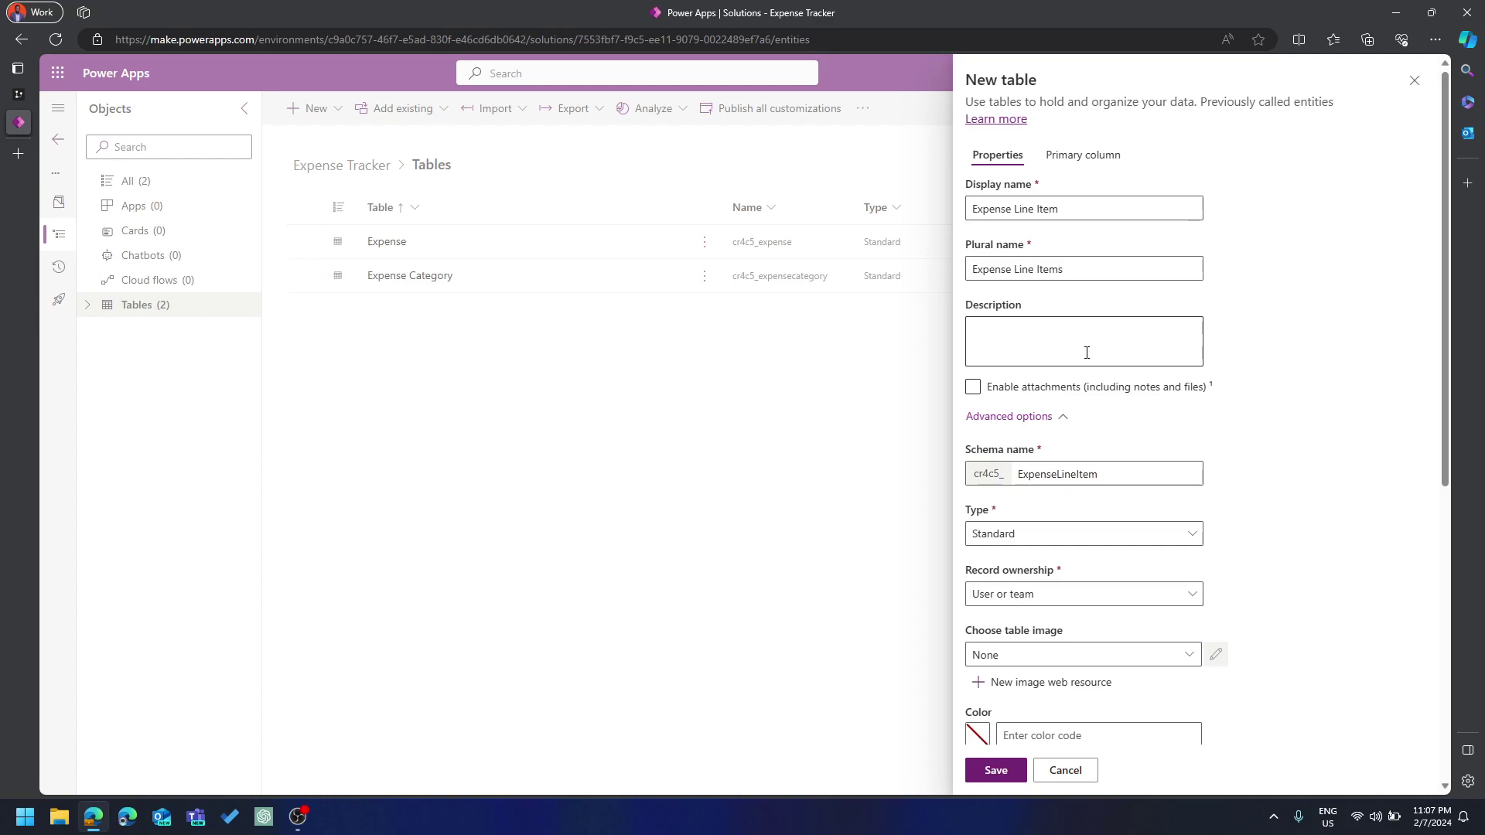
scroll(1087, 353, down, 5)
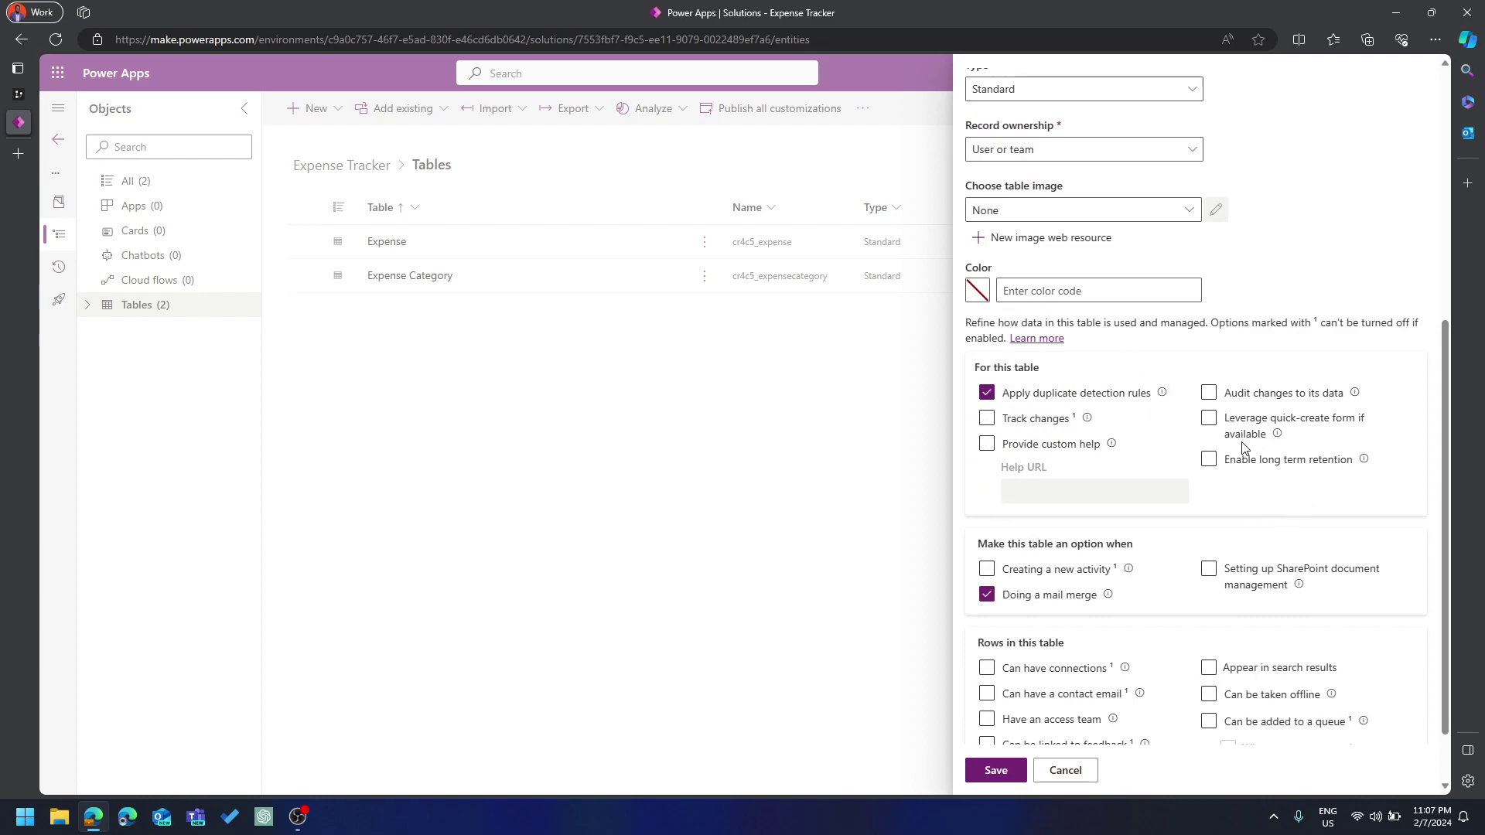
scroll(1135, 379, up, 3)
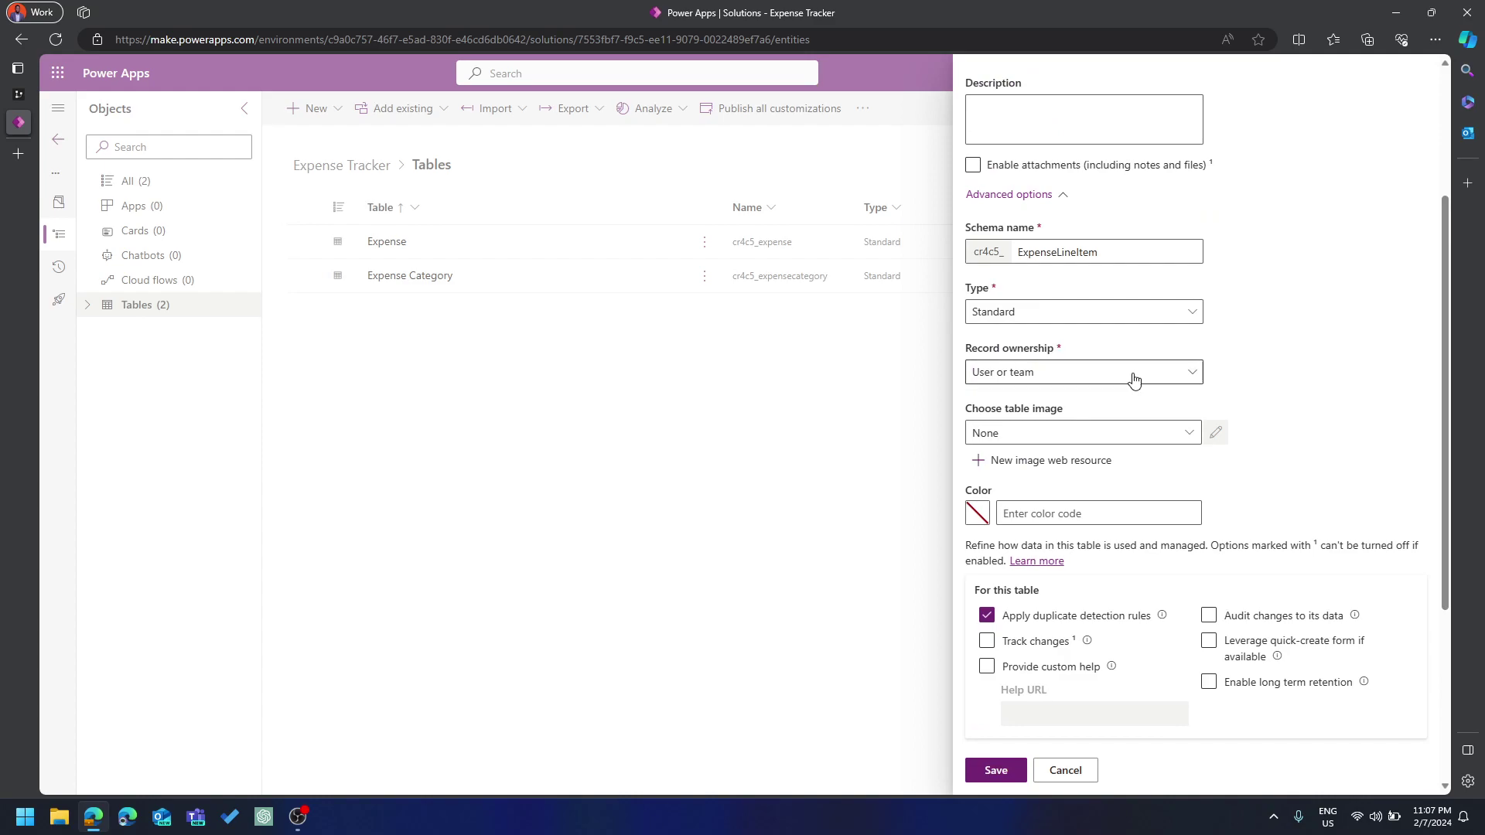
scroll(1137, 378, down, 3)
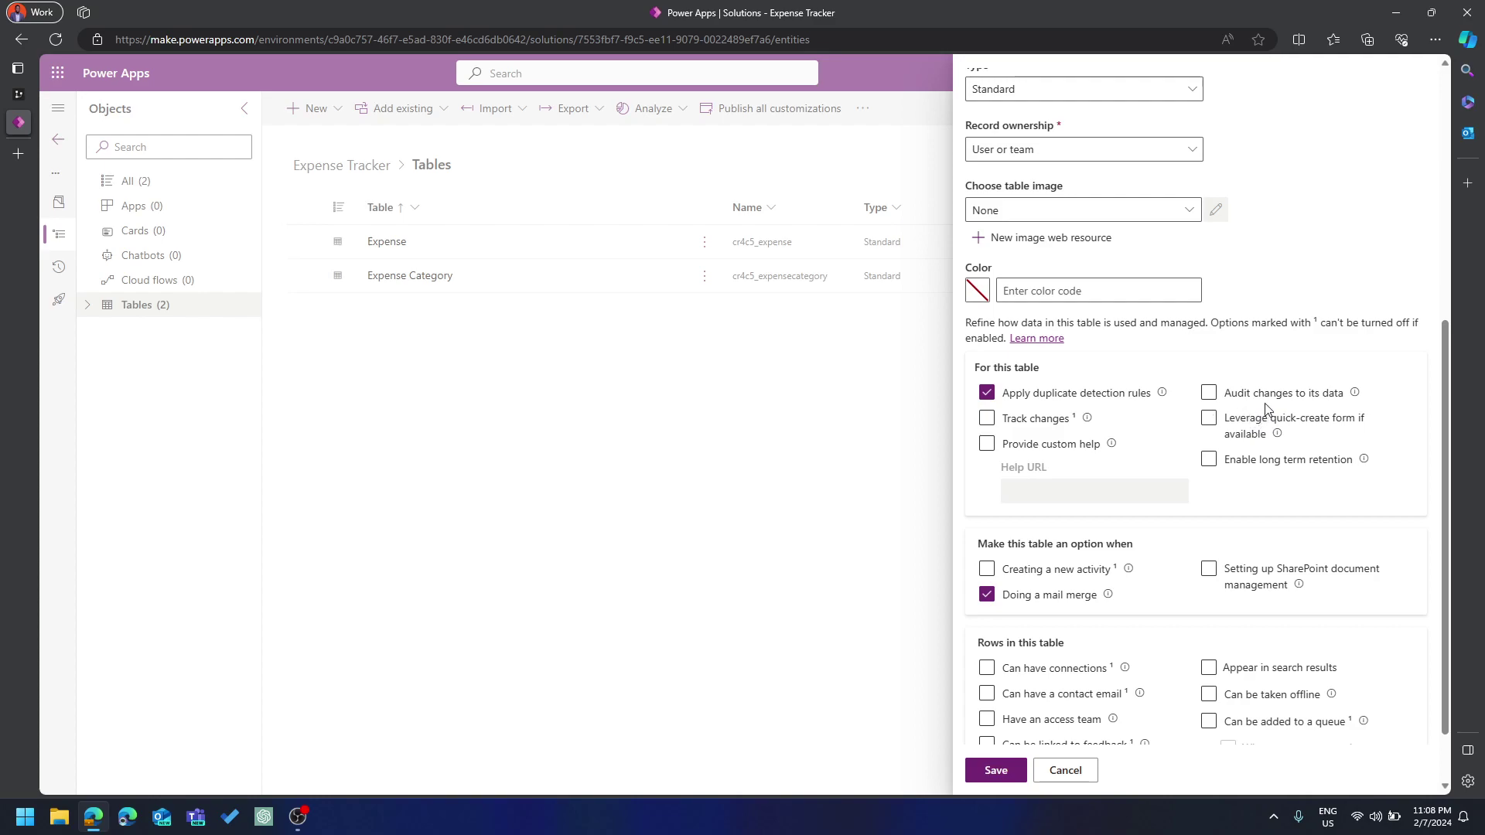
click(1210, 422)
Review the Expense Line Item table's properties and primary column, and save the table
scroll(1151, 495, up, 6)
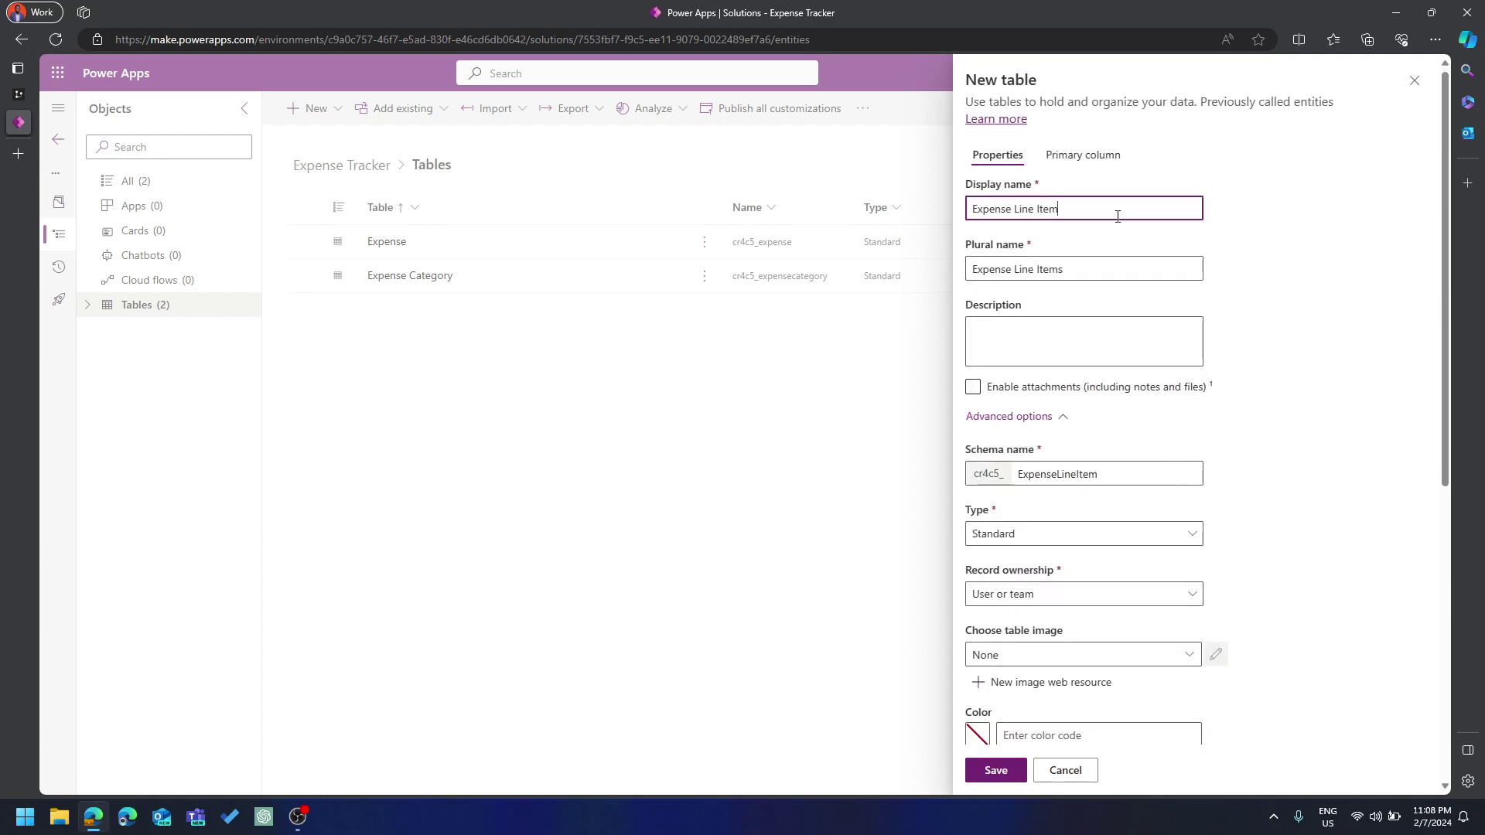
scroll(1177, 374, down, 7)
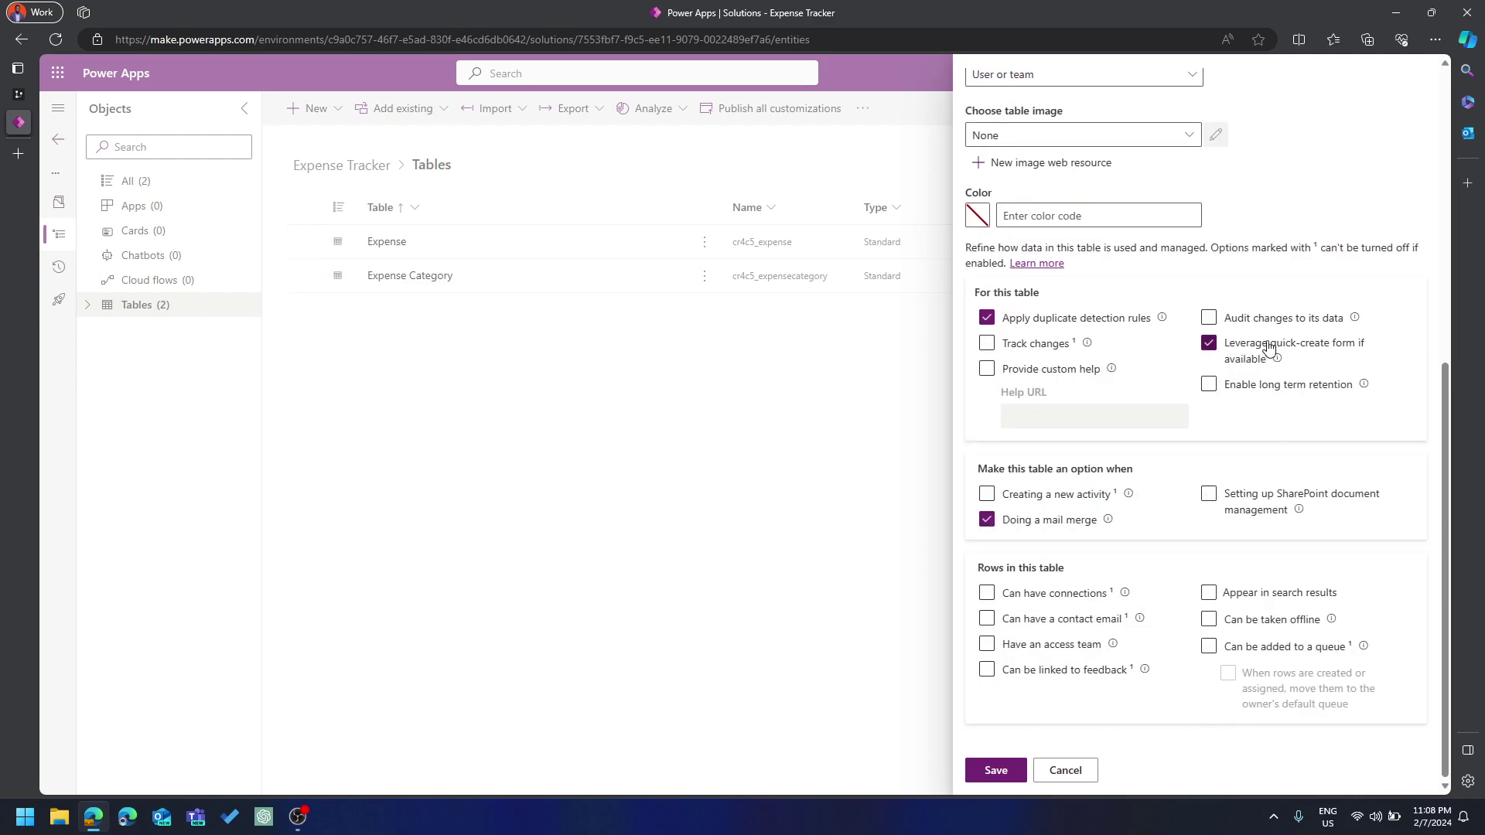
scroll(1233, 363, up, 7)
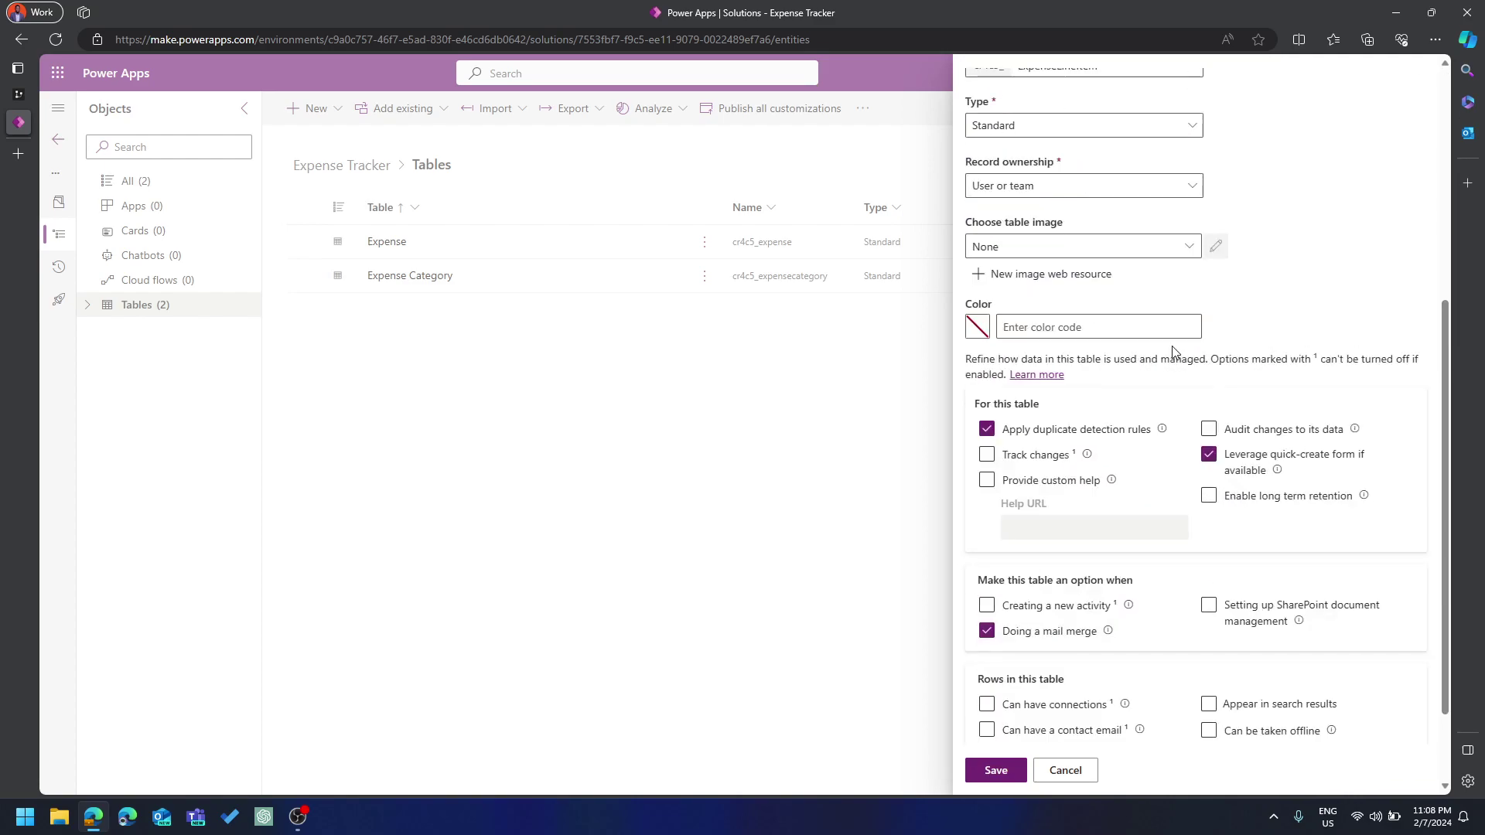
scroll(1209, 334, up, 2)
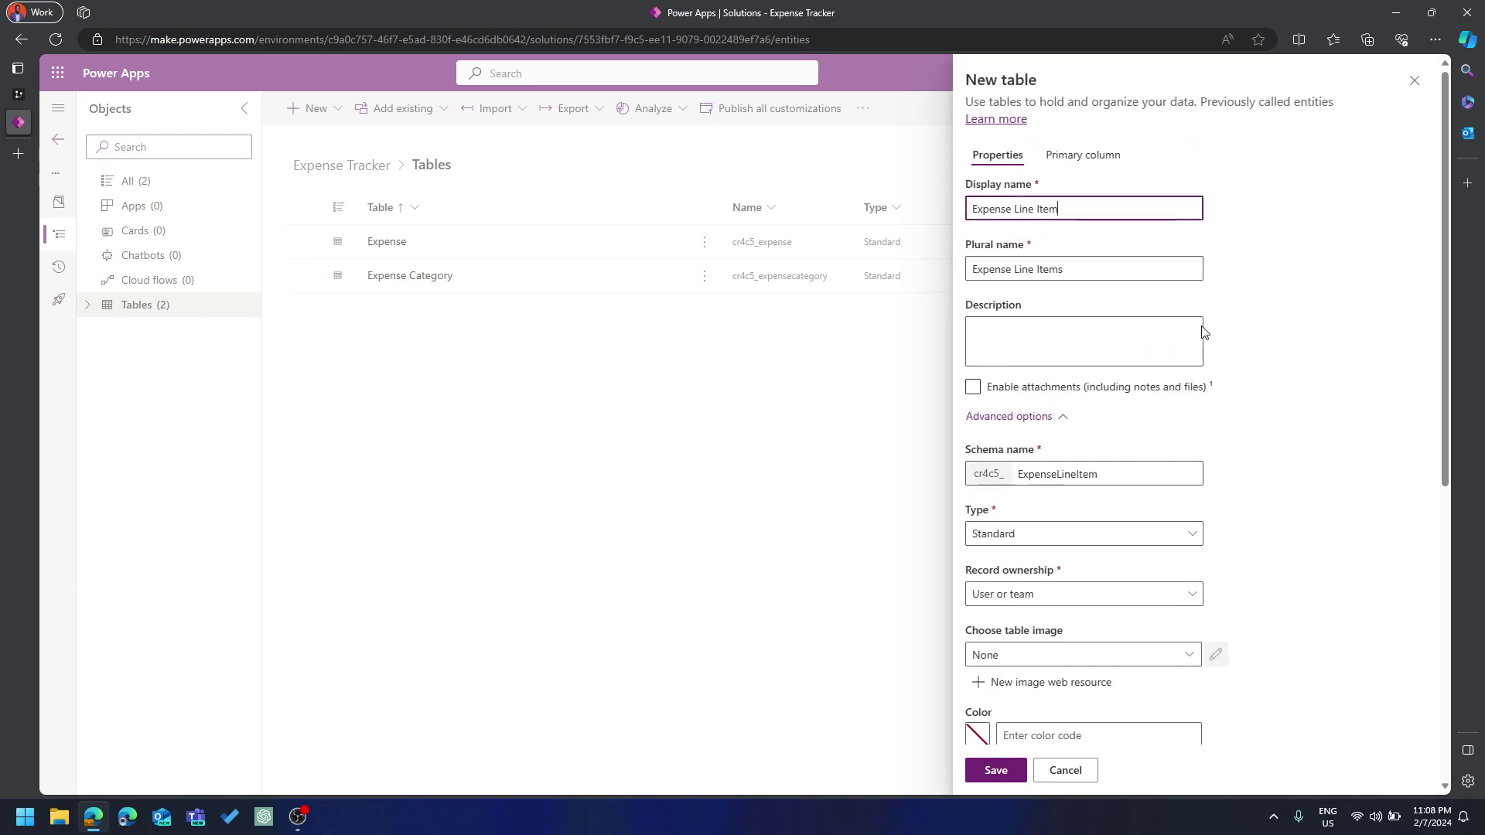
click(1112, 163)
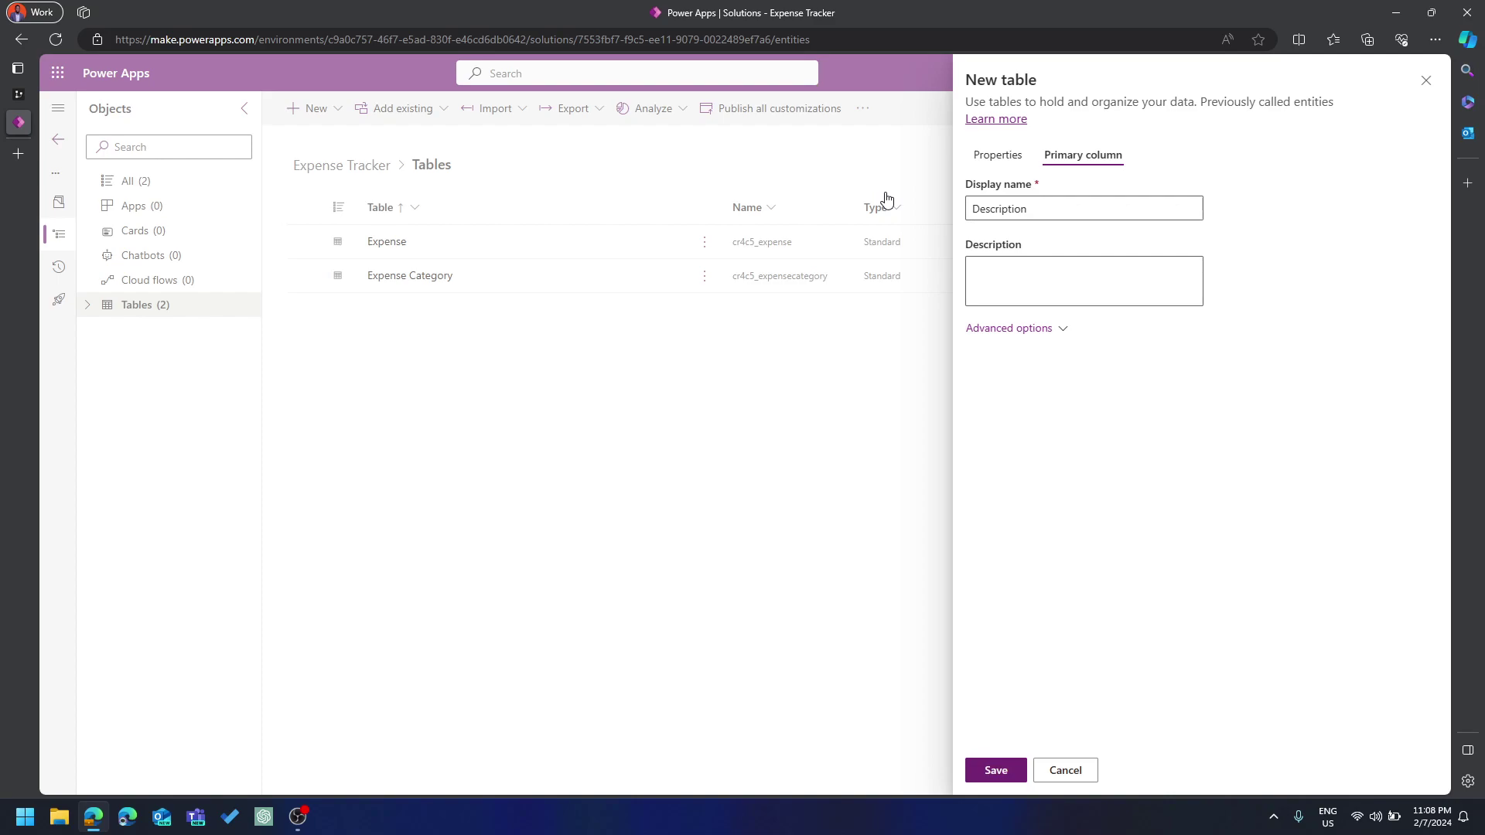
click(998, 155)
click(1014, 417)
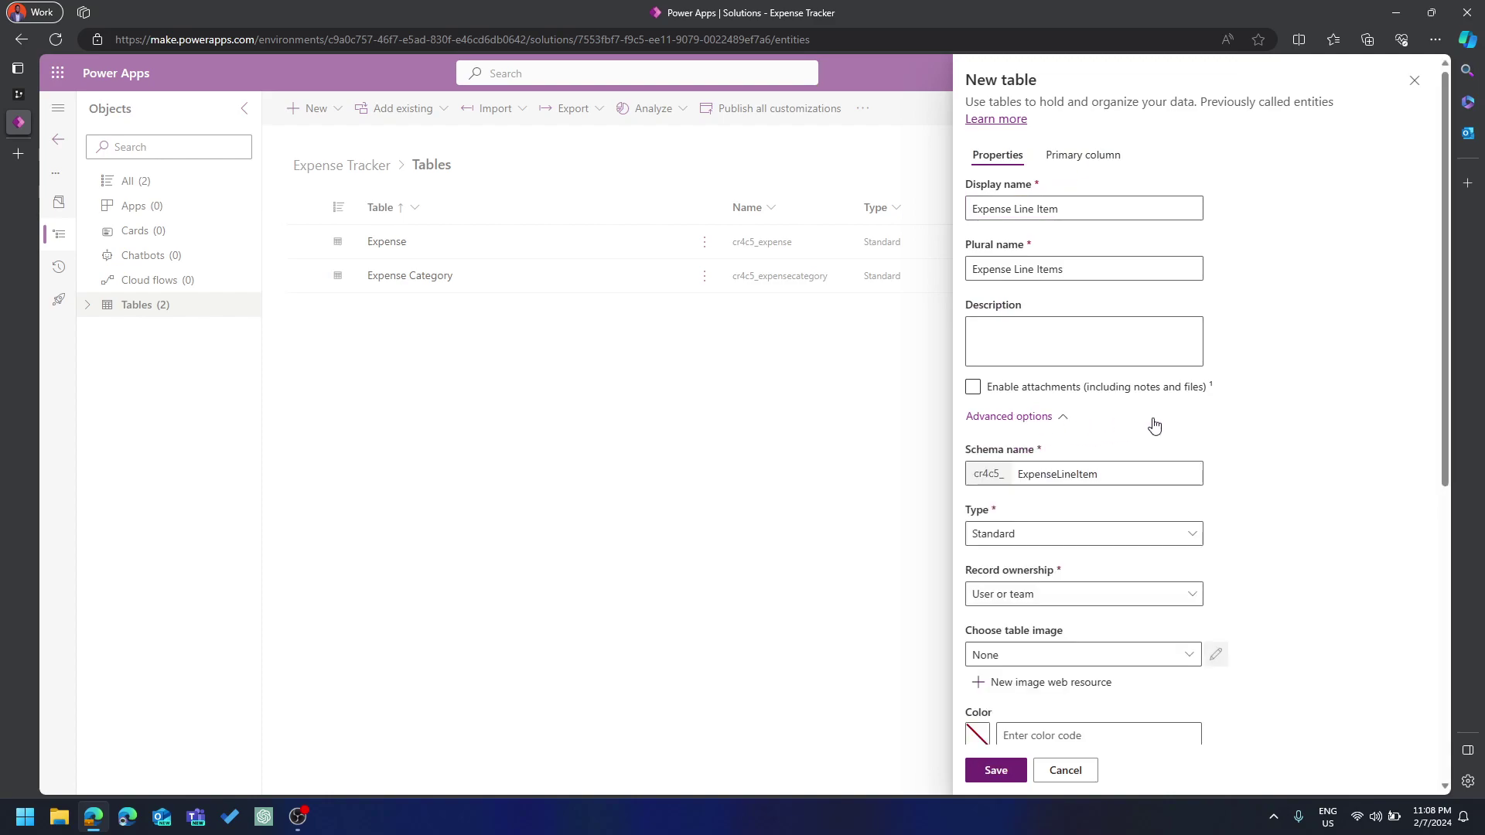
scroll(1161, 479, down, 6)
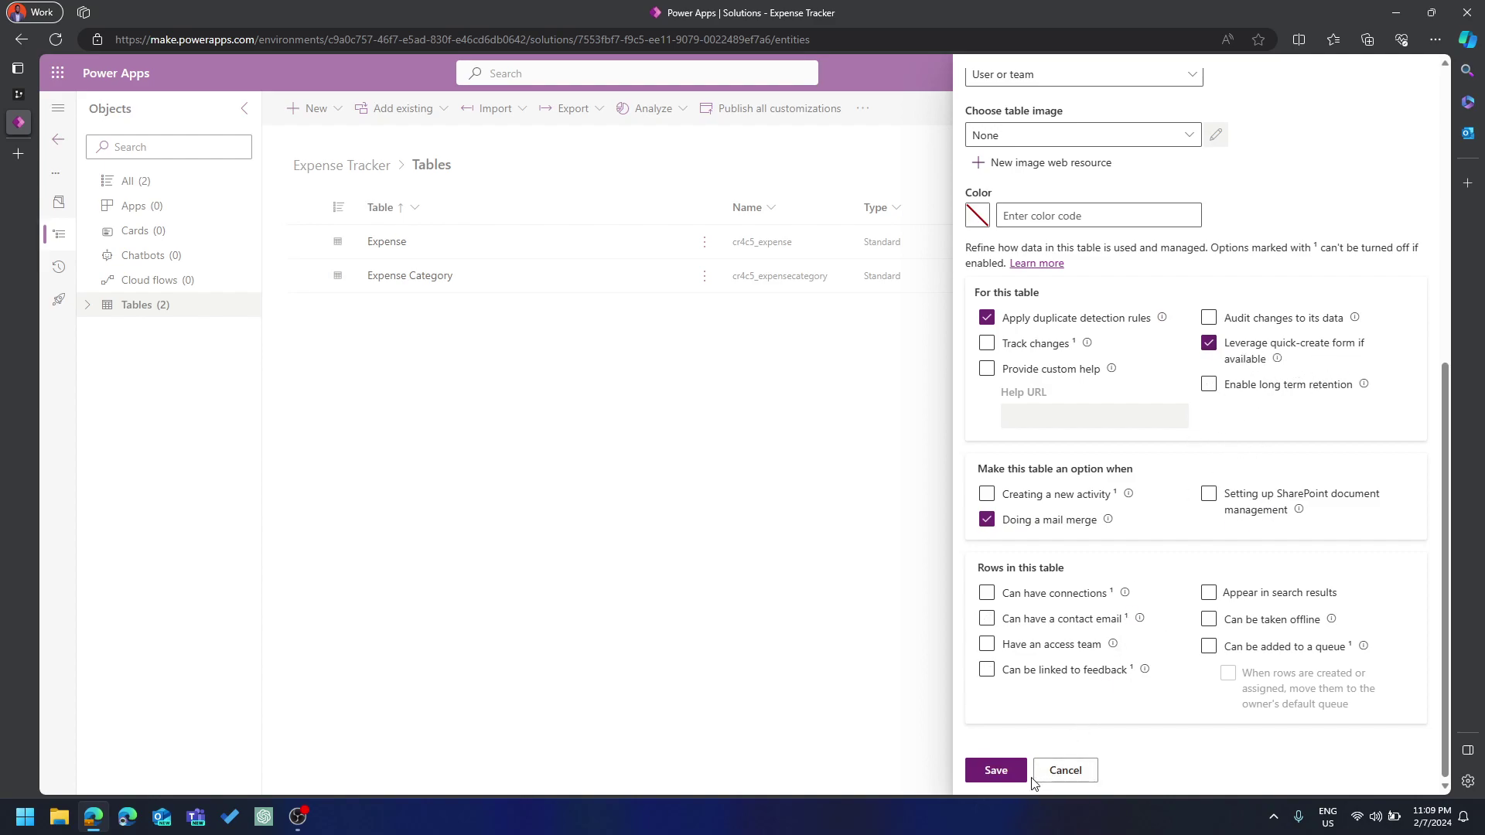
click(1012, 772)
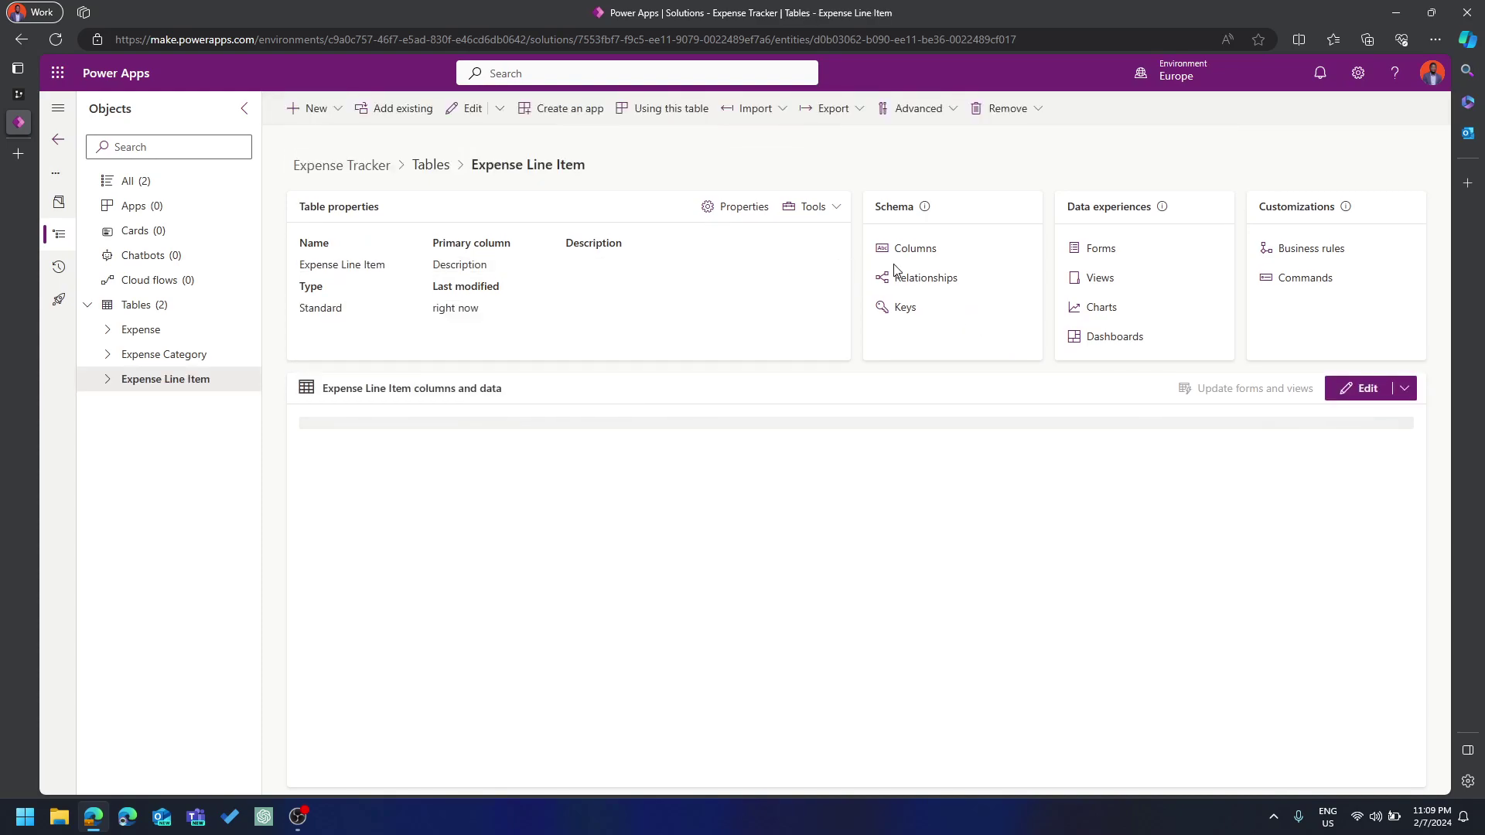
Add a business required Date column with the Date and time data type to the Expense Line Item table
click(925, 247)
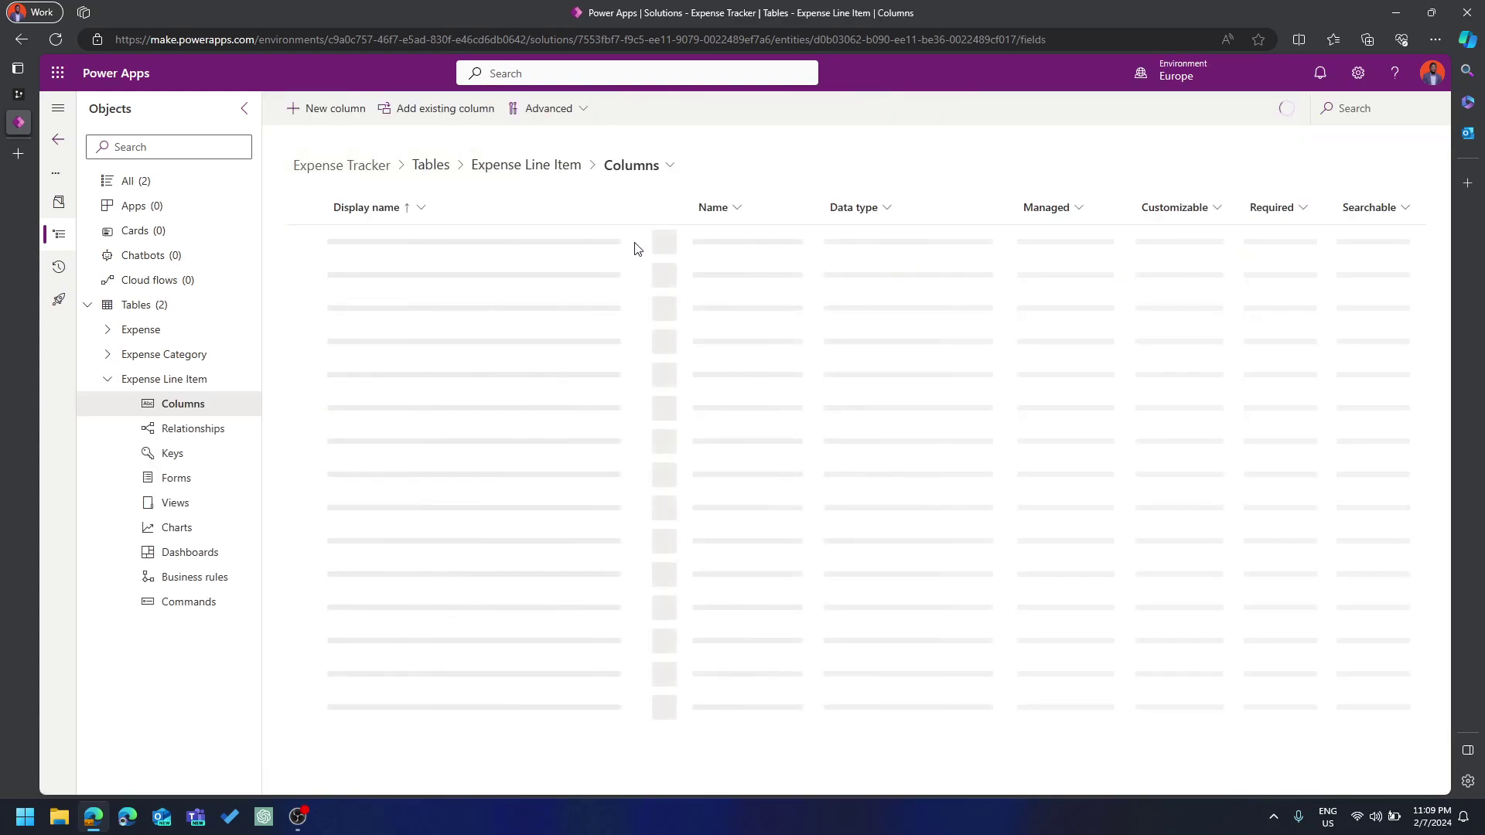
click(334, 109)
text(Date)
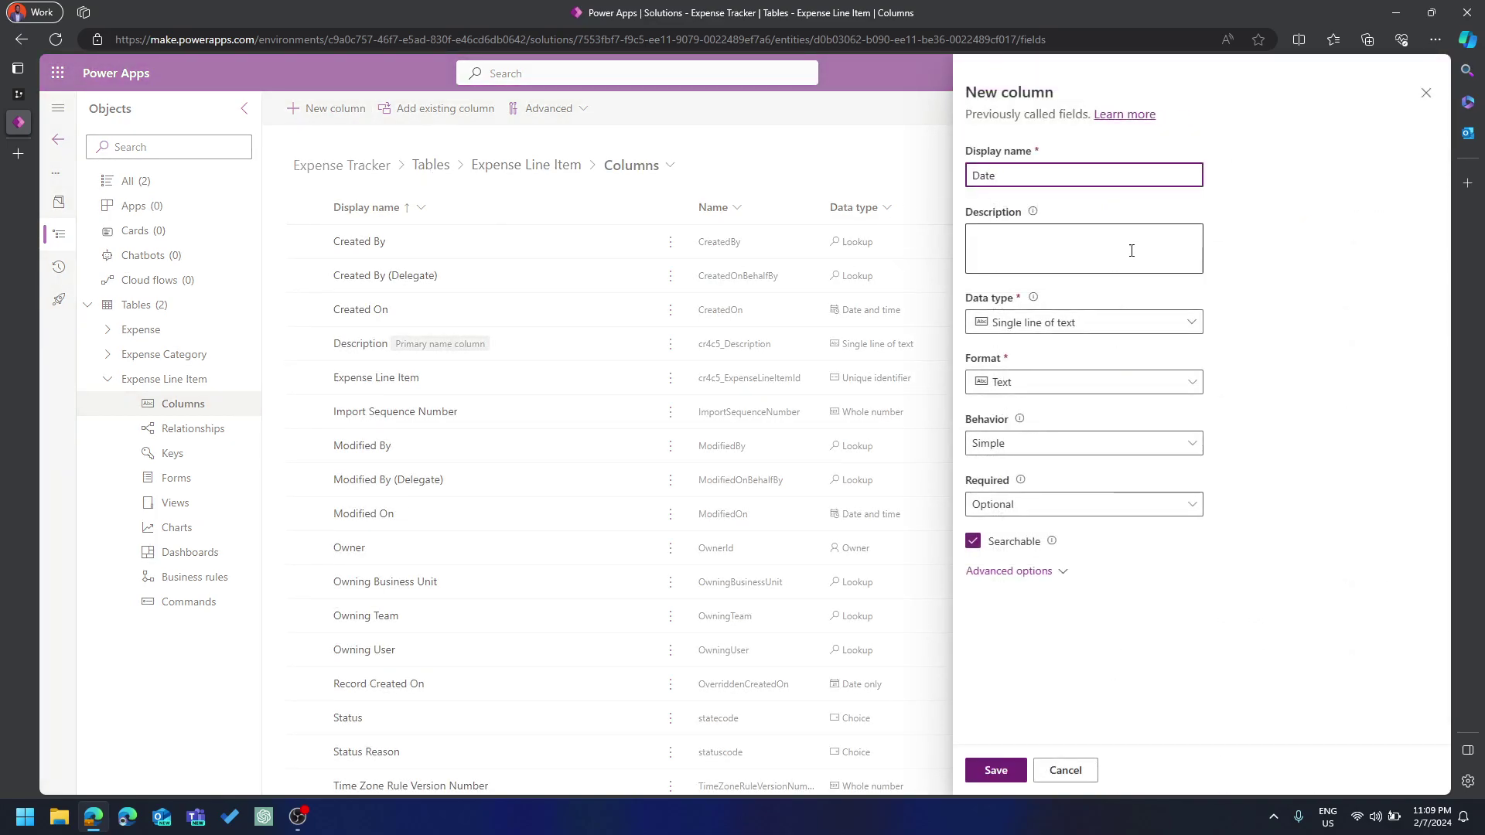
click(1029, 324)
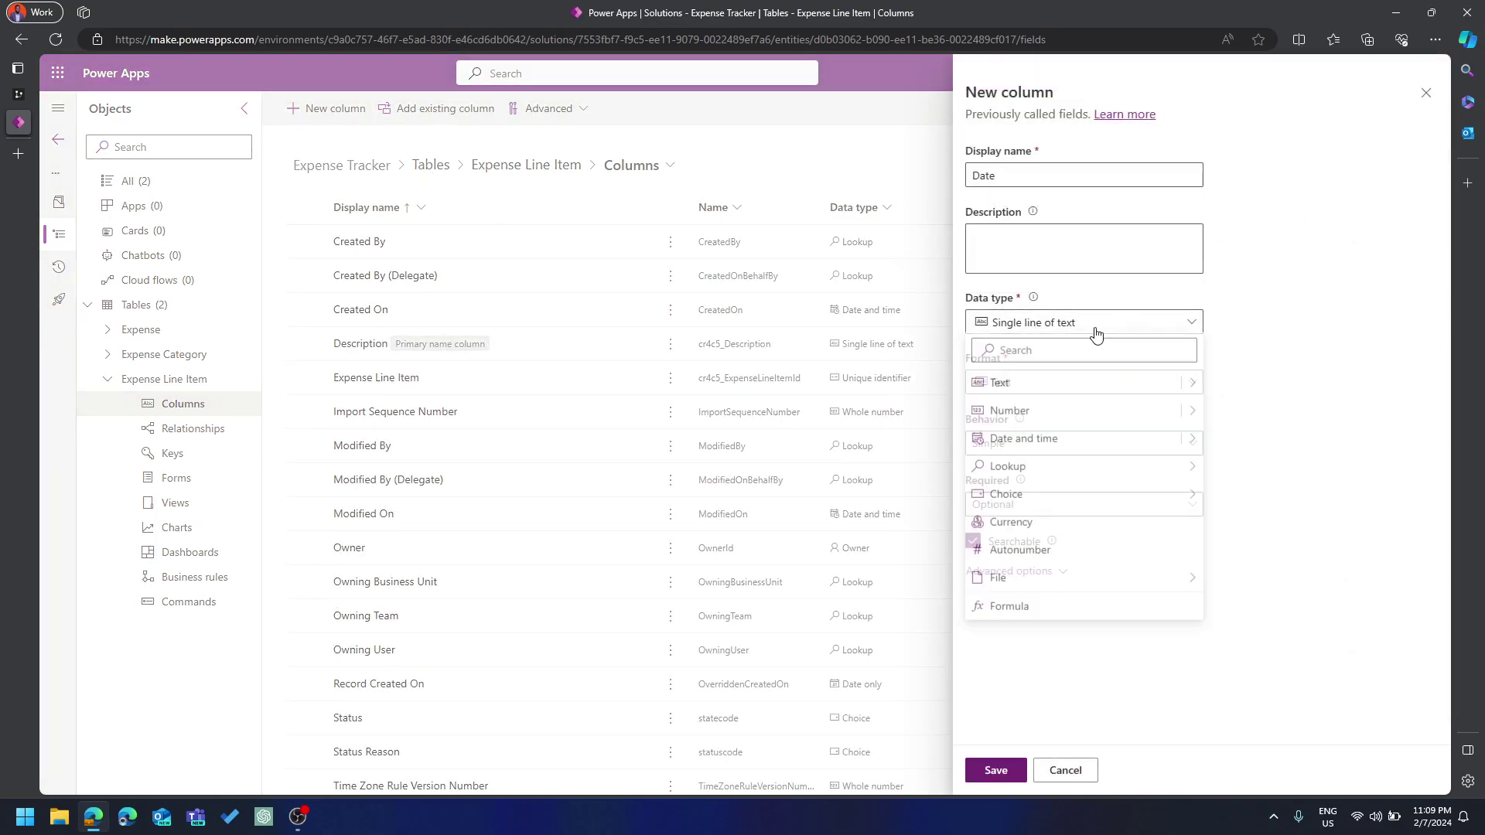
click(1043, 441)
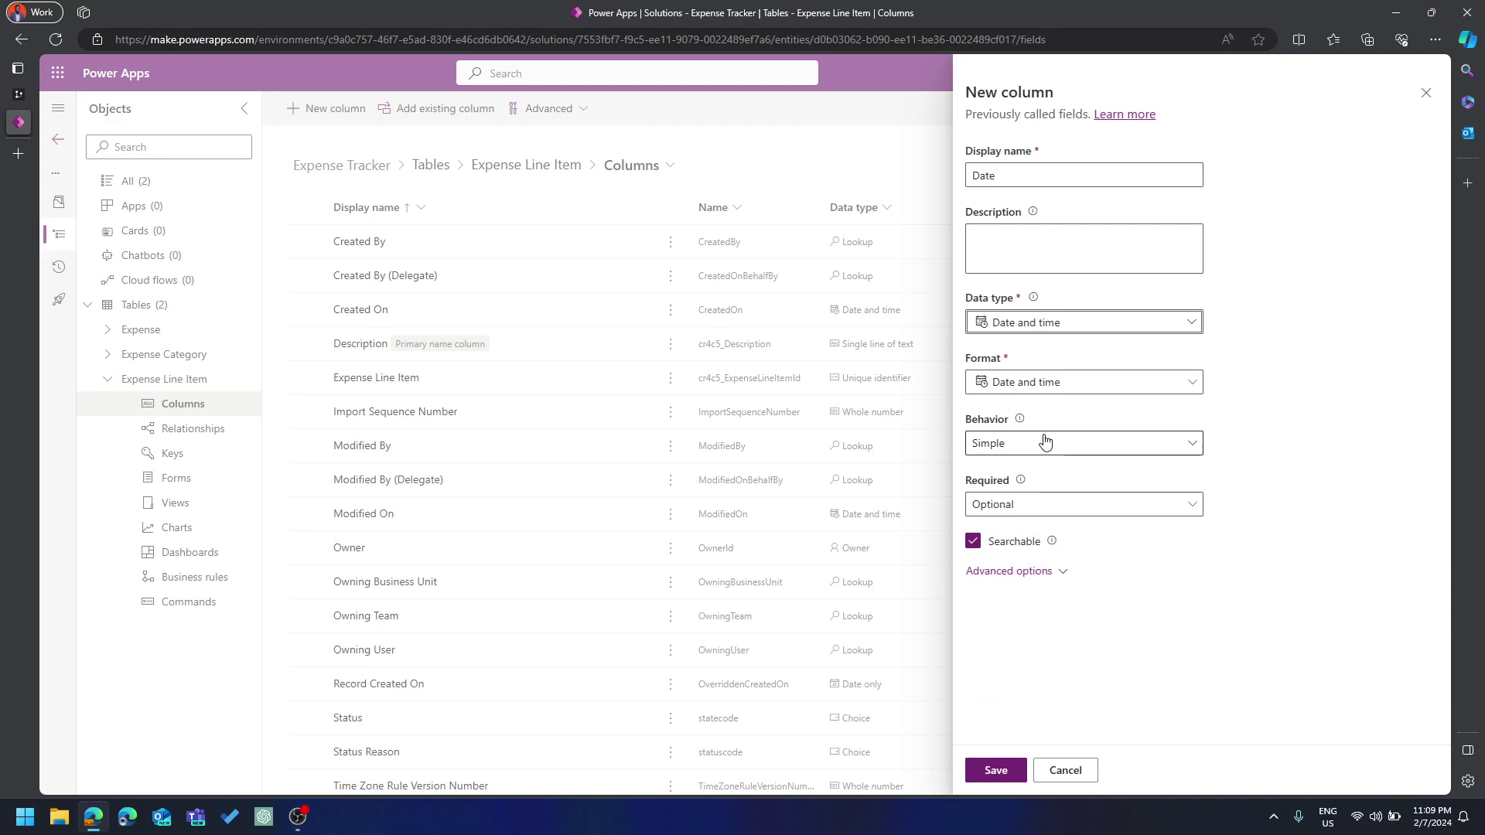
click(1047, 504)
click(1111, 649)
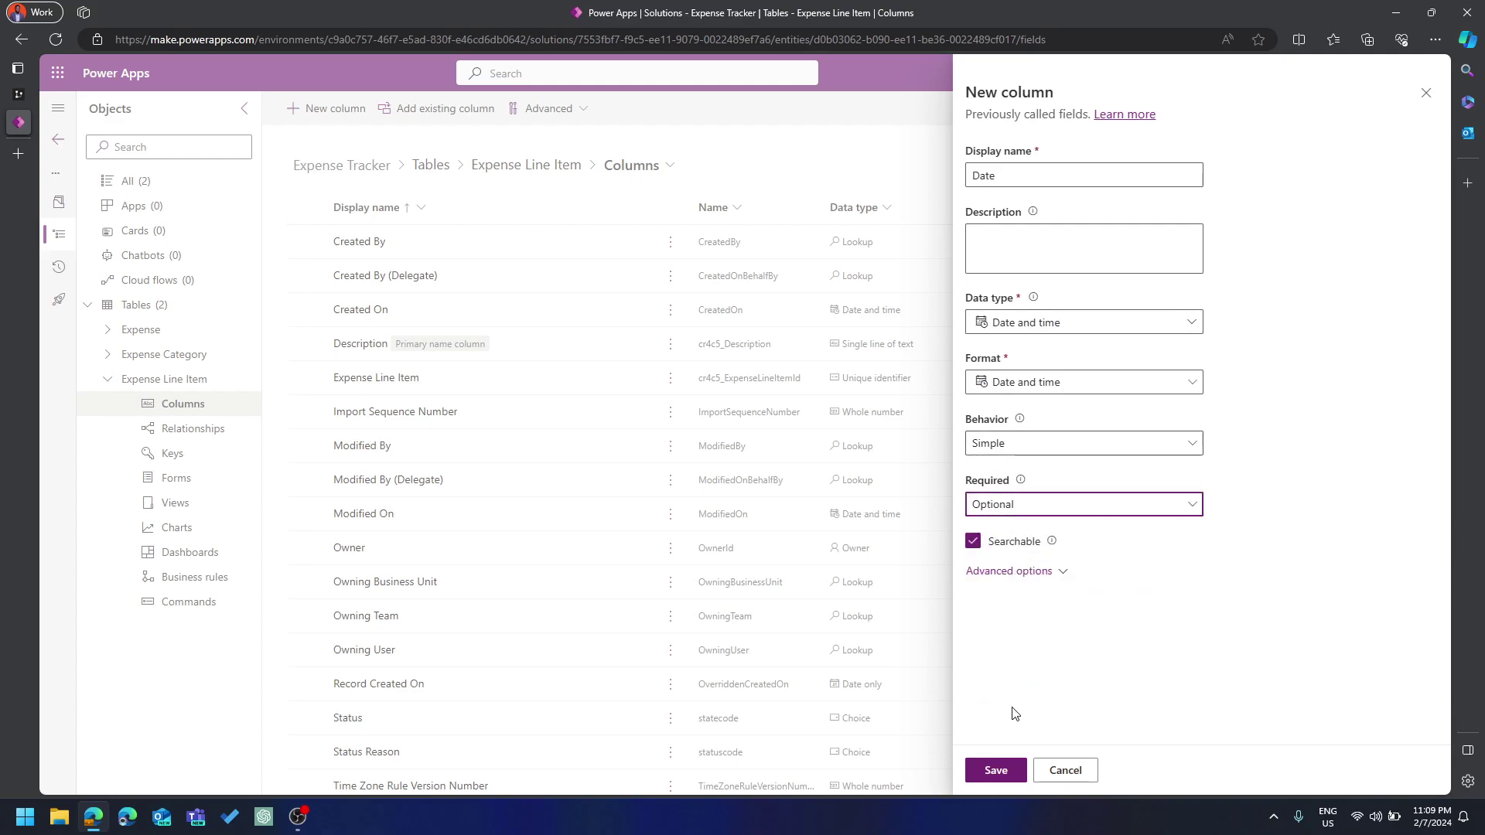
click(1014, 507)
click(1002, 559)
click(998, 777)
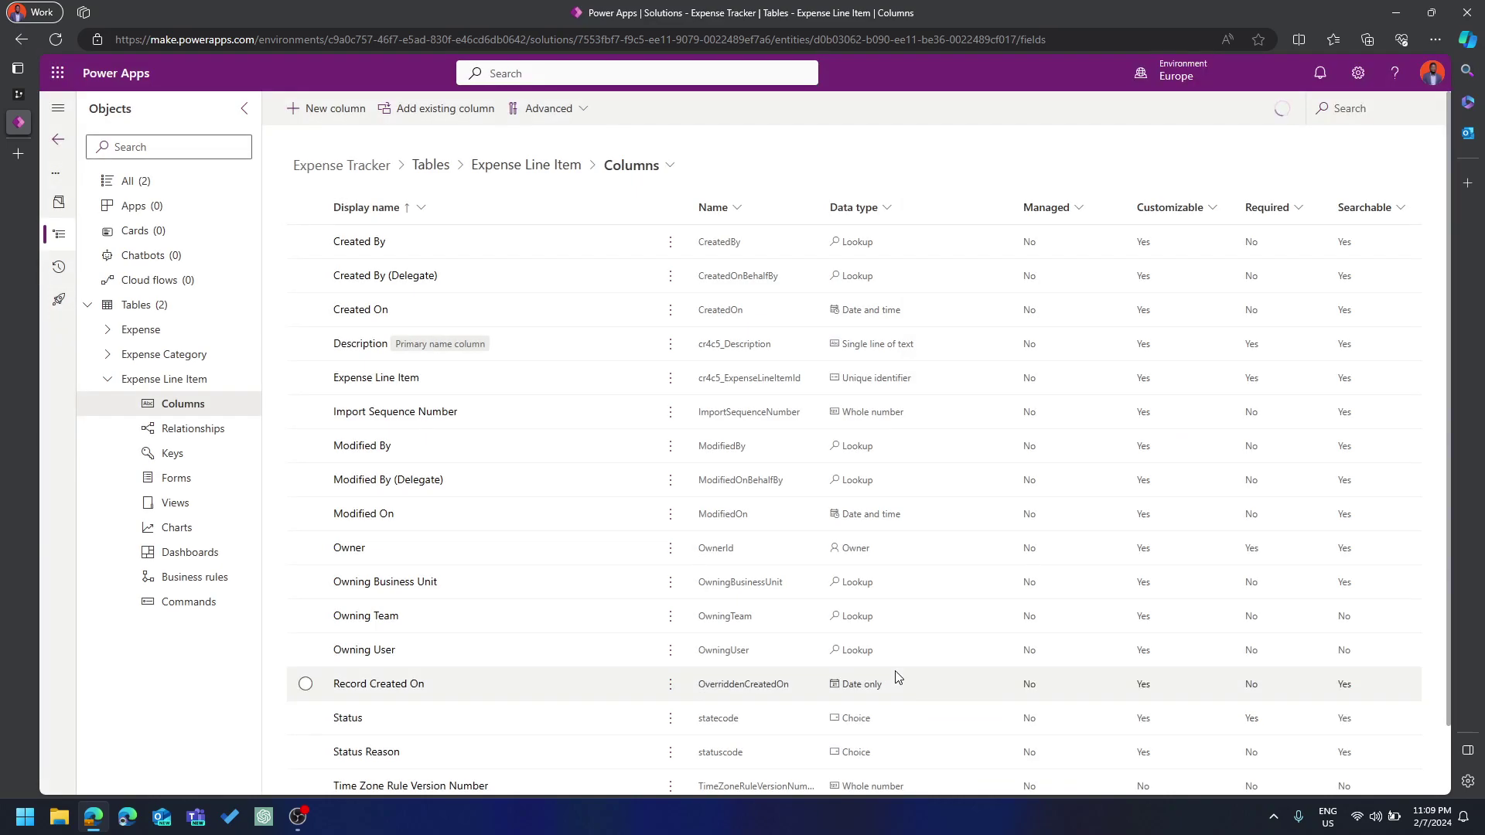
Add a business required Amount column with the Currency data type to the Expense Line Item table
click(328, 108)
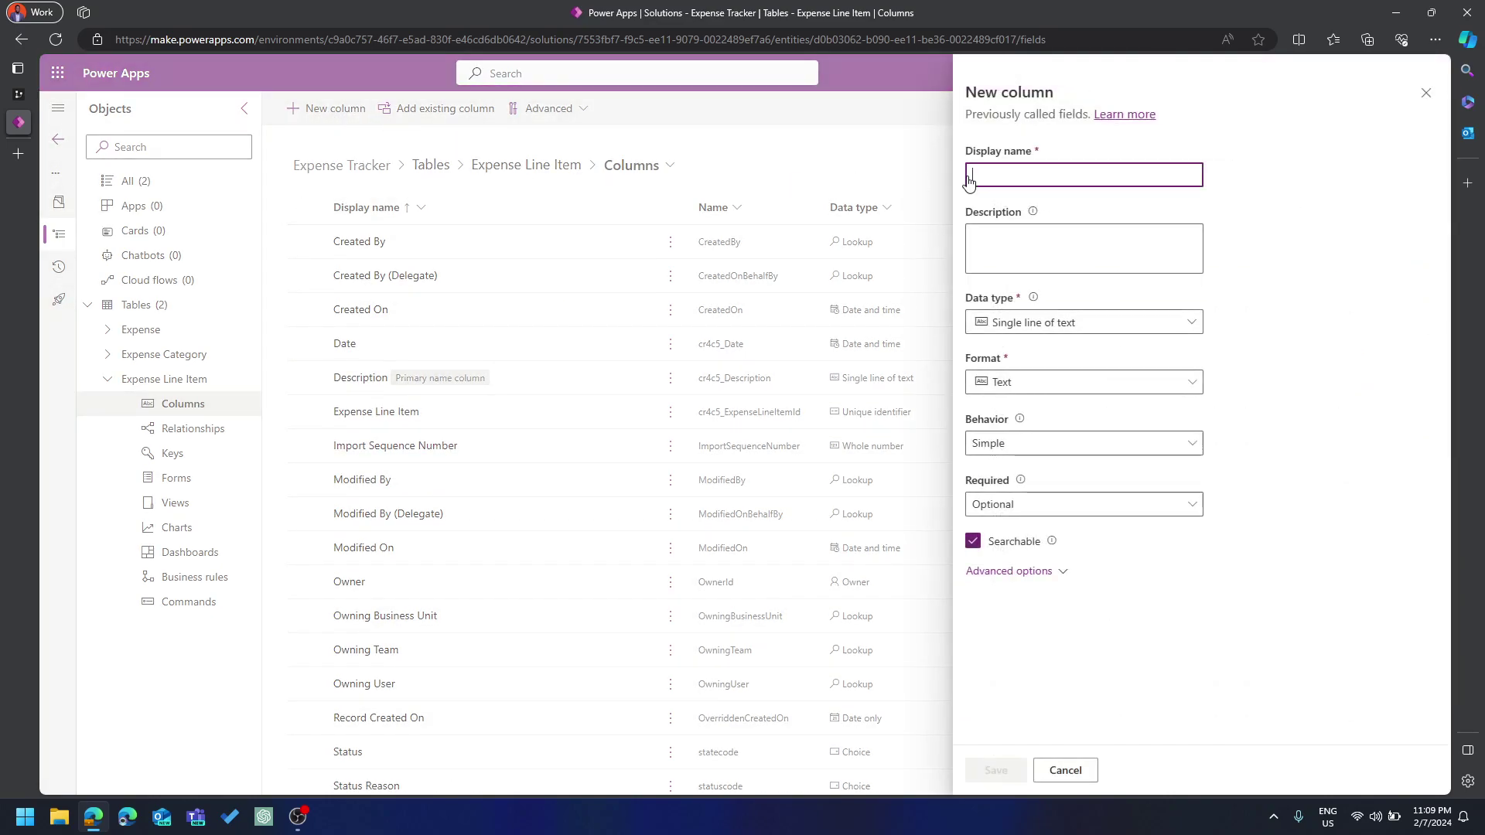
text(Amount)
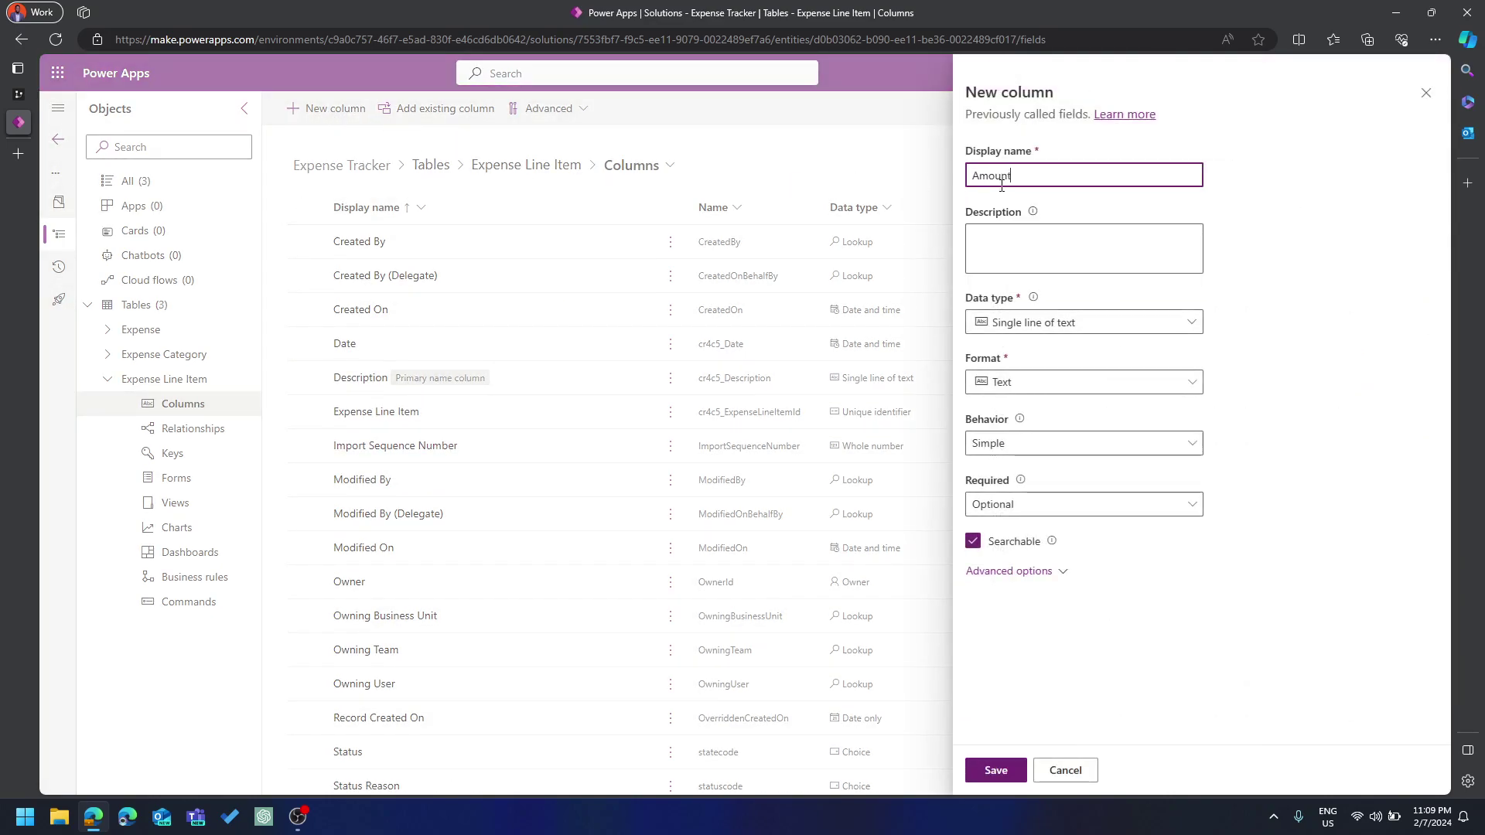
click(1041, 323)
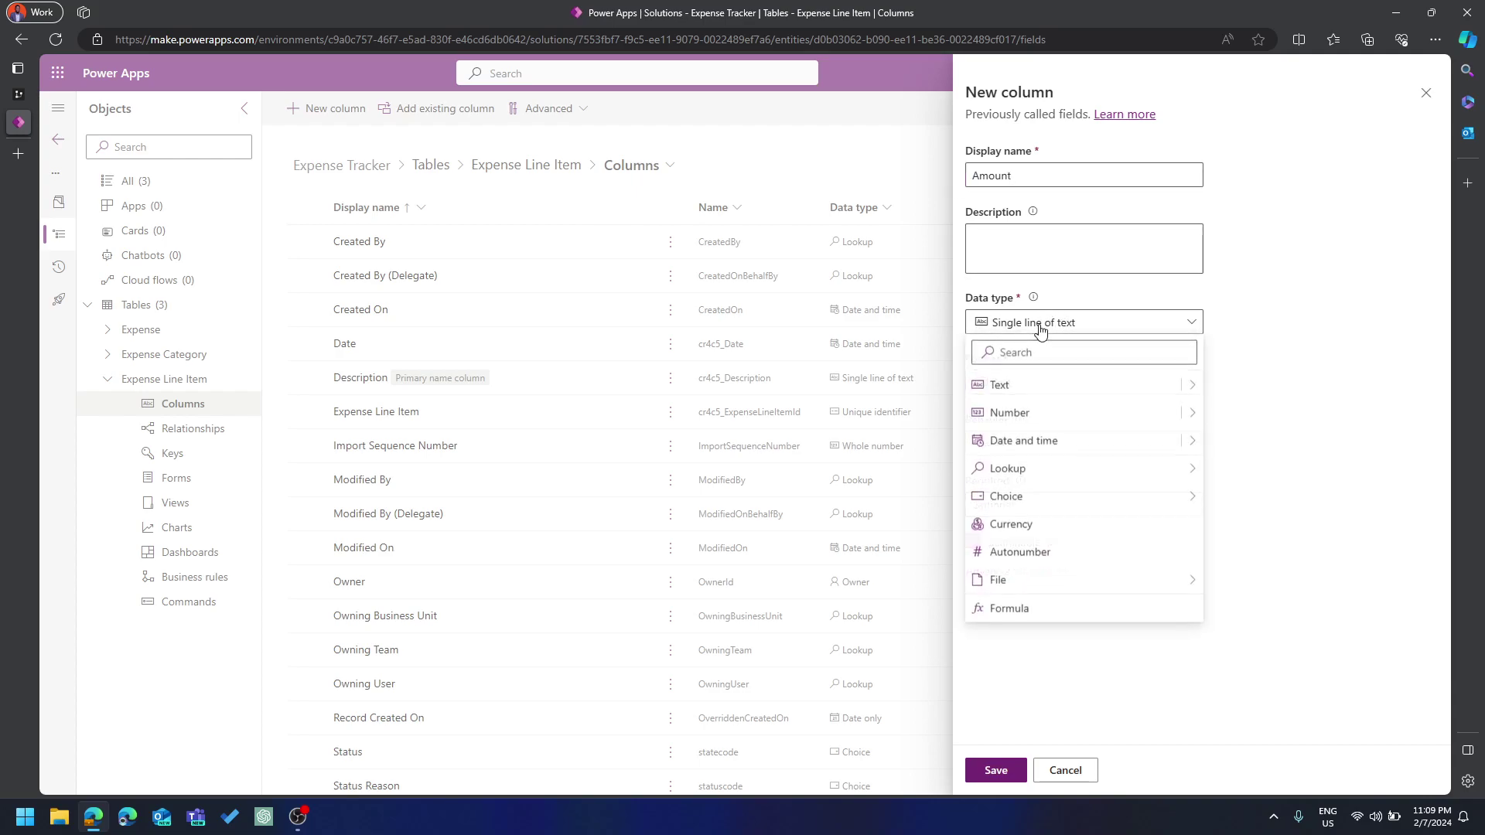
click(1032, 525)
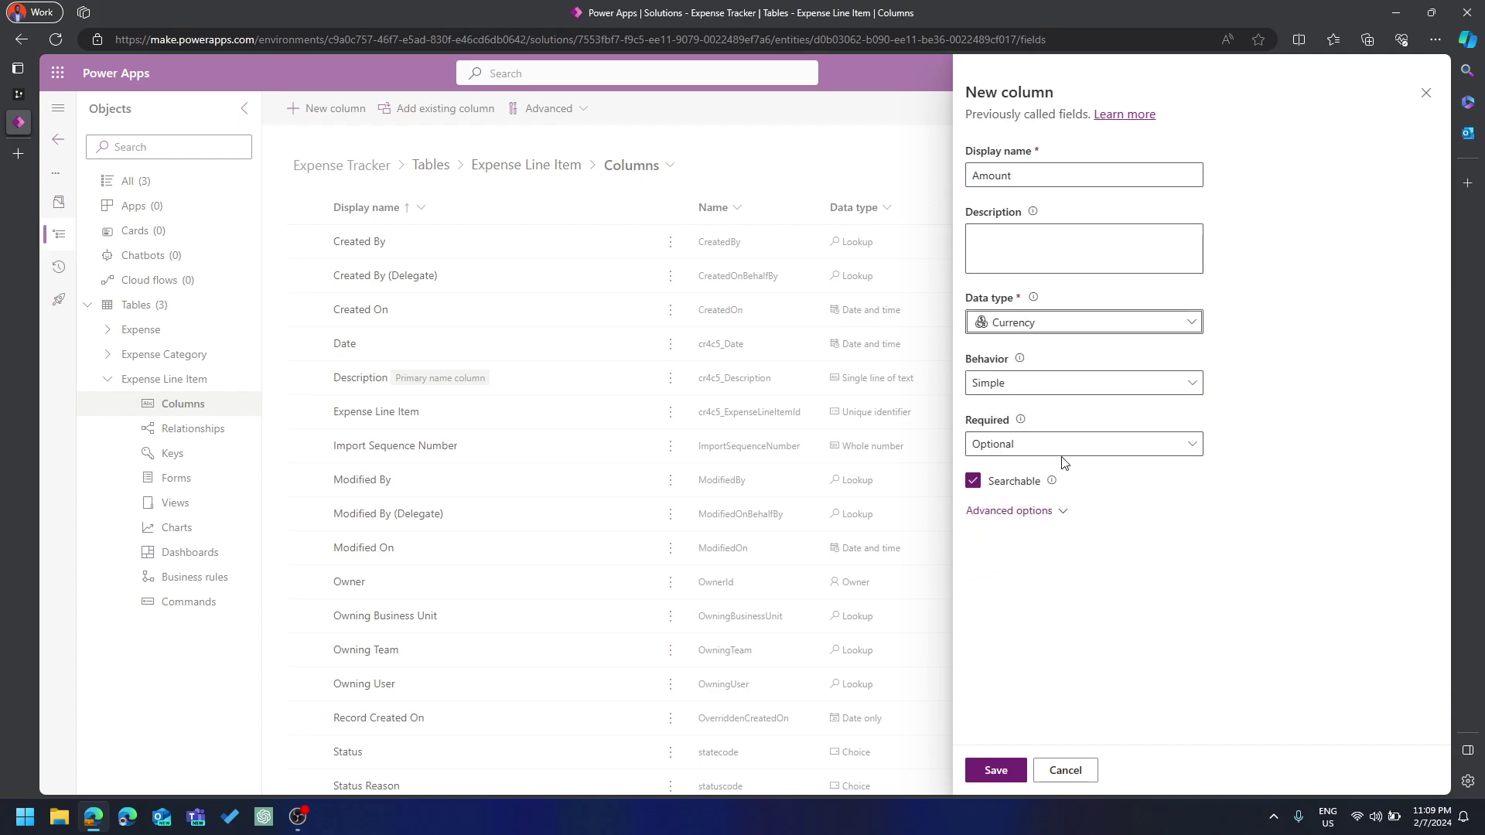
click(1079, 449)
click(1037, 500)
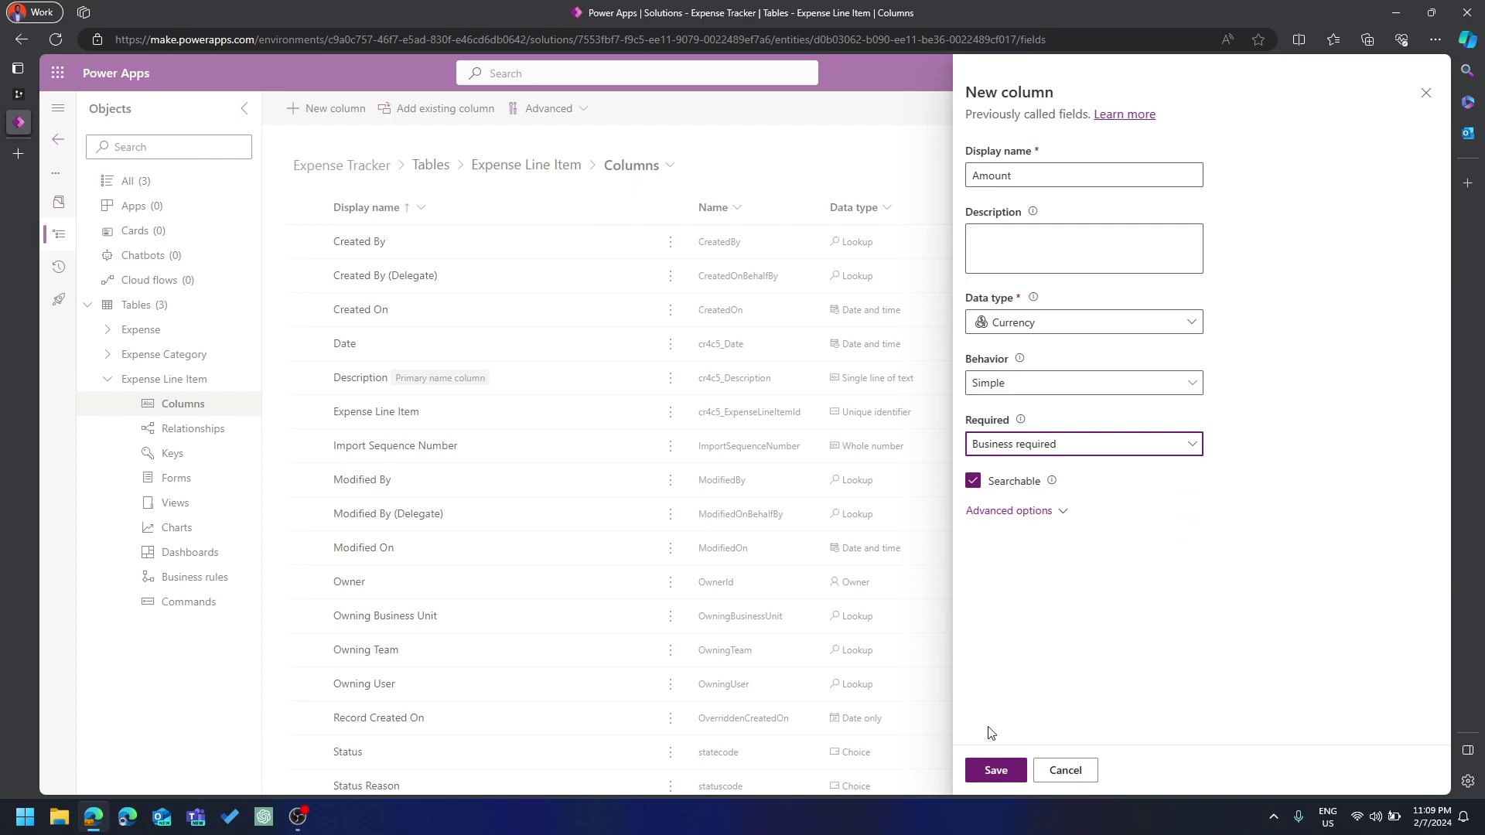
click(998, 770)
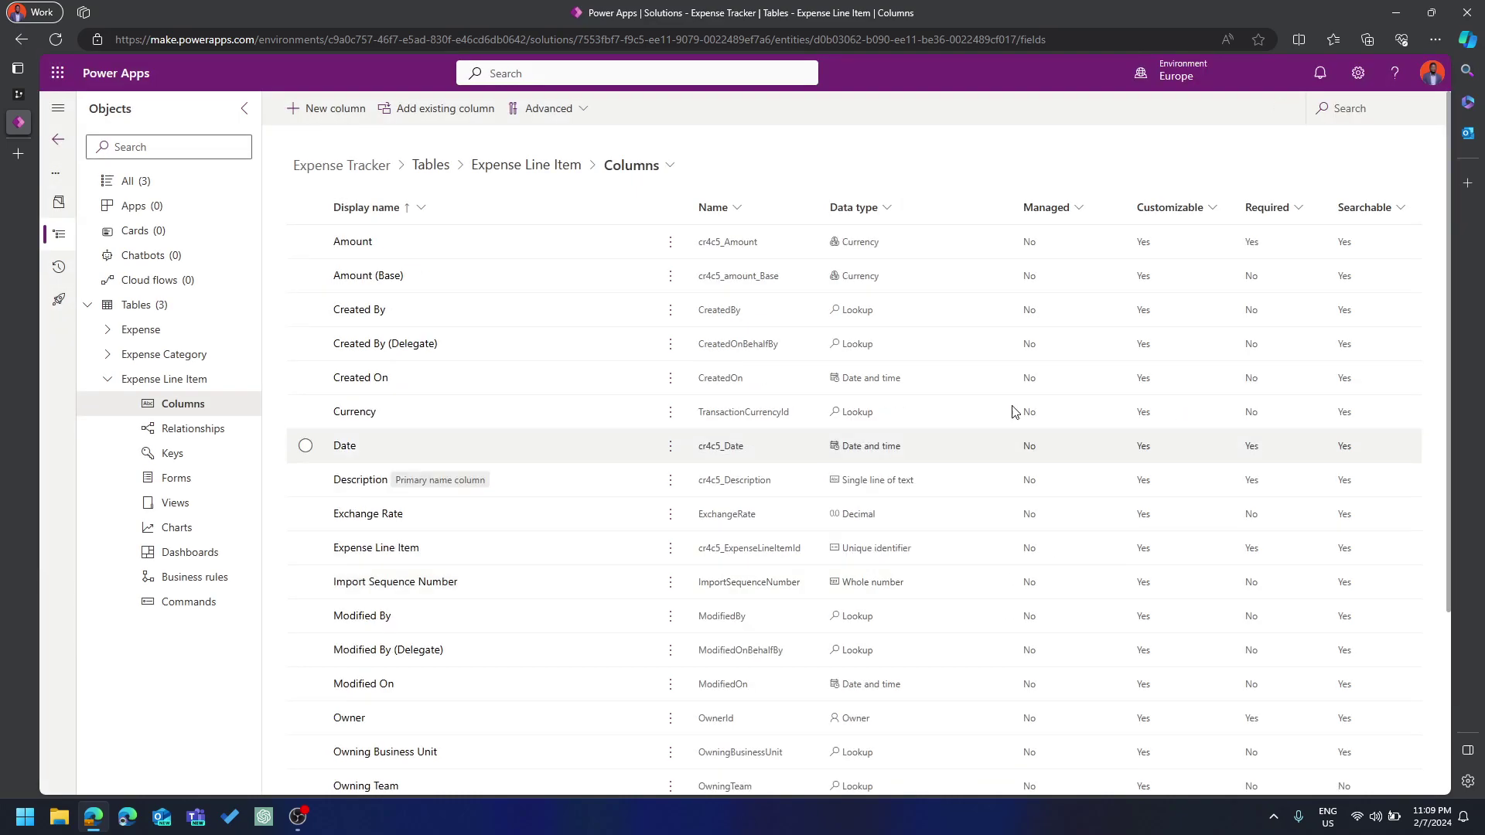
Open the Expense Line Item main form, list only custom columns, and place Date and Amount between Description and Owner
click(631, 166)
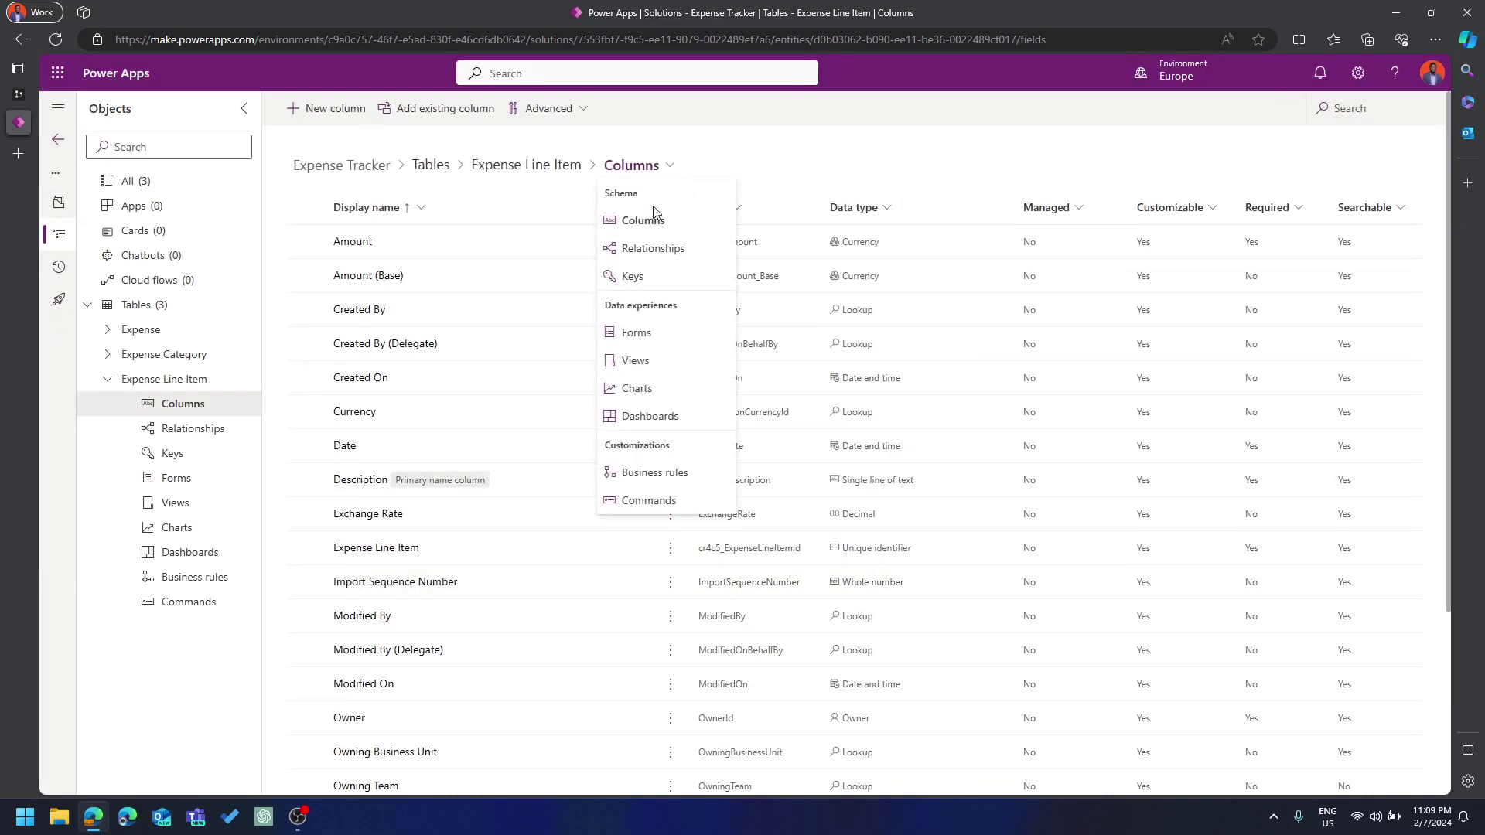
click(650, 341)
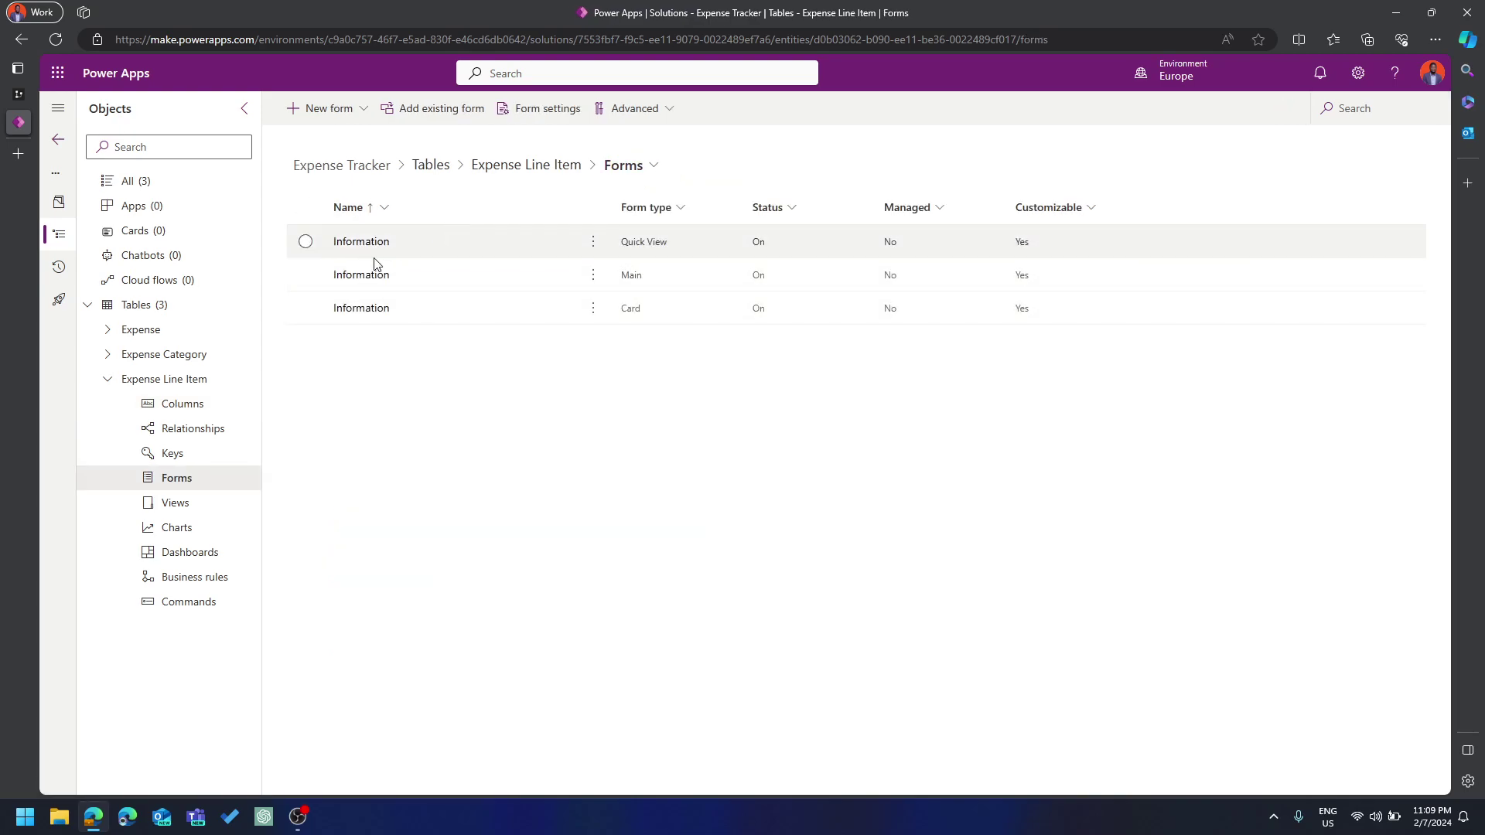
click(362, 276)
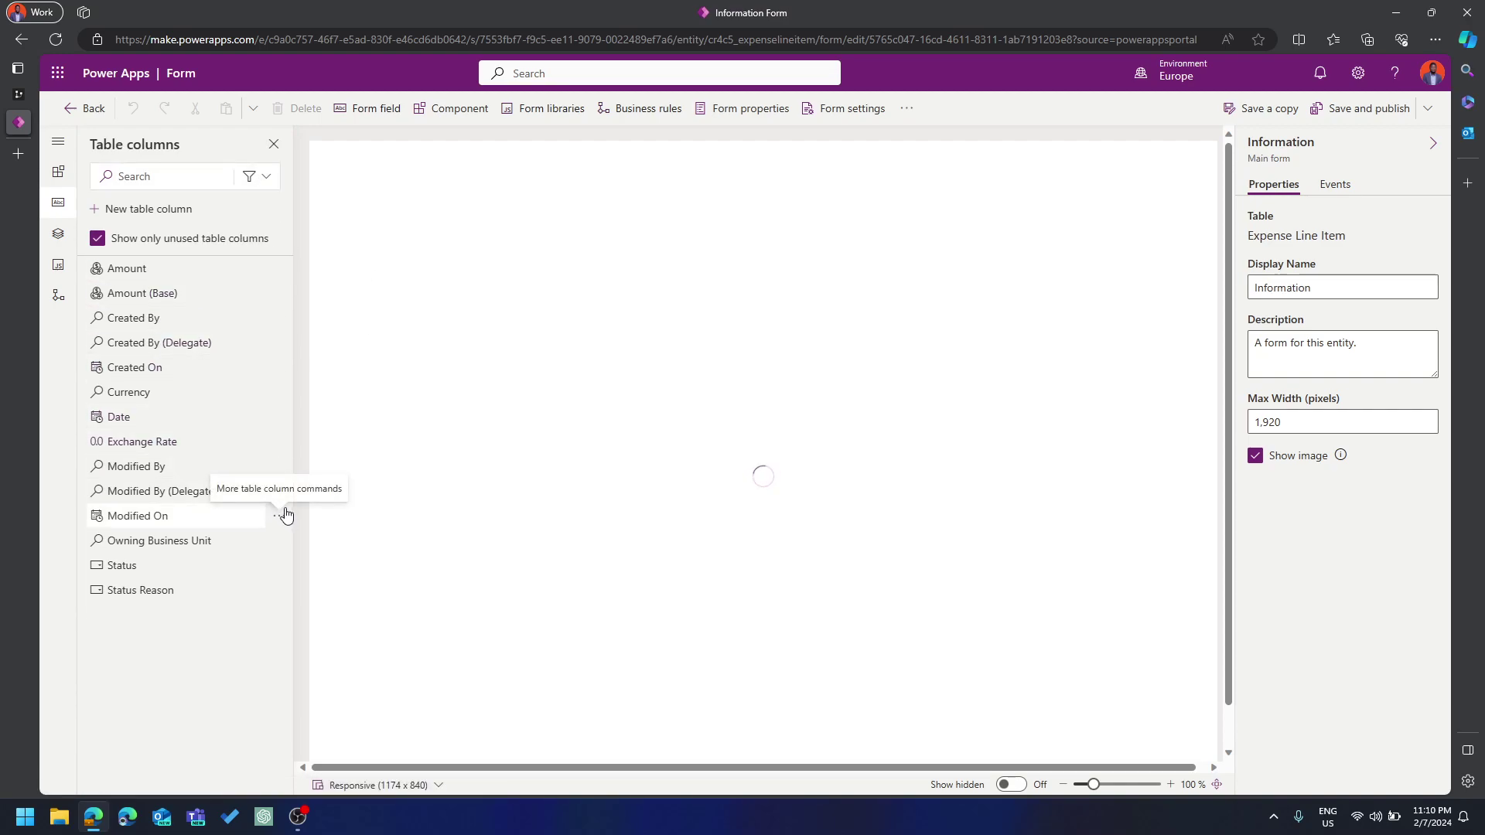
click(260, 176)
click(229, 260)
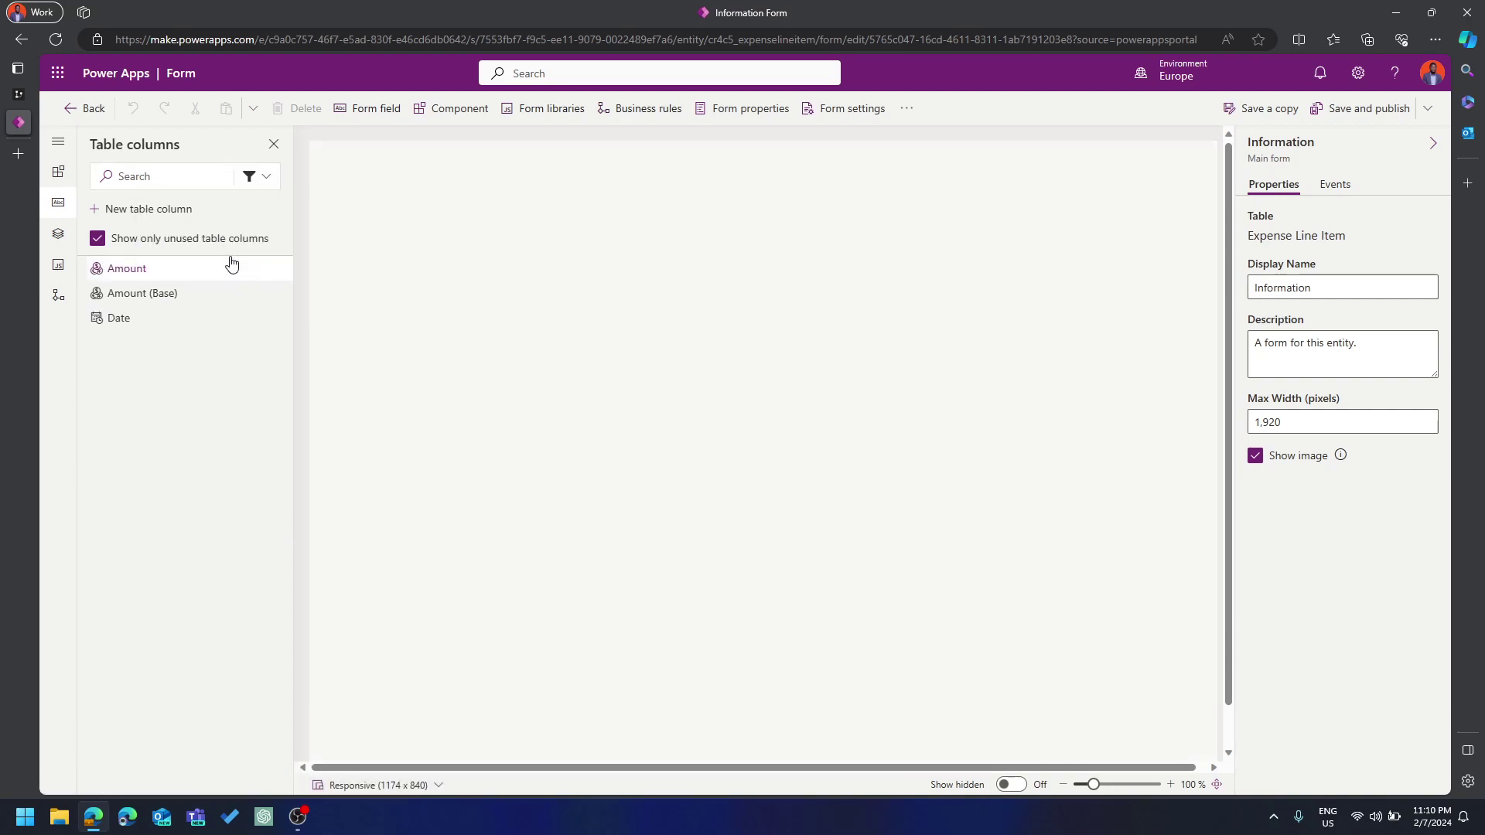
click(254, 178)
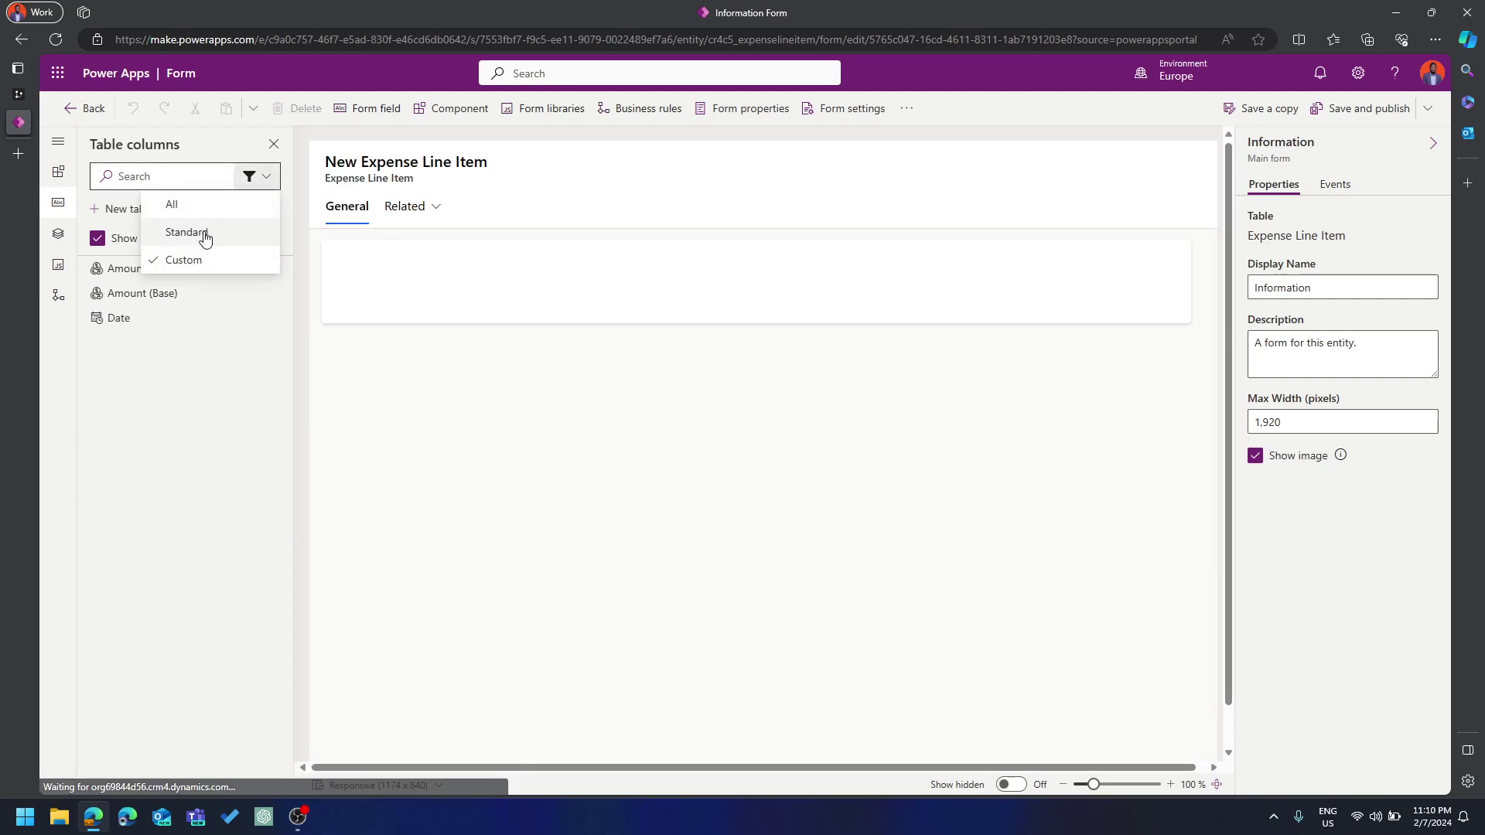
click(171, 423)
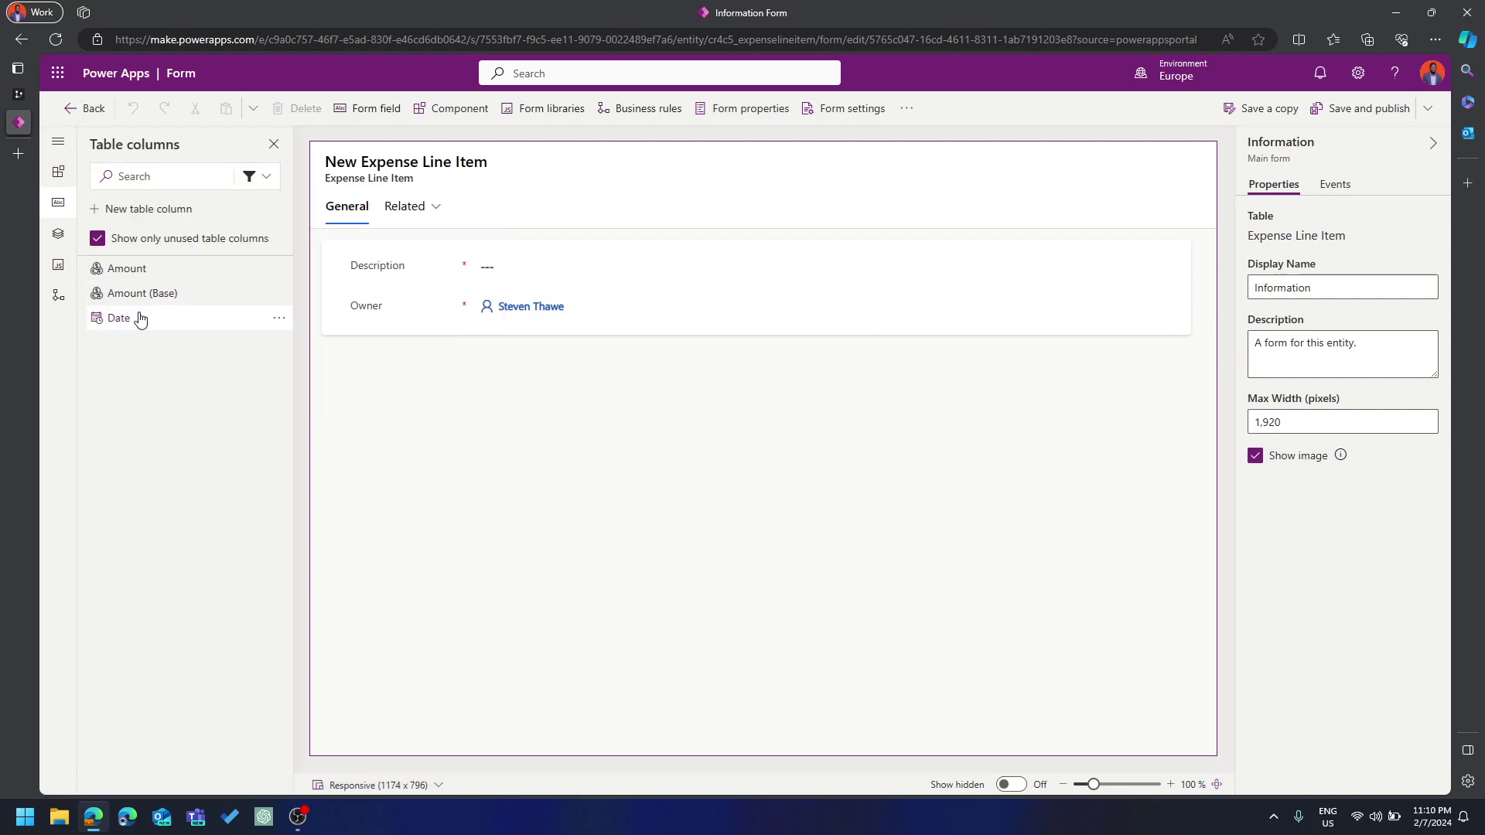
drag(136, 325, 433, 302)
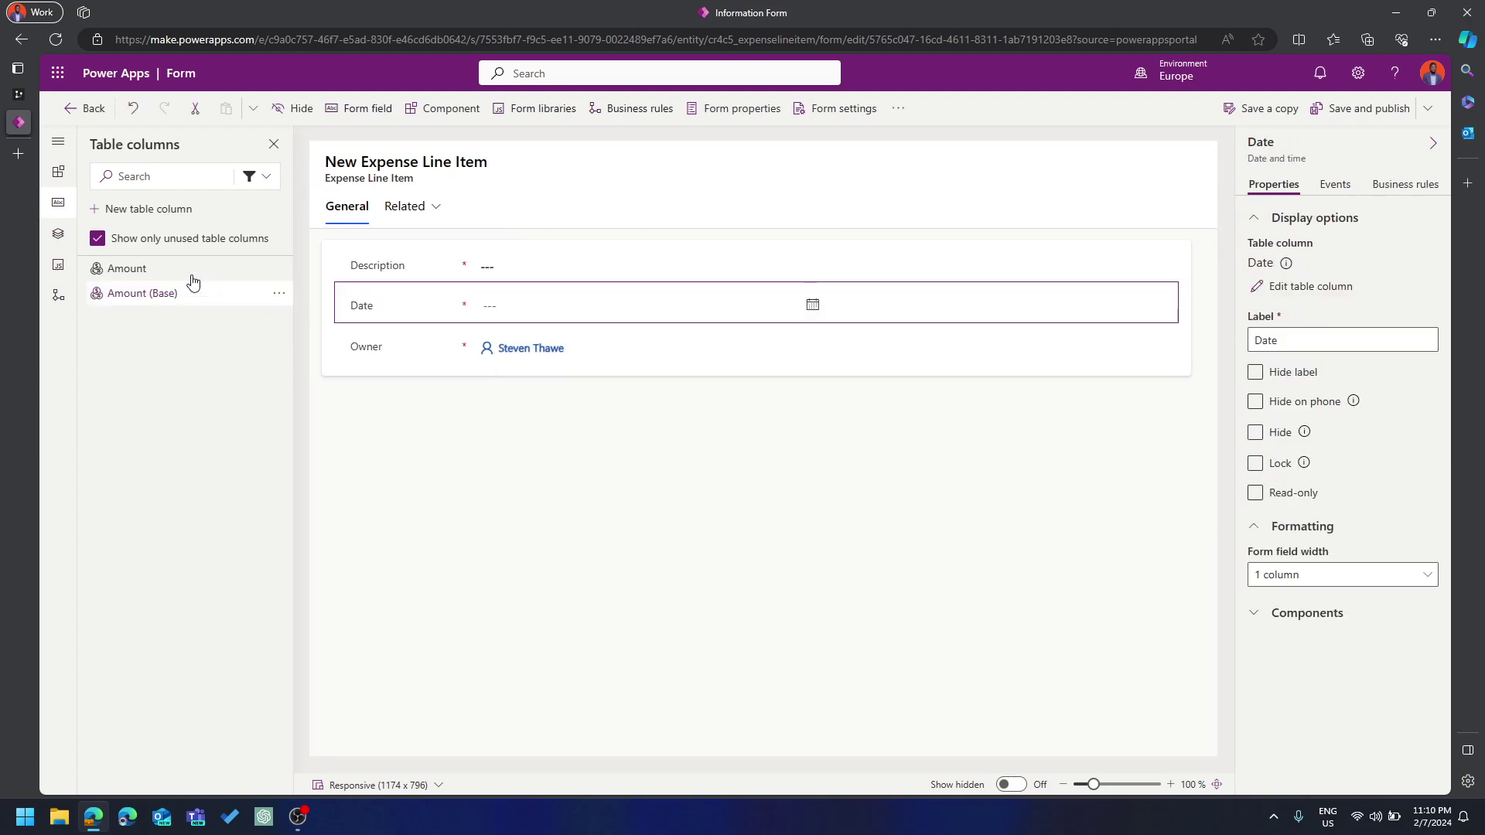
drag(101, 269, 407, 325)
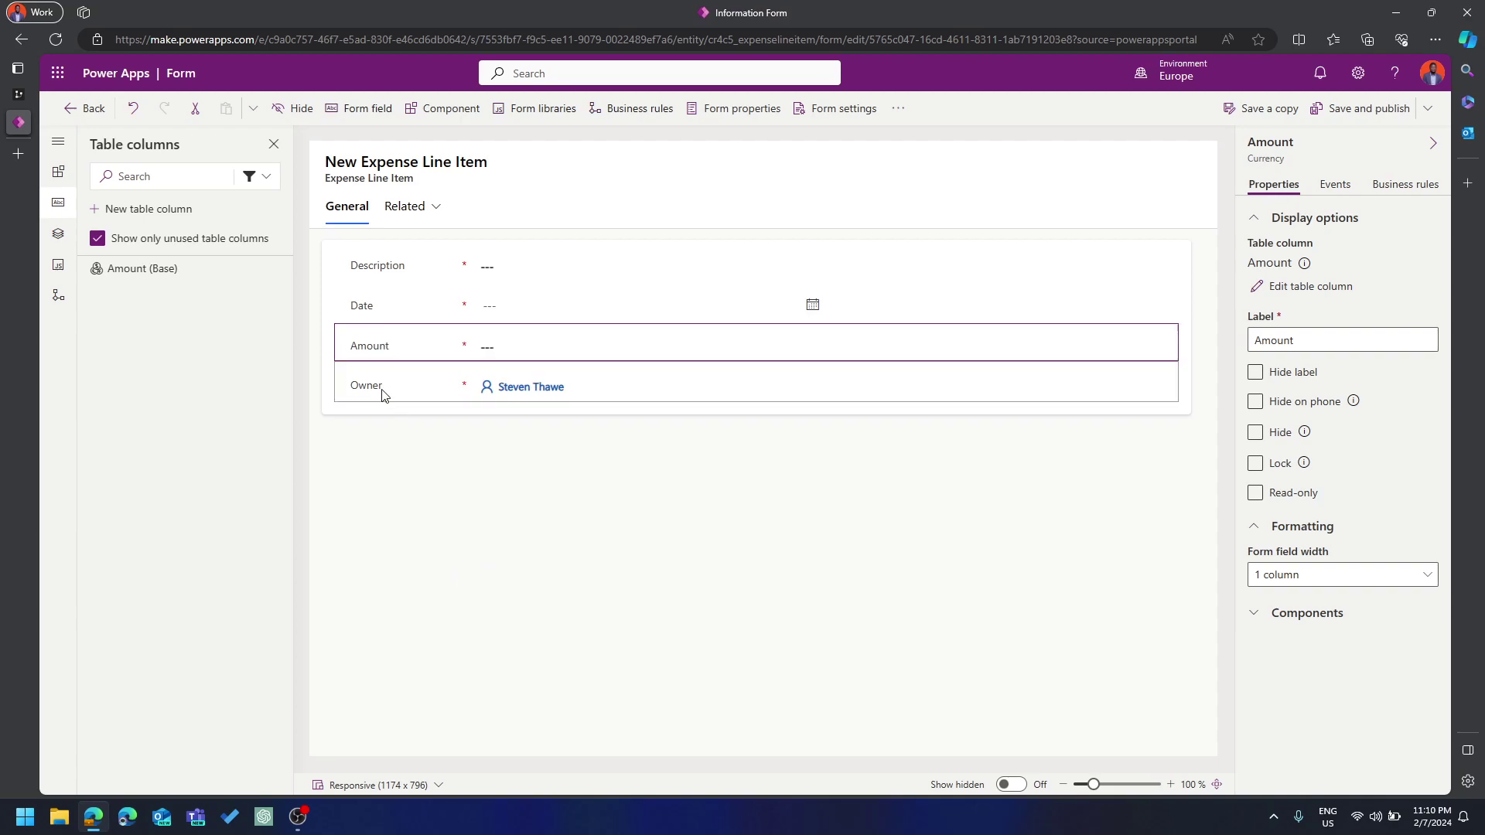
Hide the Owner field on the Expense Line Item main form
click(382, 393)
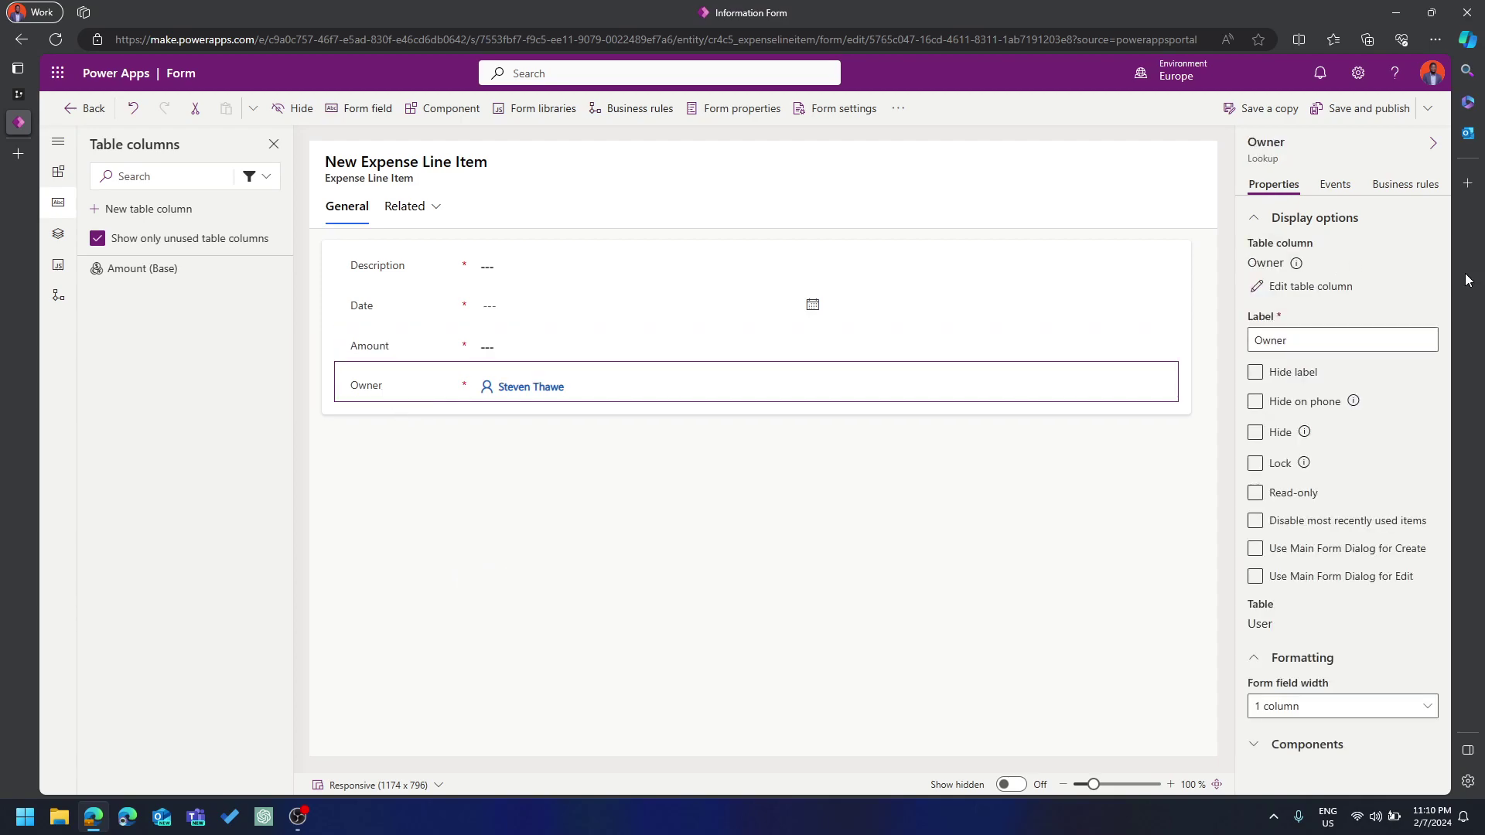
click(1285, 434)
click(701, 428)
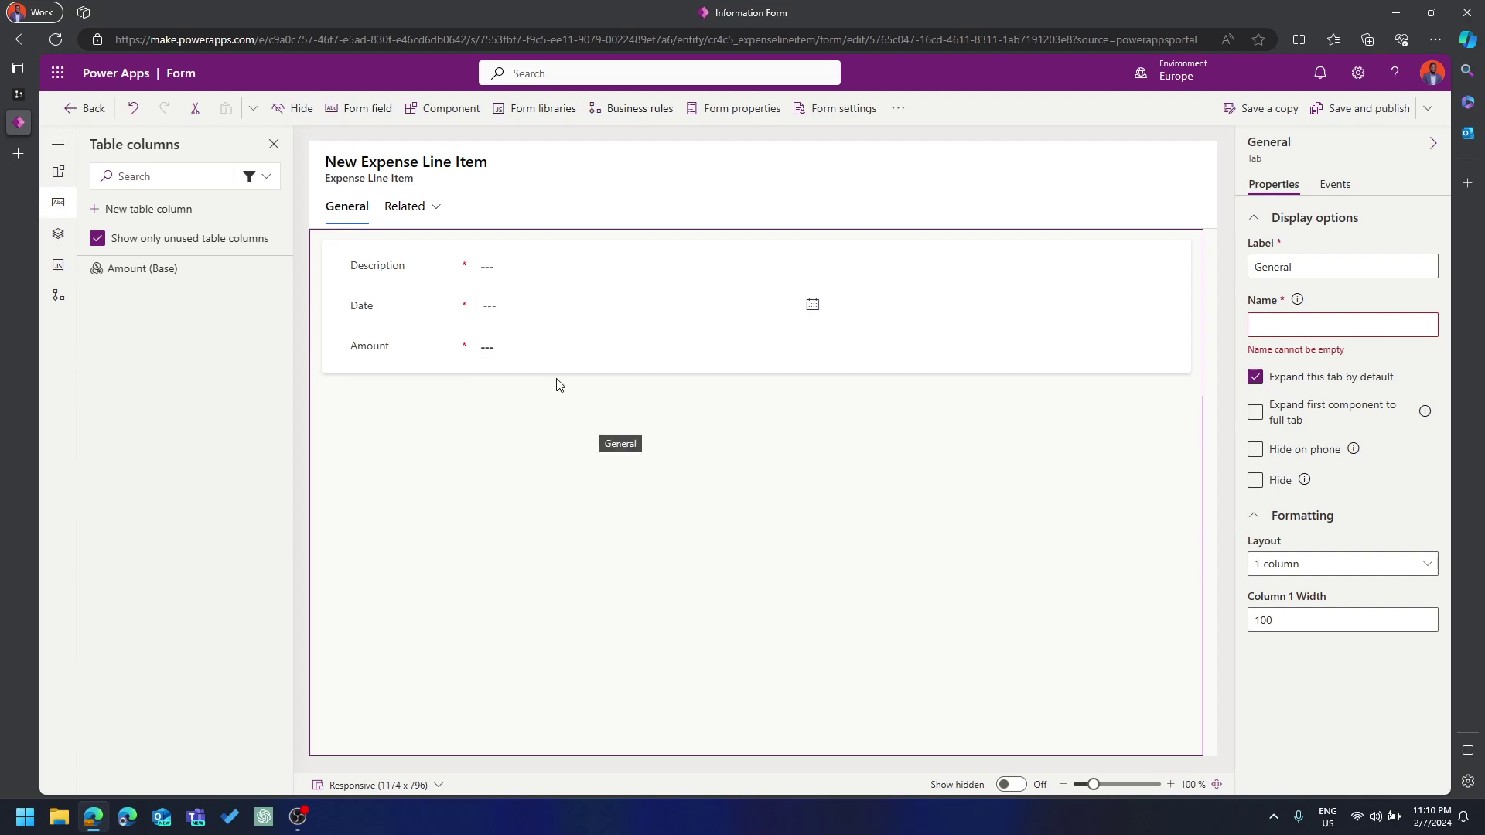
Create an optional Attachment column with the File data type from within the form editor
click(170, 209)
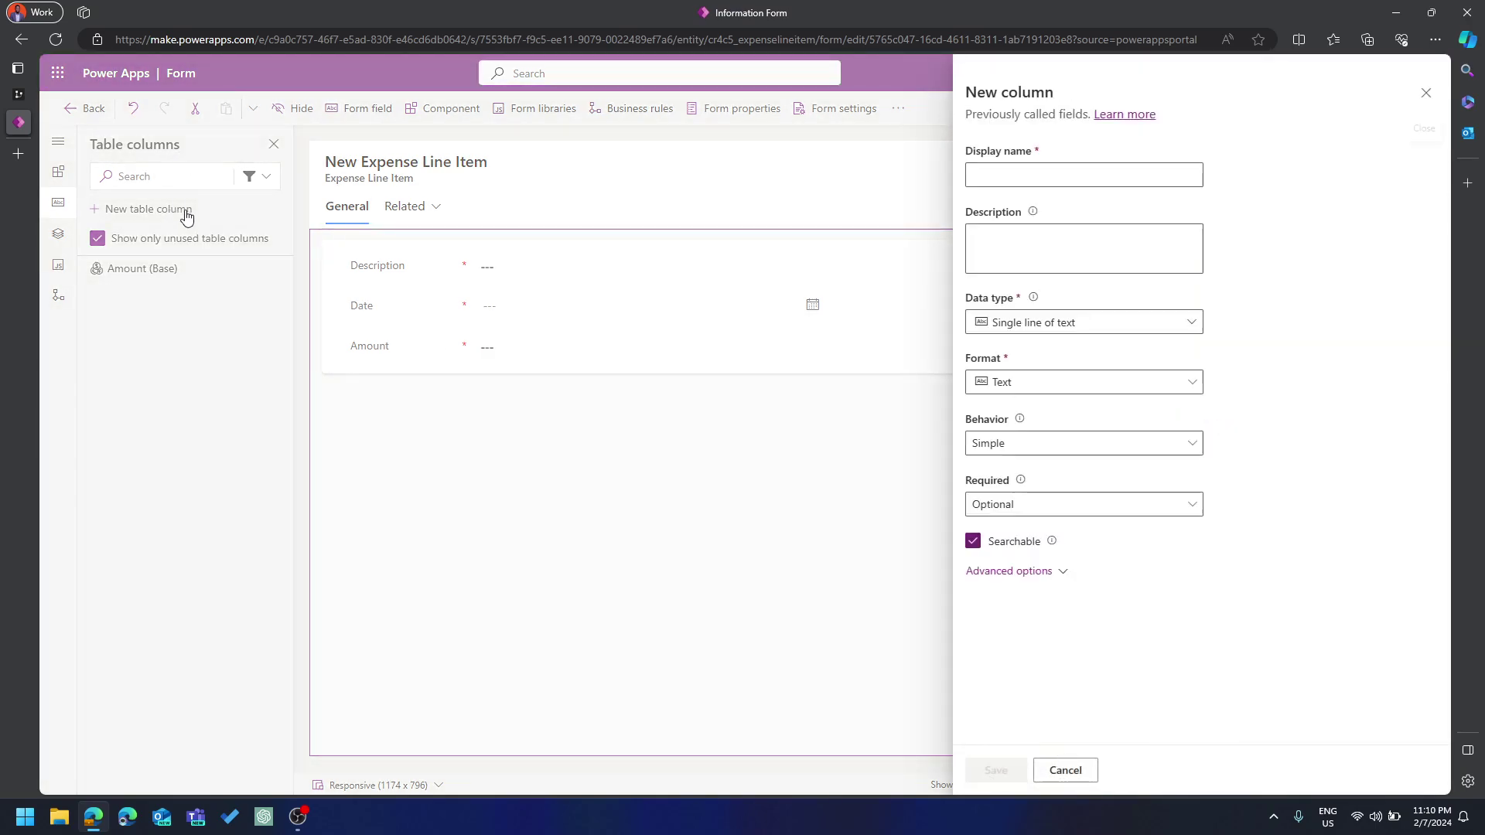
text(Attachment)
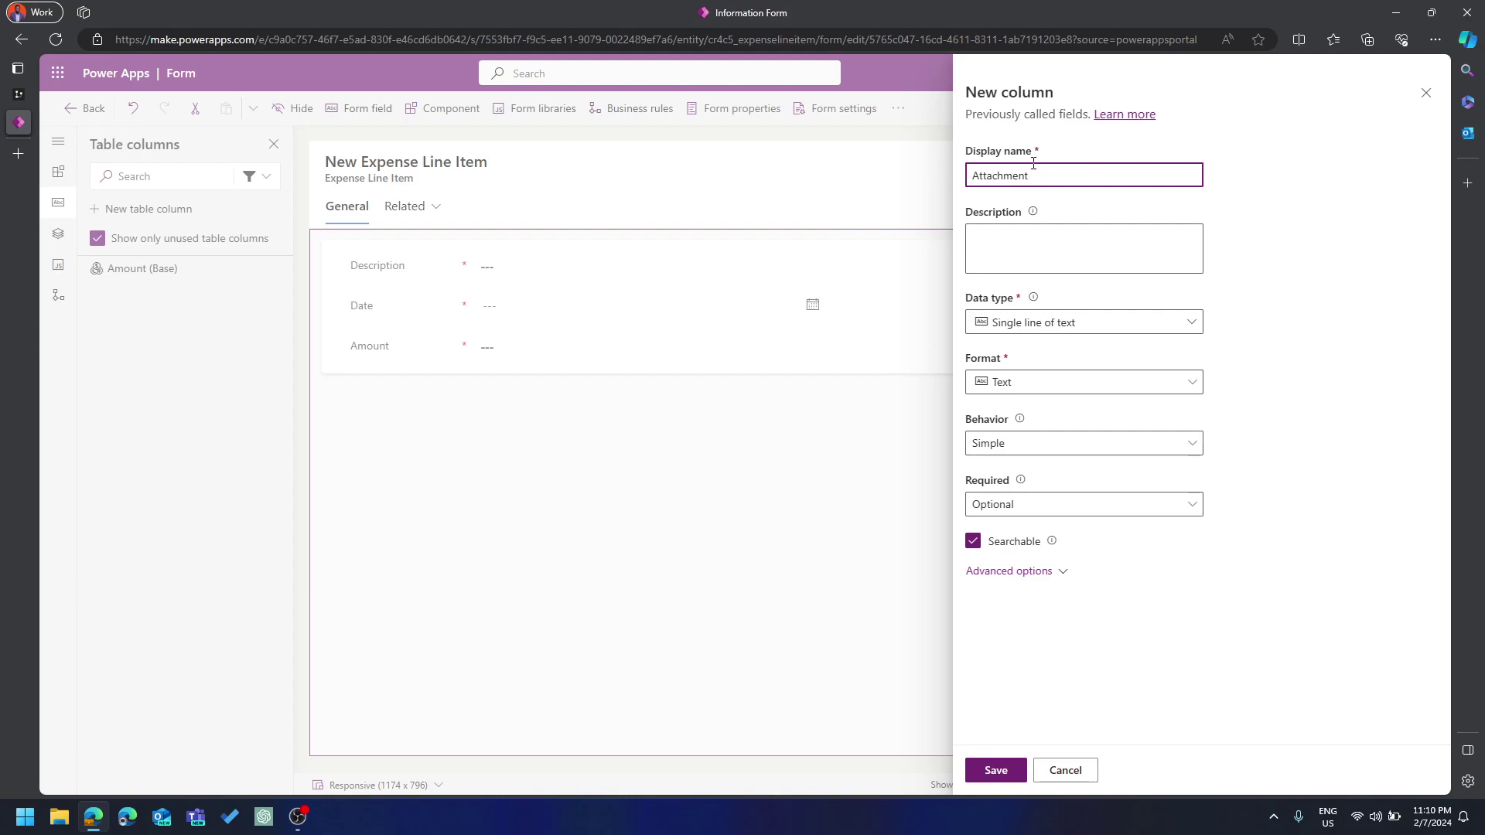
click(1062, 325)
mouse_move(1055, 585)
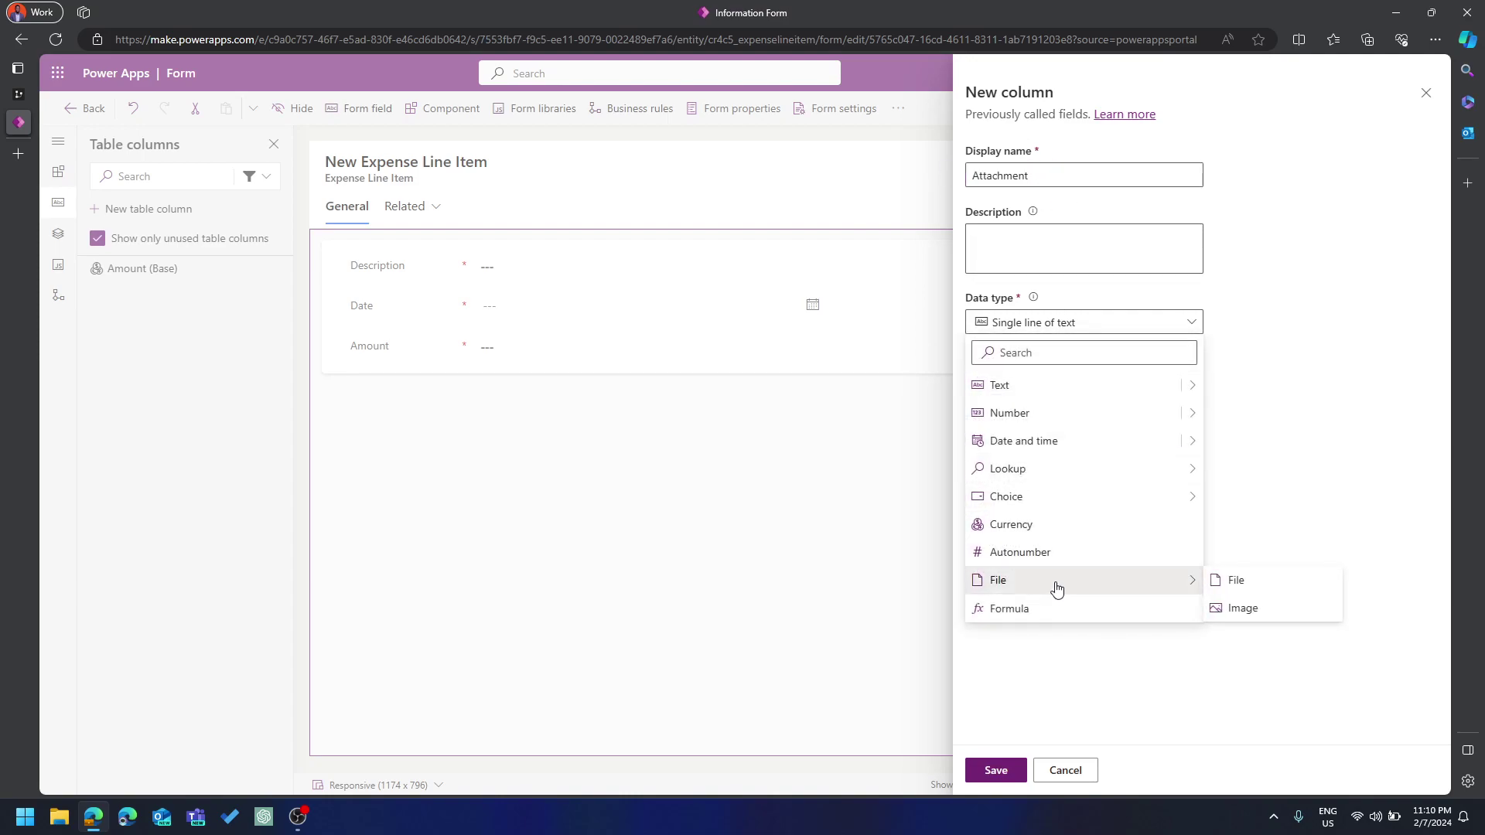
click(1239, 581)
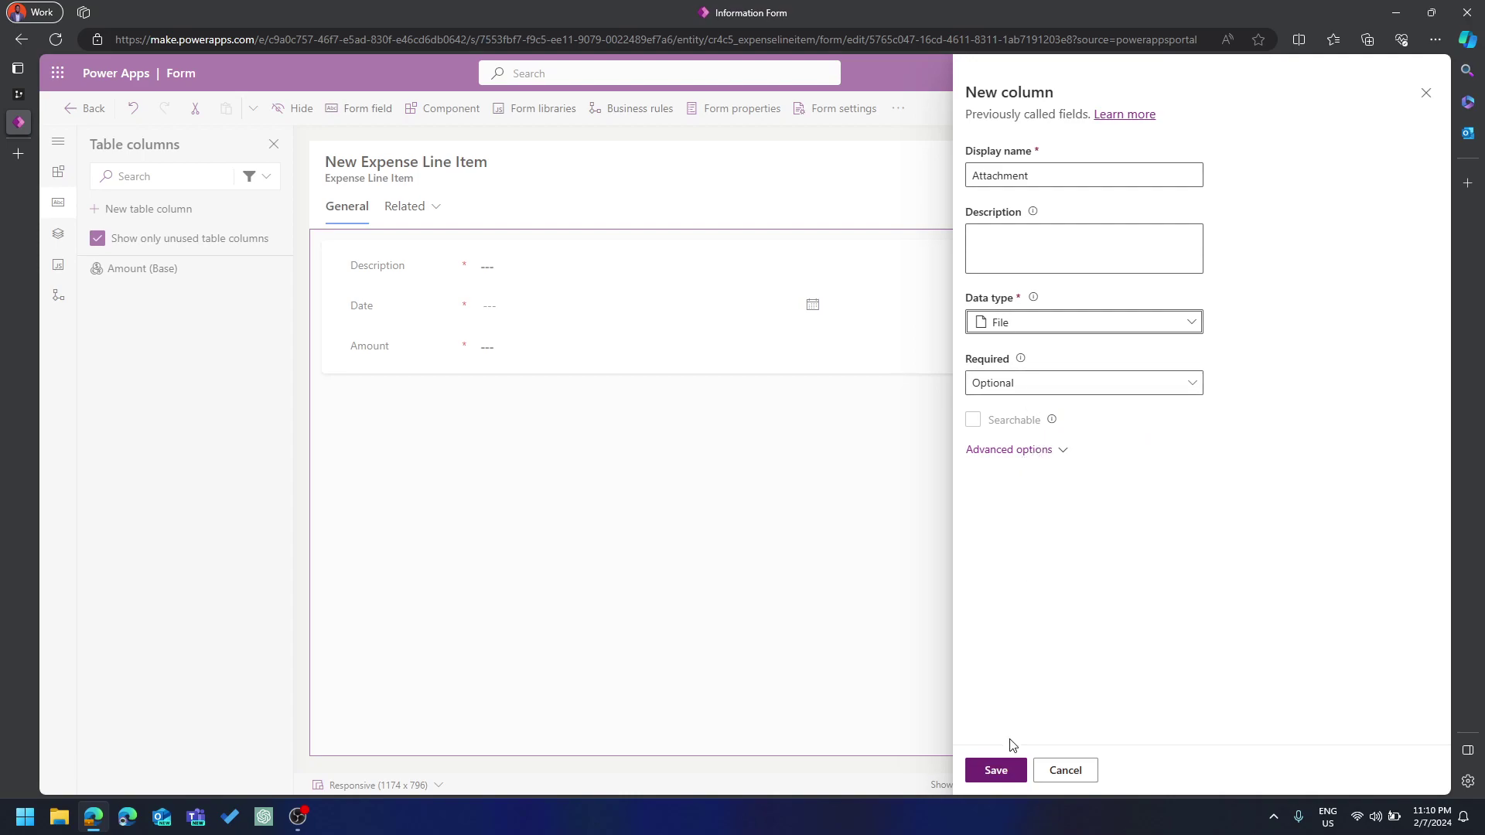
click(998, 773)
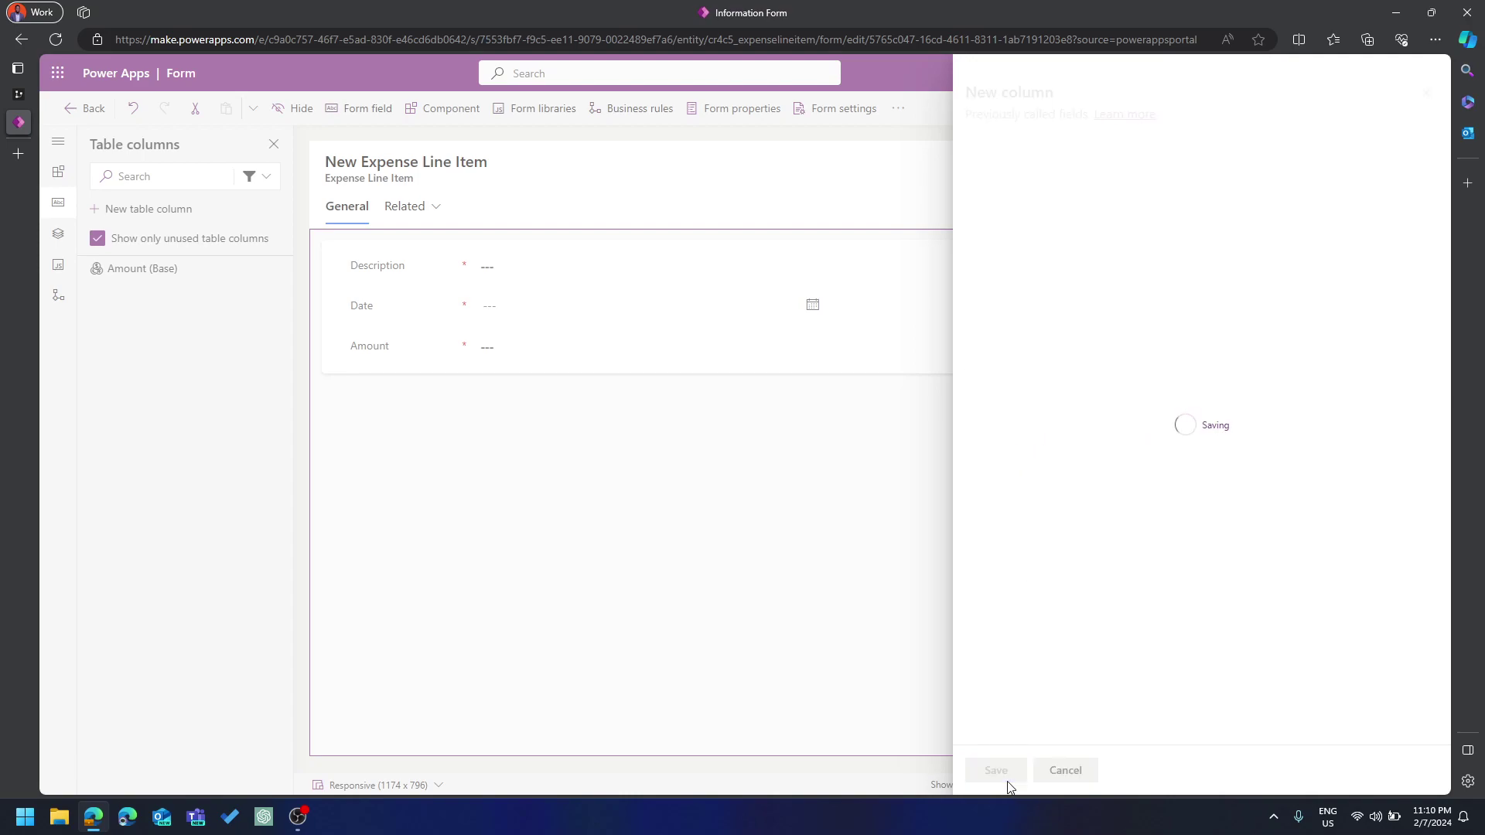
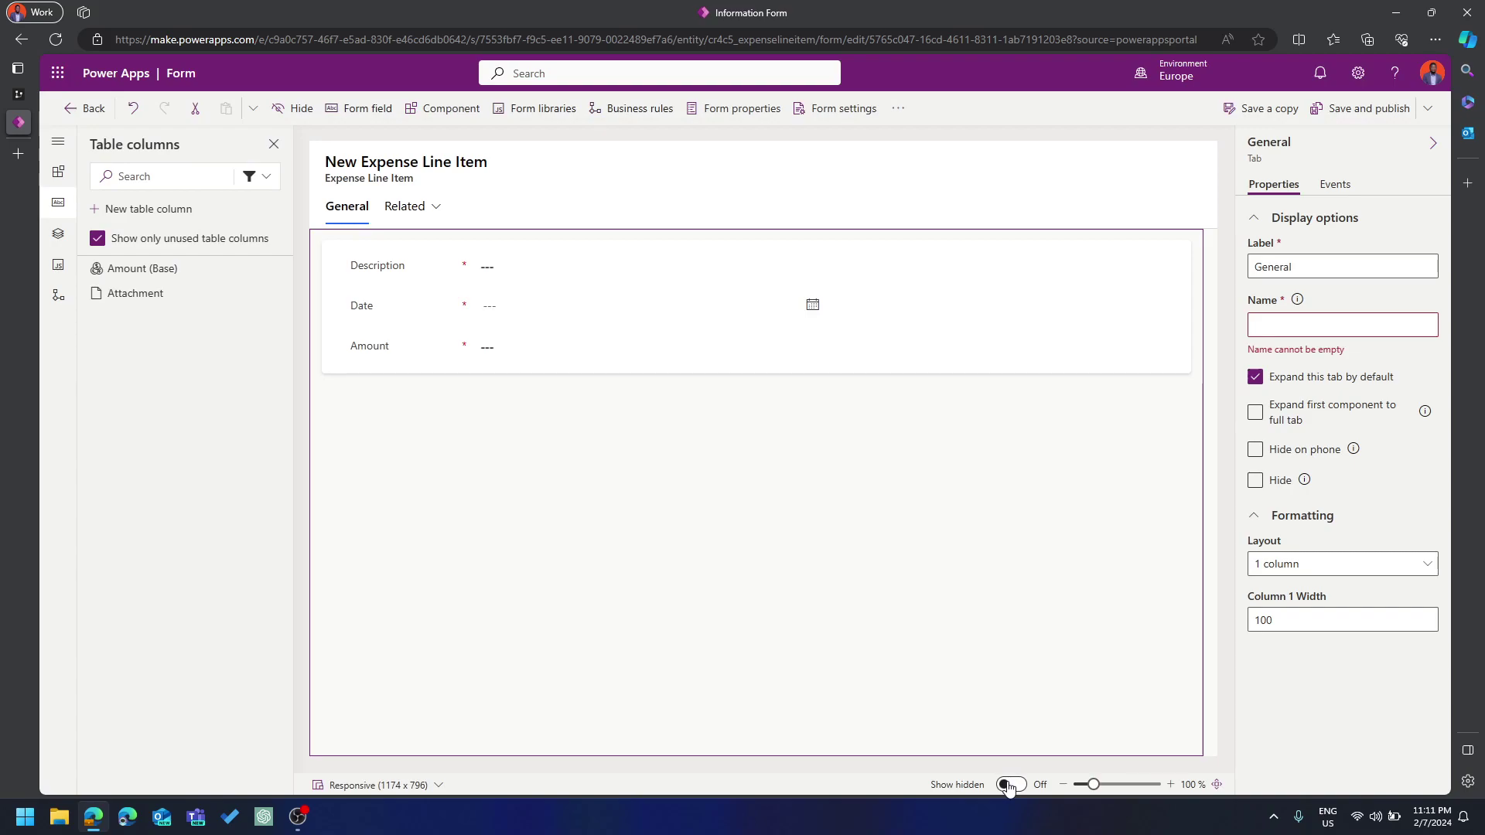
Place the Attachment column below Amount on the main form, then save and publish the form and return to the forms list
mouse_move(119, 294)
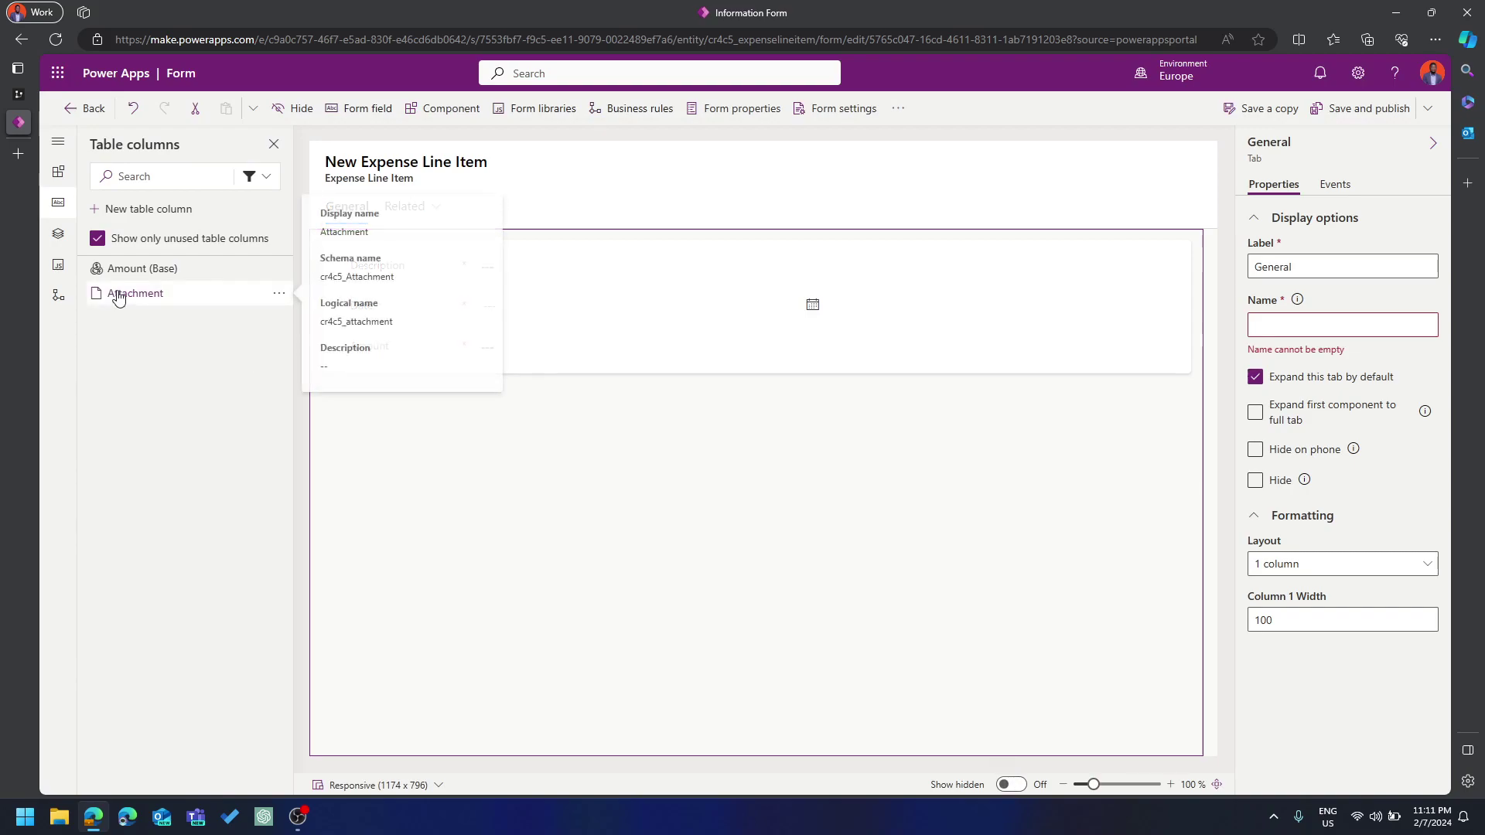
drag(119, 294, 486, 362)
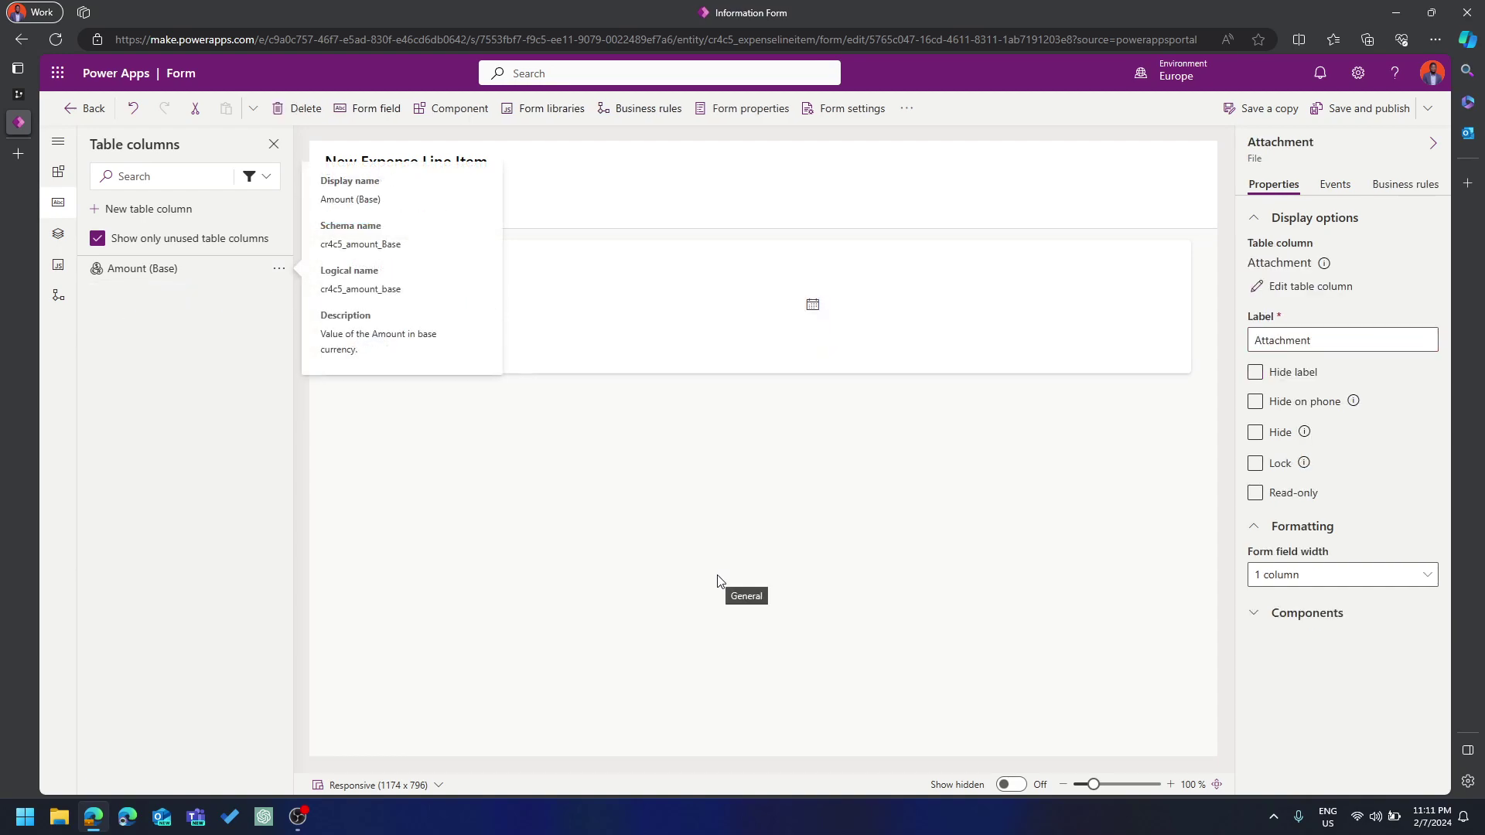
click(507, 519)
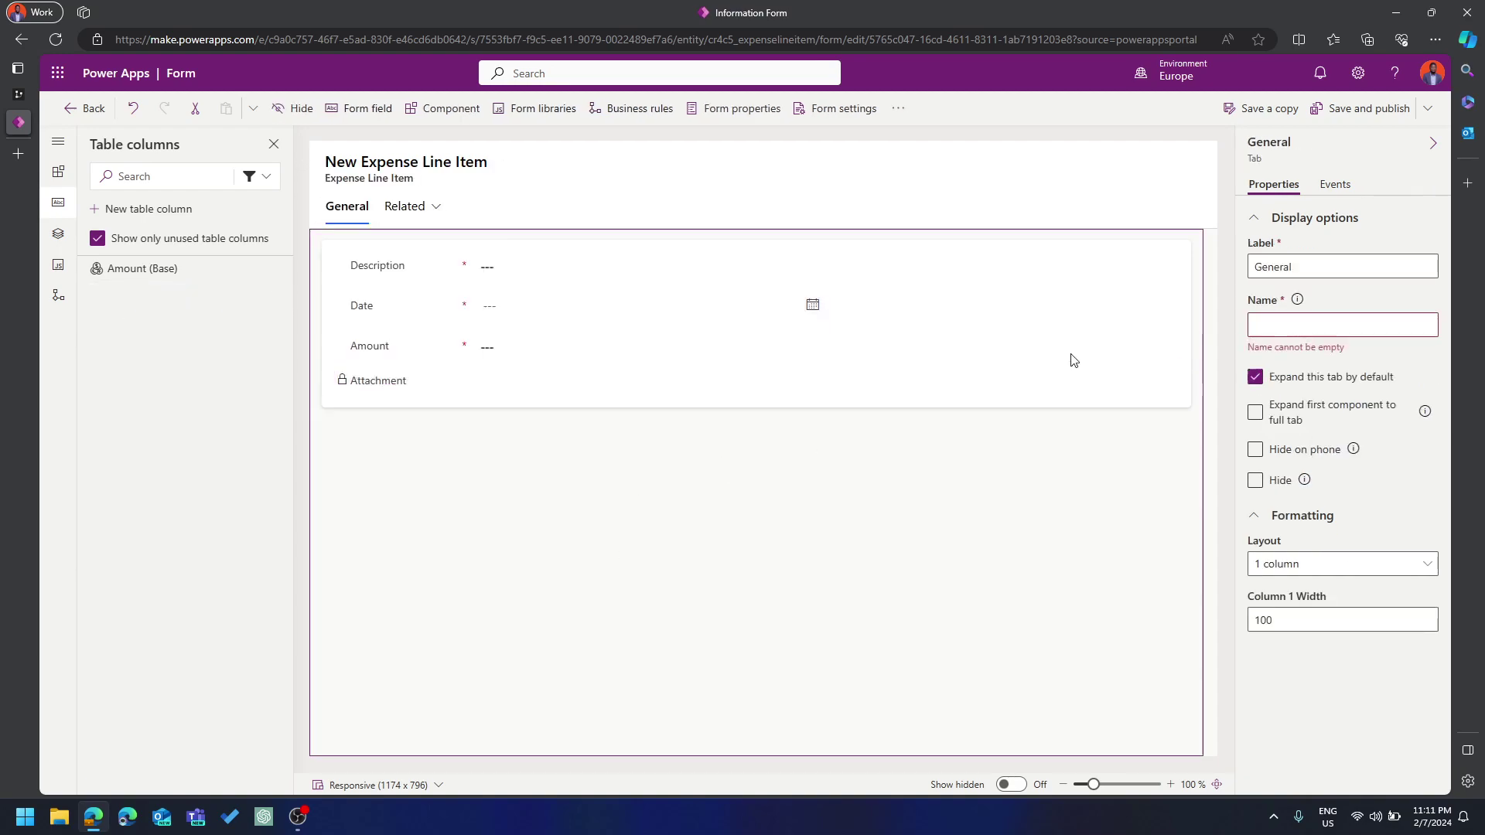
click(1360, 115)
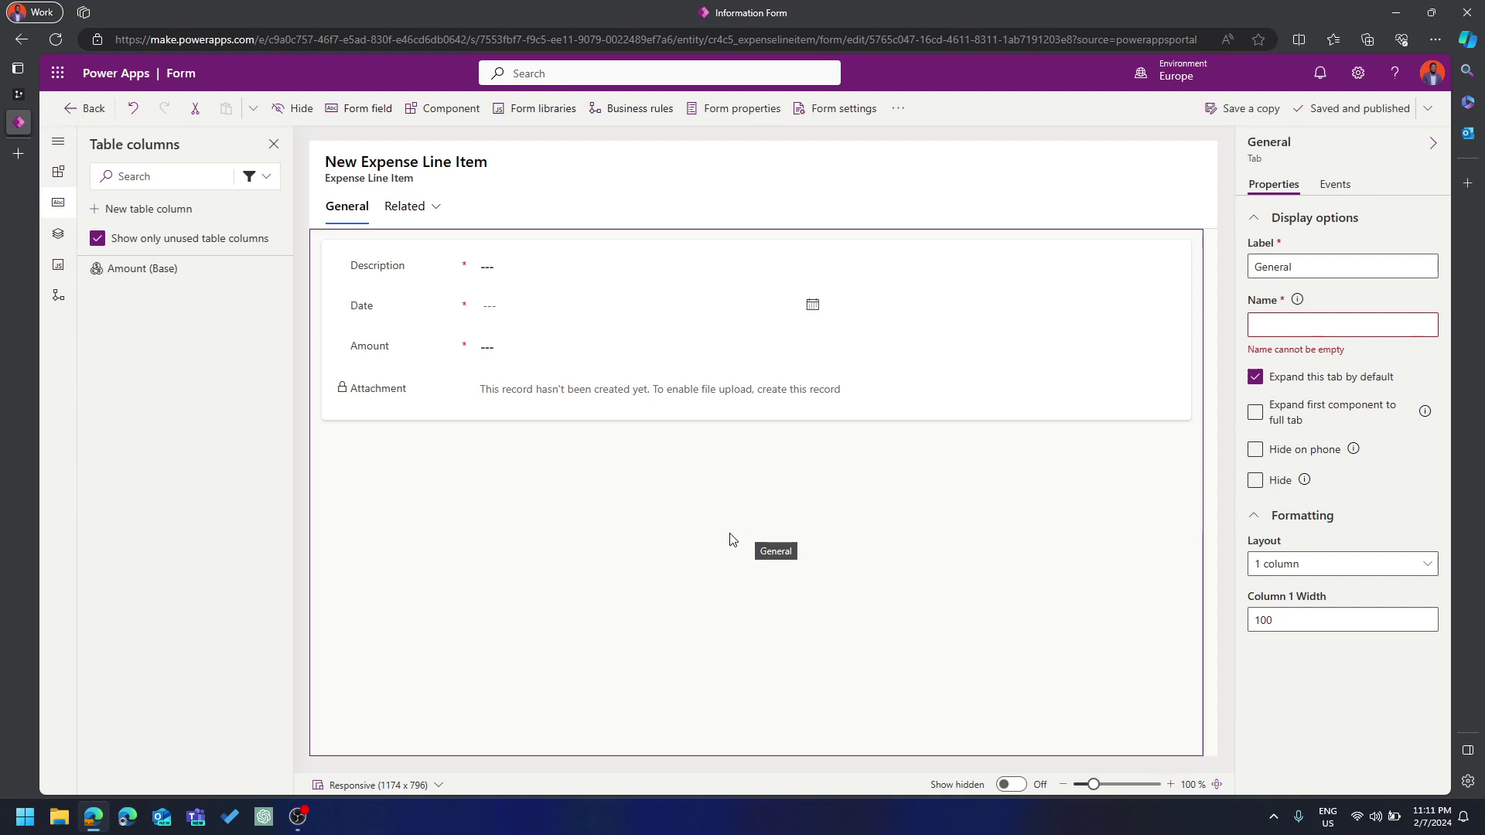
click(95, 109)
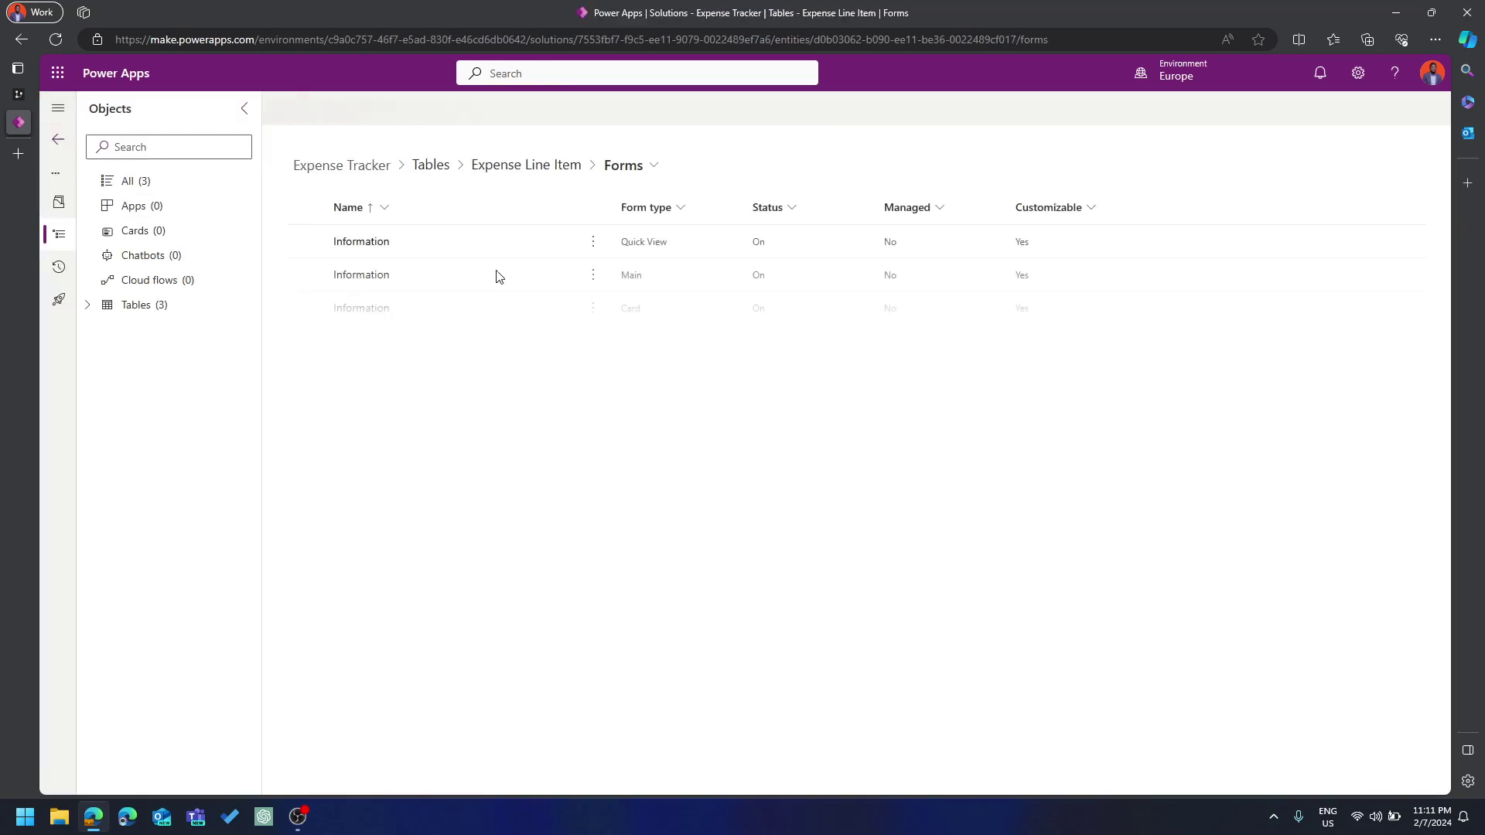
Open the Active Expense Line Items view and insert the custom columns Date and Amount between Description and Created On
click(655, 165)
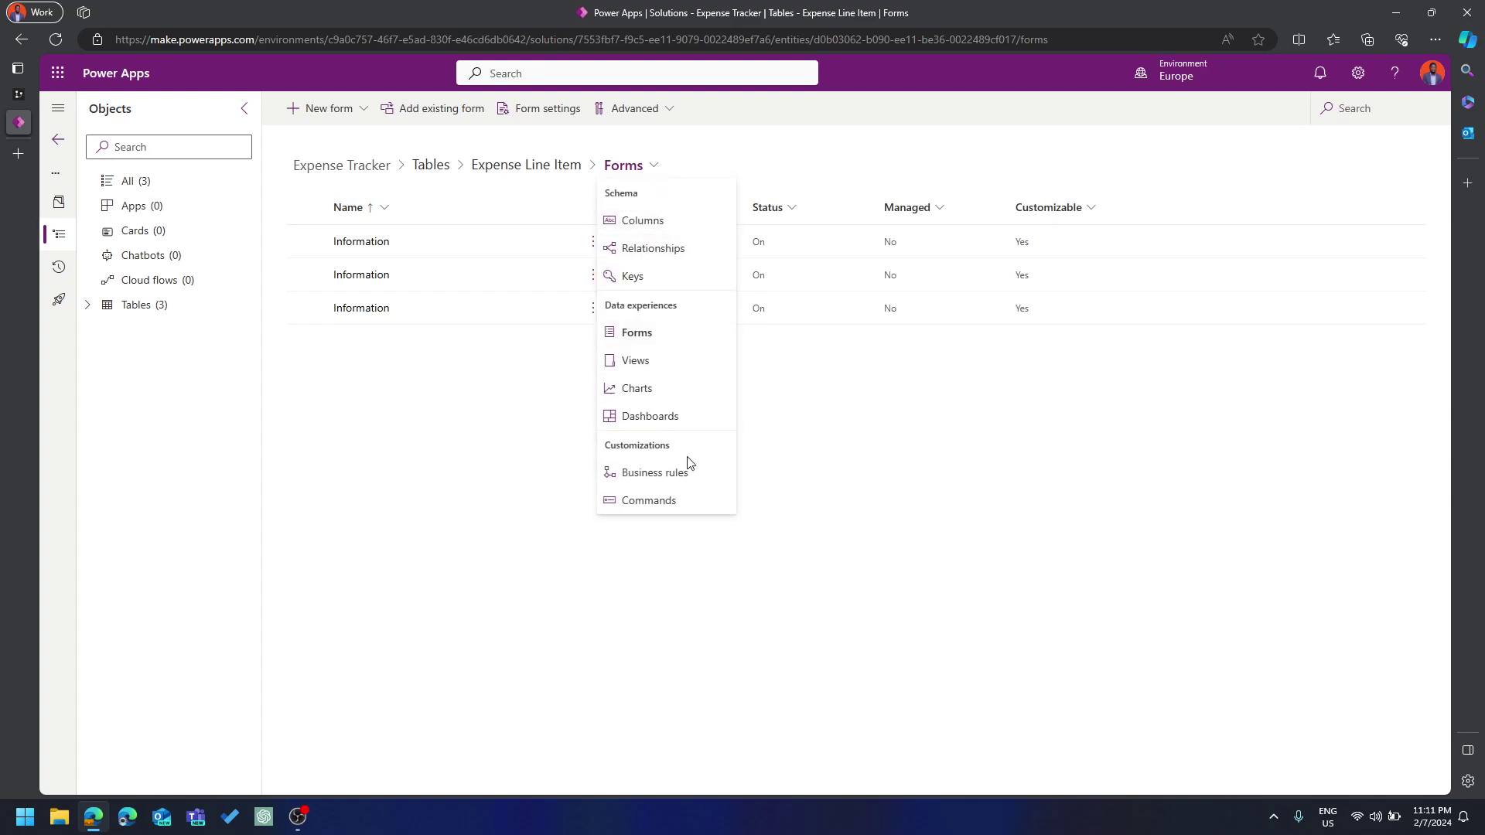
click(656, 367)
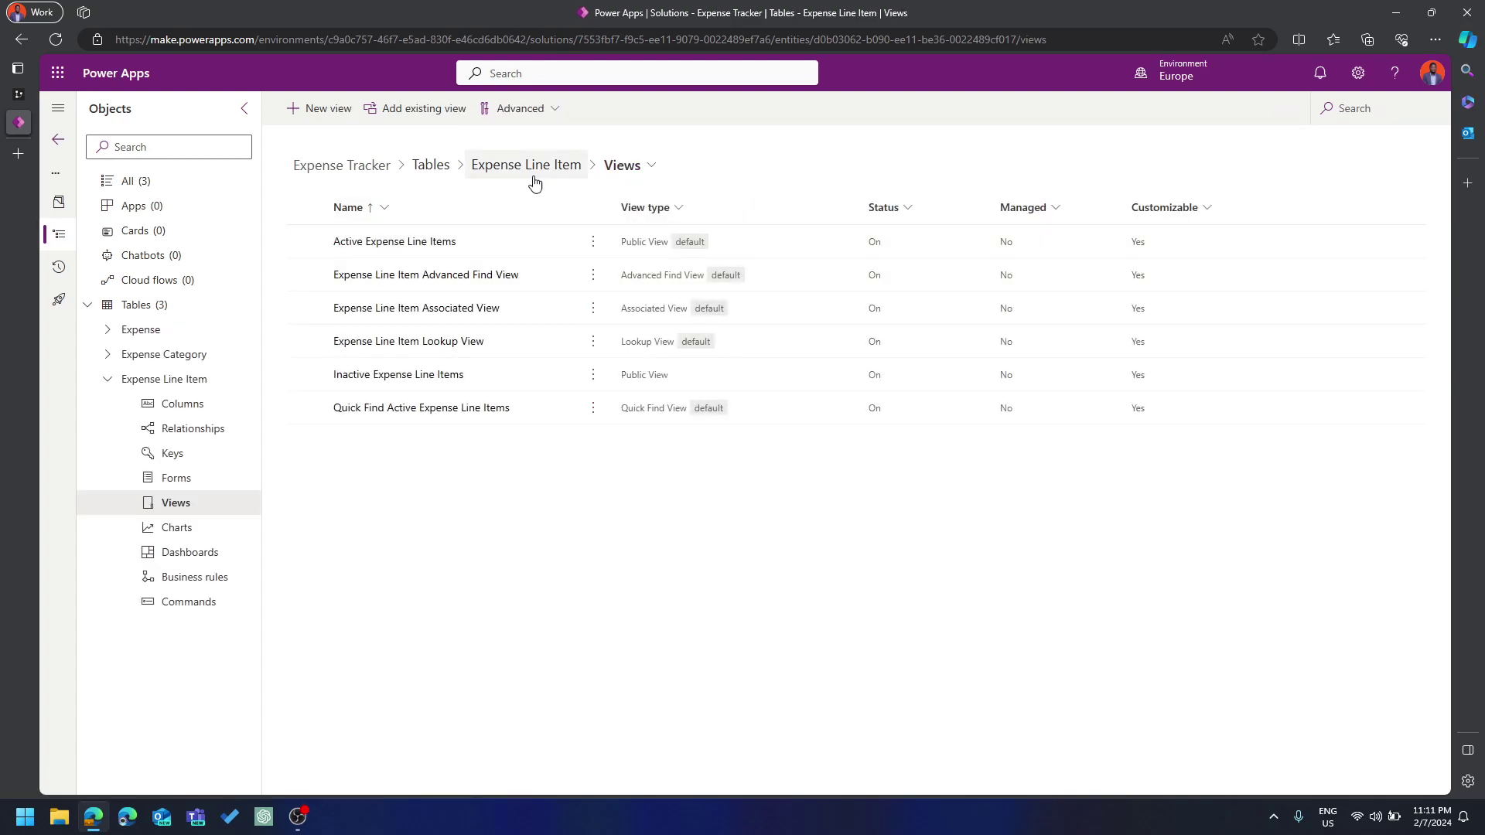
click(398, 242)
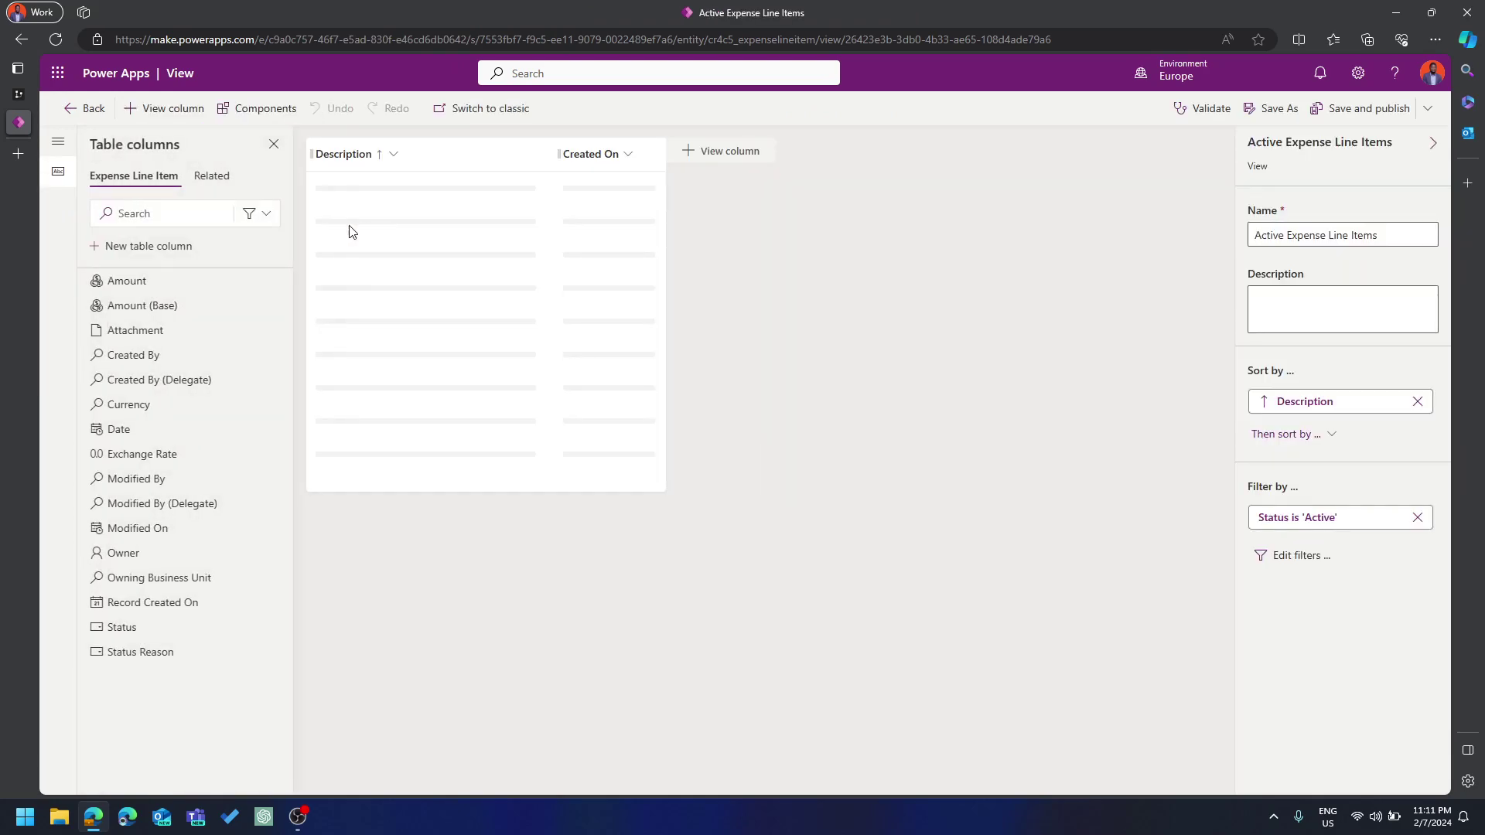
click(249, 221)
click(183, 289)
mouse_move(140, 359)
drag(140, 360, 488, 162)
drag(130, 290, 628, 155)
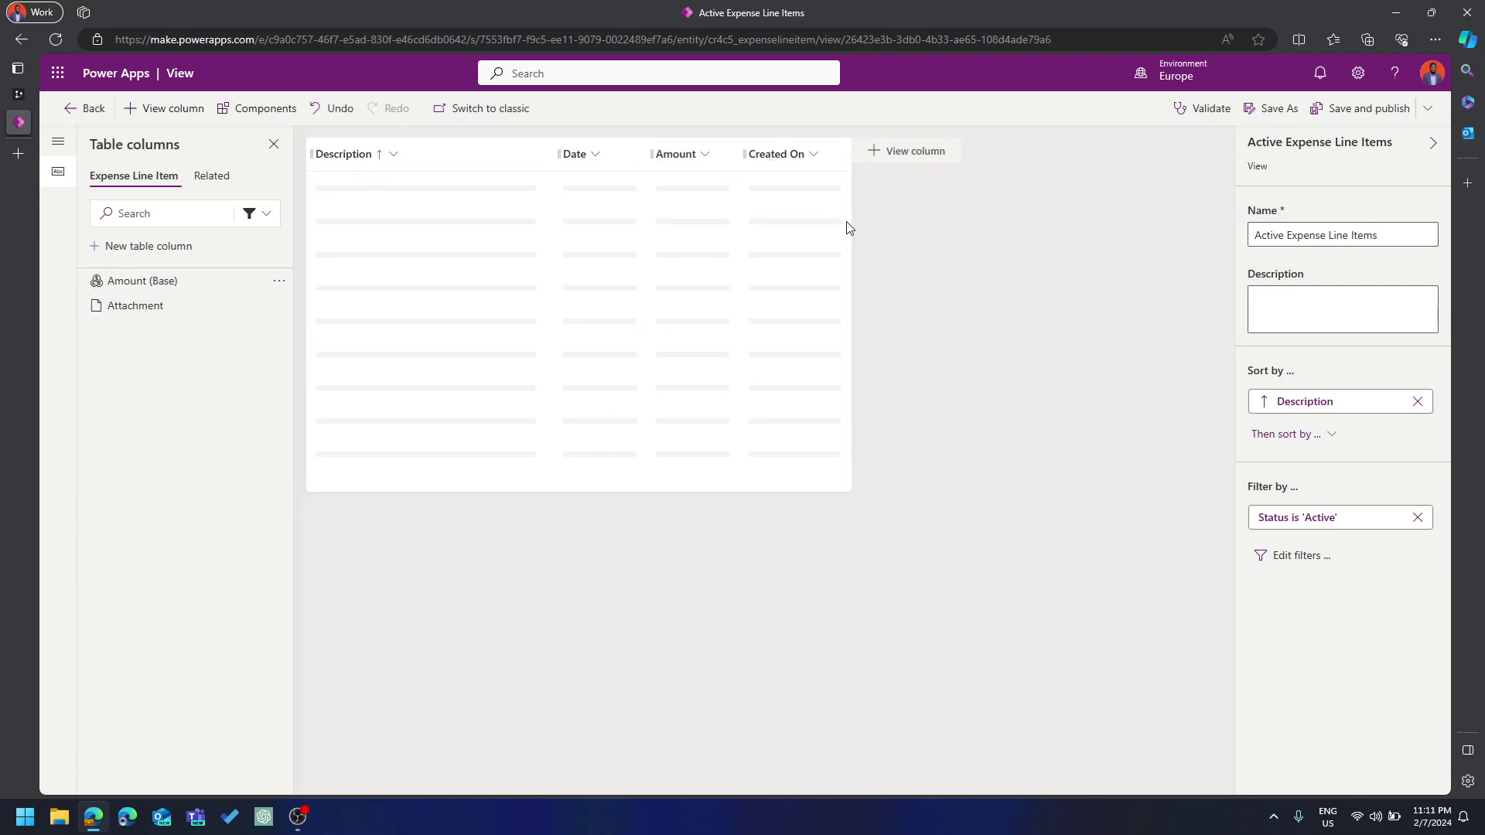
Sort the Active Expense Line Items view by Created On from newer to older, save and publish it, and return to the views list
click(793, 158)
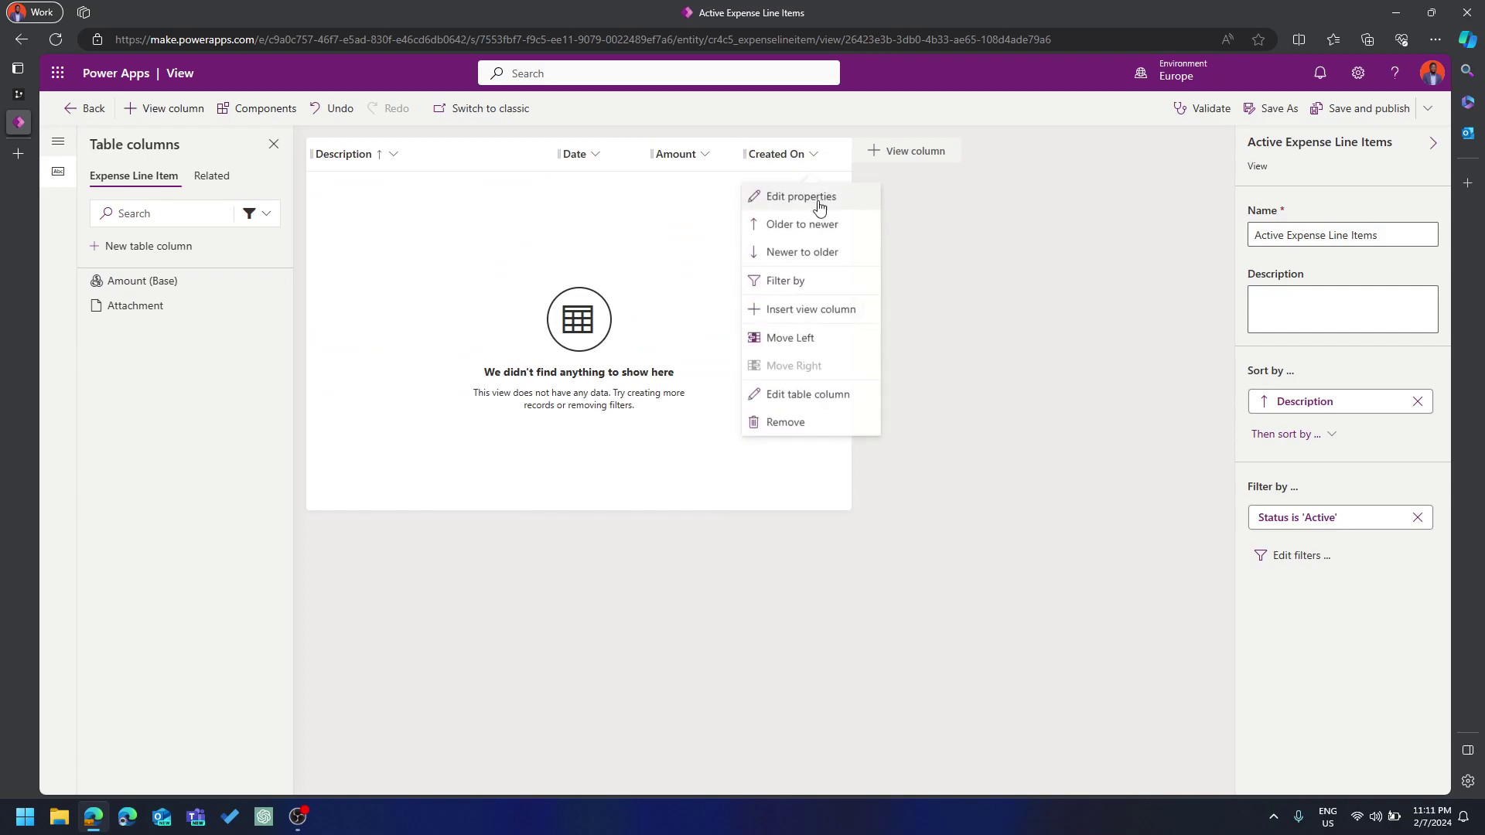
click(793, 254)
click(1366, 109)
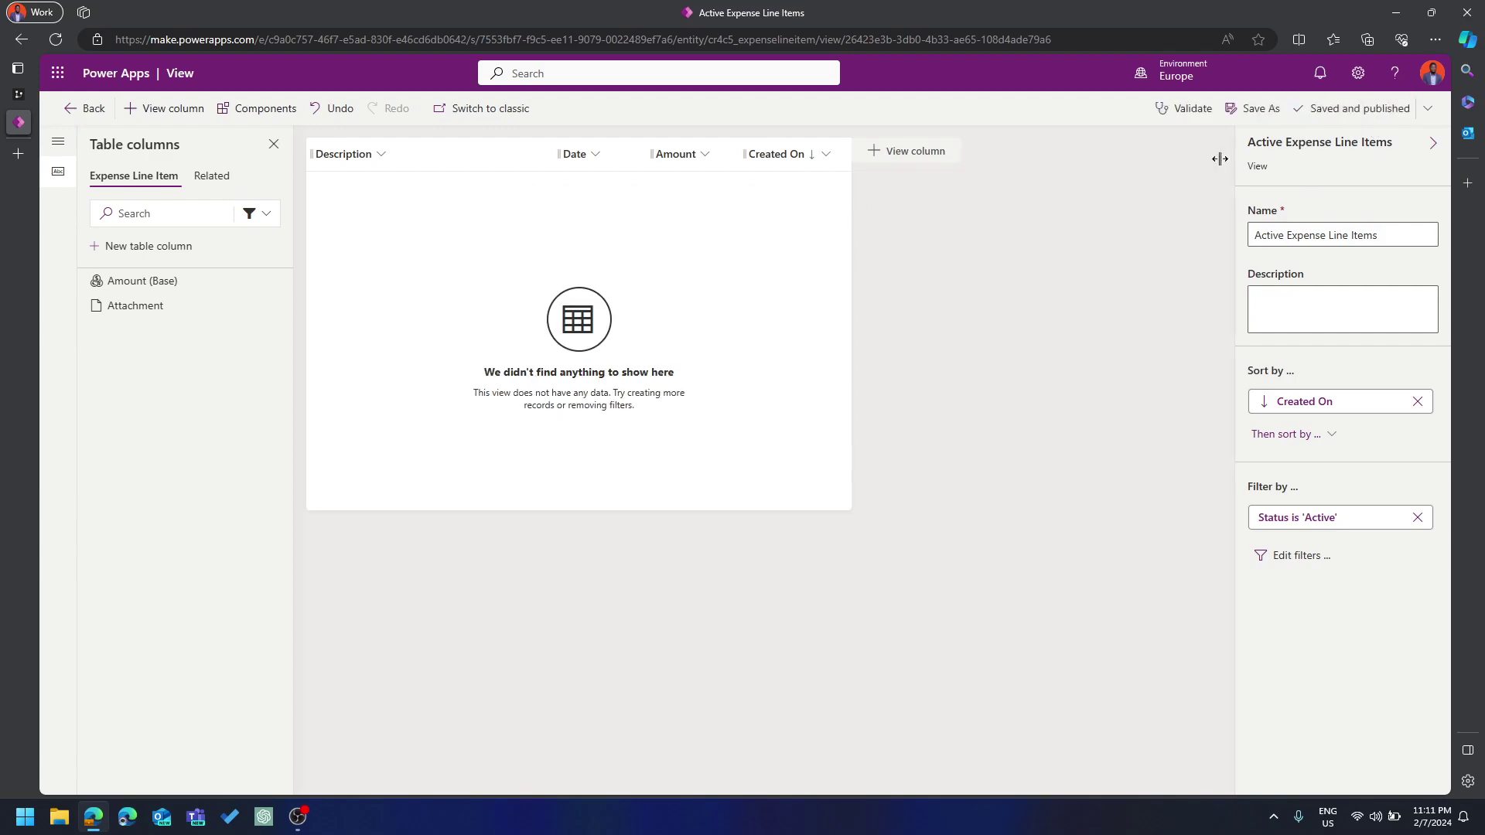
click(86, 108)
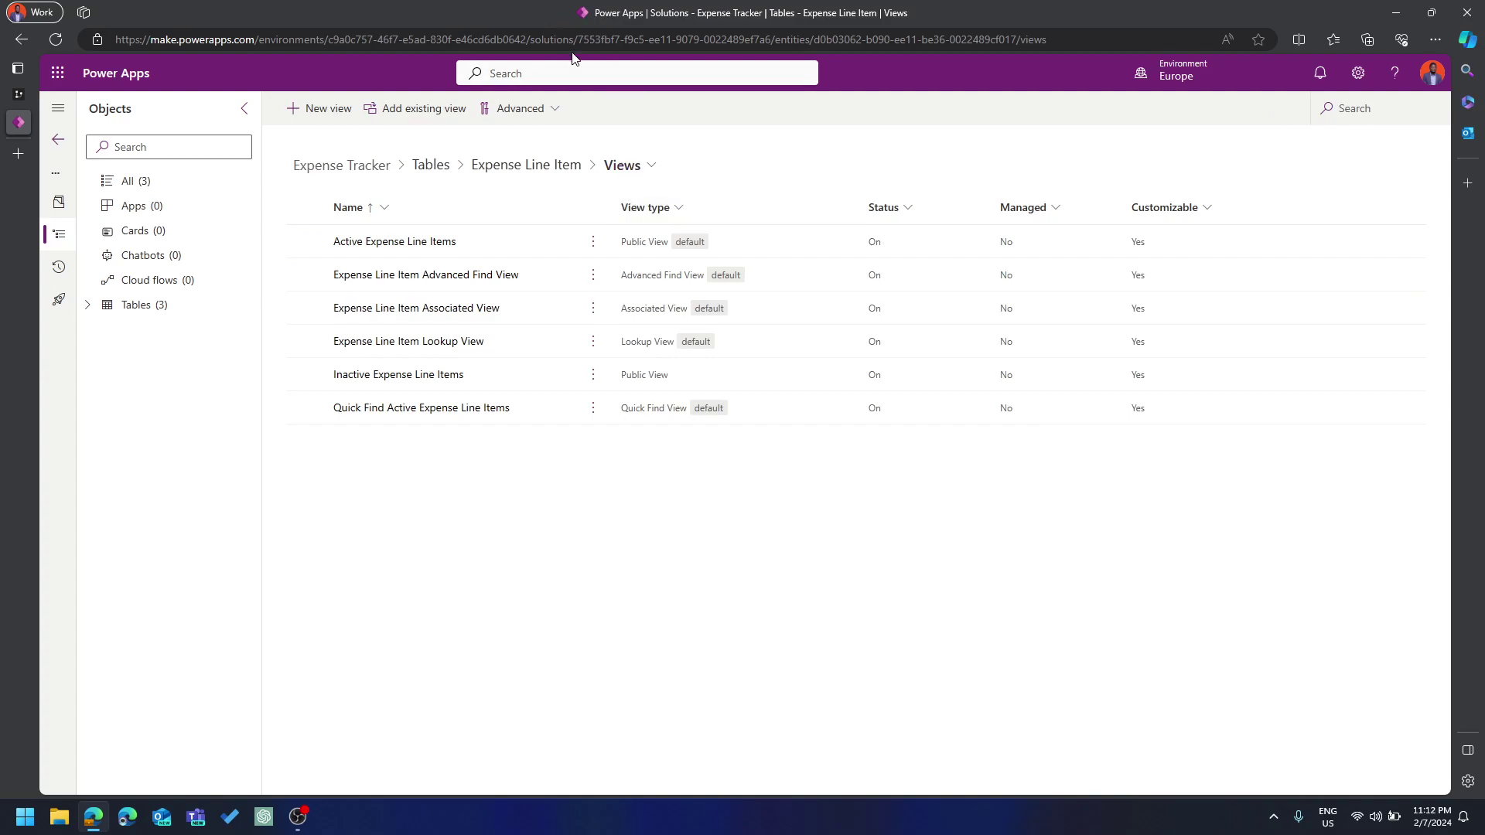
Create a new Quick Create form for the Expense Line Item table
click(625, 165)
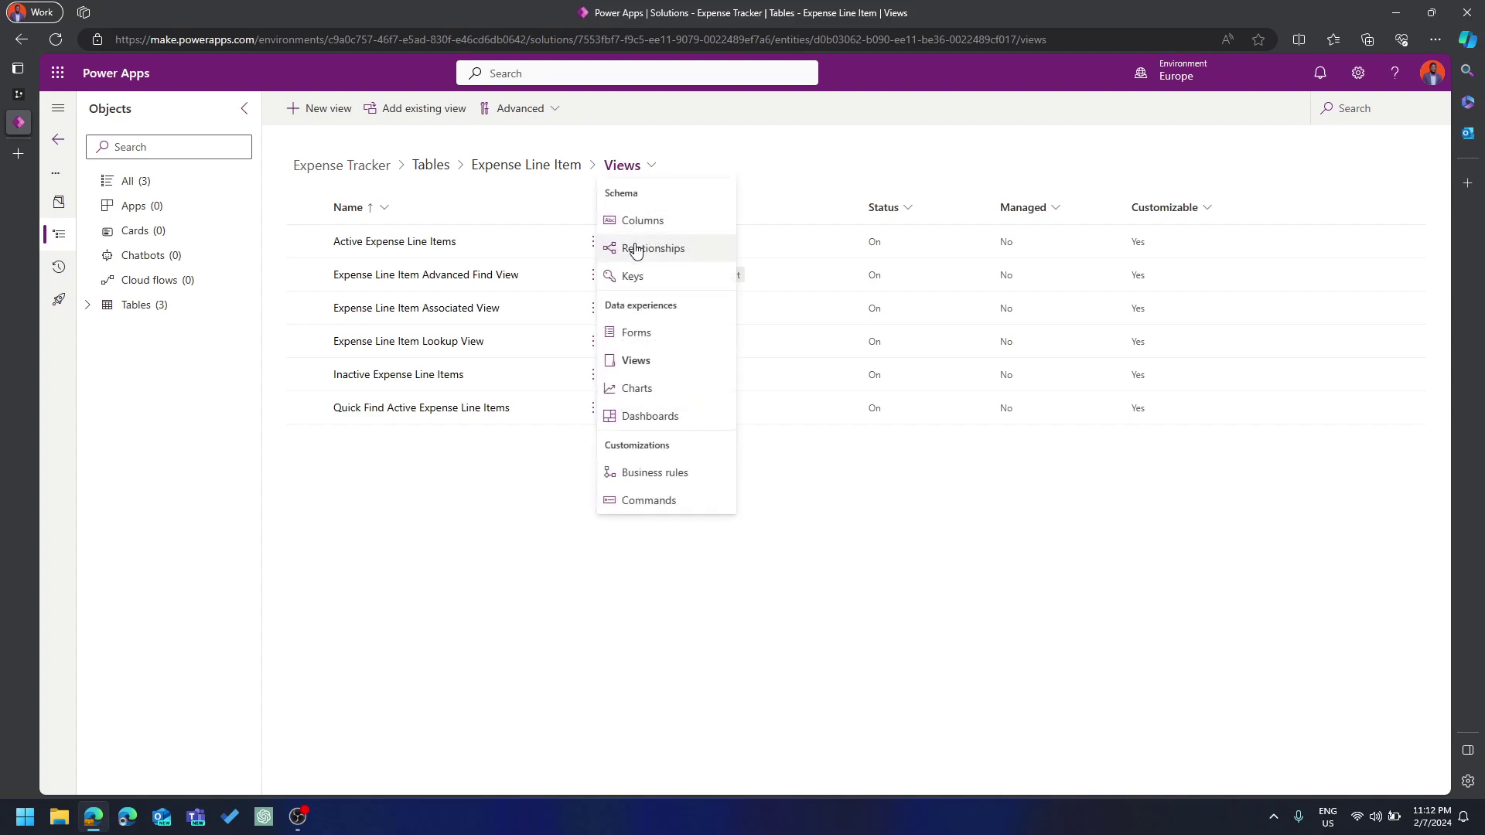
click(635, 329)
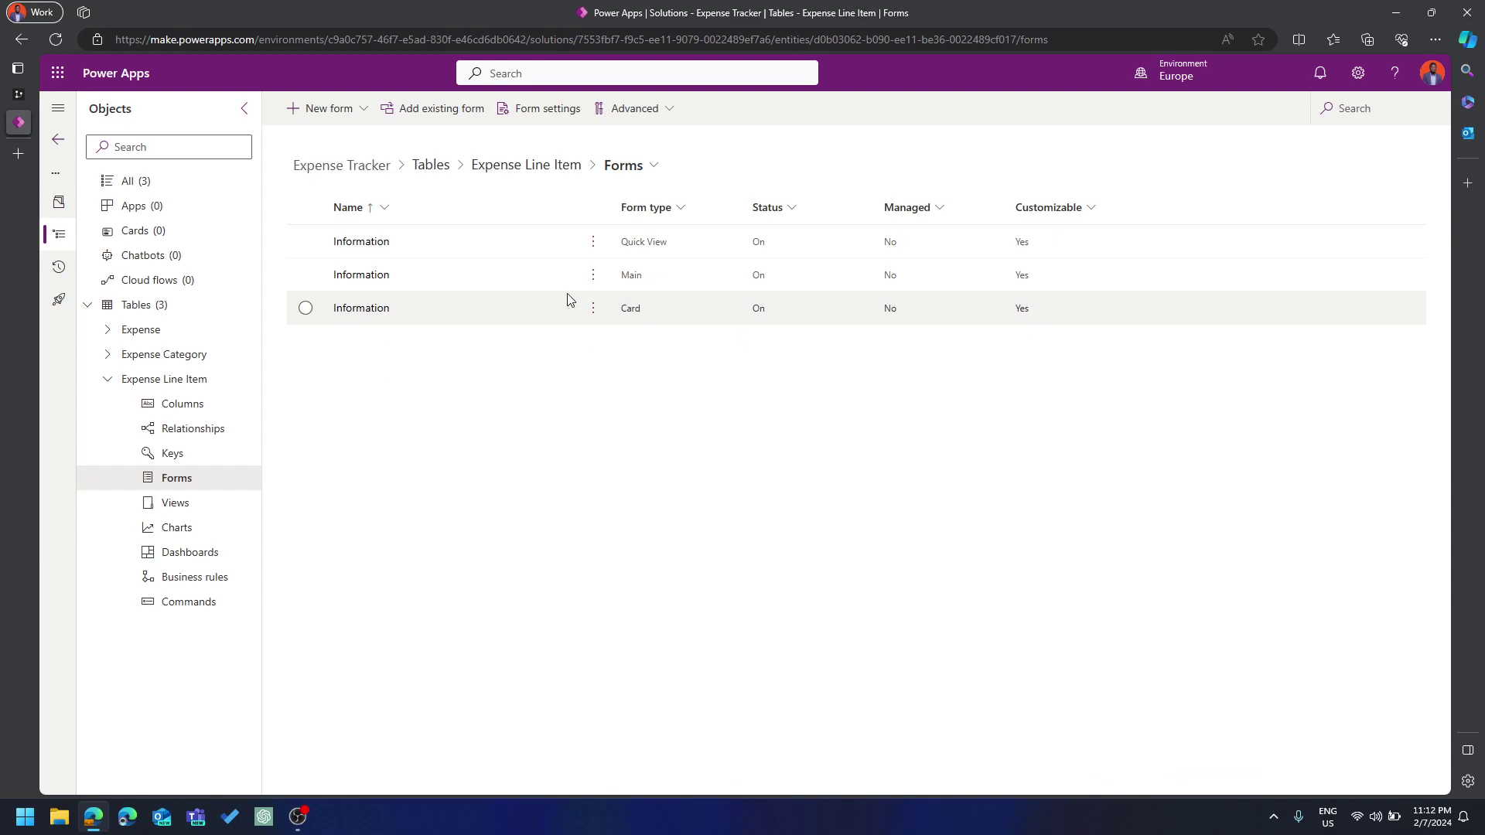
click(356, 114)
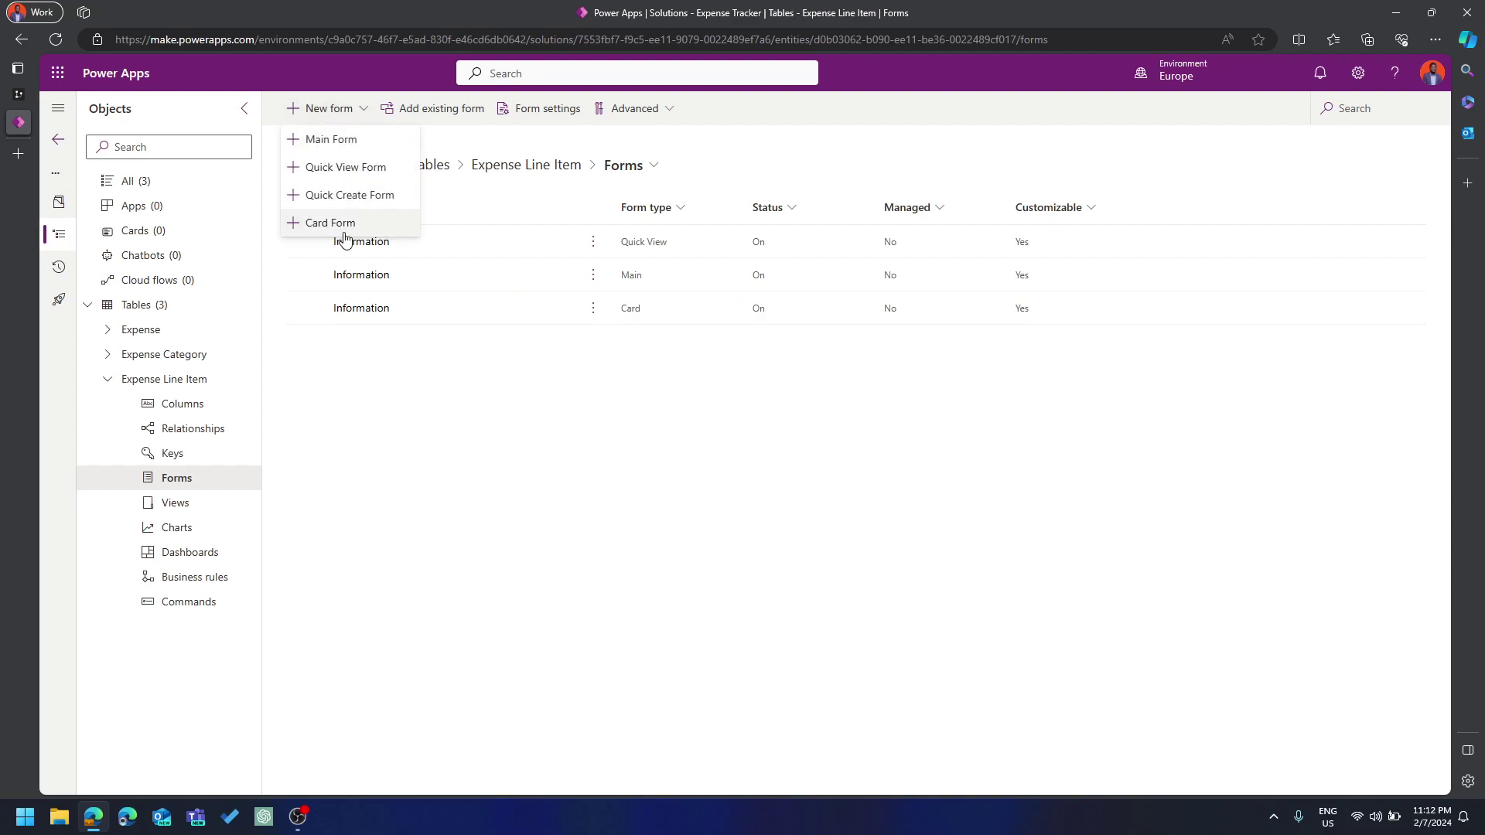
click(359, 197)
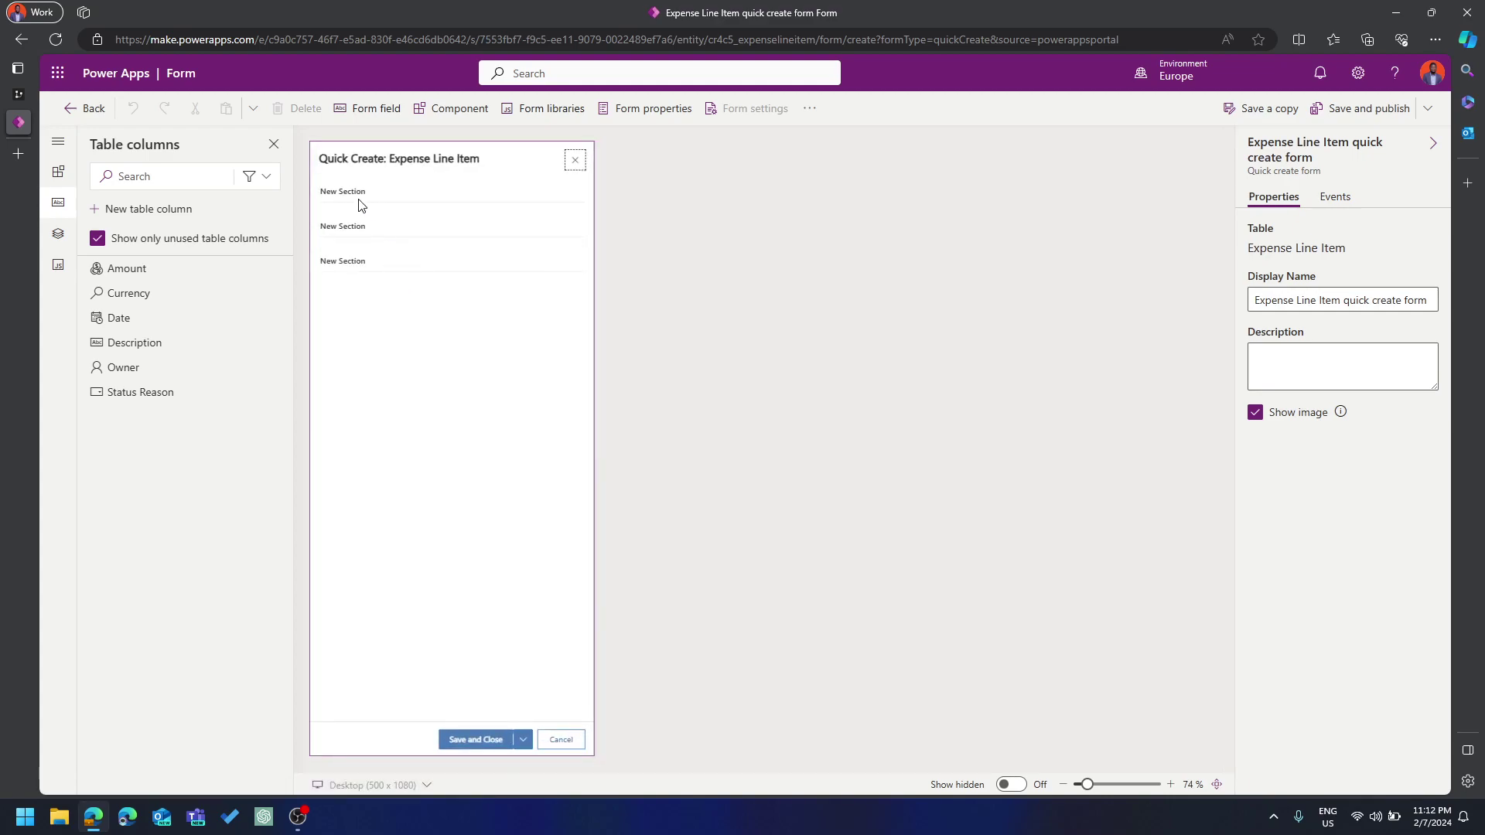
Filter the table columns to custom ones and add Description, Date and Amount to the form's first section
click(356, 200)
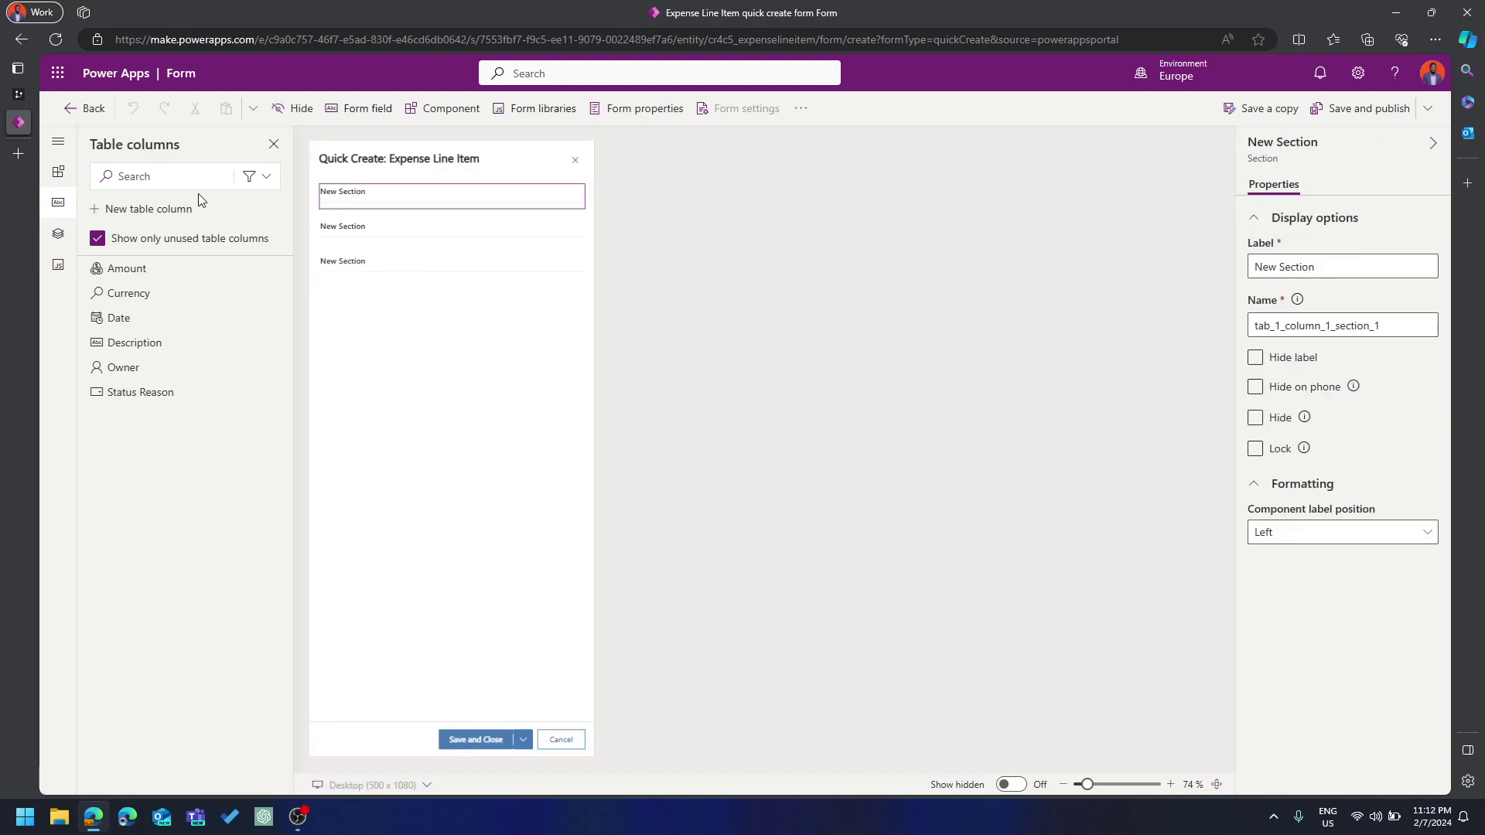
click(265, 178)
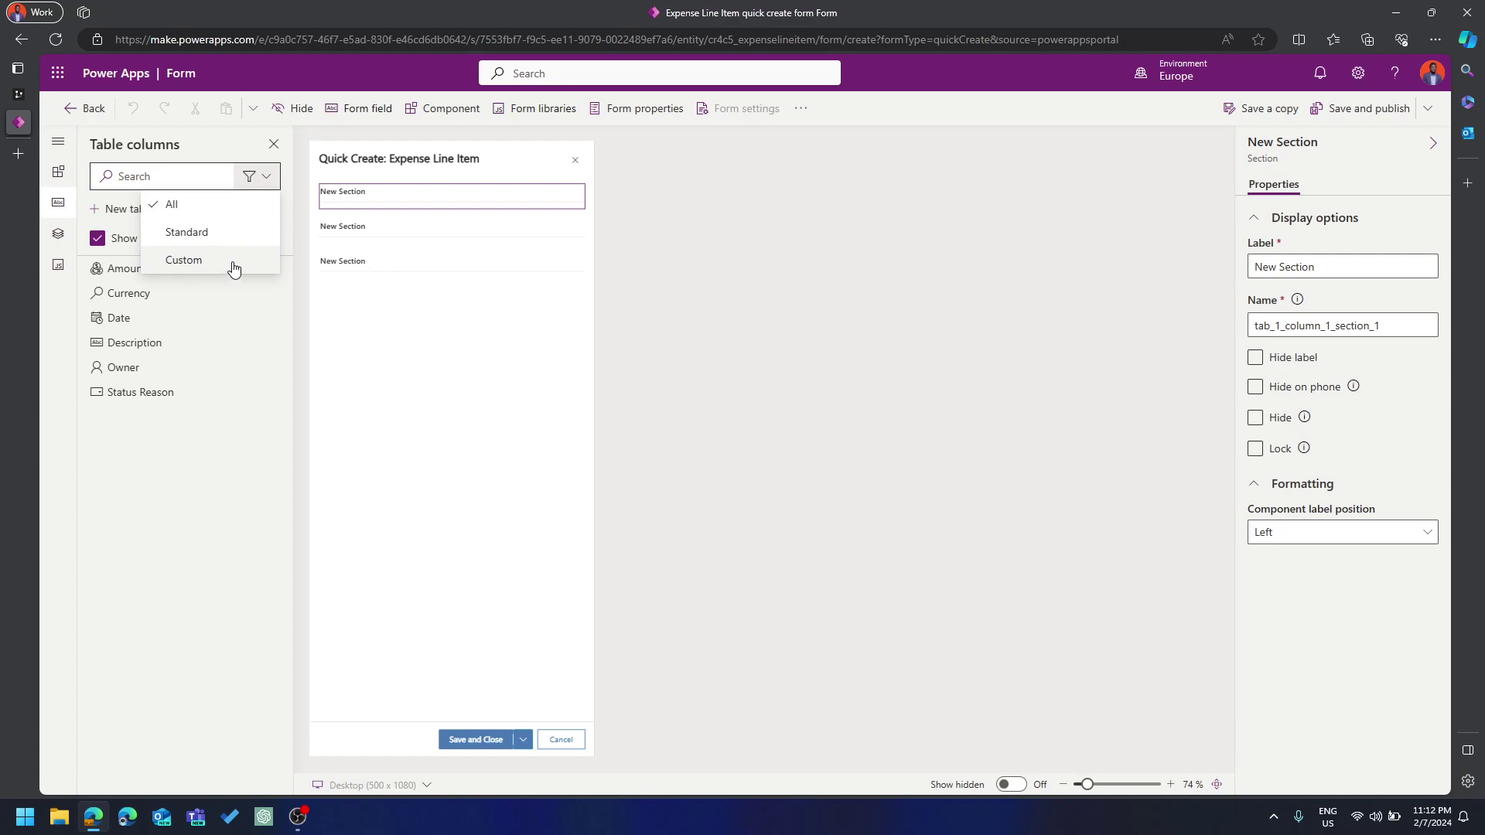
click(234, 268)
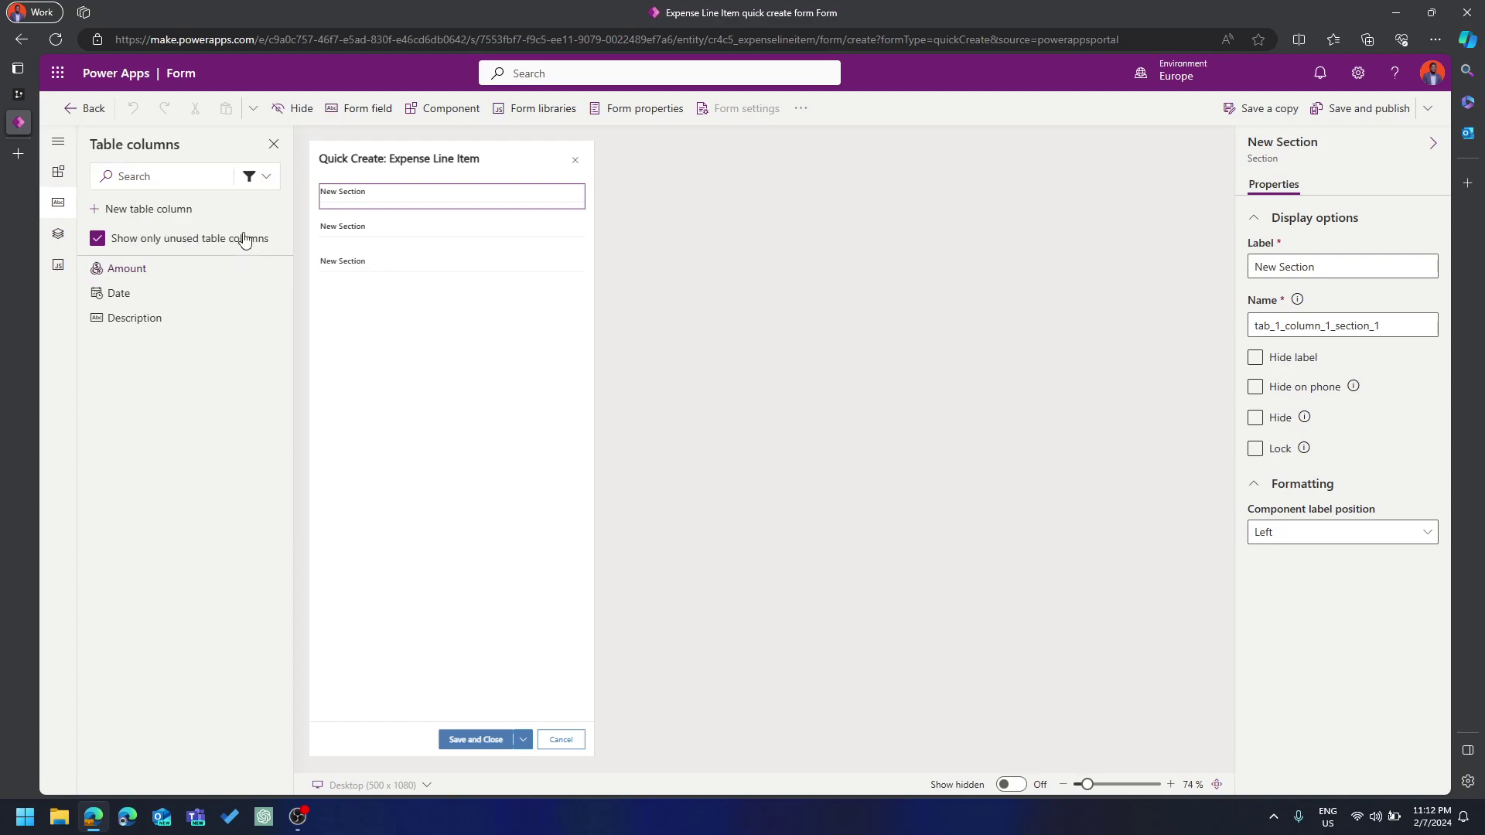
drag(133, 320, 356, 185)
click(133, 319)
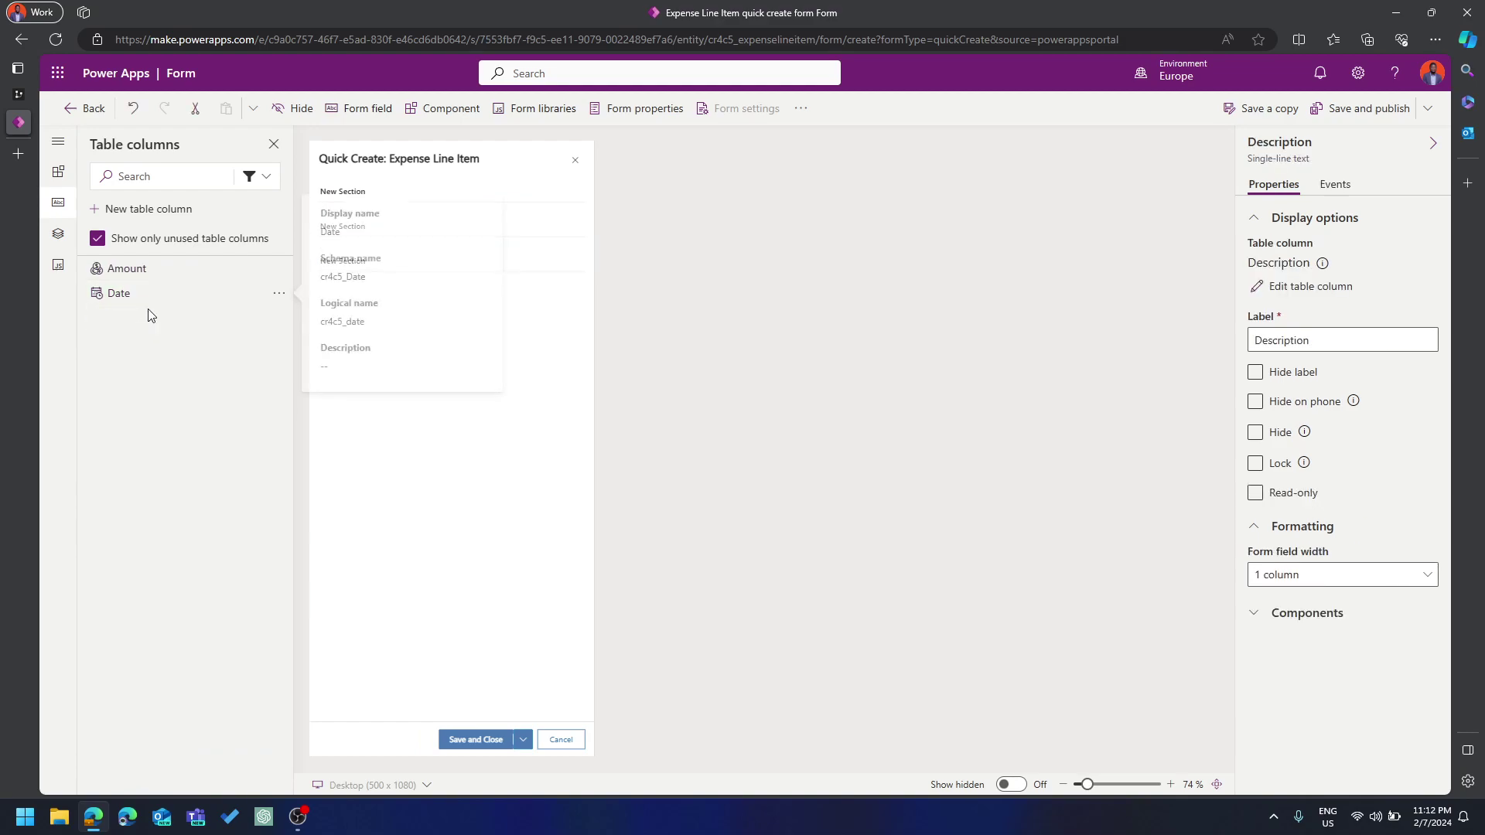
click(129, 298)
click(139, 270)
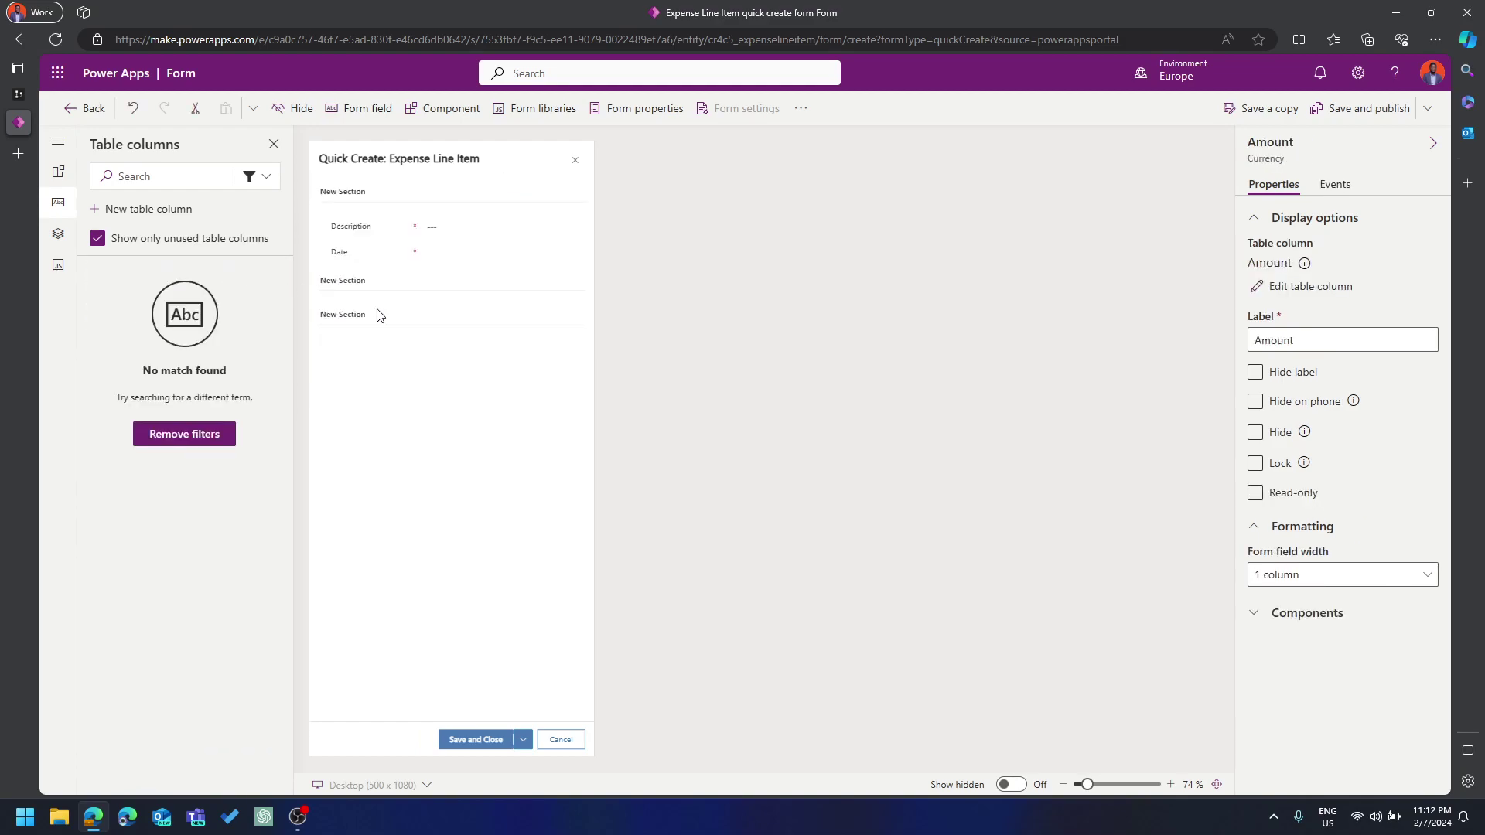
Hide the first section's label and the two empty sections, then save and publish the quick create form and return to the forms list
click(370, 196)
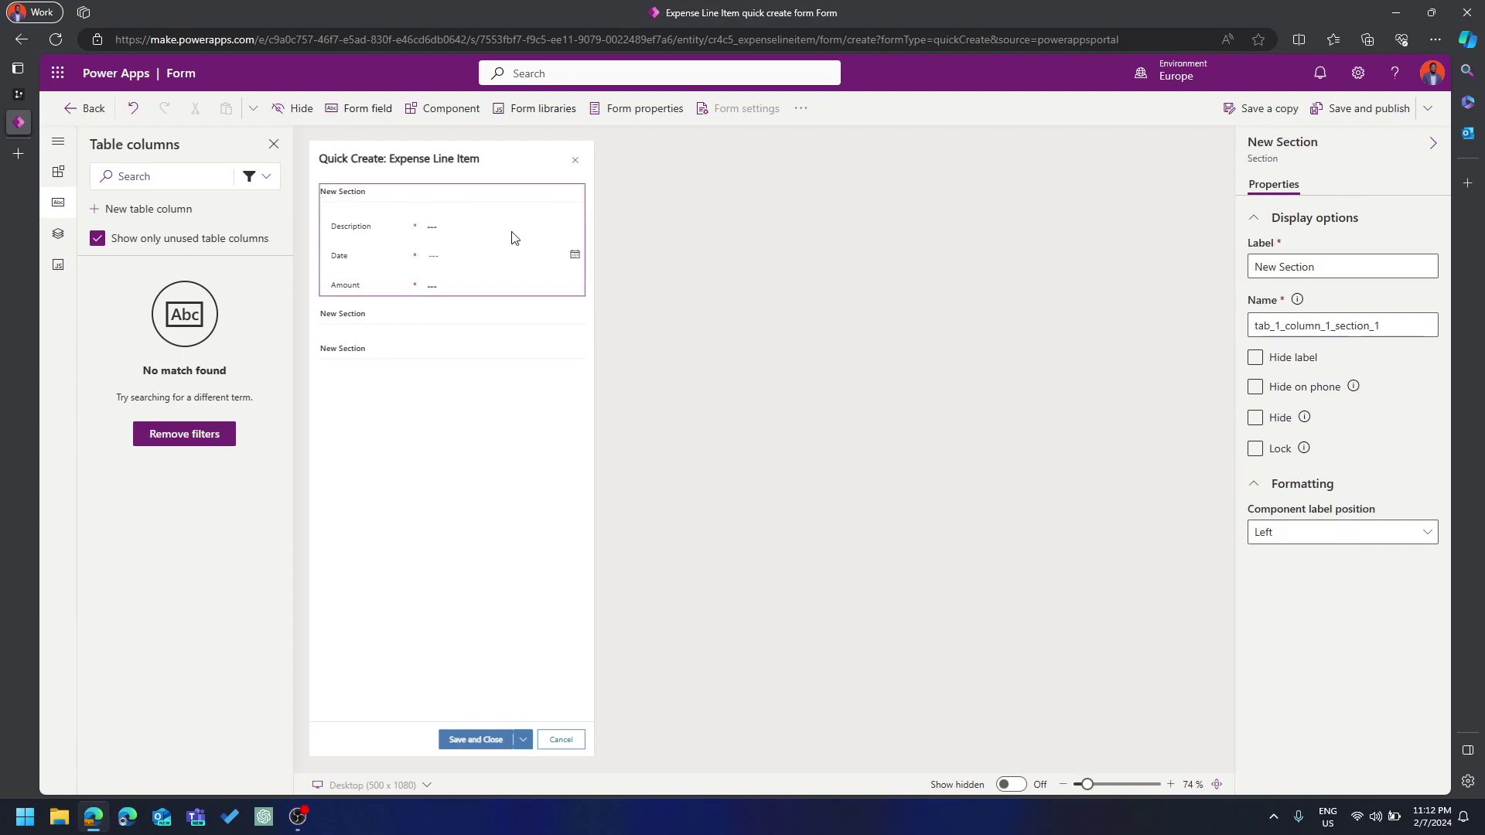
click(1313, 360)
click(352, 292)
click(1284, 420)
click(411, 291)
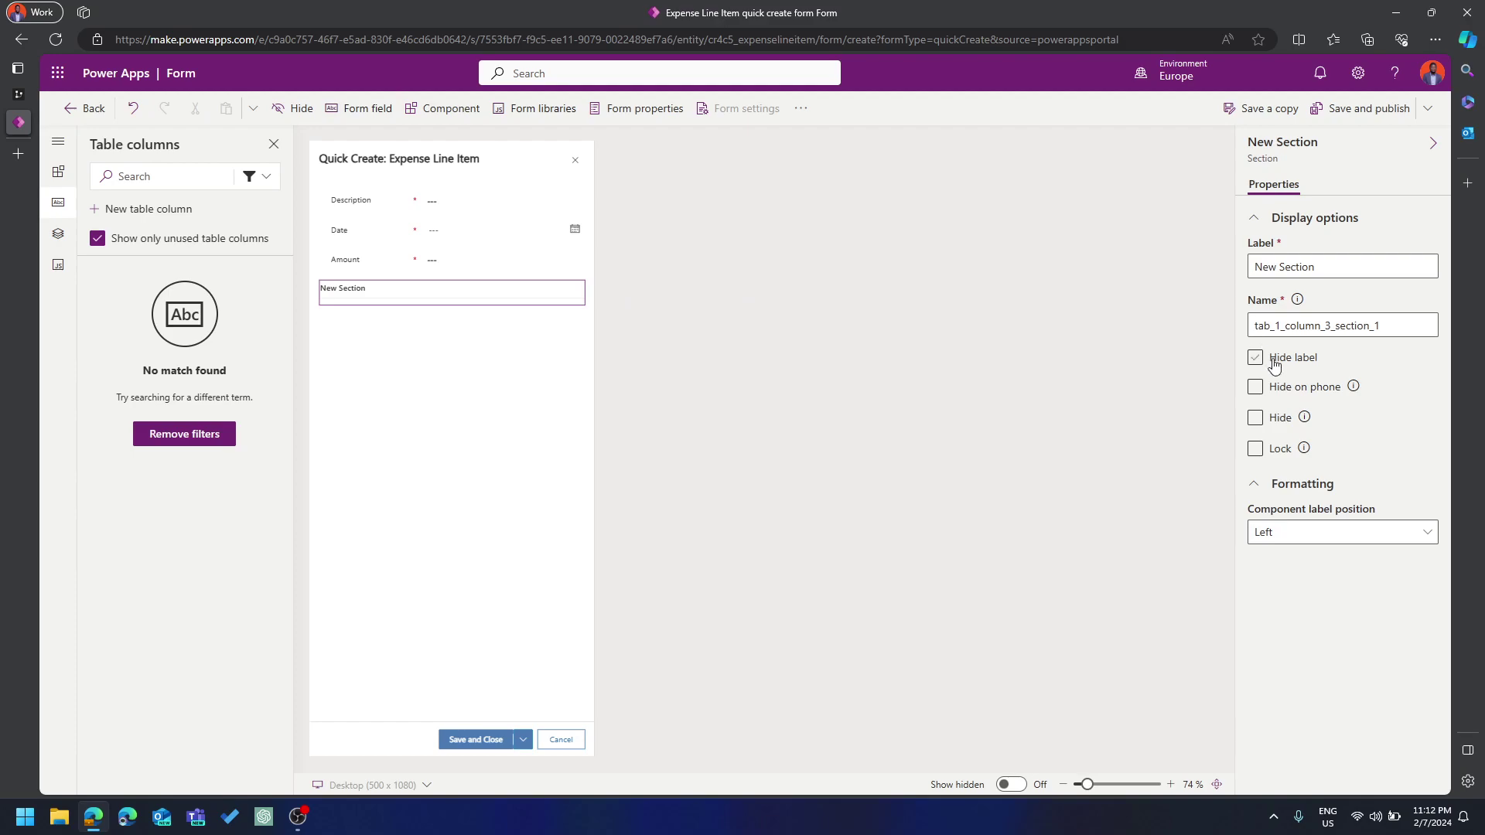
click(1255, 419)
click(424, 344)
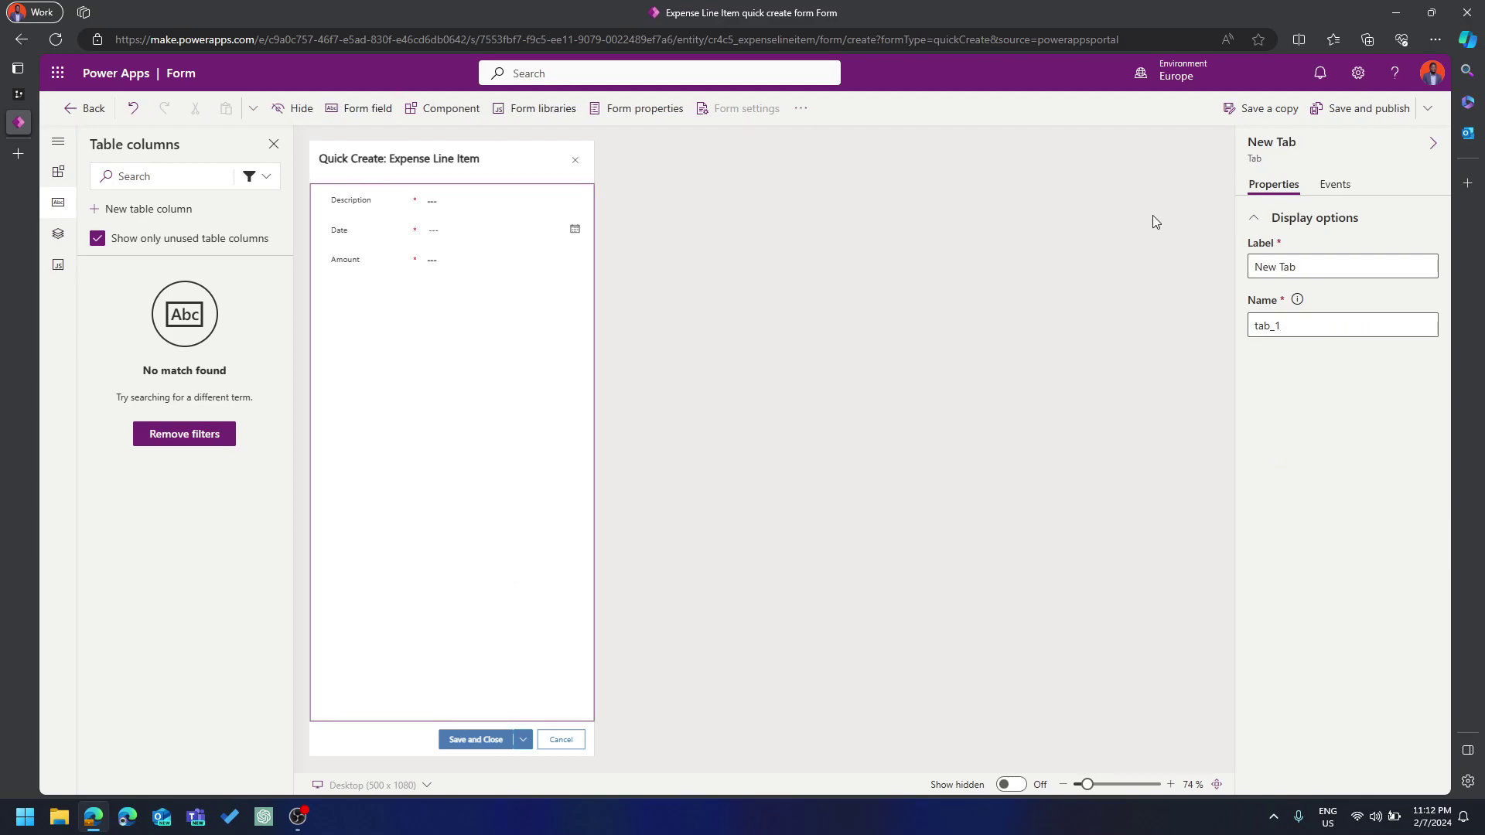
click(1345, 103)
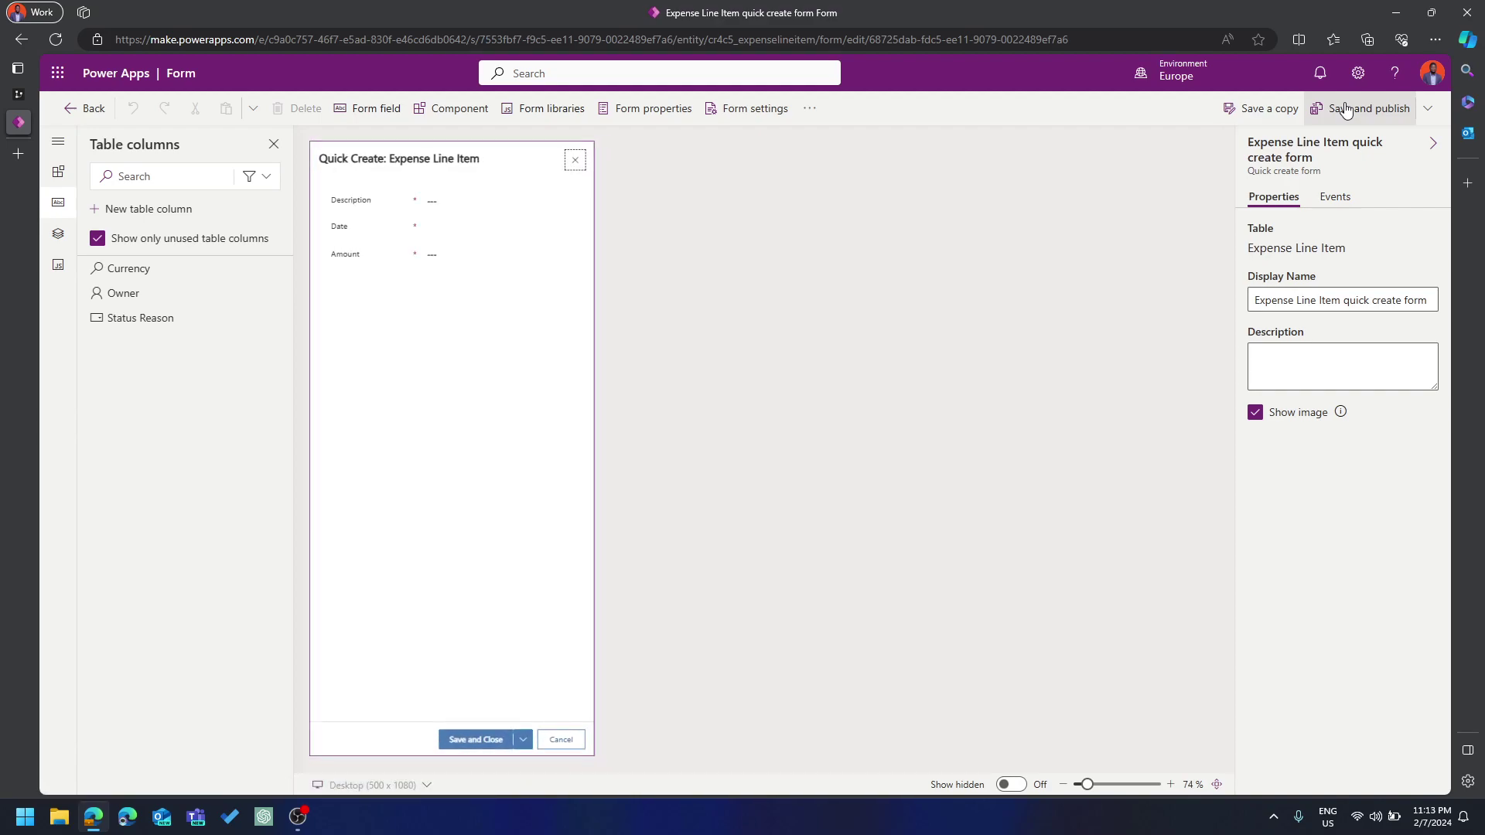
click(90, 108)
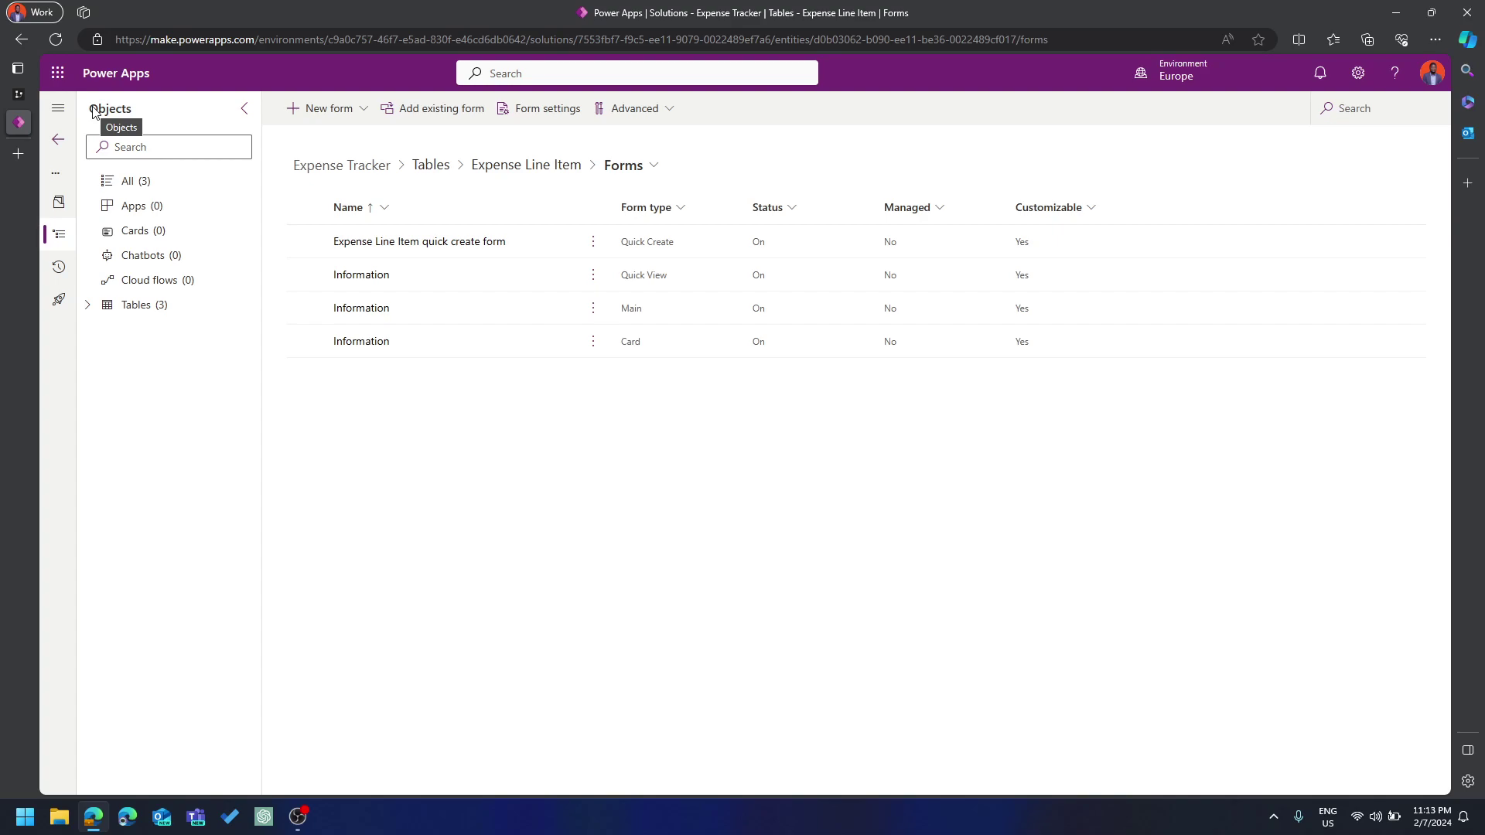
Start a new column named Expense in the Expense Line Item table with the Lookup data type
click(509, 174)
click(921, 250)
click(329, 108)
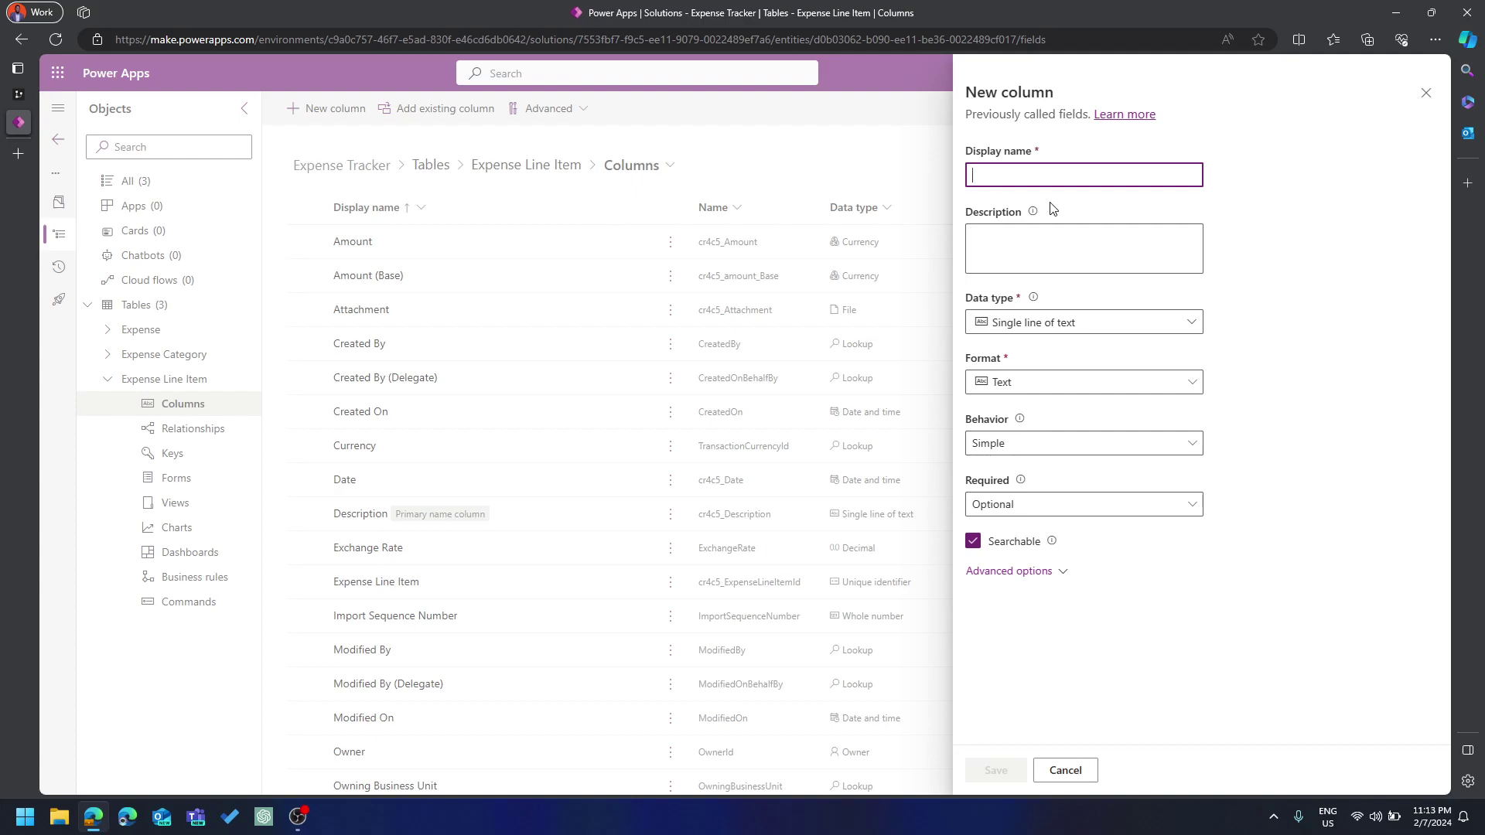
text(Expense)
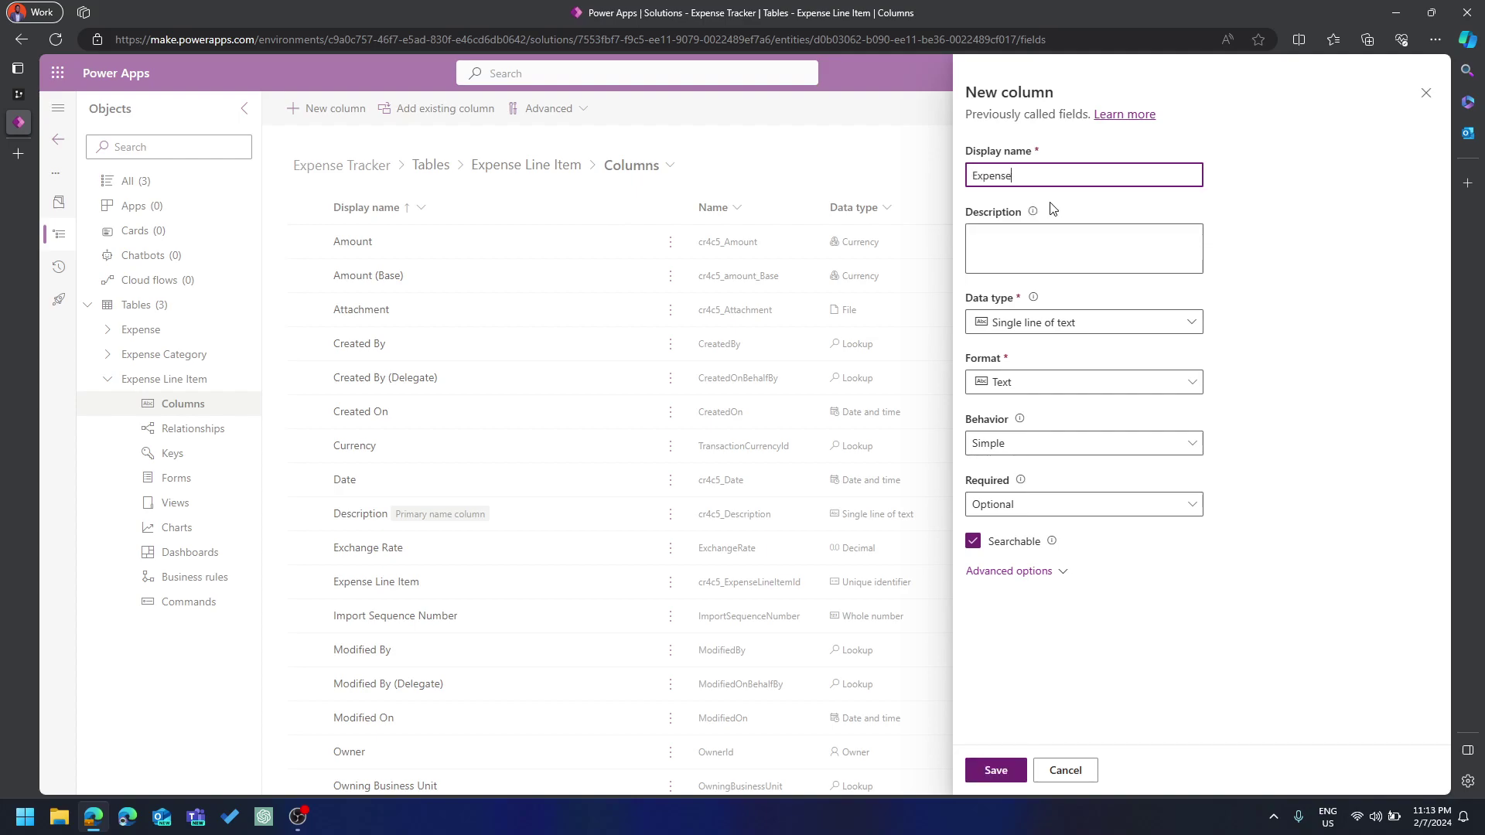
click(1092, 323)
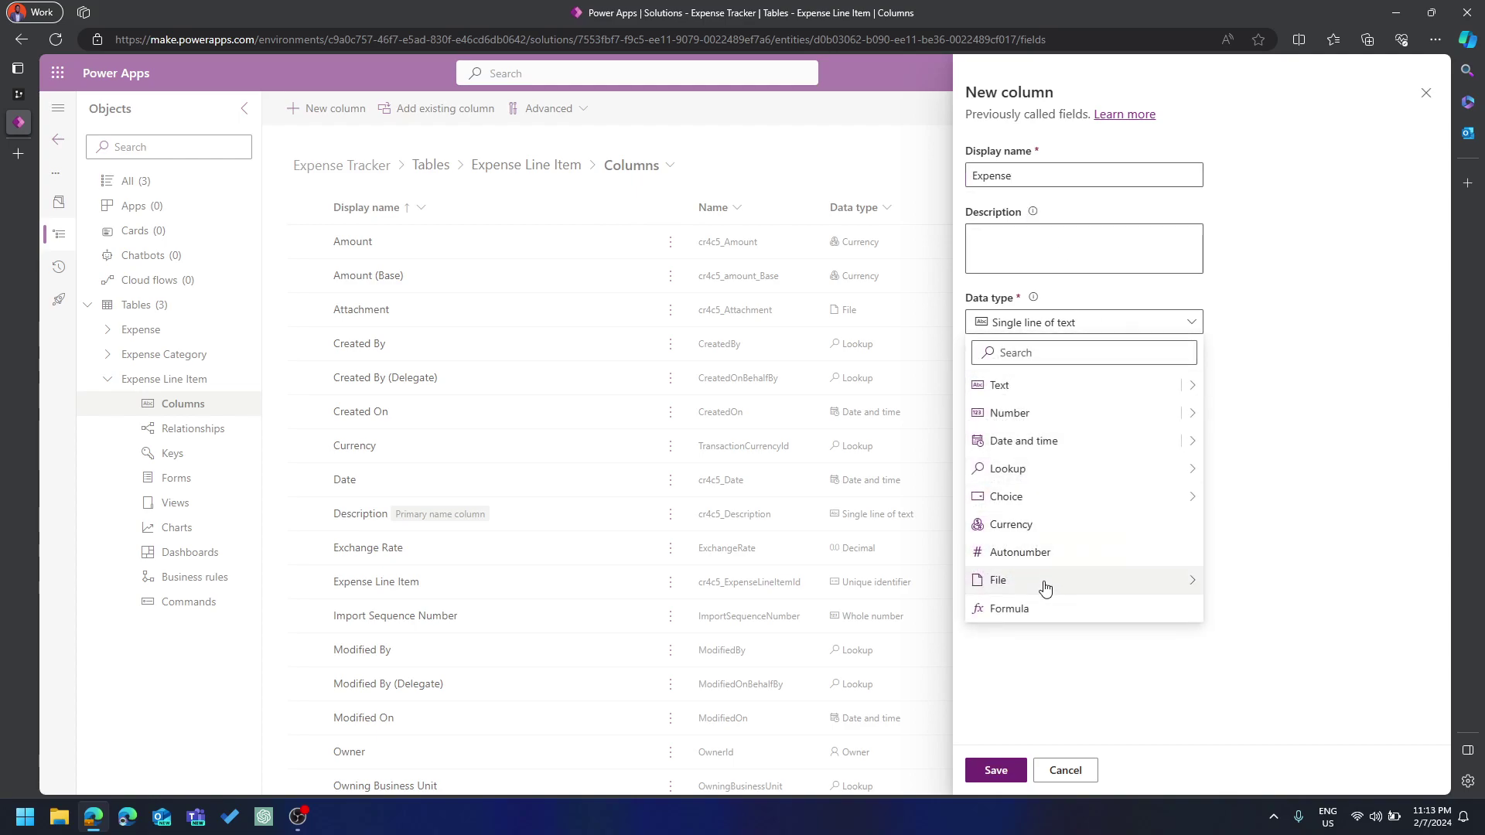
mouse_move(1166, 468)
click(1242, 468)
Set the lookup column's related table to Expense and save the column
click(1058, 481)
text(Expn)
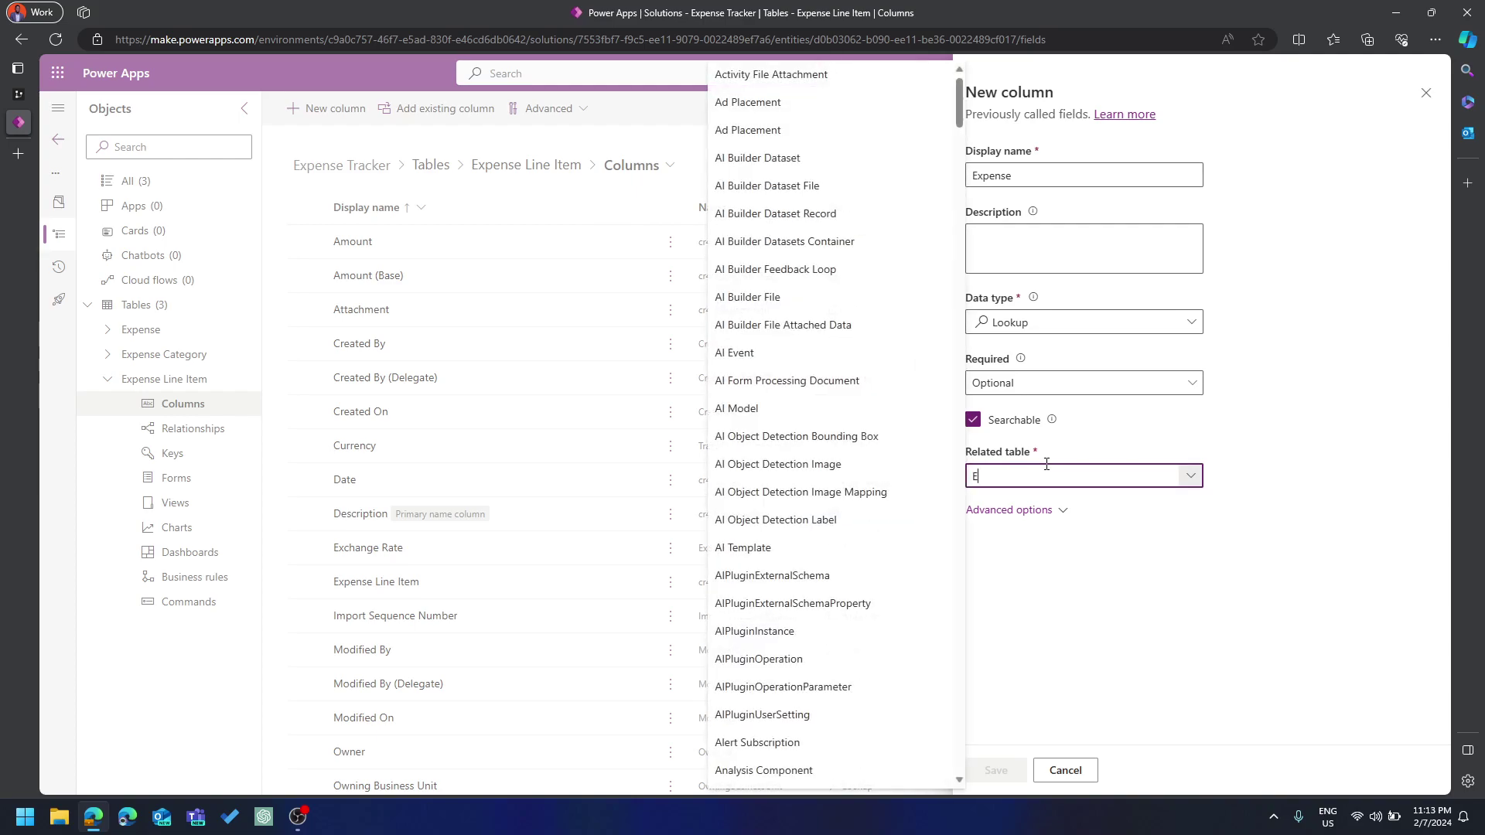
key(BackSpace)
key(BackSpace)
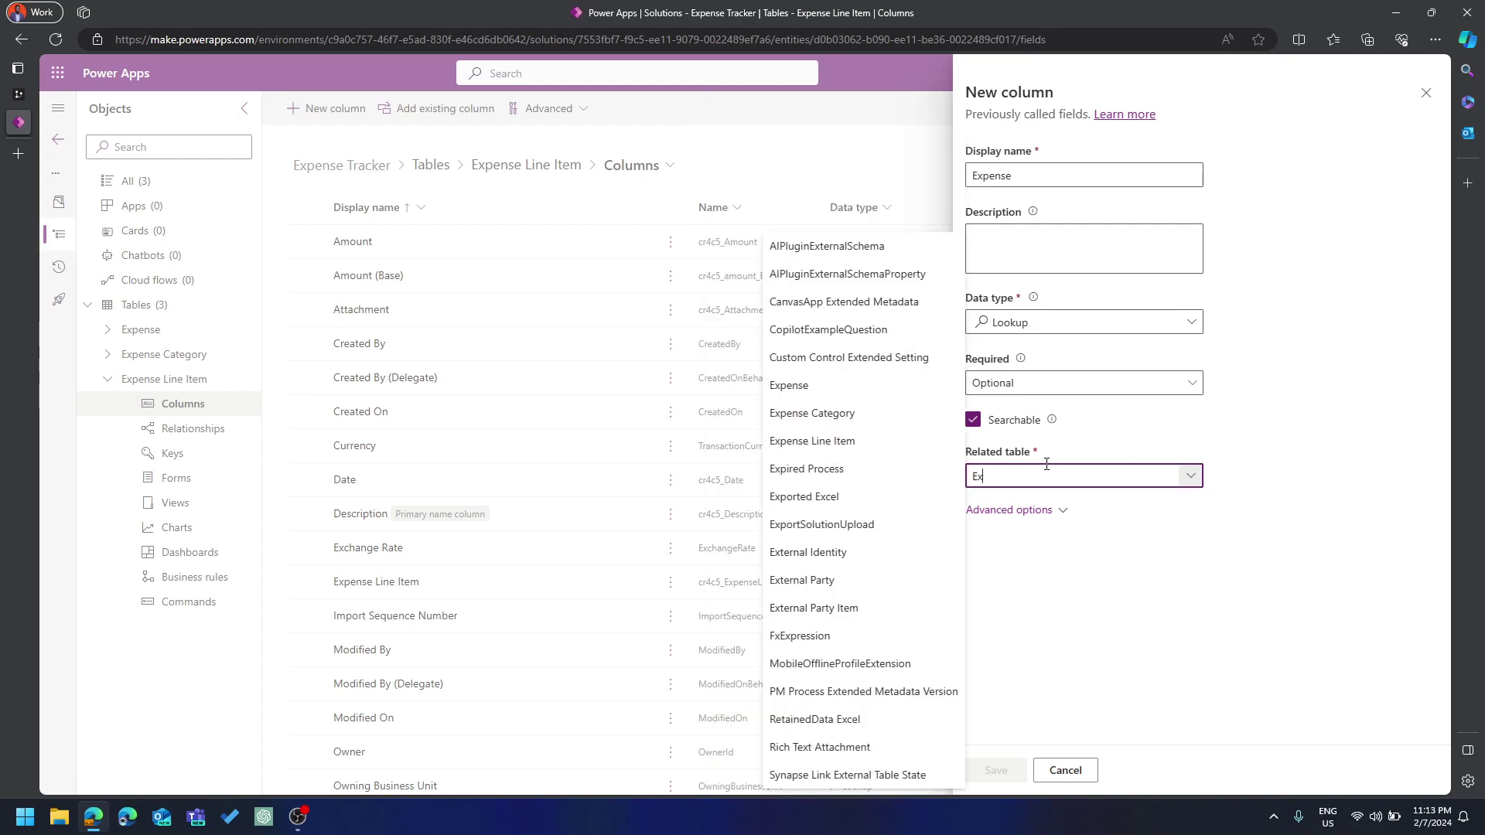
text(pe)
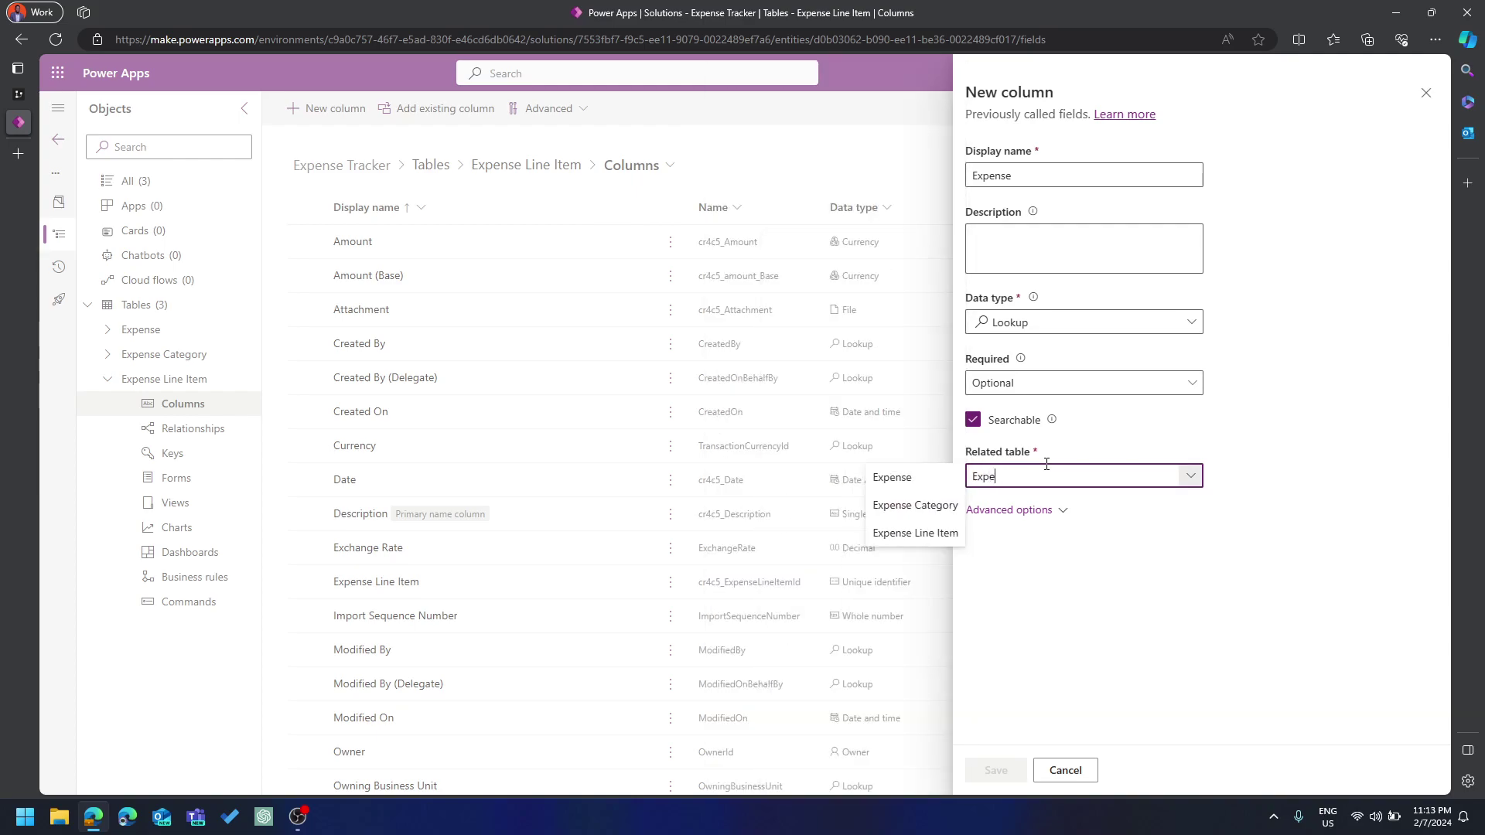
click(898, 478)
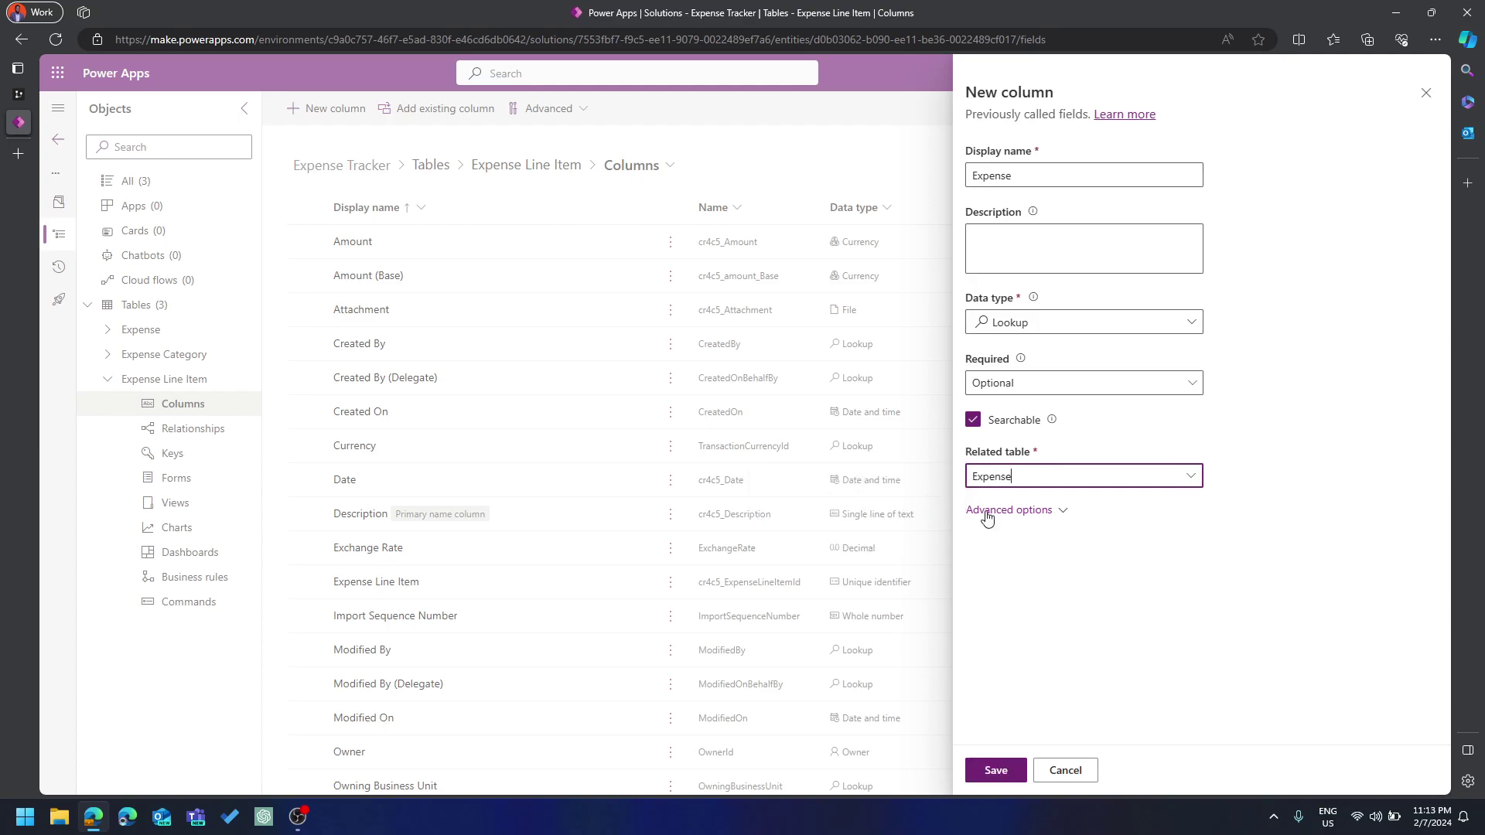
click(1010, 772)
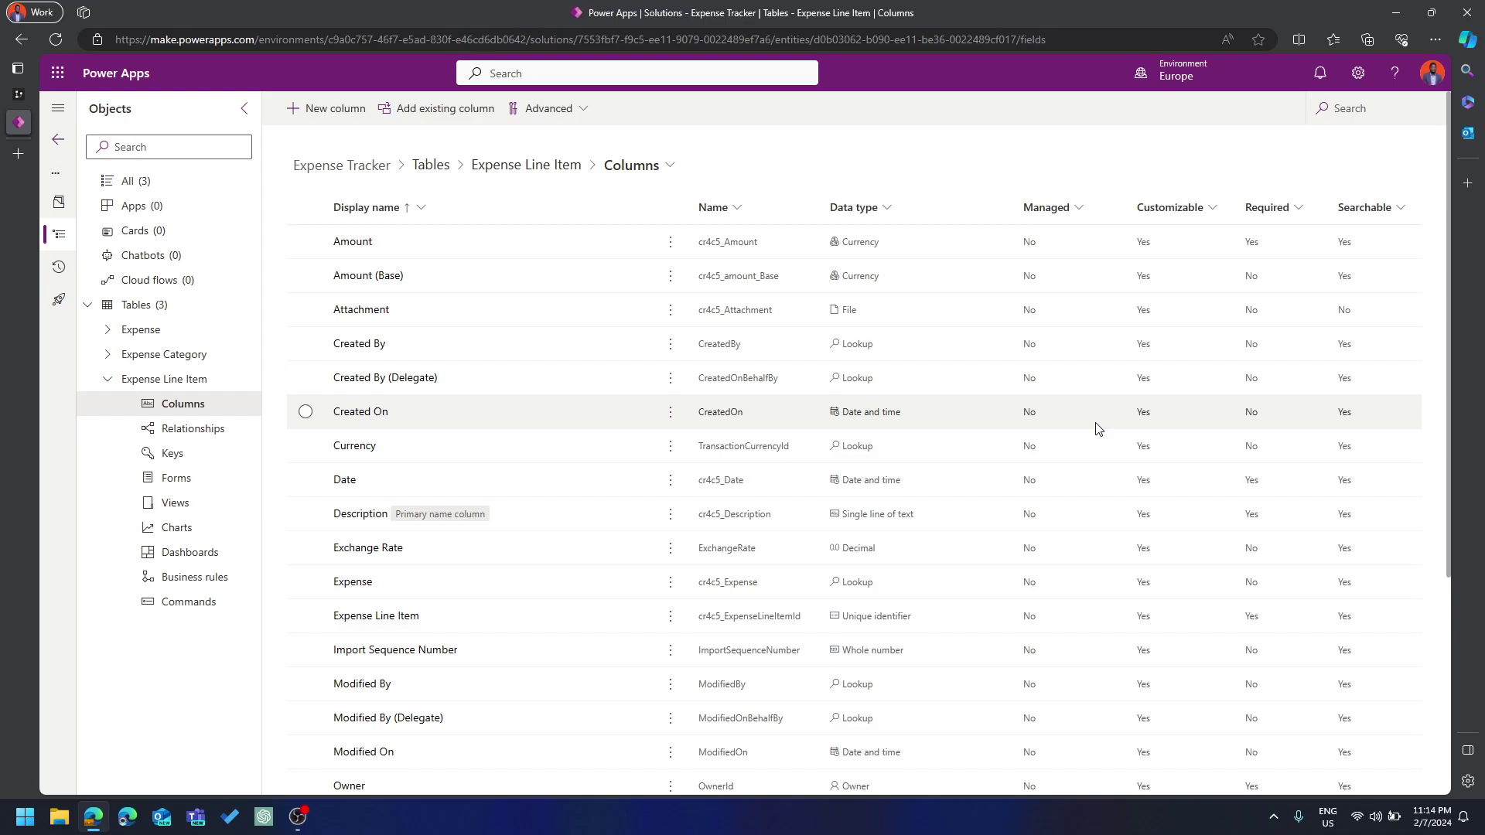
Open the Expense table's main Information form for editing
click(670, 165)
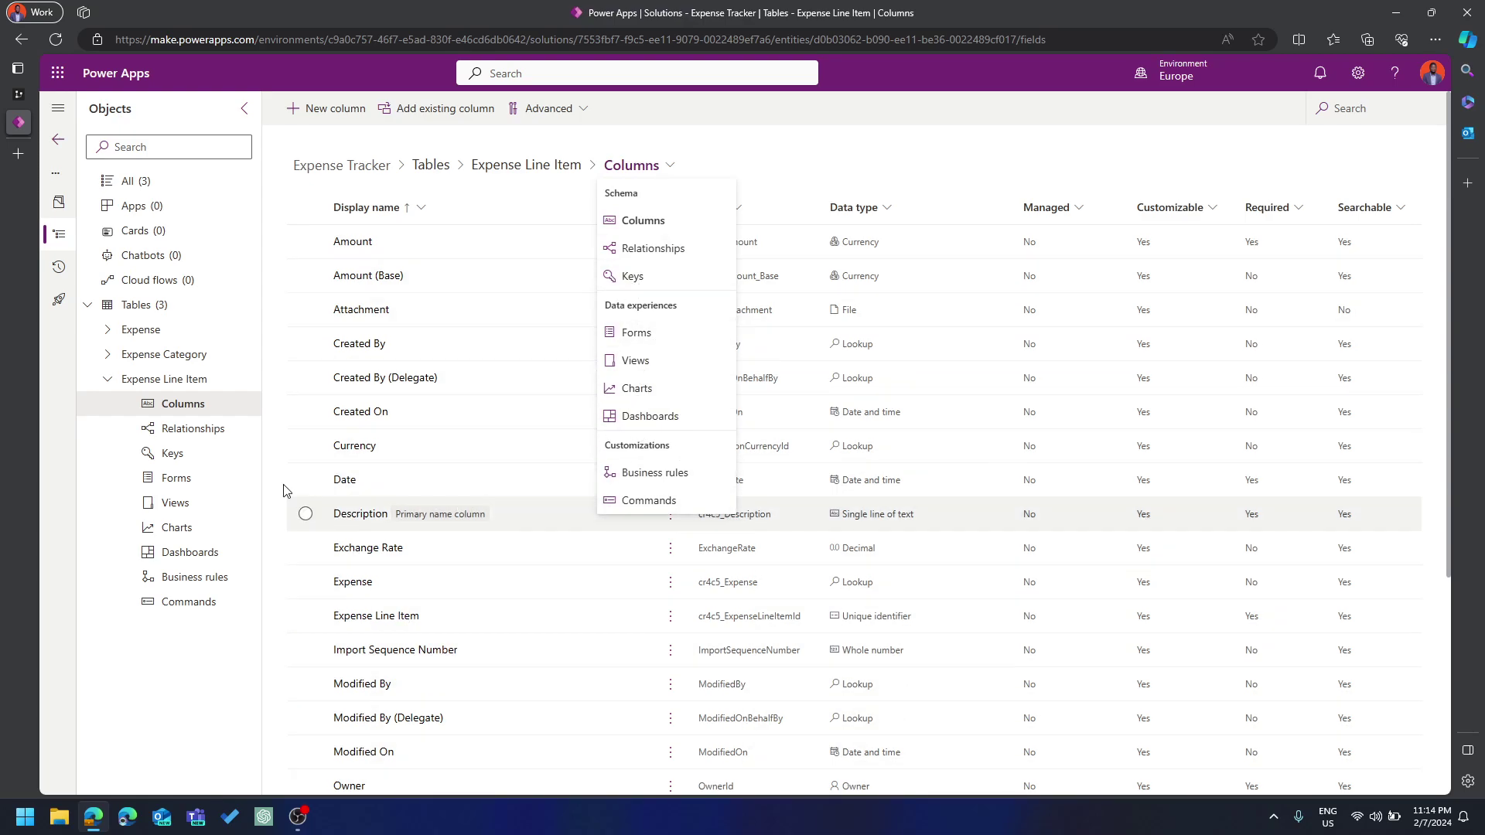
click(109, 381)
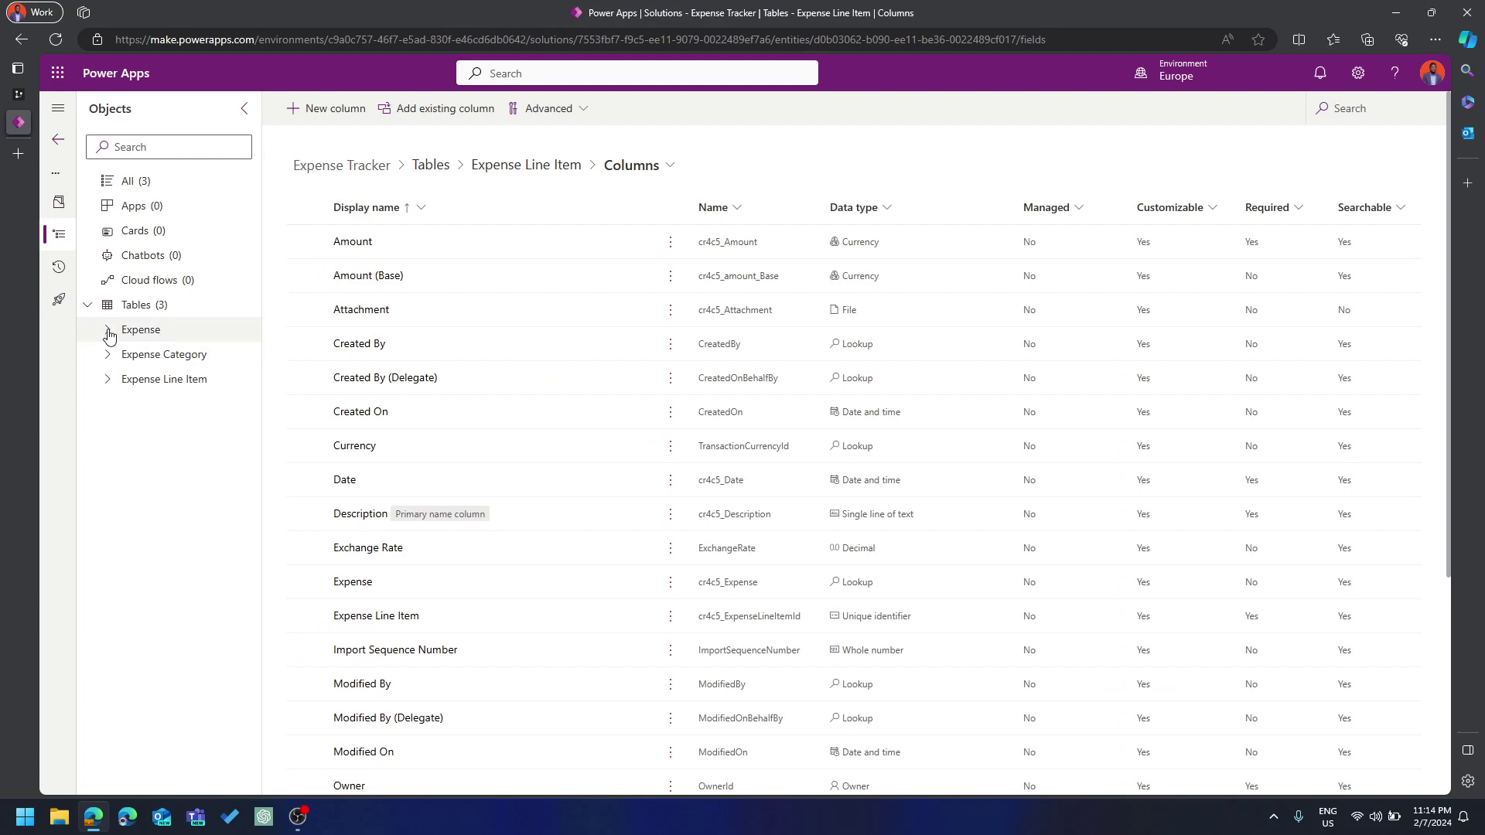
click(138, 333)
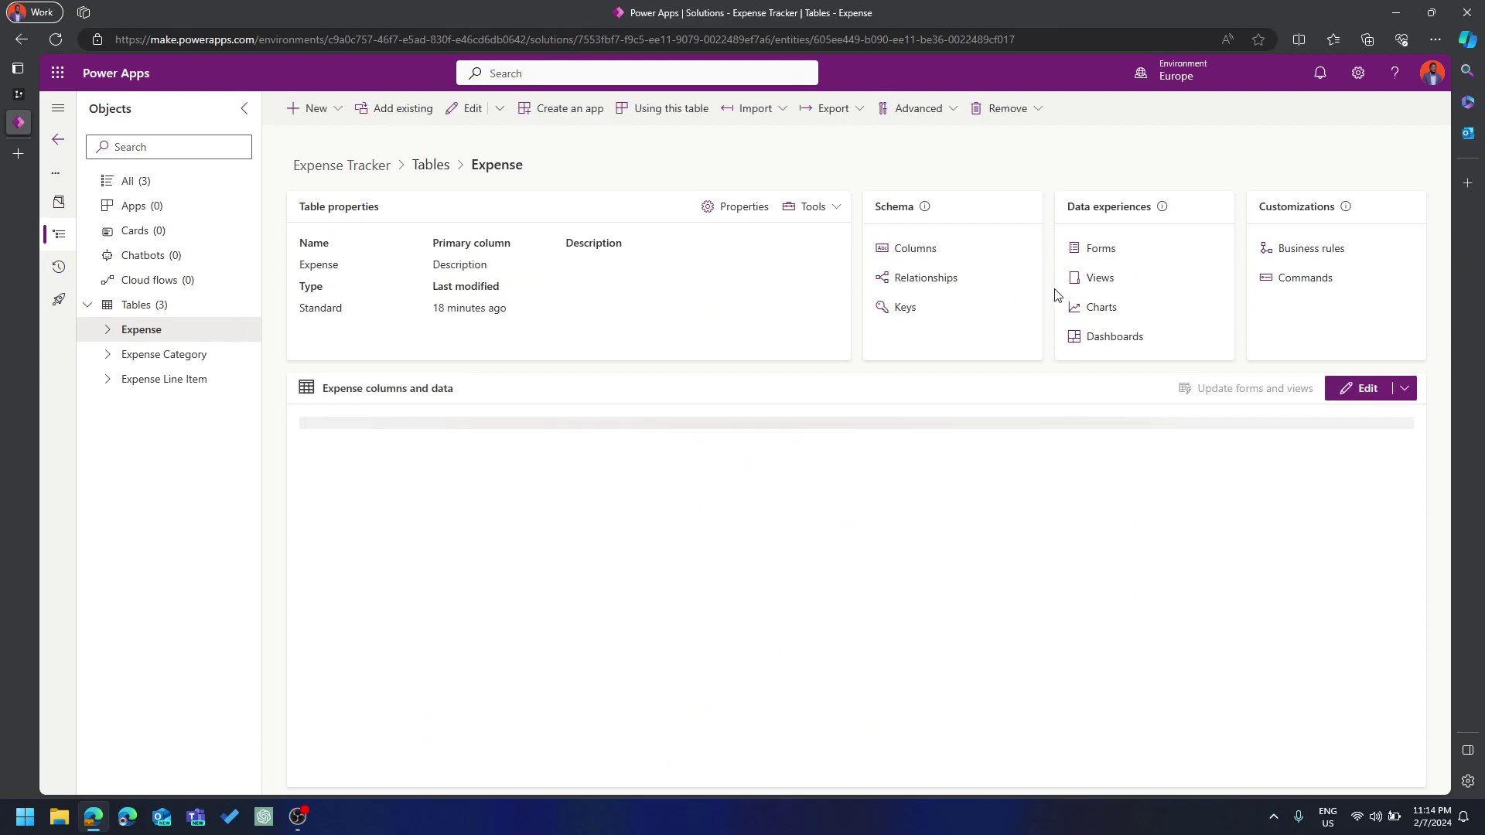
click(1092, 250)
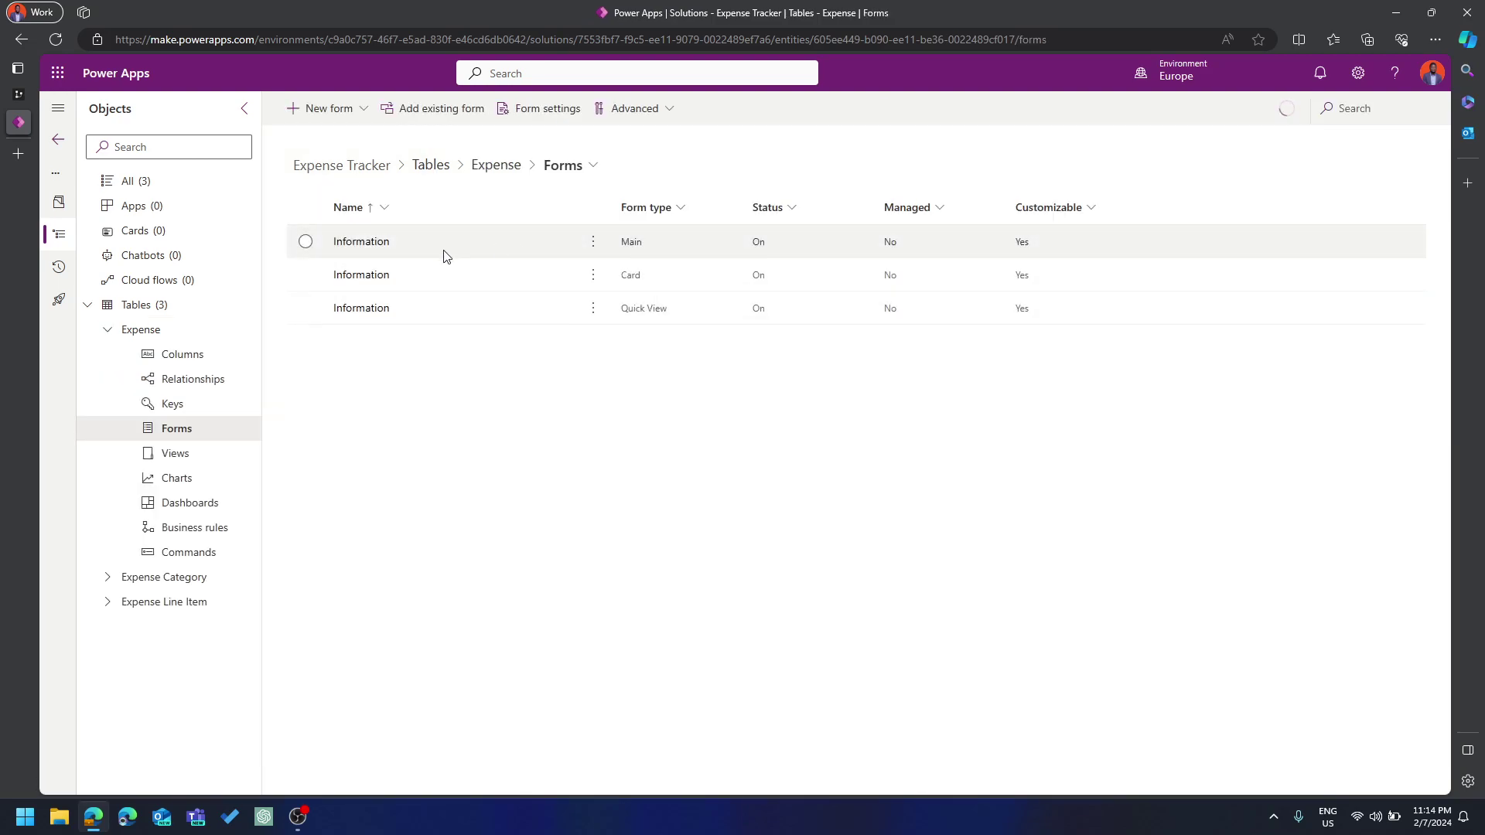
click(365, 244)
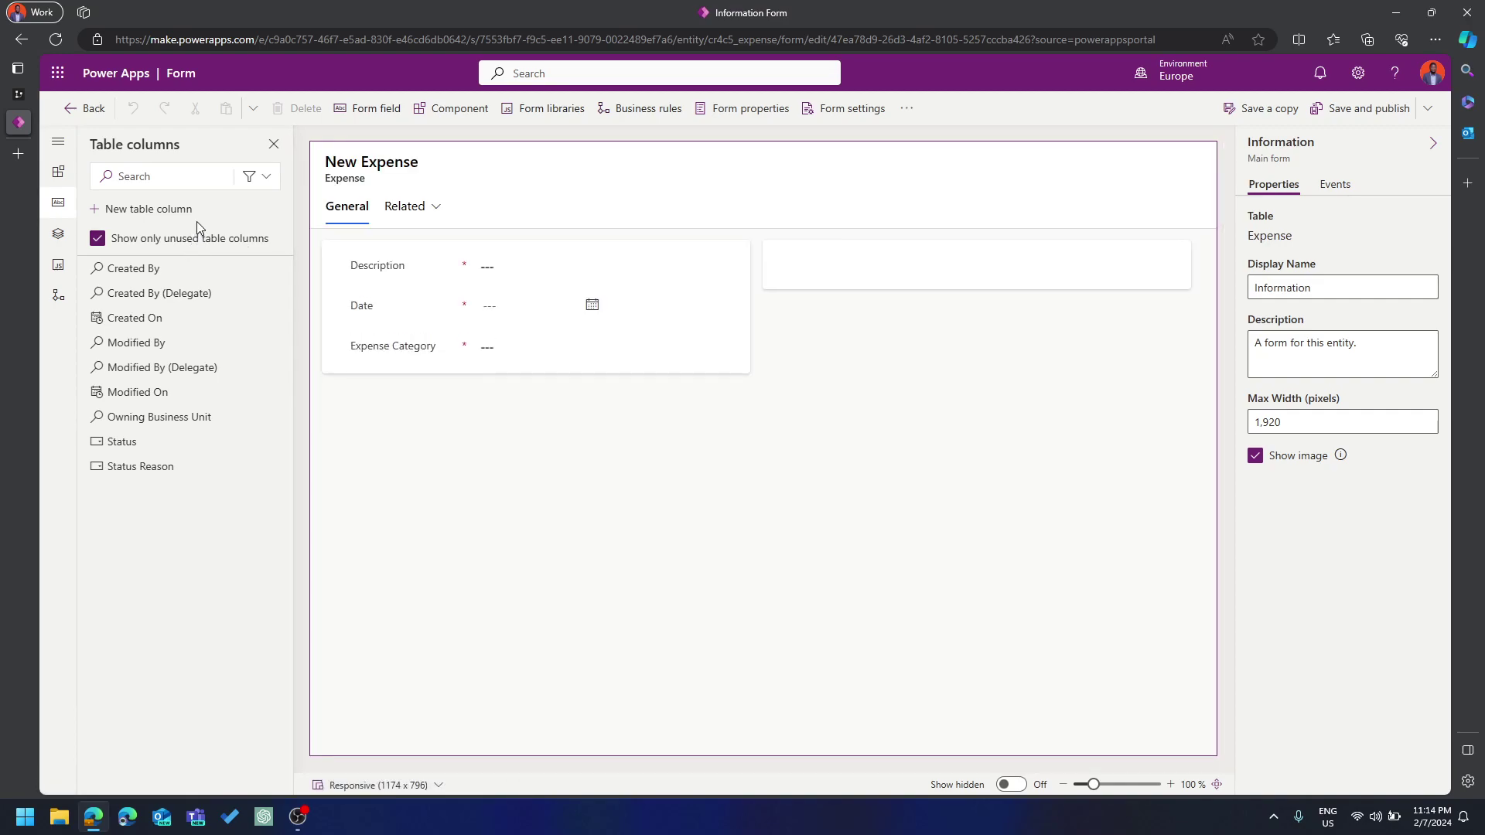
Create a Grand Total column with the Currency data type and Rollup behavior, save it and open its rollup definition
click(159, 216)
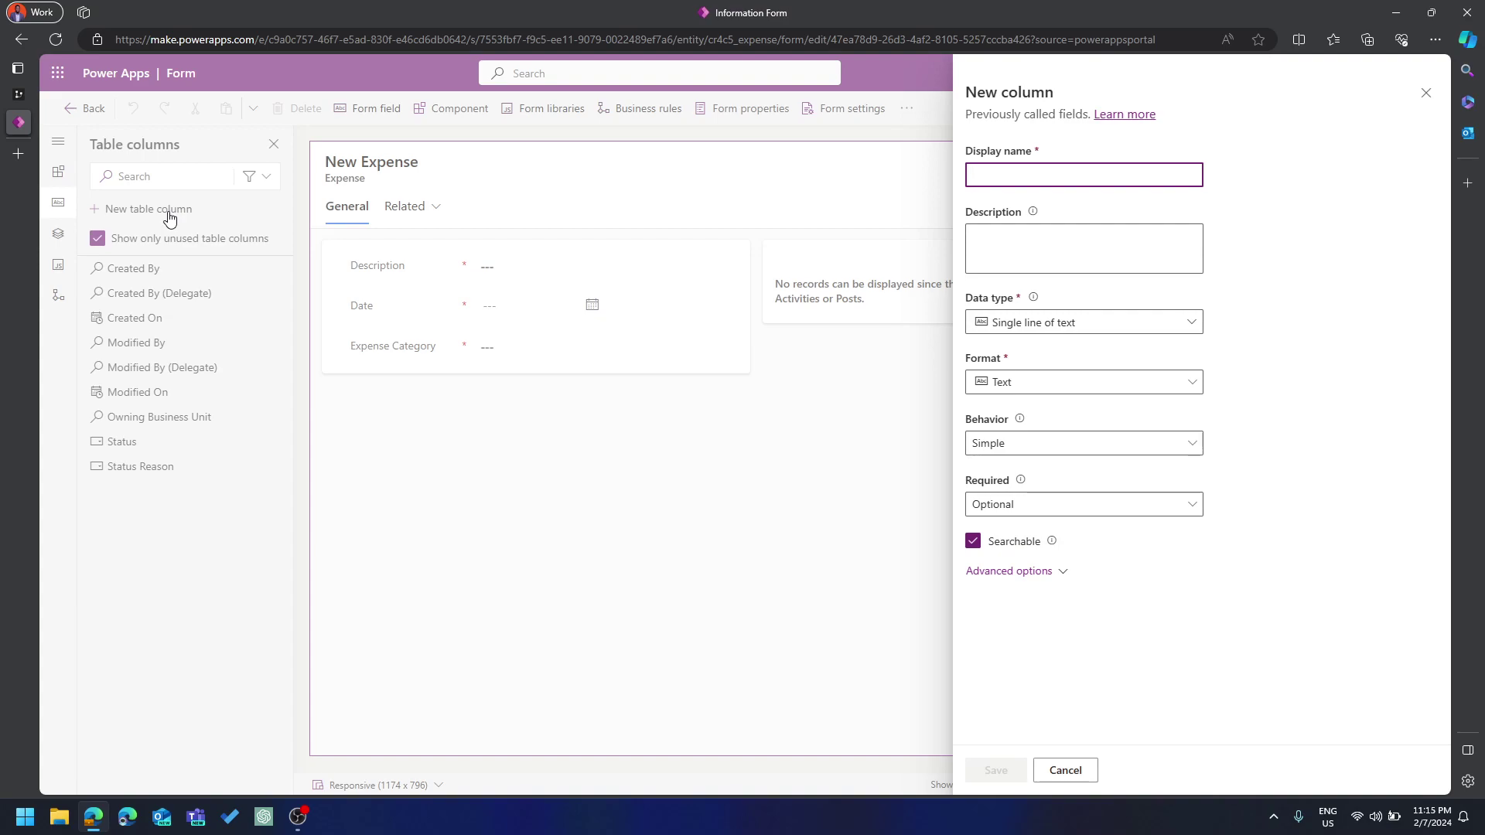
text(Gr)
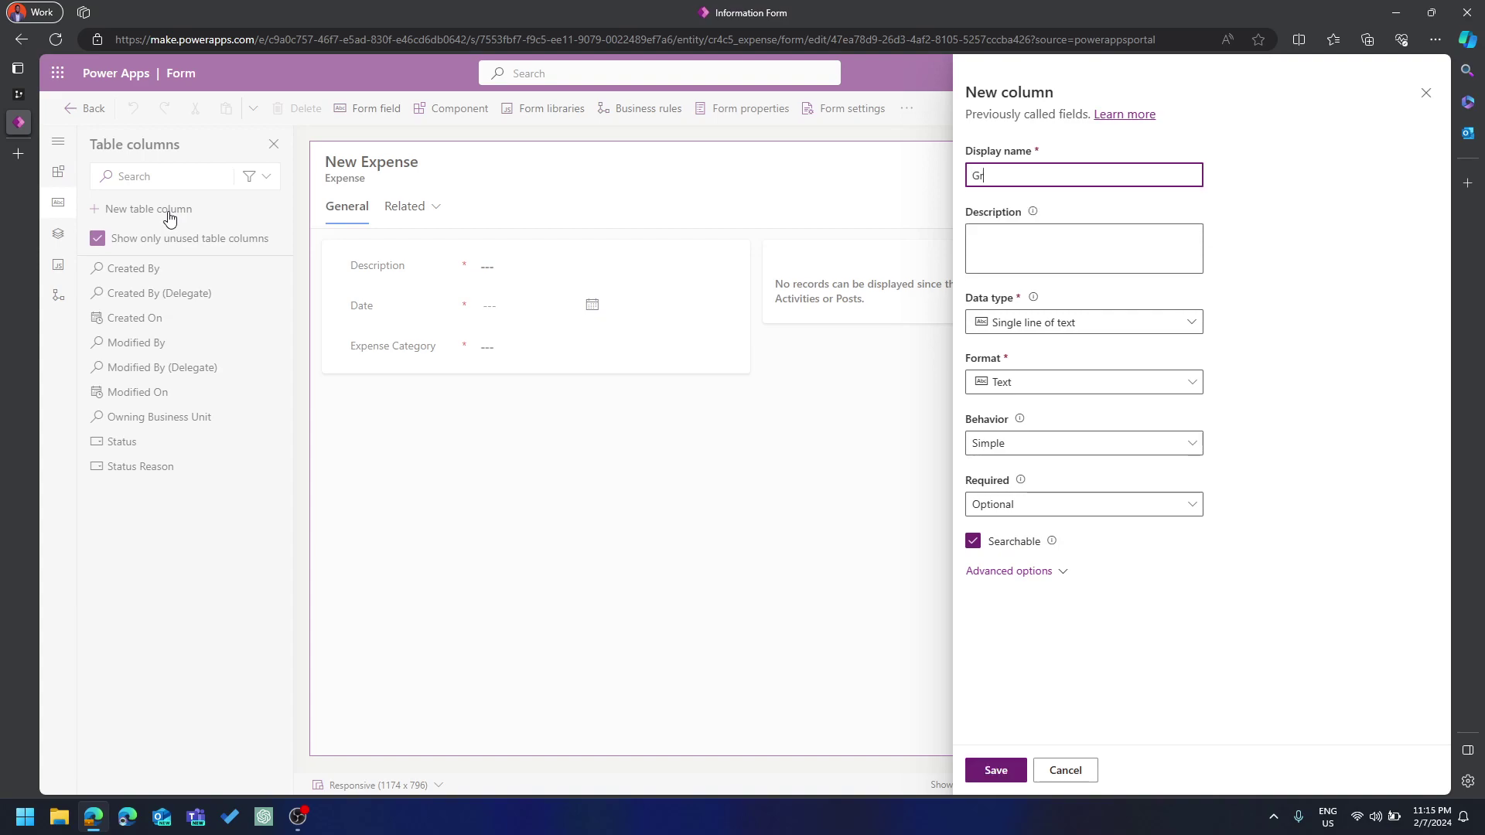
text(and Total)
click(1015, 325)
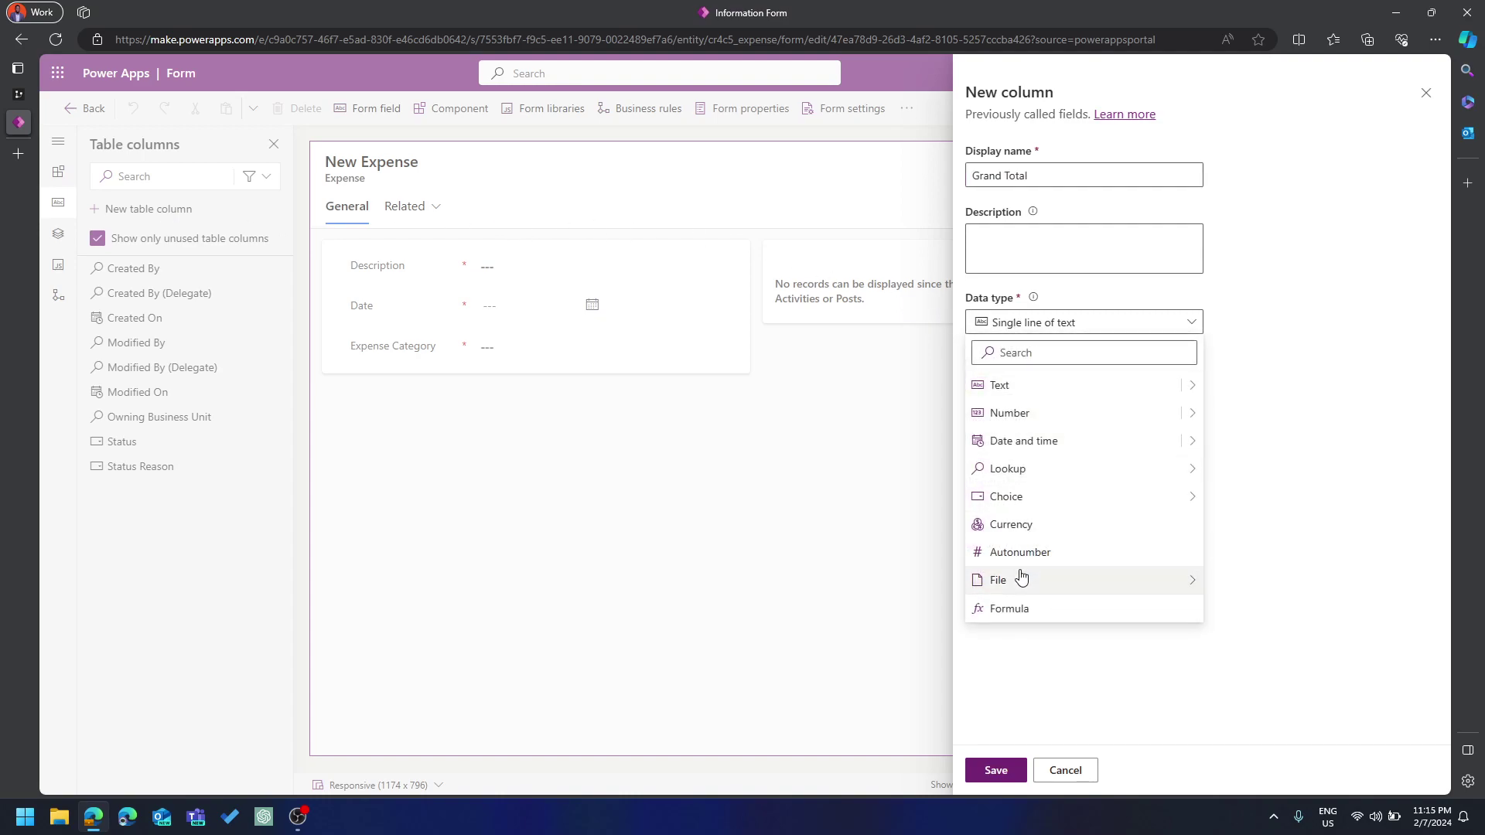
click(1023, 529)
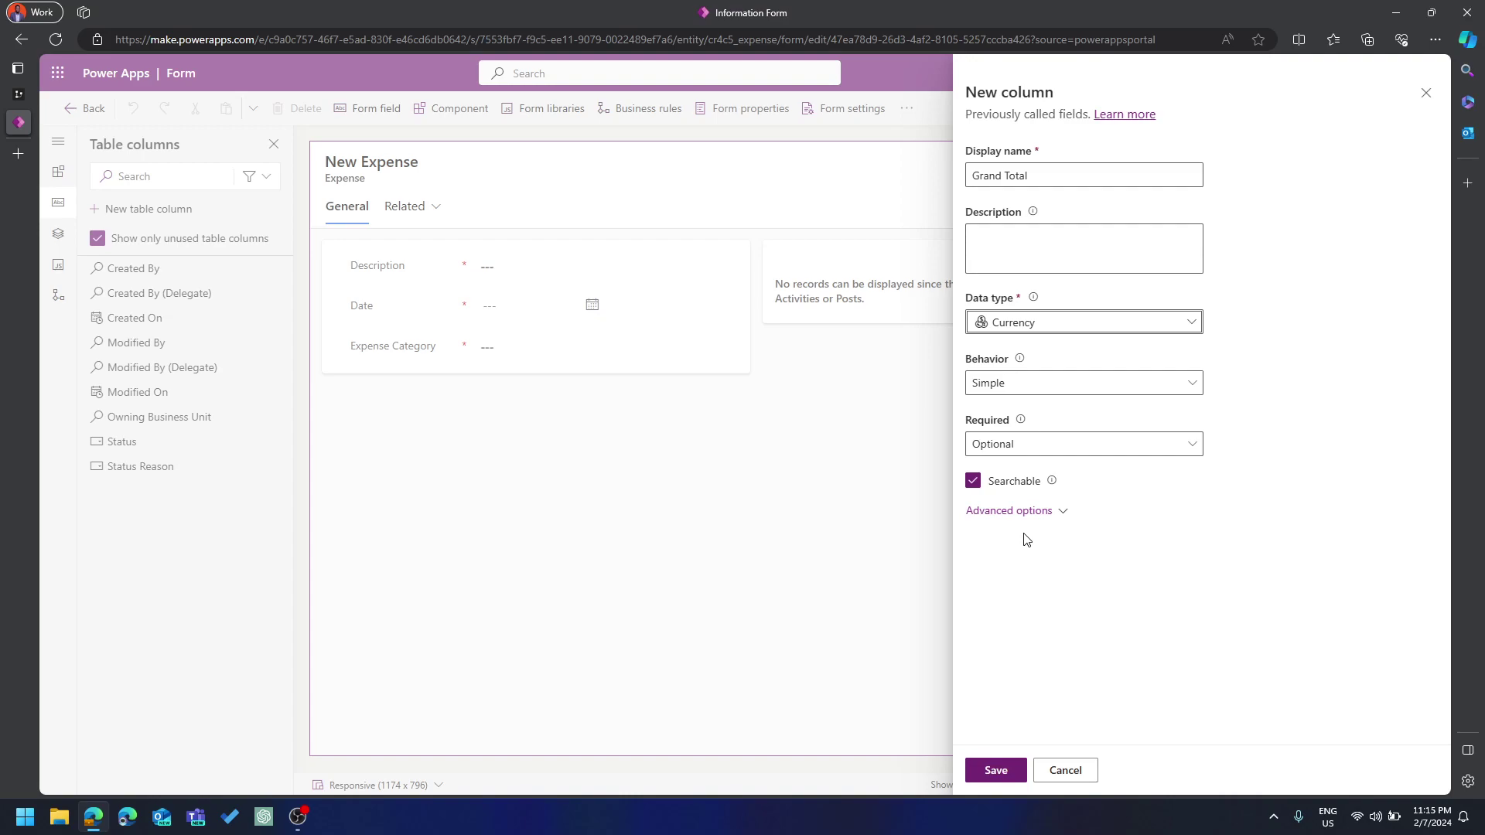
click(989, 391)
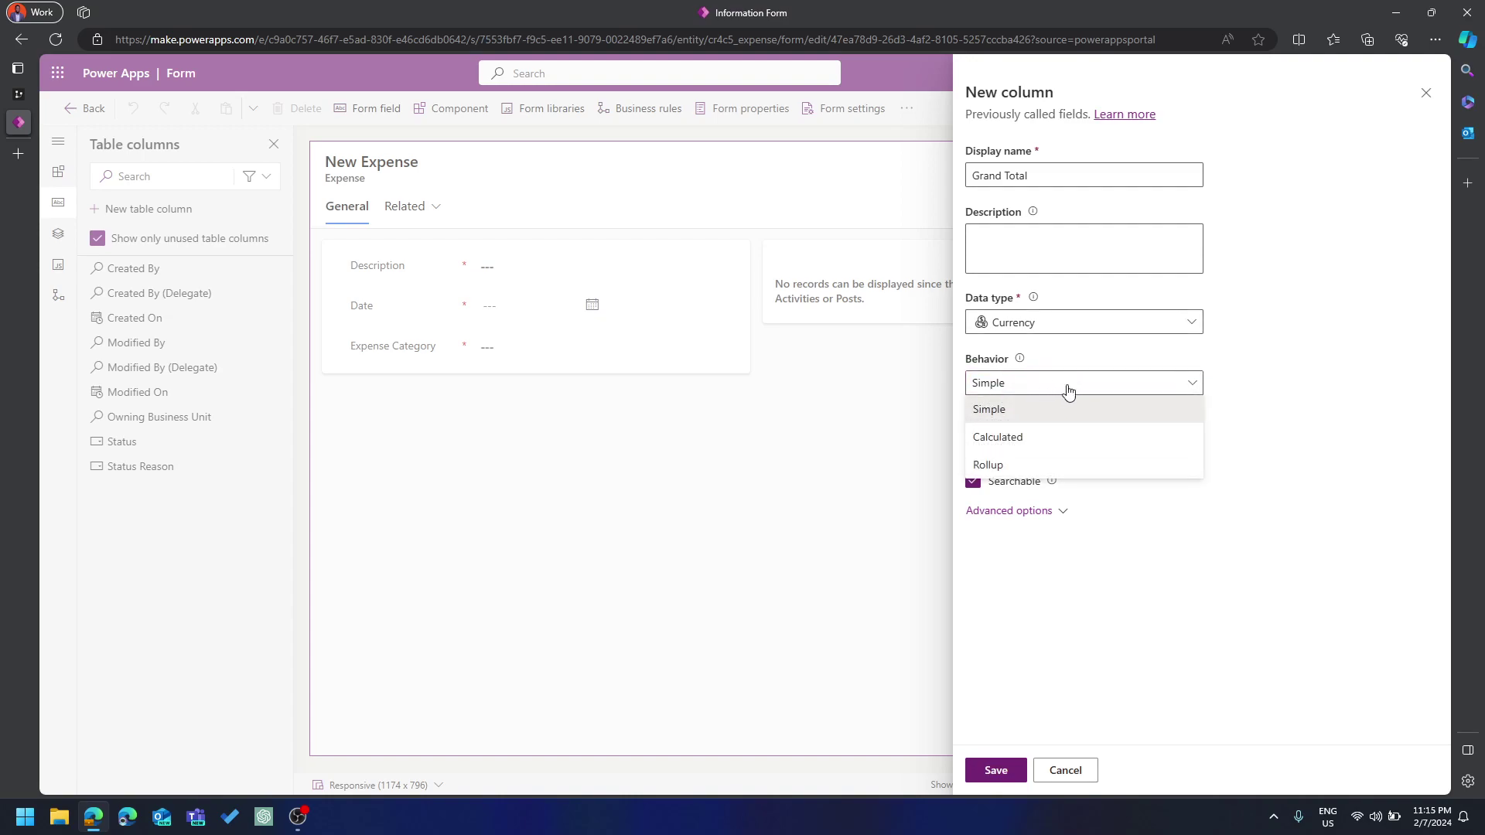
click(1028, 466)
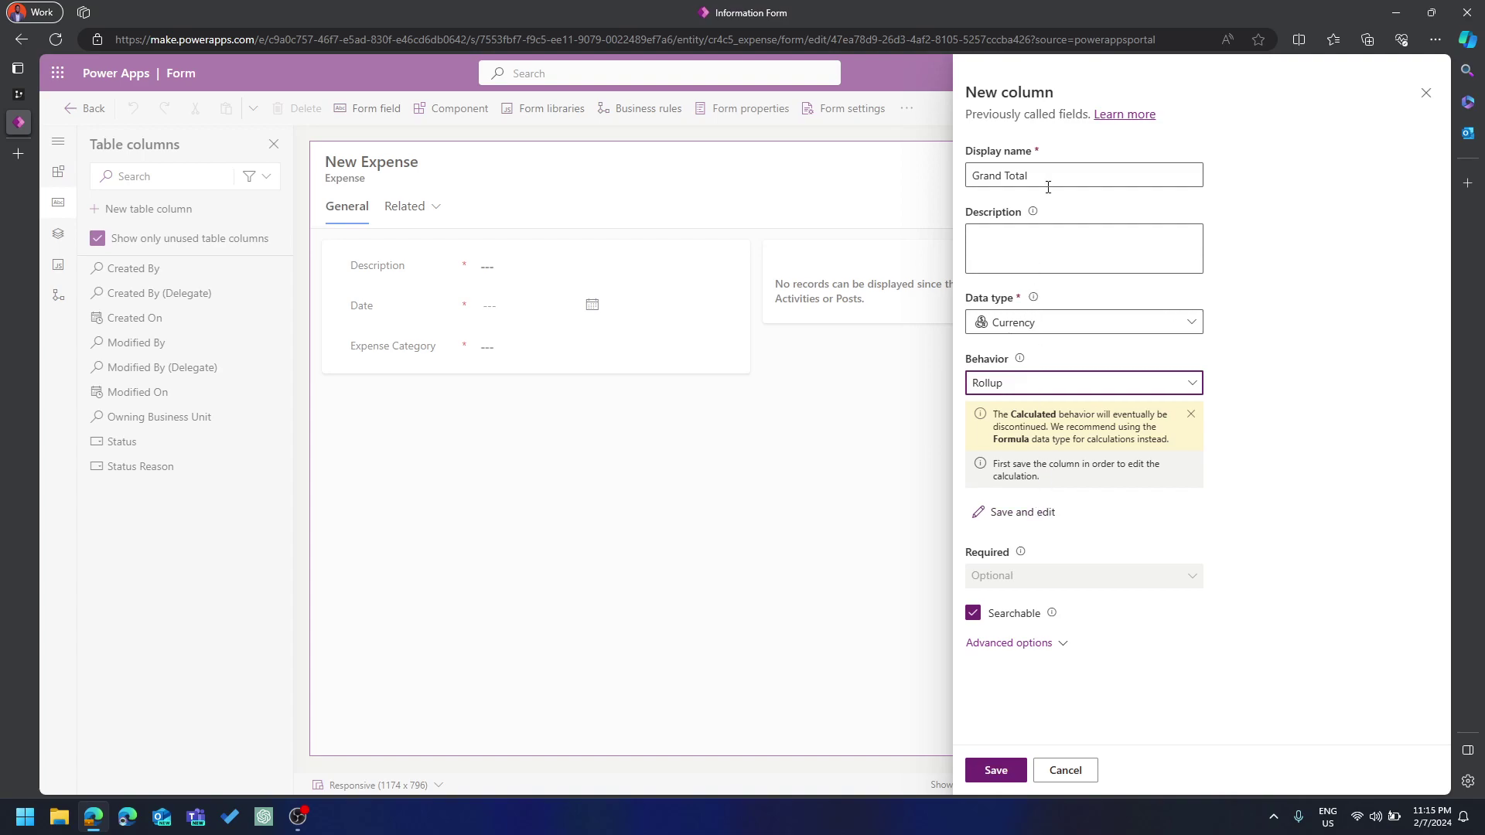
click(1015, 512)
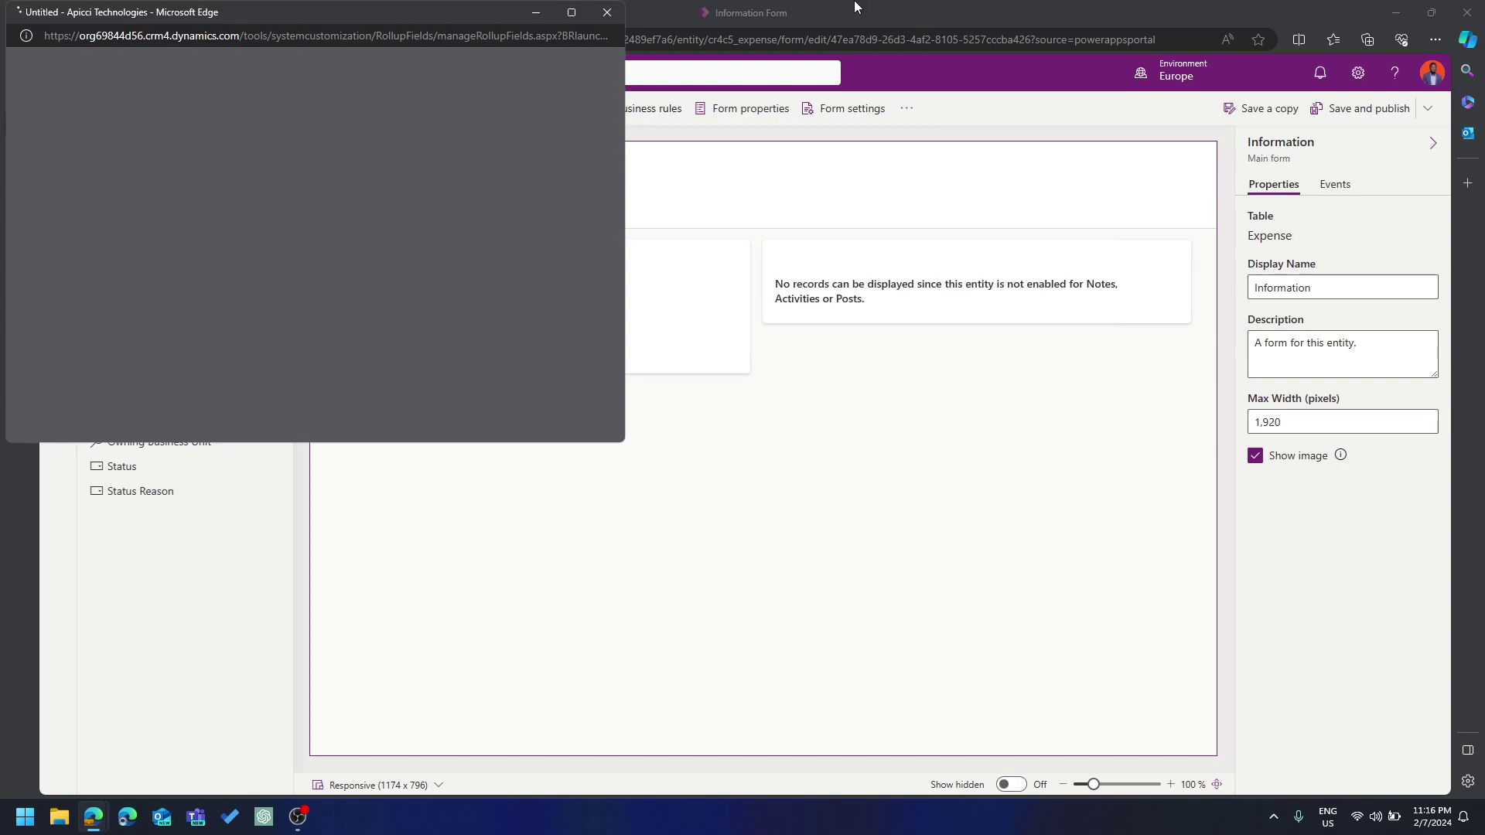
drag(342, 16, 533, 88)
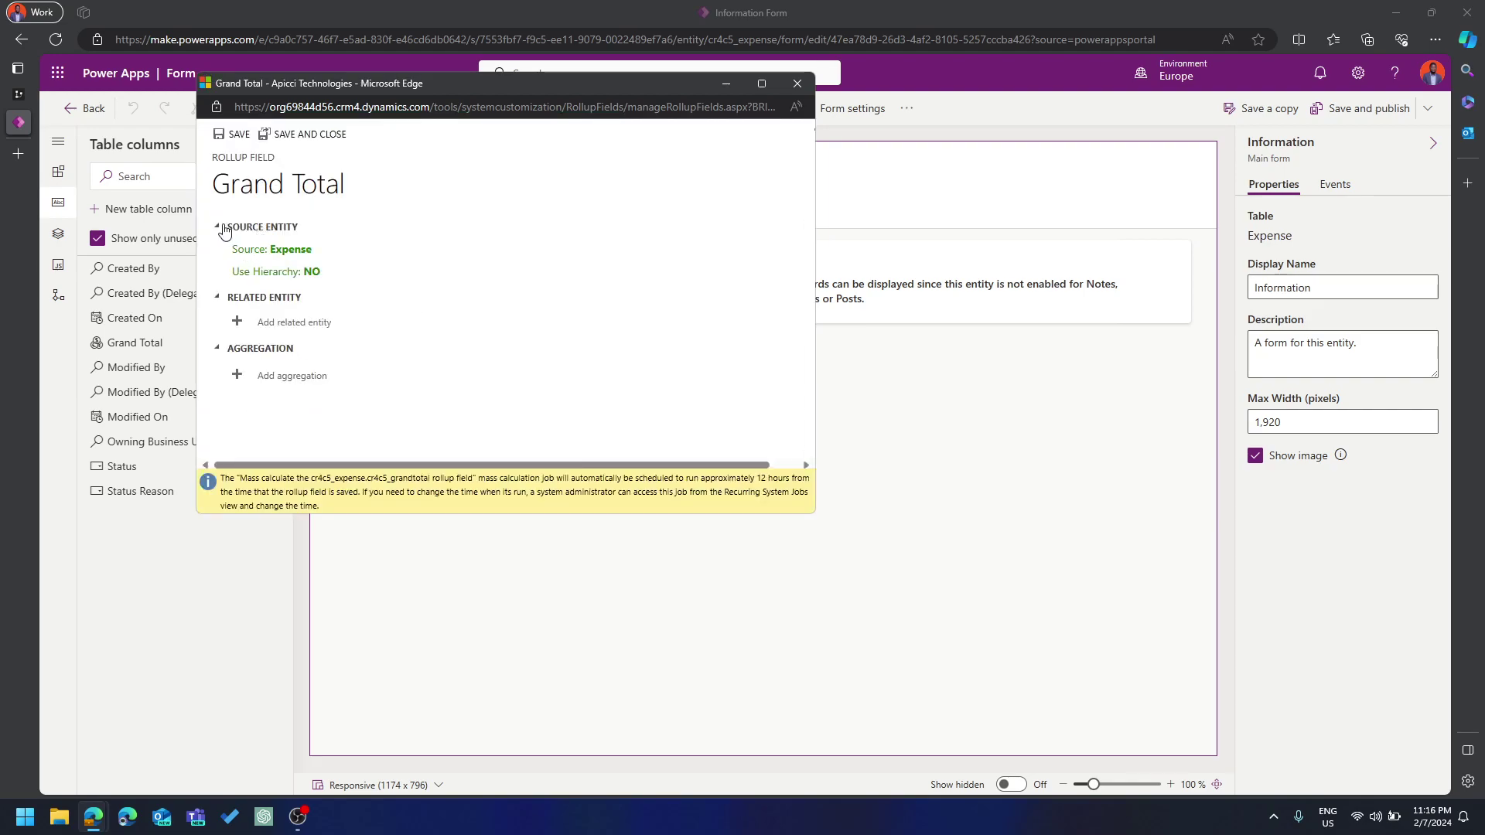
Set the Grand Total rollup's related entity to Expense Line Items (Expense)
click(773, 81)
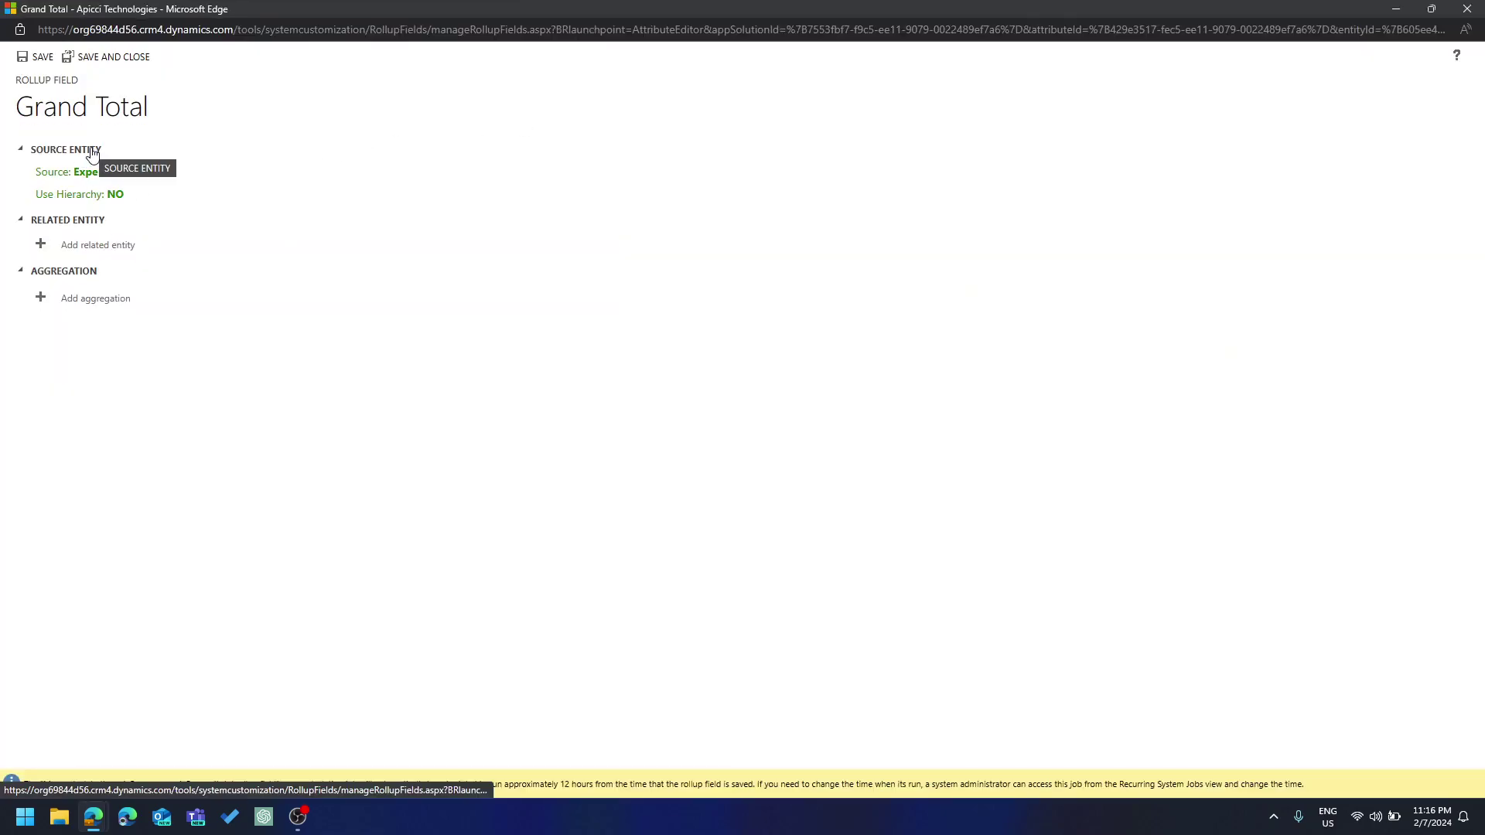
click(107, 253)
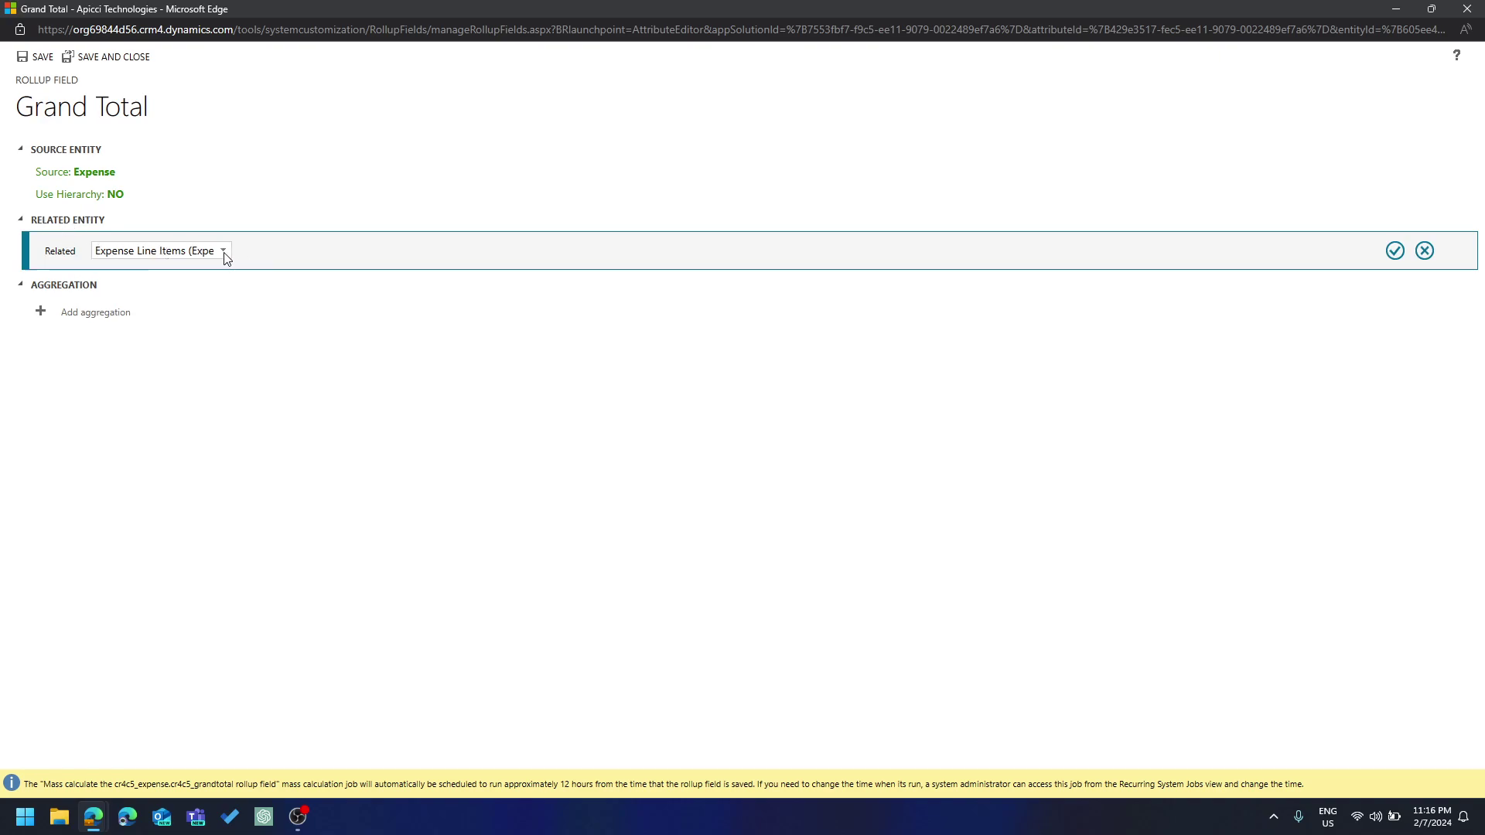
click(1395, 250)
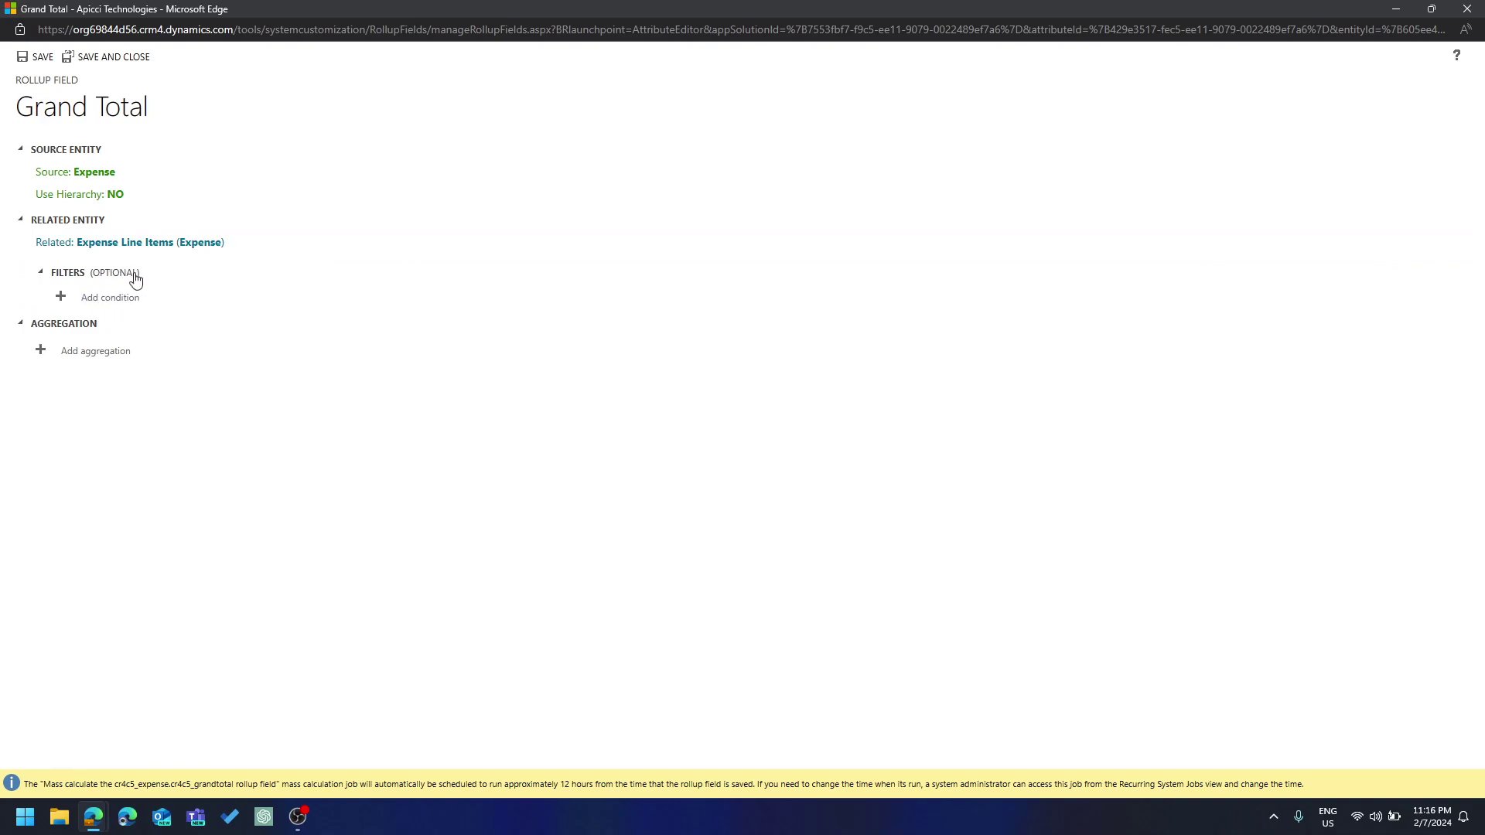
Add a SUM aggregation of the Expense Line Item Amount field to the Grand Total rollup, and save and close the definition
click(104, 353)
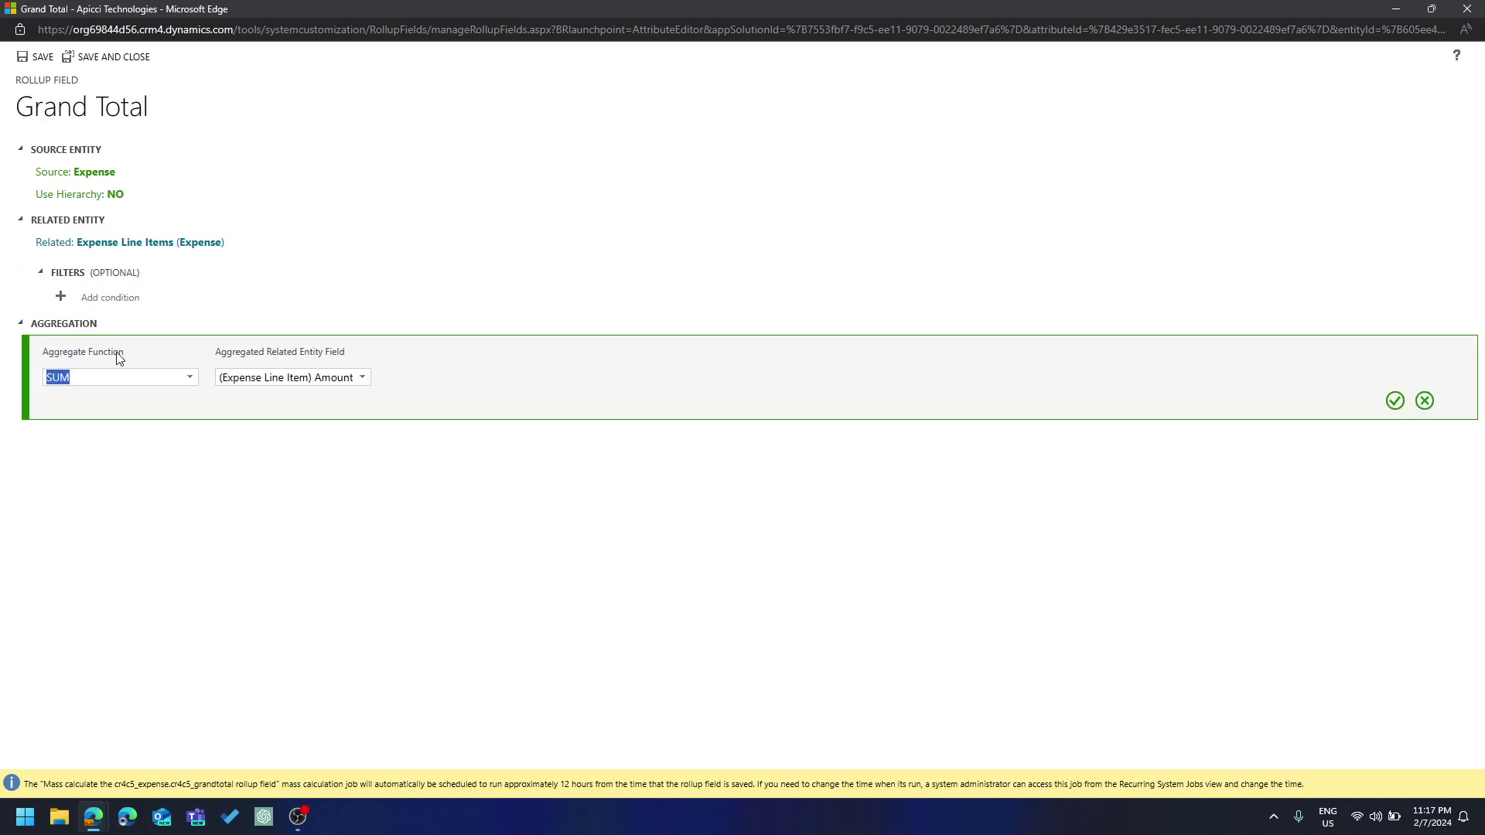
click(189, 379)
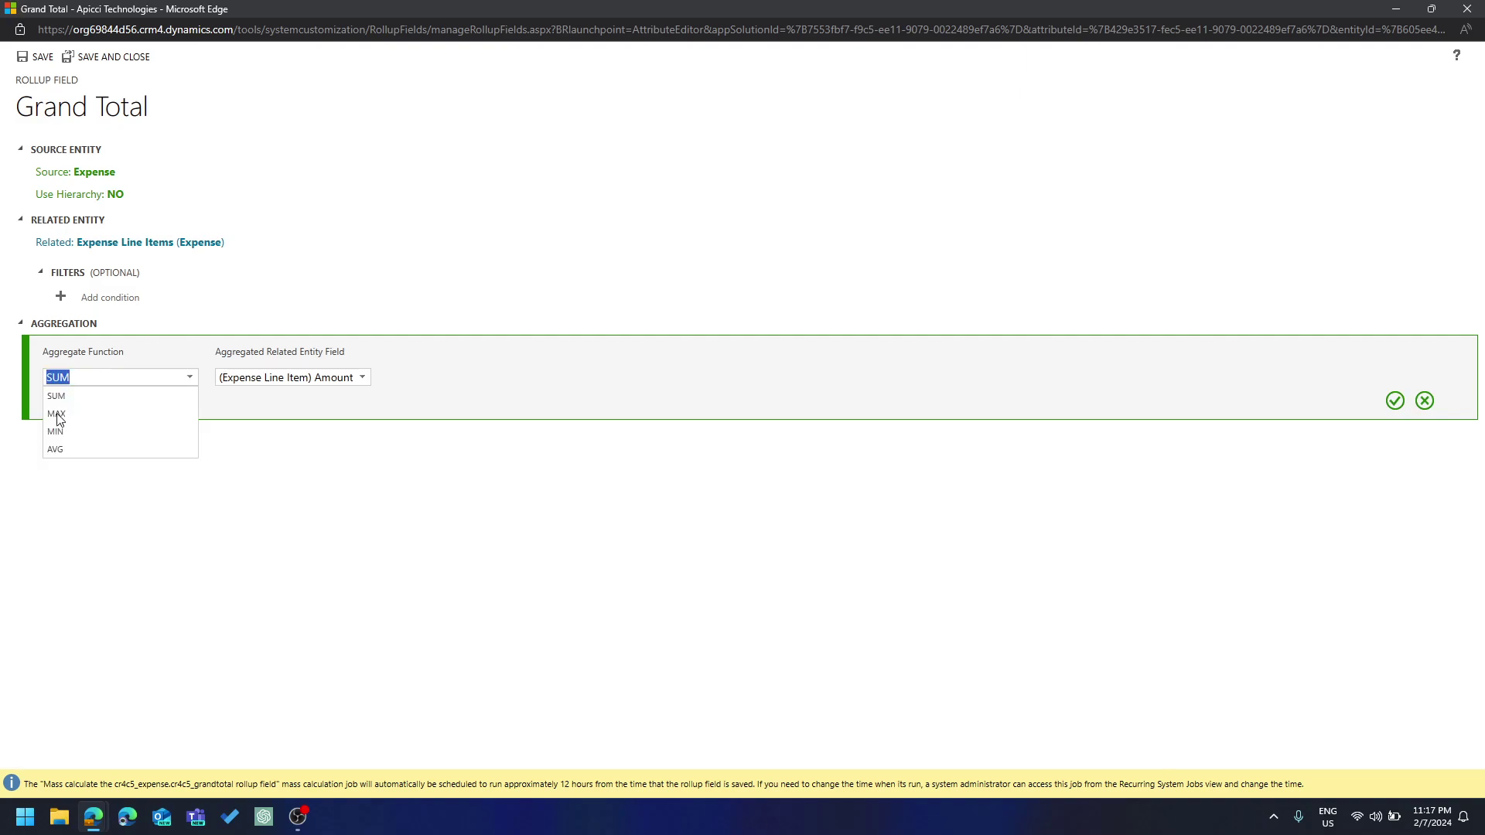
click(136, 358)
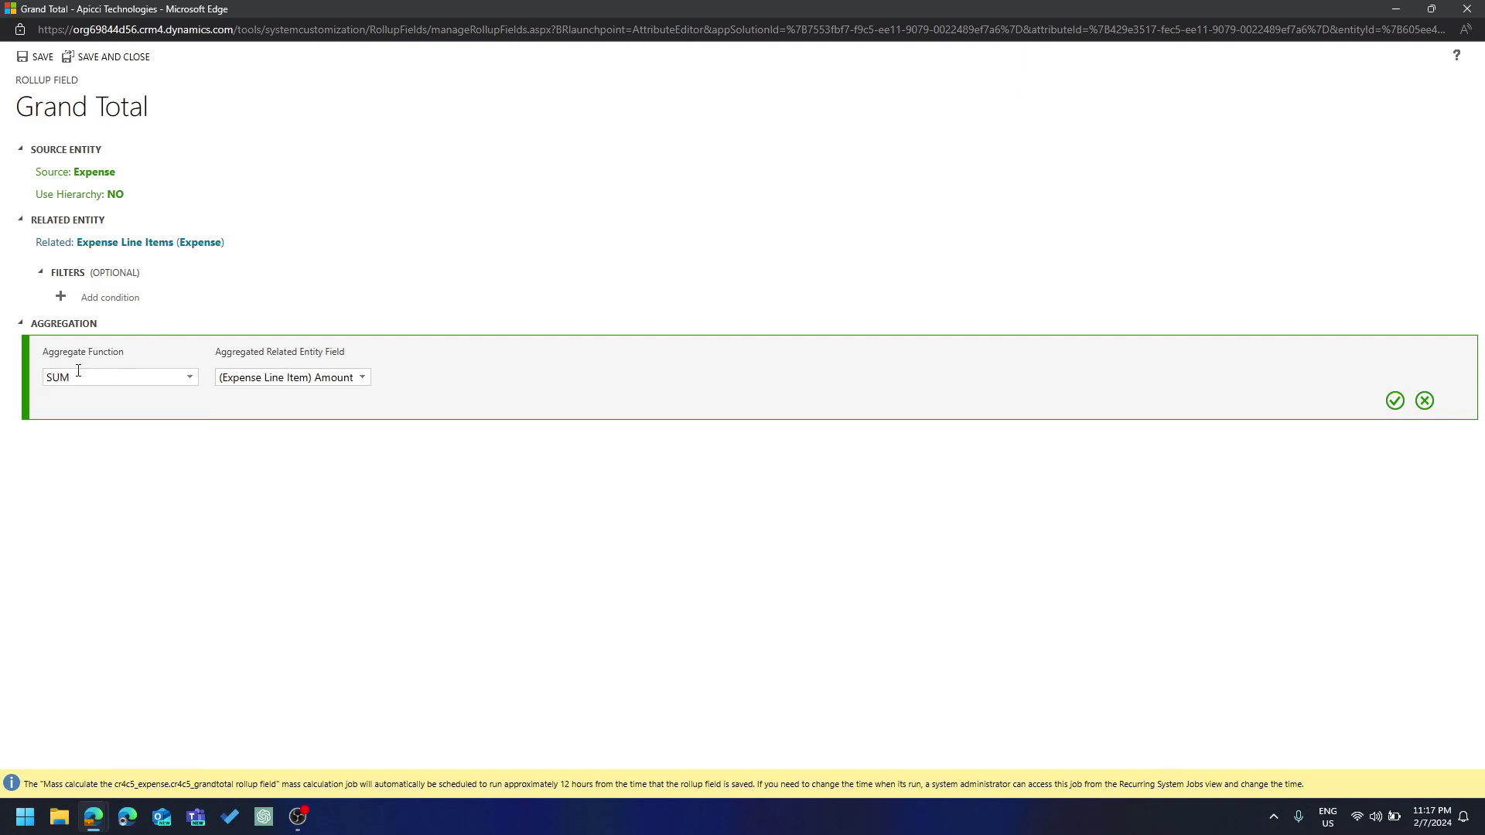
click(362, 380)
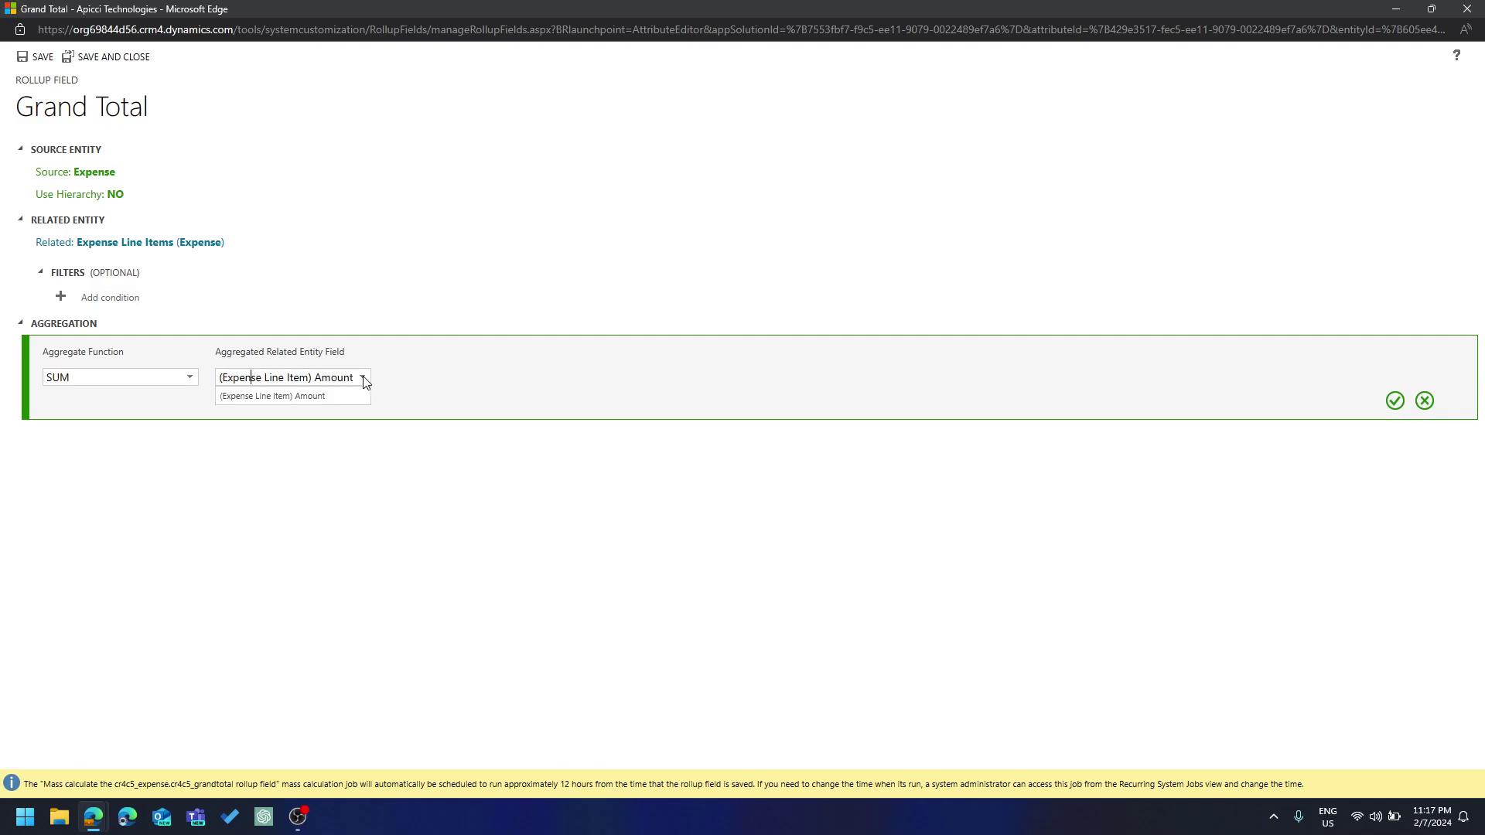
click(335, 405)
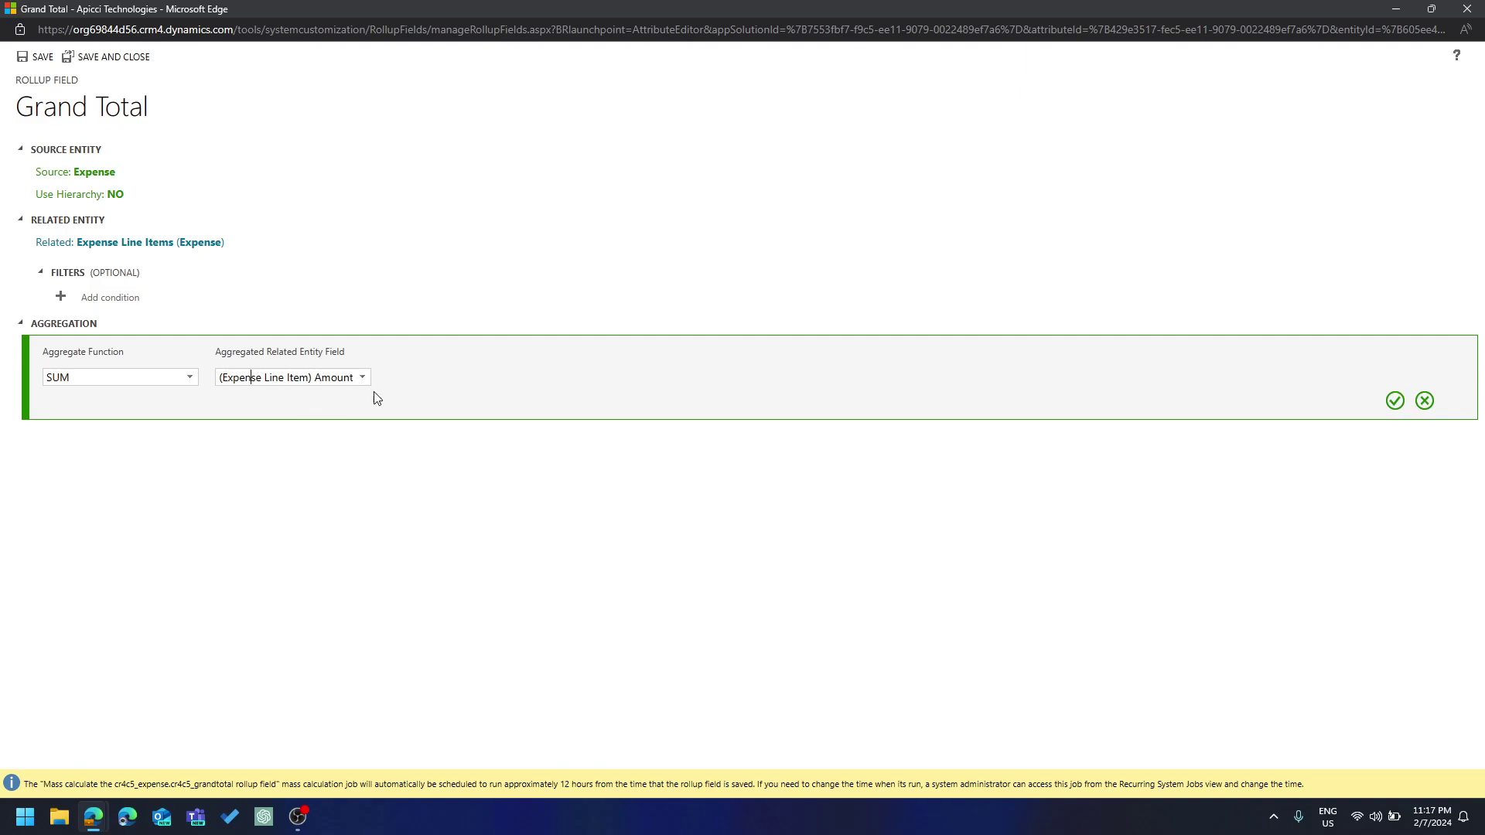
click(1399, 404)
click(136, 62)
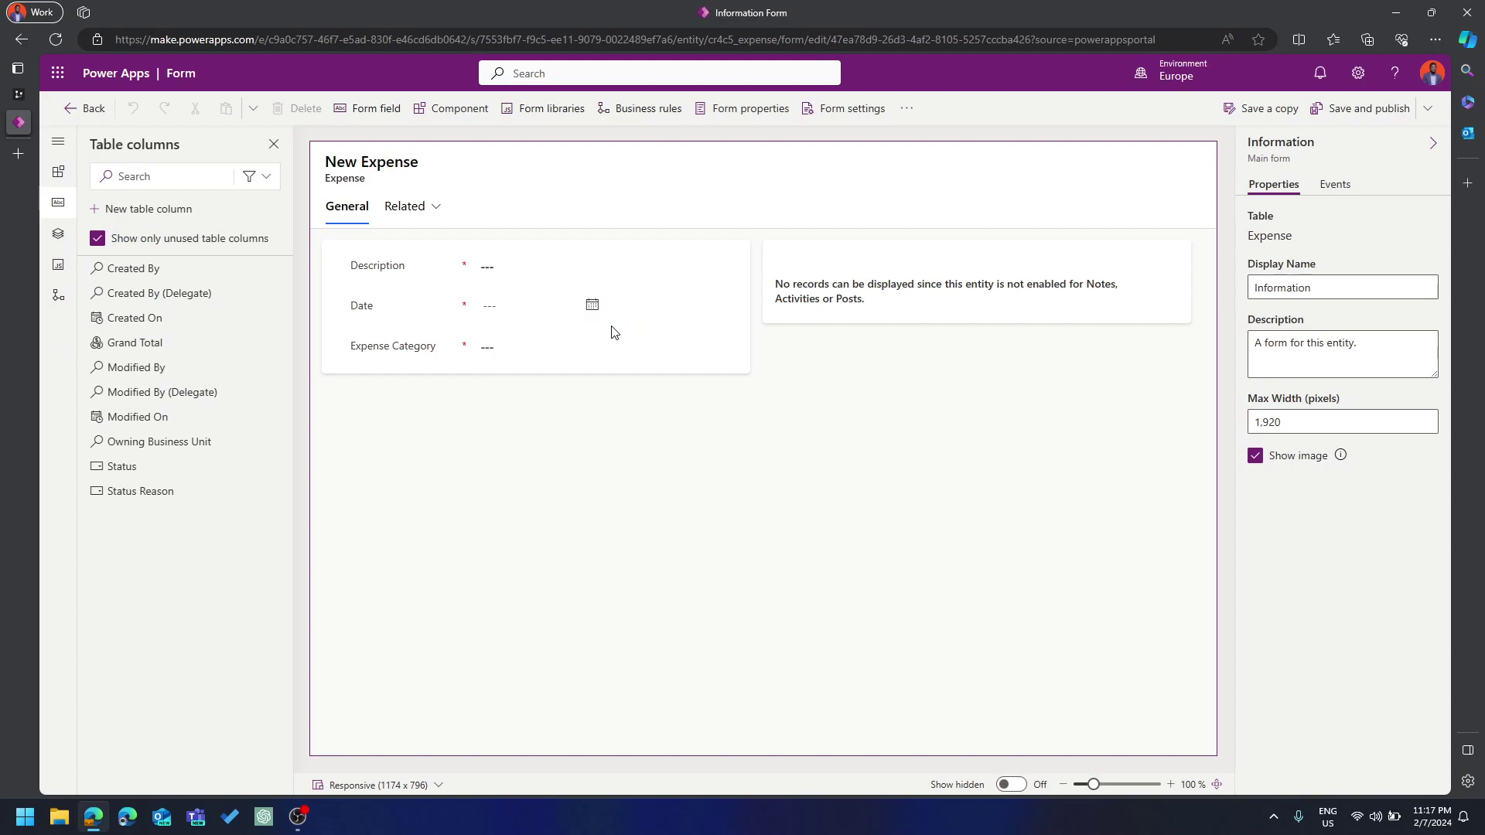
Add the Grand Total column below Expense Category on the Expense main form and publish the form
mouse_move(145, 353)
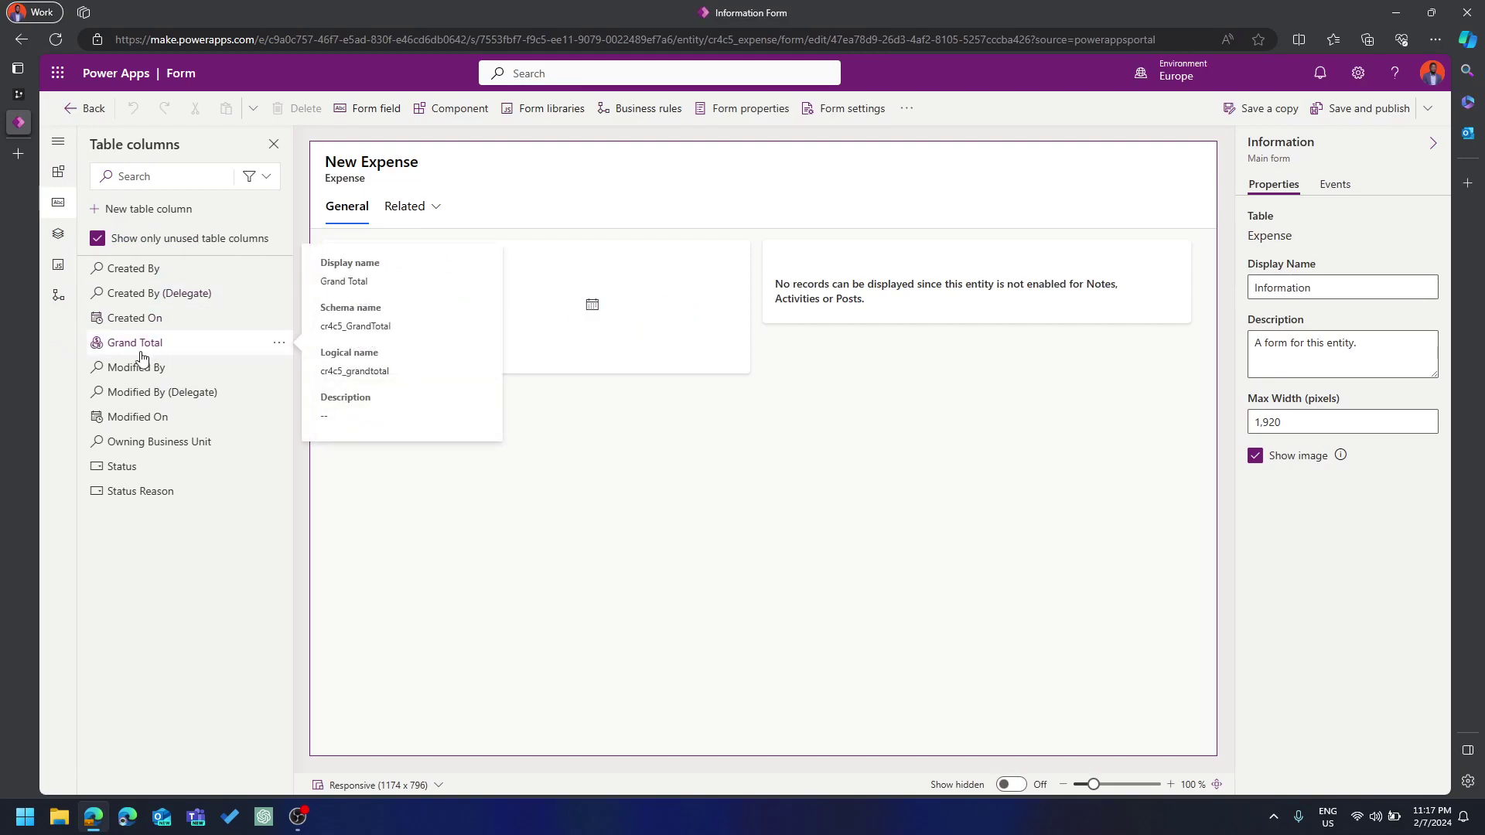
drag(147, 352, 532, 371)
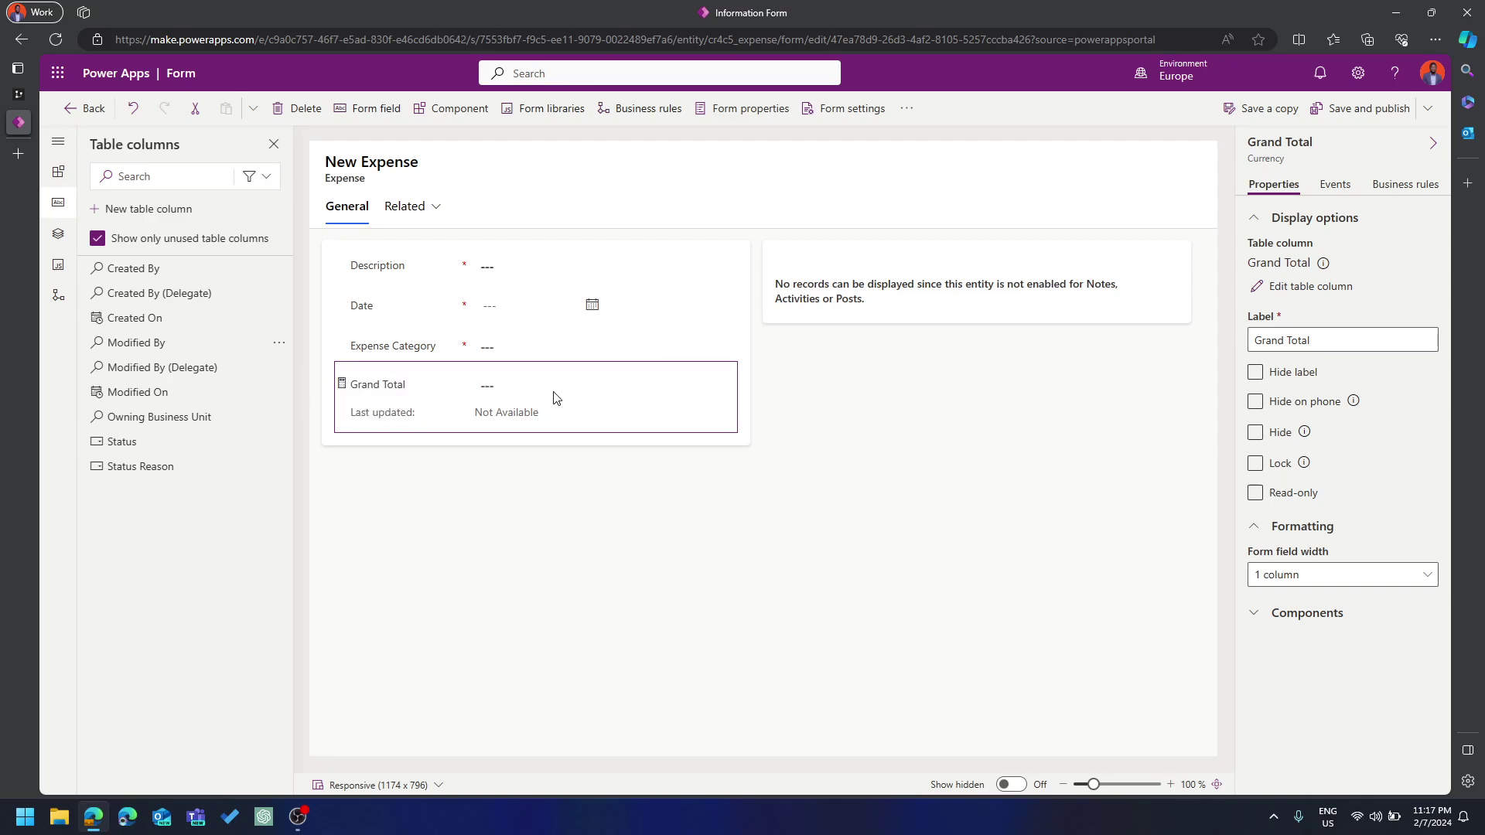
click(1376, 112)
Set the General tab's column widths to 70 for column 1 and 30 for column 2
click(682, 580)
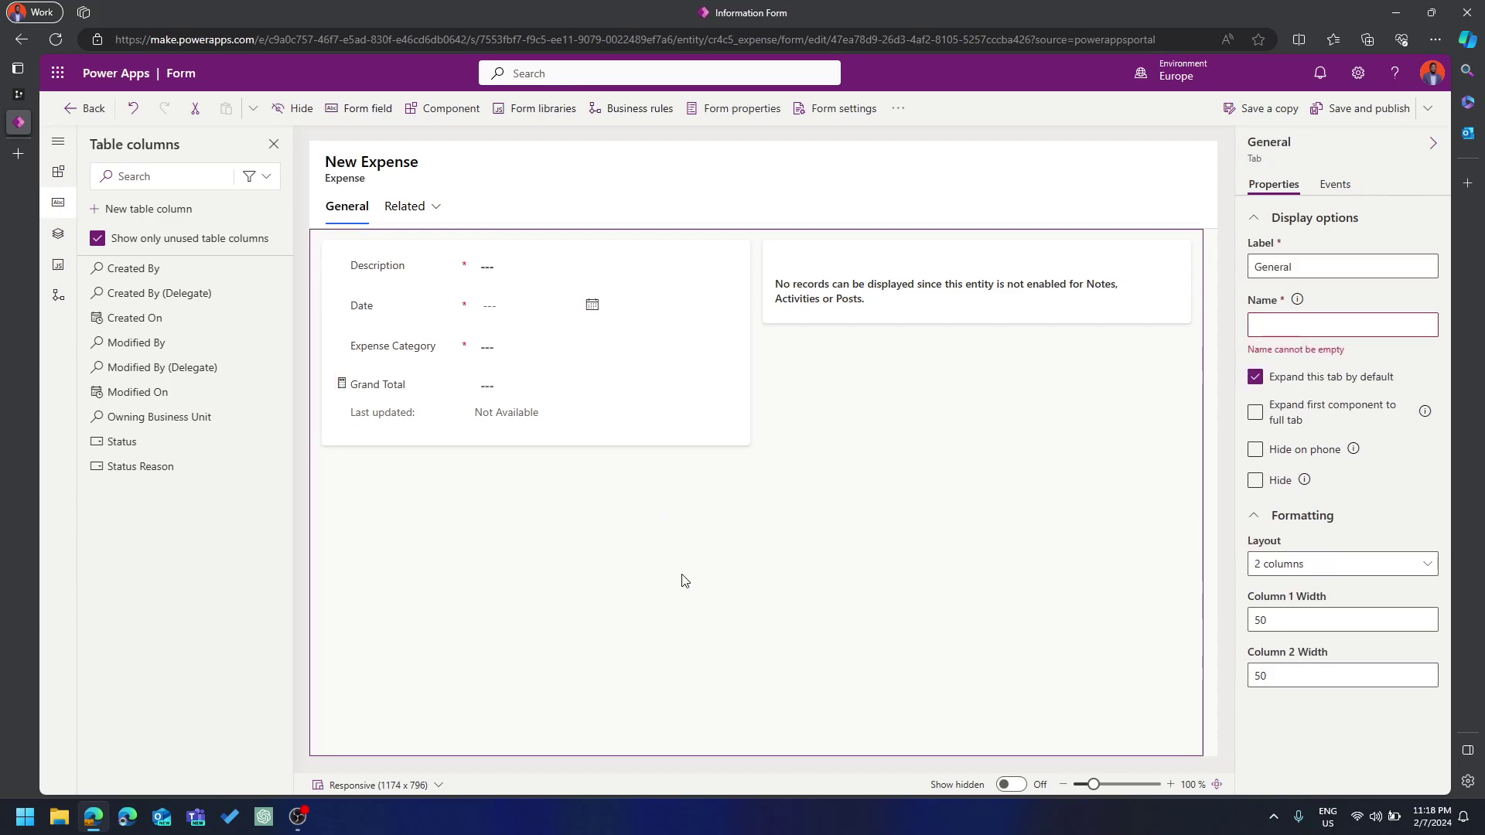
click(349, 226)
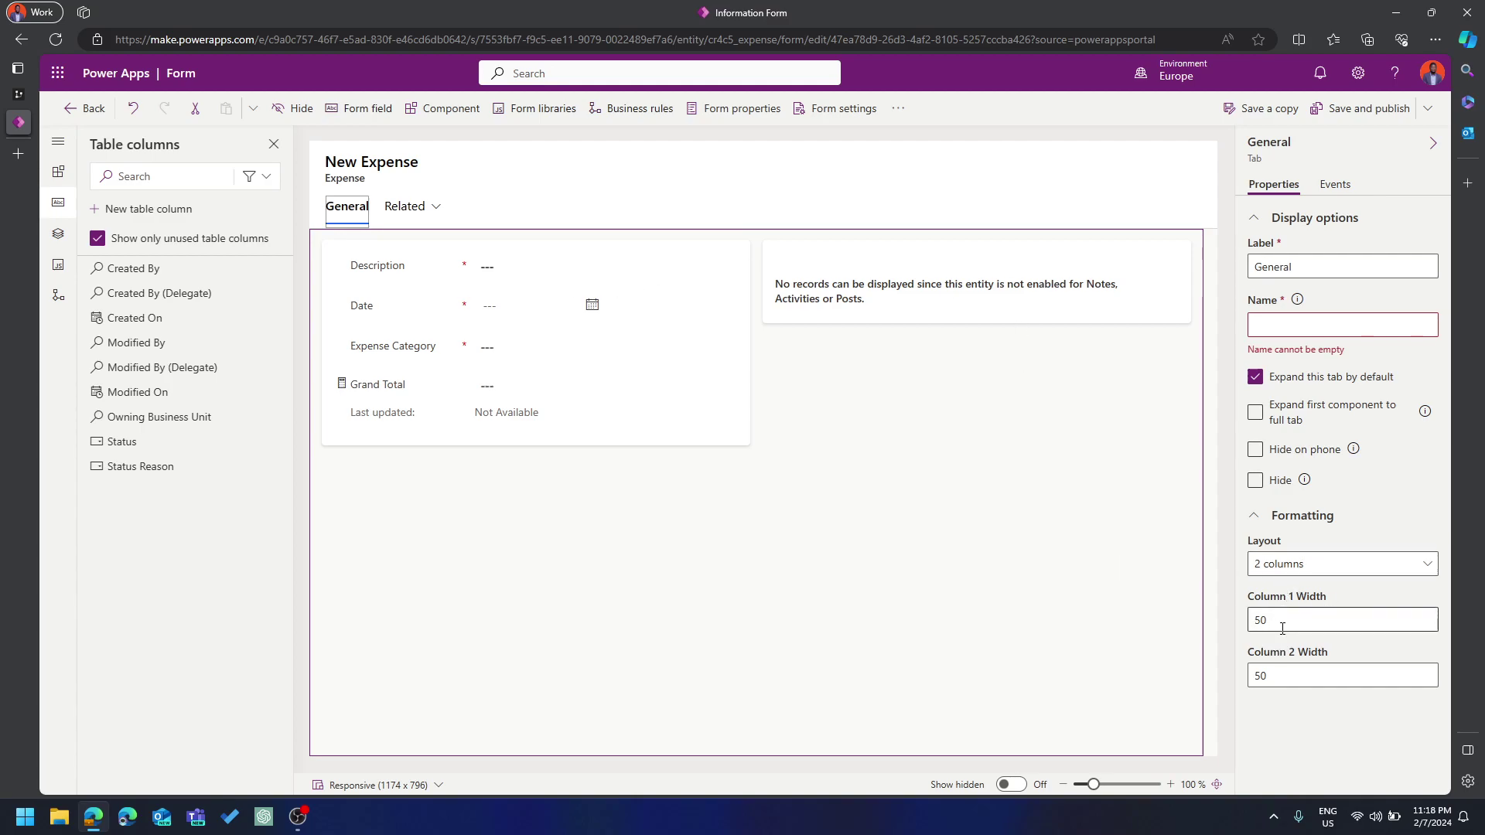
drag(1298, 621, 1216, 622)
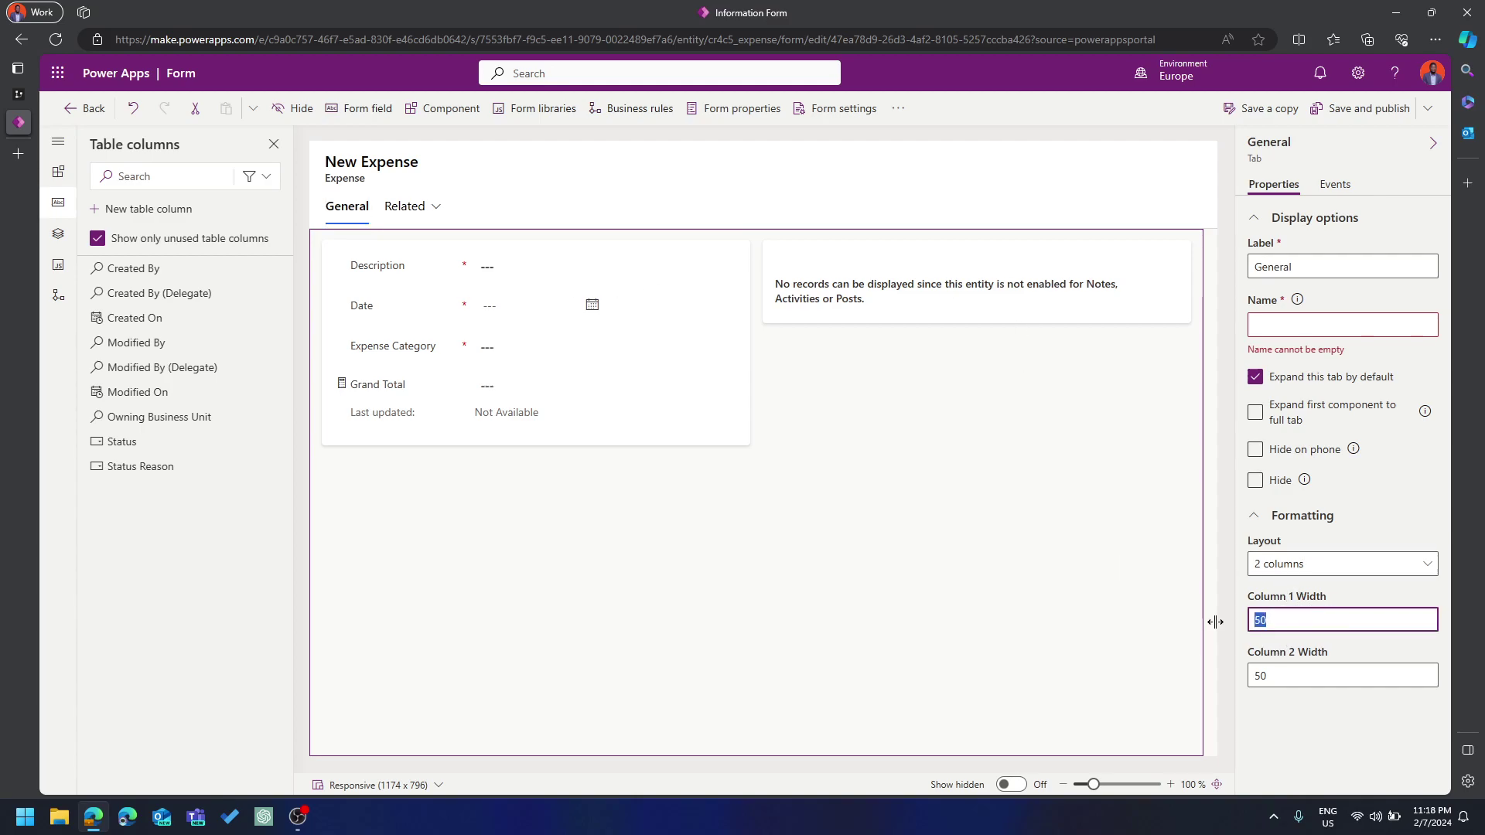
text(70)
double_click(1277, 672)
text(30)
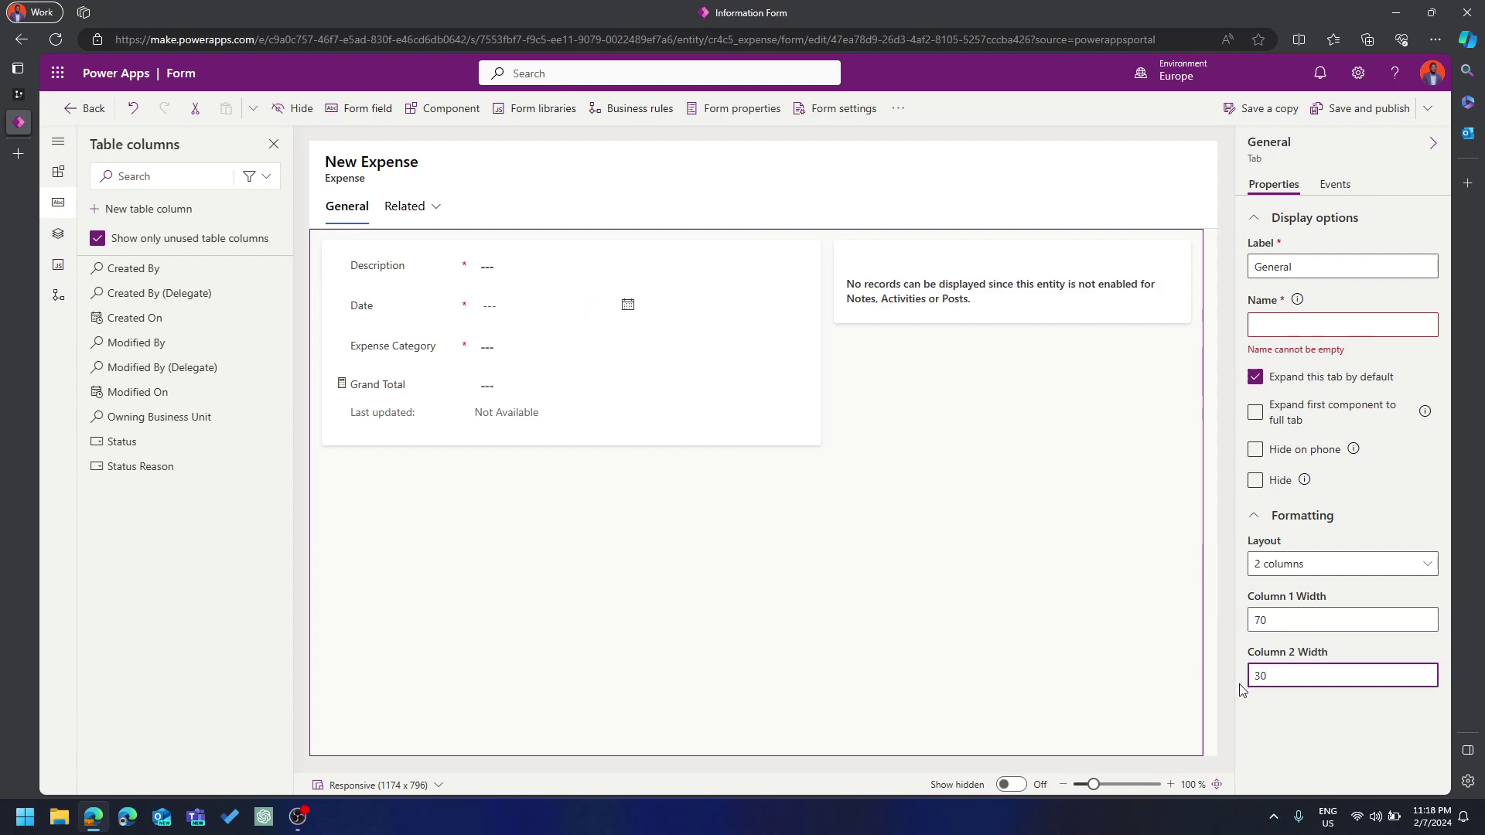
click(1290, 695)
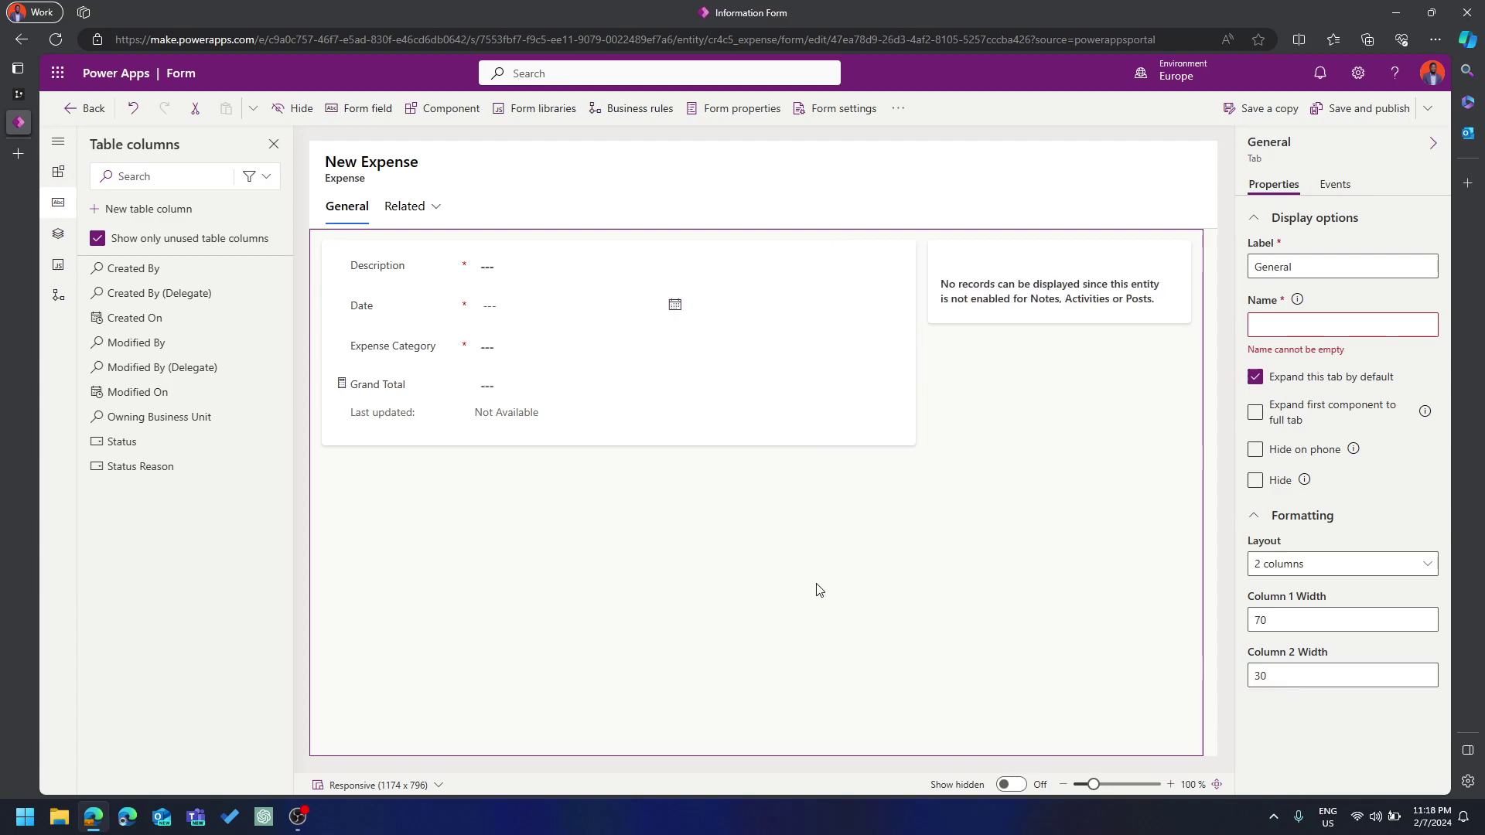
Add a 1-column section to the form below the section containing the Grand Total field
click(562, 444)
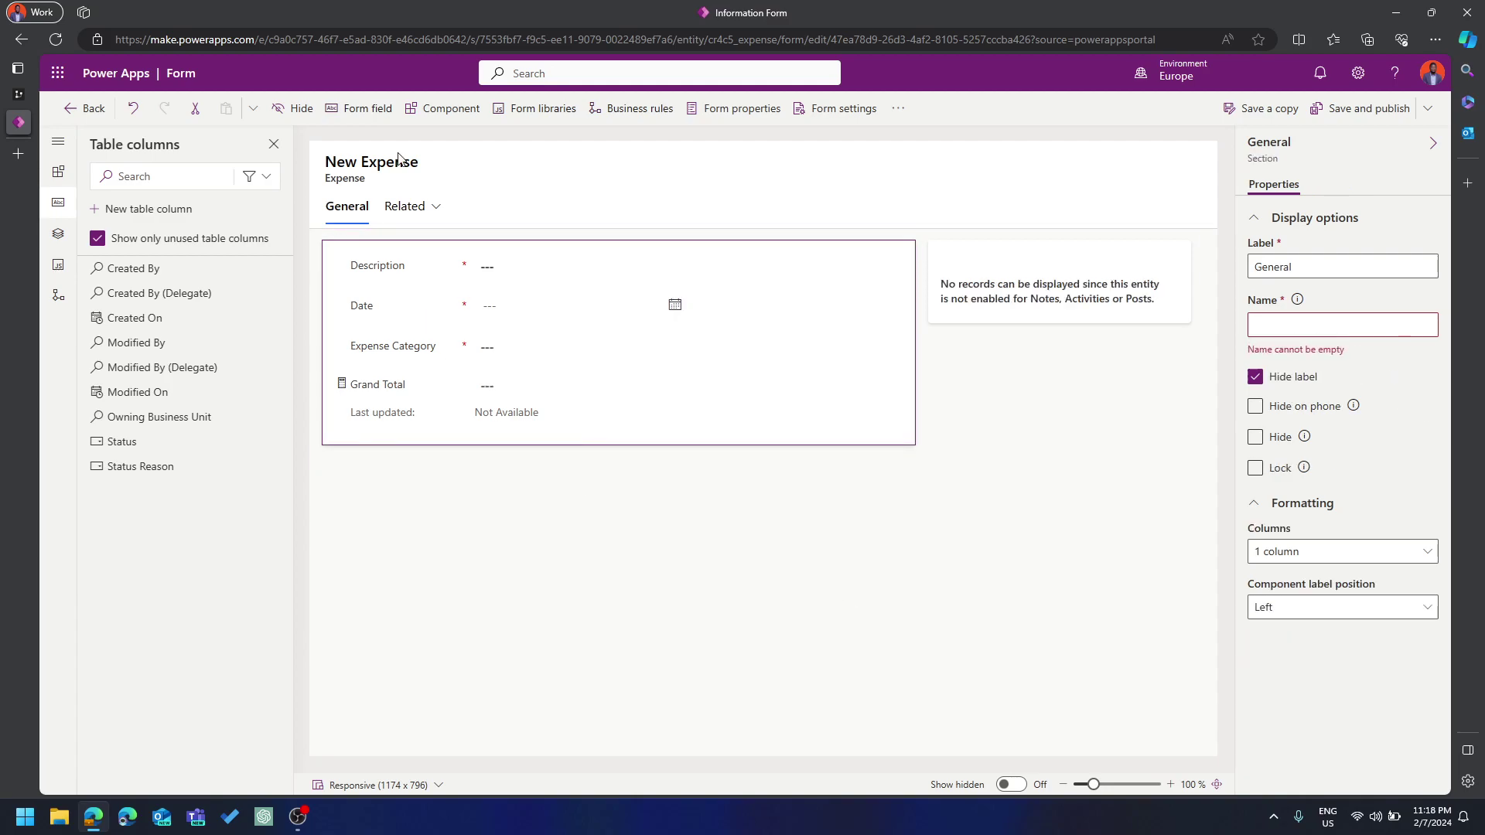
click(454, 113)
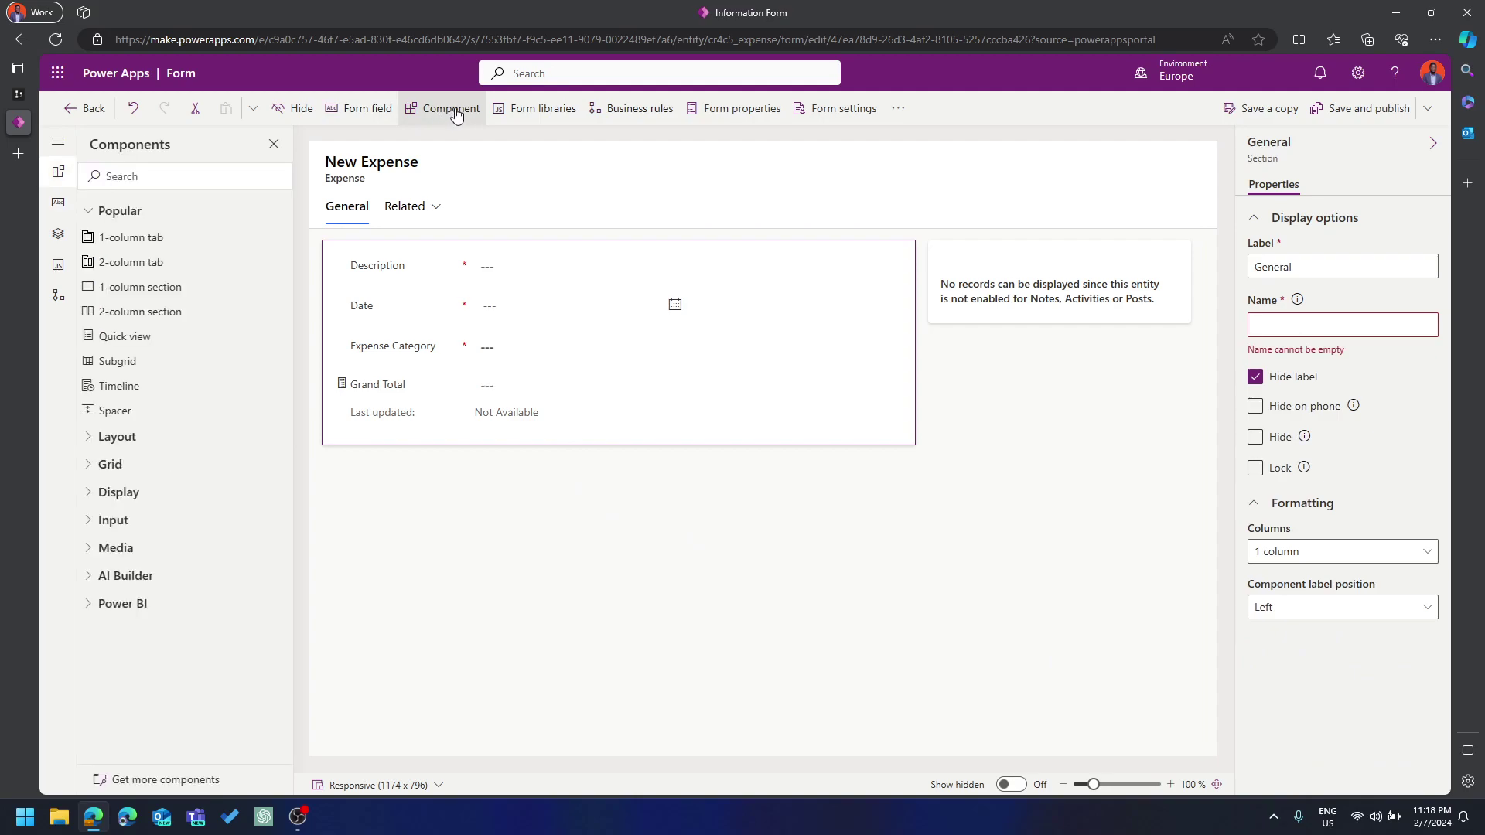
drag(145, 291, 458, 443)
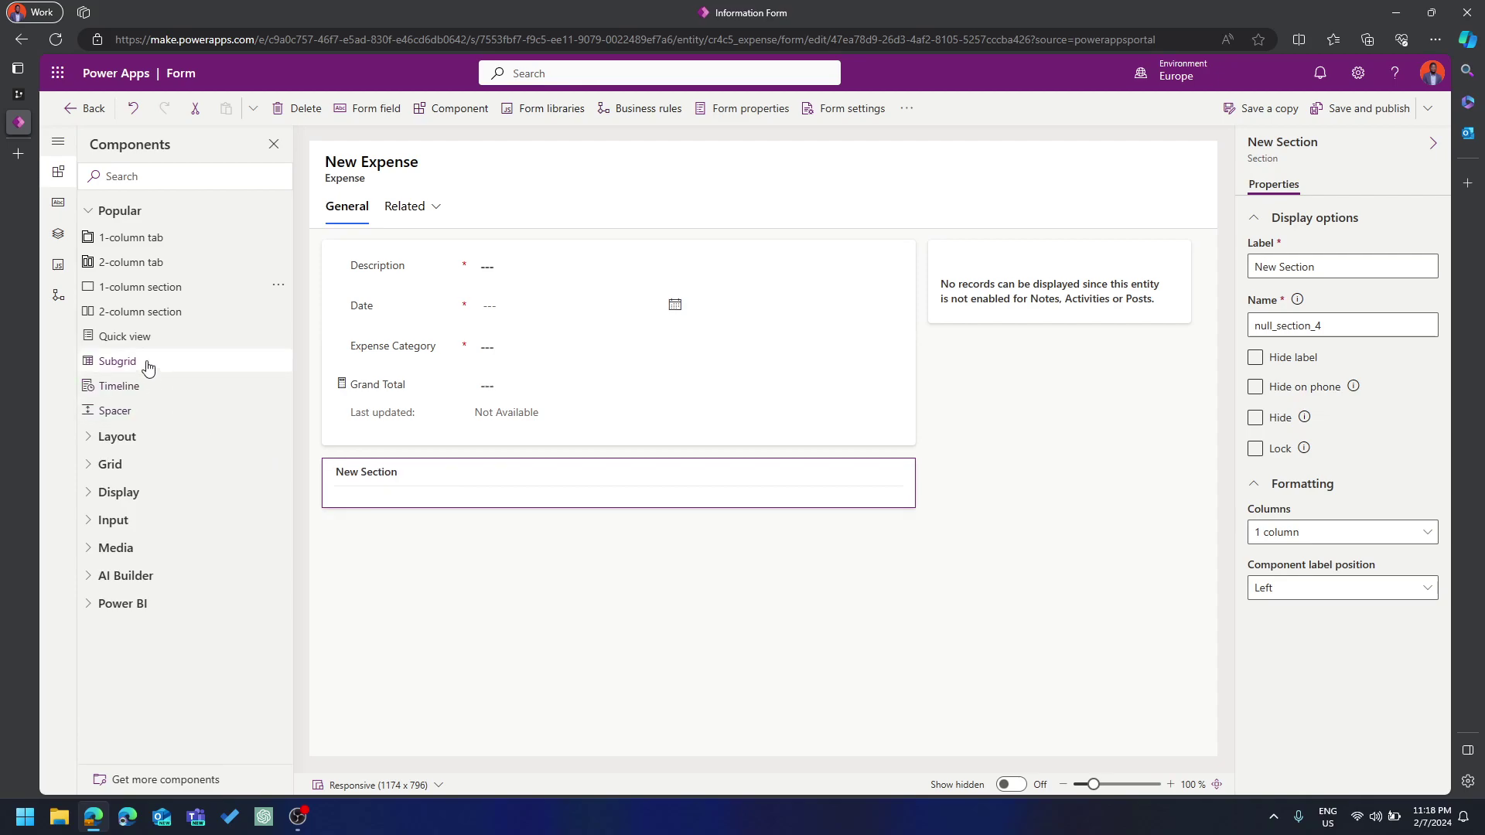
Insert a subgrid in the new section showing related records from Expense Line Items (Expense) with the Active Expense Line Items view
drag(132, 368, 384, 480)
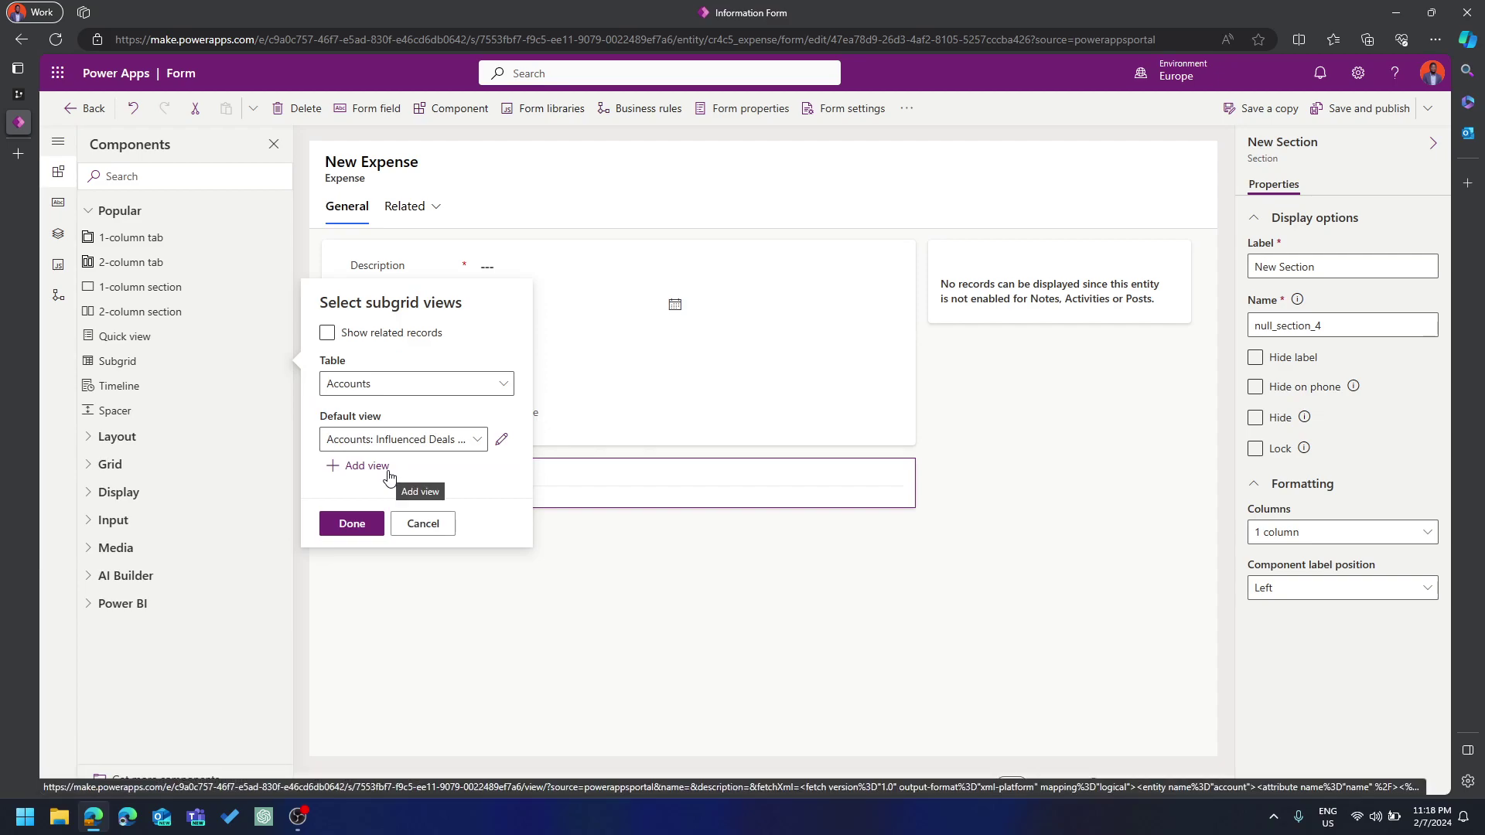
click(326, 335)
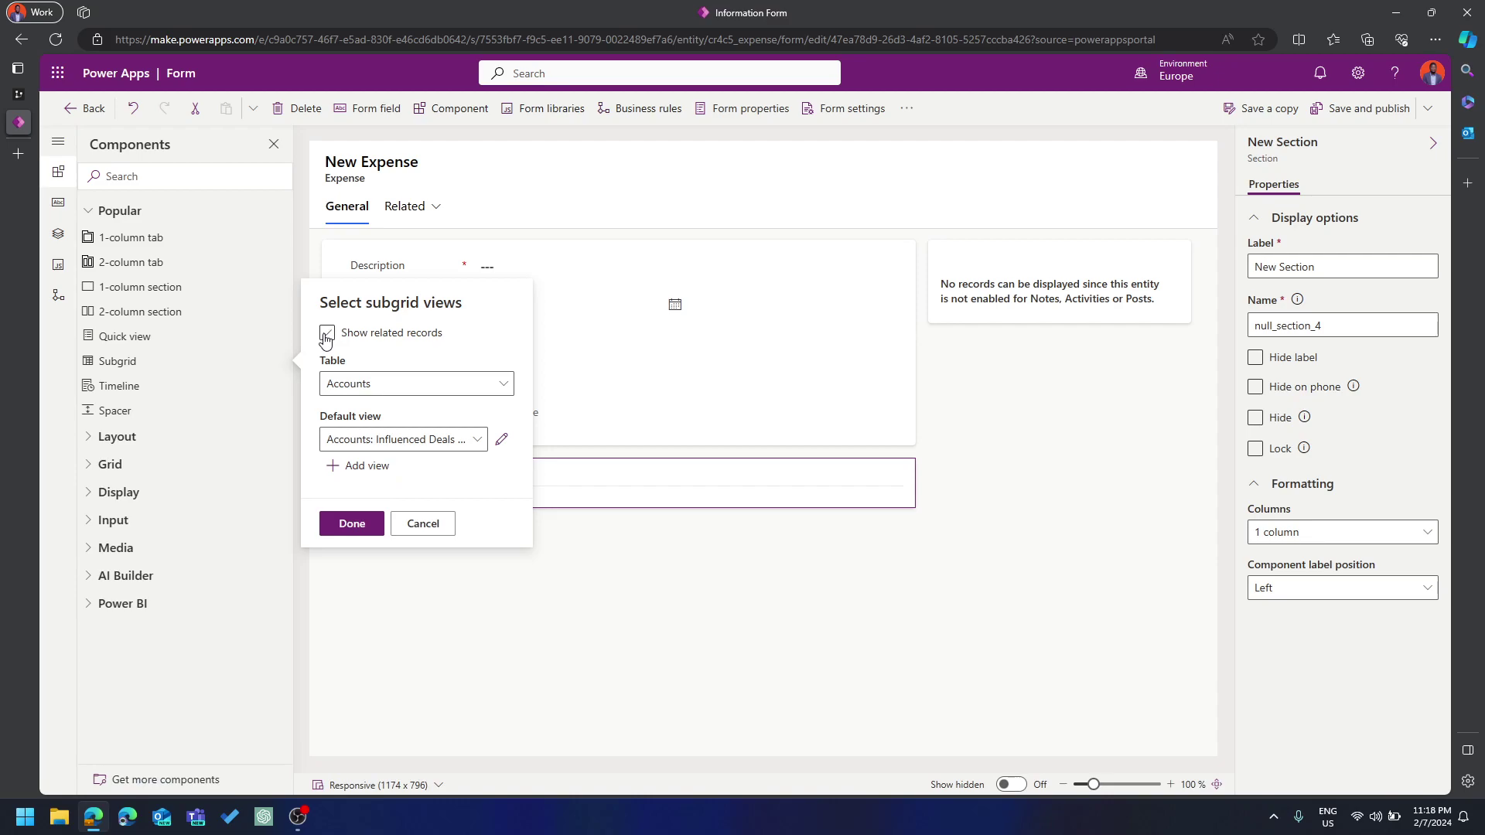
click(327, 333)
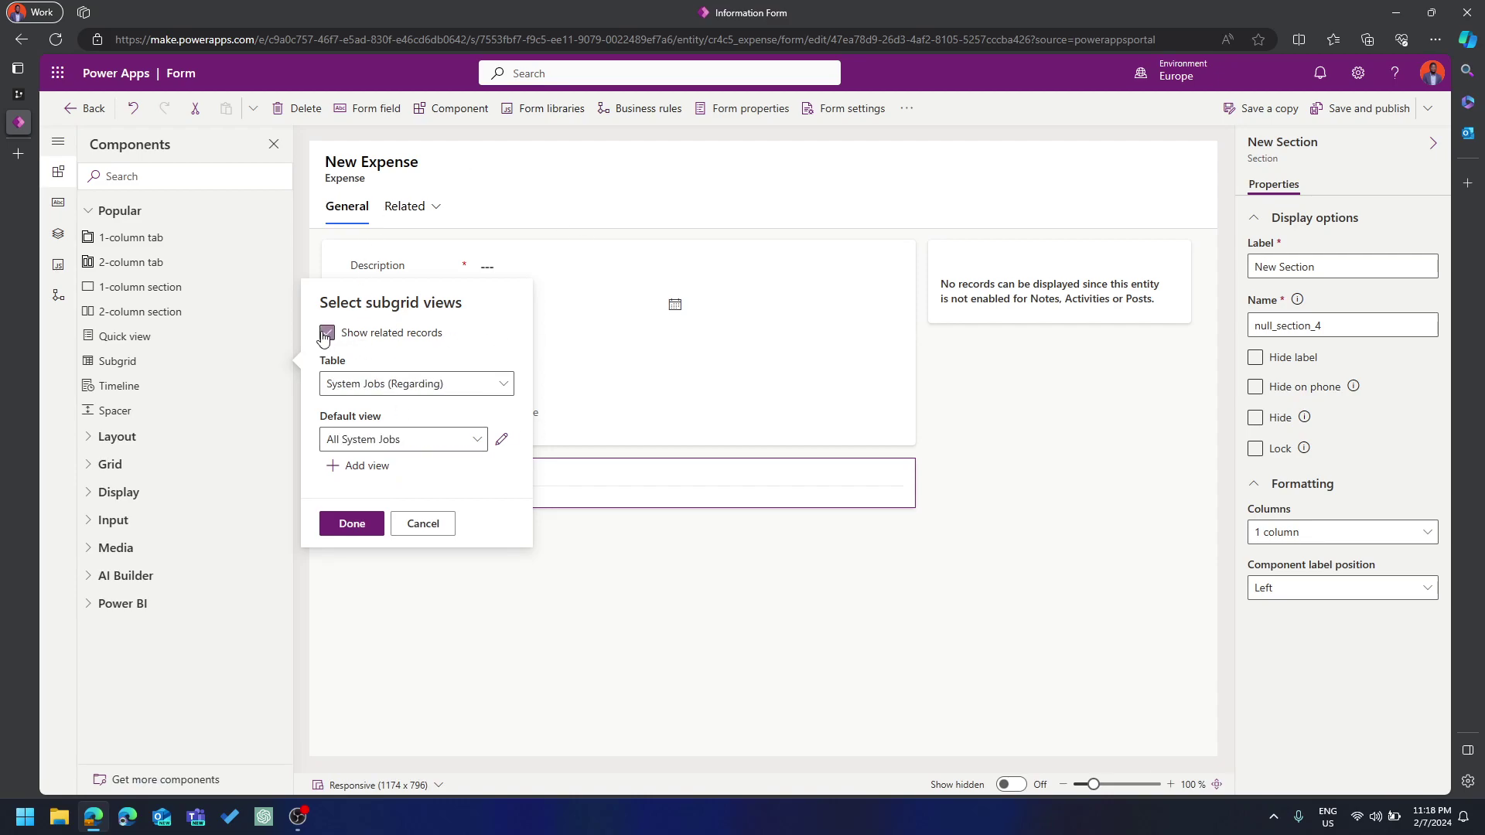
click(441, 383)
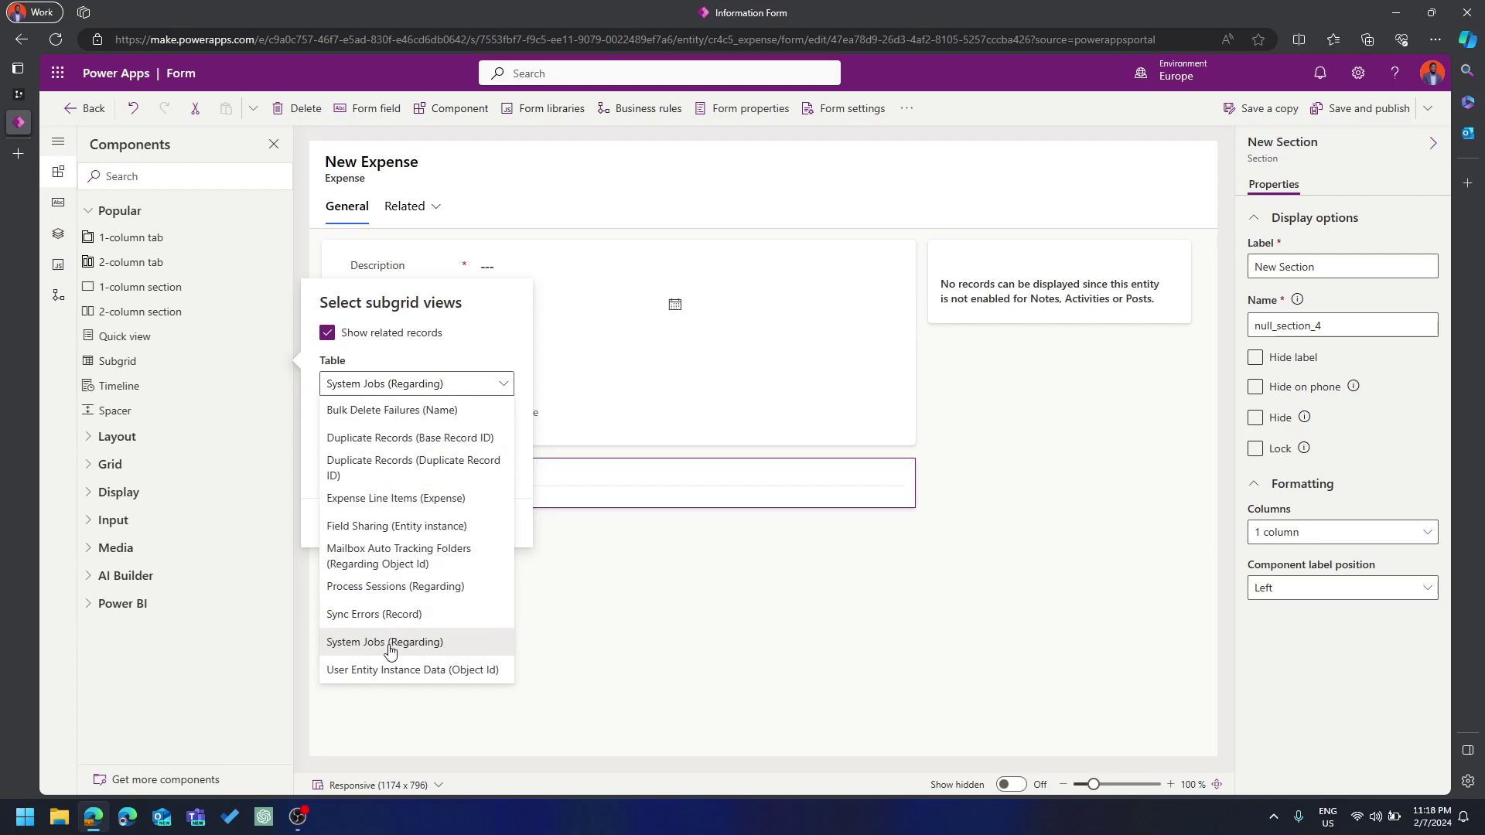
click(404, 505)
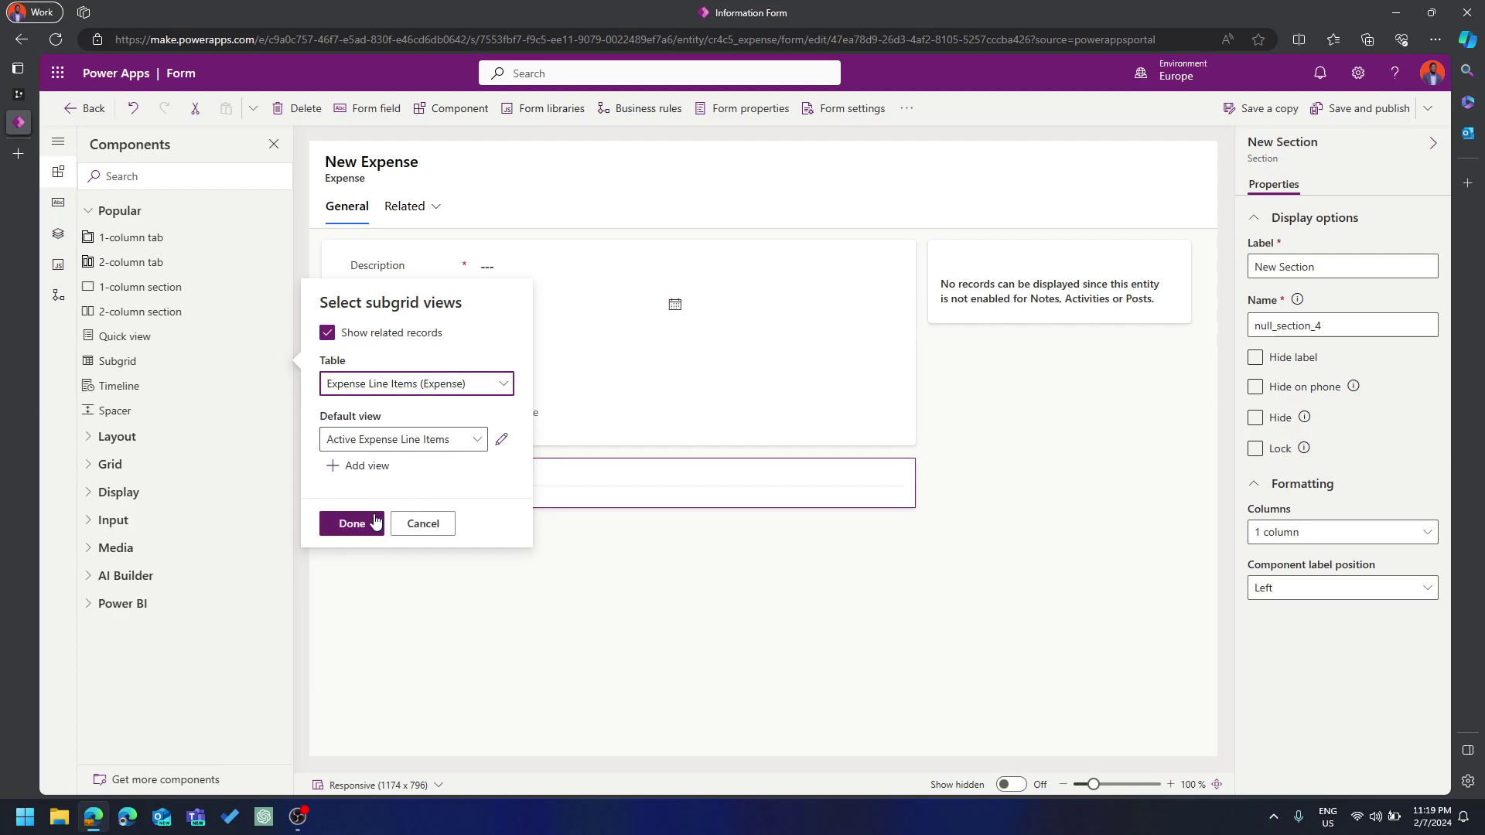
click(373, 524)
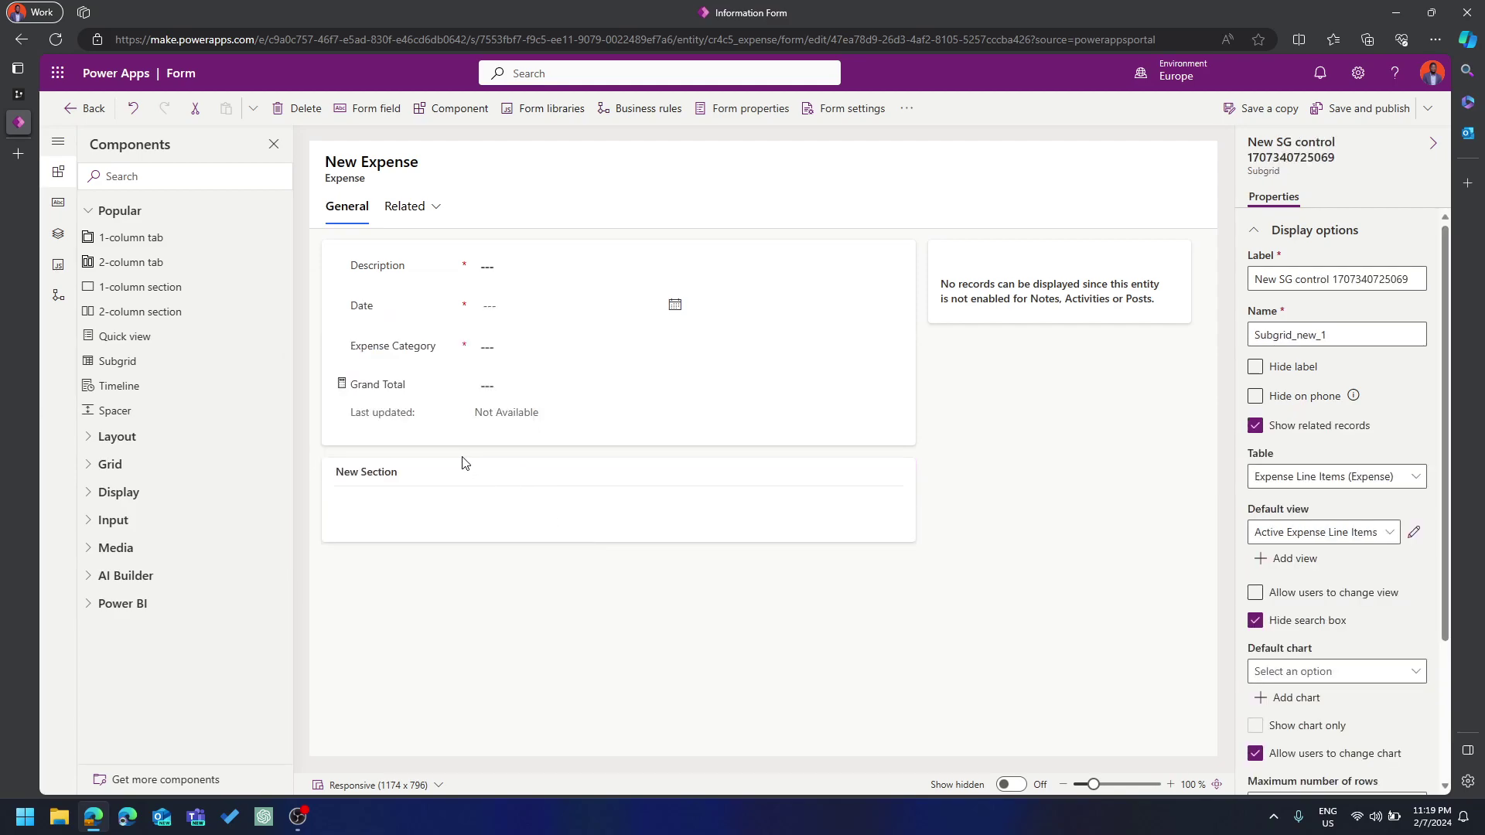
Hide the new section's label and set the subgrid's label to EXPENSE LINE ITEMS
click(329, 481)
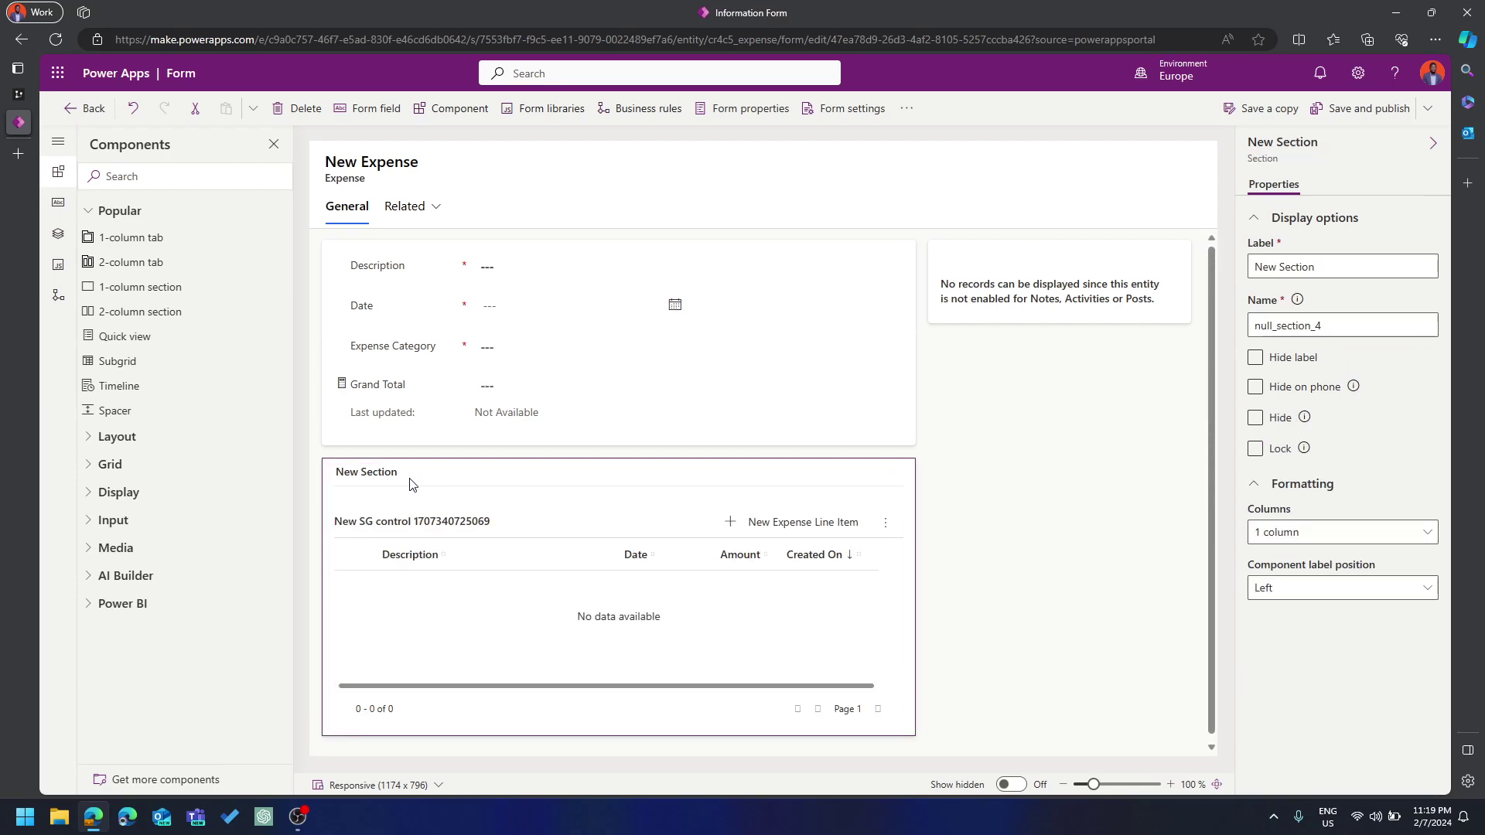
click(1255, 358)
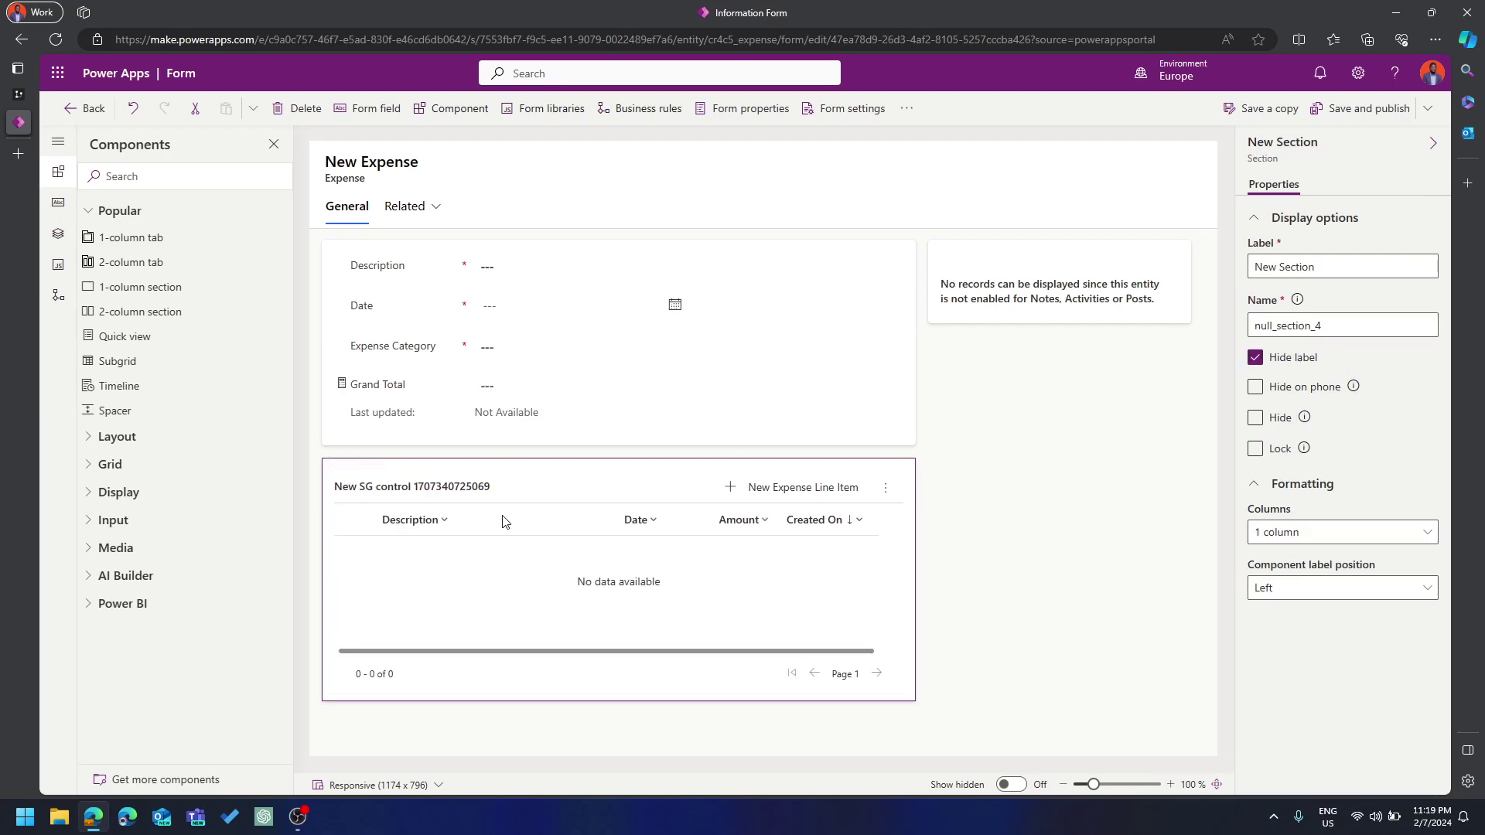
click(446, 584)
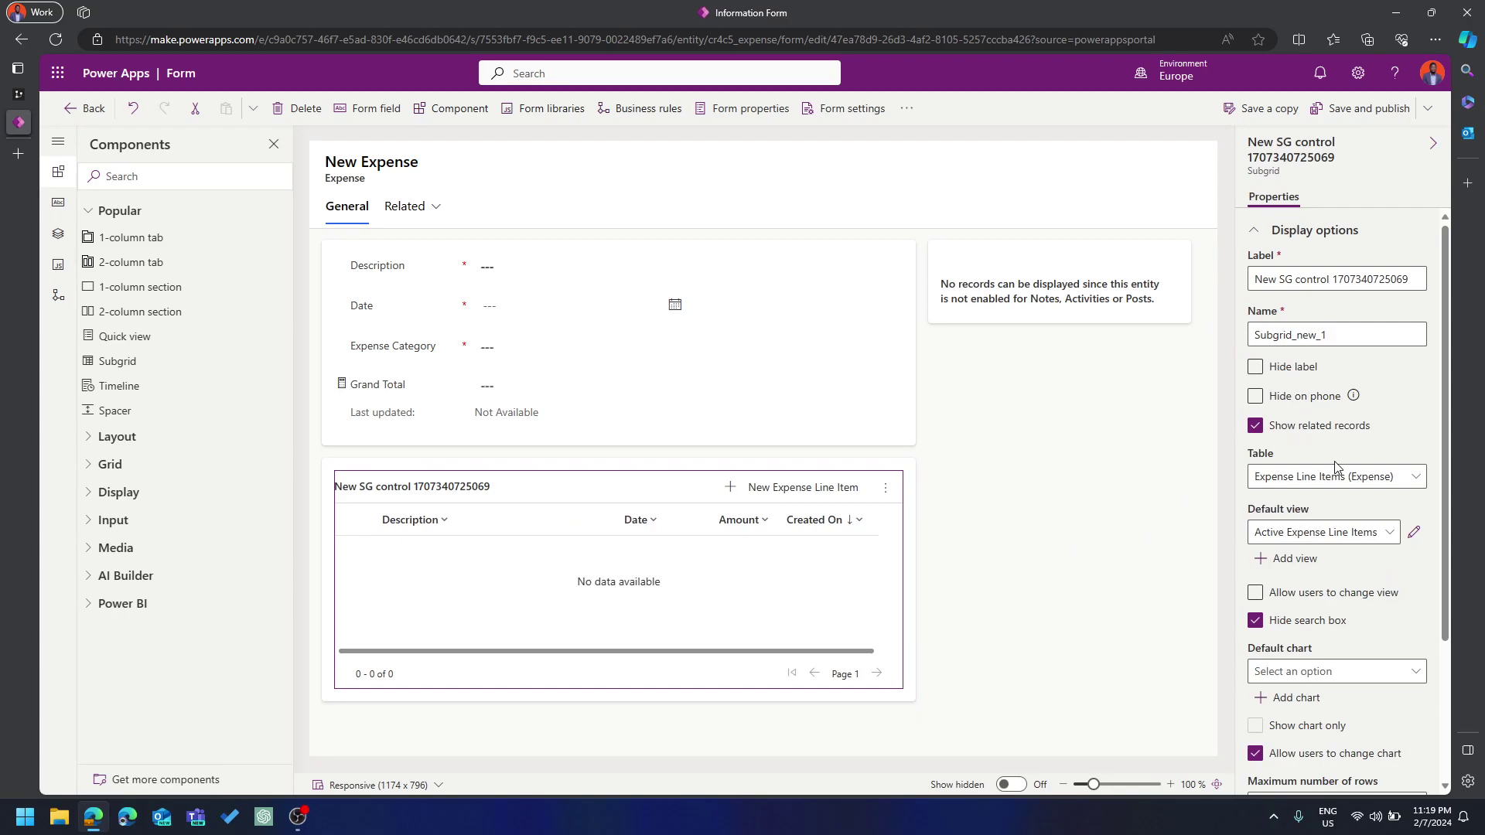
click(1364, 273)
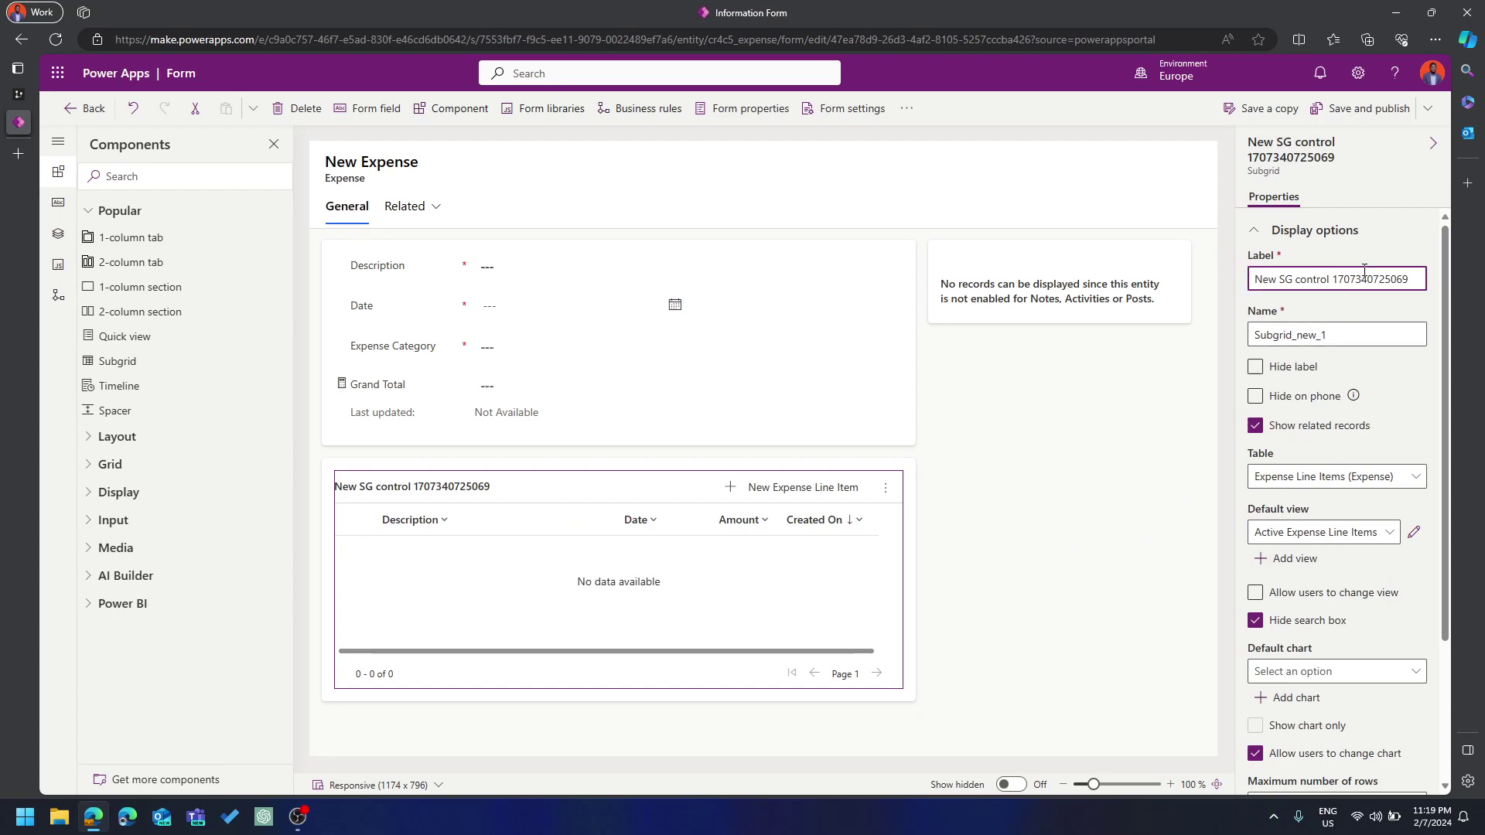
key(ctrl+a)
text(EXPENSE)
click(1344, 327)
click(1353, 307)
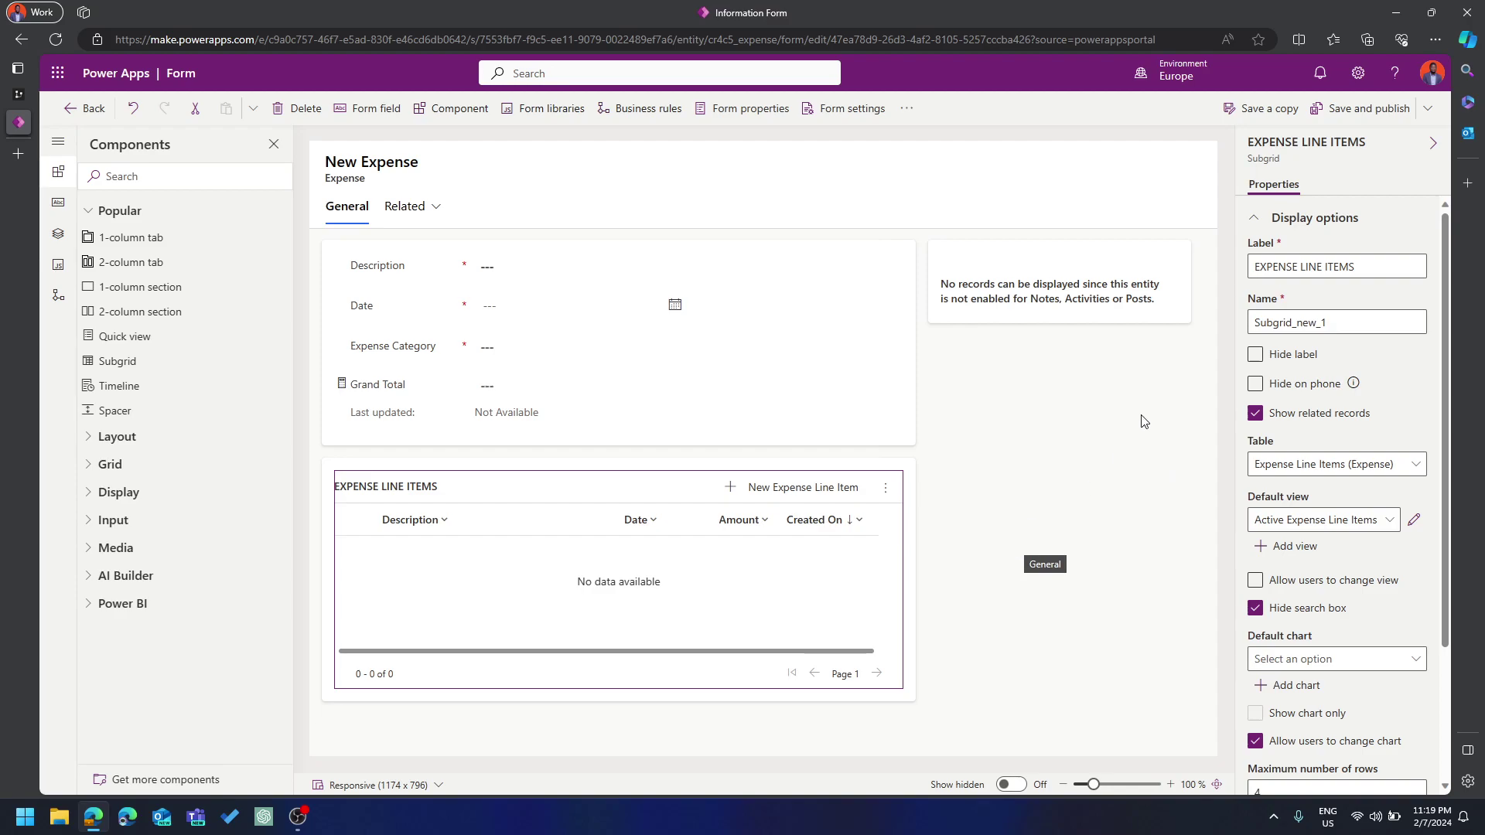
Save and publish the Expense form with its line items subgrid
click(1353, 110)
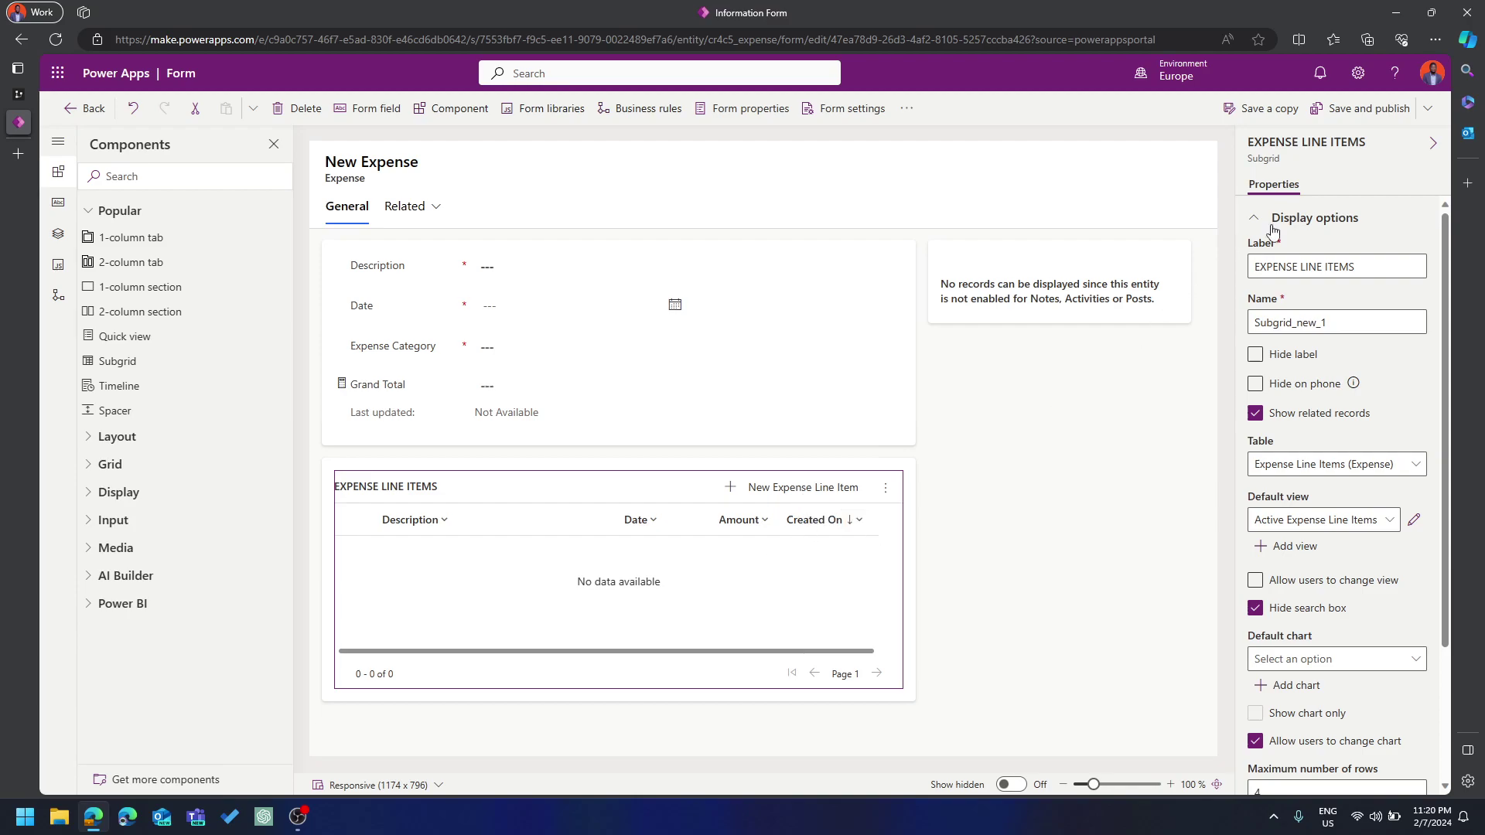
click(1359, 111)
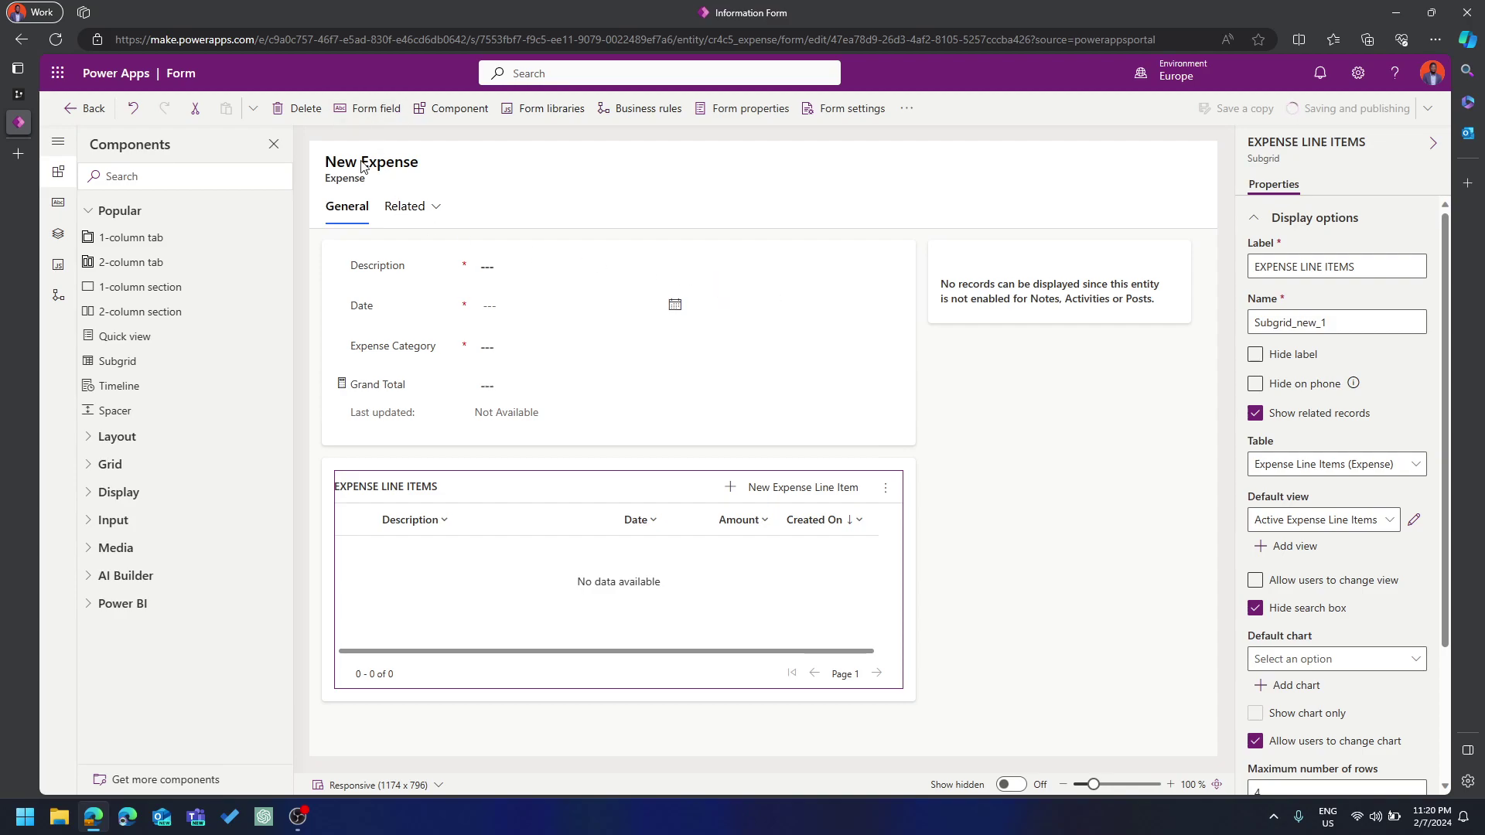
click(360, 394)
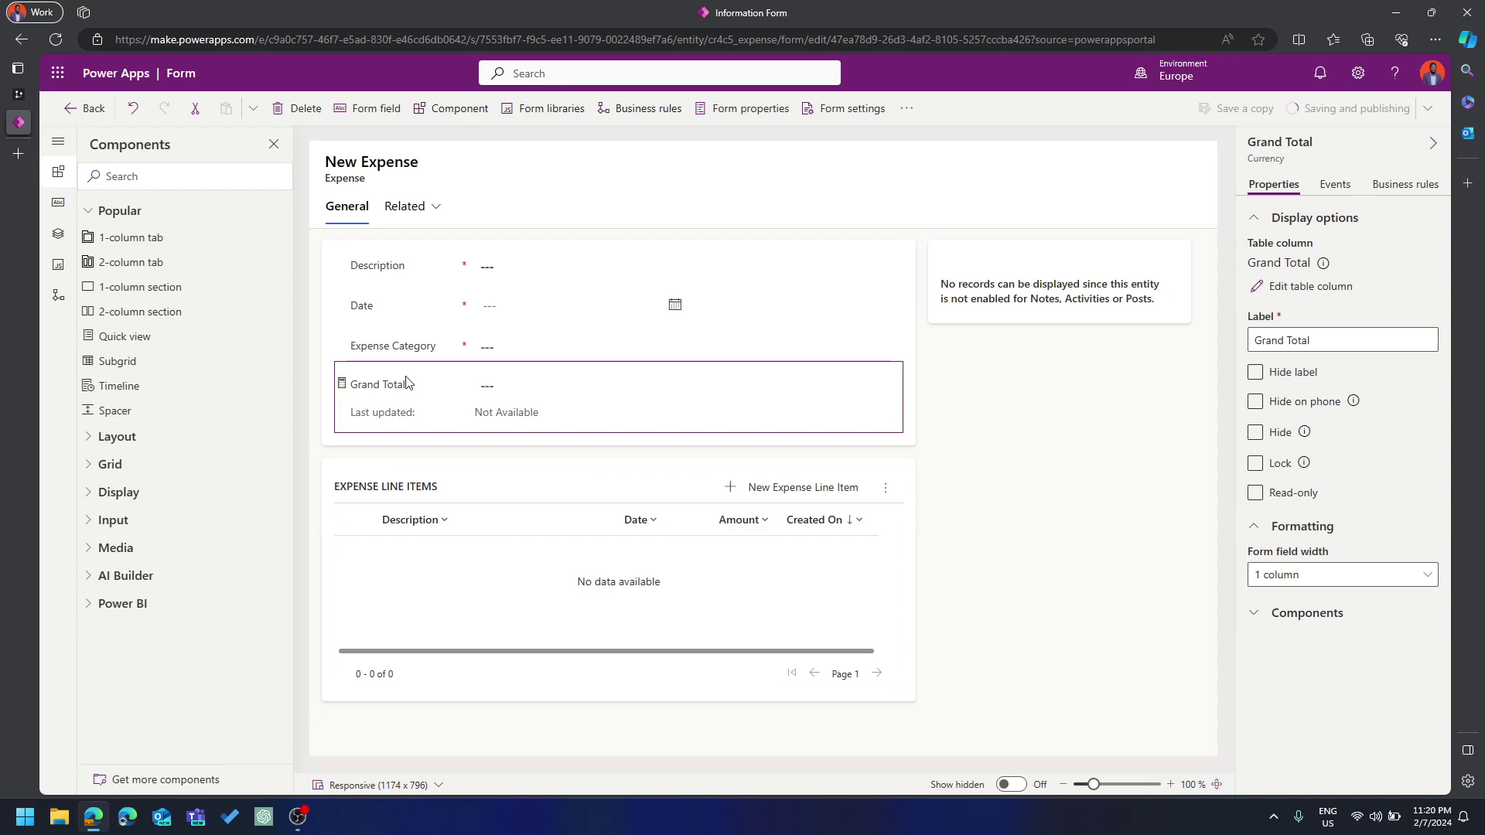
Leave the form editor and open the Expense table's list of views
click(85, 108)
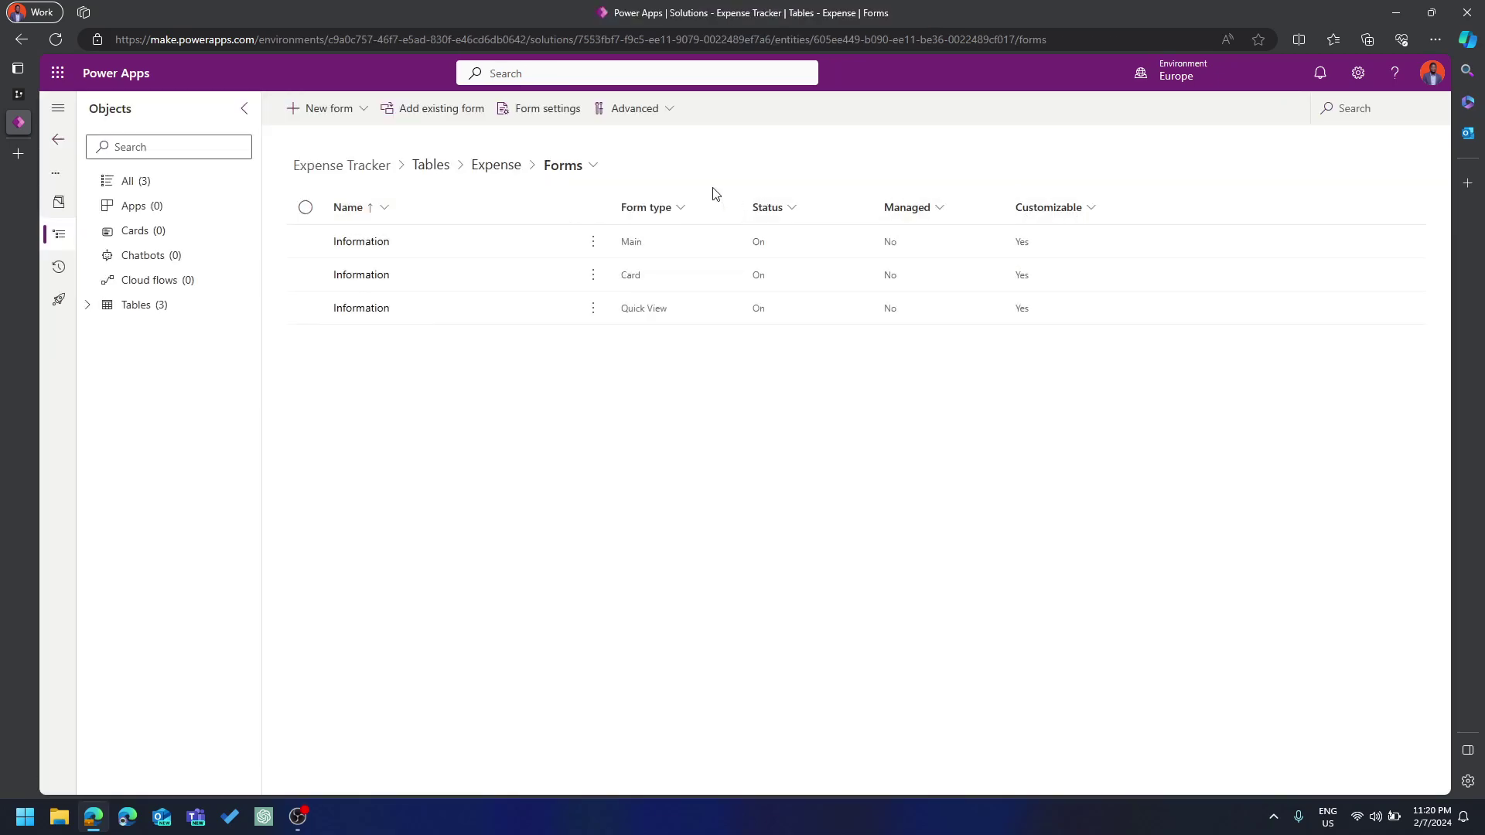
click(587, 168)
click(576, 359)
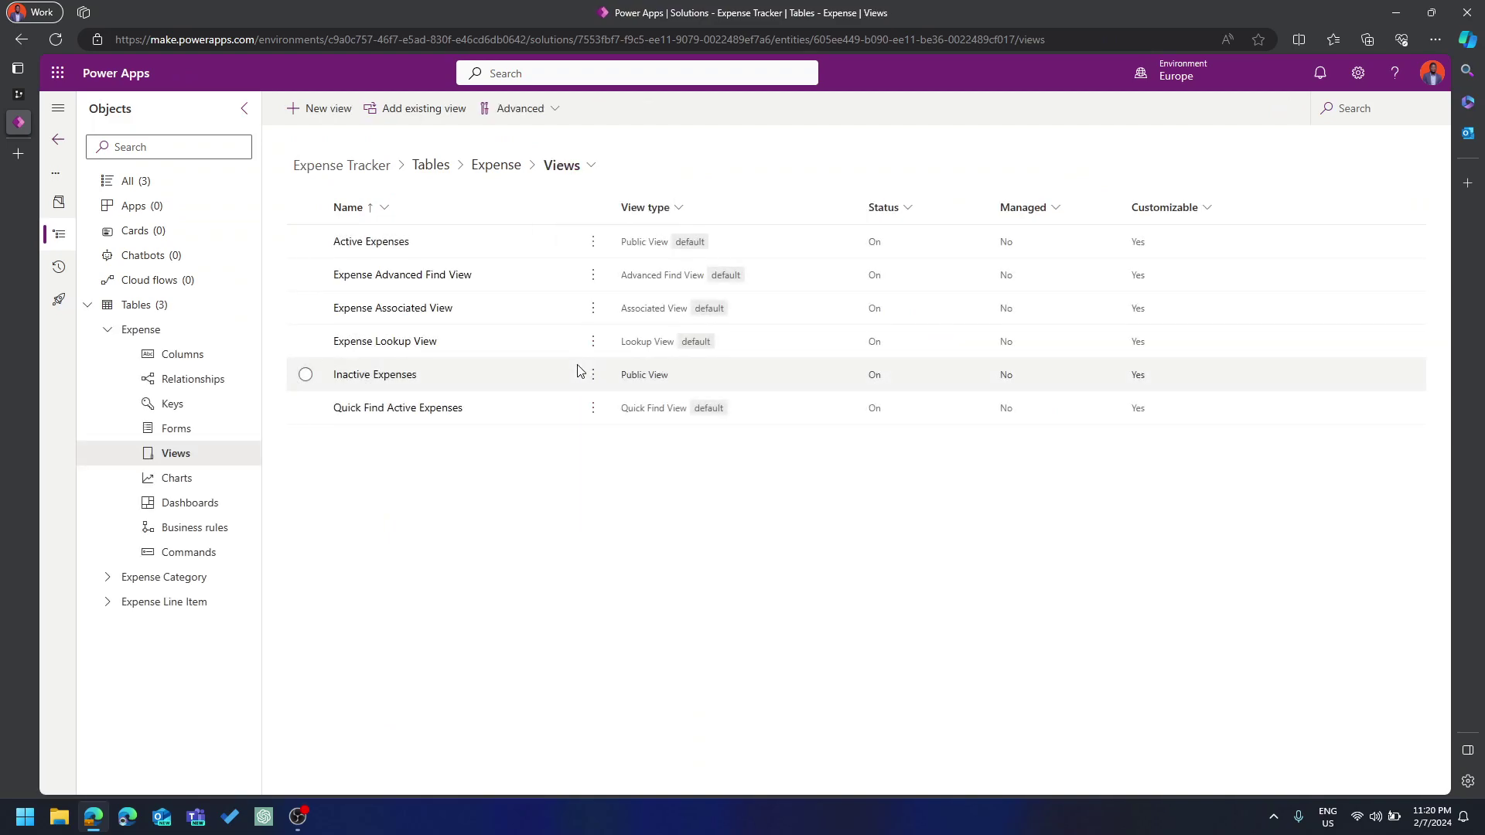
Open the Active Expenses view, restrict its table columns to custom ones and add Grand Total after the Date column
click(370, 242)
click(406, 234)
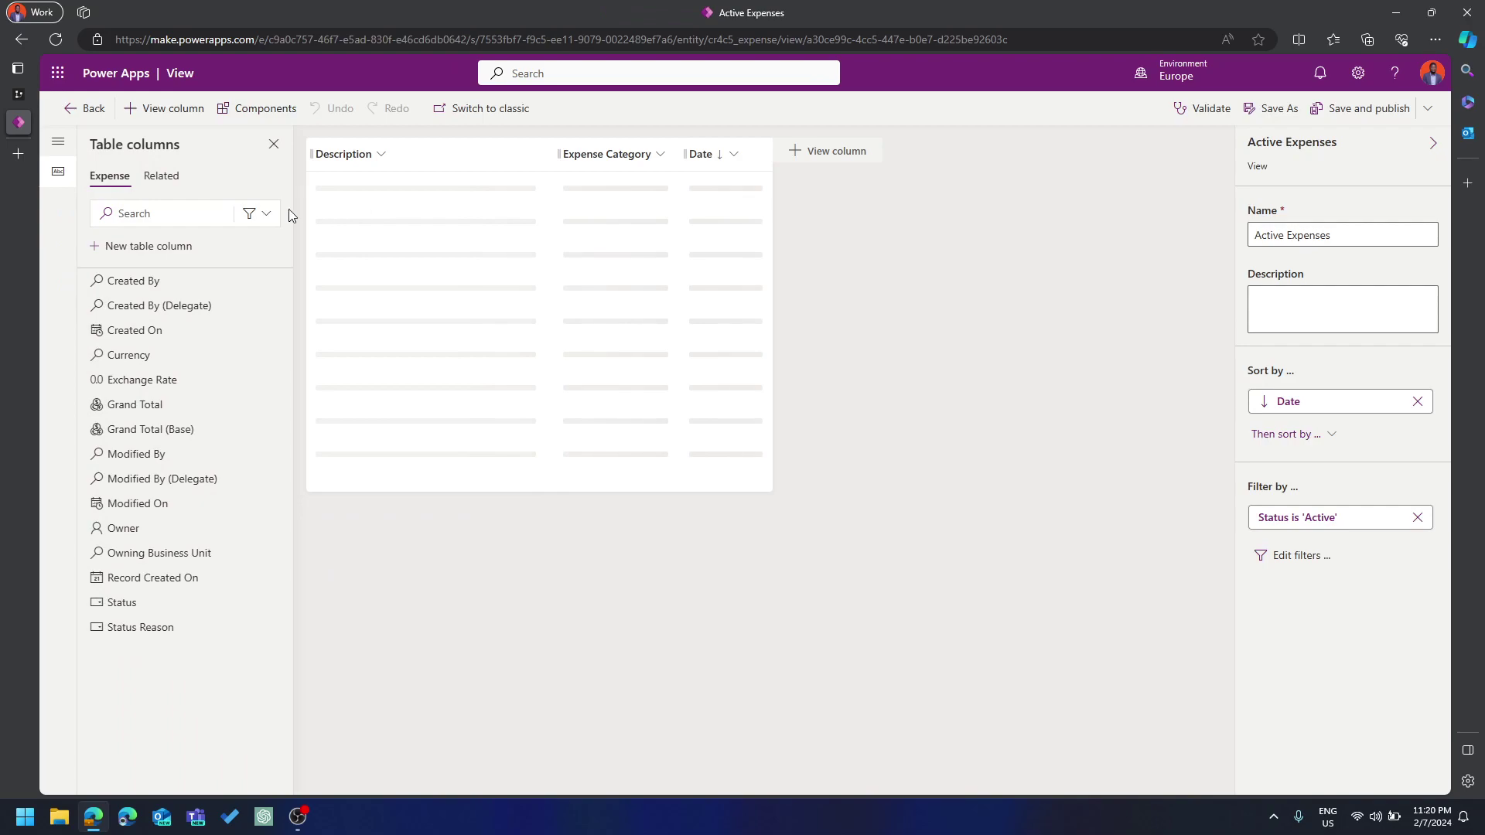
click(259, 213)
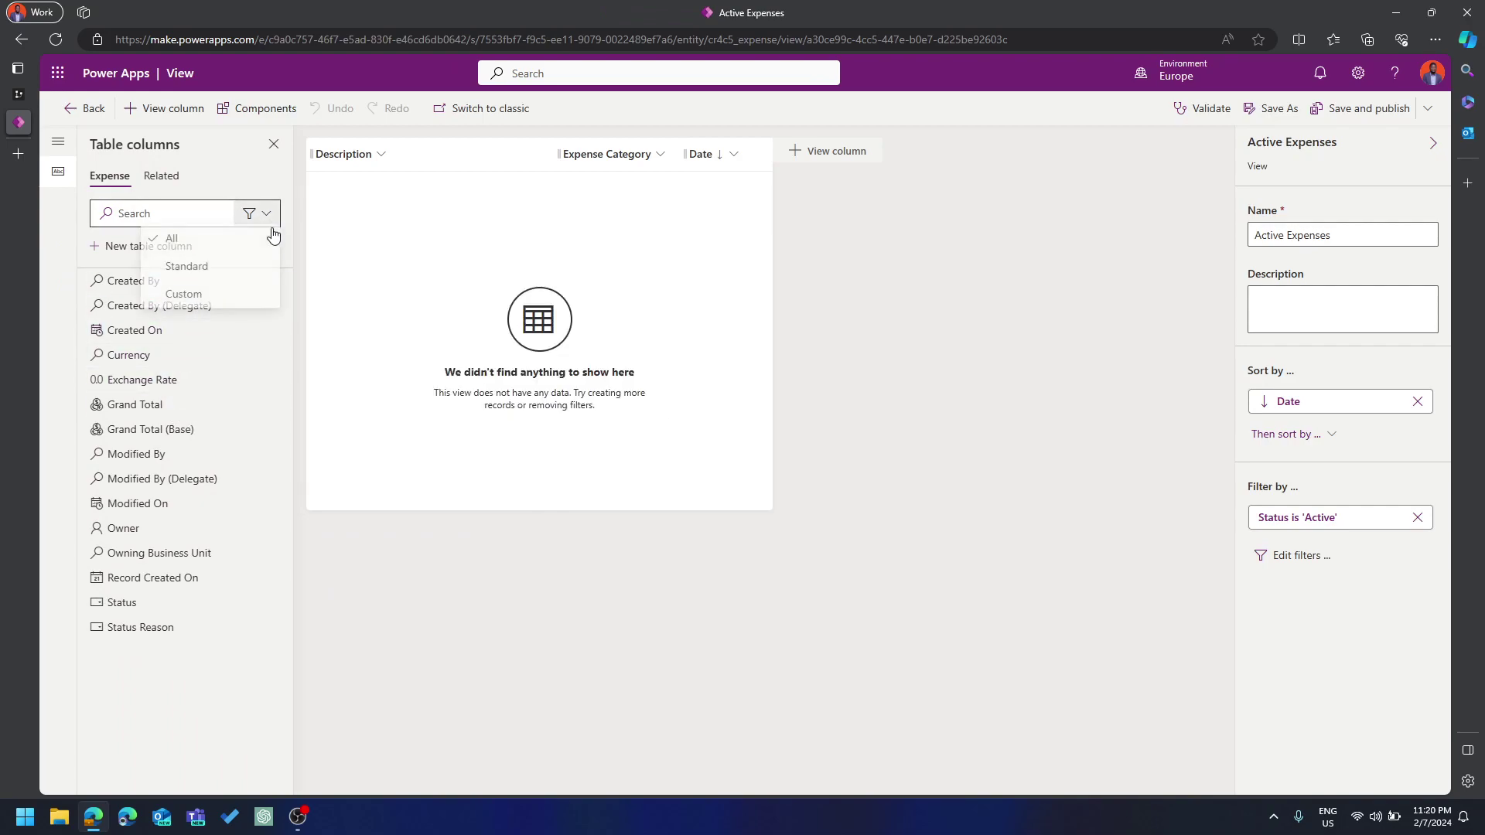
click(216, 305)
drag(136, 280, 757, 156)
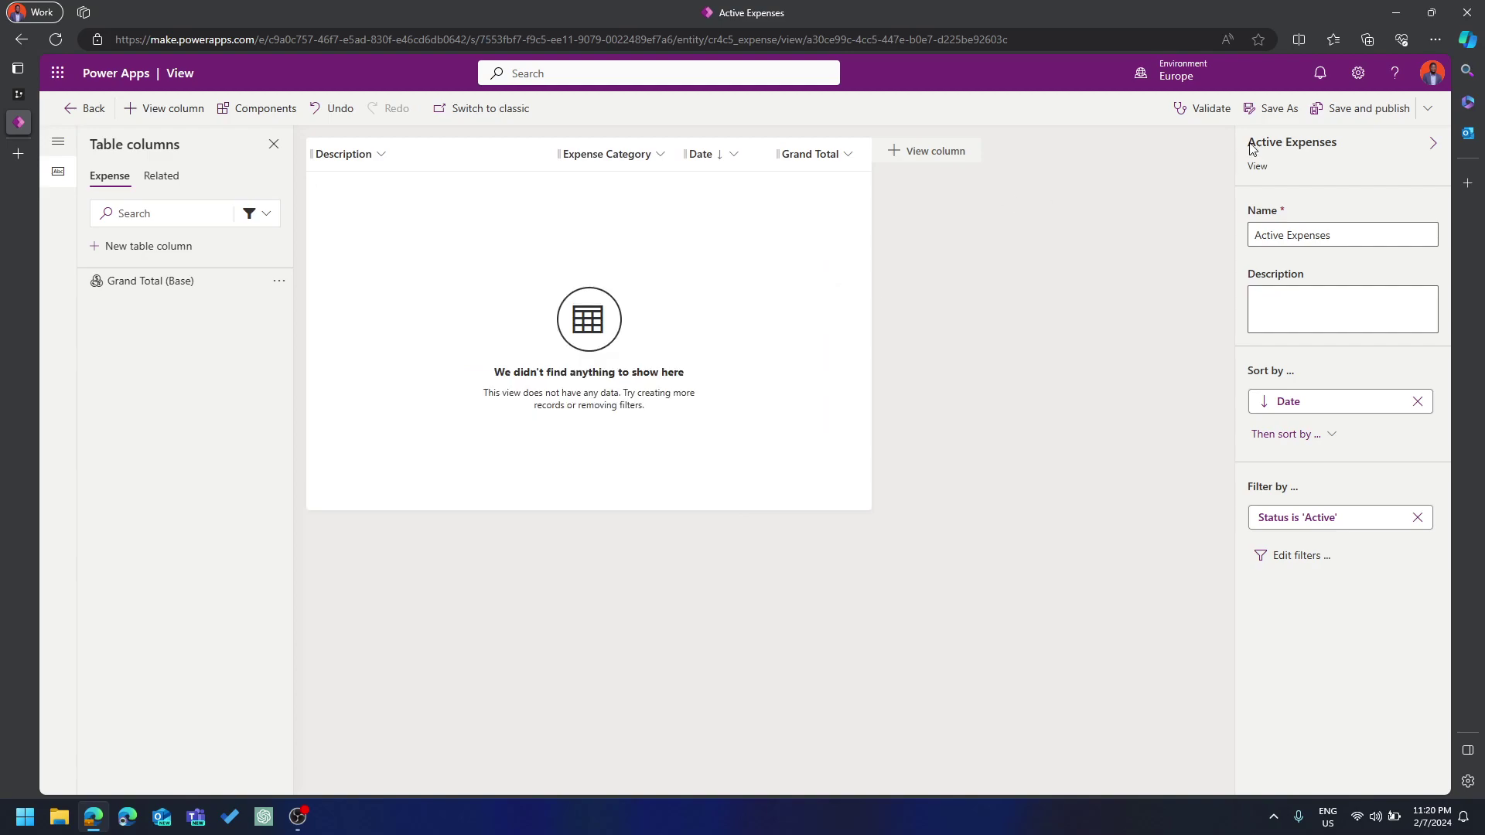
Save and publish the Active Expenses view, overwriting the conflicting saved changes, and return to the Expense table's views list
click(1370, 110)
click(1361, 111)
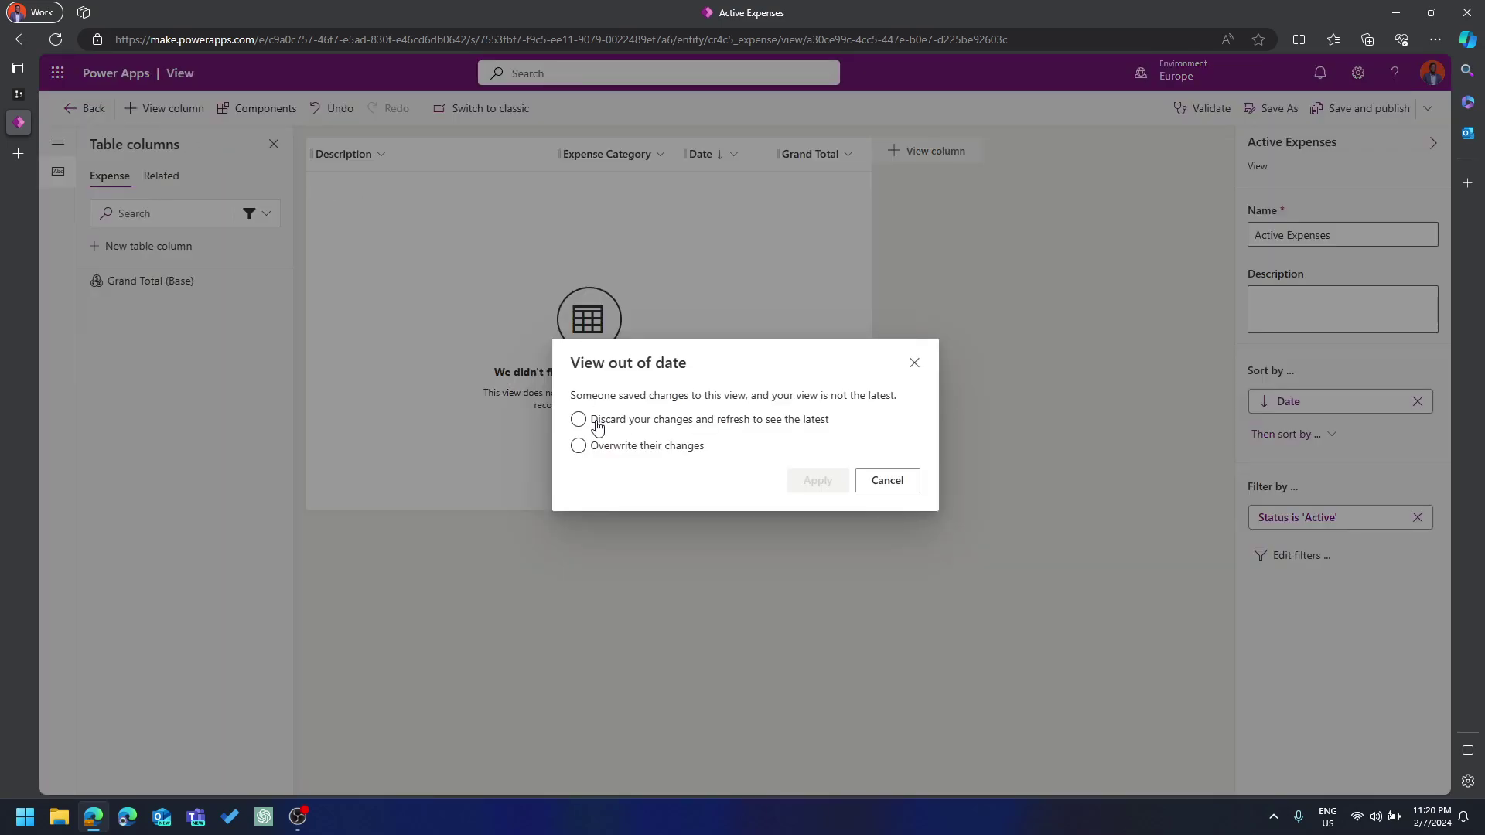
click(629, 450)
click(819, 483)
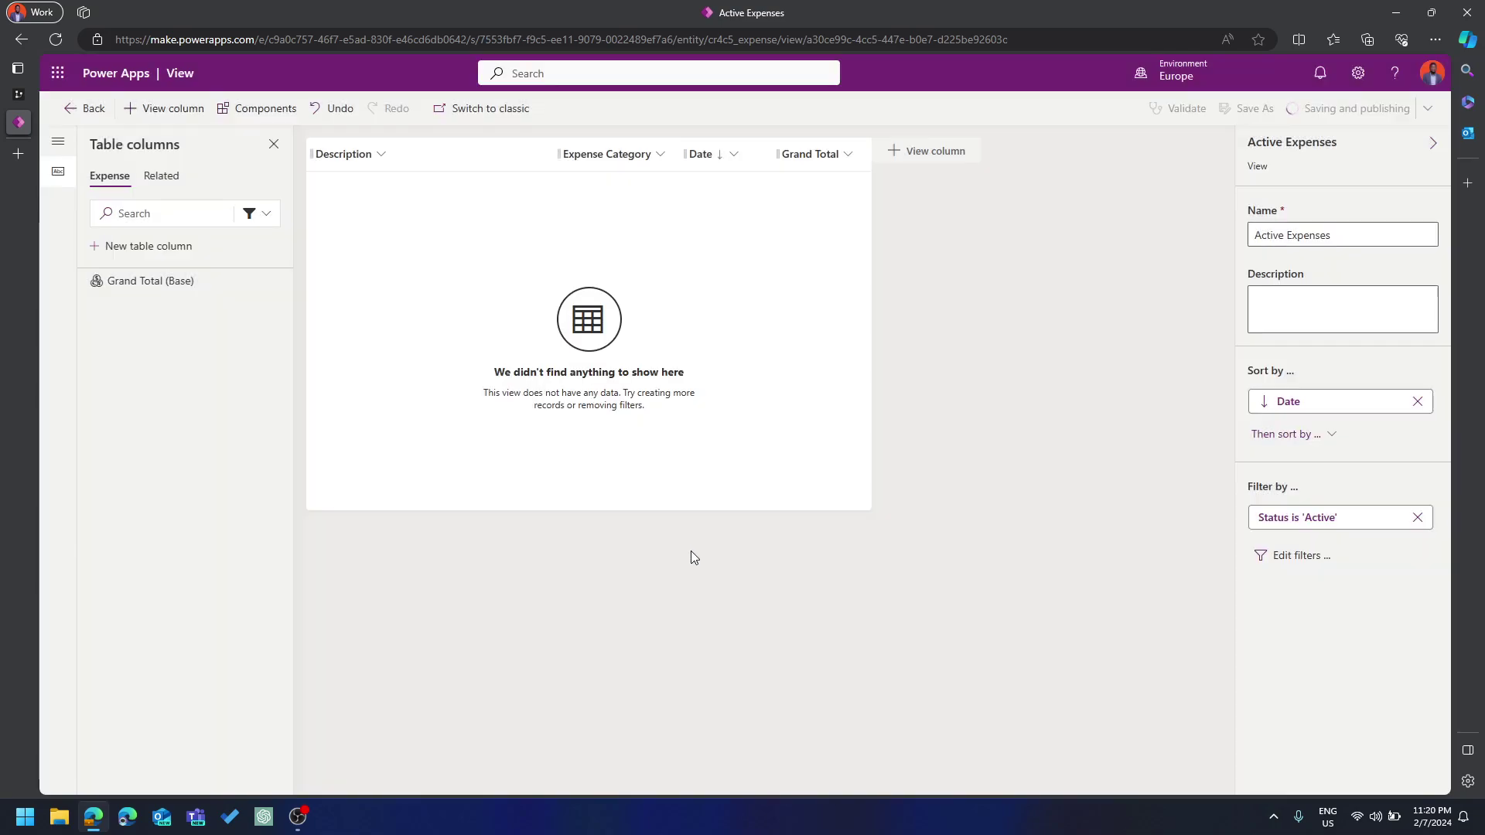
click(78, 108)
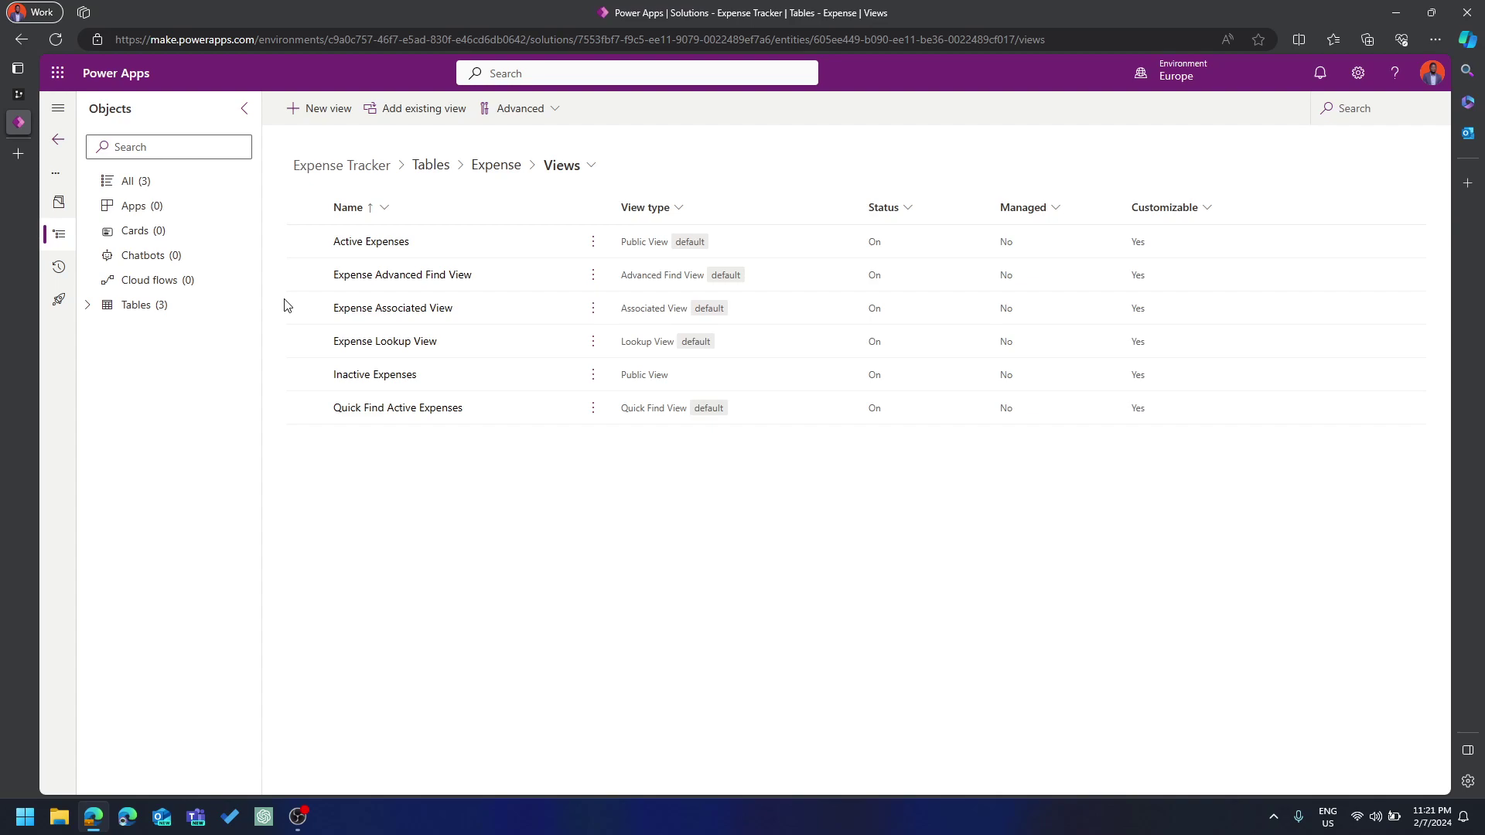
Create a model-driven app named Expense Tracker in the solution
click(146, 207)
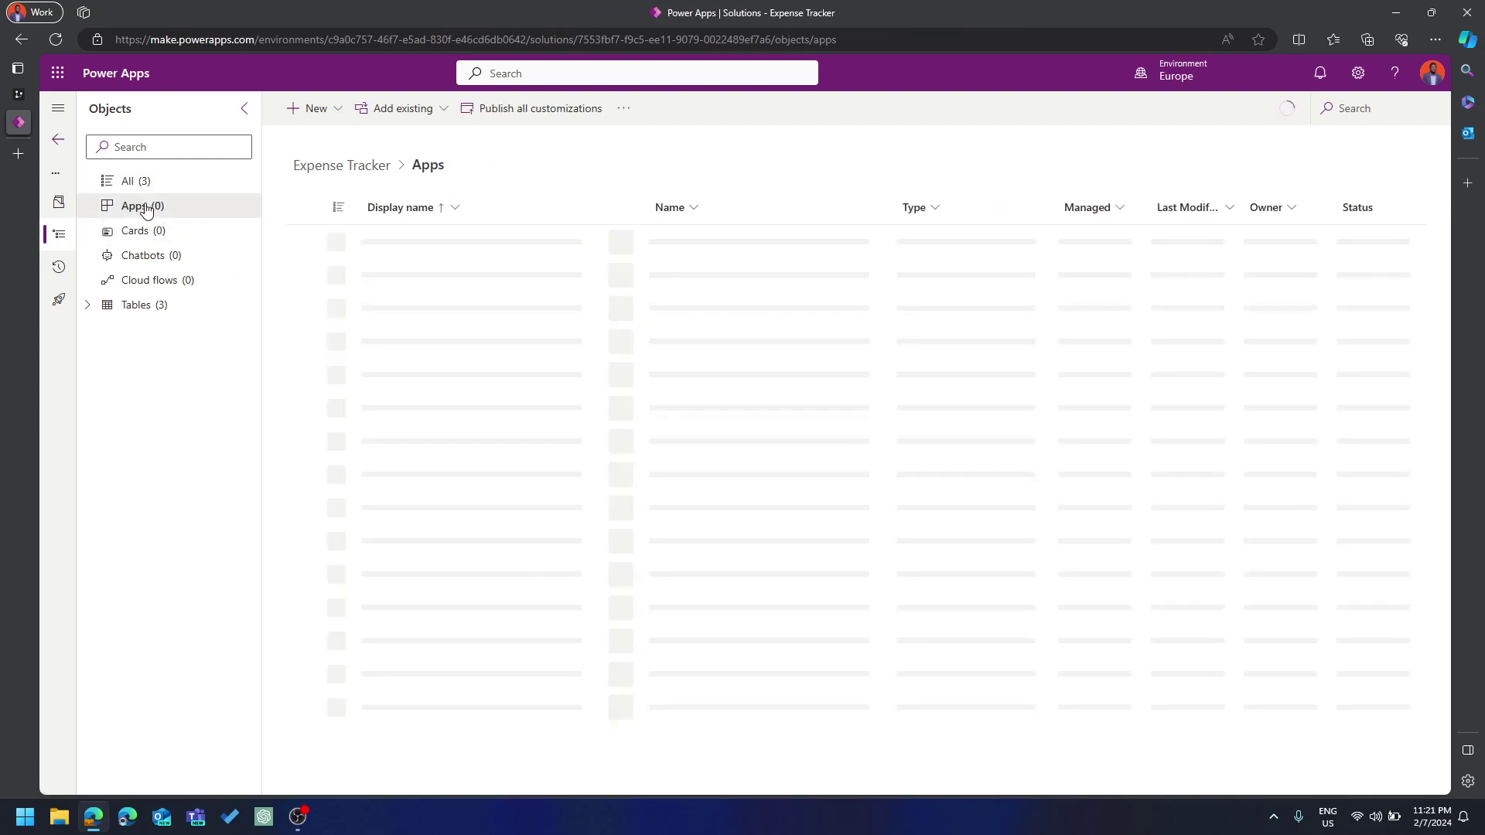
click(336, 109)
mouse_move(389, 153)
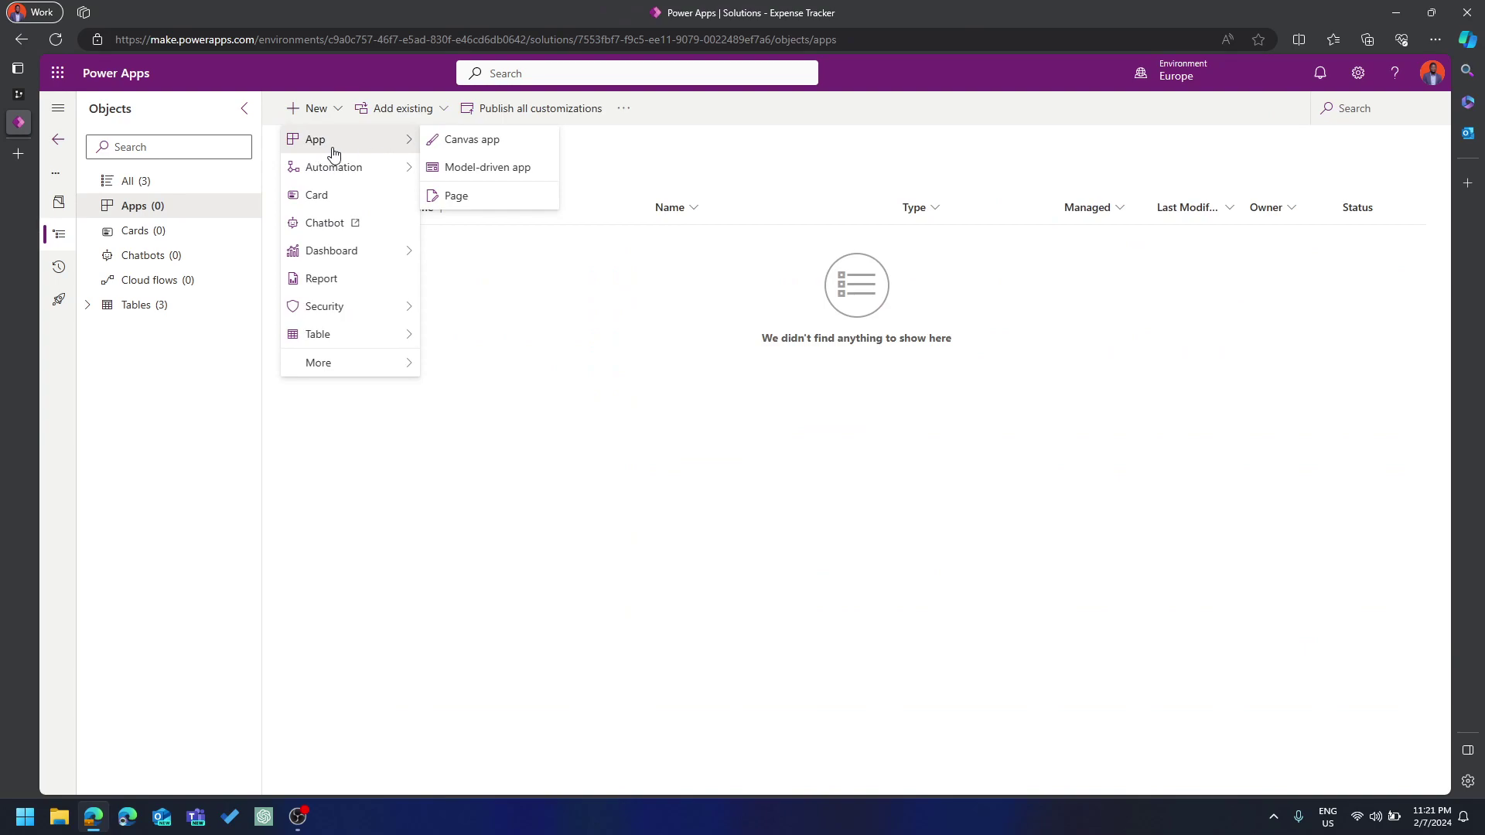
click(480, 168)
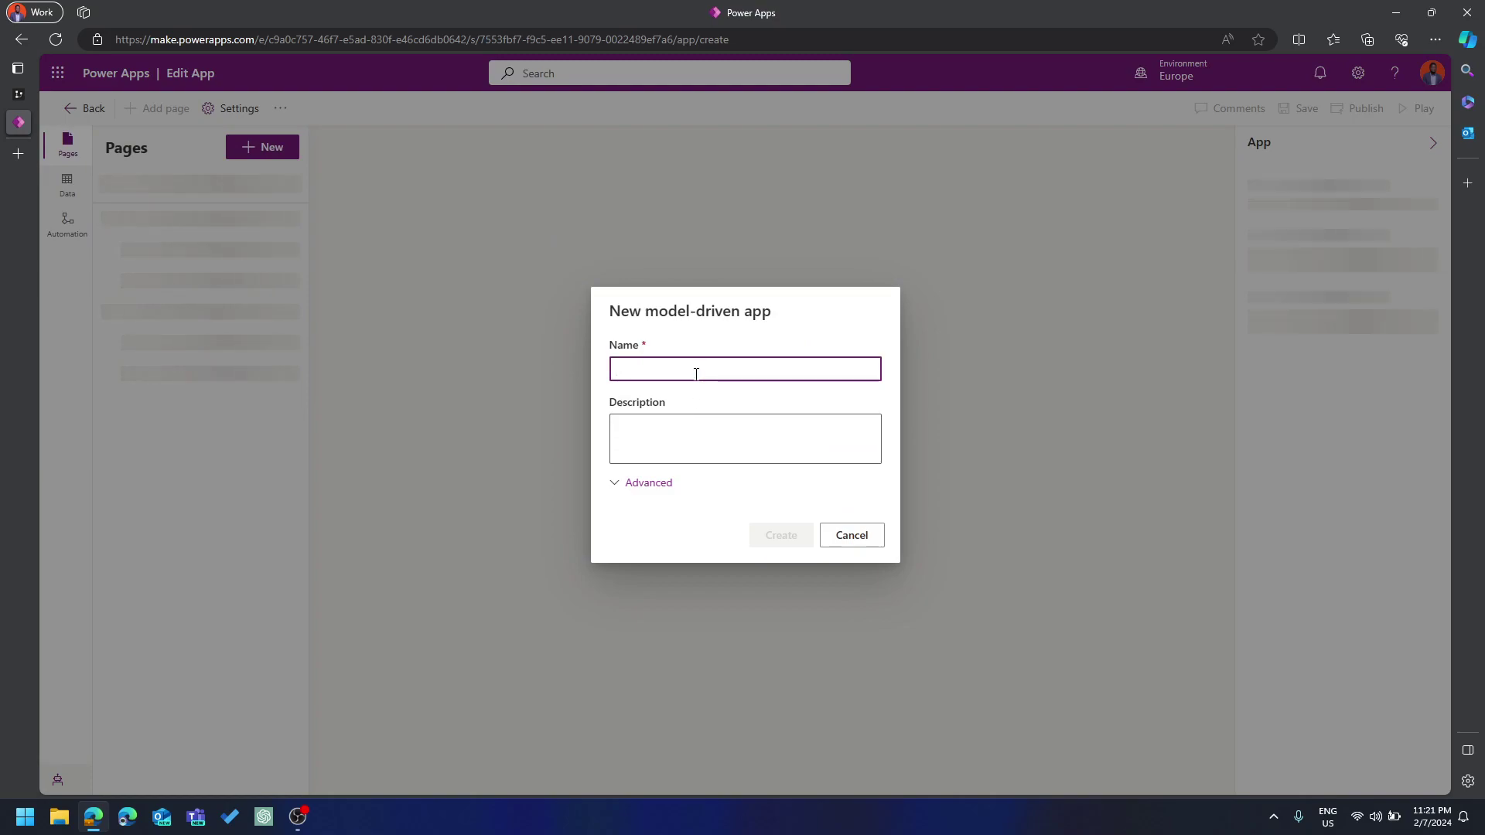
text(Expense)
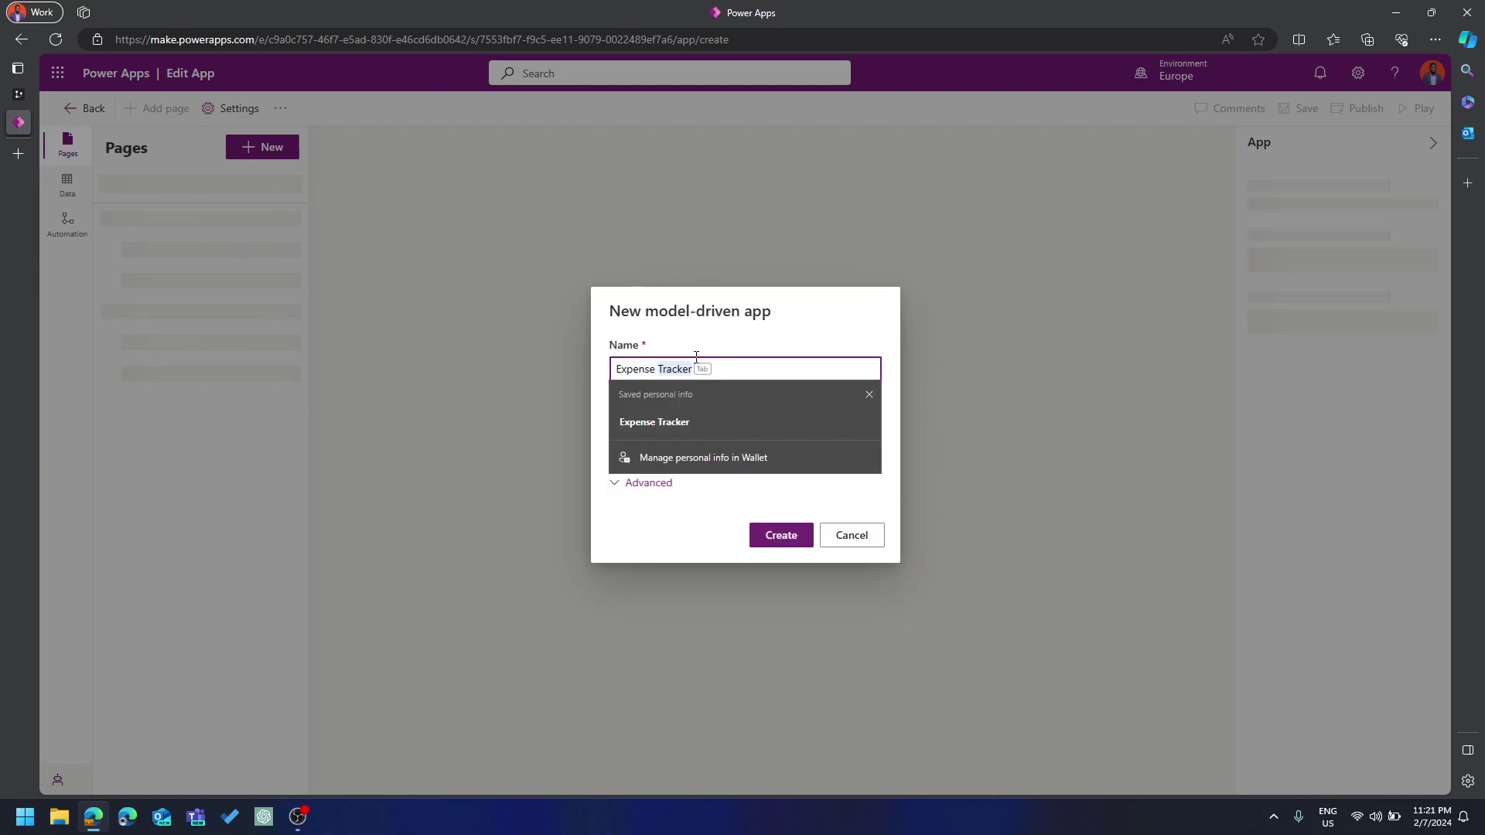
key(Tab)
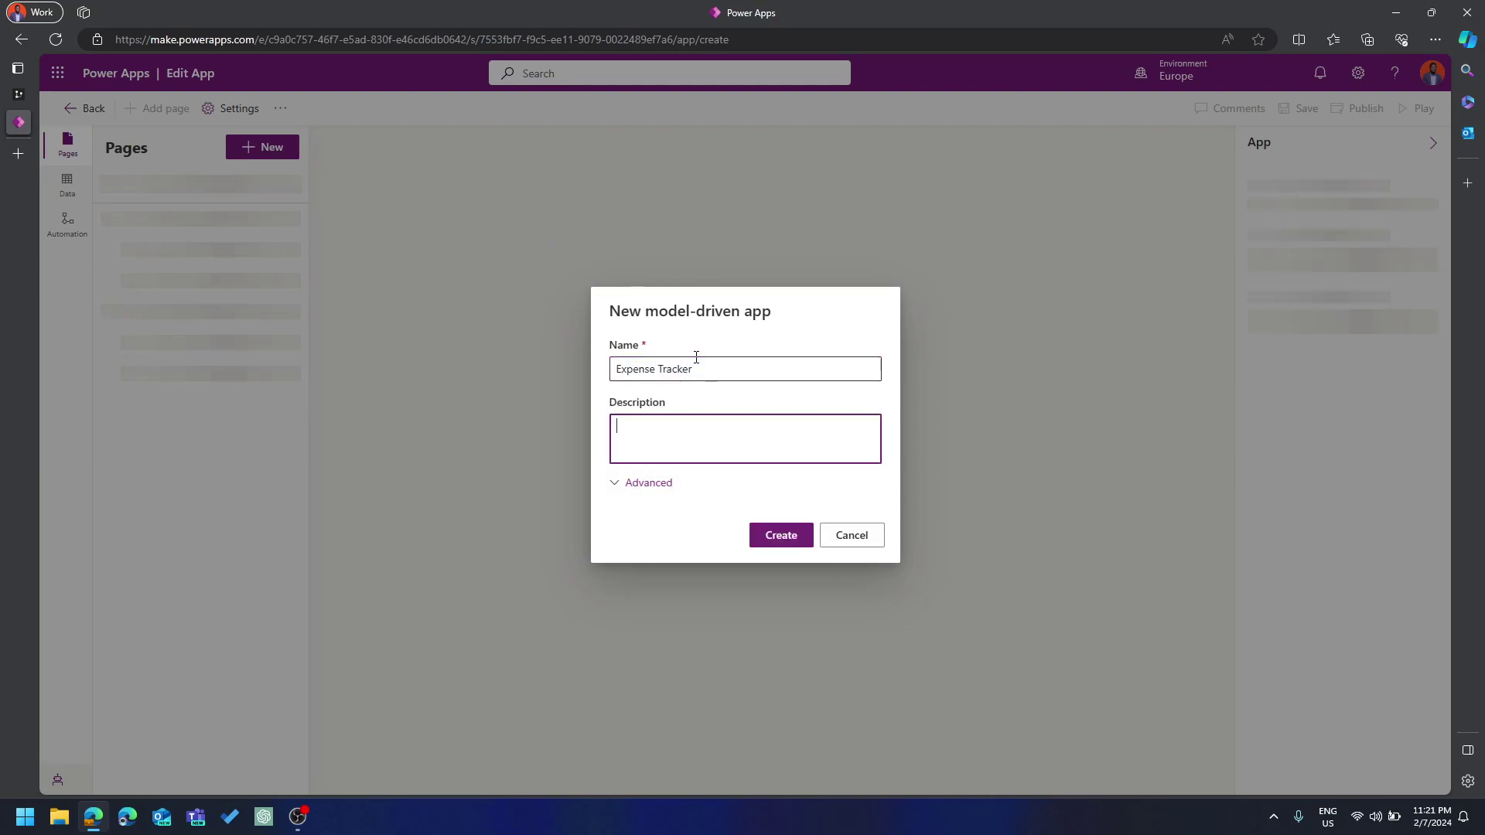
click(648, 483)
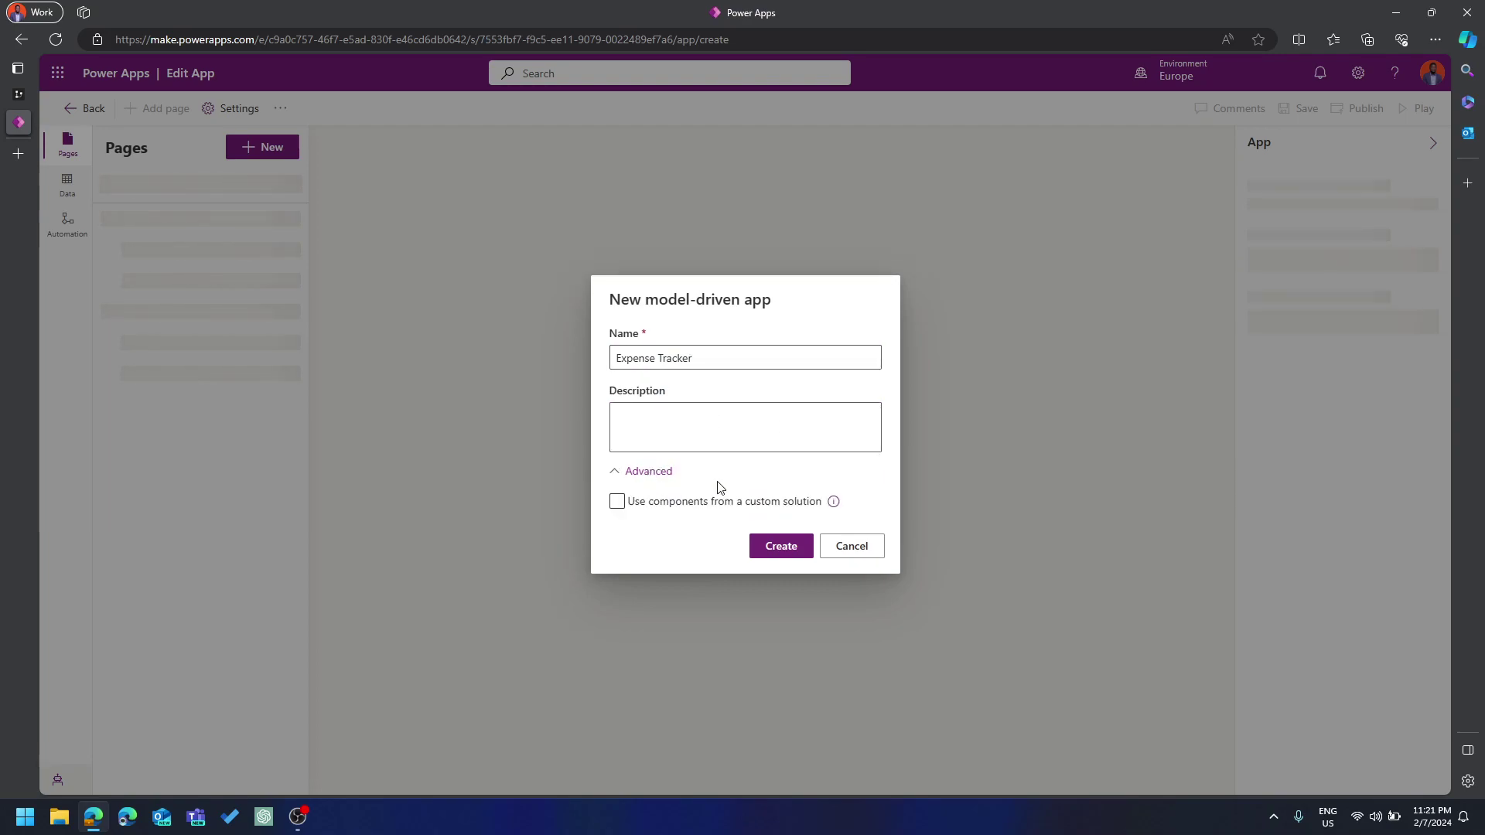
click(782, 546)
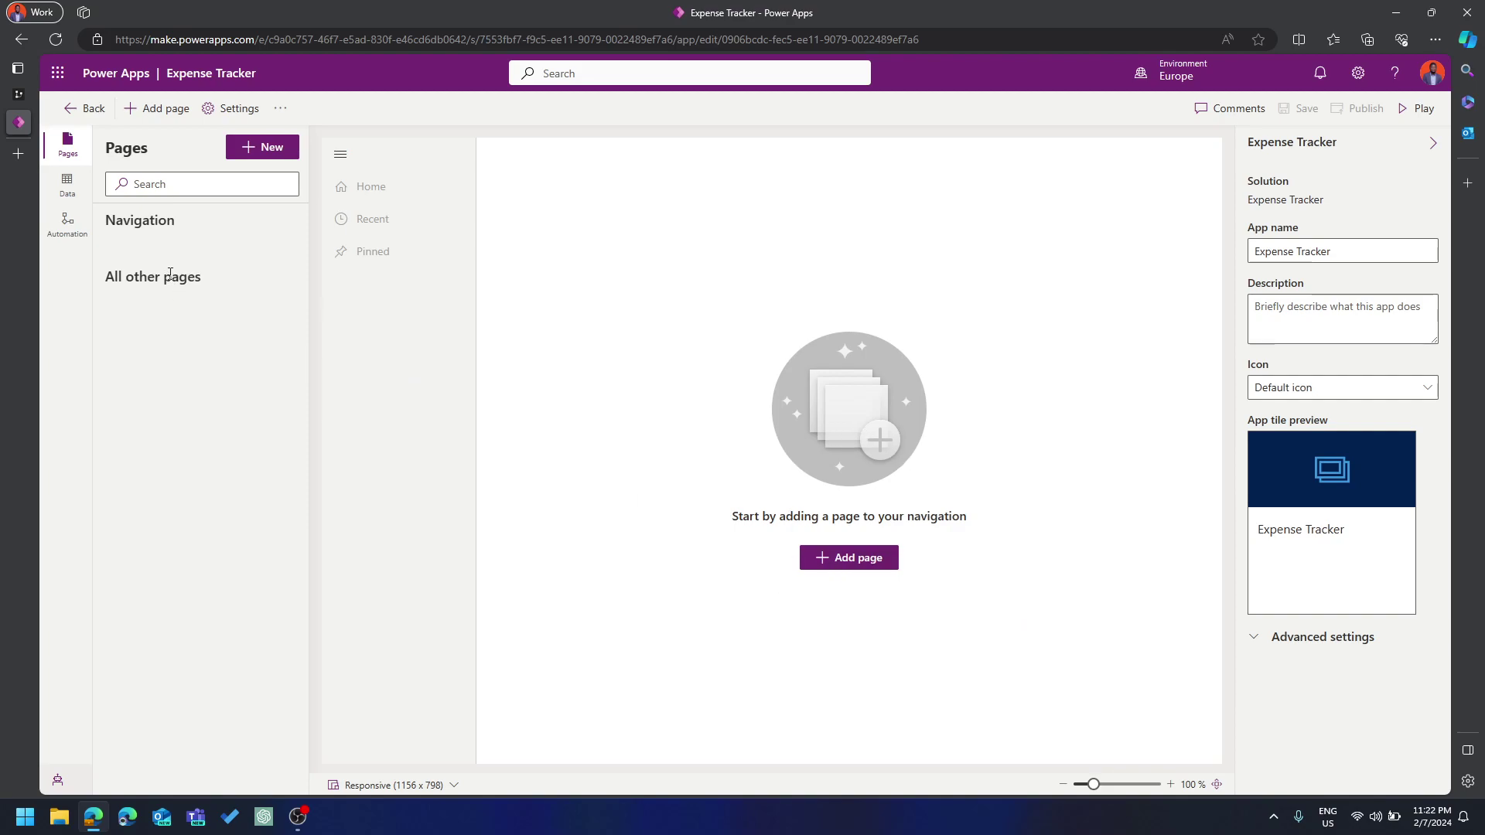
Add Dataverse table pages for Expense, Expense Category and Expense Line Item to the app's navigation
click(237, 227)
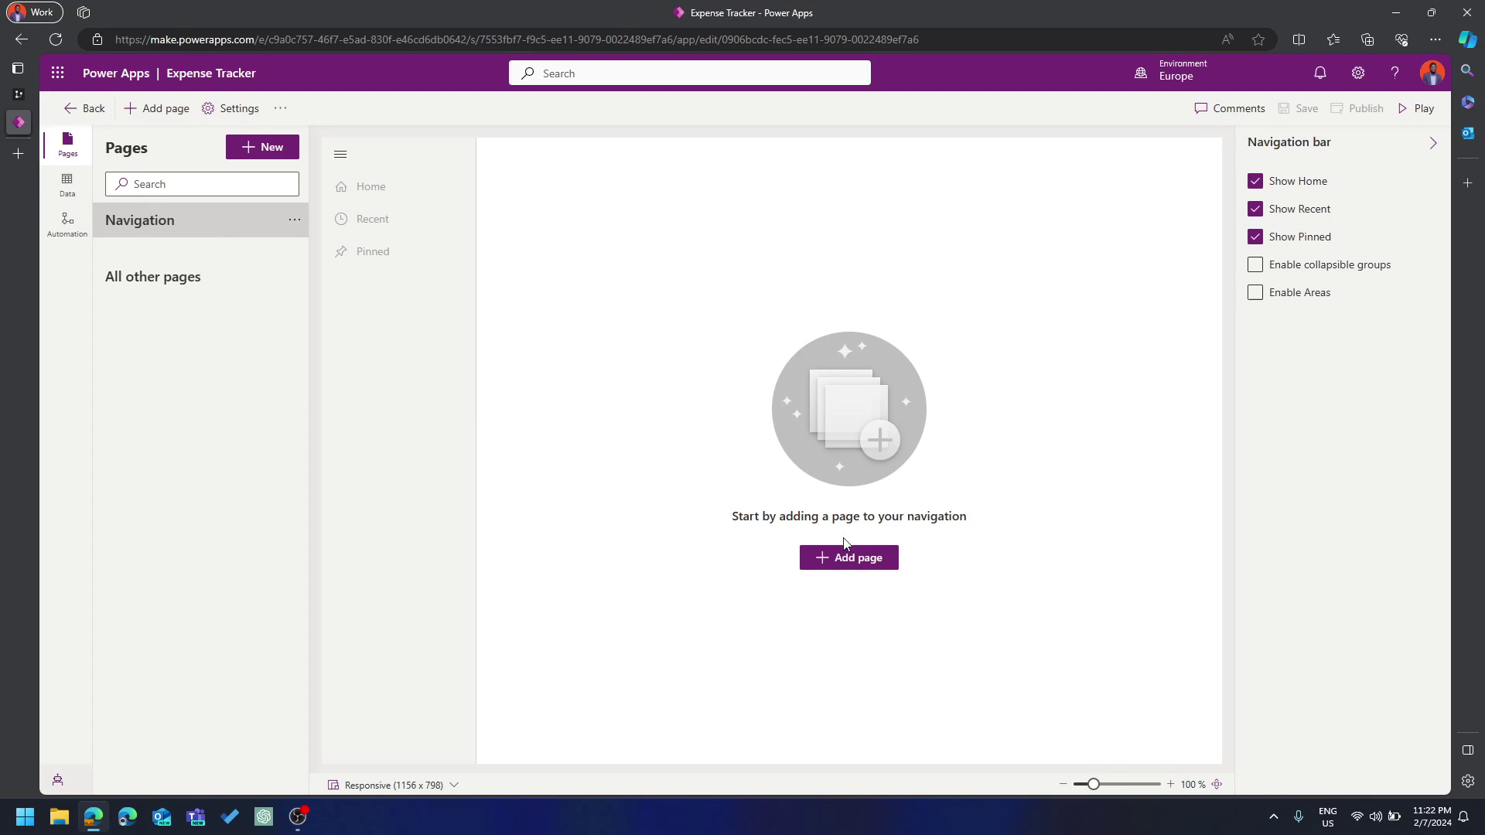
click(864, 573)
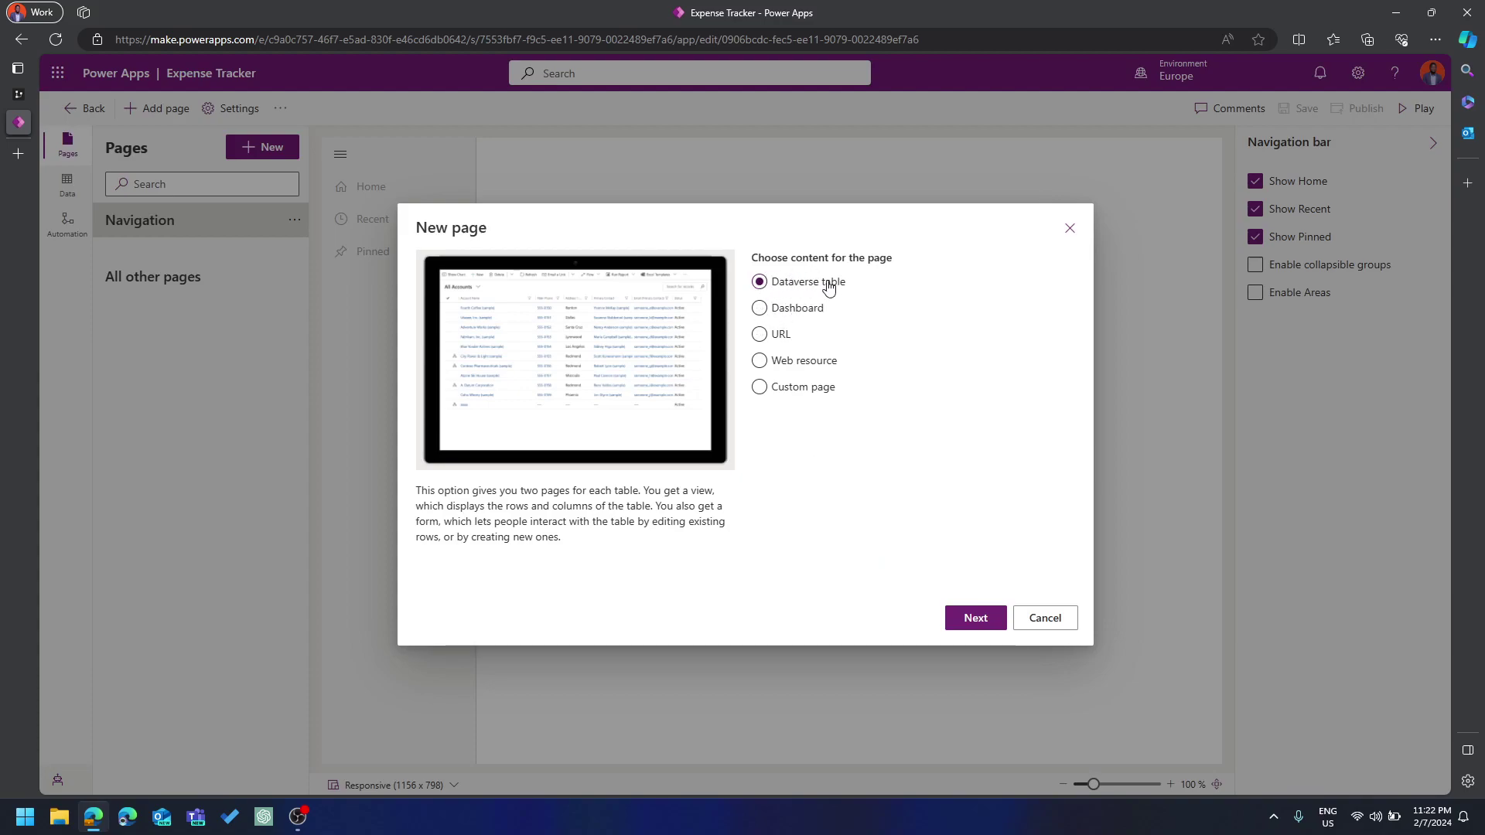
click(975, 618)
click(822, 376)
text(Expe)
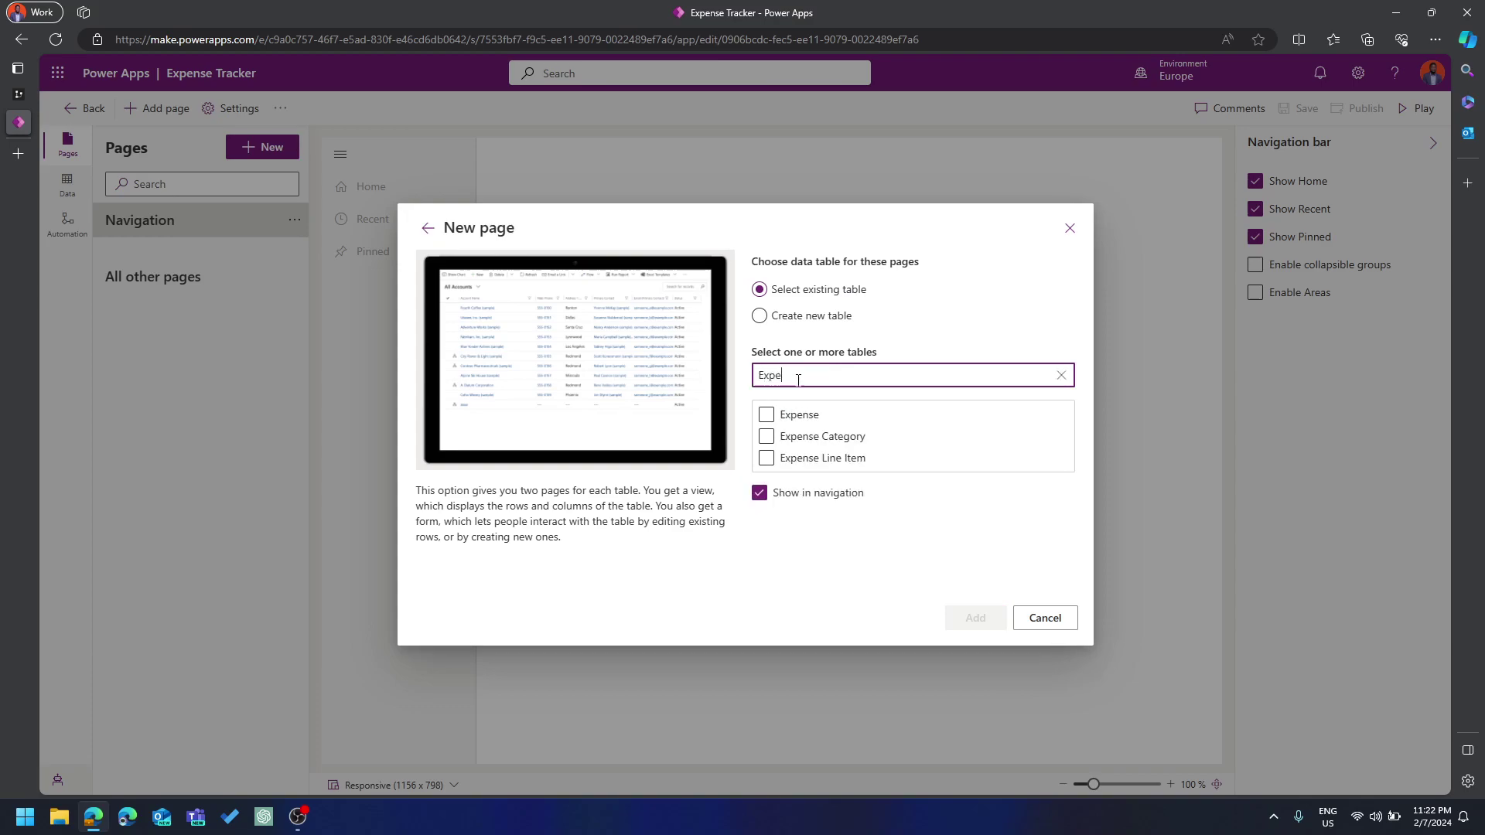
click(766, 414)
click(771, 441)
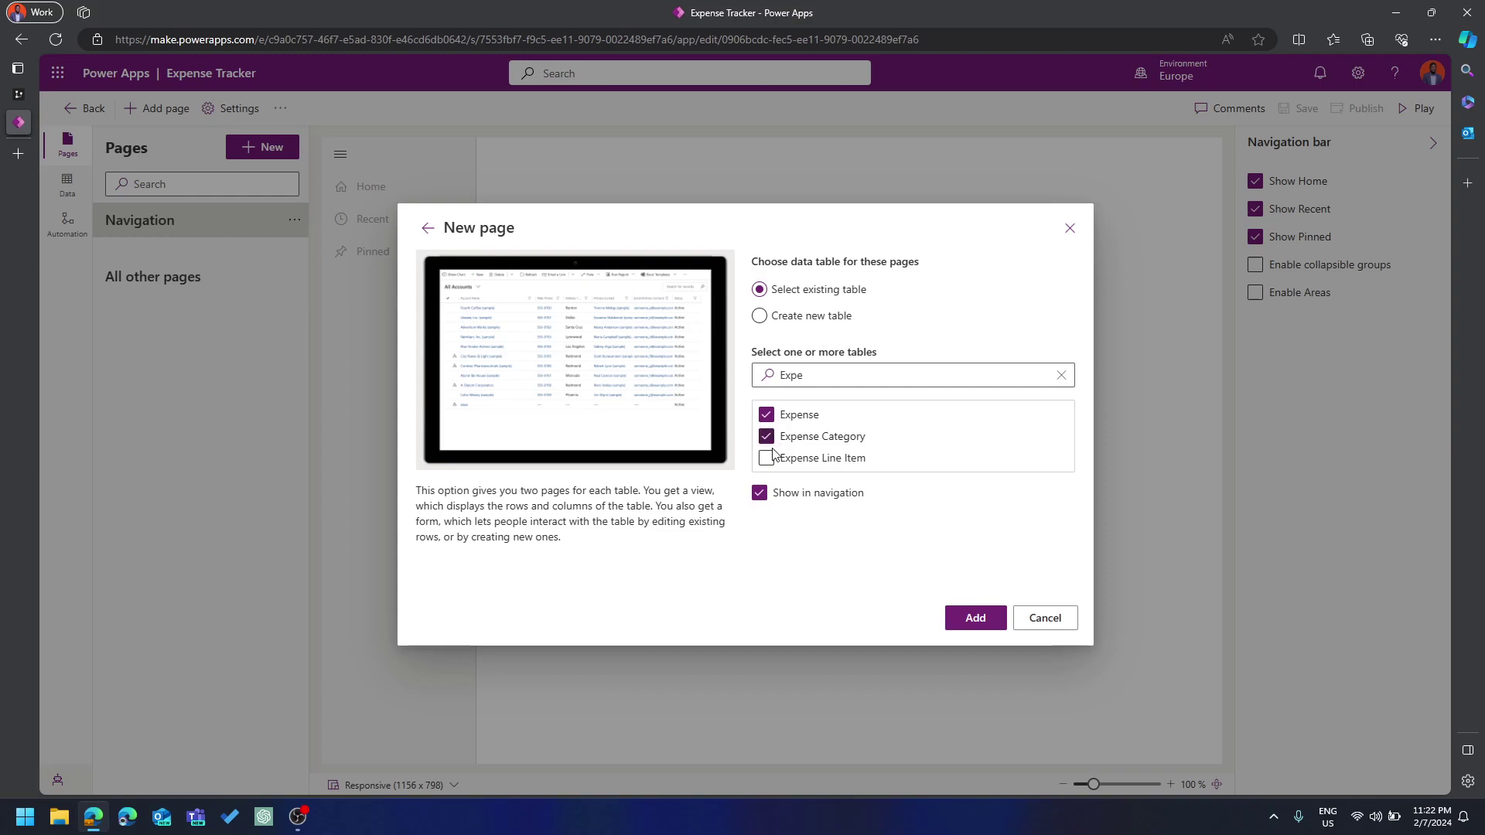
click(770, 463)
click(976, 619)
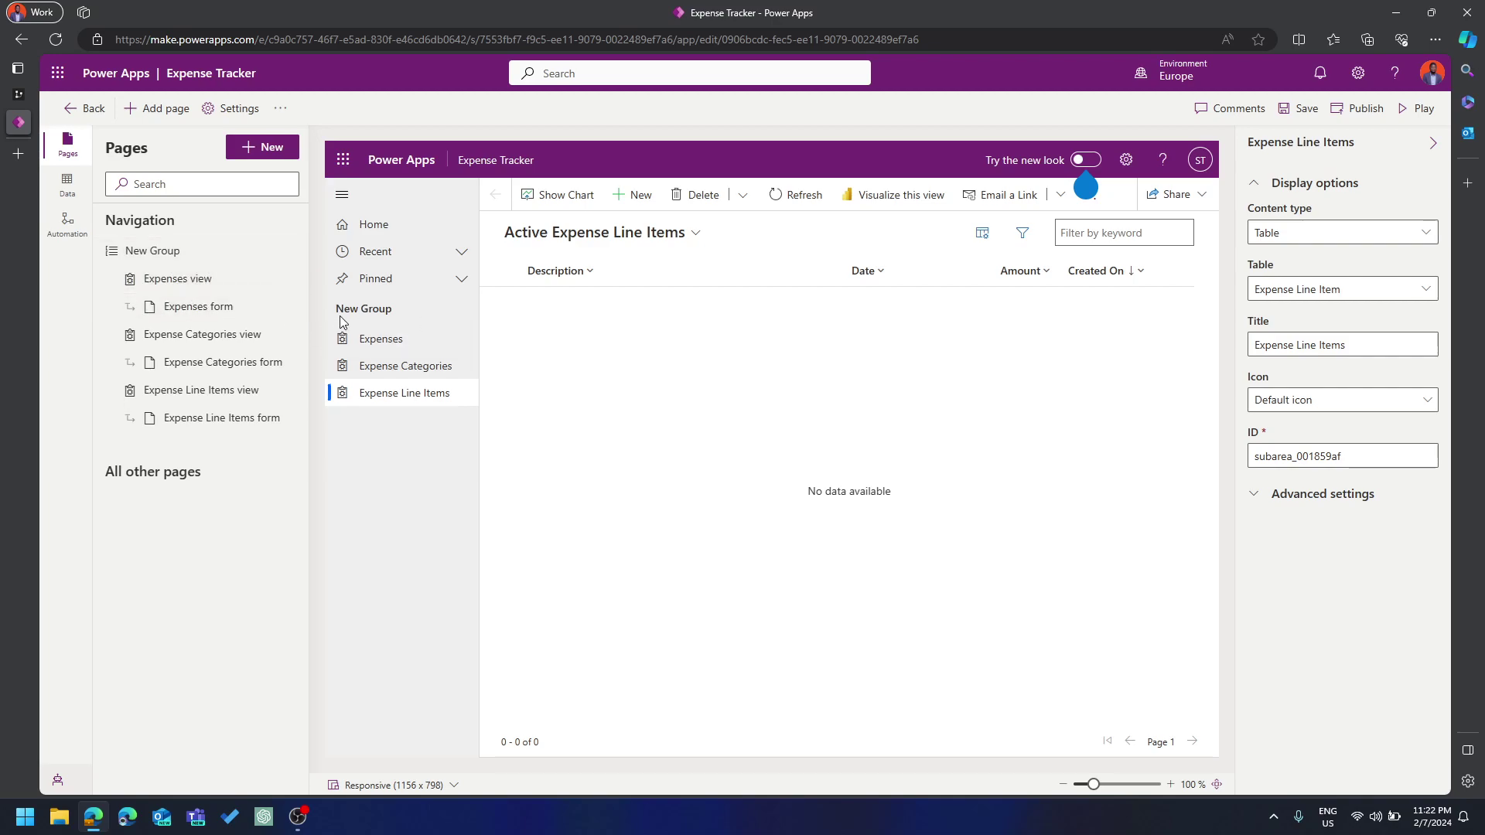
Rename the new navigation group to Track Expenses
click(294, 251)
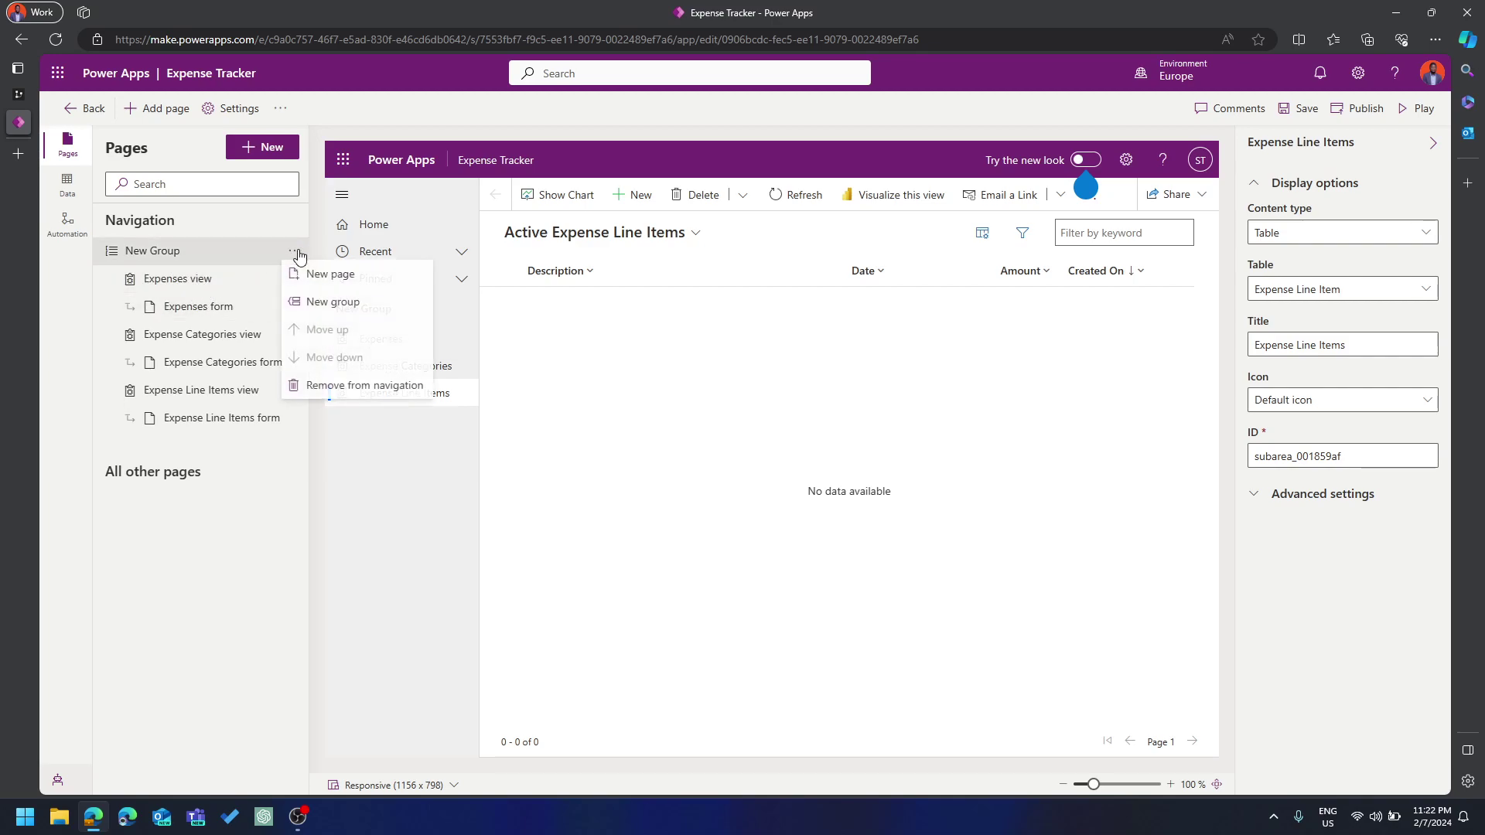
click(222, 254)
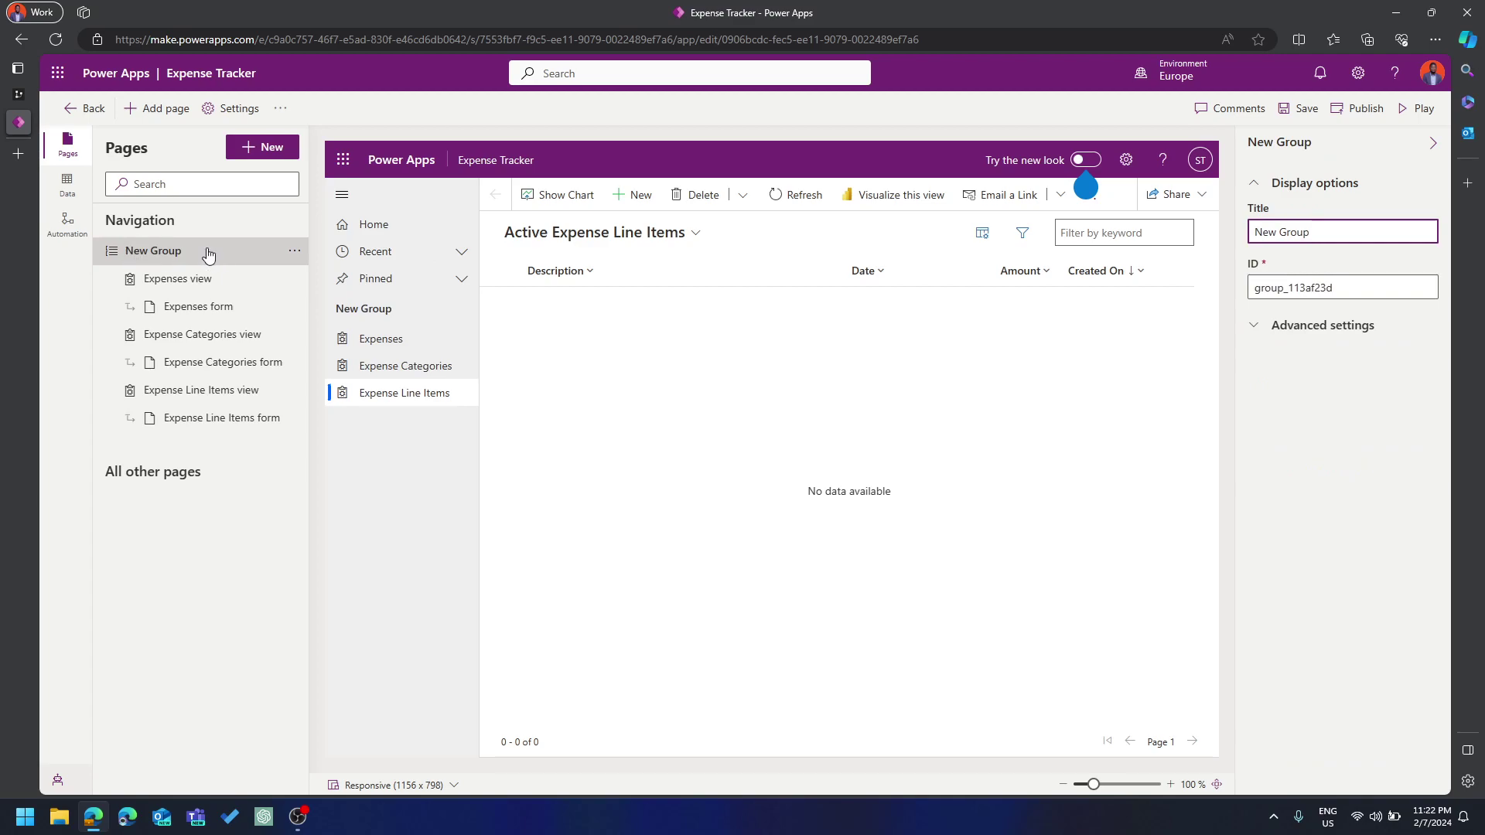
key(ctrl+a)
text(Expense)
key(ctrl+a)
text(Trac)
click(1330, 260)
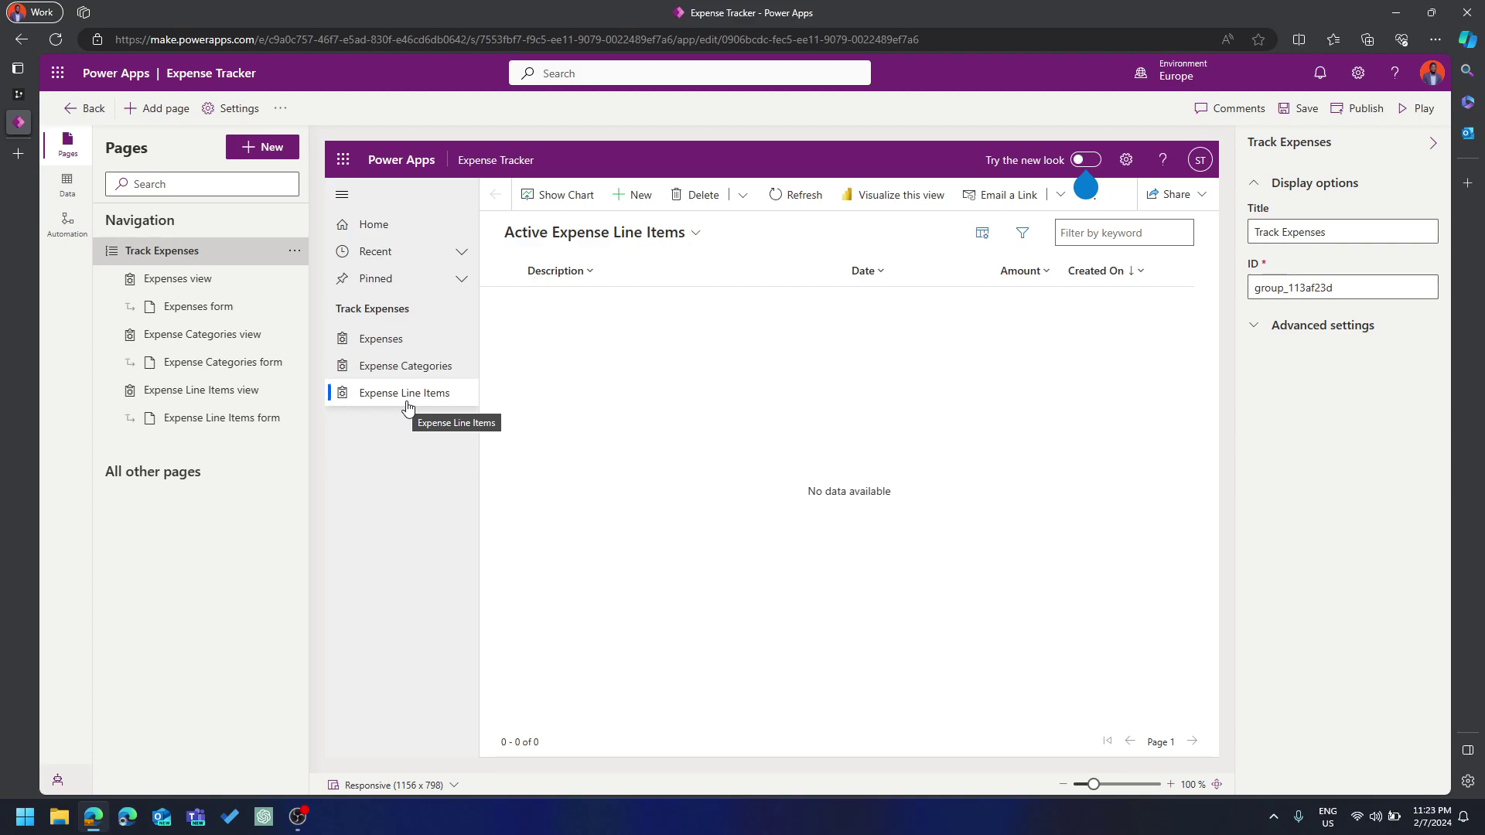
Save and publish the Expense Tracker app, and launch it in play mode
click(1300, 109)
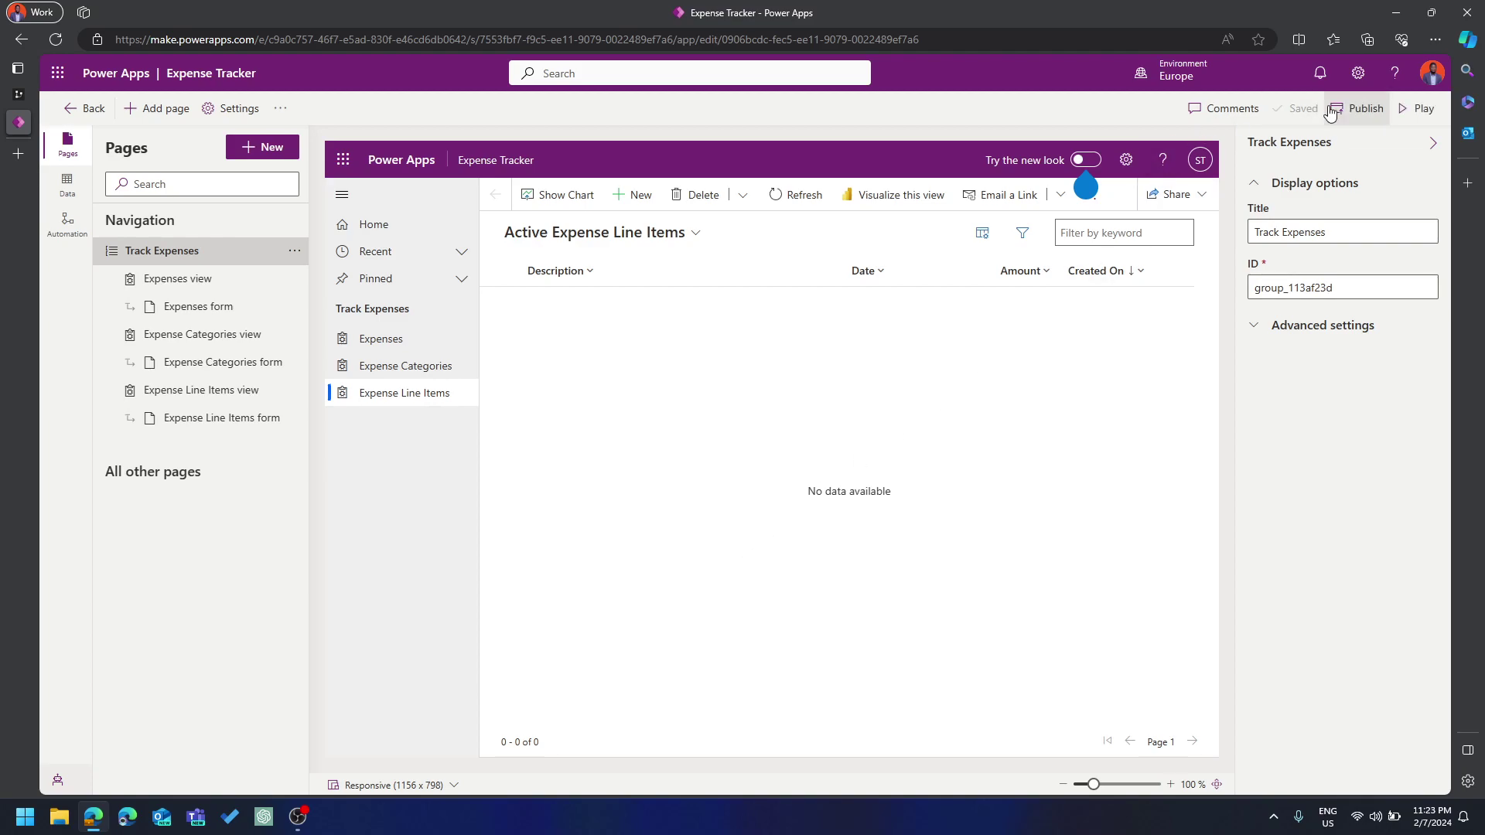
click(1331, 110)
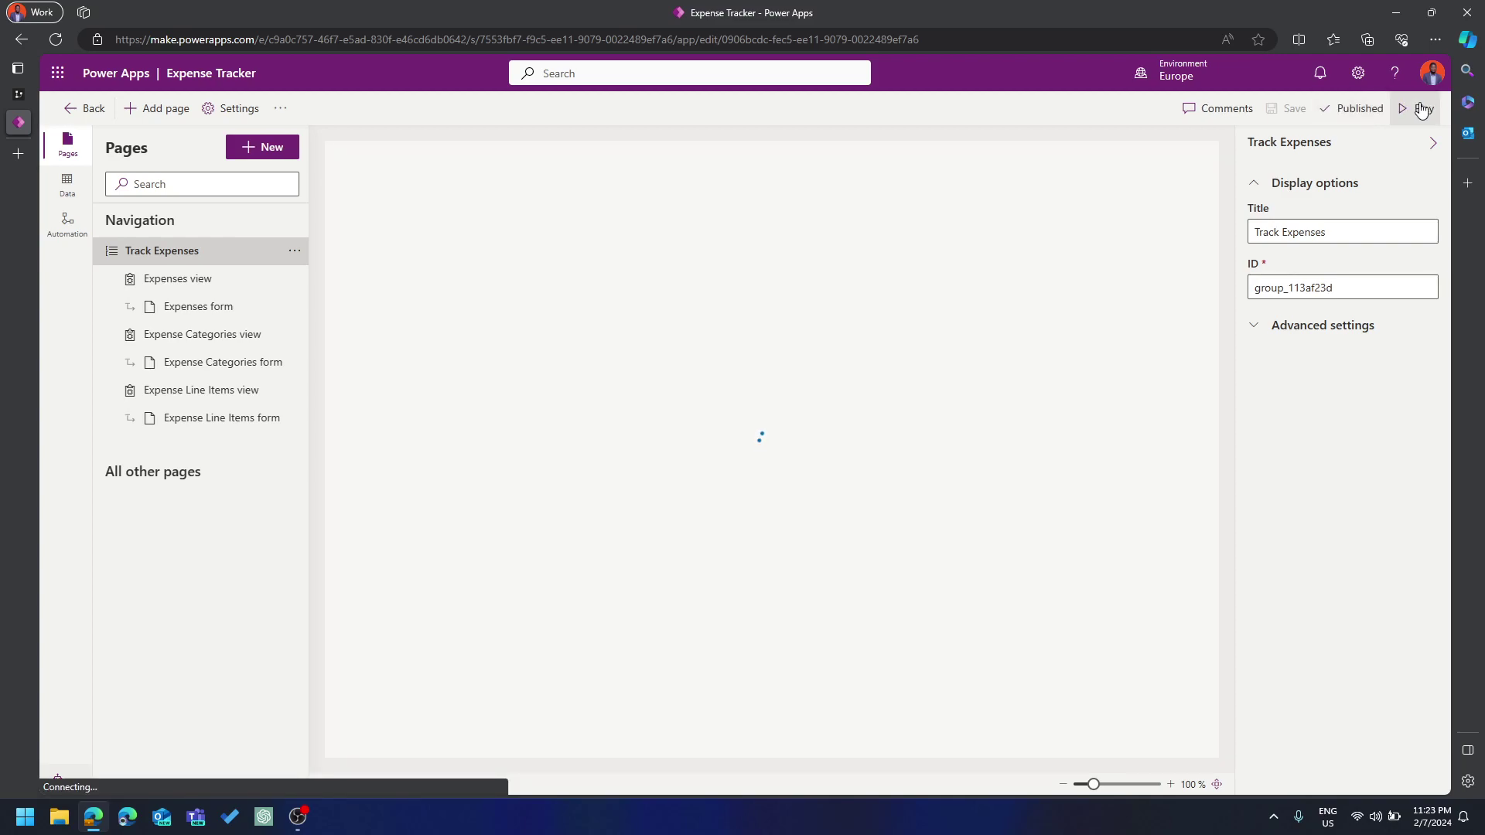
click(1423, 109)
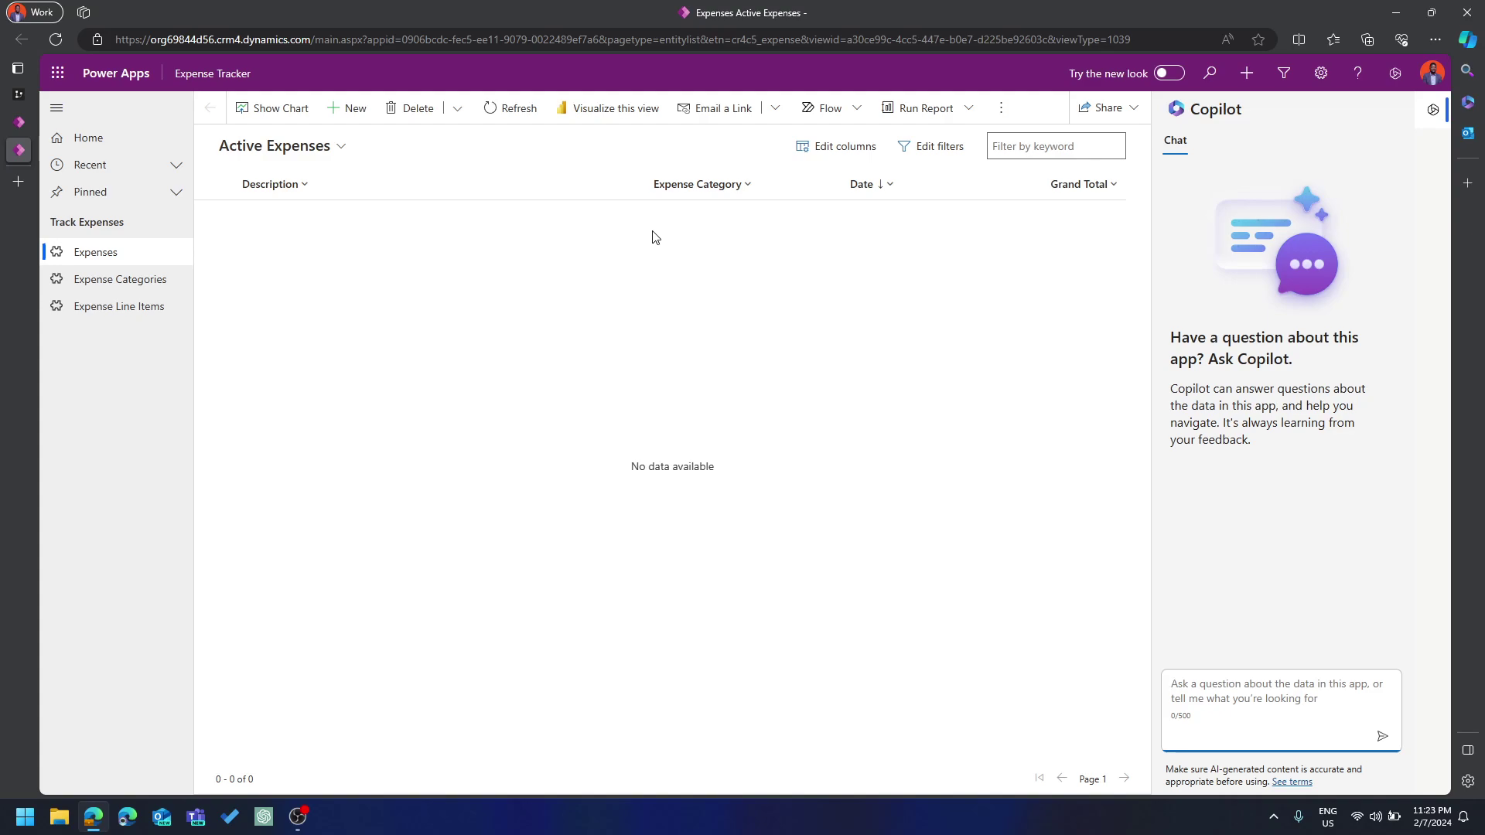
Create and save an expense category with Client Onboarding as both its category name and description
click(136, 284)
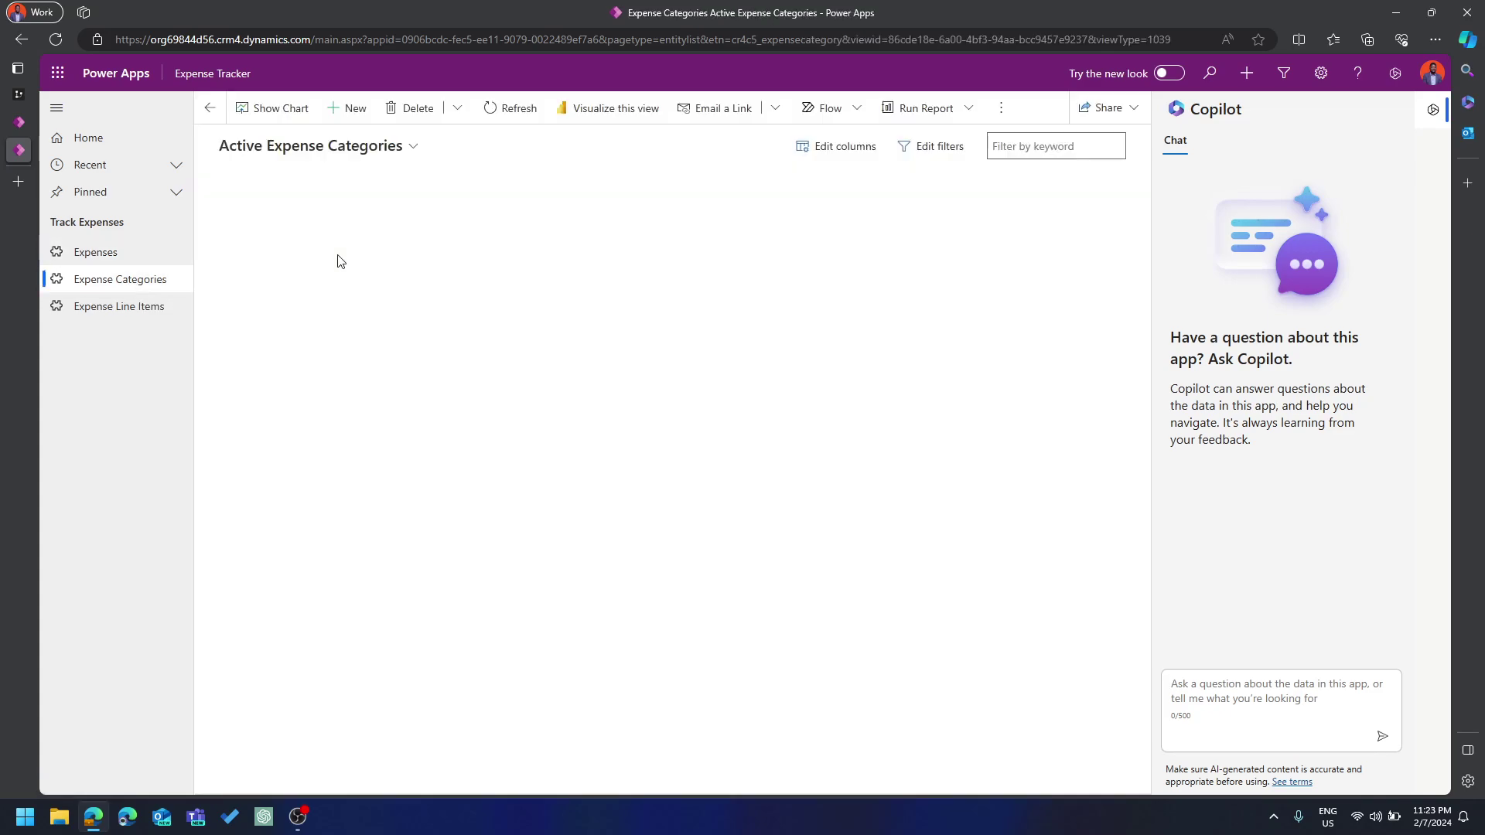
click(351, 109)
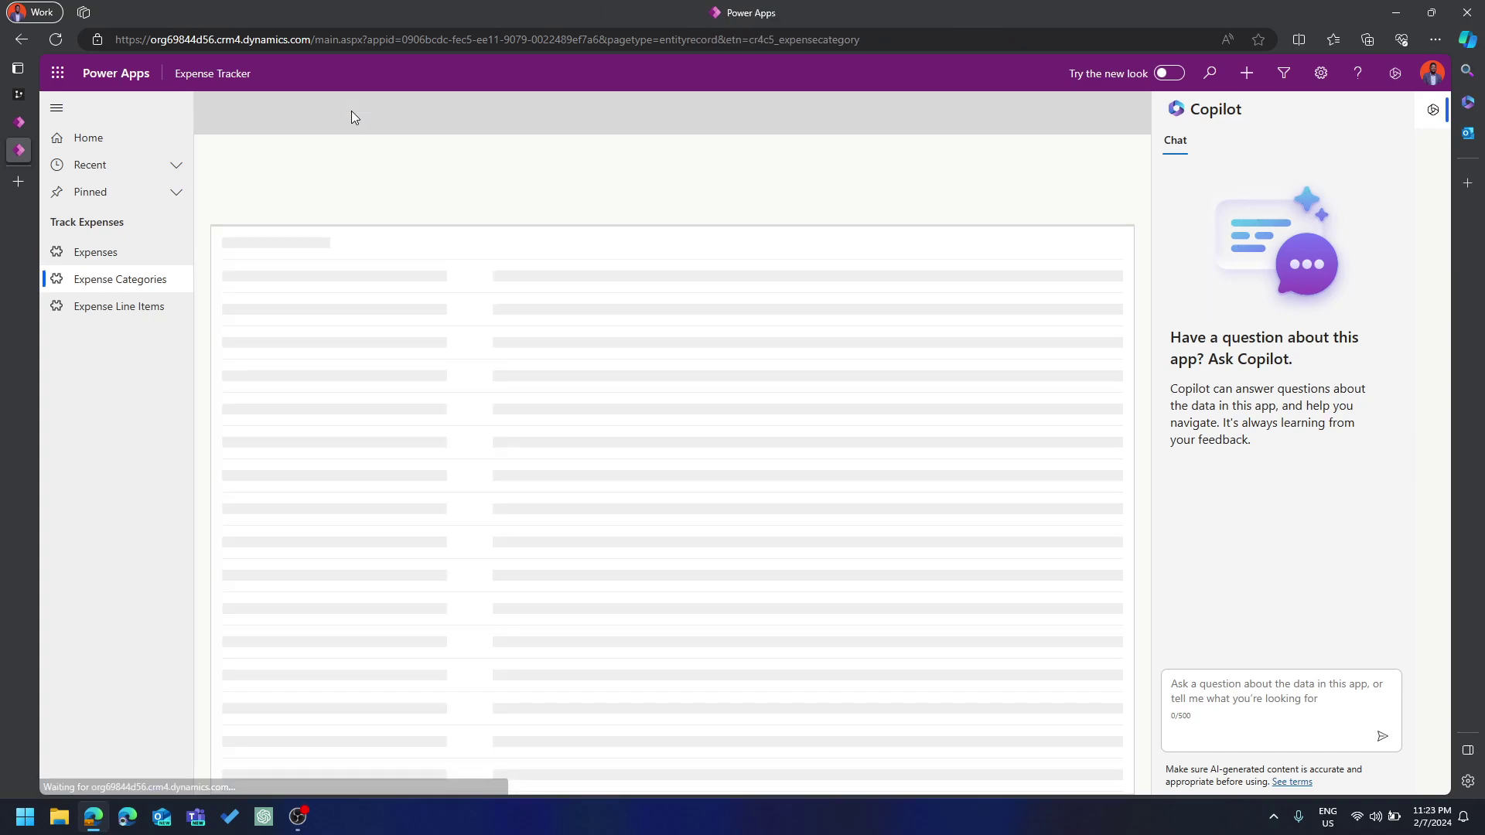
click(415, 238)
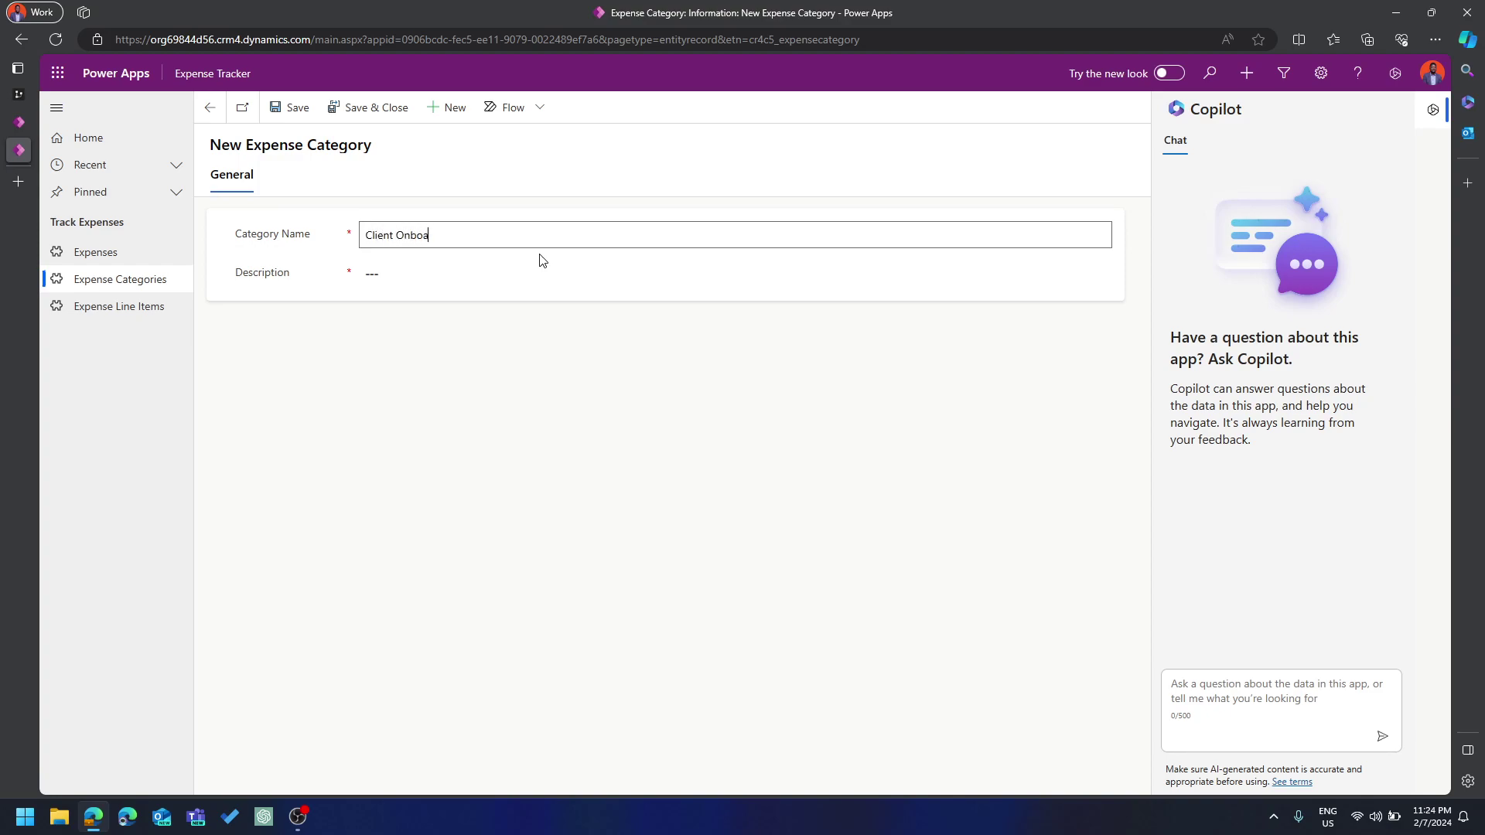
key(ctrl+a)
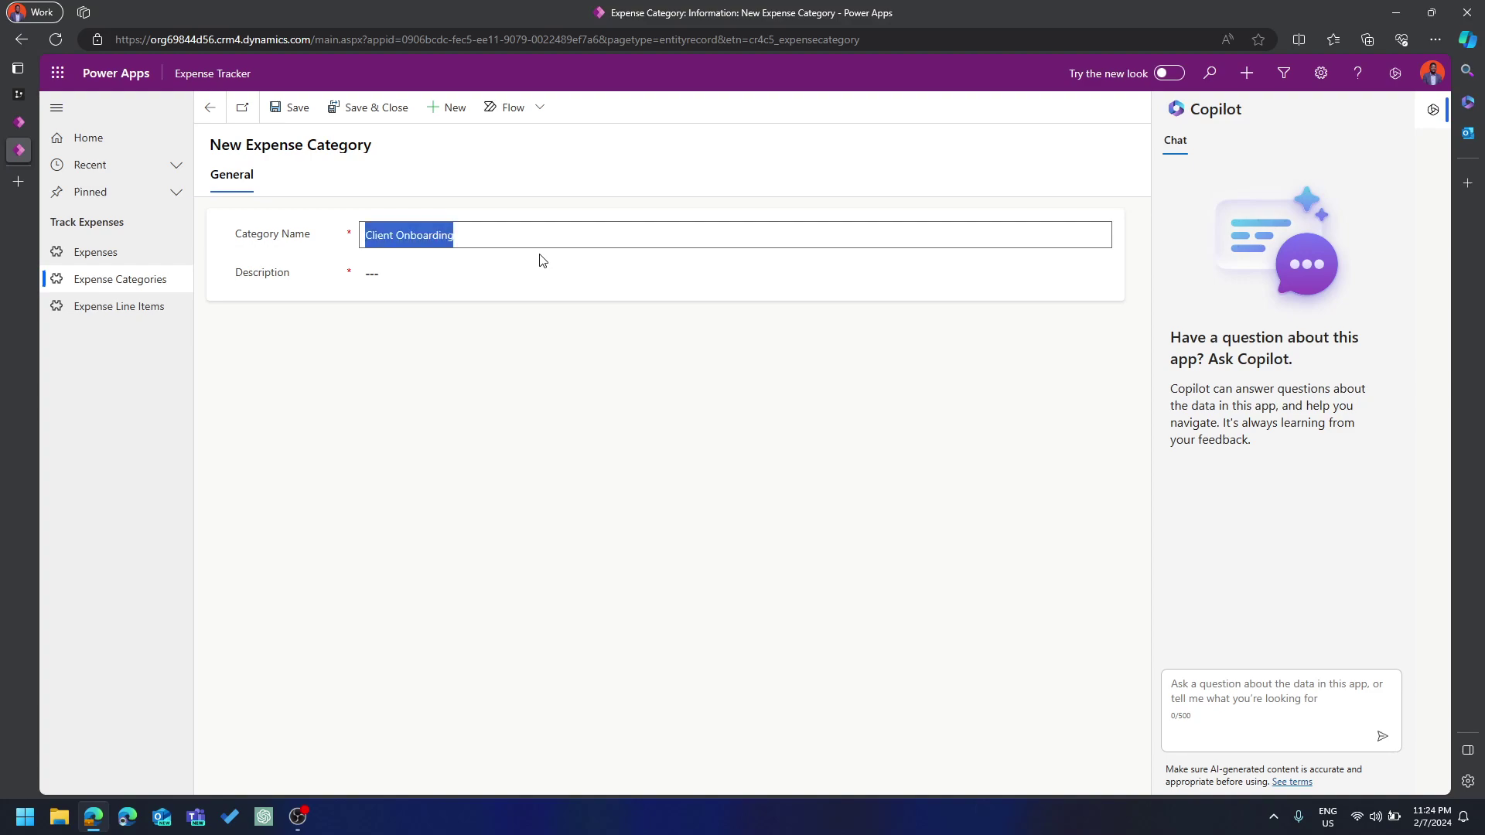
key(ctrl+c)
click(512, 271)
key(ctrl+v)
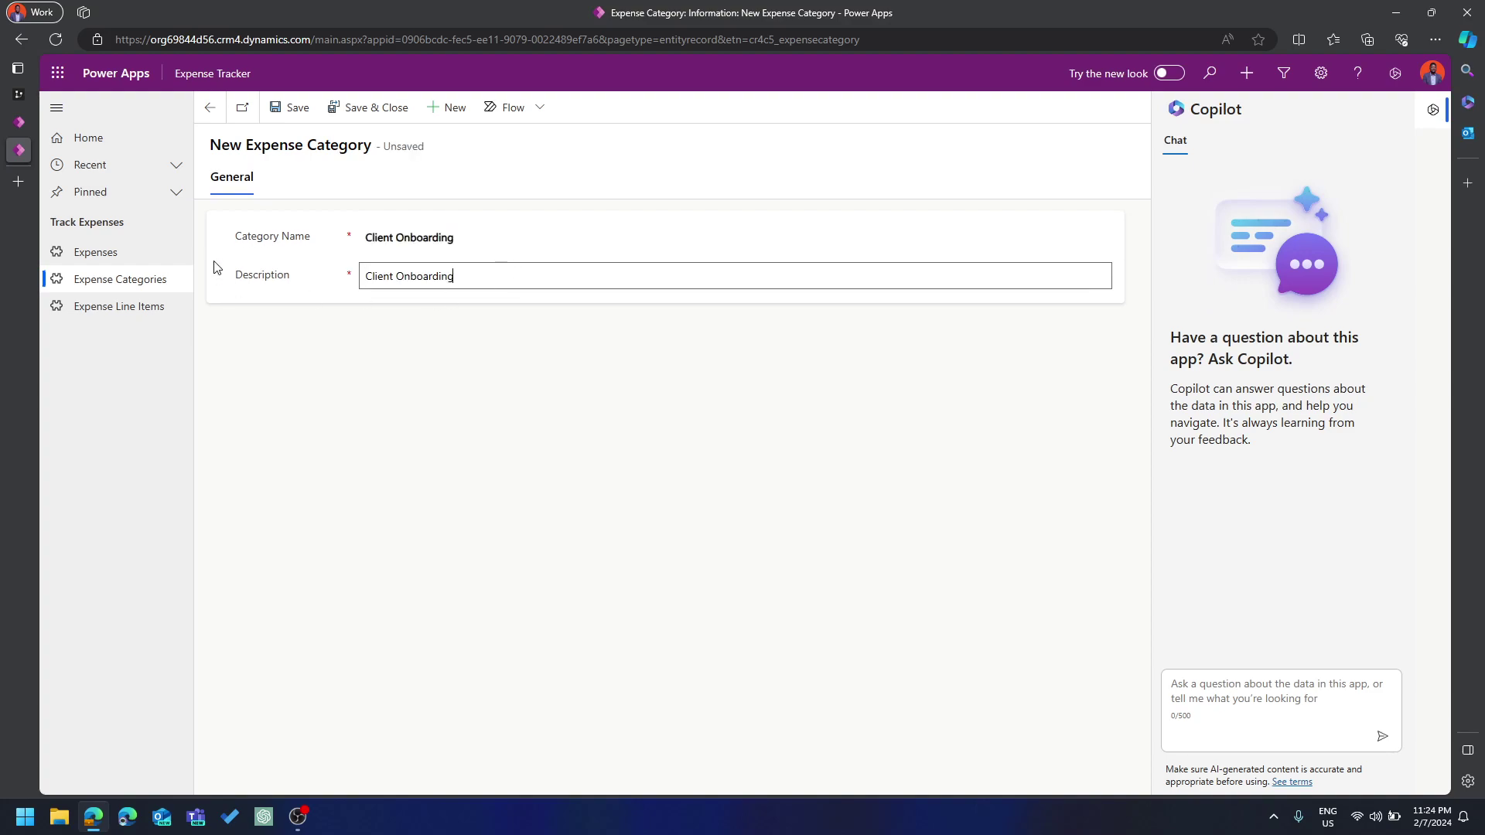
click(294, 107)
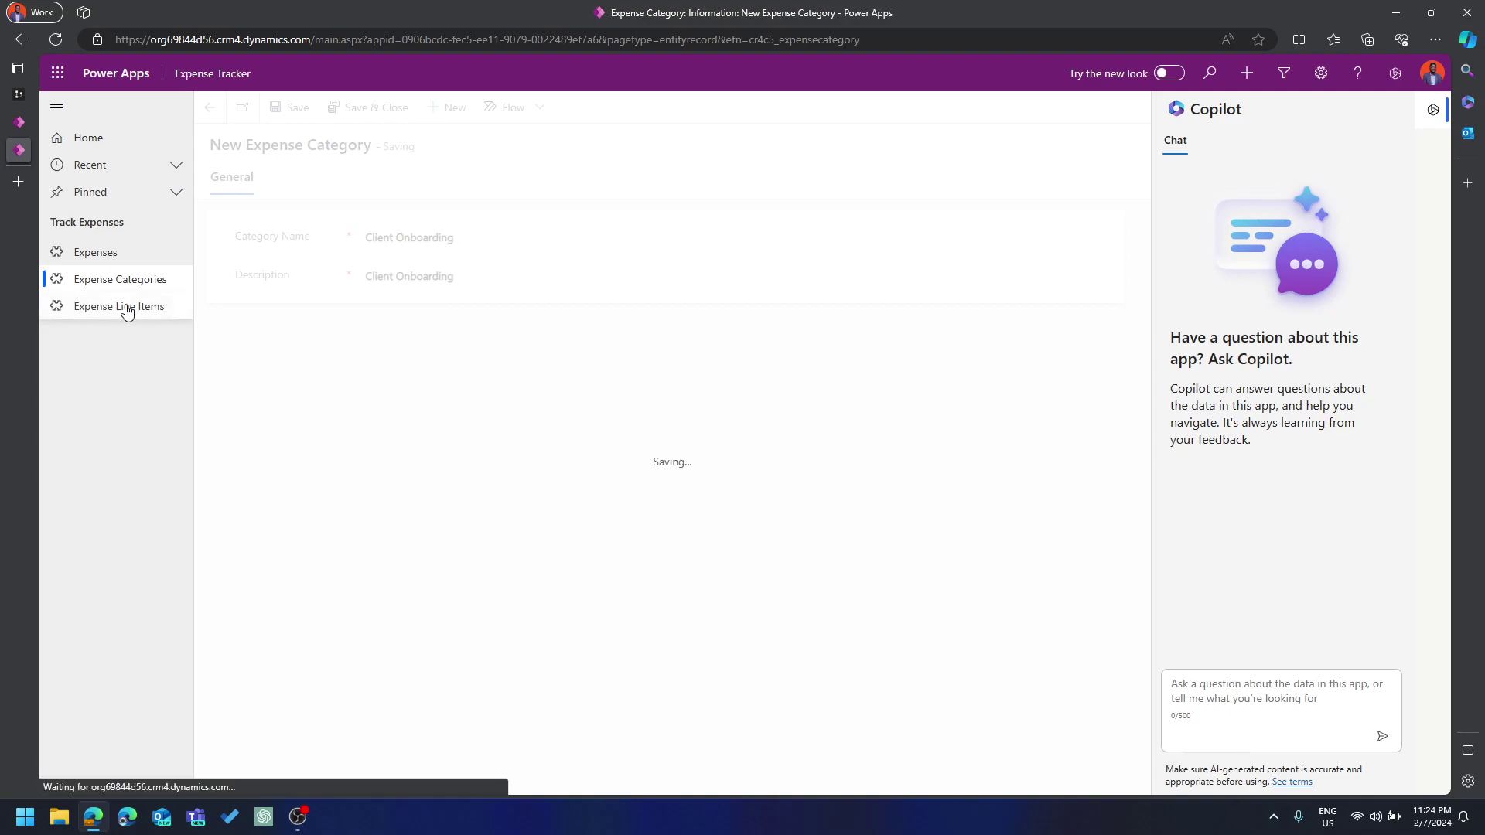
Start a new record in Expenses and enter a description for a meeting with the named contact
click(99, 256)
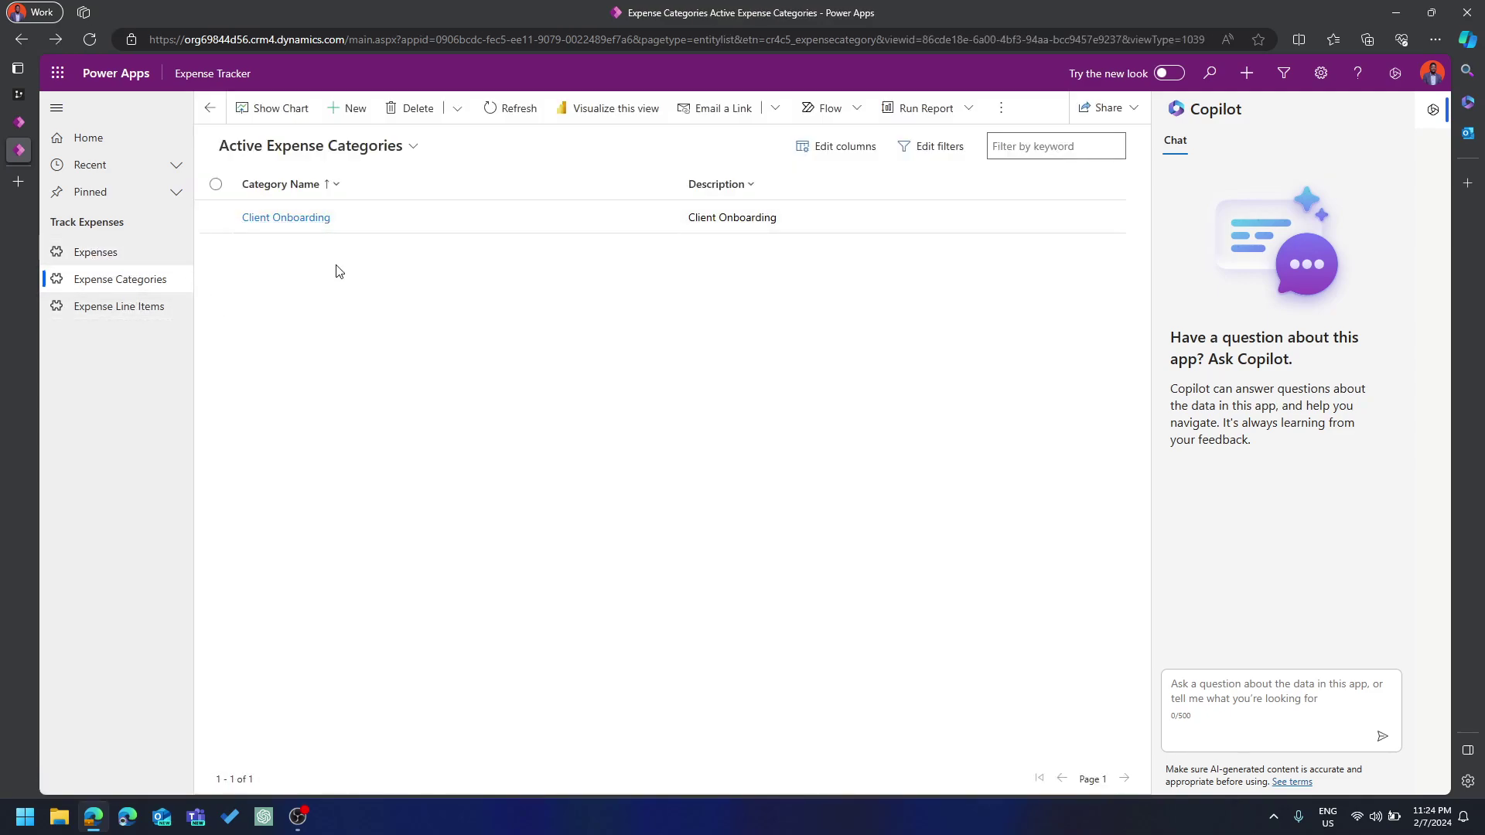
click(96, 257)
click(345, 109)
click(413, 233)
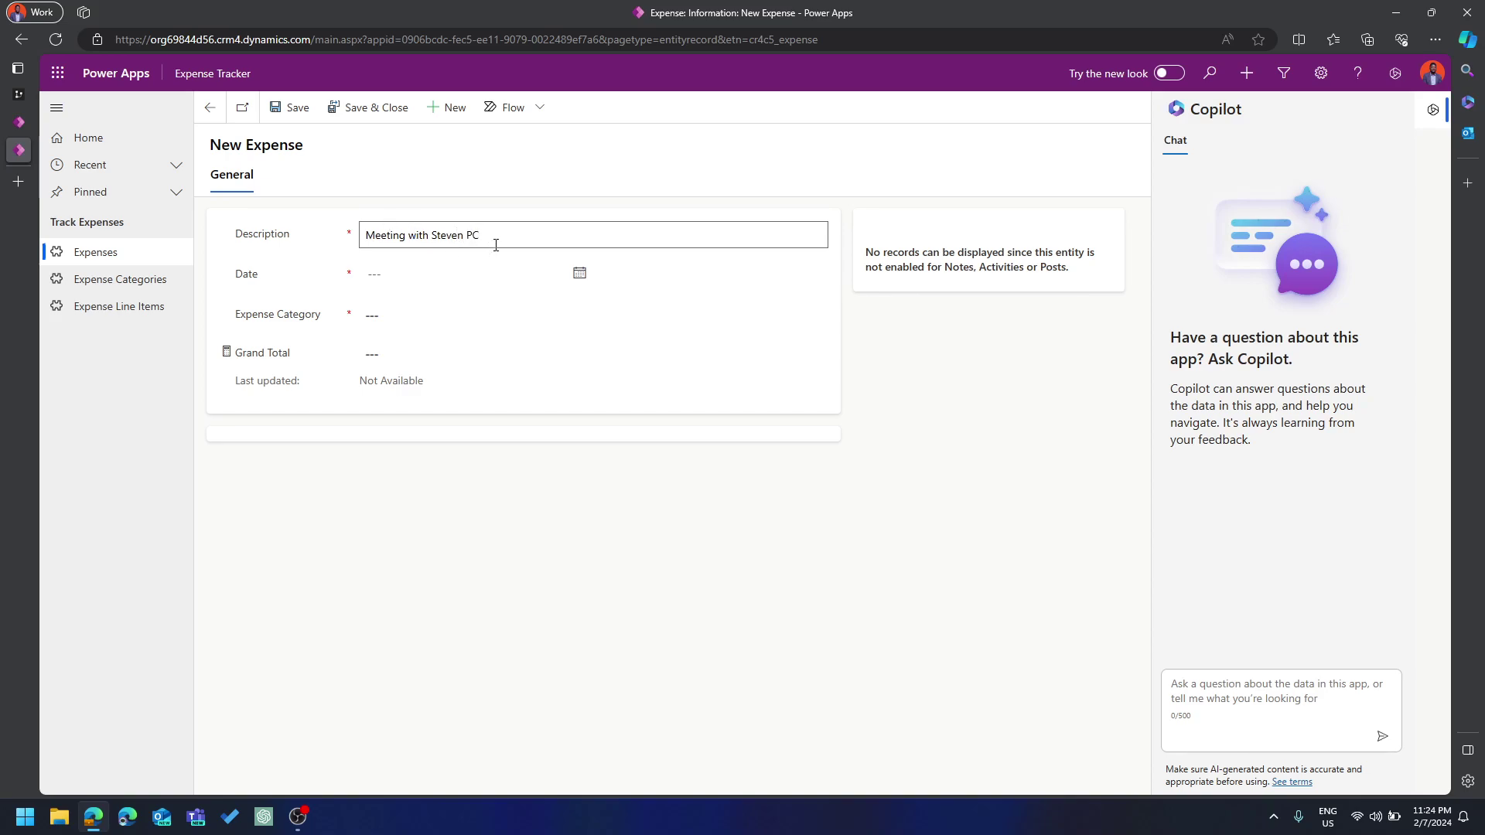
Set the new expense's date to 2/7/2024 and its time to 11:00 AM
click(579, 273)
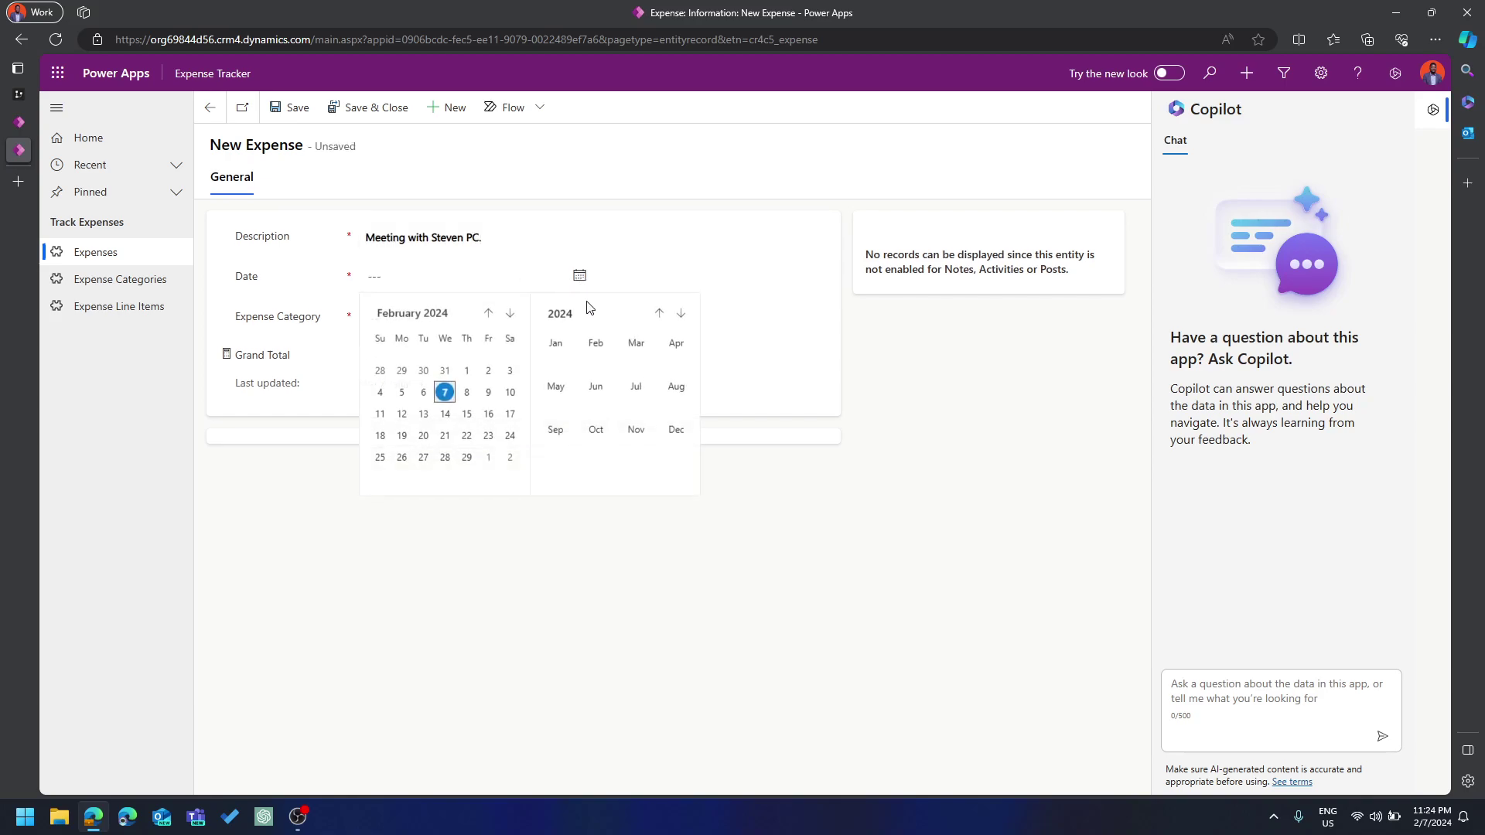
click(446, 390)
click(815, 276)
scroll(719, 418, down, 3)
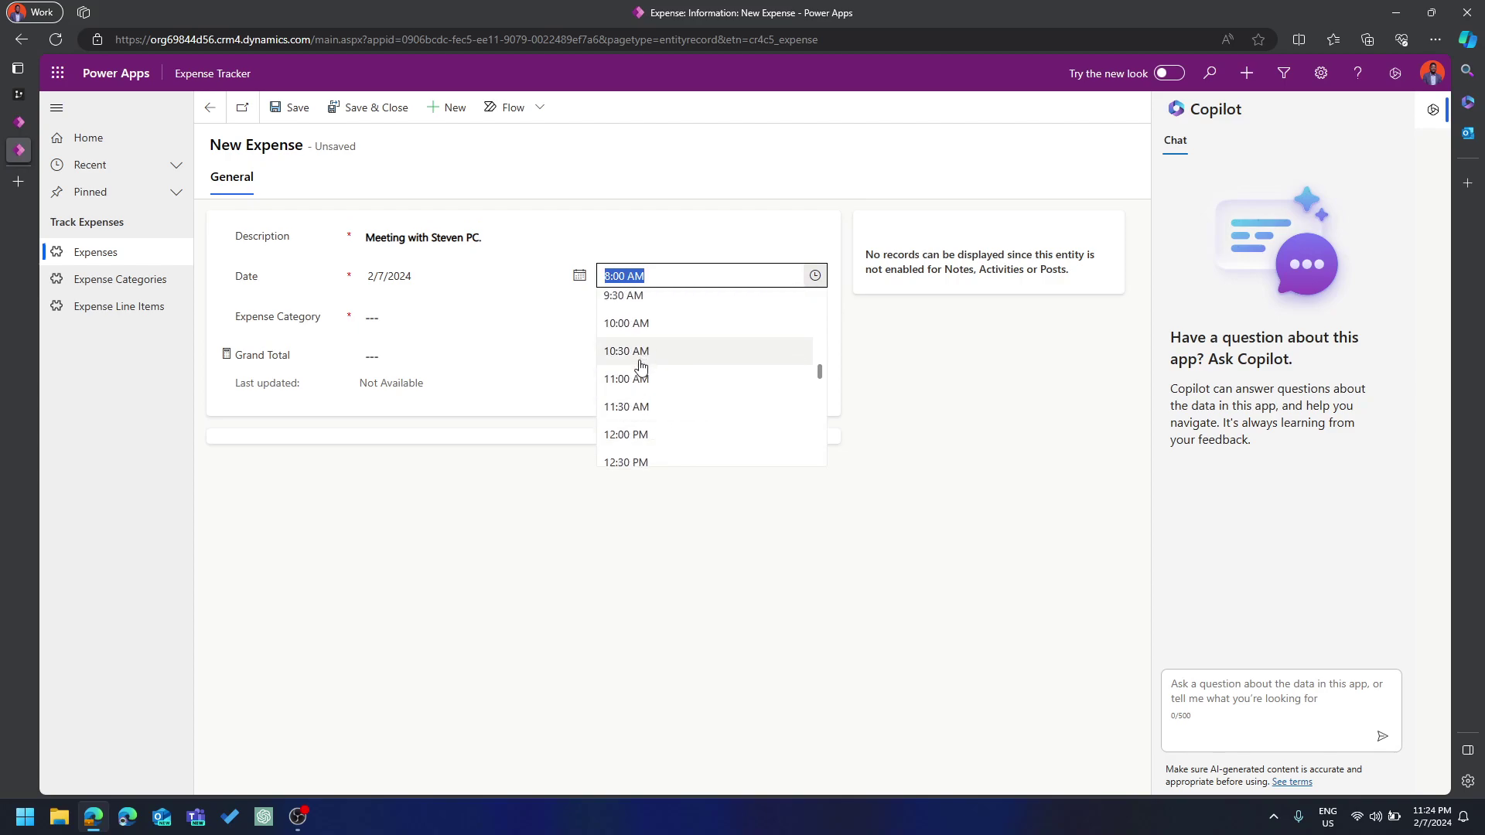
click(652, 379)
Assign the Client Onboarding category to the new expense and save the record
click(420, 323)
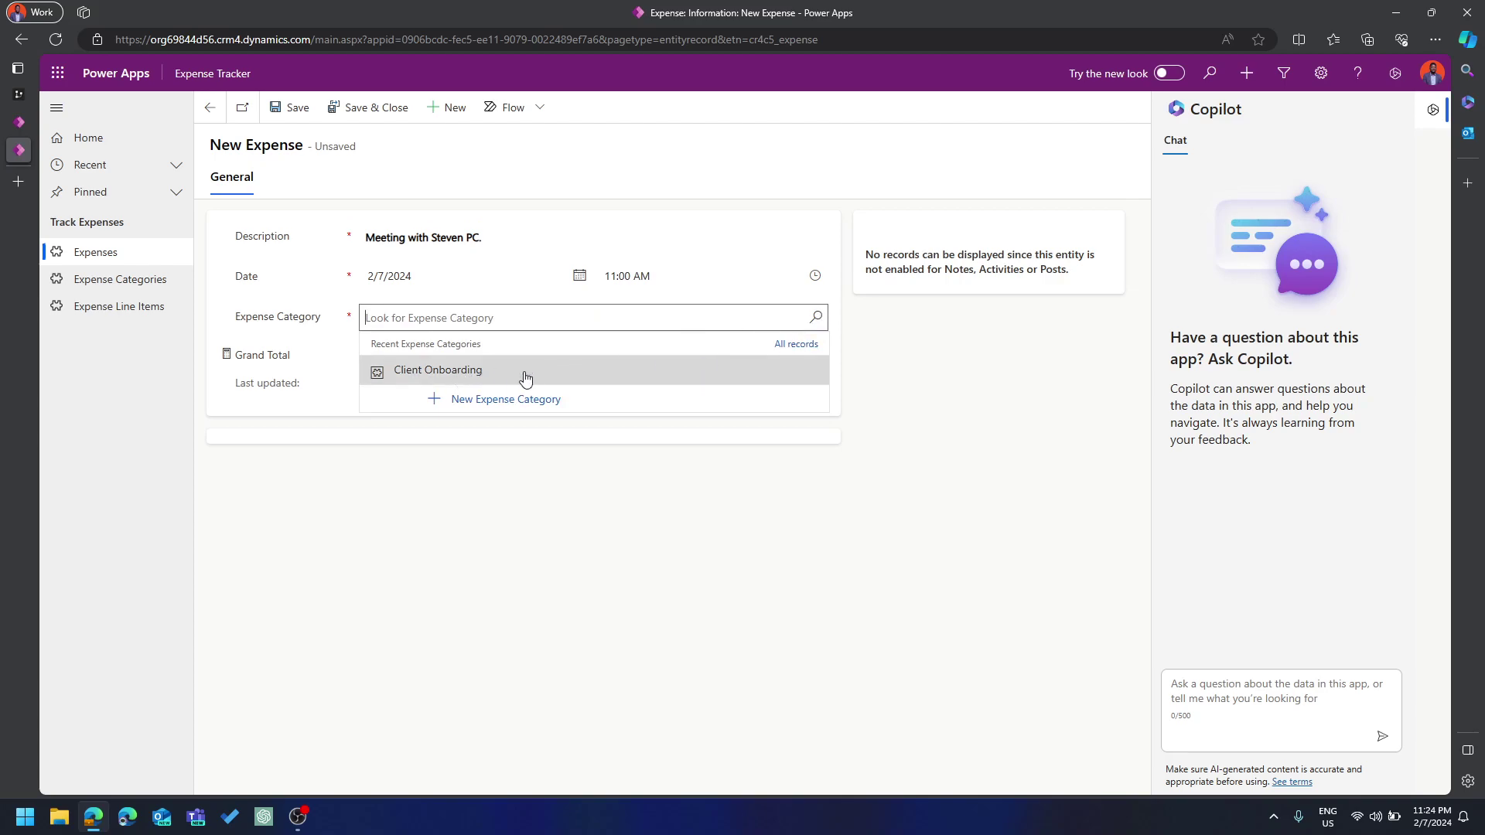
click(442, 371)
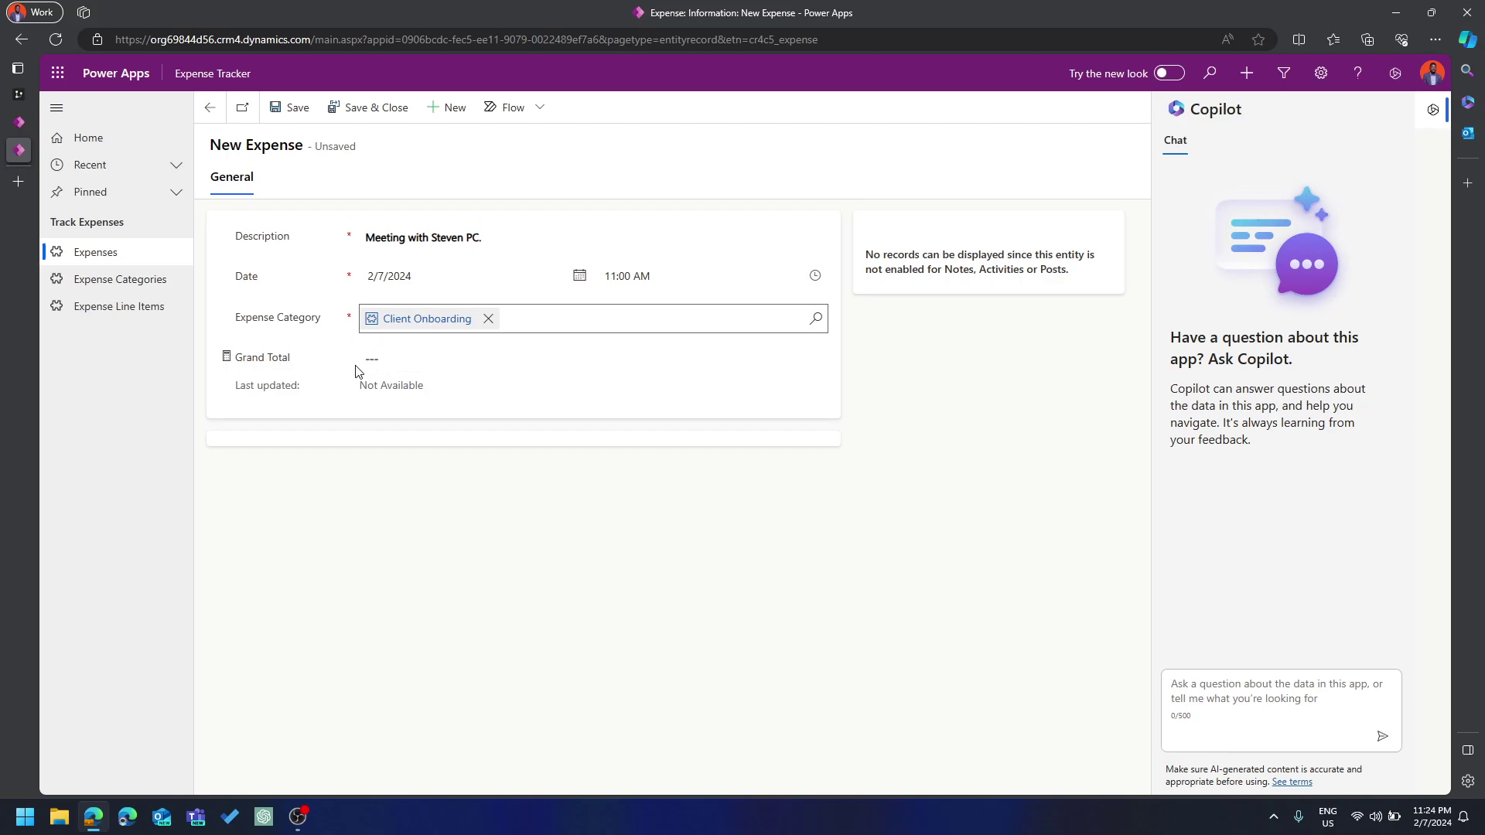
click(294, 112)
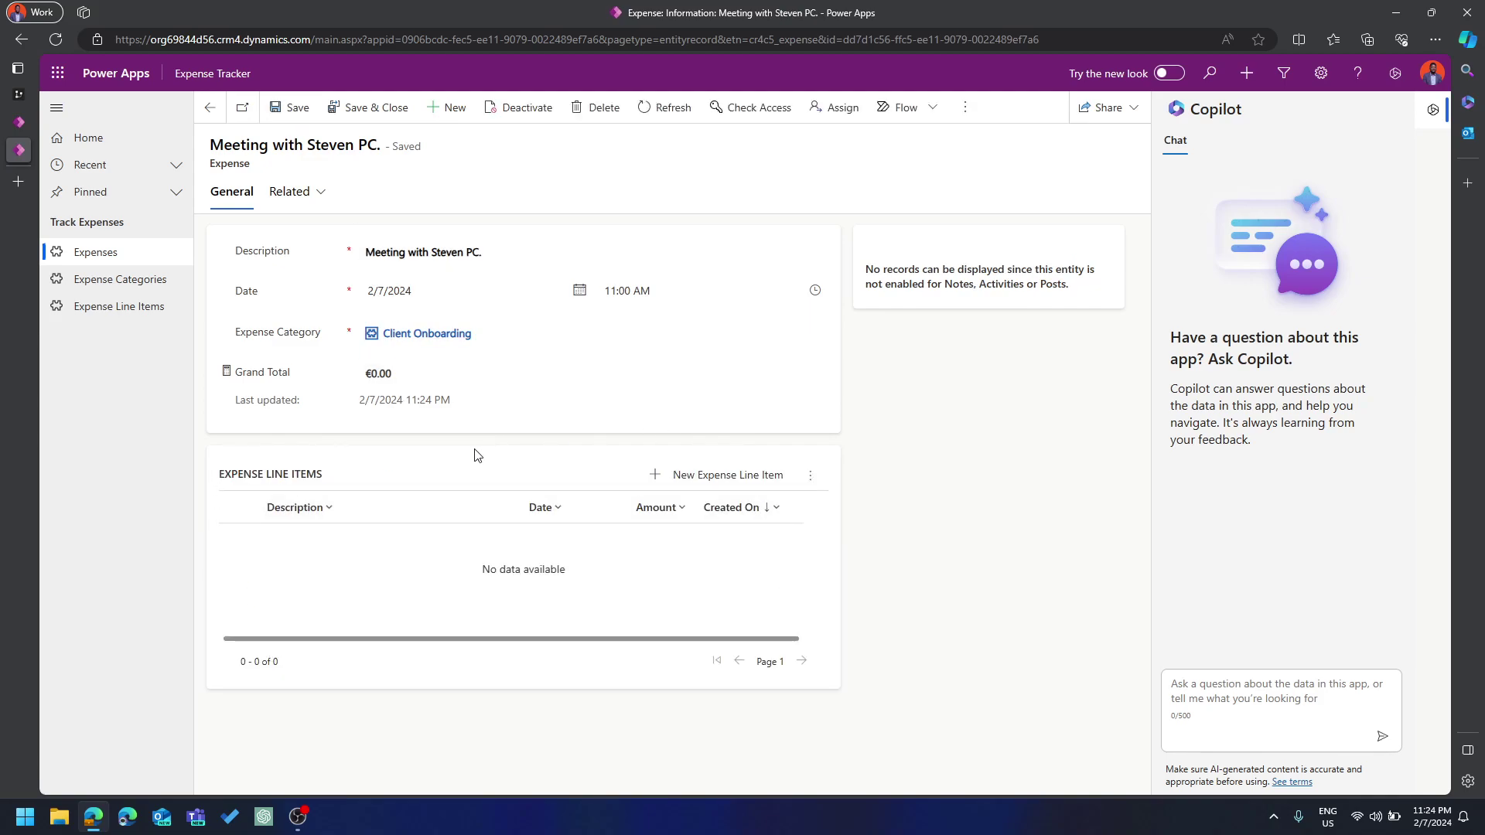
Start a new line item on the saved expense with the description Taxi, dated 2/7/2024 at 10:00 AM
click(692, 478)
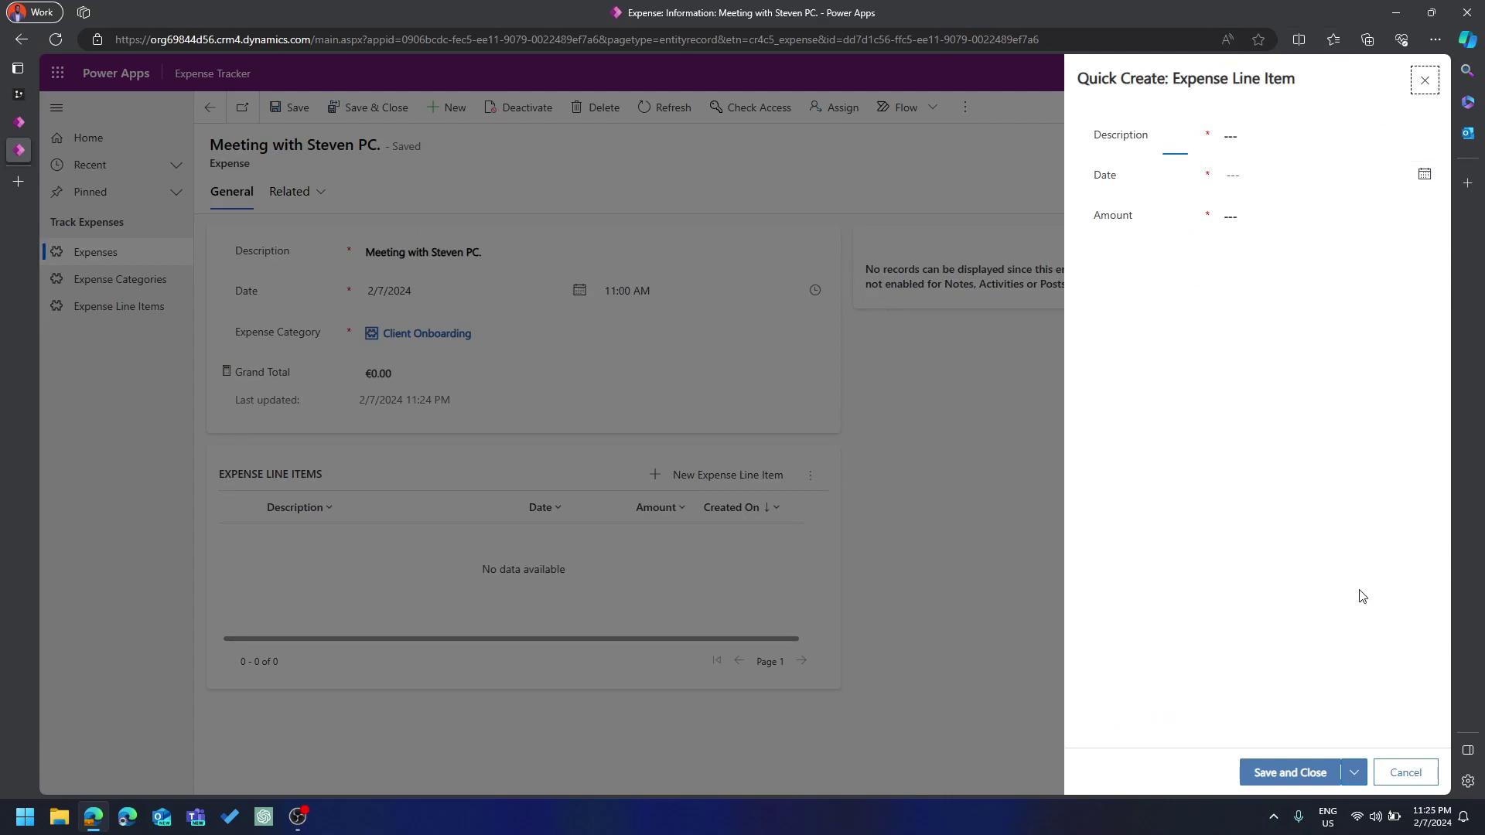
click(1273, 142)
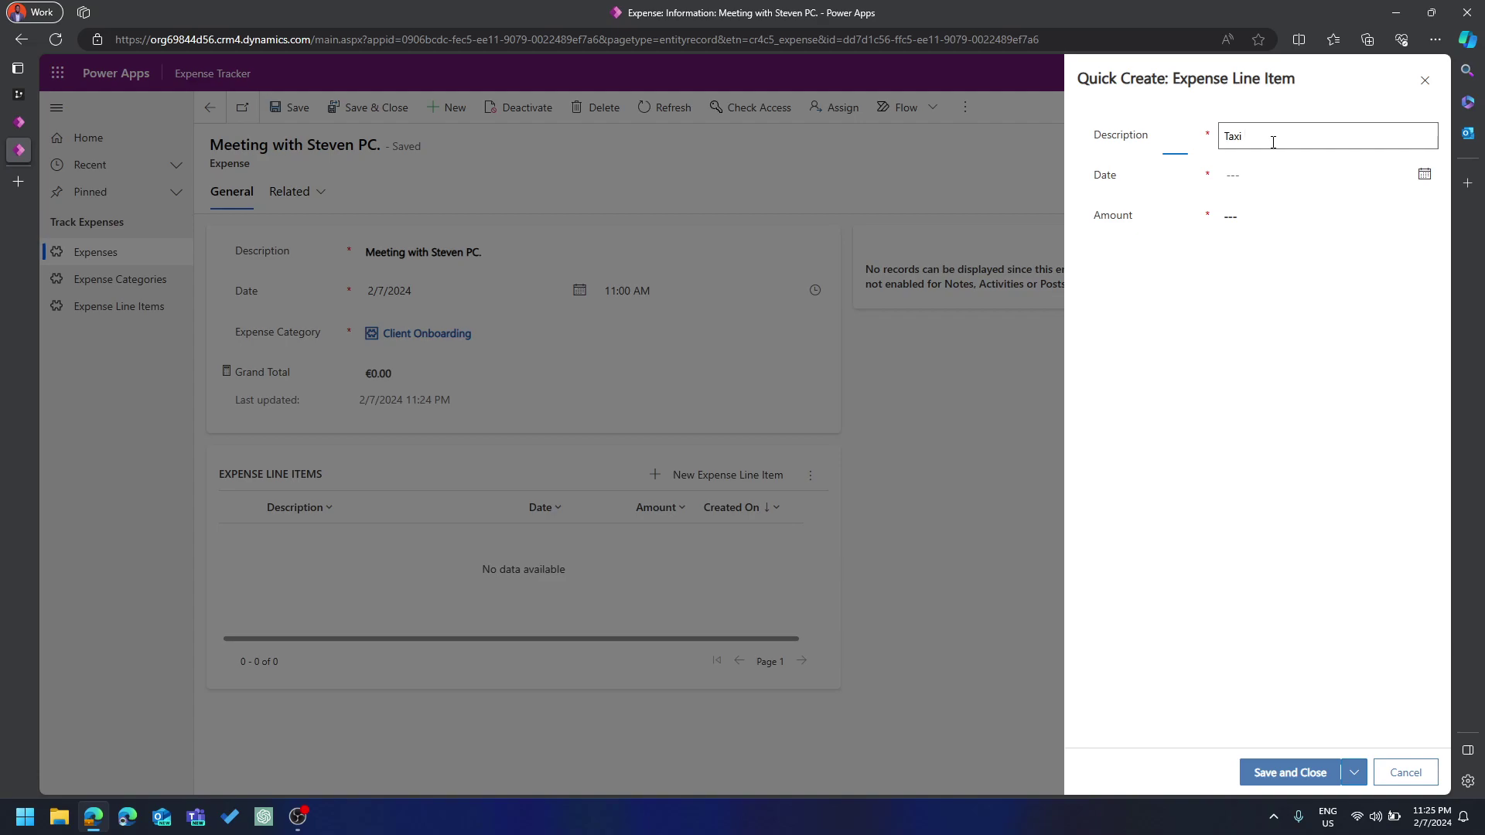
click(1254, 167)
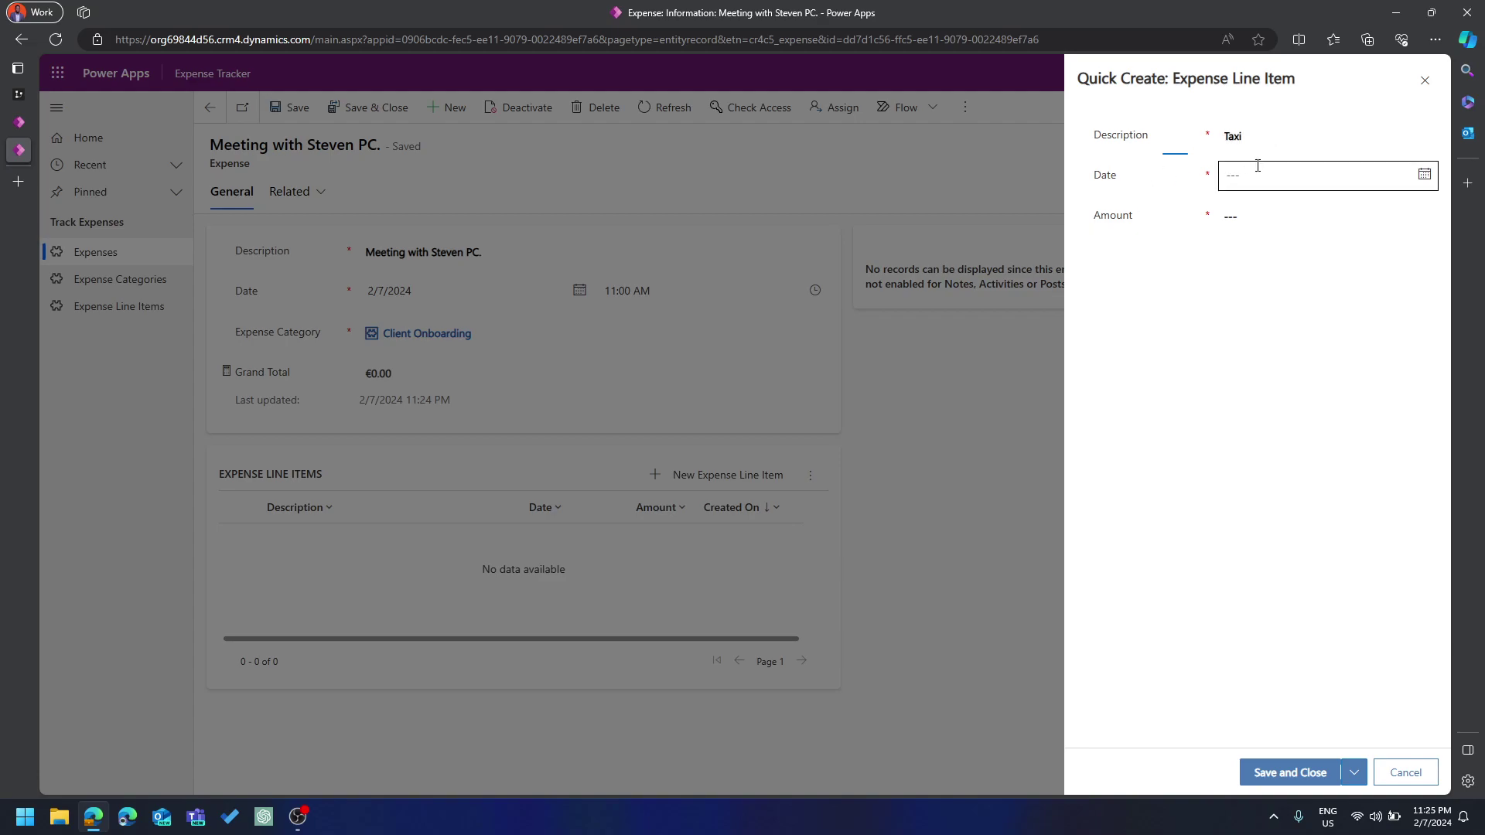
click(1424, 174)
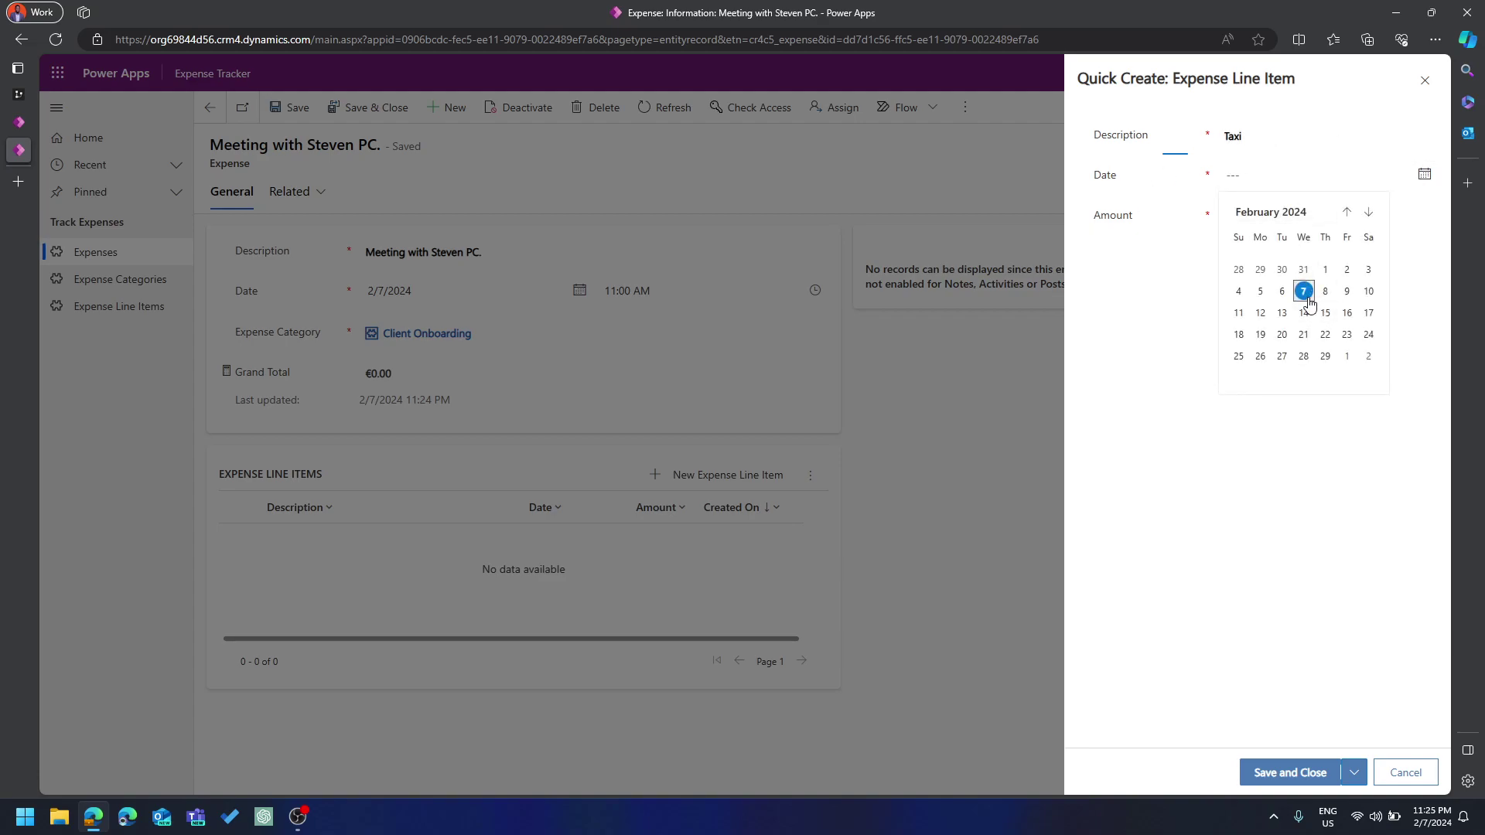
click(1306, 299)
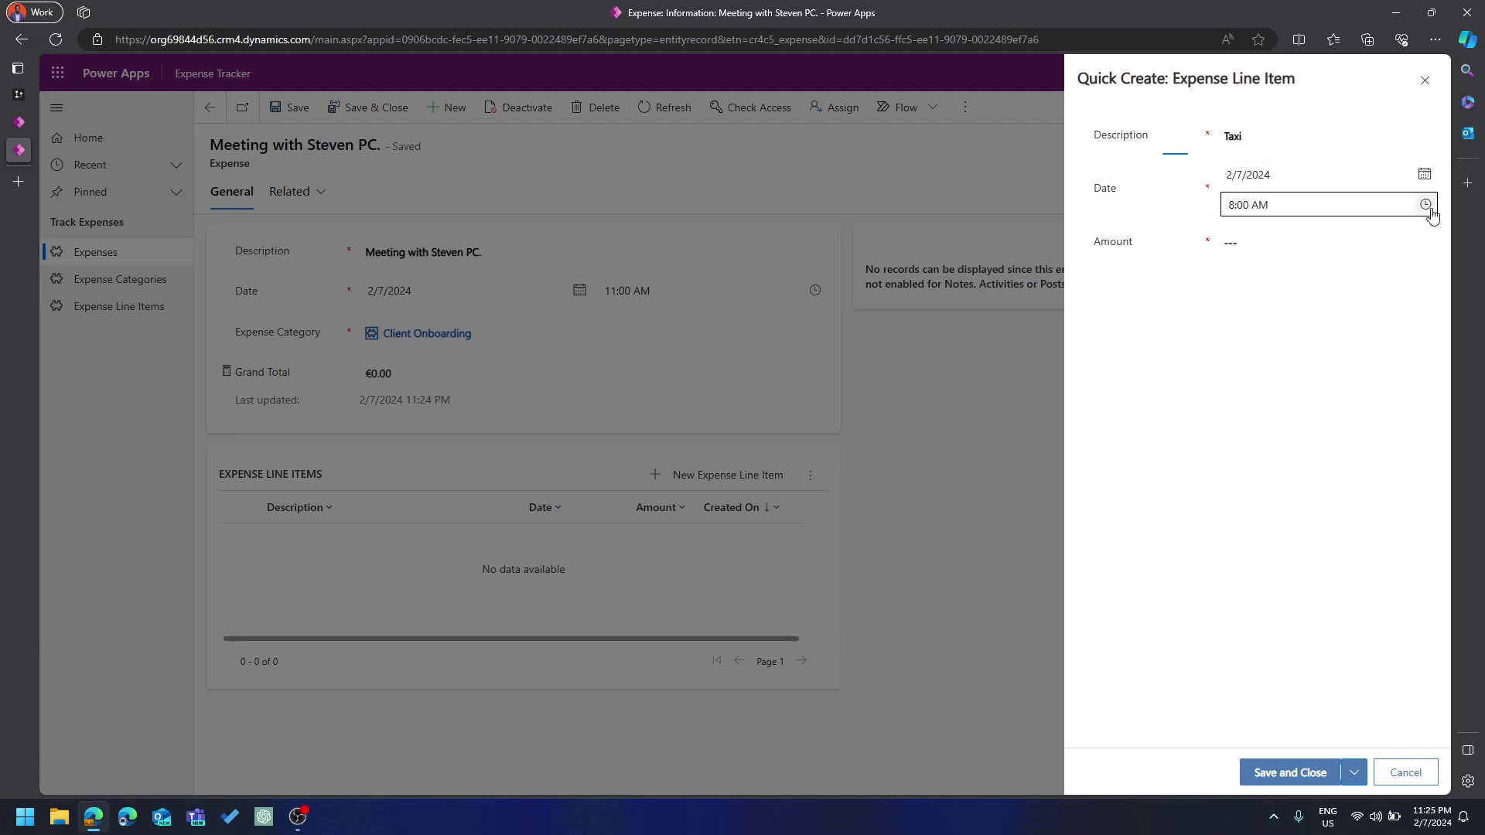
click(1426, 207)
scroll(1296, 350, down, 2)
click(1252, 364)
Set the Taxi line item's amount to 122, then save it and start another line item
click(1245, 247)
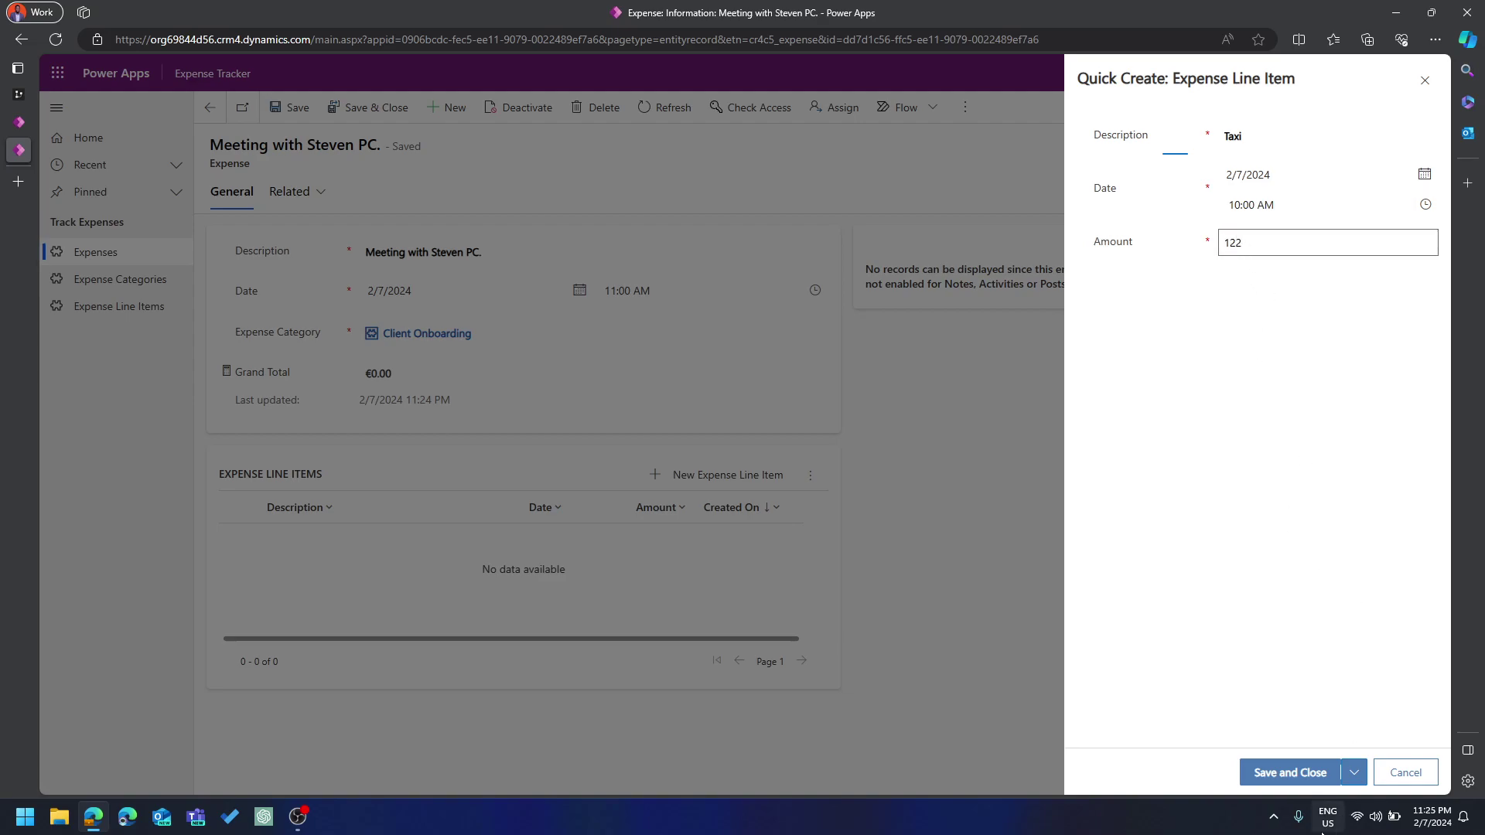
click(1285, 771)
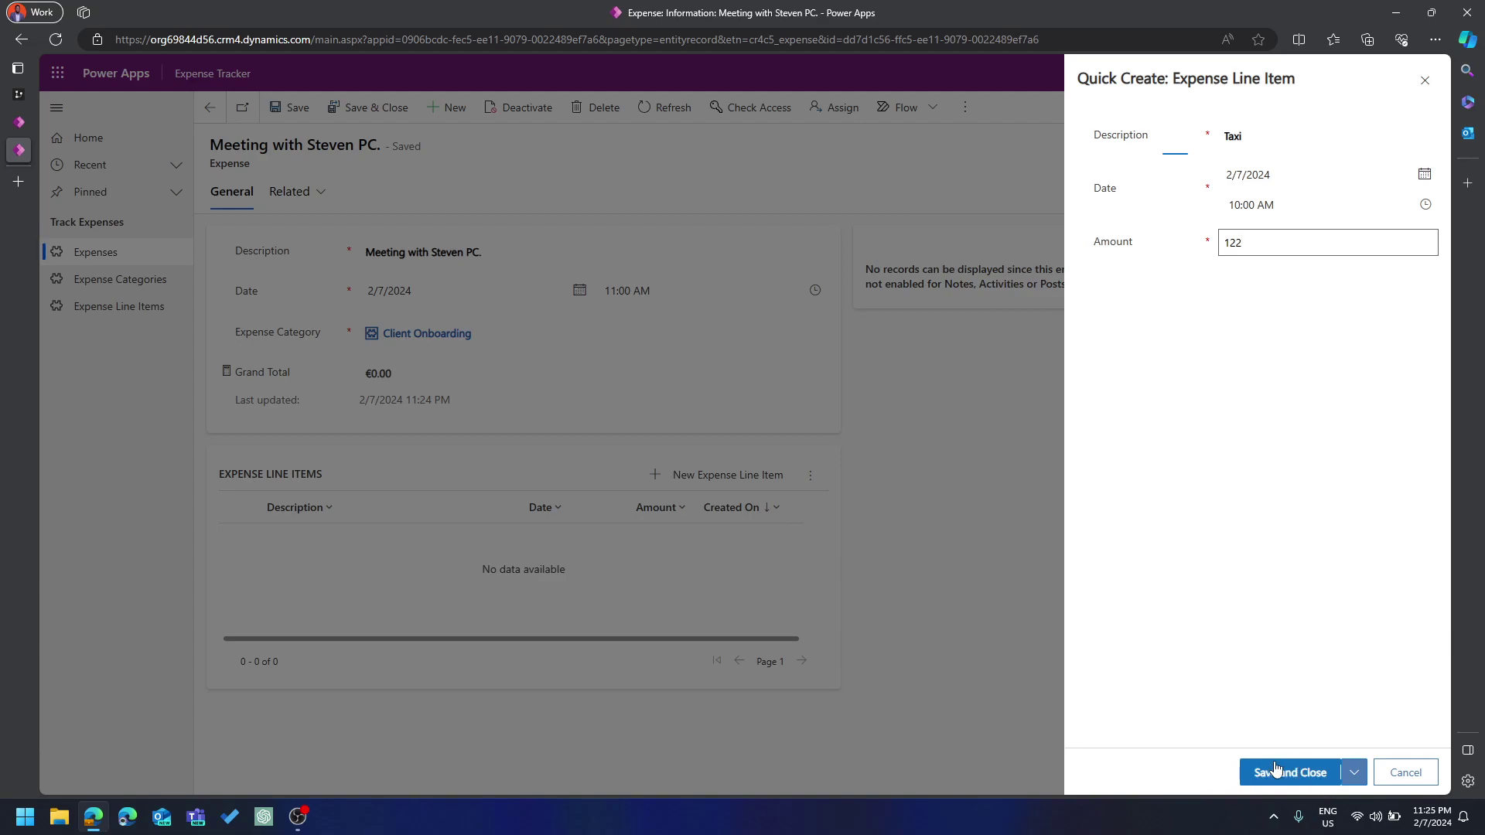
click(1350, 772)
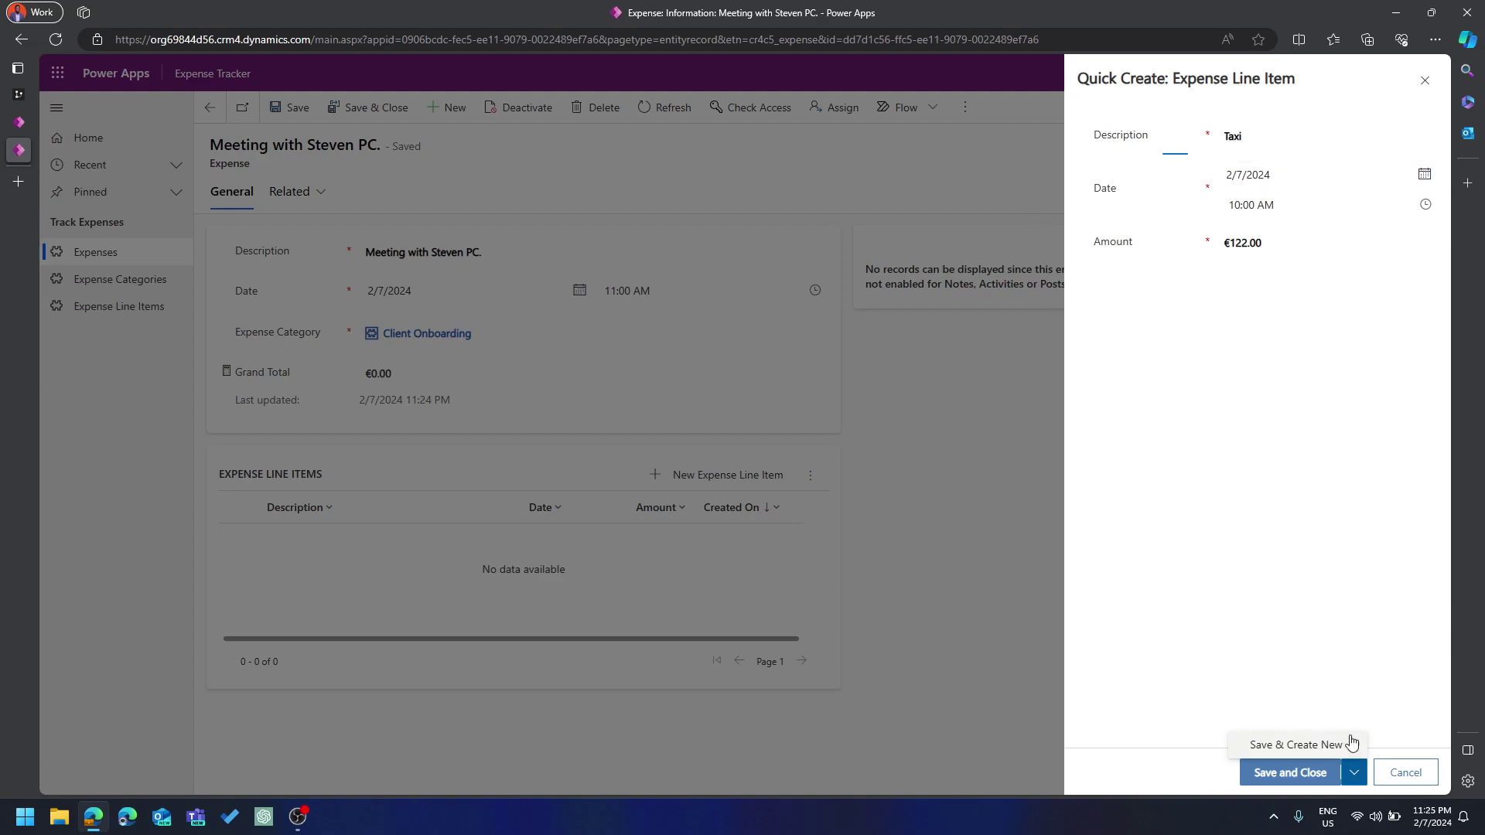
click(1329, 747)
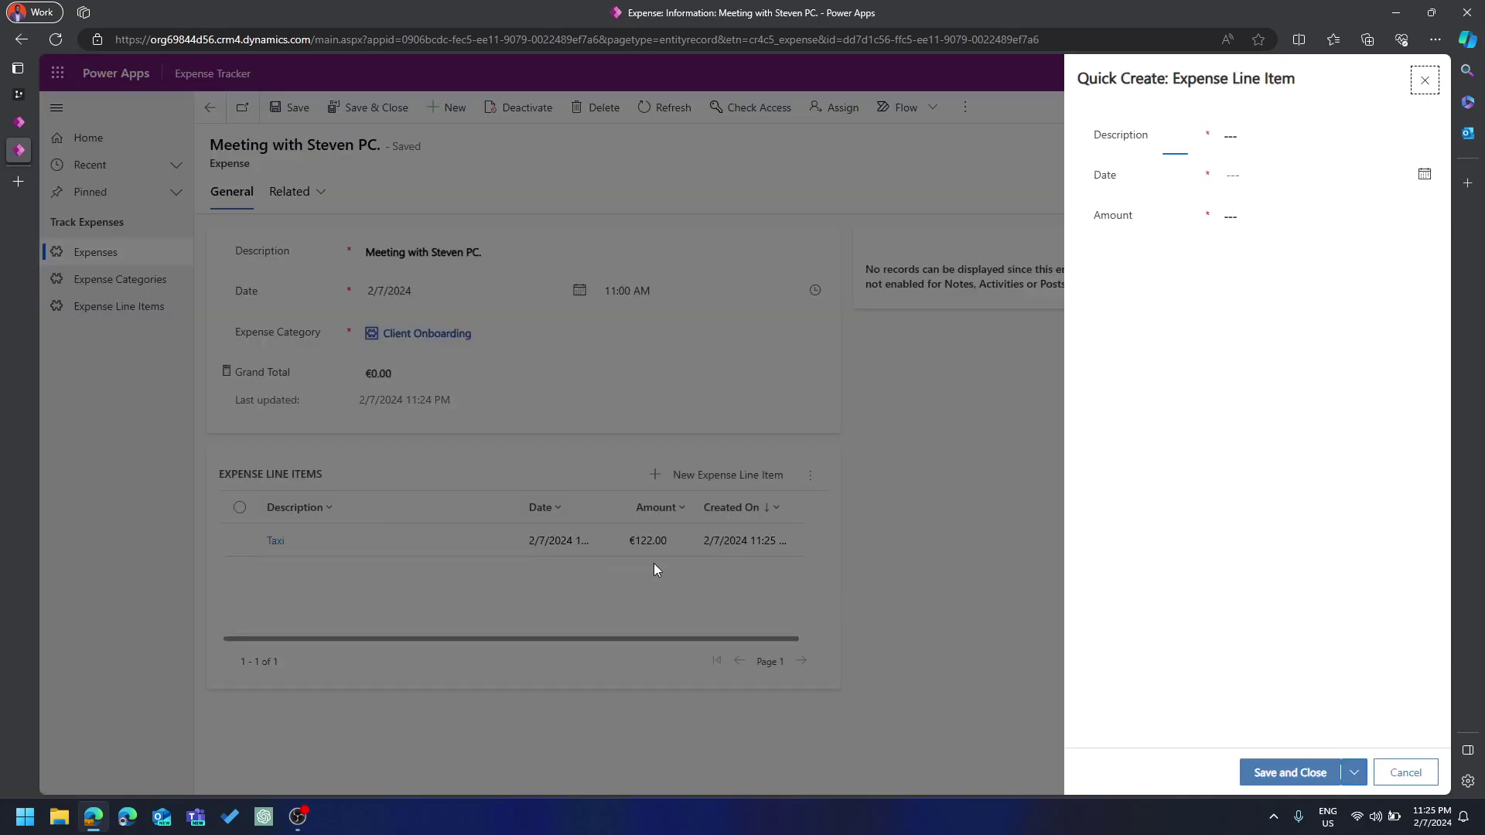
Describe the second line item as a lunch with the named contact and date it 2/7/2024
click(1245, 137)
text(Lunch)
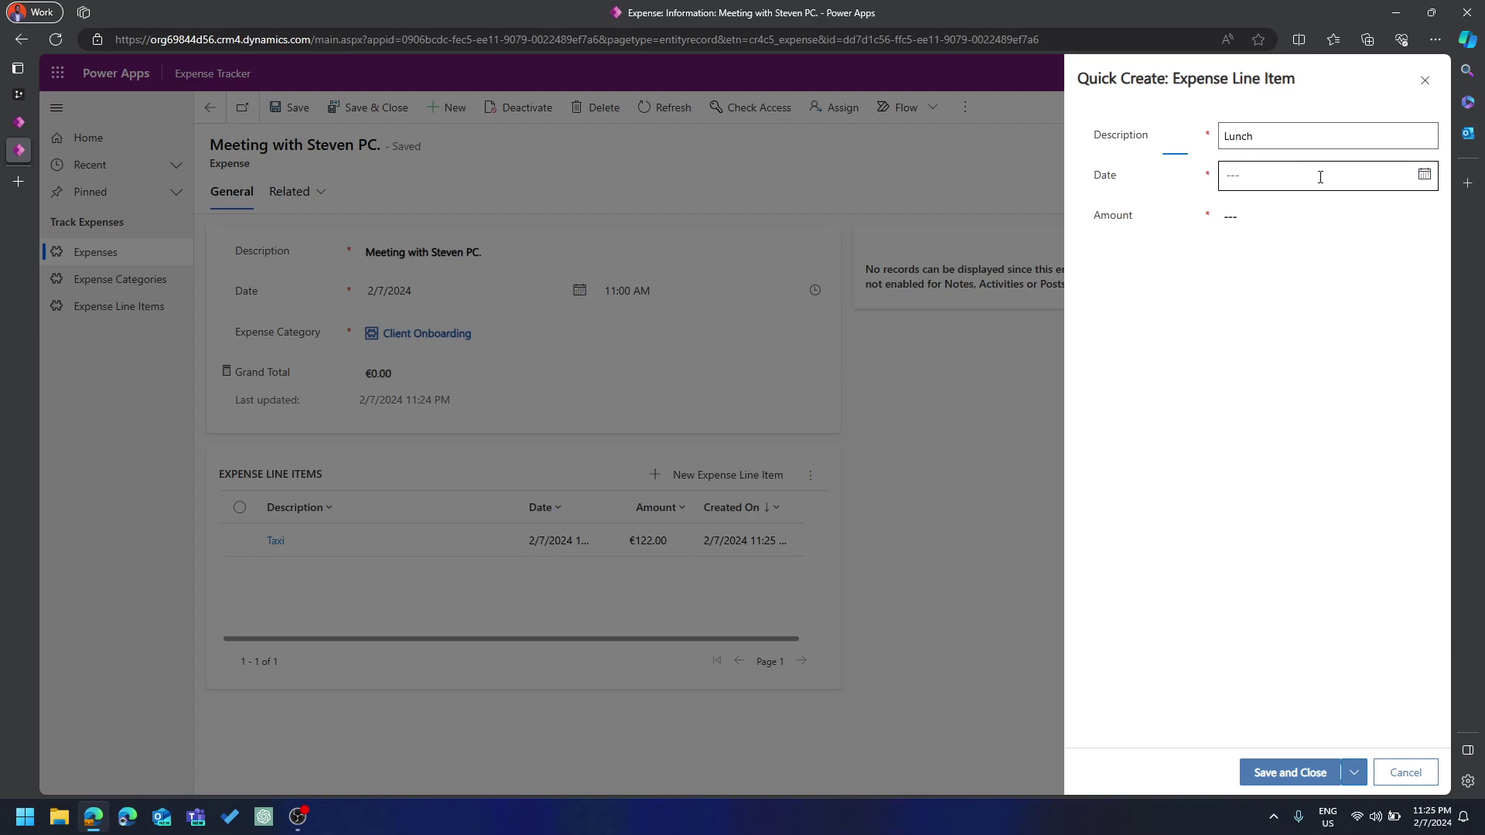
text( with steve)
click(1424, 174)
click(1313, 298)
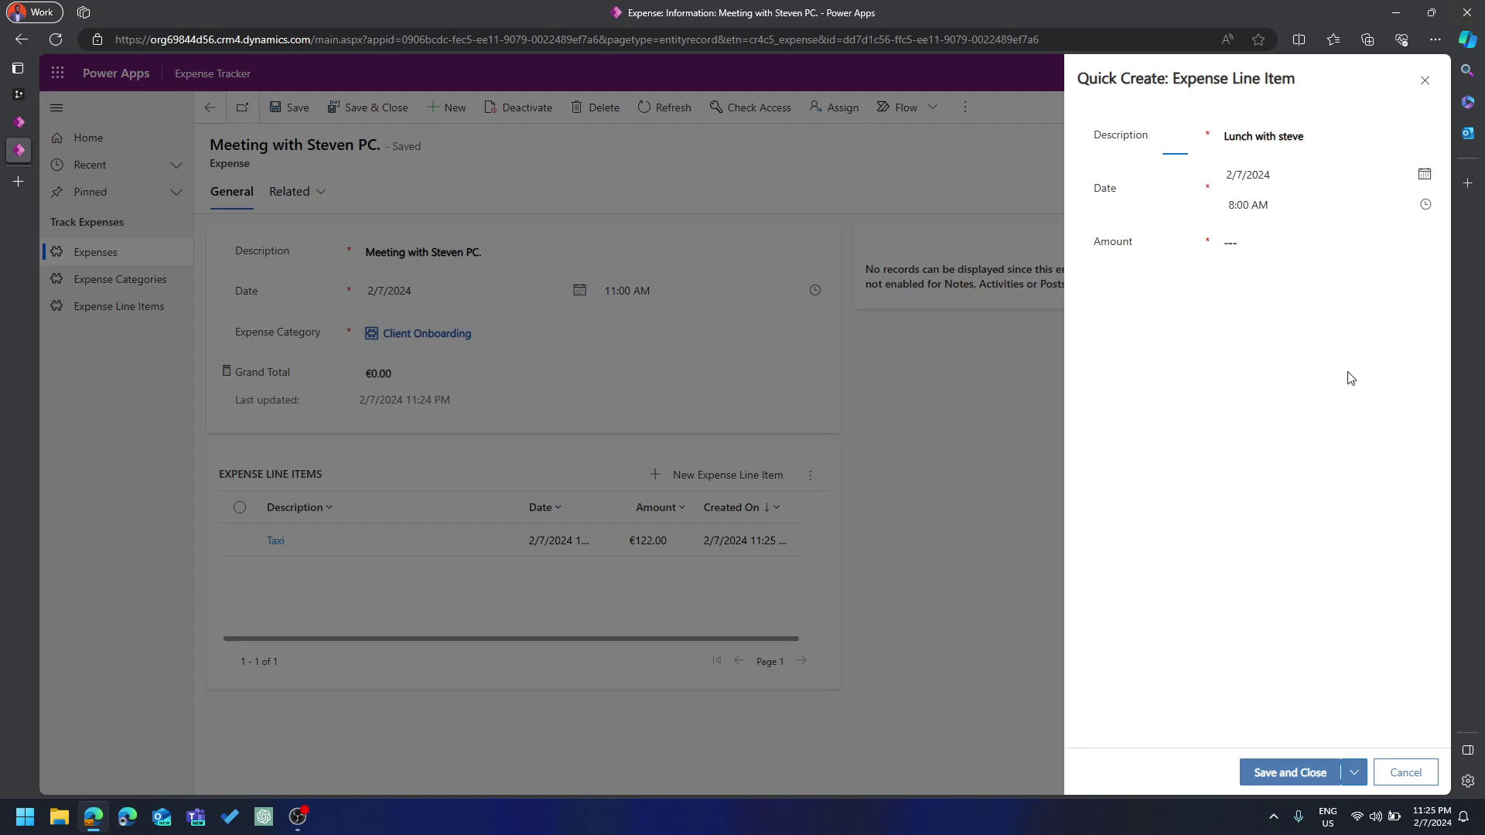
Set the lunch line item's time to 11:30 AM and its amount to 300, and save and close it
click(1426, 205)
scroll(1280, 363, down, 3)
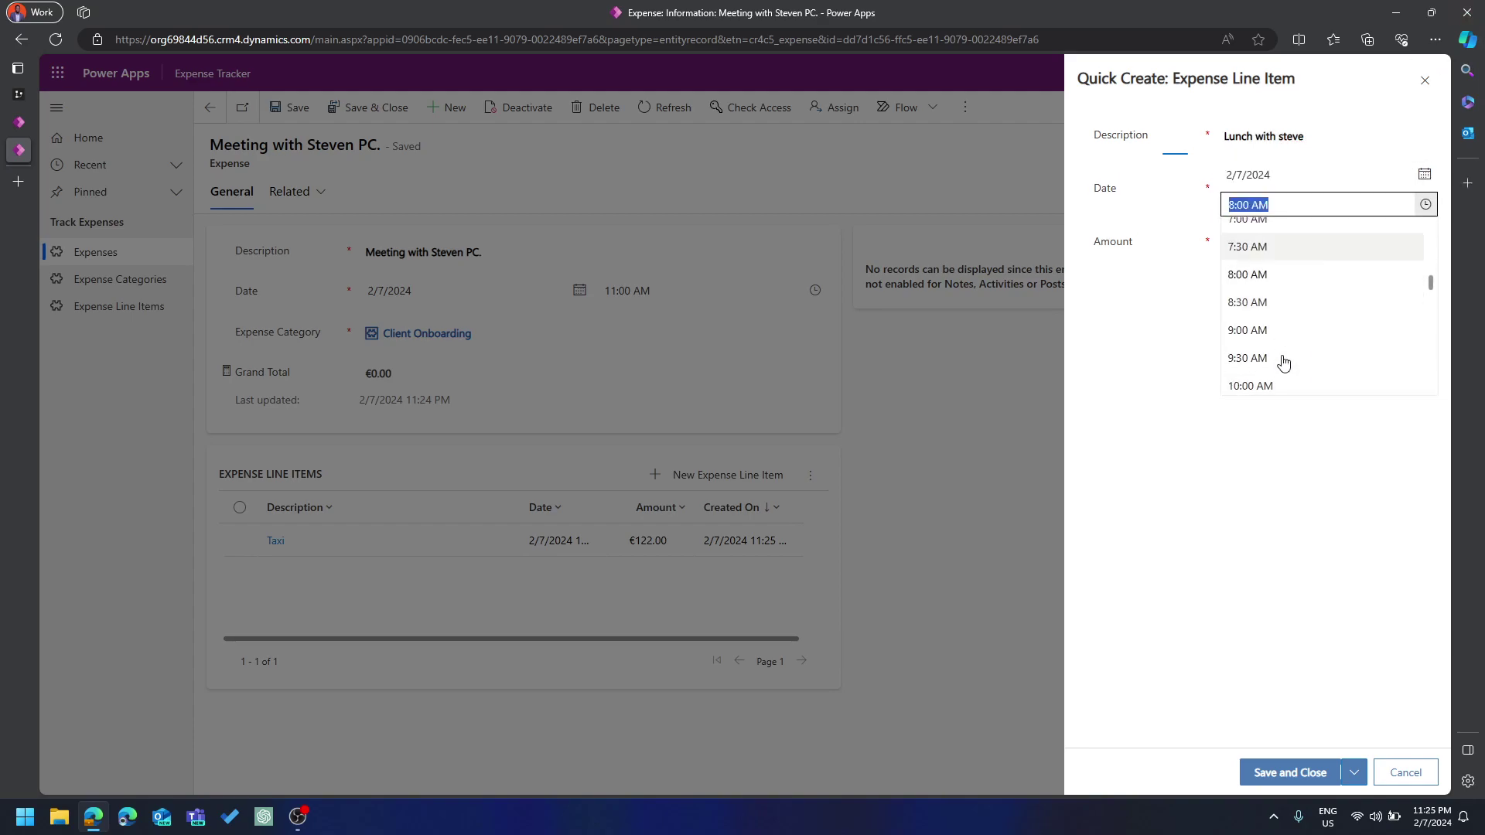
scroll(1275, 372, down, 1)
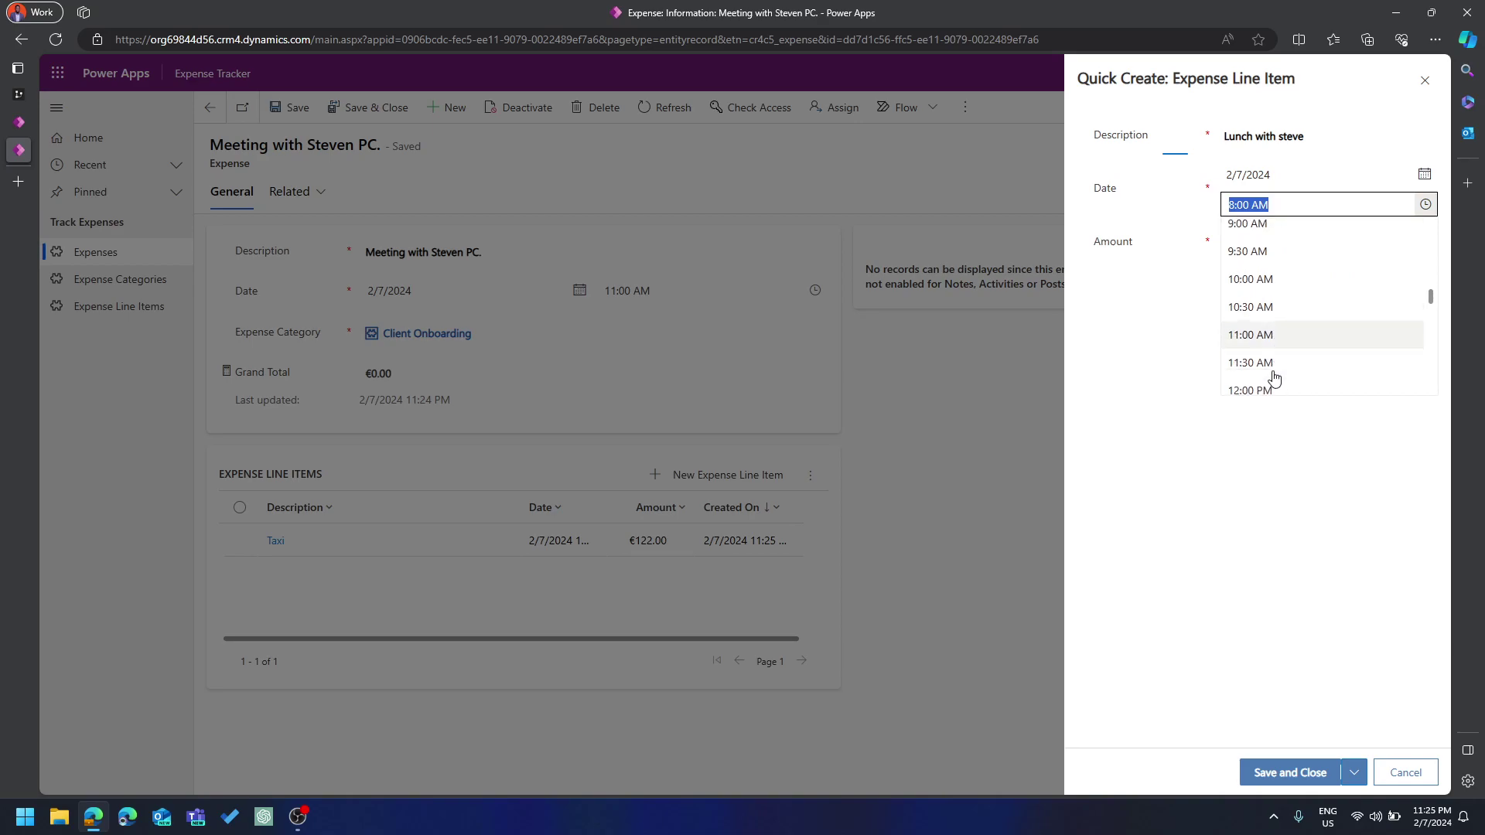
click(1272, 364)
click(1306, 241)
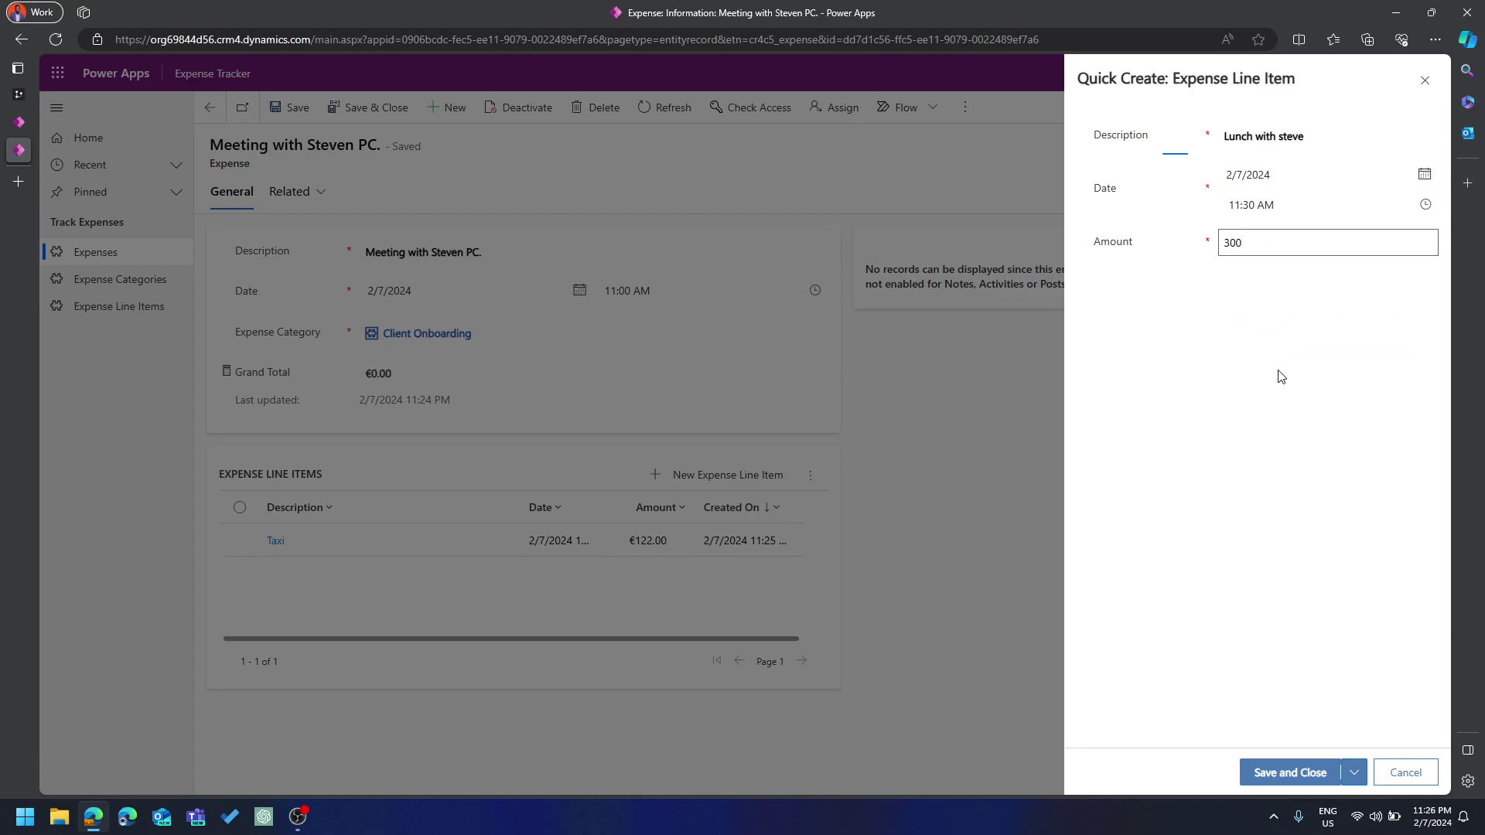
click(1300, 775)
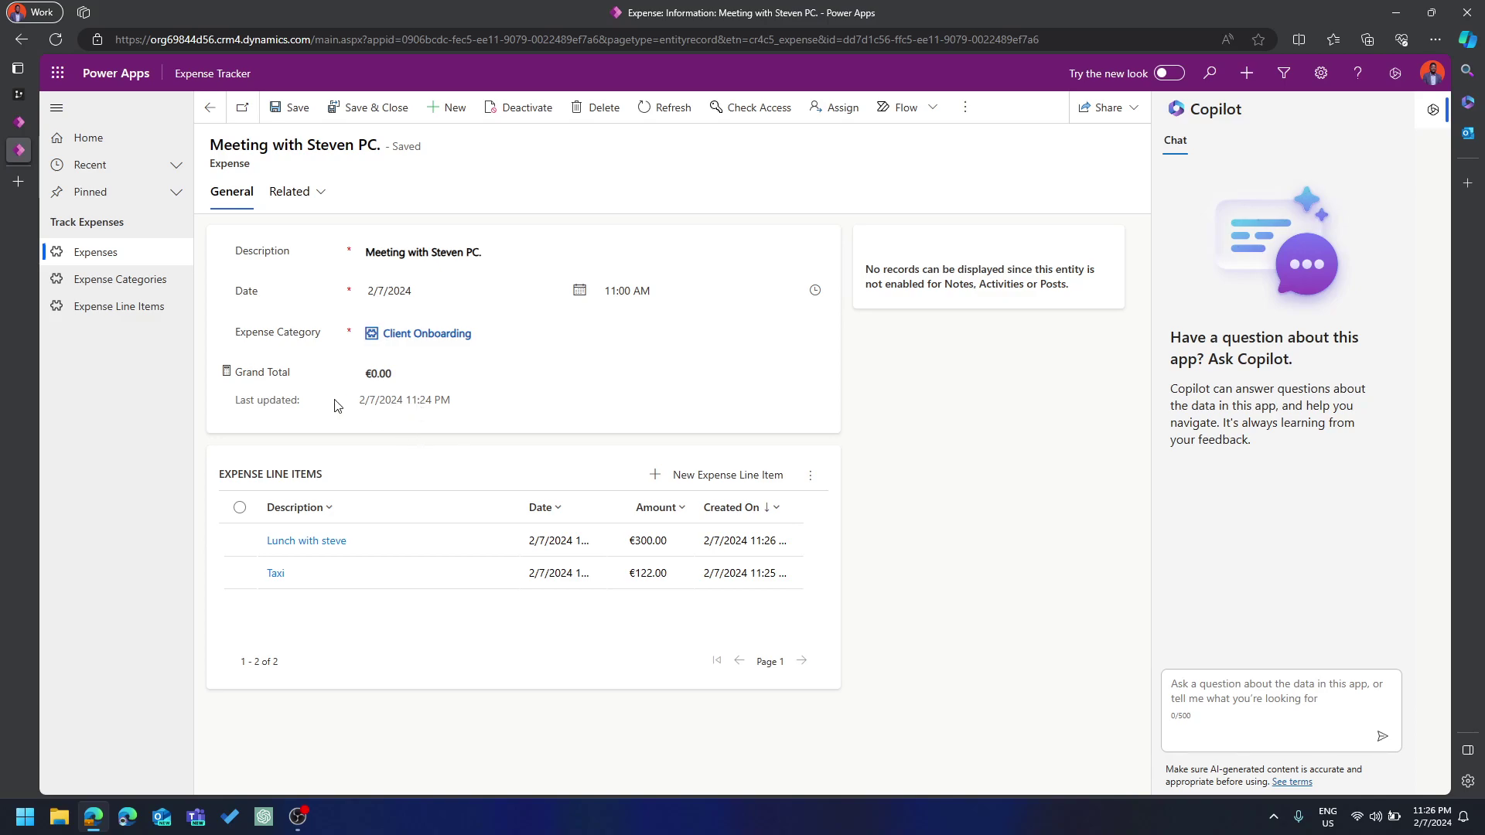
Recalculate the expense's grand total, and save and close the record
click(227, 374)
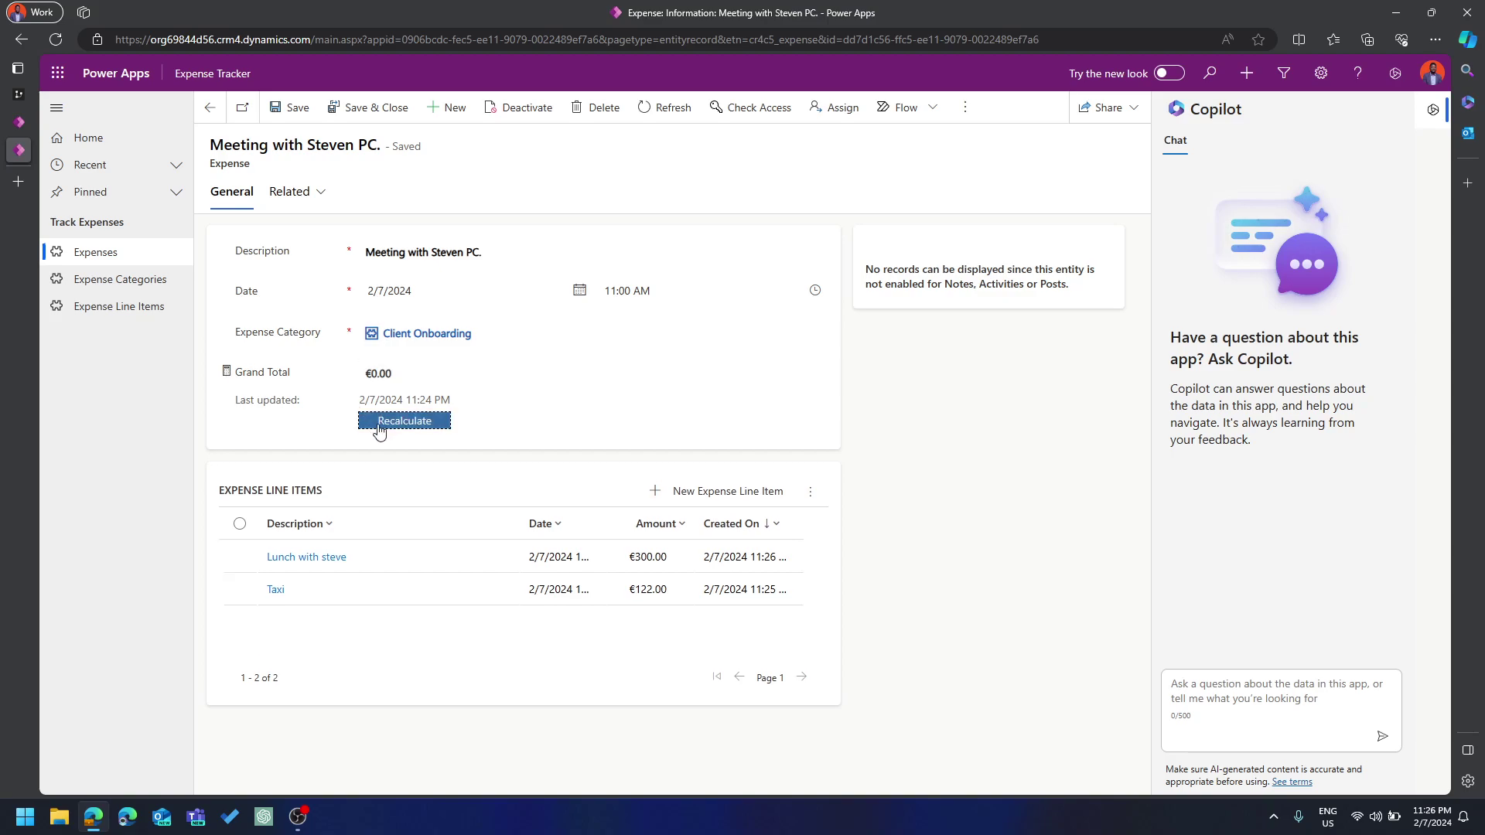
click(379, 430)
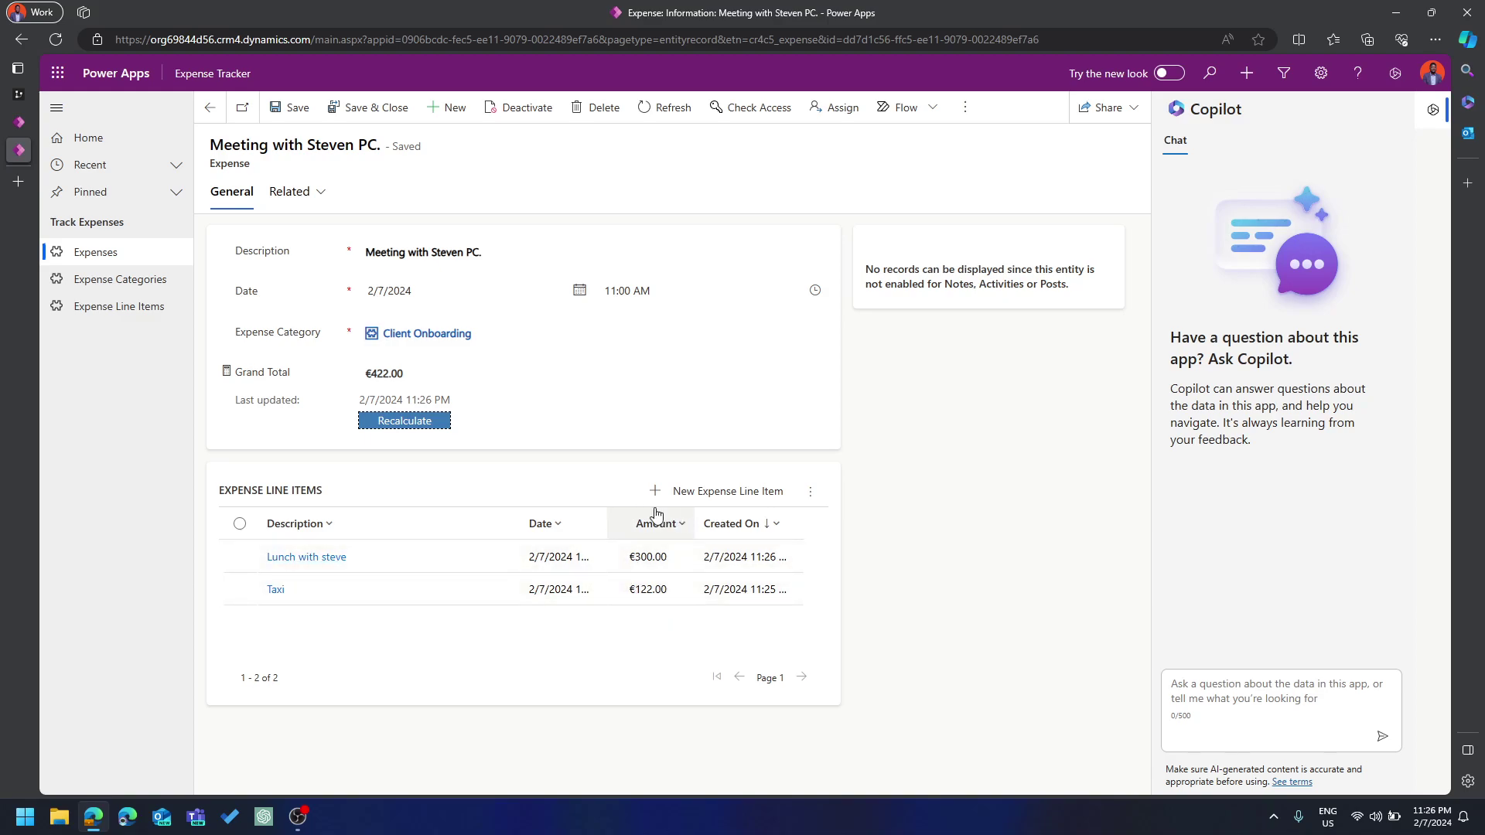
click(338, 124)
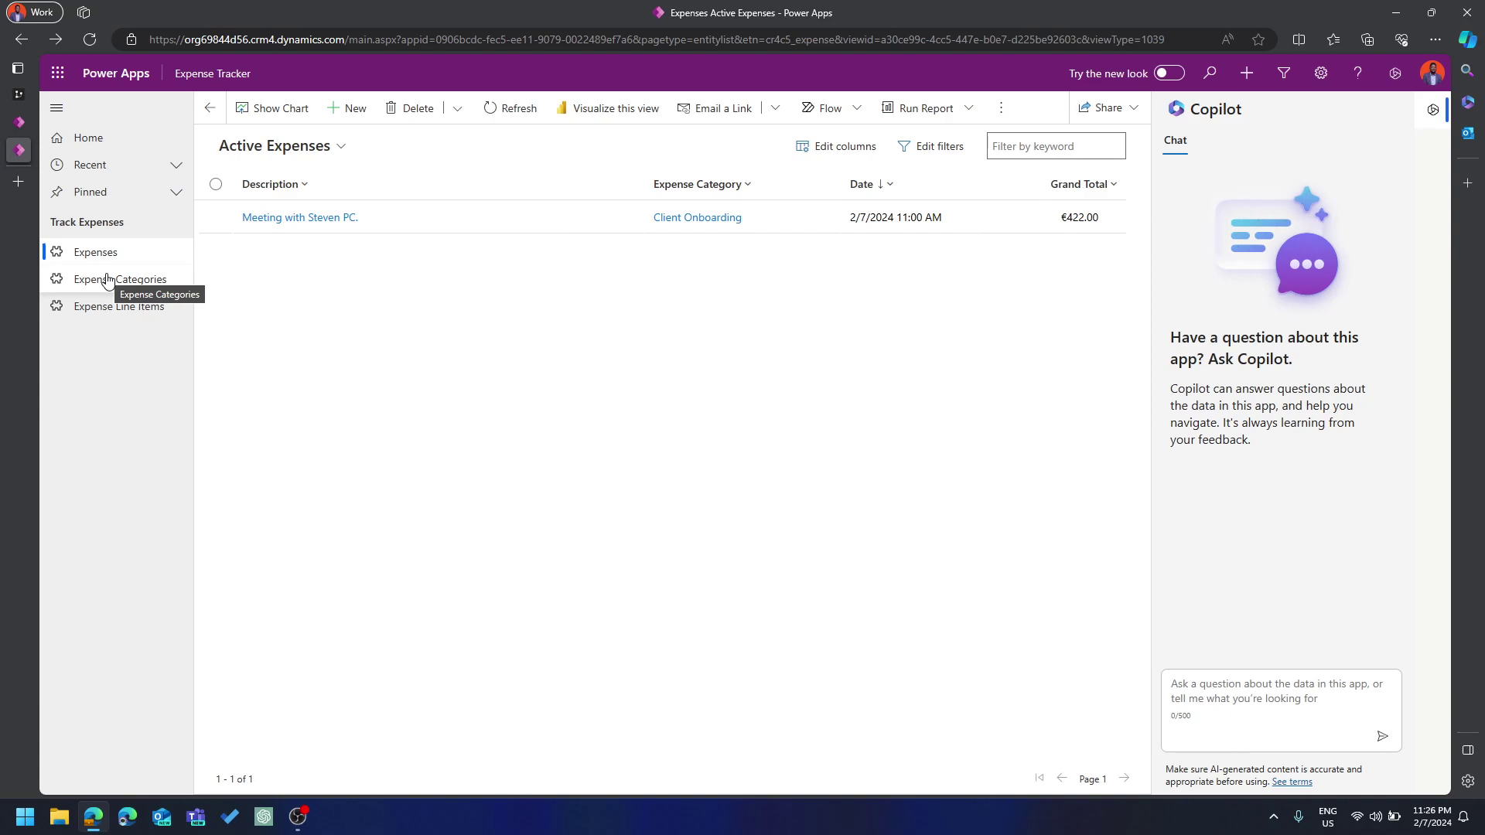
Reopen the meeting expense from the Active Expenses view
click(307, 219)
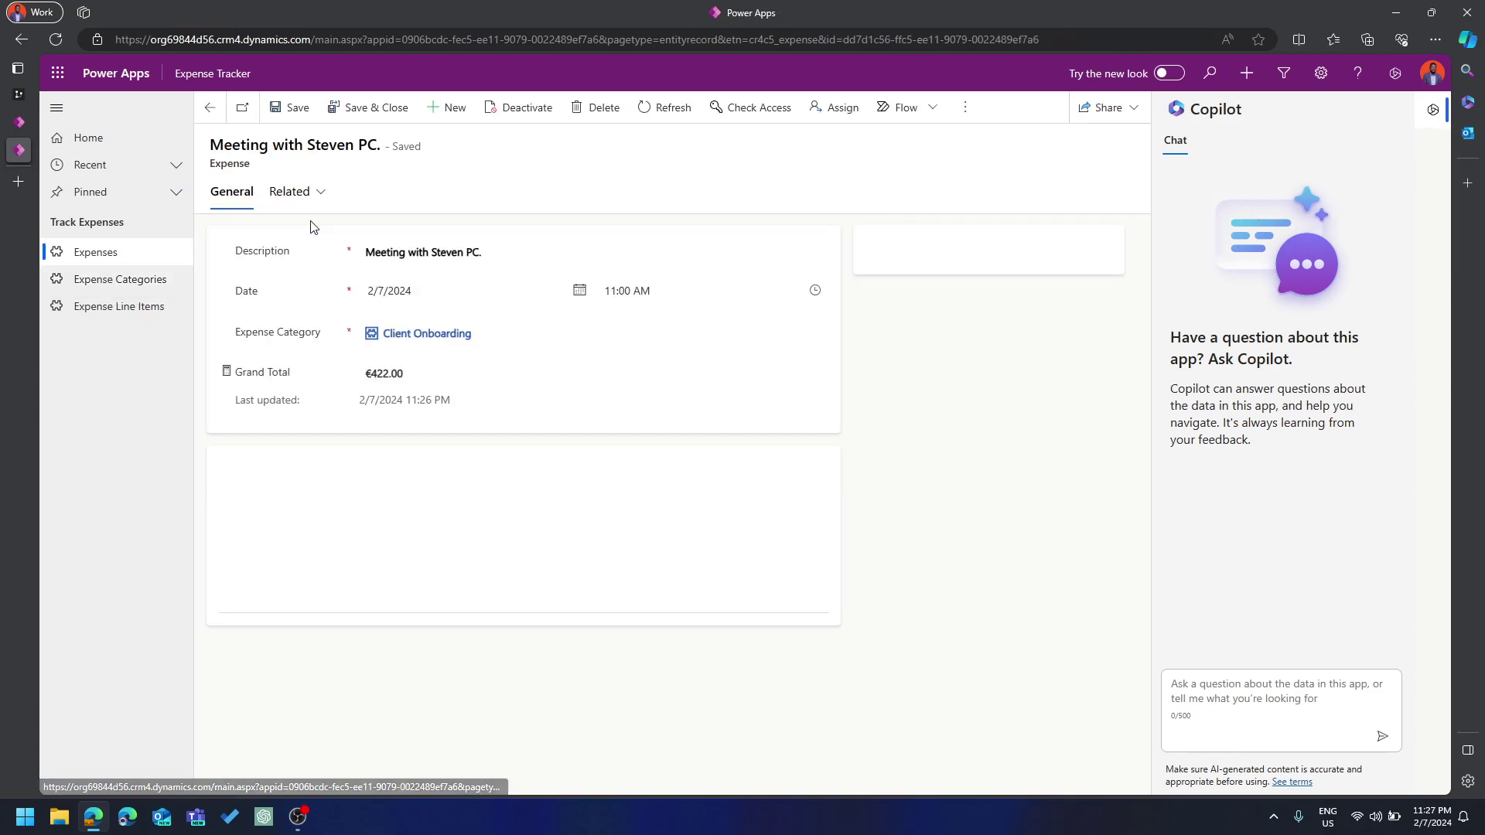